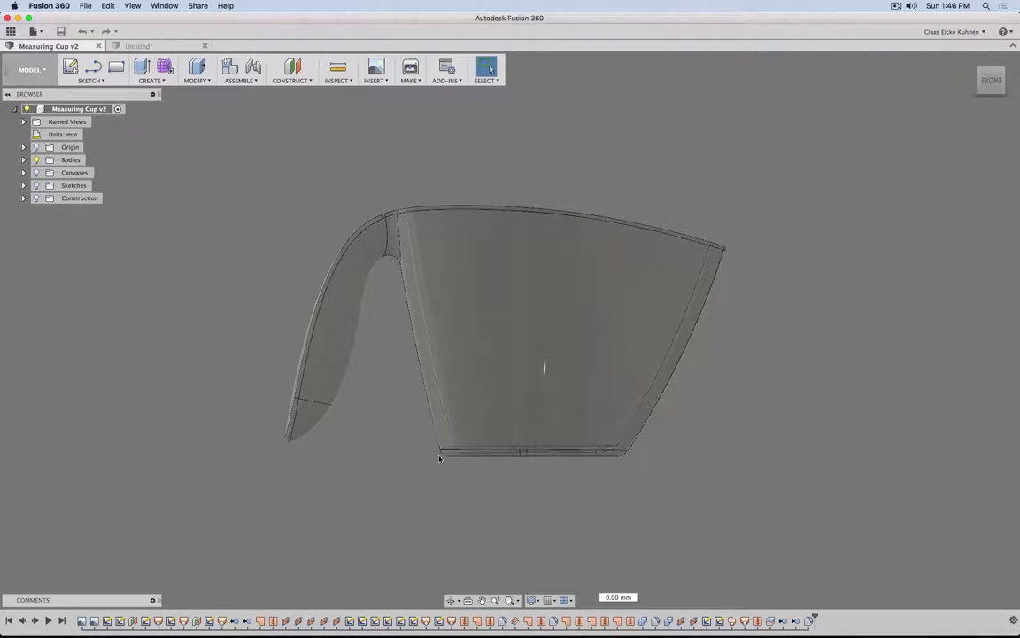
- Examine the finished measuring cup model from the side, front and underside, including its handle
{"action": "mouse_move", "coordinate": [1011, 84]}
{"action": "left_click", "coordinate": [1013, 81]}
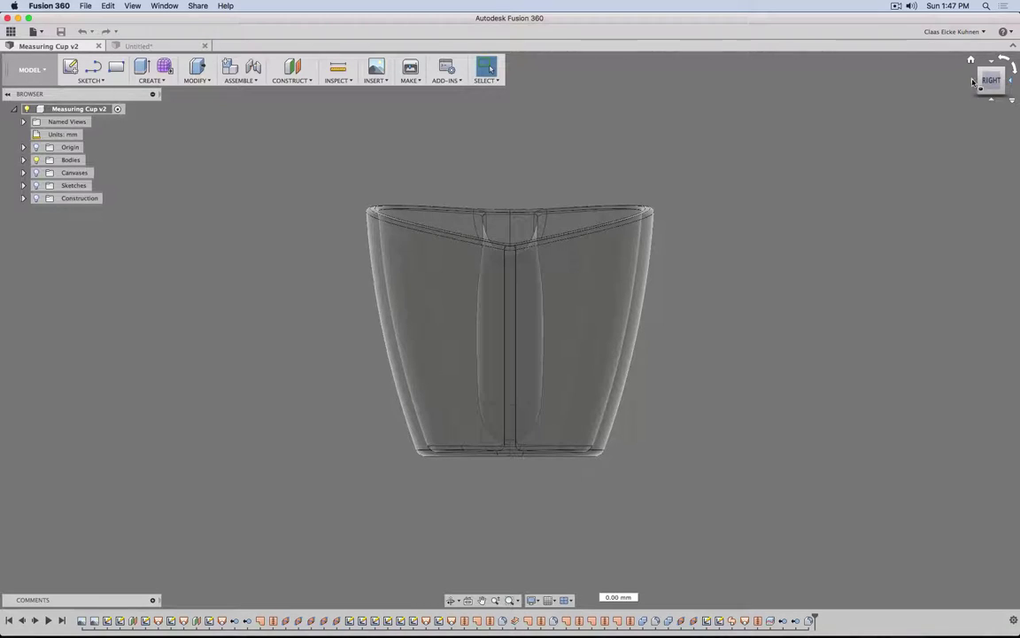
{"action": "left_click", "coordinate": [972, 79]}
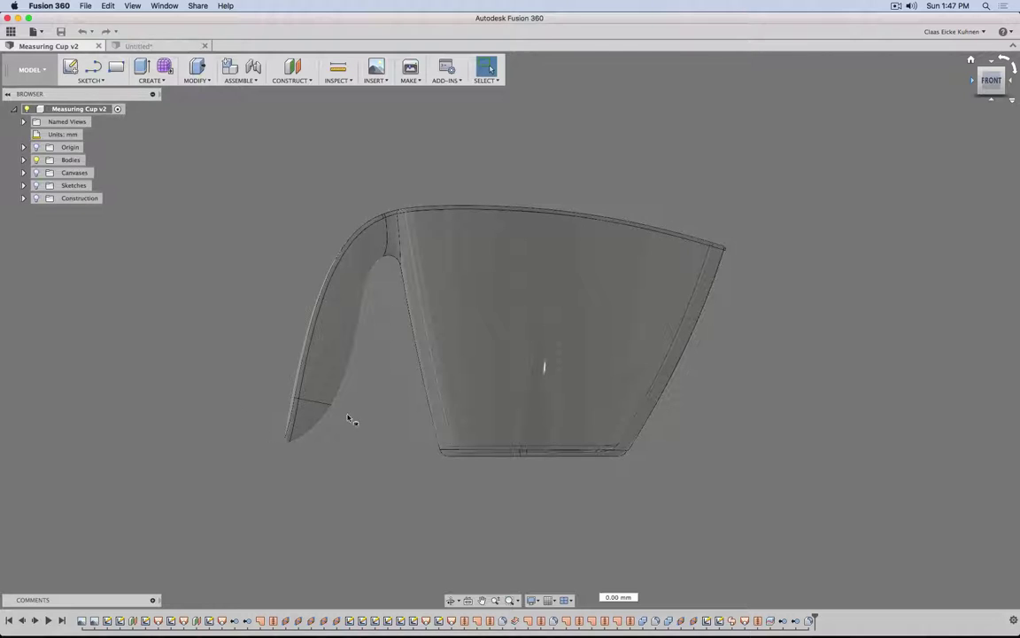
{"action": "mouse_move", "coordinate": [385, 294]}
{"action": "middle_mouse_down", "text": "shift"}
{"action": "mouse_move", "coordinate": [413, 329]}
{"action": "mouse_move", "coordinate": [430, 326]}
{"action": "middle_mouse_up", "text": "shift"}
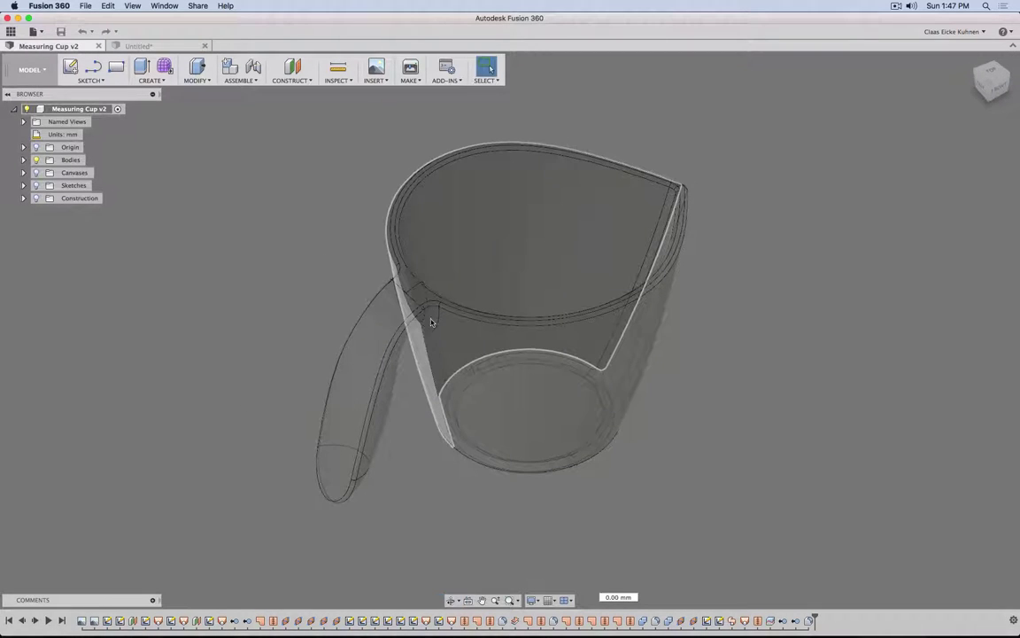
{"action": "middle_click_drag", "start_coordinate": [415, 375], "coordinate": [387, 273], "text": "shift"}
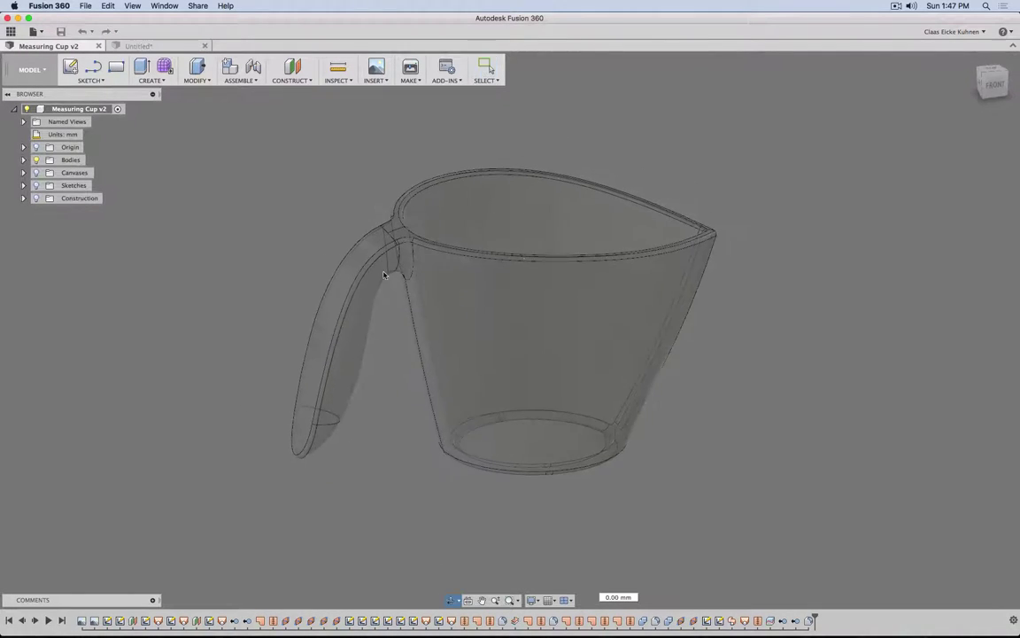
{"action": "mouse_move", "coordinate": [390, 365]}
{"action": "middle_mouse_down", "text": "shift"}
{"action": "mouse_move", "coordinate": [454, 307]}
{"action": "mouse_move", "coordinate": [451, 340]}
{"action": "mouse_move", "coordinate": [453, 287]}
{"action": "middle_mouse_up", "text": "shift"}
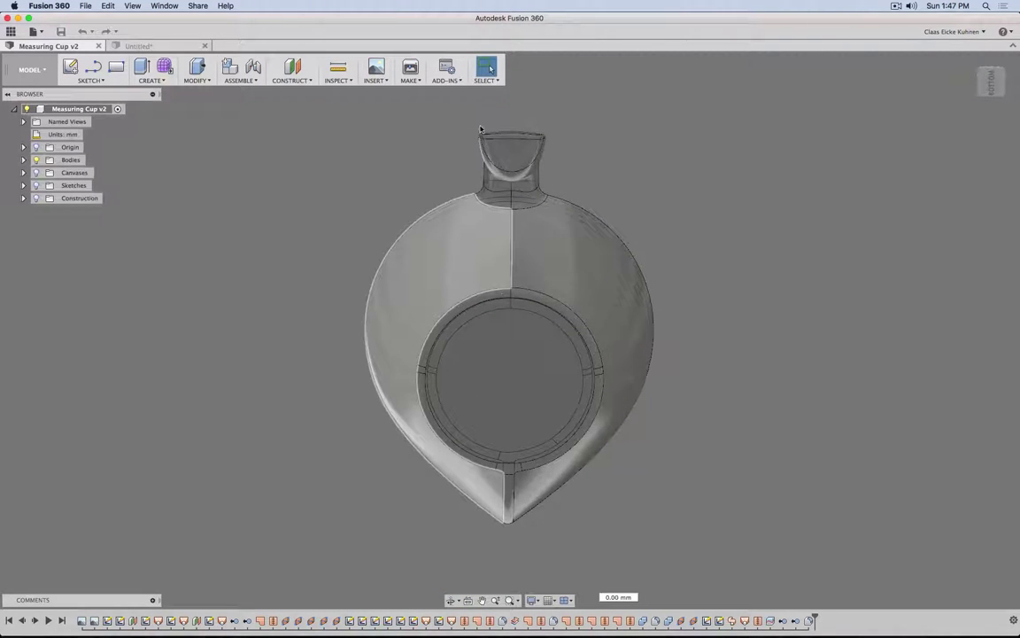
{"action": "middle_click_drag", "start_coordinate": [699, 173], "coordinate": [610, 251], "text": "shift"}
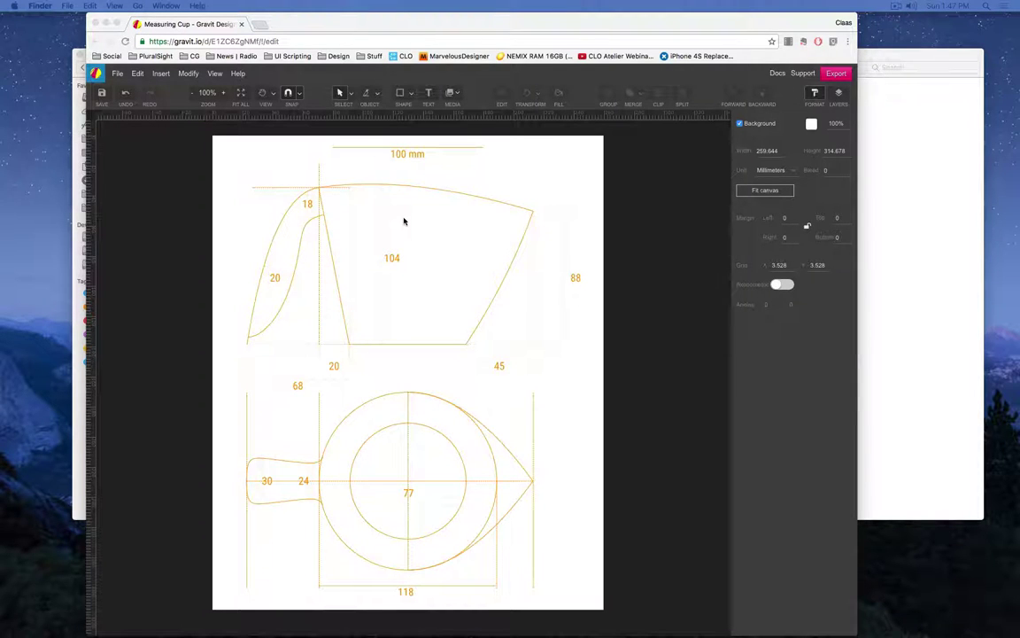
- Inspect the dimension rectangle beside the spout in the Gravit Designer drawing of the measuring cup
{"action": "left_click", "coordinate": [565, 233]}
{"action": "left_click", "coordinate": [565, 234]}
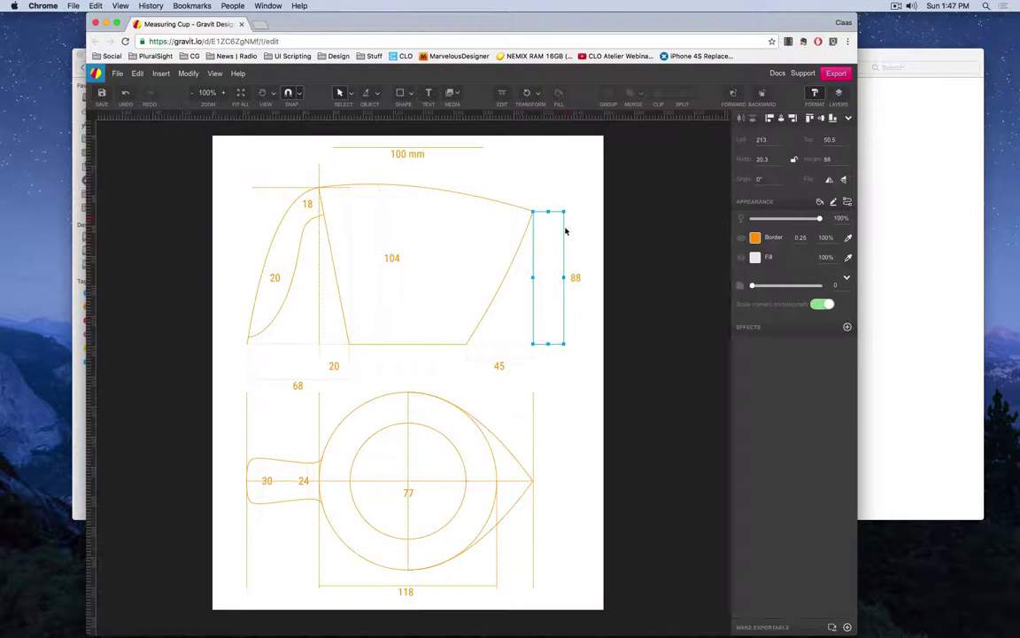
{"action": "left_click", "coordinate": [570, 236]}
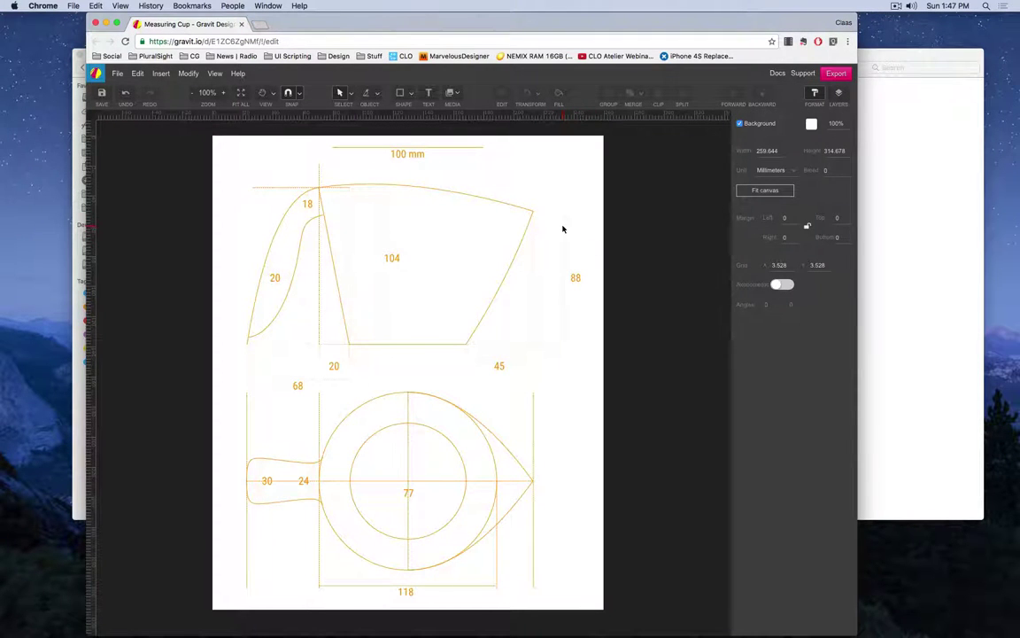
{"action": "left_click", "coordinate": [563, 229]}
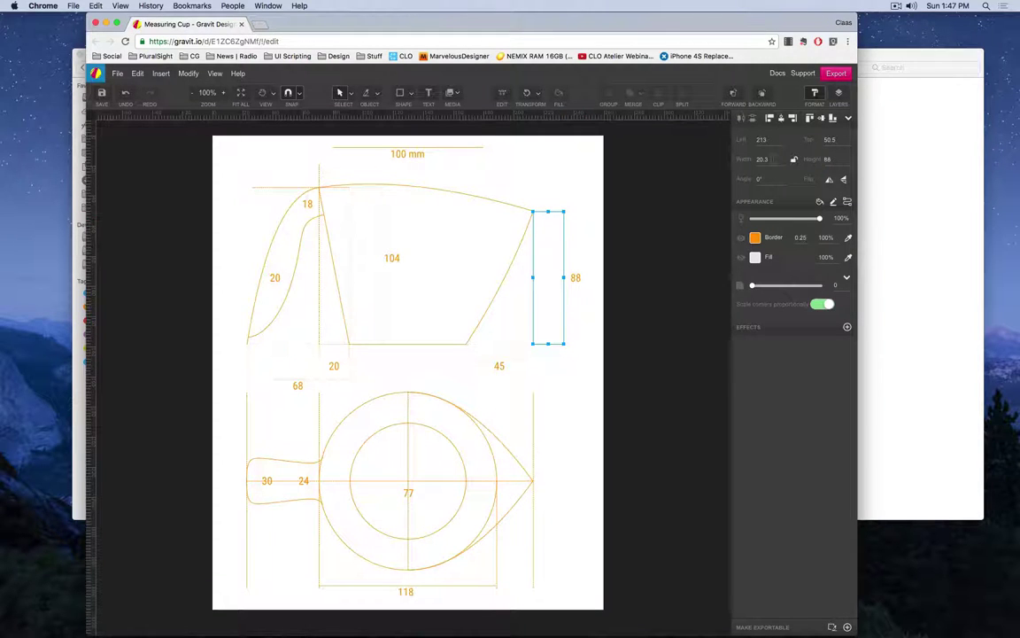
{"action": "left_click", "coordinate": [603, 170]}
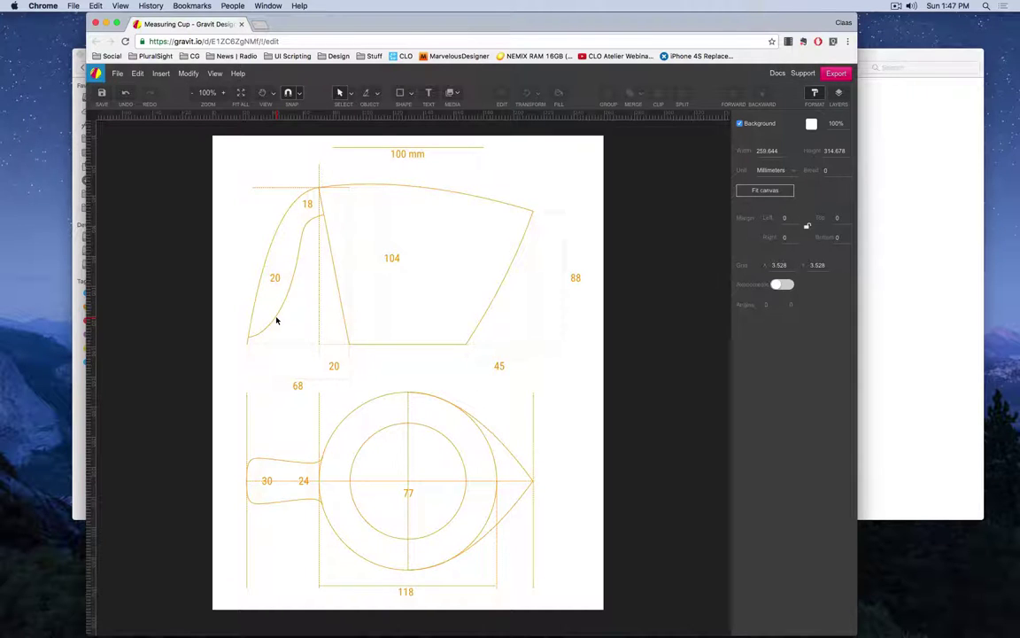
- Switch to Finder and preview Measuring Cup.png in the Eating Cooking Utilities folder
{"action": "left_click", "coordinate": [910, 232], "text": "alt"}
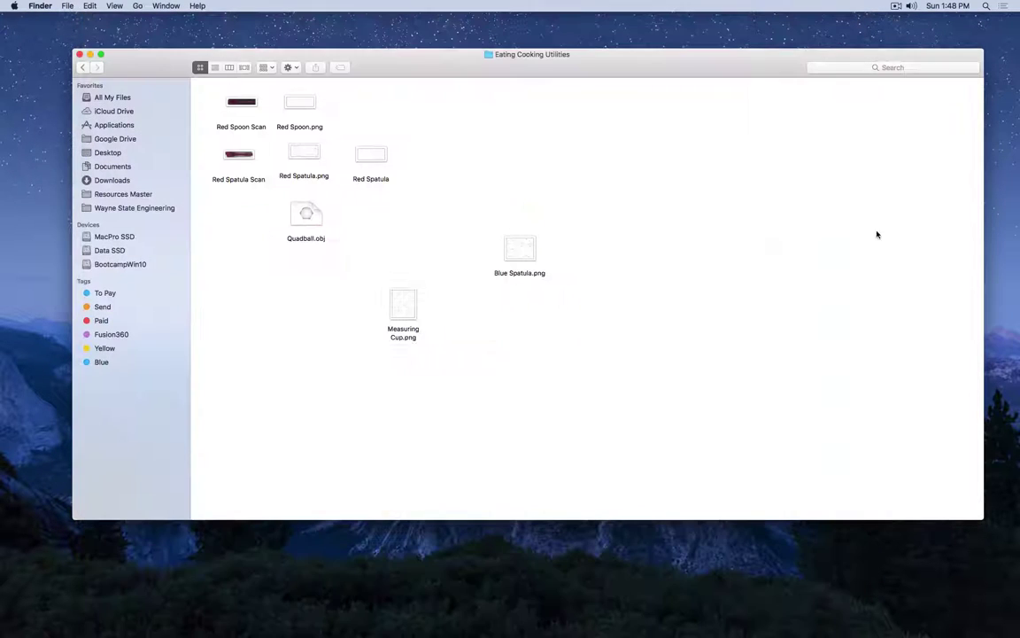
{"action": "left_click", "coordinate": [409, 309]}
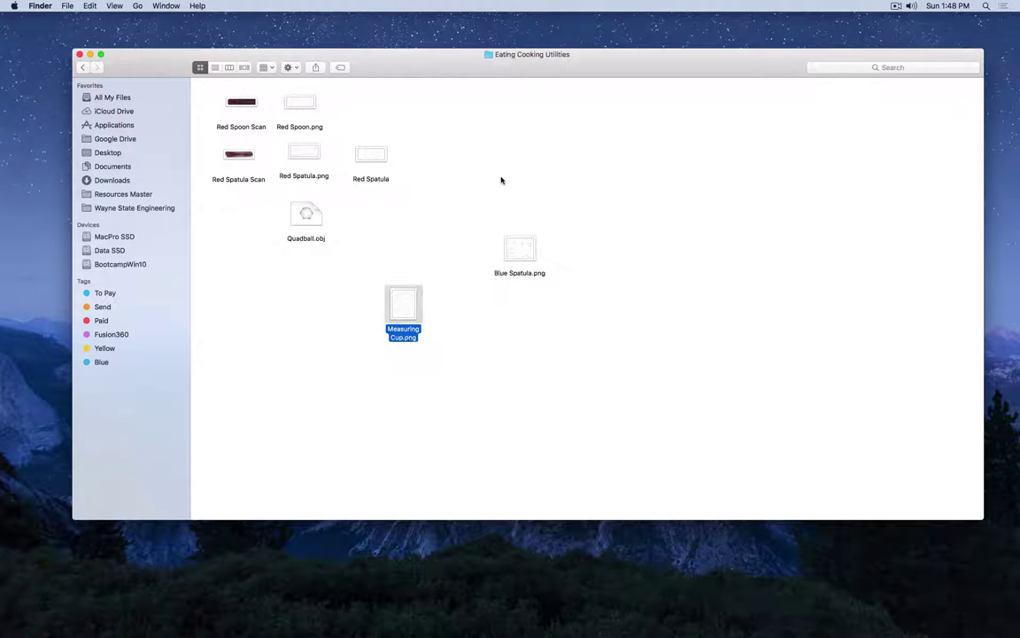
{"action": "key", "text": "space"}
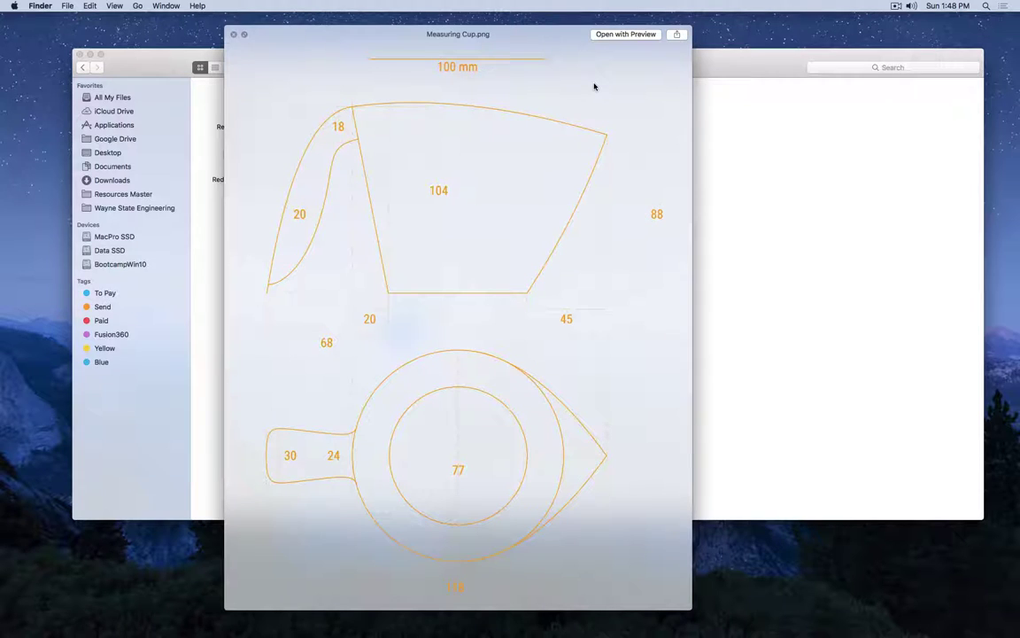
{"action": "key", "text": "space"}
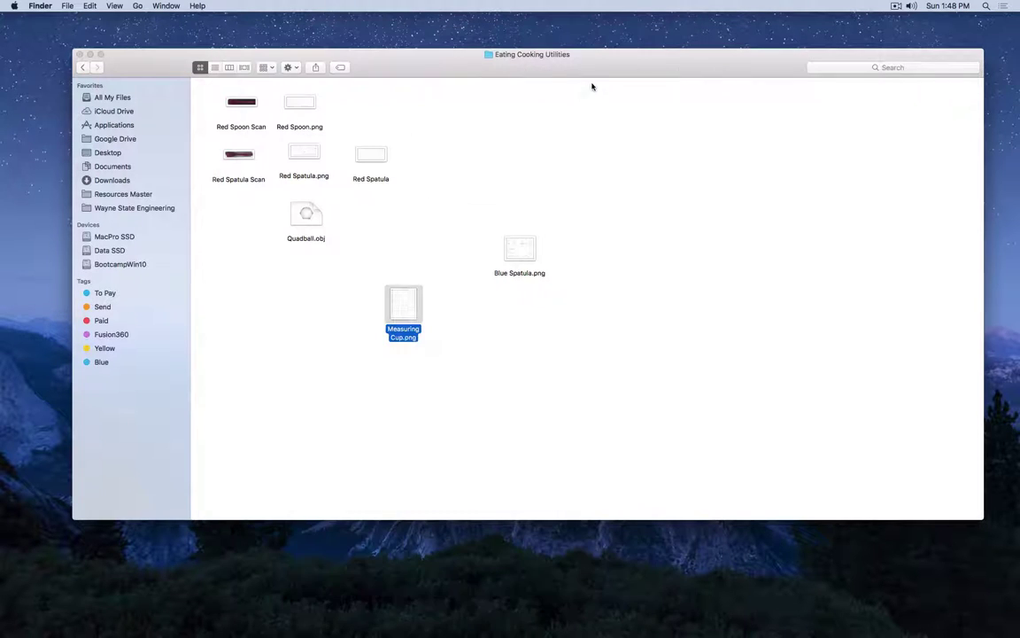
- Switch to the untitled Fusion 360 design and attach Measuring Cup.png as a canvas on the XY plane with the default placement
{"action": "left_click", "coordinate": [361, 615]}
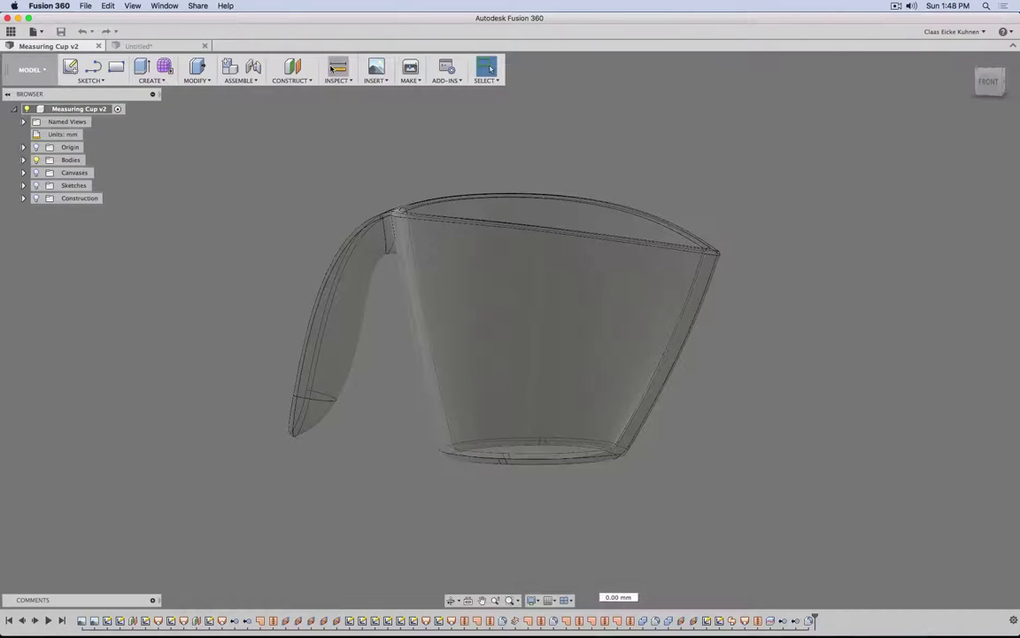
{"action": "left_click", "coordinate": [141, 46]}
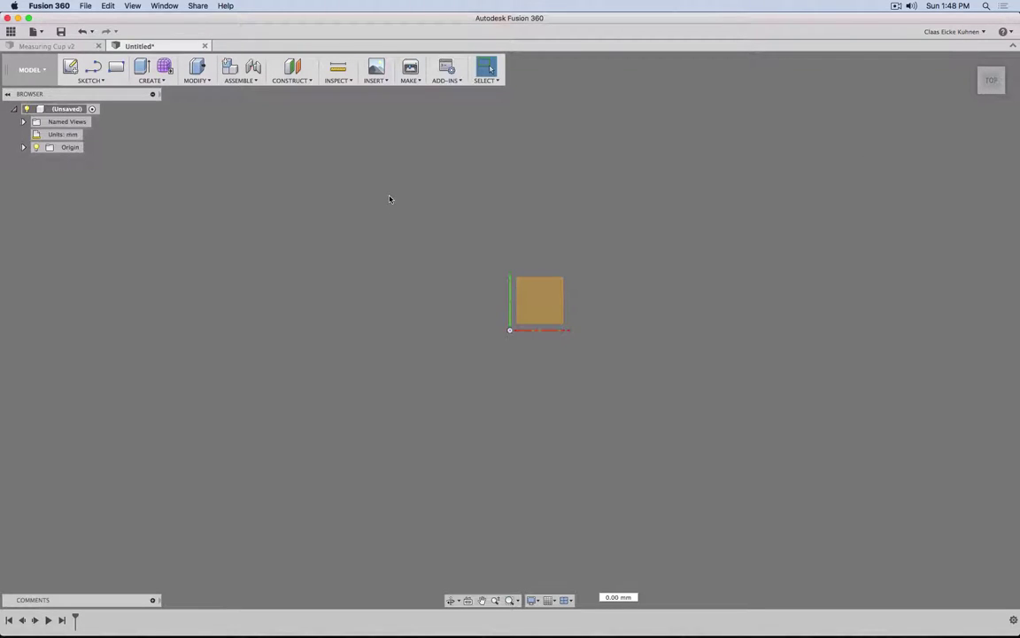
{"action": "left_click", "coordinate": [382, 82]}
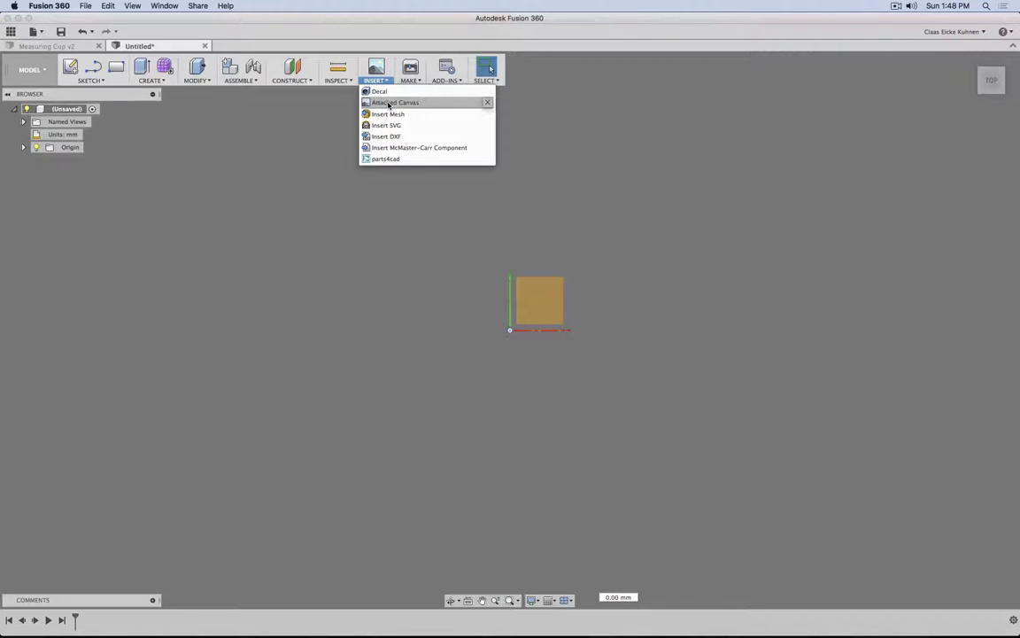
{"action": "left_click", "coordinate": [387, 104]}
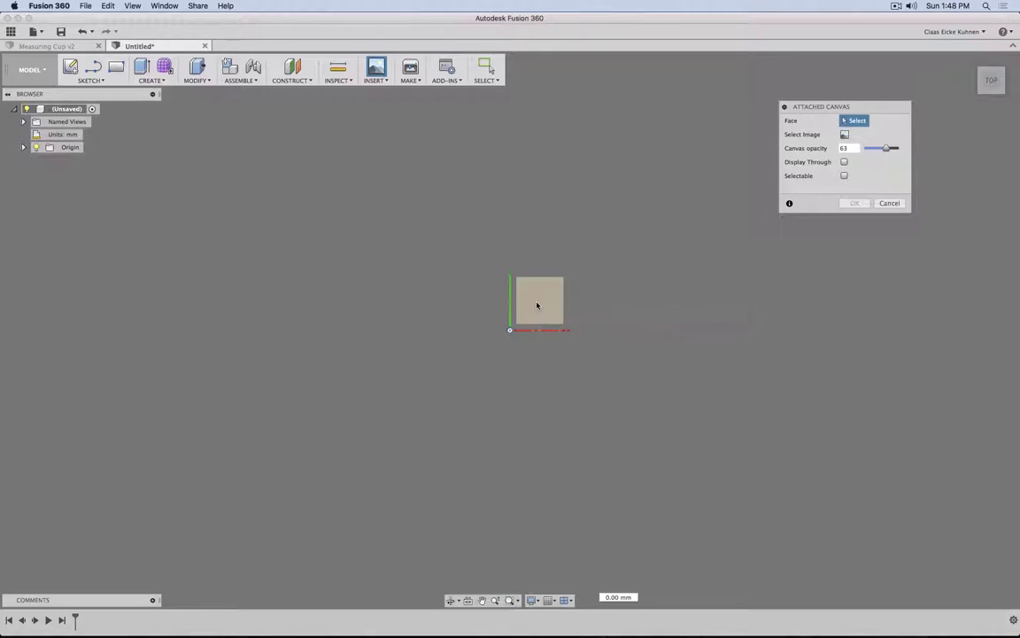
{"action": "left_click", "coordinate": [24, 147]}
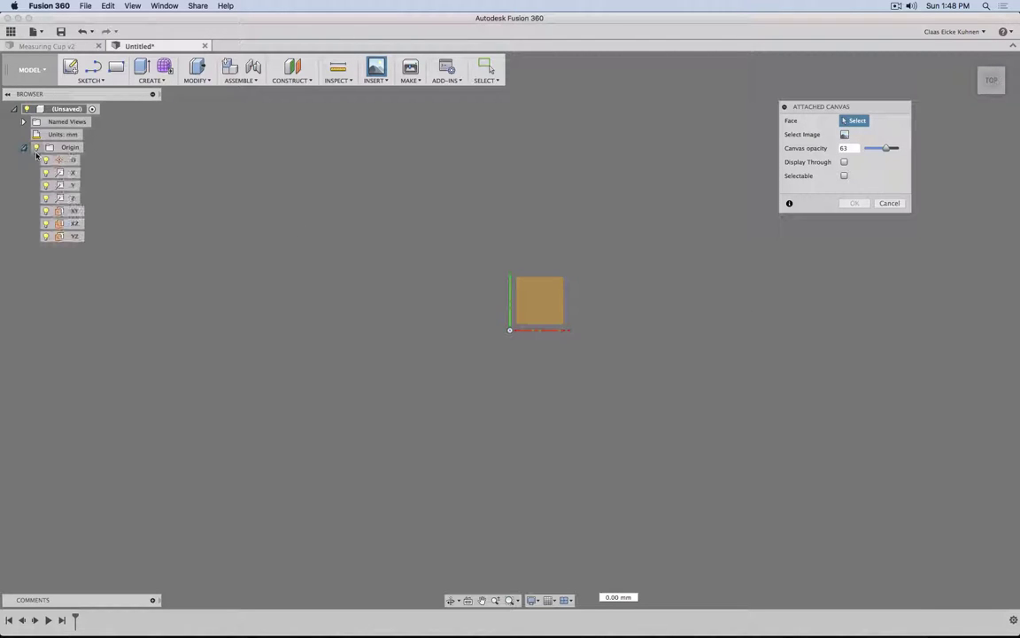
{"action": "left_click", "coordinate": [74, 210]}
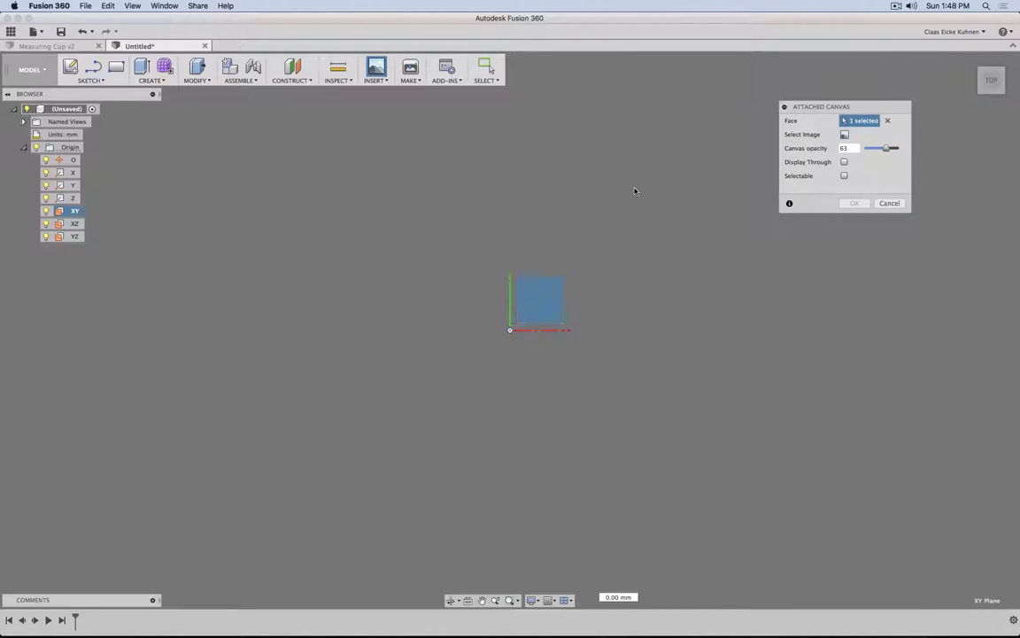
{"action": "left_click", "coordinate": [844, 134]}
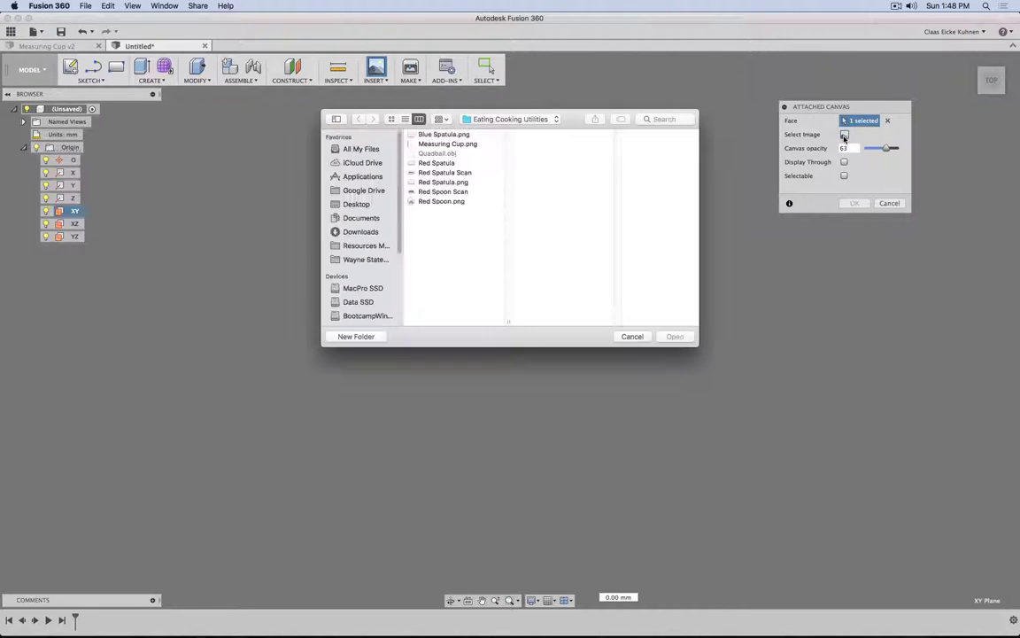
{"action": "left_click", "coordinate": [469, 143]}
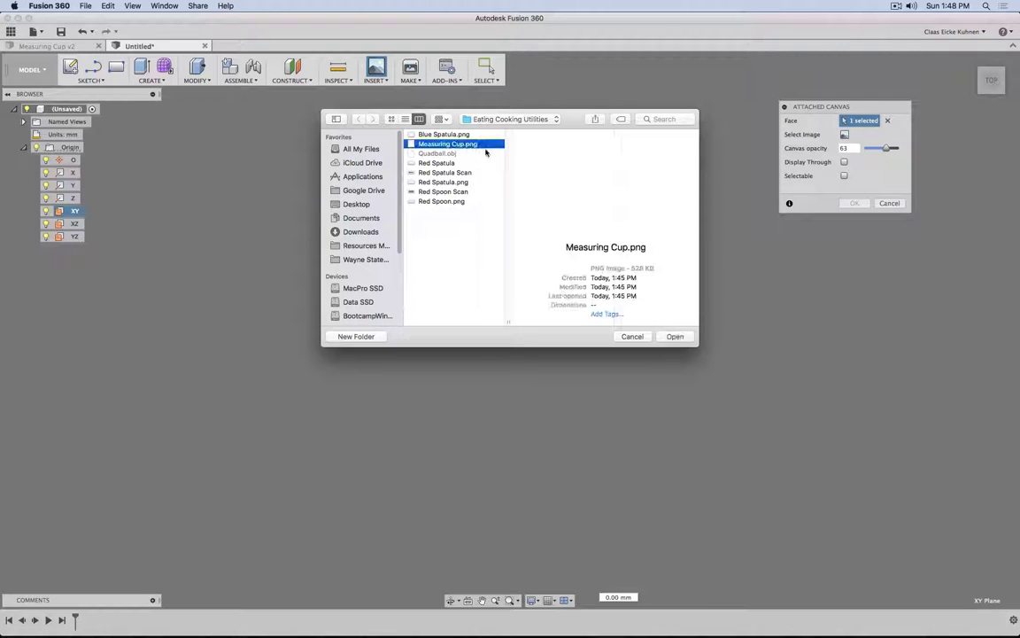
{"action": "left_click", "coordinate": [683, 336]}
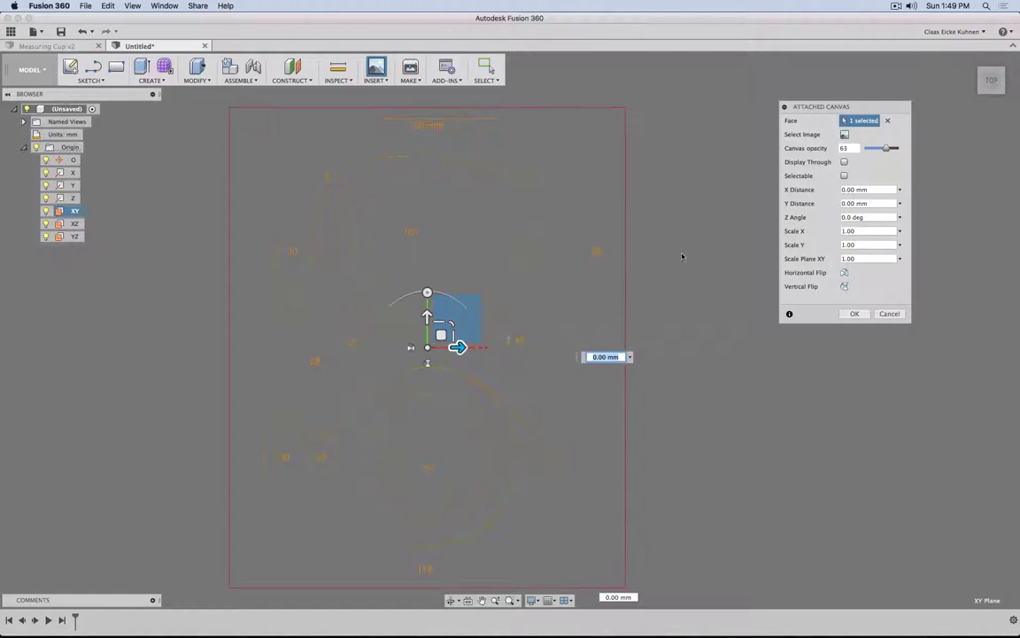
{"action": "middle_click_drag", "start_coordinate": [647, 155], "coordinate": [706, 262]}
{"action": "scroll", "coordinate": [696, 266], "scroll_direction": "up", "scroll_amount": 3}
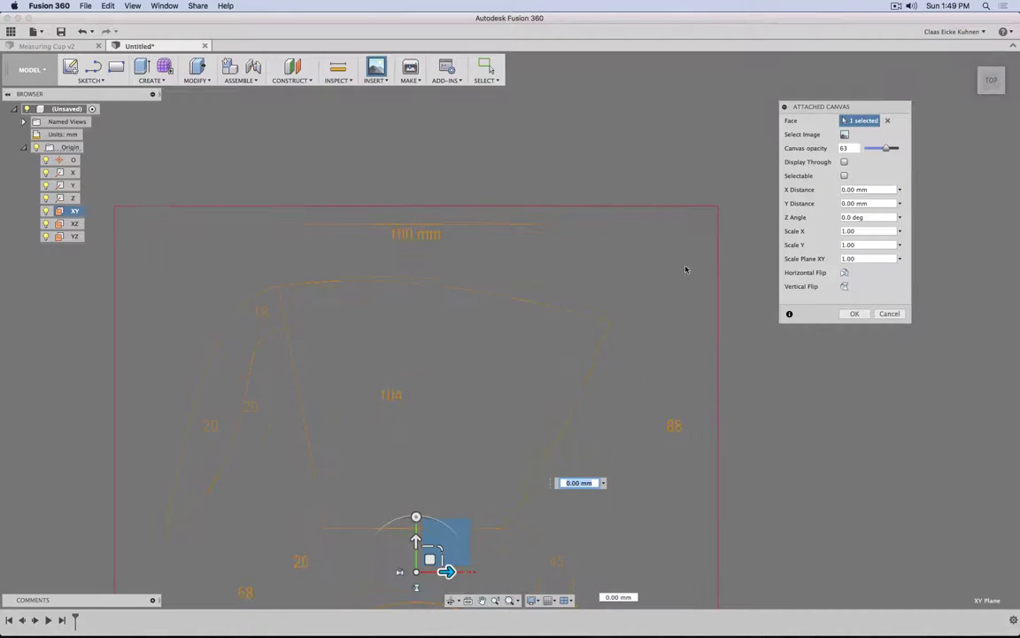
{"action": "left_click", "coordinate": [854, 314]}
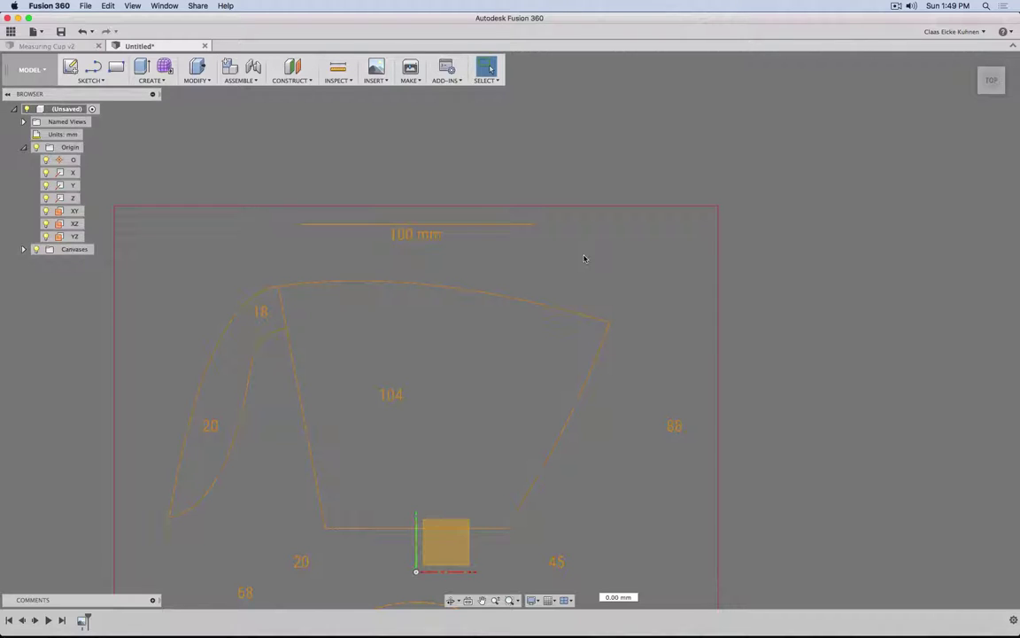
- Start calibrating the Measuring Cup canvas and mark both ends of its 100 mm reference line
{"action": "left_click", "coordinate": [23, 248]}
{"action": "left_click", "coordinate": [59, 263]}
{"action": "right_click", "coordinate": [81, 264]}
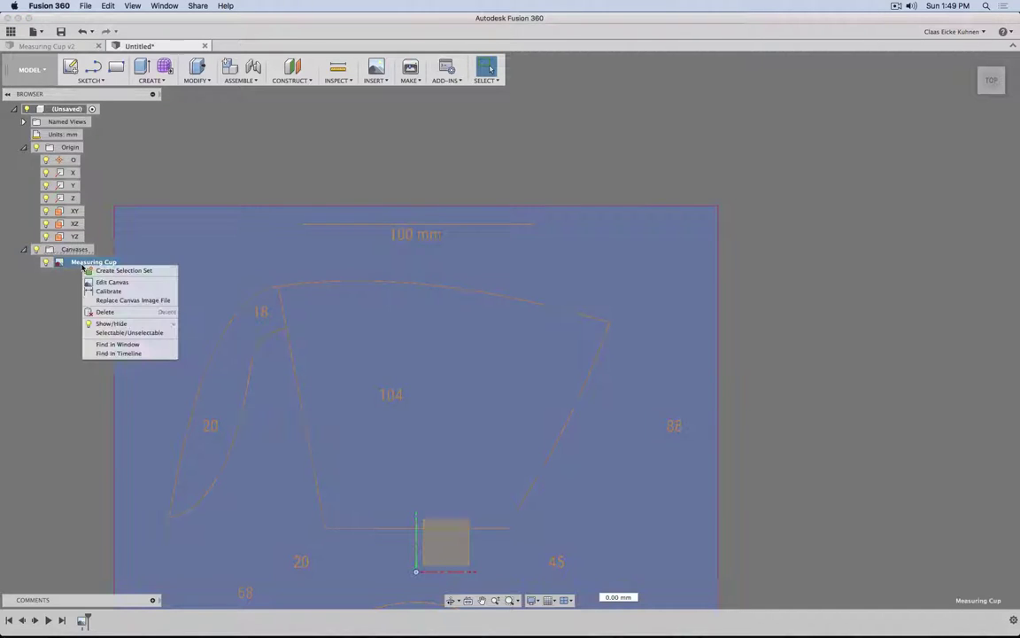
{"action": "left_click", "coordinate": [129, 292]}
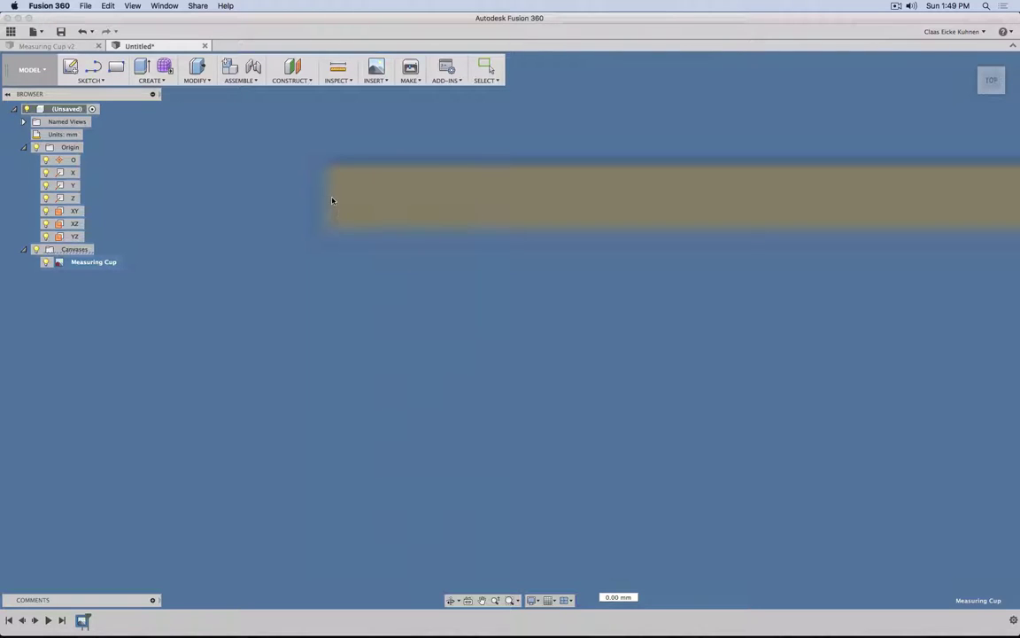
{"action": "left_click", "coordinate": [329, 197]}
{"action": "scroll", "coordinate": [347, 233], "scroll_direction": "down", "scroll_amount": 10}
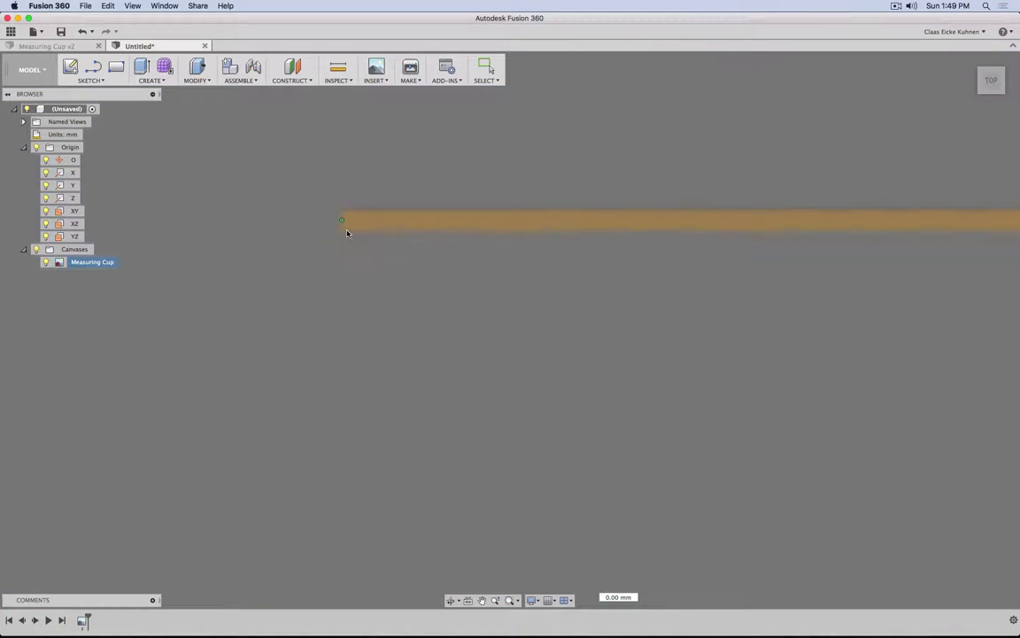
{"action": "scroll", "coordinate": [344, 232], "scroll_direction": "down", "scroll_amount": 3}
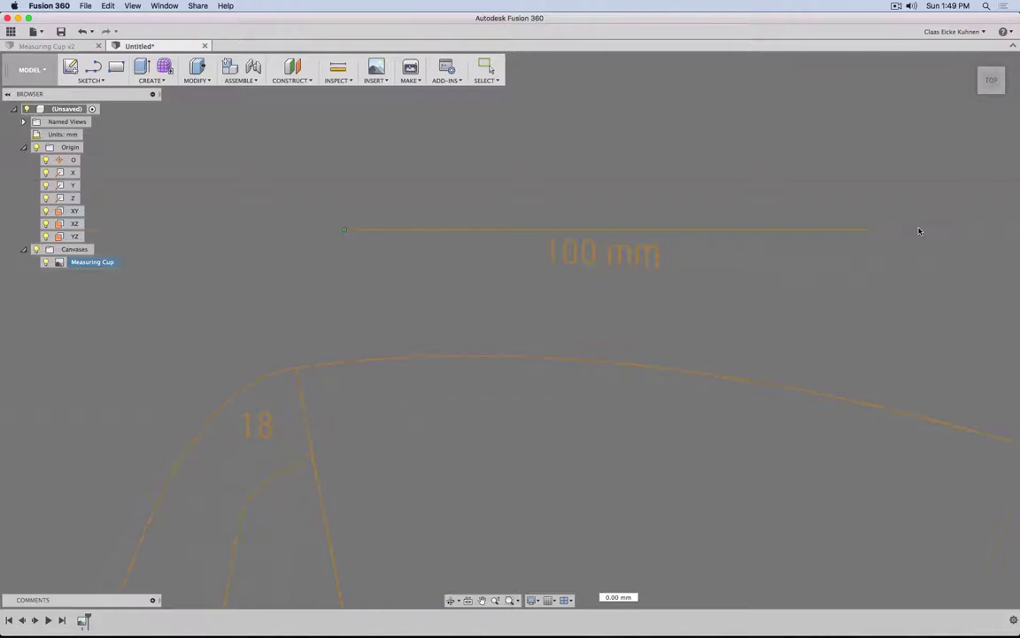
{"action": "scroll", "coordinate": [885, 234], "scroll_direction": "up", "scroll_amount": 6}
{"action": "scroll", "coordinate": [729, 218], "scroll_direction": "up", "scroll_amount": 5}
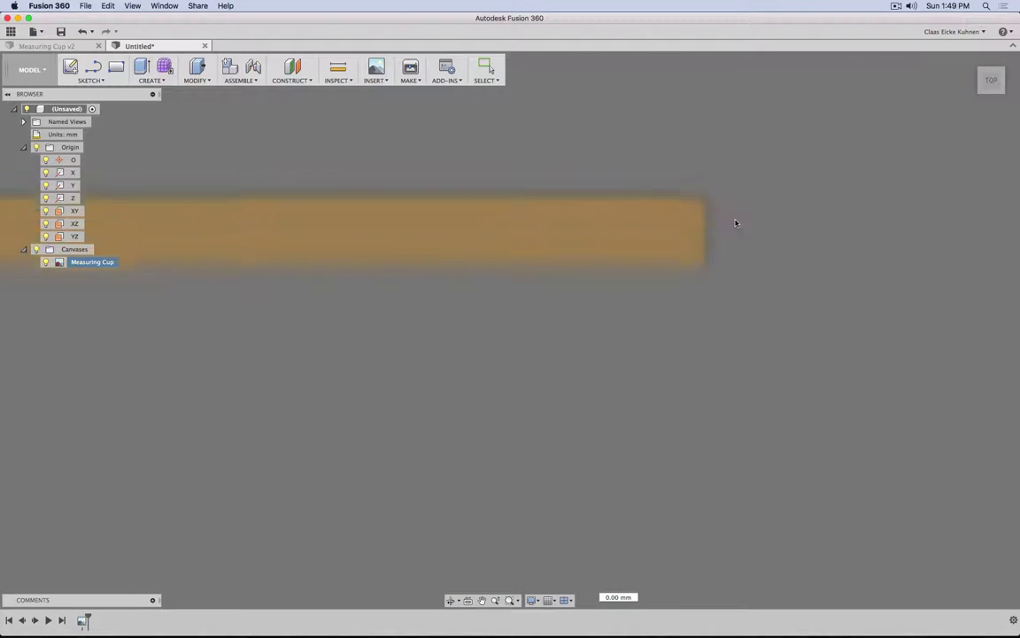
{"action": "left_click", "coordinate": [654, 253]}
{"action": "scroll", "coordinate": [184, 312], "scroll_direction": "down", "scroll_amount": 5}
{"action": "scroll", "coordinate": [182, 313], "scroll_direction": "down", "scroll_amount": 3}
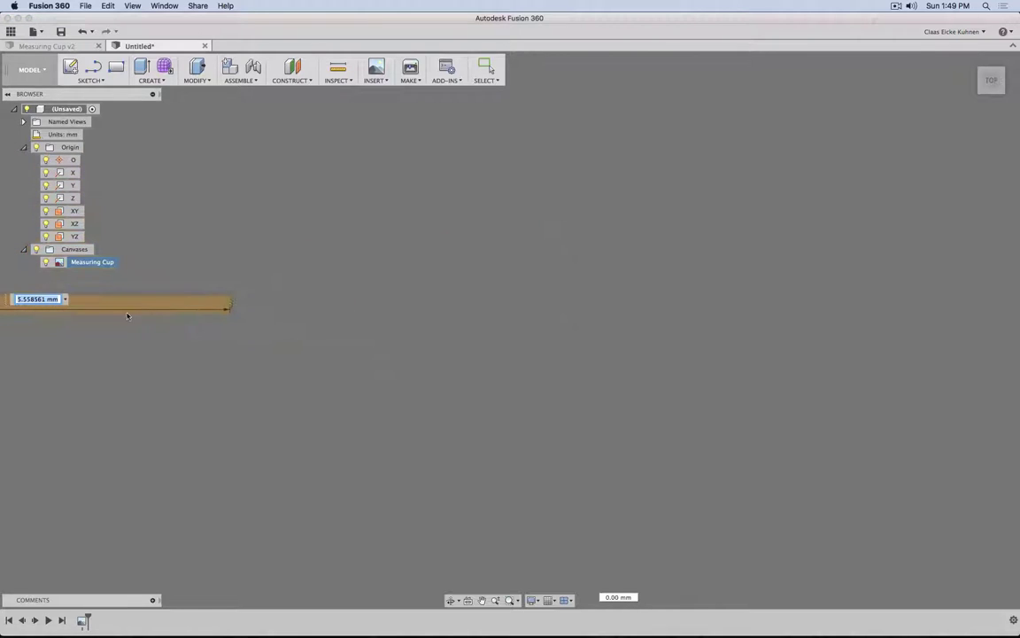
- Set the calibration distance between the marked points to 100 mm
{"action": "type", "text": "100"}
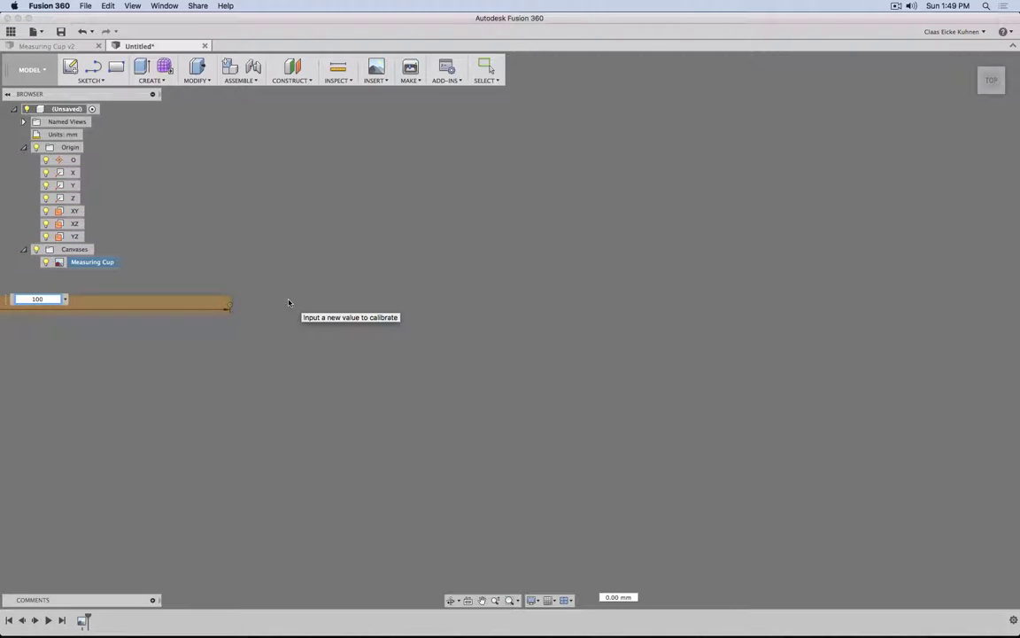
{"action": "key", "text": "Return"}
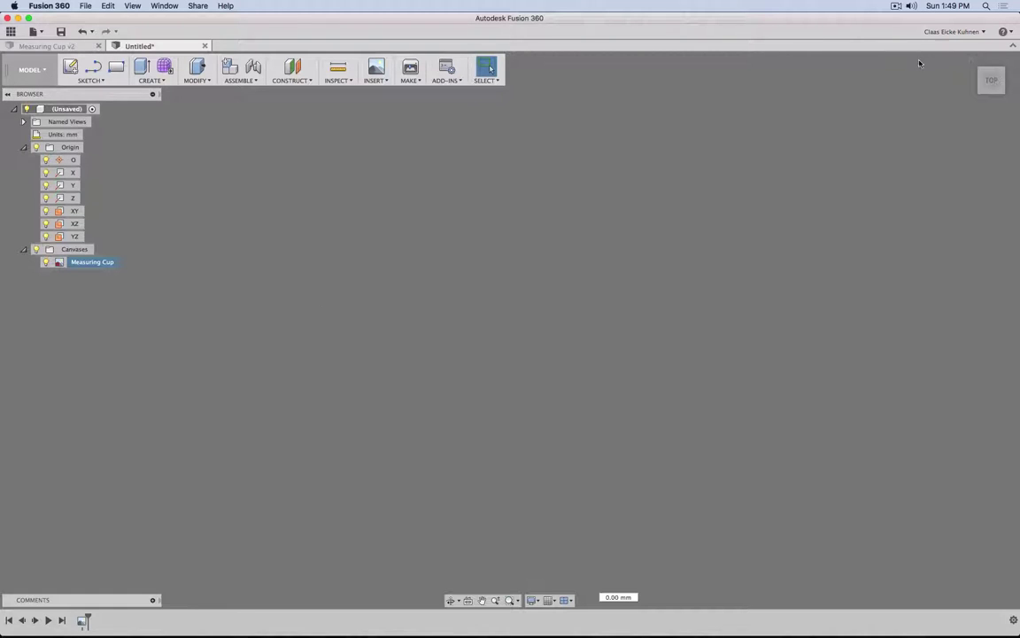
{"action": "left_click", "coordinate": [874, 55]}
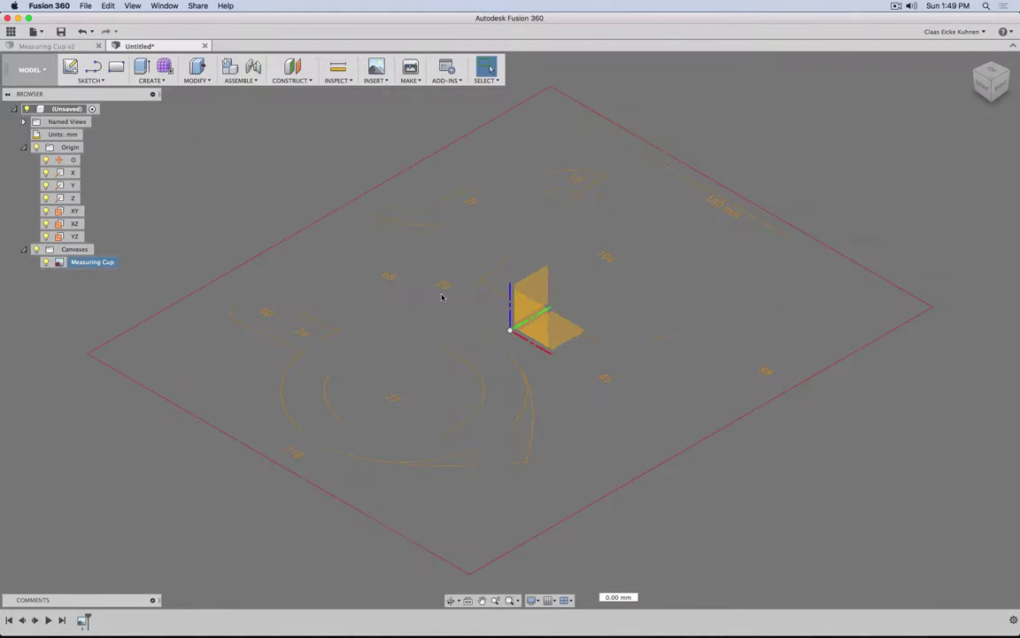
{"action": "left_click", "coordinate": [990, 76]}
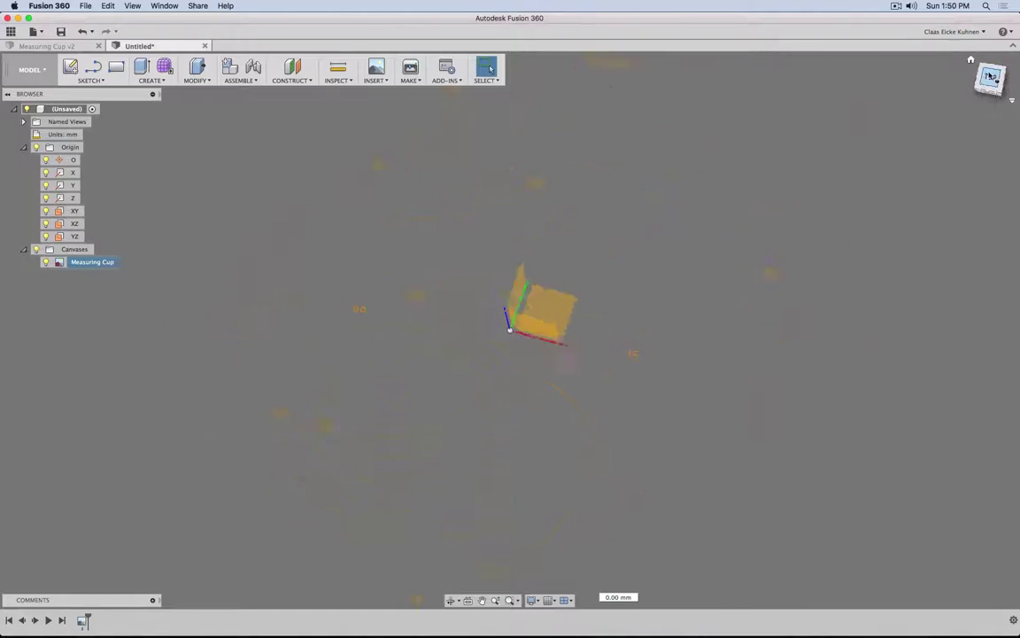
- Edit the Measuring Cup canvas and shift it about 71.26 mm in Y to bring the top-view circles' centre near the origin
{"action": "left_click", "coordinate": [94, 263]}
{"action": "right_click", "coordinate": [93, 264]}
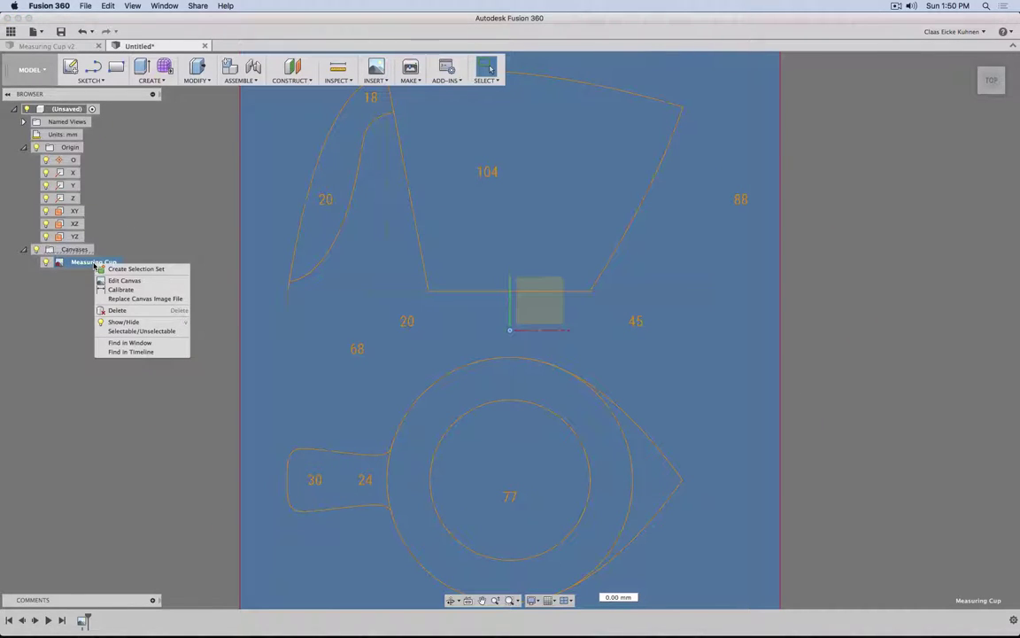
{"action": "left_click", "coordinate": [164, 281]}
{"action": "left_click_drag", "start_coordinate": [509, 299], "coordinate": [507, 149]}
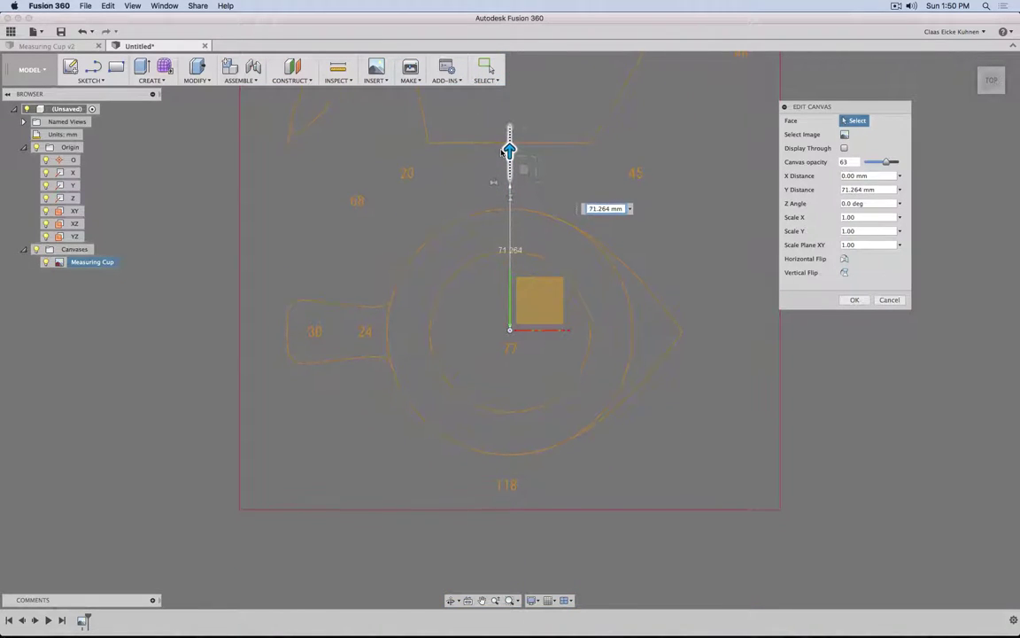
{"action": "scroll", "coordinate": [510, 335], "scroll_direction": "up", "scroll_amount": 5}
{"action": "scroll", "coordinate": [522, 325], "scroll_direction": "up", "scroll_amount": 3}
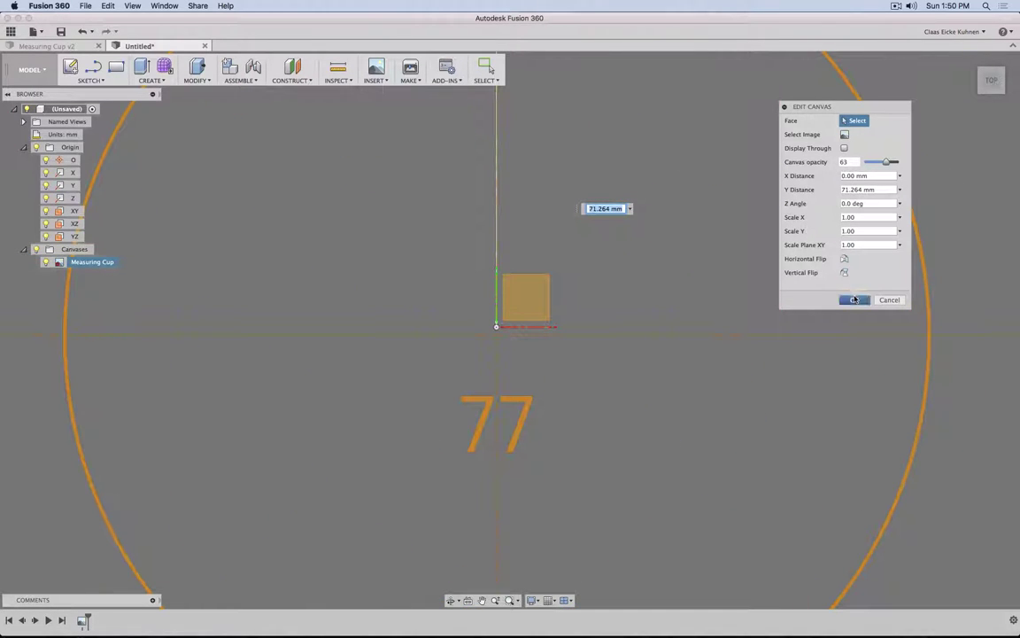
{"action": "left_click", "coordinate": [854, 299]}
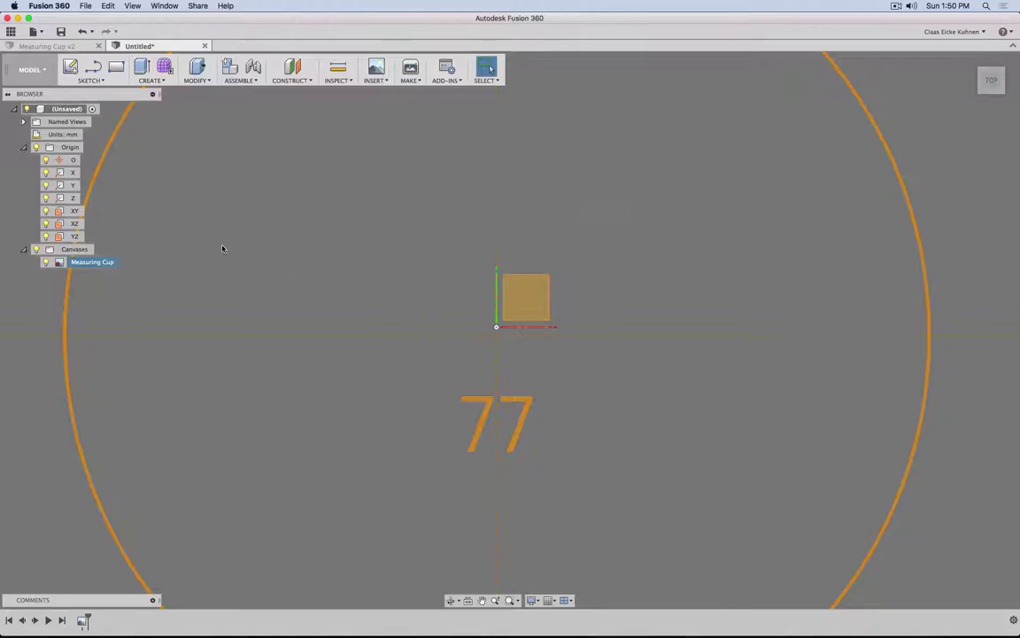
- Edit the Measuring Cup canvas again and set its Y distance to 0.7 mm, aligning the circles' horizontal centreline with the origin
{"action": "right_click", "coordinate": [89, 262]}
{"action": "left_click", "coordinate": [122, 283]}
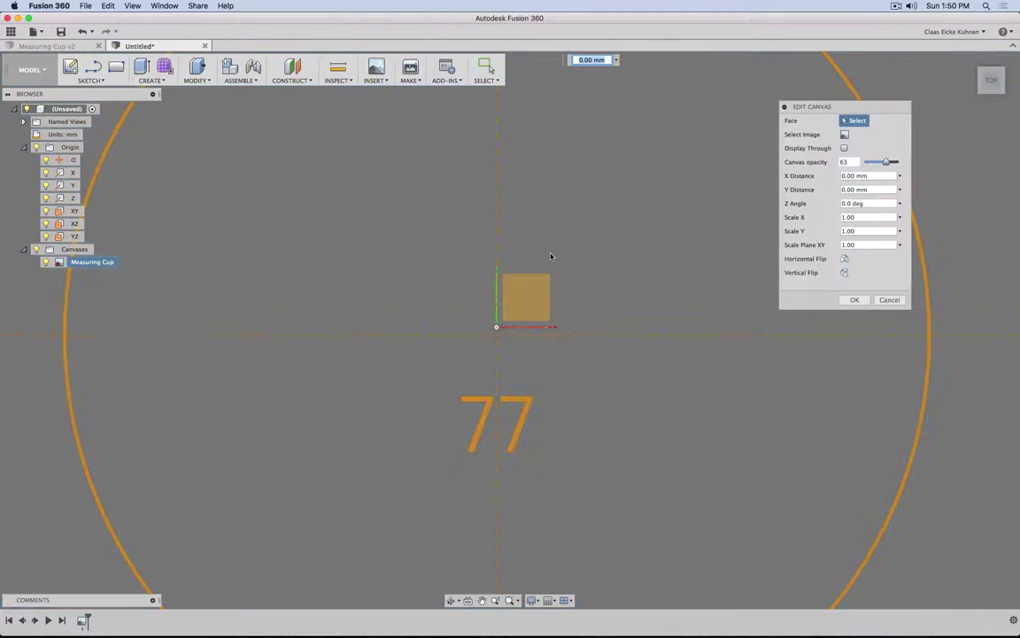
{"action": "scroll", "coordinate": [551, 257], "scroll_direction": "up", "scroll_amount": 3}
{"action": "scroll", "coordinate": [551, 257], "scroll_direction": "down", "scroll_amount": 5}
{"action": "middle_click_drag", "start_coordinate": [562, 217], "coordinate": [549, 369]}
{"action": "scroll", "coordinate": [550, 353], "scroll_direction": "down", "scroll_amount": 4}
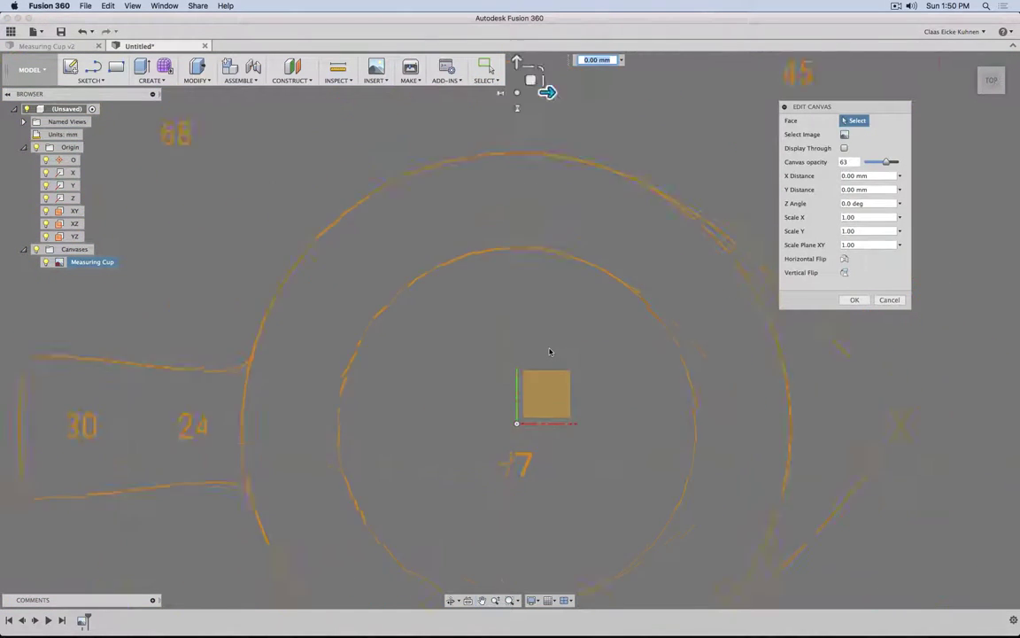
{"action": "left_click_drag", "start_coordinate": [527, 142], "coordinate": [527, 139]}
{"action": "scroll", "coordinate": [562, 398], "scroll_direction": "up", "scroll_amount": 10}
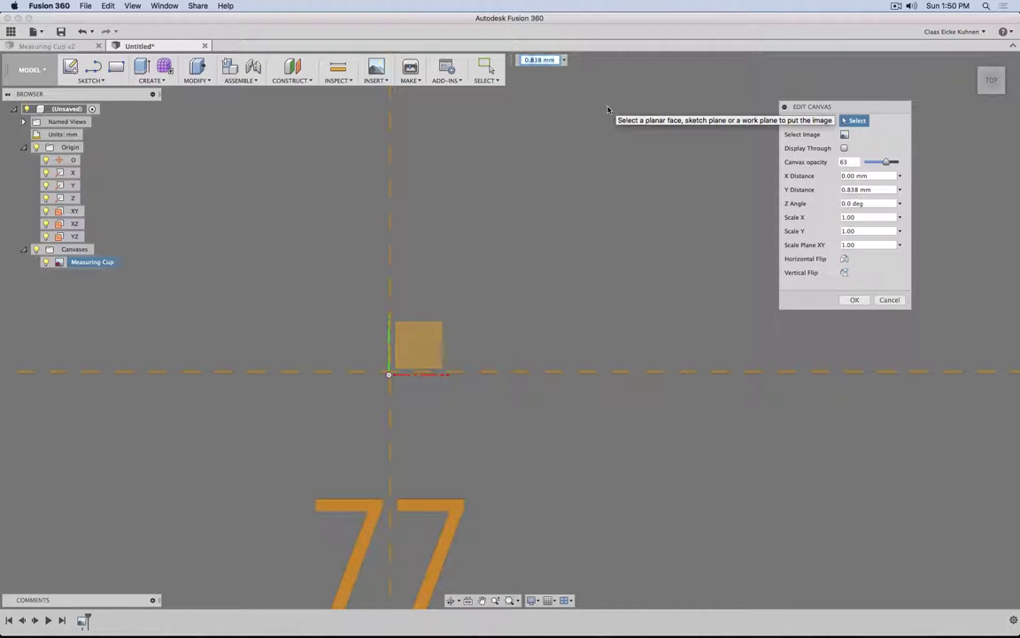
{"action": "type", "text": "7"}
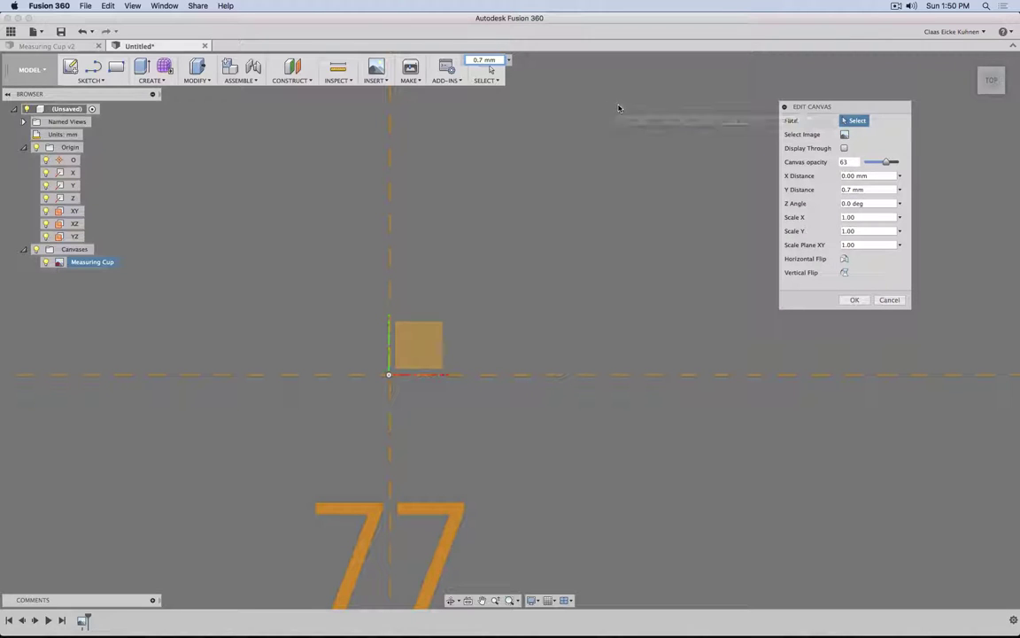
{"action": "left_click", "coordinate": [854, 301]}
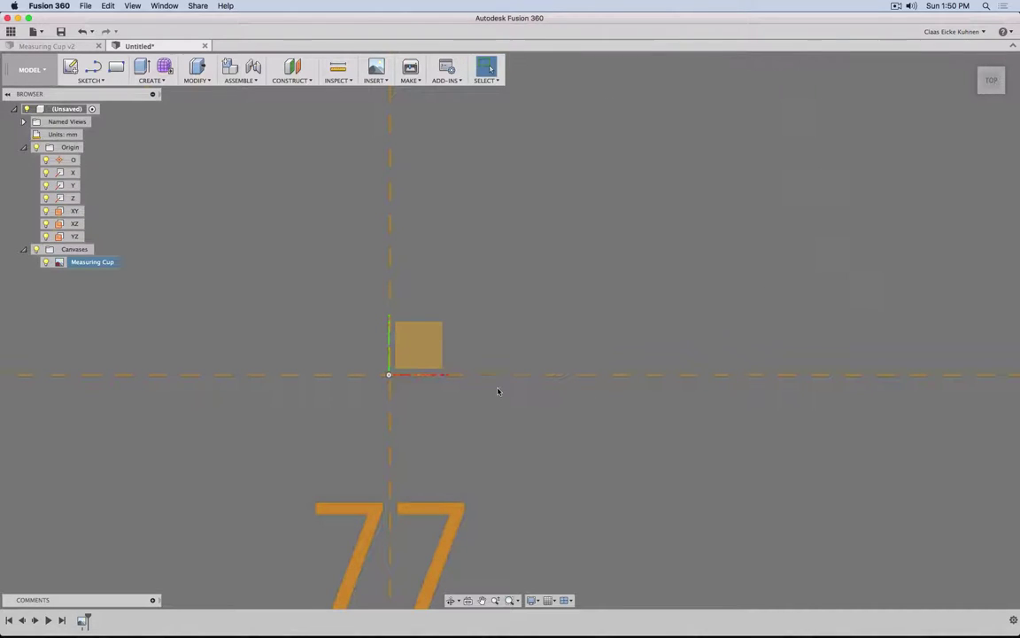
- Switch to the front view and load Measuring Cup.png as an attached canvas on the XZ plane
{"action": "scroll", "coordinate": [498, 390], "scroll_direction": "down", "scroll_amount": 10}
{"action": "scroll", "coordinate": [498, 390], "scroll_direction": "down", "scroll_amount": 3}
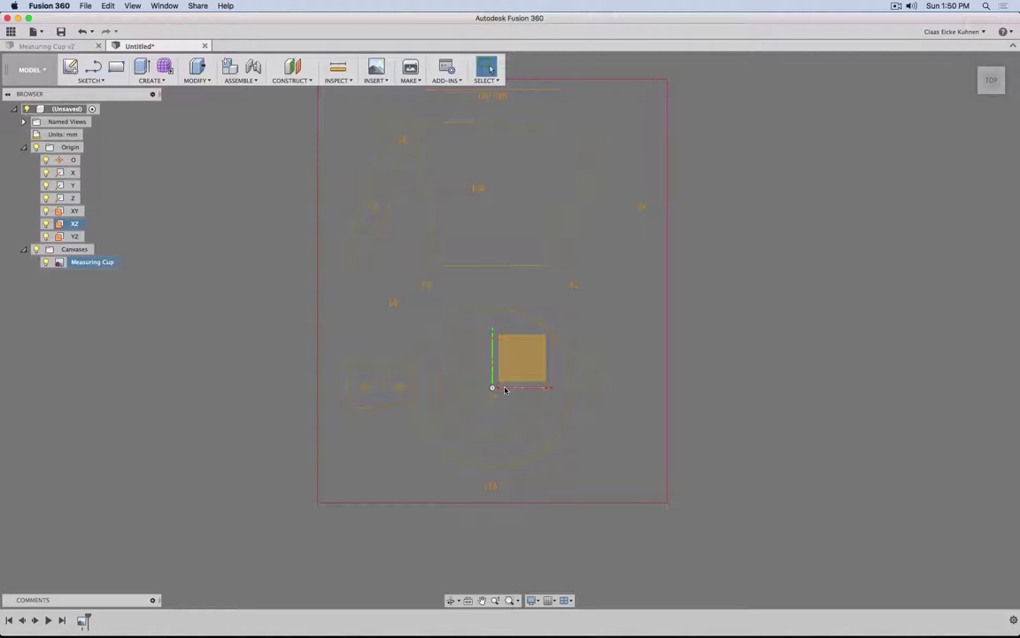
{"action": "left_click", "coordinate": [992, 101]}
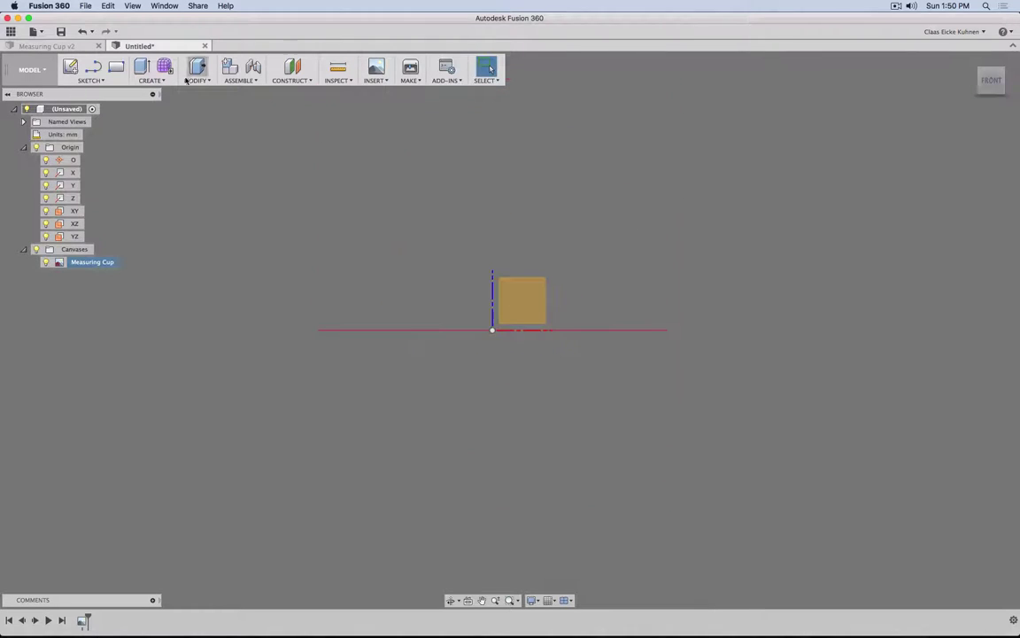
{"action": "left_click", "coordinate": [376, 80]}
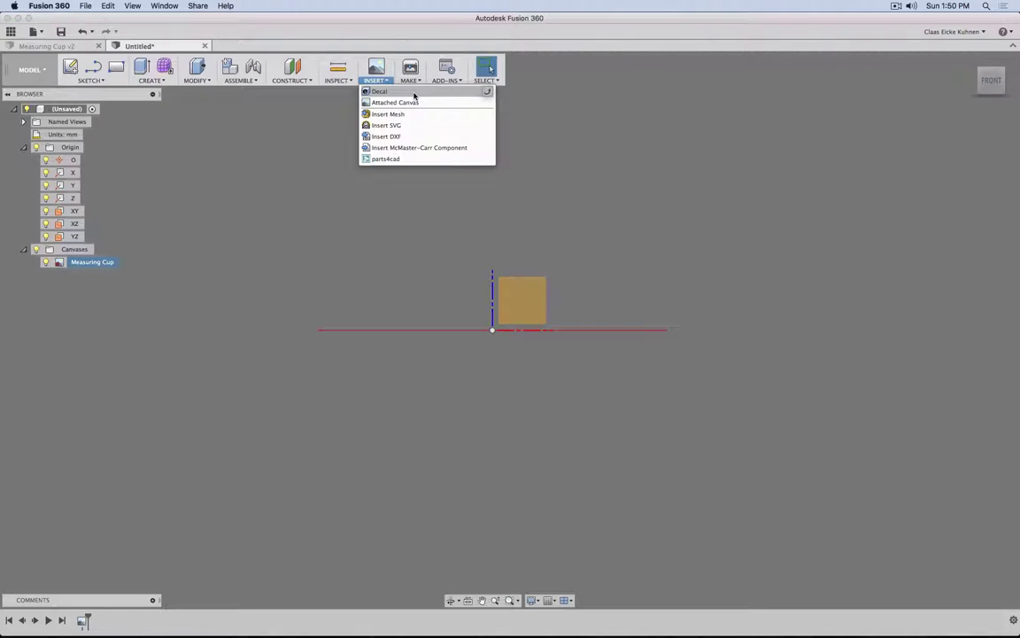
{"action": "left_click", "coordinate": [414, 103]}
{"action": "left_click", "coordinate": [537, 294]}
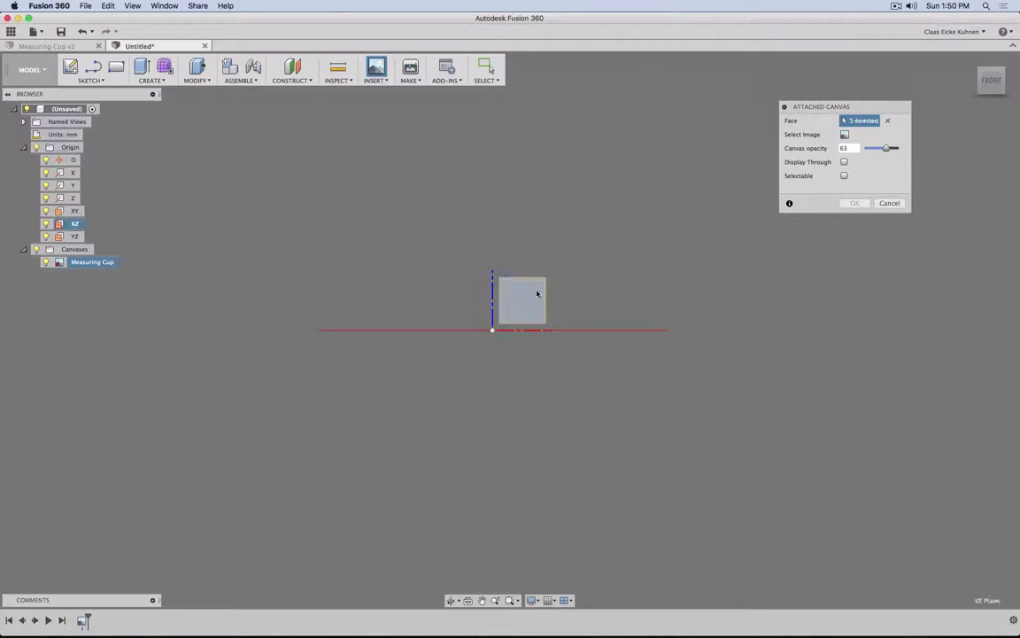
{"action": "left_click", "coordinate": [844, 135]}
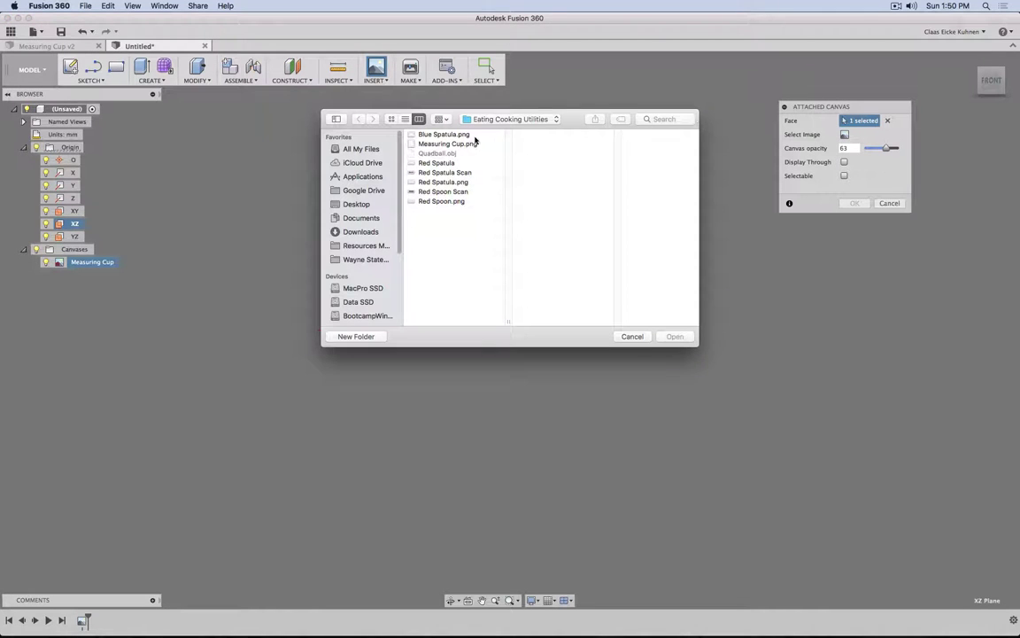
{"action": "left_click", "coordinate": [447, 144]}
{"action": "left_click", "coordinate": [675, 337]}
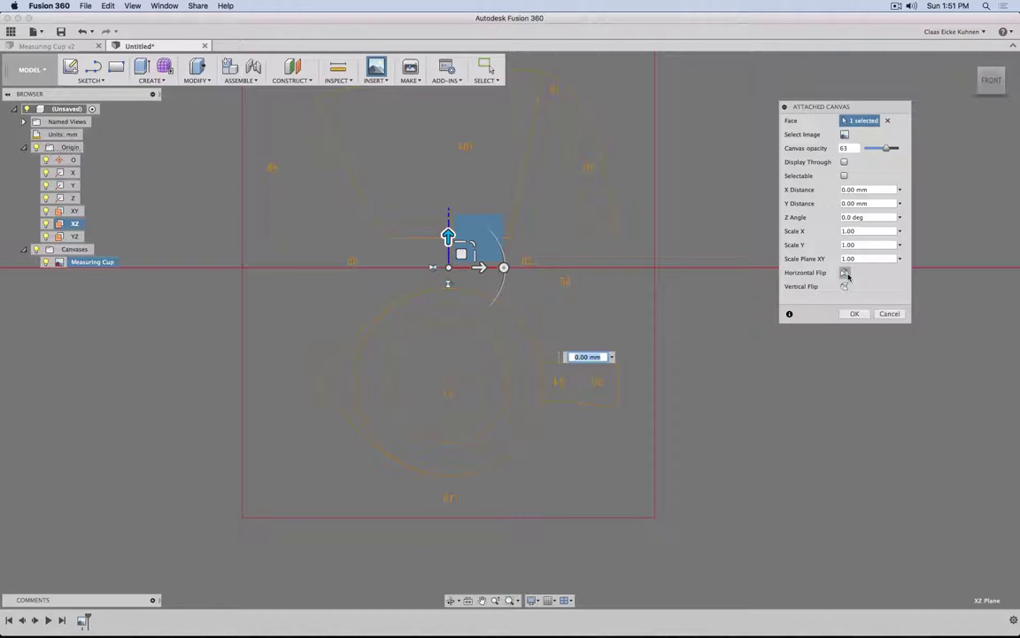
- Flip the XZ-plane canvas horizontally, set its X distance to 4 mm and confirm the placement
{"action": "left_click", "coordinate": [844, 274]}
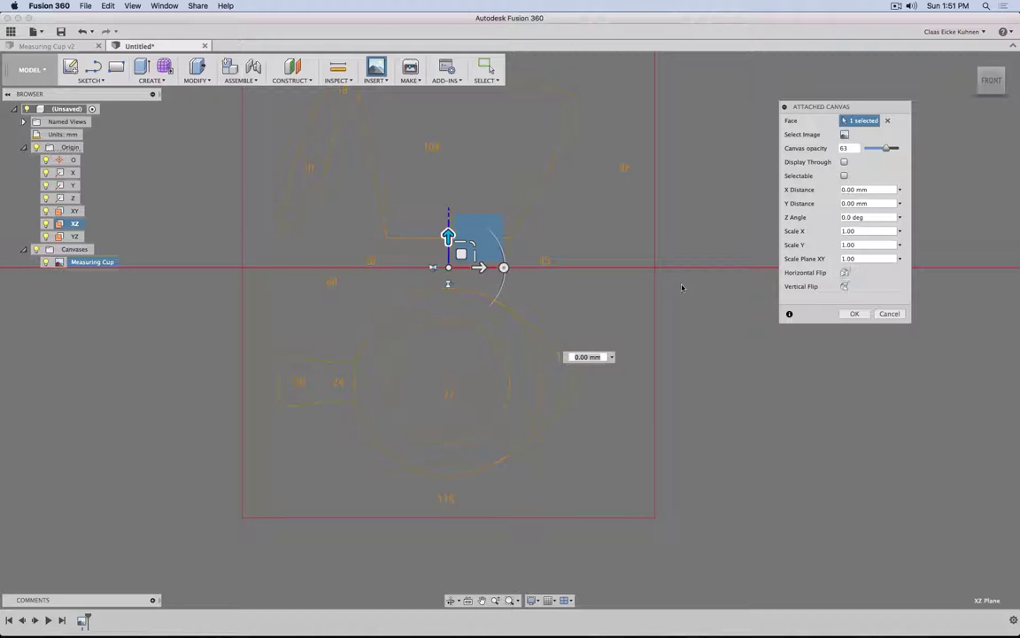
{"action": "left_click_drag", "start_coordinate": [448, 237], "coordinate": [465, 118]}
{"action": "scroll", "coordinate": [458, 229], "scroll_direction": "up", "scroll_amount": 10}
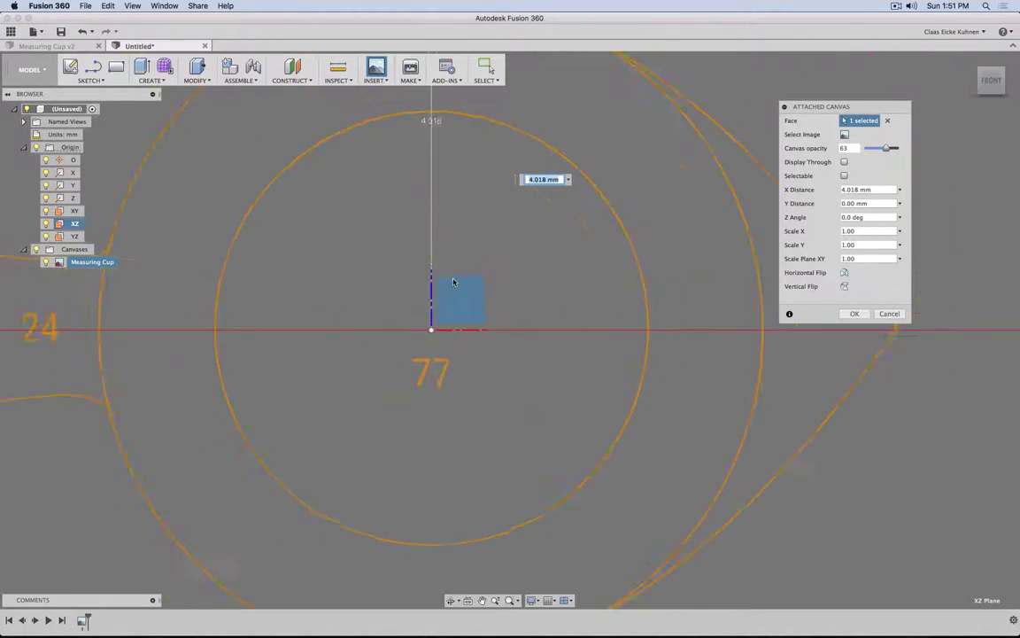
{"action": "key", "text": "Left"}
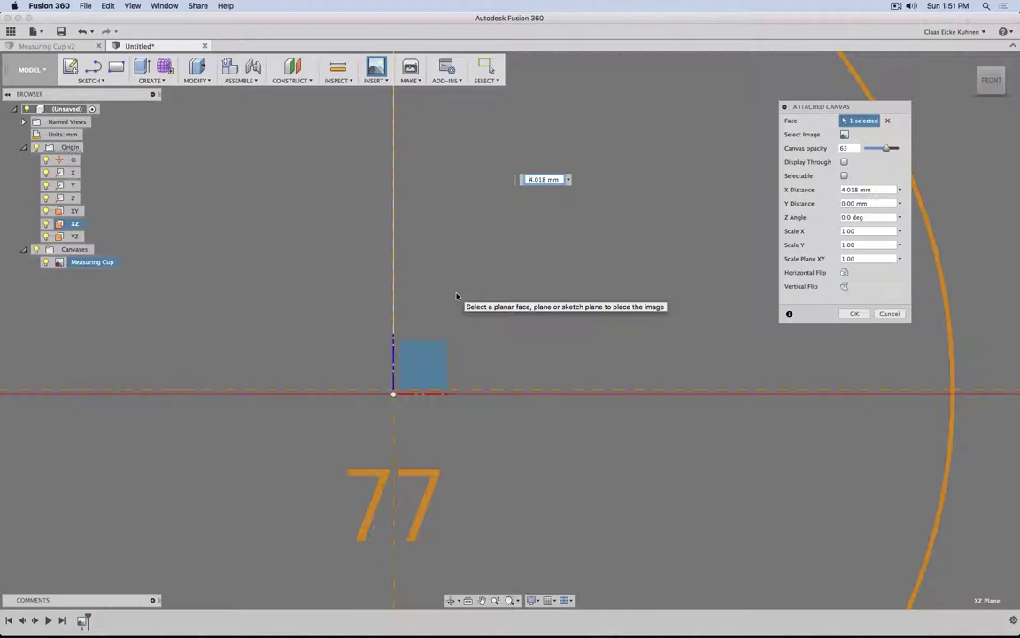
{"action": "key", "text": "Right"}
{"action": "key", "text": "BackSpace"}
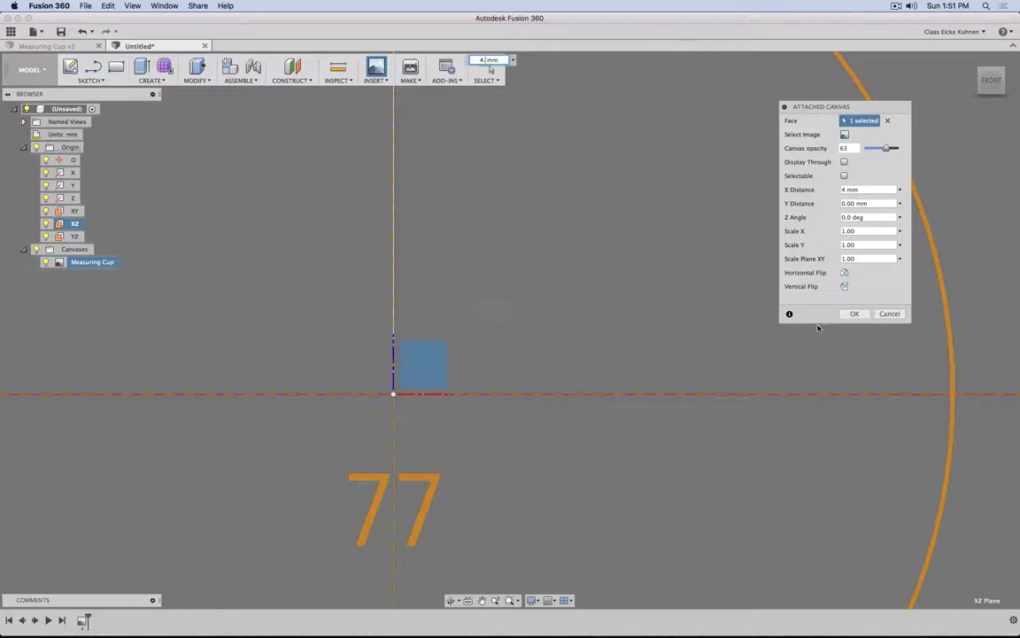
{"action": "left_click", "coordinate": [855, 313]}
- Edit the Measuring Cup 1 canvas and shift it about -5.043 mm in X distance to bring the cup's base to the origin
{"action": "scroll", "coordinate": [494, 335], "scroll_direction": "down", "scroll_amount": 10}
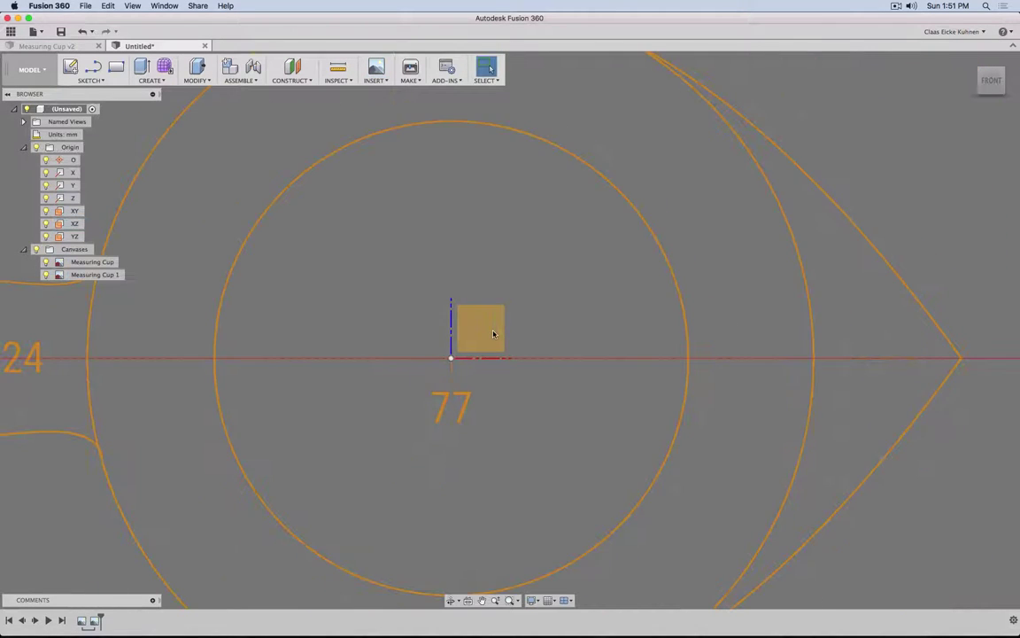
{"action": "scroll", "coordinate": [494, 335], "scroll_direction": "down", "scroll_amount": 5}
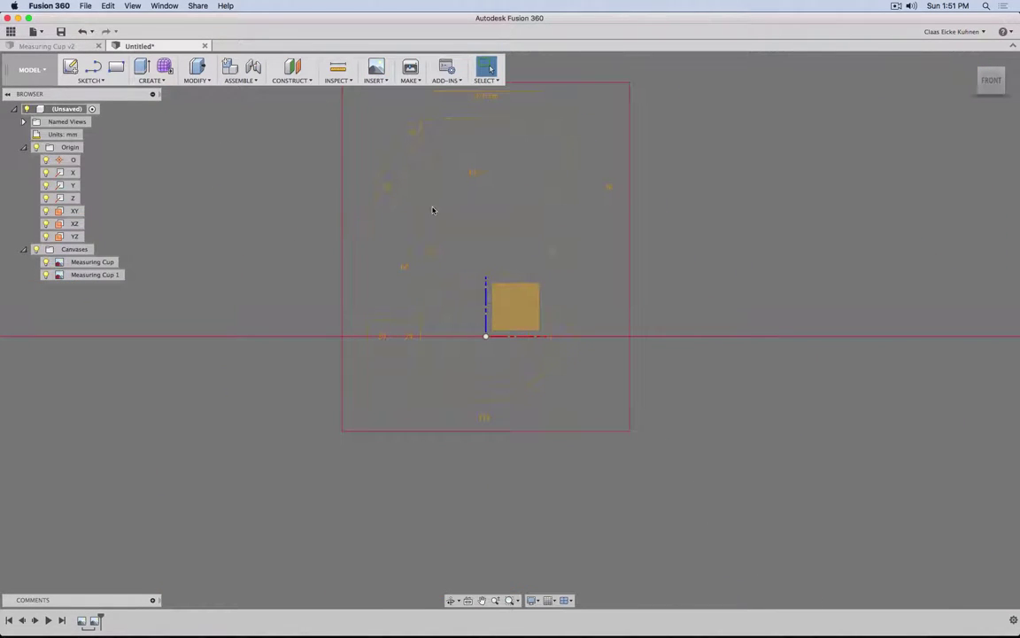
{"action": "right_click", "coordinate": [111, 275]}
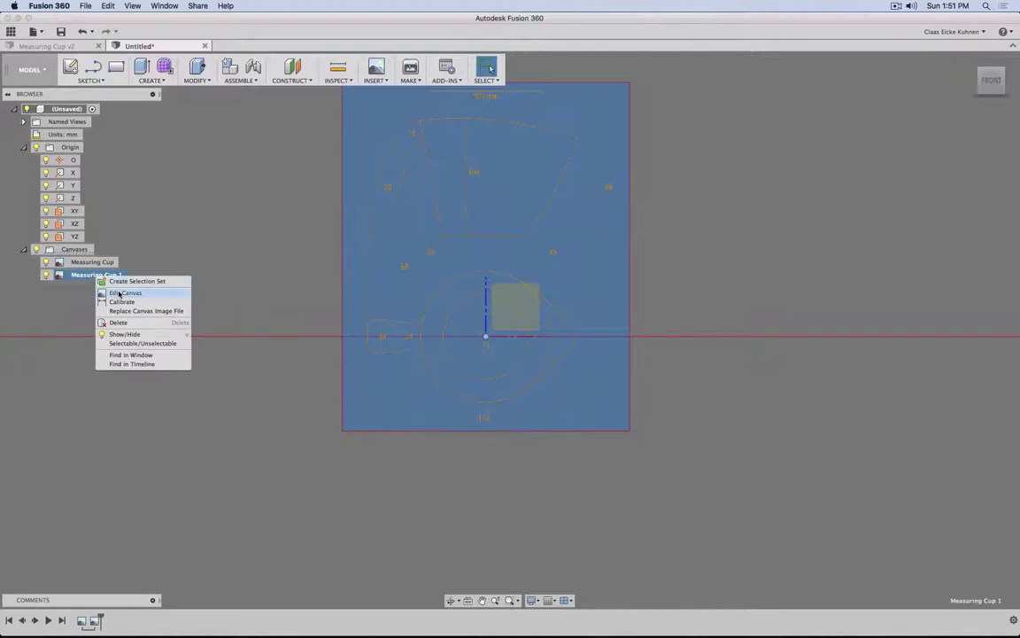
{"action": "left_click", "coordinate": [114, 291]}
{"action": "left_click_drag", "start_coordinate": [485, 227], "coordinate": [512, 330]}
{"action": "scroll", "coordinate": [506, 346], "scroll_direction": "up", "scroll_amount": 5}
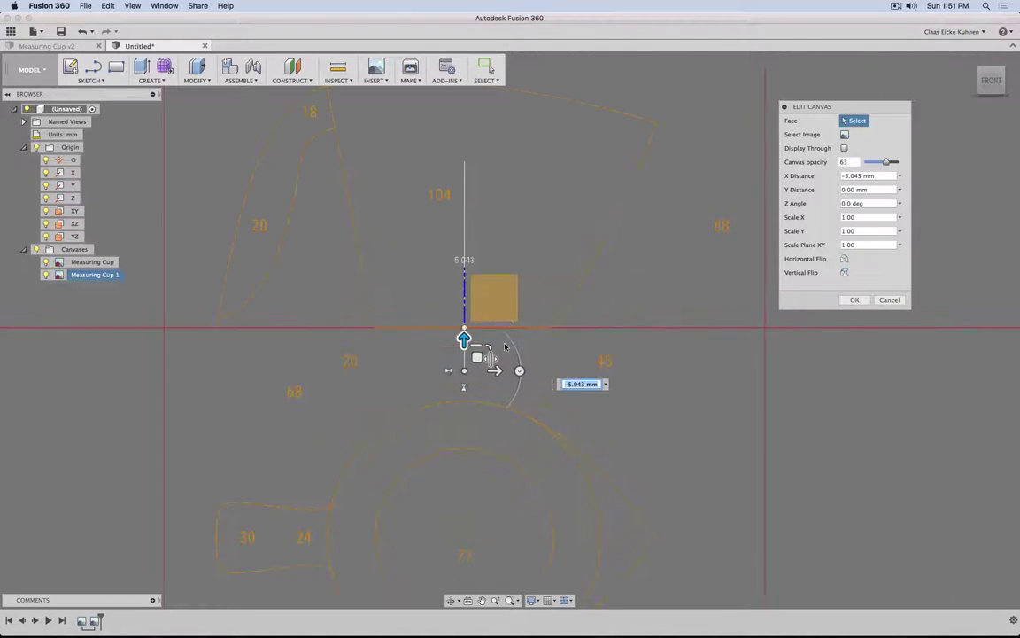
{"action": "scroll", "coordinate": [505, 348], "scroll_direction": "up", "scroll_amount": 2}
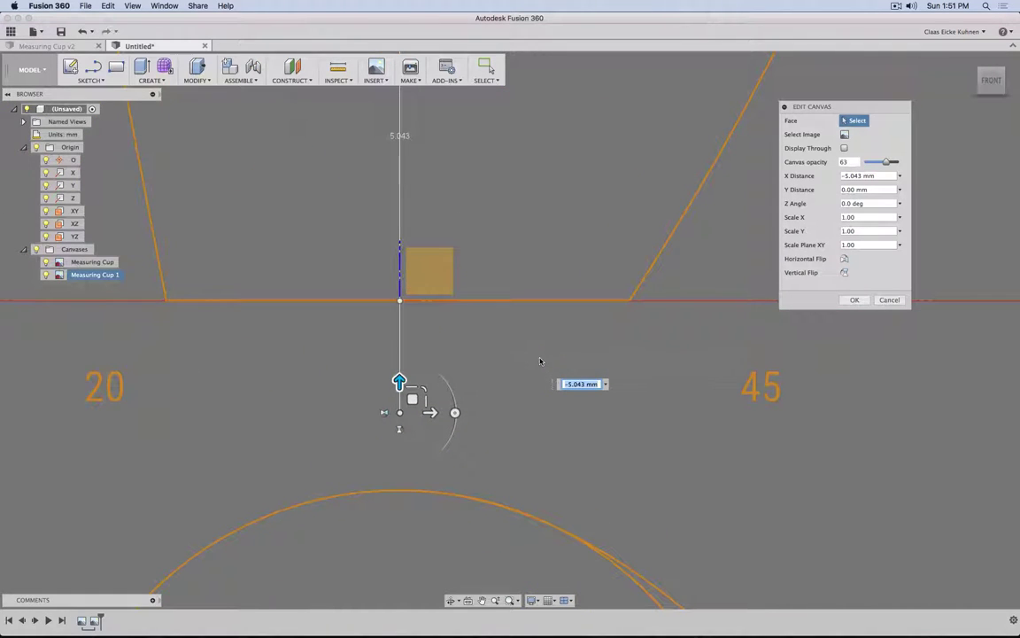
- Try X distances of -5, -5.5, -5.1, -5.01 and -5.02 mm for the Measuring Cup 1 canvas
{"action": "key", "text": "Left"}
{"action": "key", "text": "BackSpace"}
{"action": "key", "text": "BackSpace"}
{"action": "key", "text": "BackSpace"}
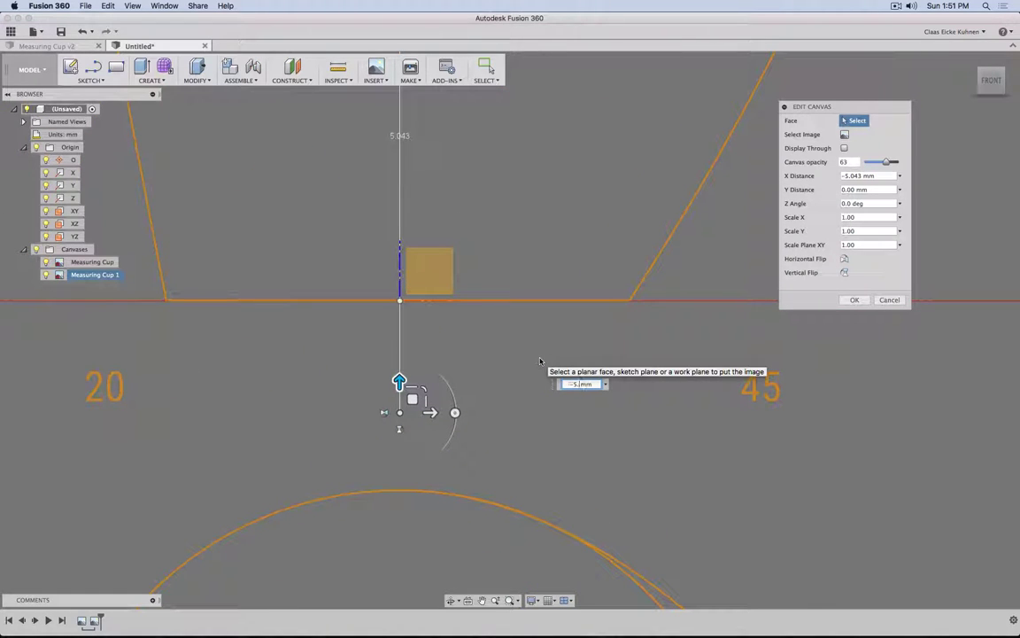
{"action": "key", "text": "Return"}
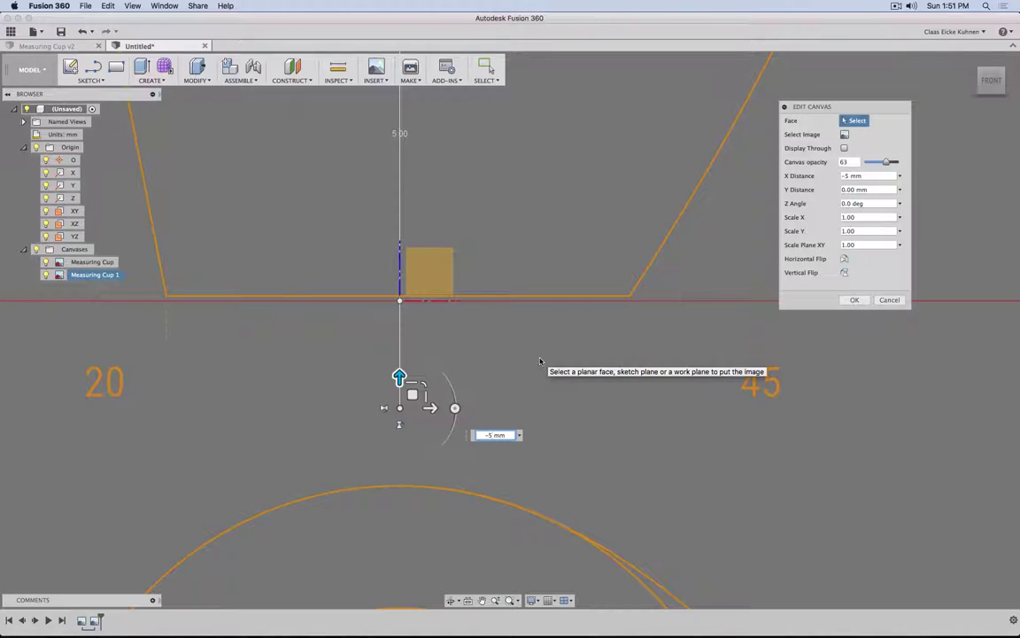
{"action": "type", "text": ".5"}
{"action": "key", "text": "Return"}
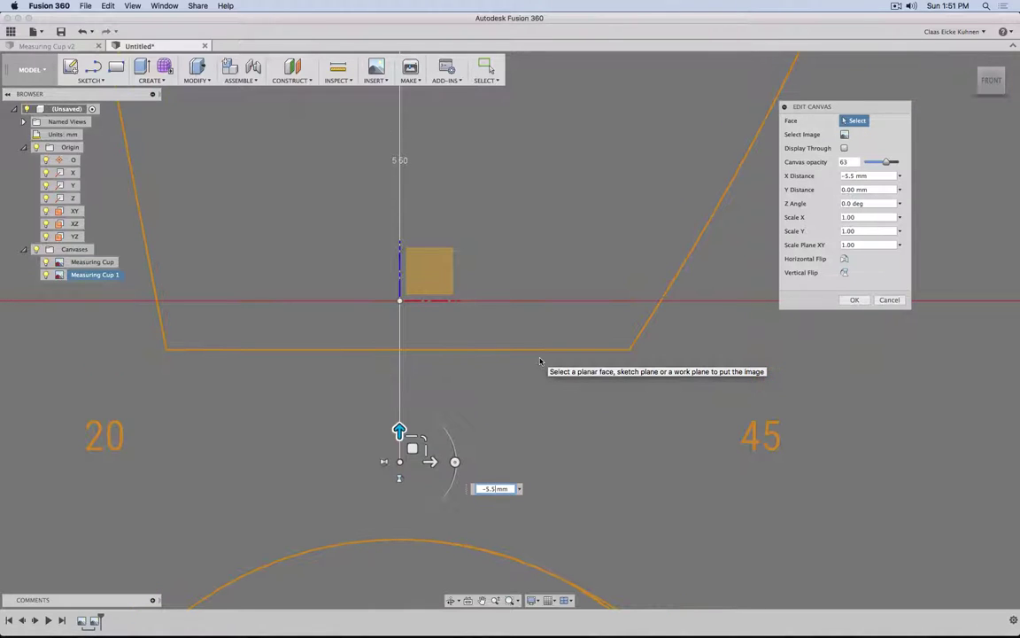
{"action": "type", "text": "1"}
{"action": "key", "text": "Return"}
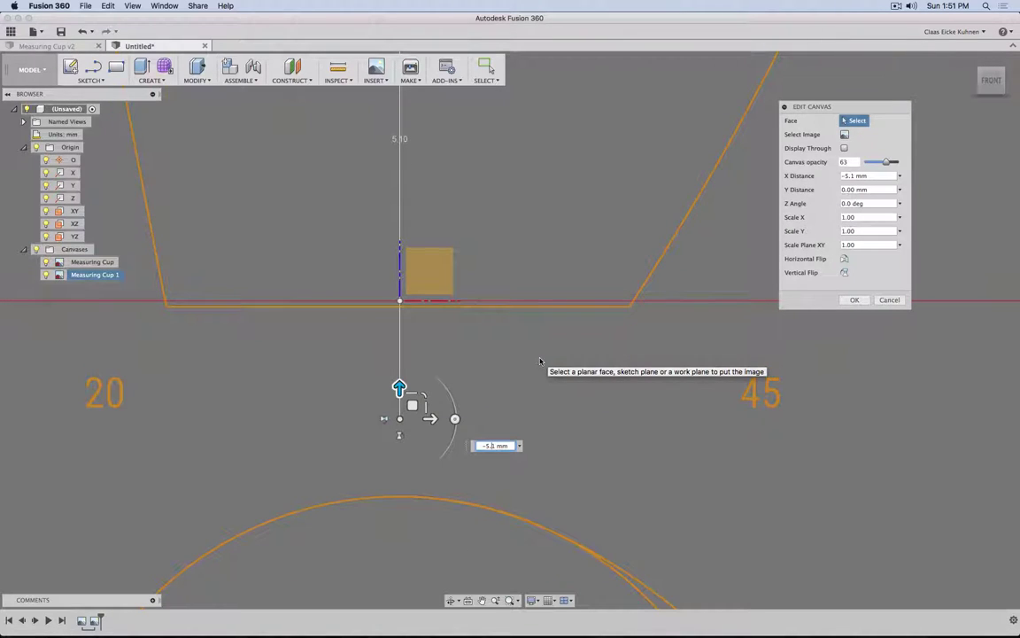
{"action": "type", "text": "0"}
{"action": "key", "text": "Return"}
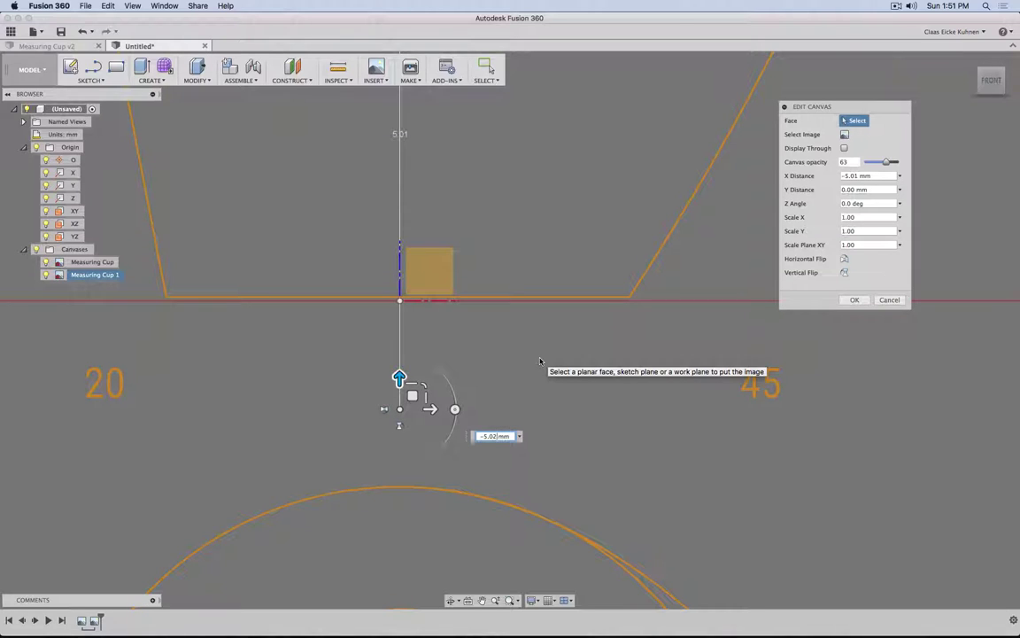
{"action": "key", "text": "BackSpace"}
{"action": "type", "text": "2"}
{"action": "key", "text": "Return"}
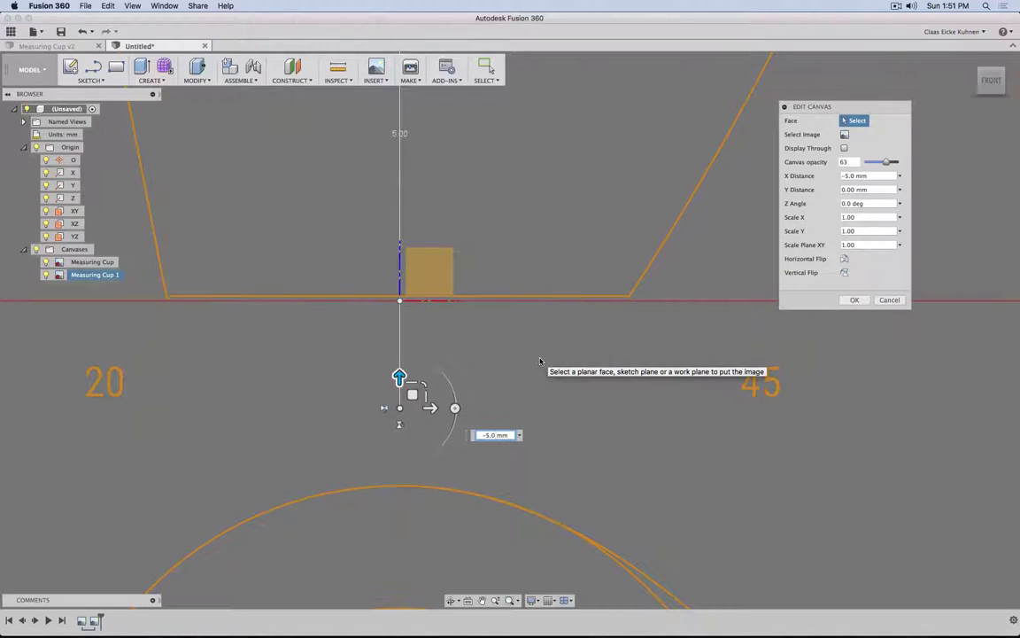
- Set the Measuring Cup 1 canvas's X distance to -5.045 mm and confirm the edit
{"action": "type", "text": "5"}
{"action": "key", "text": "Return"}
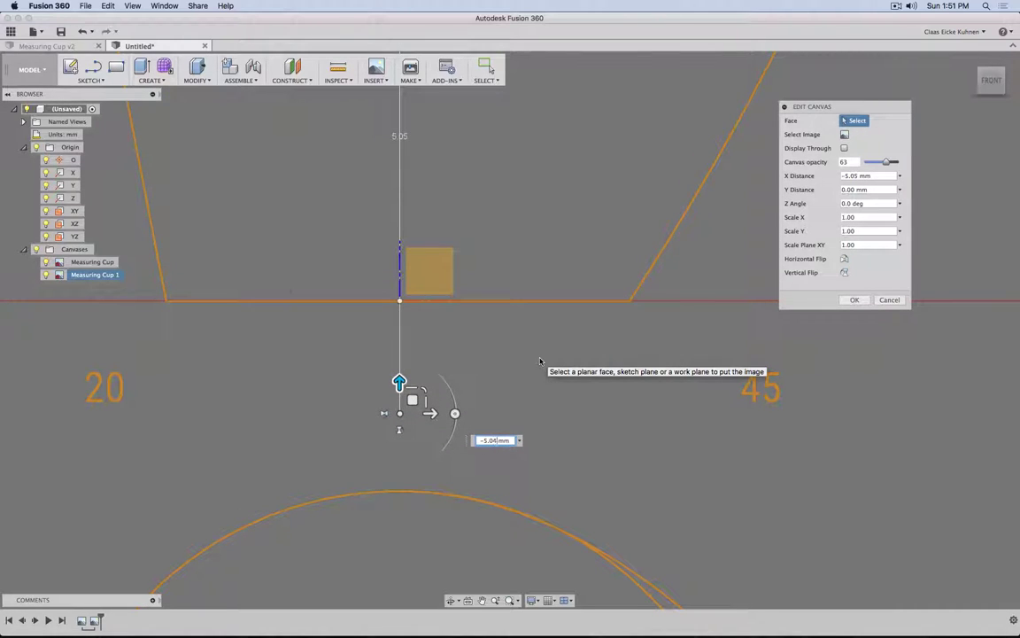
{"action": "type", "text": "5"}
{"action": "key", "text": "Return"}
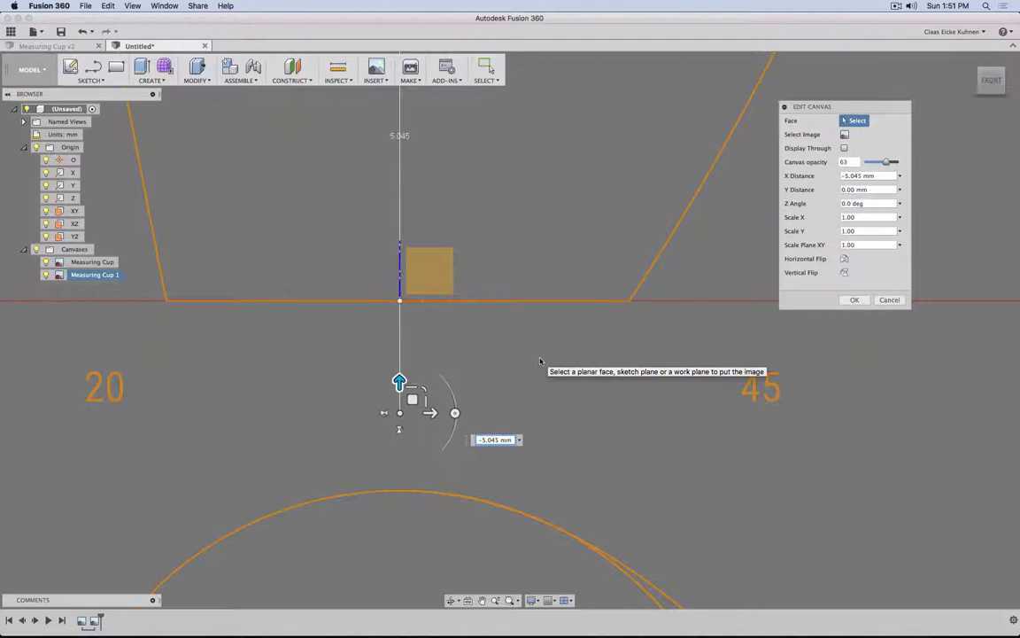
{"action": "left_click", "coordinate": [855, 299]}
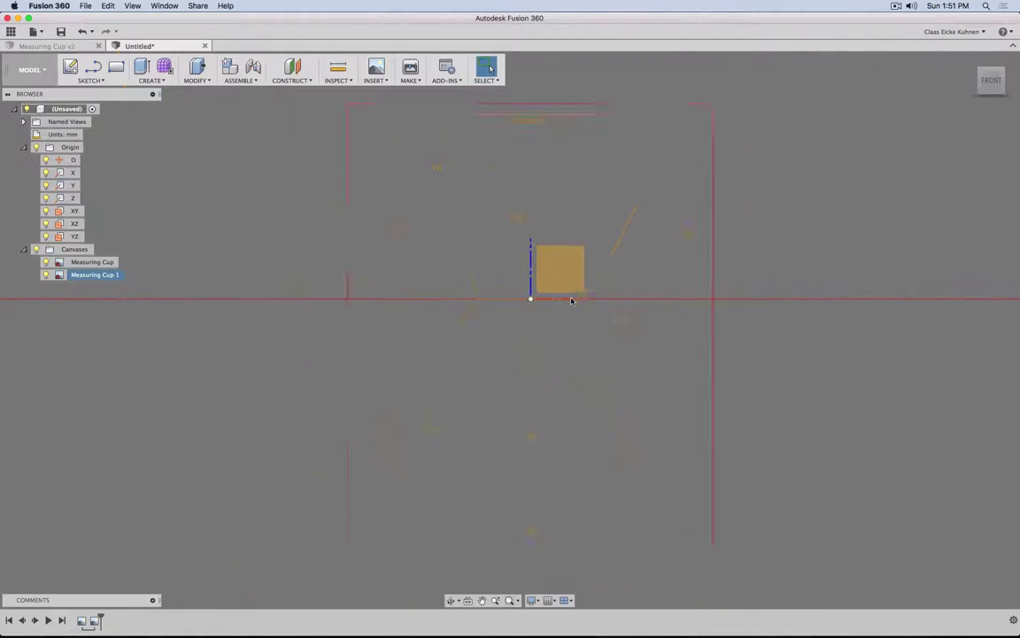
- Start calibrating the Measuring Cup 1 canvas and pick the left end of its 100 mm reference line as the first point
{"action": "middle_click_drag", "start_coordinate": [571, 300], "coordinate": [595, 280], "text": "shift"}
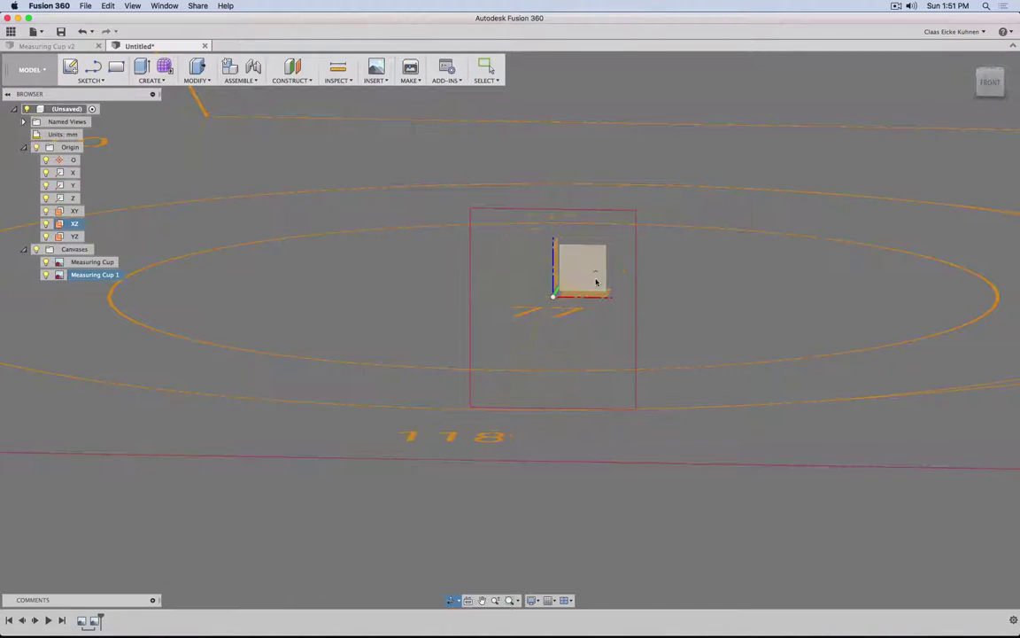
{"action": "left_click", "coordinate": [991, 81]}
{"action": "left_click", "coordinate": [95, 277]}
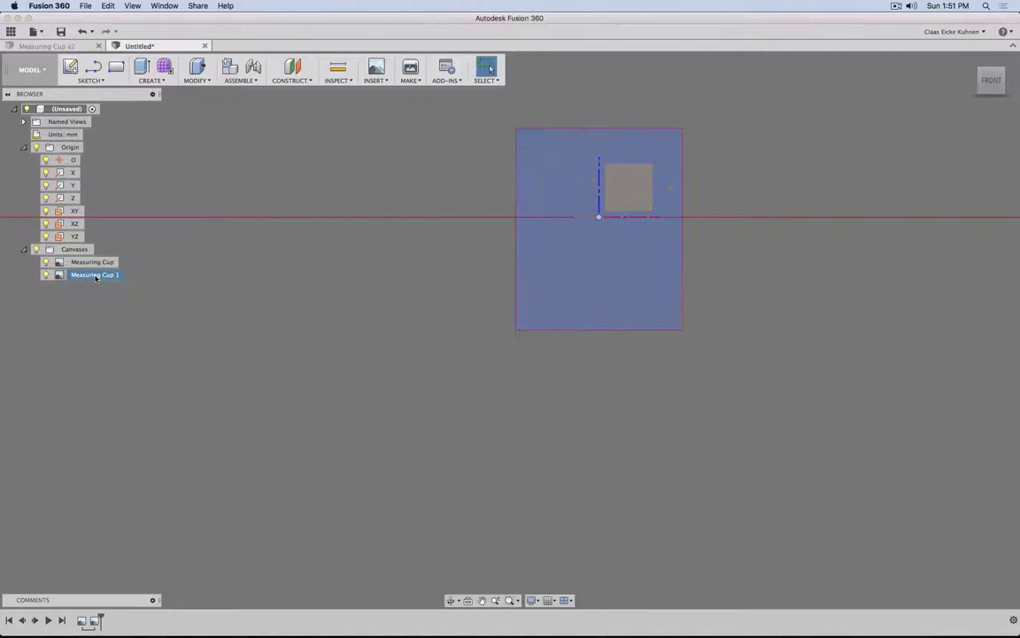
{"action": "right_click", "coordinate": [96, 277]}
{"action": "left_click", "coordinate": [123, 303]}
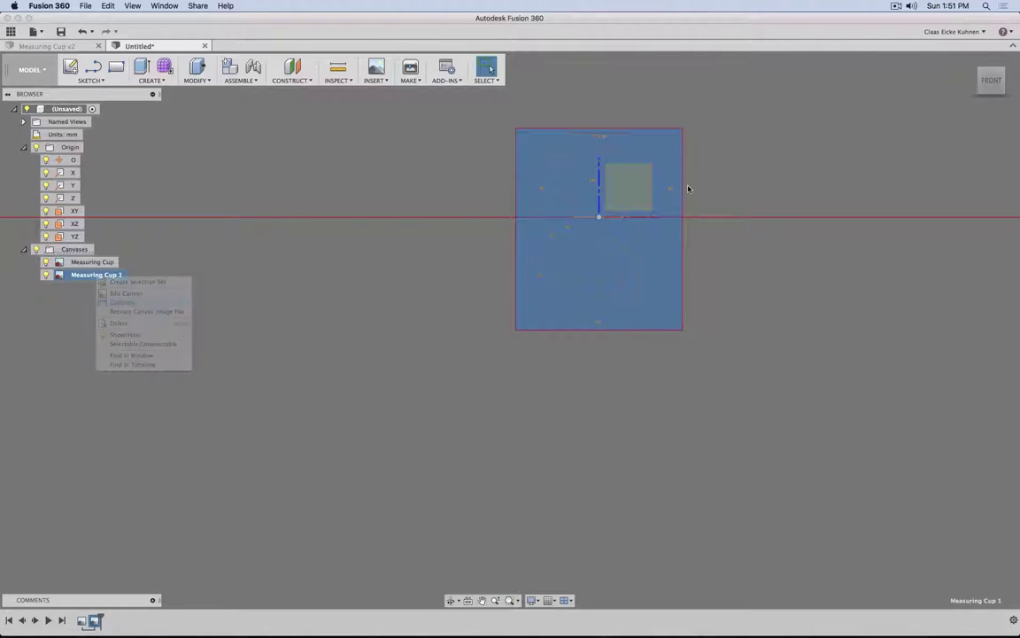
{"action": "scroll", "coordinate": [566, 132], "scroll_direction": "up", "scroll_amount": 10}
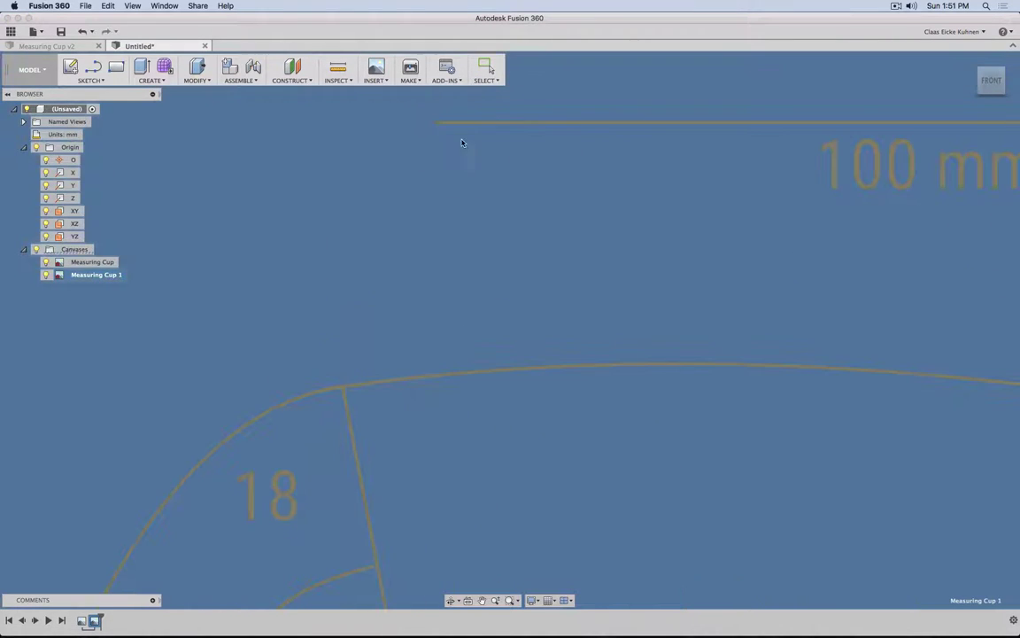
{"action": "scroll", "coordinate": [434, 124], "scroll_direction": "up", "scroll_amount": 8}
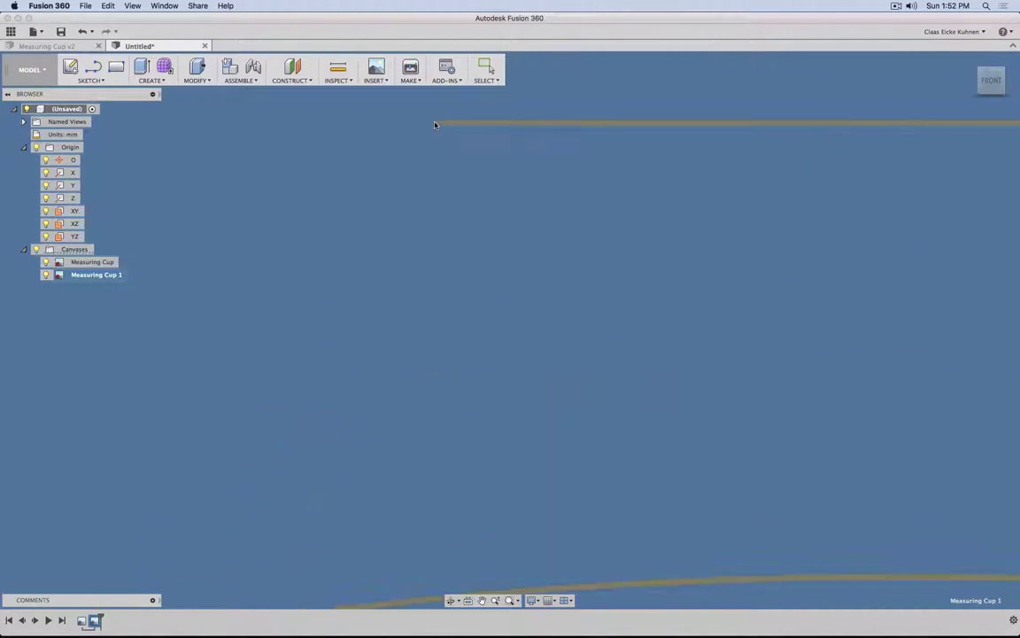
{"action": "middle_click_drag", "start_coordinate": [453, 180], "coordinate": [433, 258]}
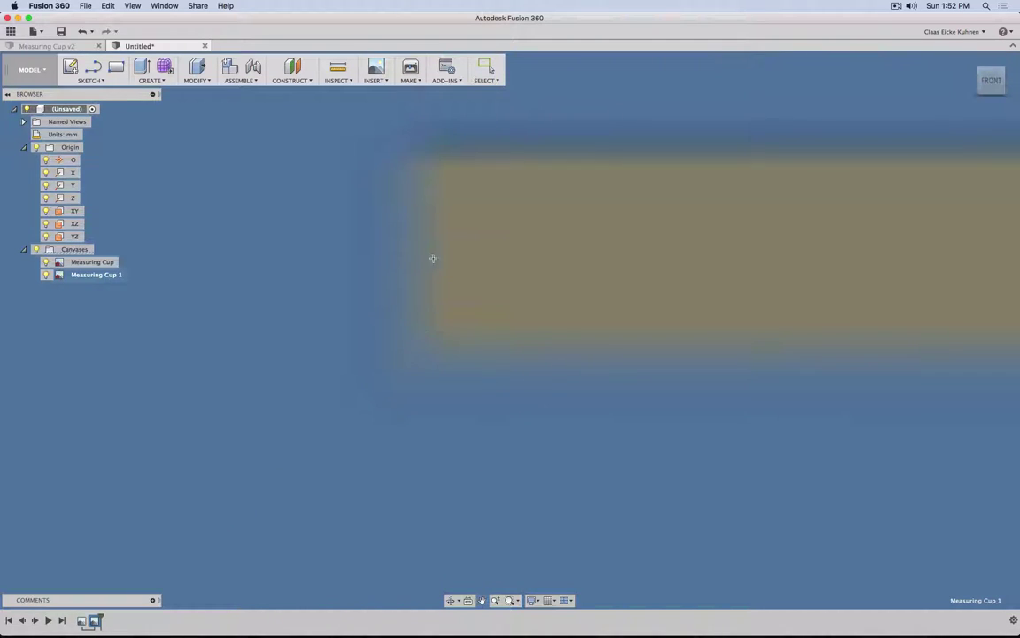
{"action": "left_click", "coordinate": [440, 252]}
- Pick the right end of the 100 mm reference line as the second calibration point and set the distance to 100 mm
{"action": "scroll", "coordinate": [548, 273], "scroll_direction": "down", "scroll_amount": 3}
{"action": "scroll", "coordinate": [548, 272], "scroll_direction": "down", "scroll_amount": 10}
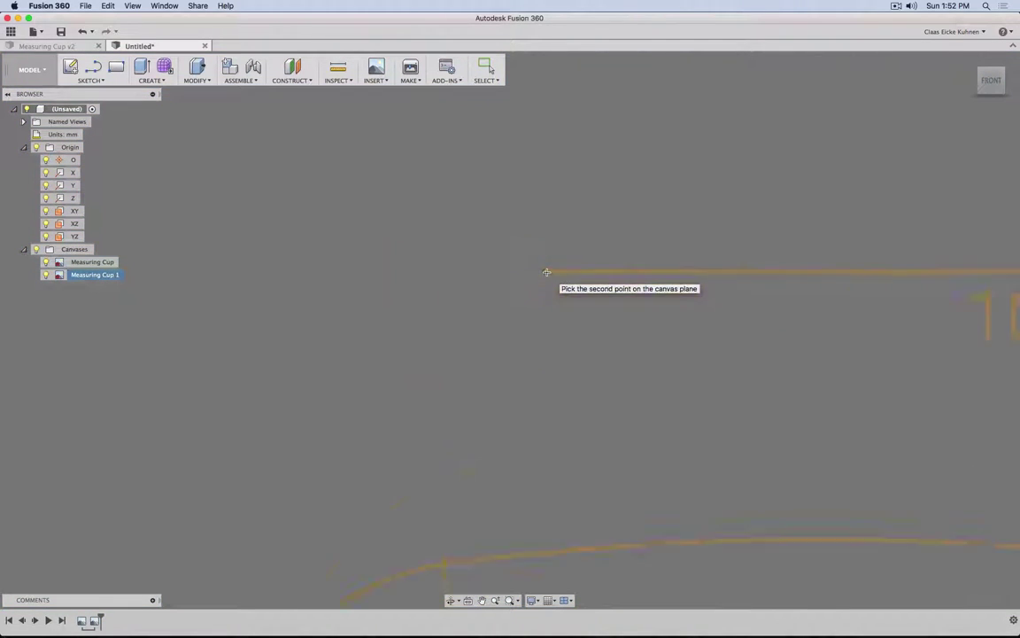
{"action": "middle_click_drag", "start_coordinate": [910, 273], "coordinate": [491, 269]}
{"action": "scroll", "coordinate": [513, 270], "scroll_direction": "up", "scroll_amount": 6}
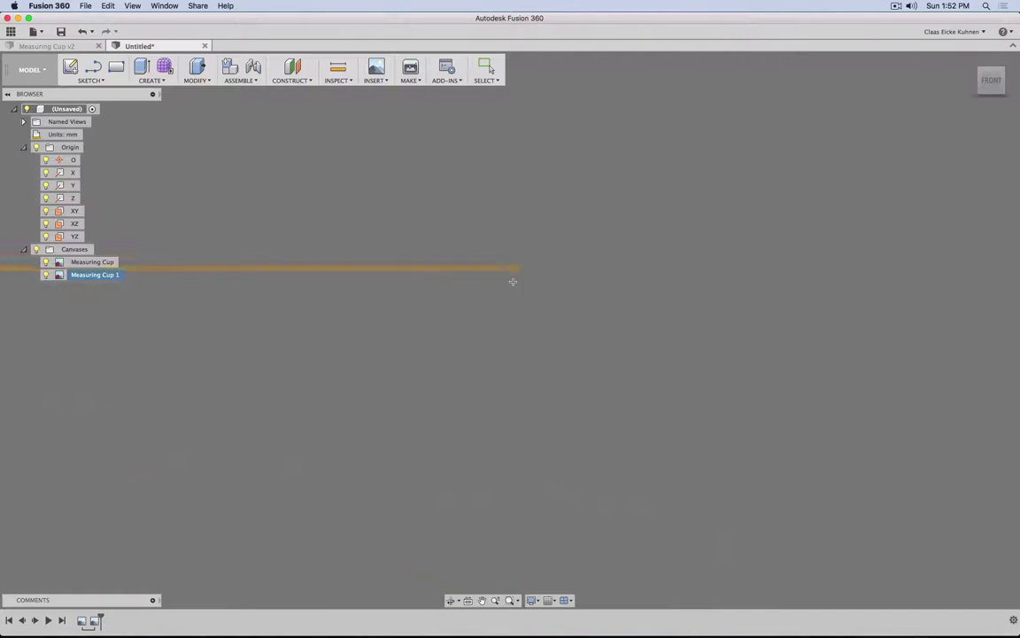
{"action": "scroll", "coordinate": [516, 236], "scroll_direction": "up", "scroll_amount": 3}
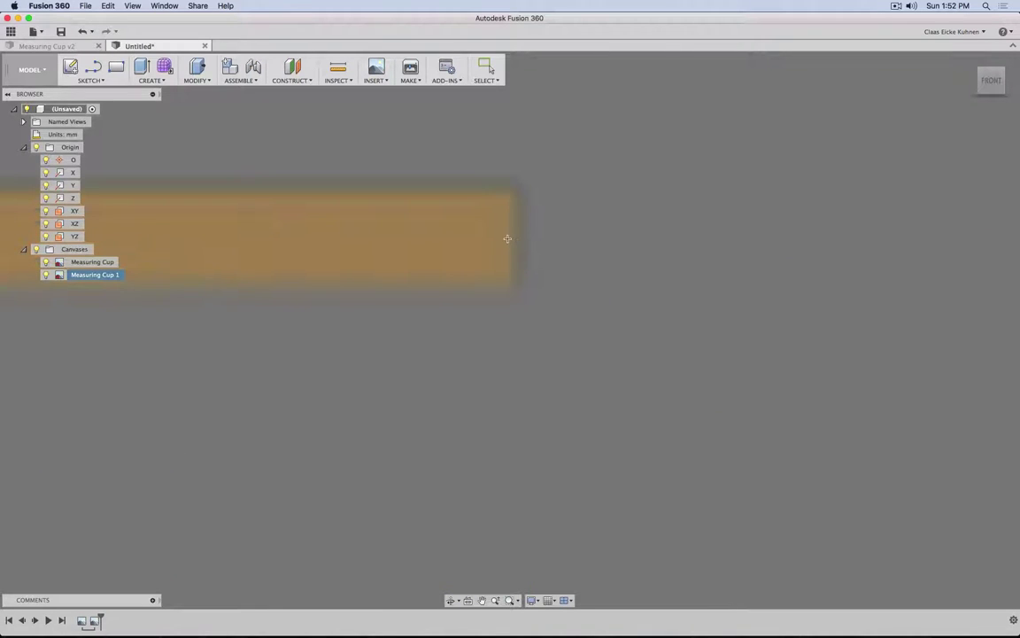
{"action": "left_click", "coordinate": [507, 239]}
{"action": "scroll", "coordinate": [314, 224], "scroll_direction": "down", "scroll_amount": 3}
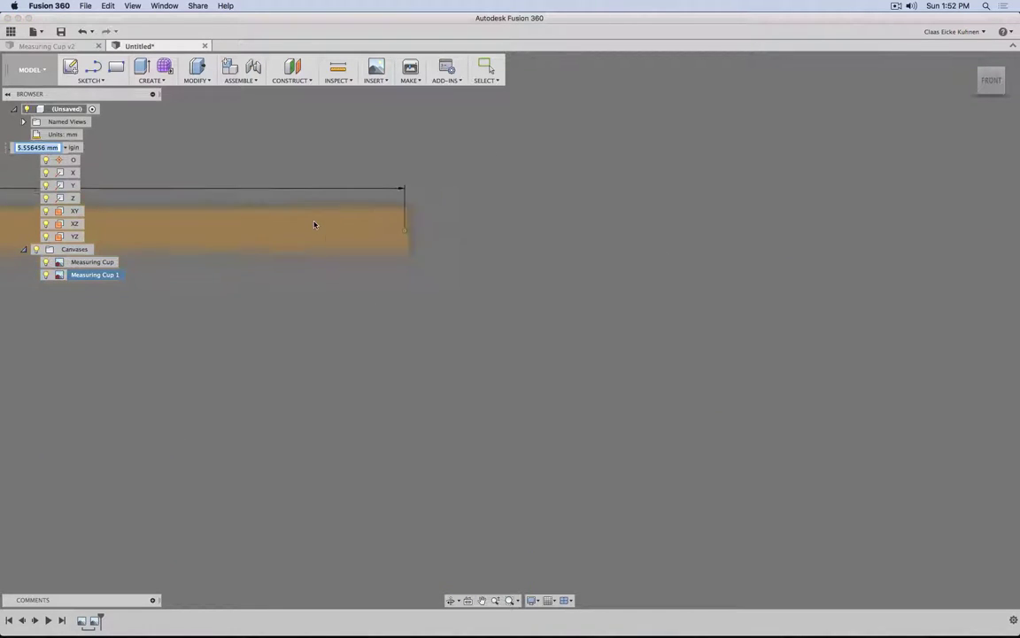
{"action": "scroll", "coordinate": [313, 224], "scroll_direction": "down", "scroll_amount": 1}
{"action": "type", "text": "100"}
{"action": "key", "text": "Return"}
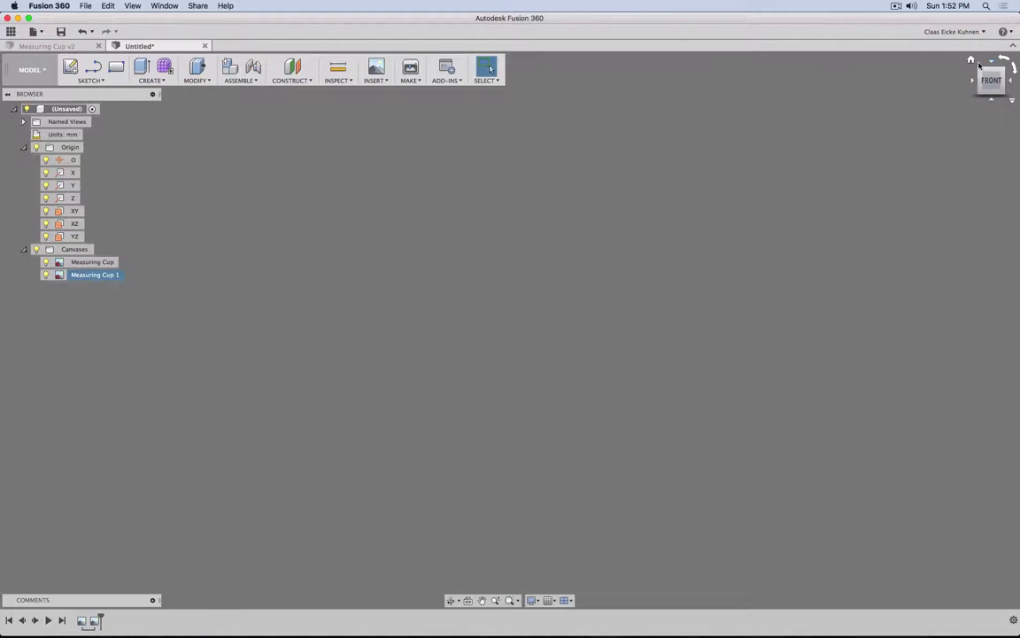
- Edit the Measuring Cup 1 canvas, shift it to an X distance of -17.686 mm so the cup's base meets the origin, and confirm
{"action": "left_click", "coordinate": [969, 59]}
{"action": "middle_click_drag", "start_coordinate": [472, 304], "coordinate": [496, 292], "text": "shift"}
{"action": "left_click", "coordinate": [991, 82]}
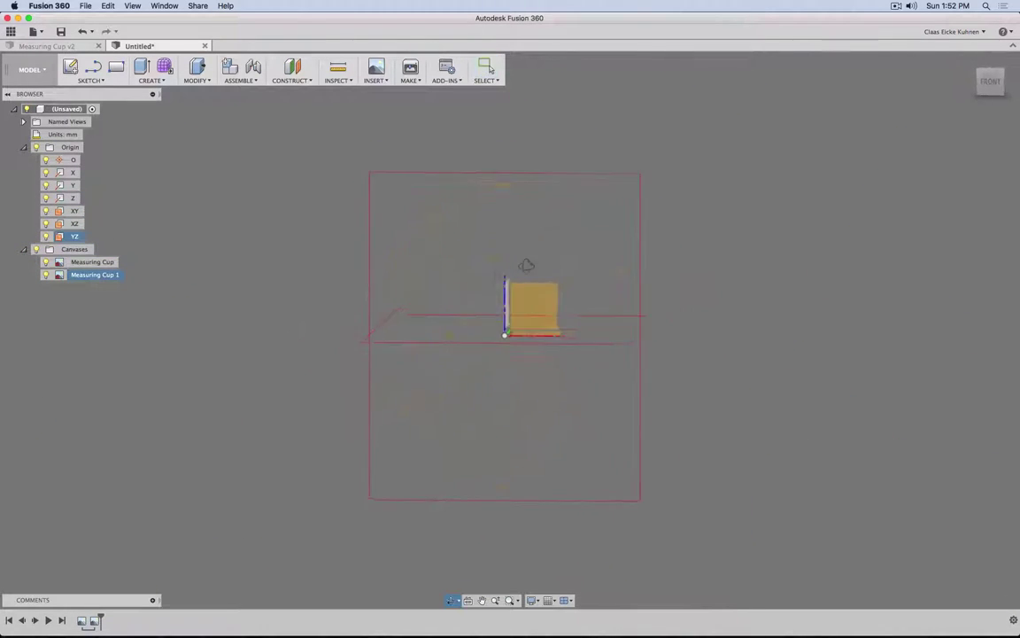
{"action": "mouse_move", "coordinate": [992, 81]}
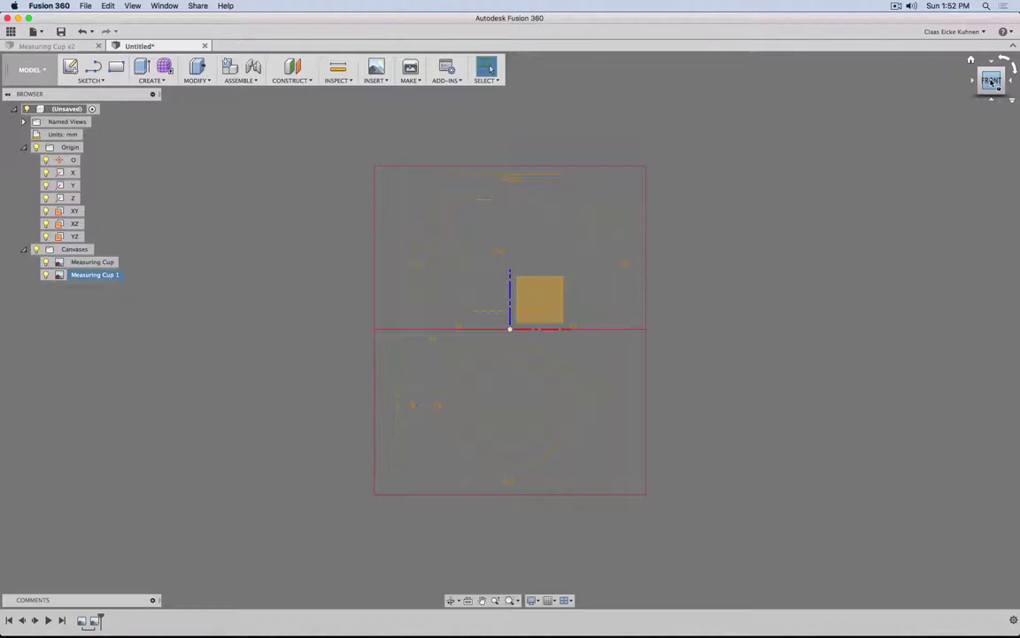
{"action": "right_click", "coordinate": [102, 277]}
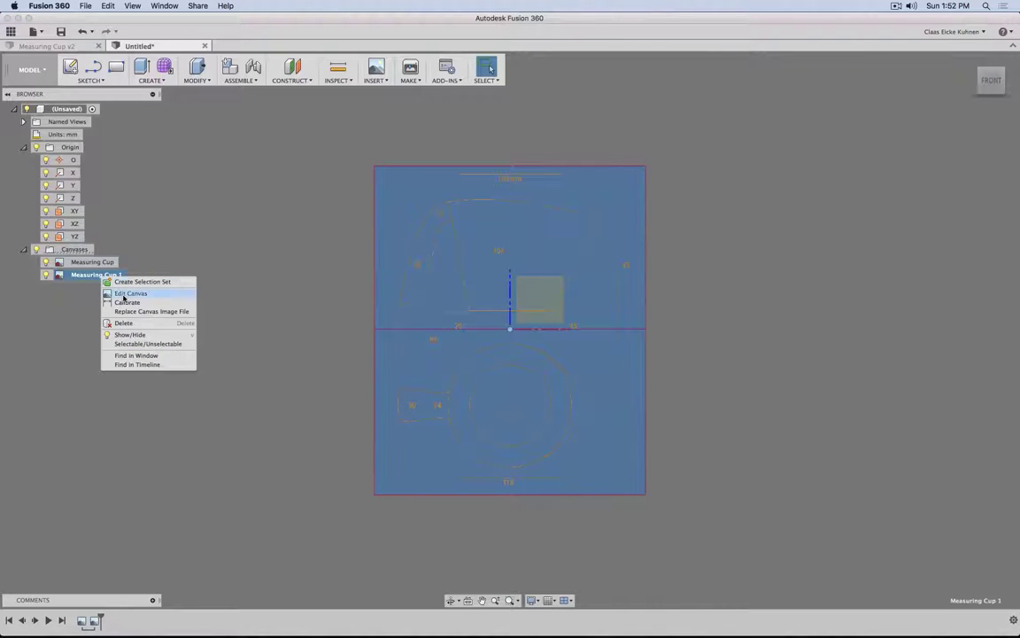
{"action": "left_click", "coordinate": [121, 293]}
{"action": "scroll", "coordinate": [534, 326], "scroll_direction": "up", "scroll_amount": 6}
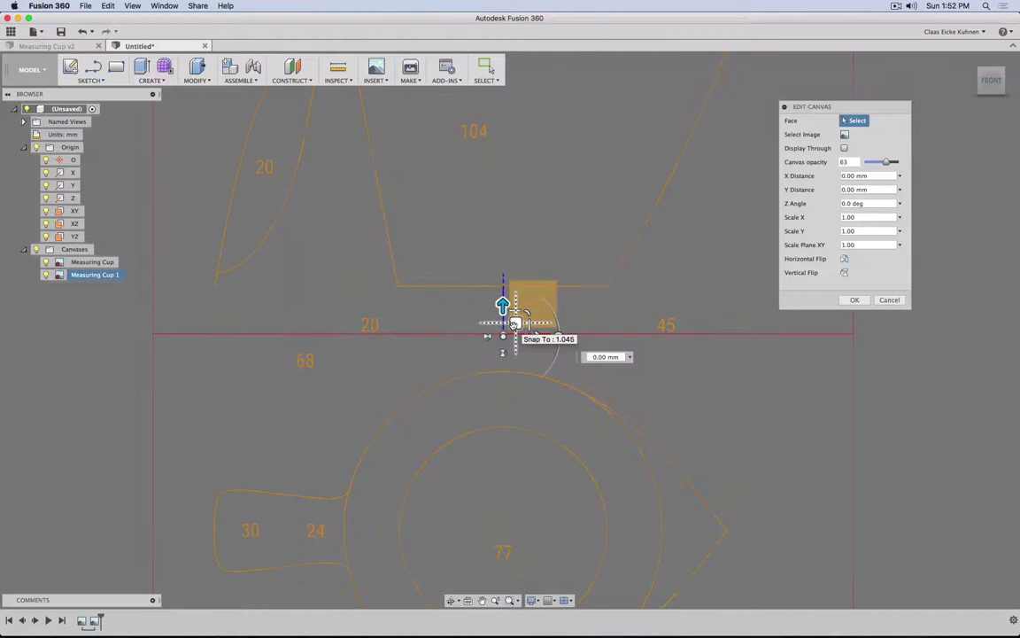
{"action": "left_click_drag", "start_coordinate": [497, 309], "coordinate": [504, 423]}
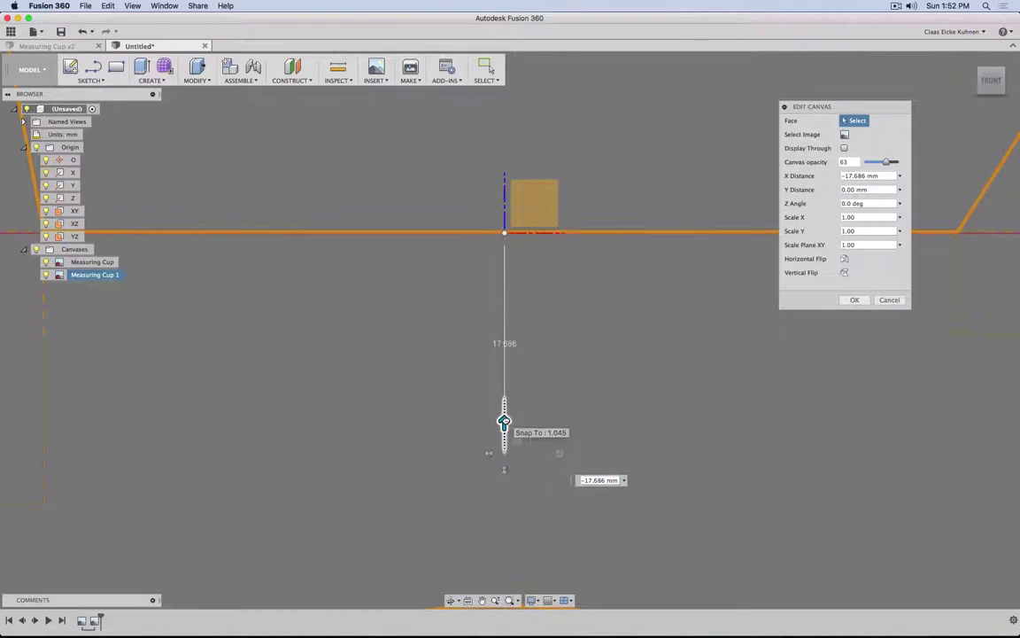
{"action": "left_click", "coordinate": [853, 299]}
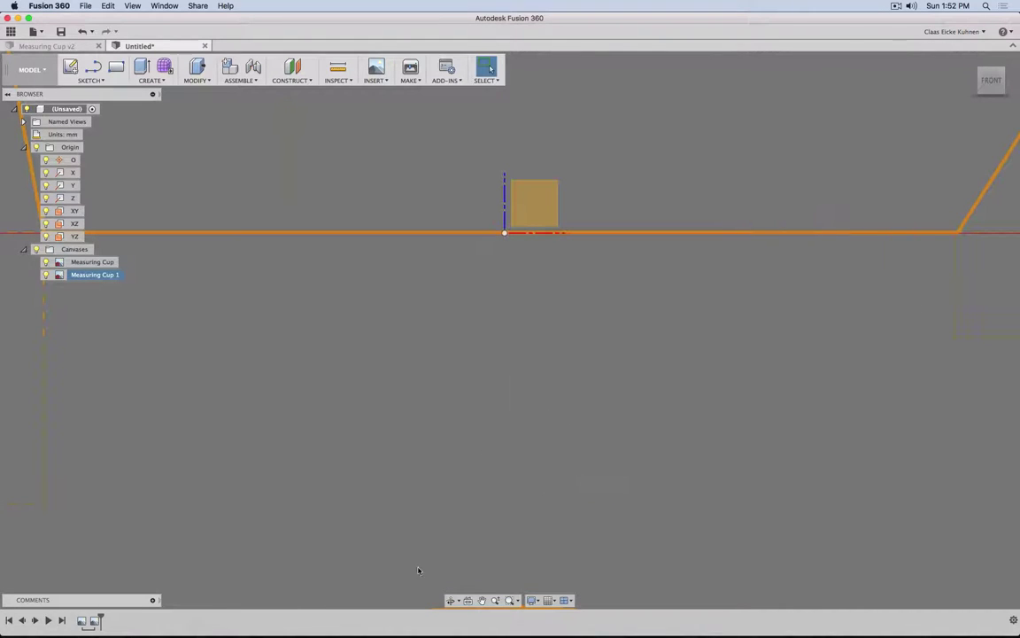
- Switch to the Measuring Cup drawing in Gravit Designer in Chrome, select the 100 mm line and examine its right end closely
{"action": "mouse_move", "coordinate": [426, 578]}
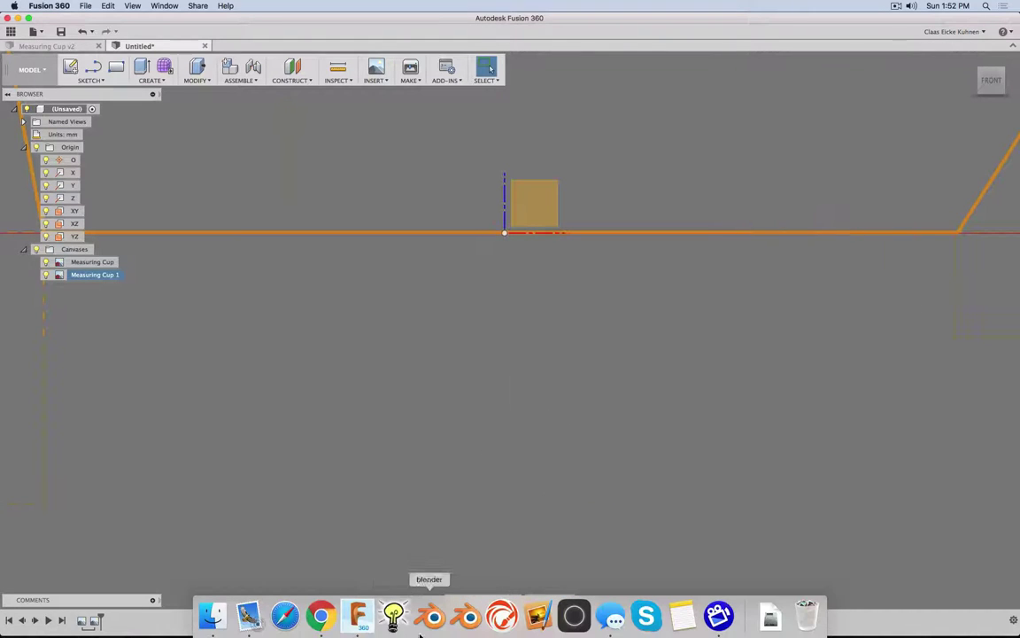
{"action": "left_click", "coordinate": [321, 614]}
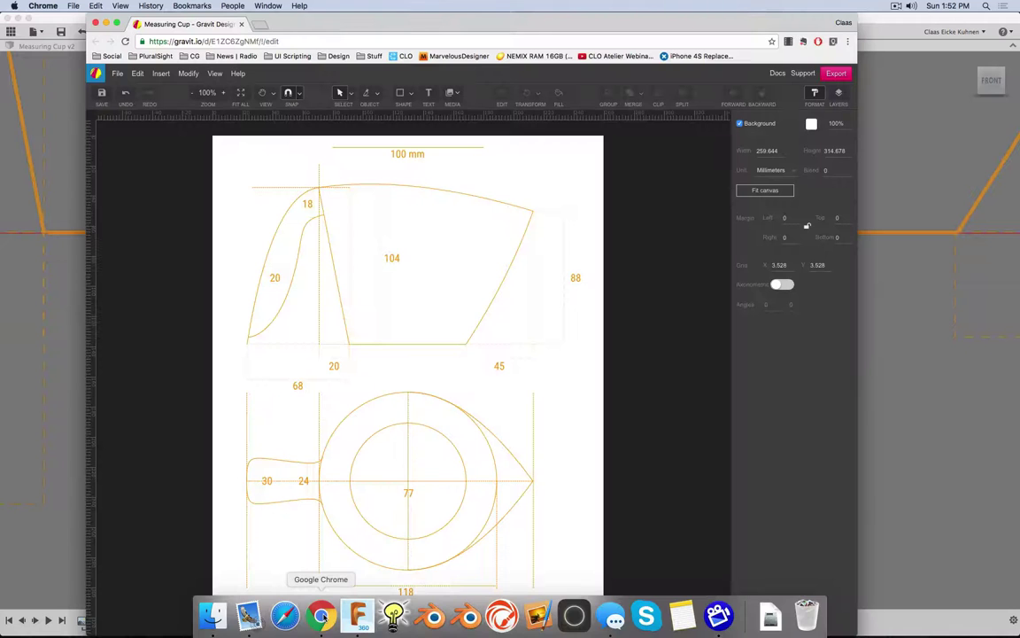
{"action": "left_click", "coordinate": [469, 147]}
{"action": "scroll", "coordinate": [461, 142], "scroll_direction": "down", "scroll_amount": 5, "text": "ctrl"}
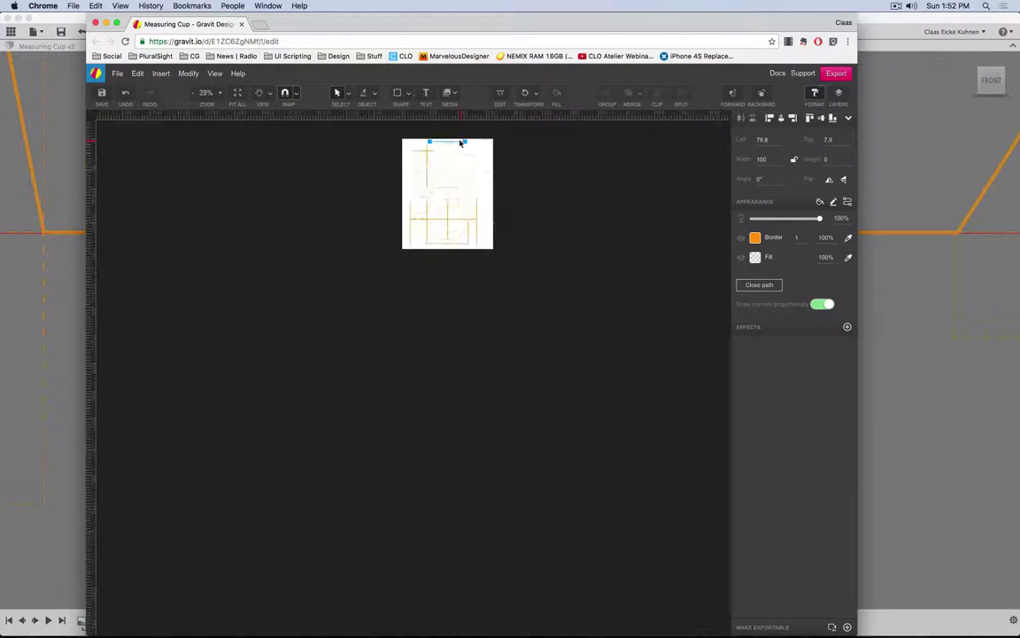
{"action": "scroll", "coordinate": [464, 144], "scroll_direction": "up", "scroll_amount": 10, "text": "ctrl"}
{"action": "scroll", "coordinate": [474, 148], "scroll_direction": "up", "scroll_amount": 10, "text": "ctrl"}
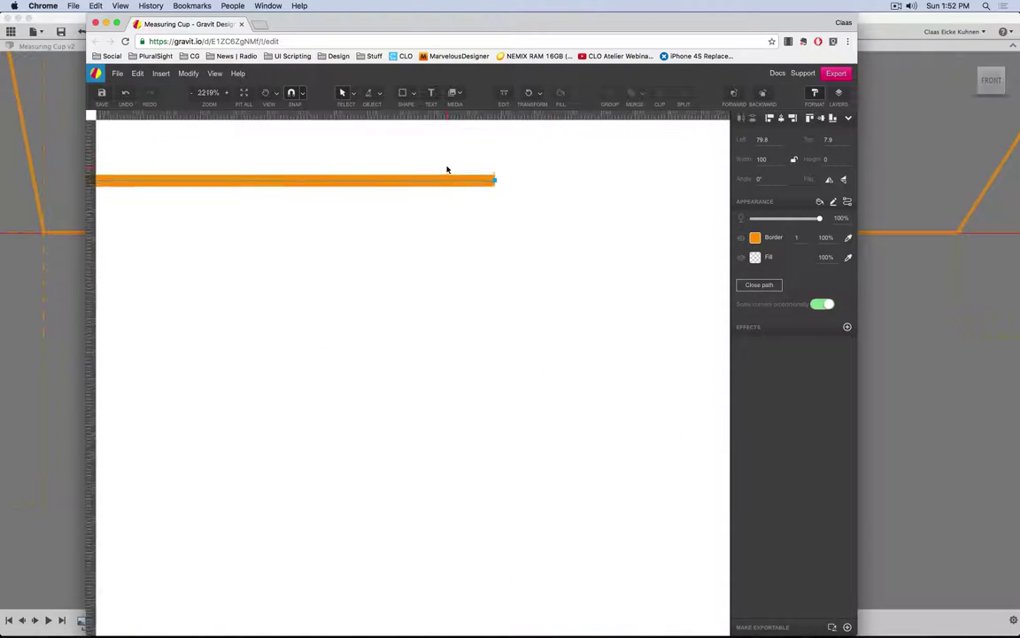
{"action": "scroll", "coordinate": [447, 169], "scroll_direction": "up", "scroll_amount": 3, "text": "ctrl"}
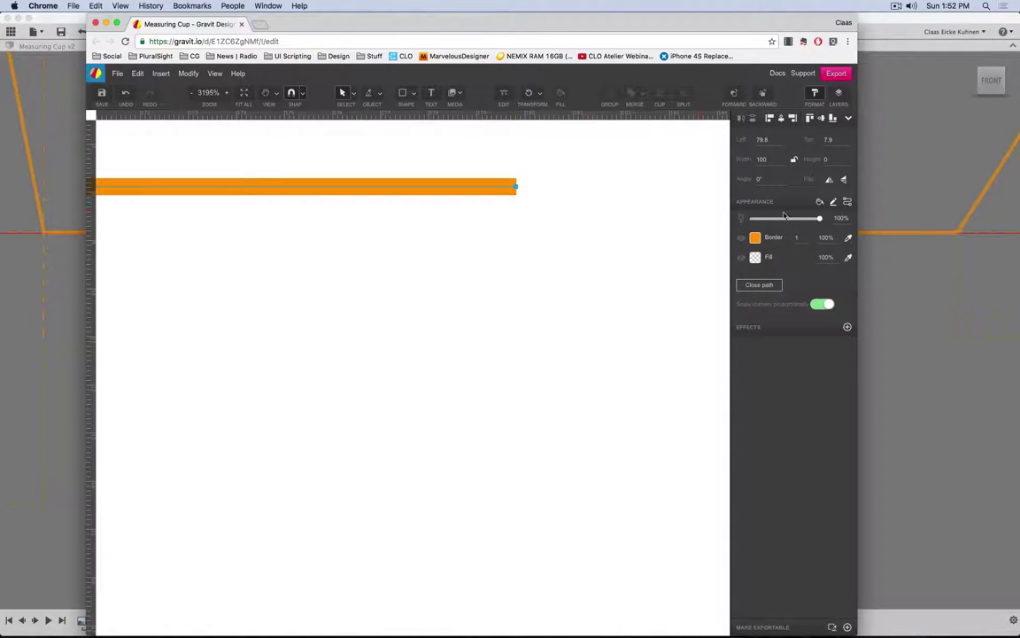
- Try the three border end styles on the 100 mm line, finish on the third one, and switch back to Fusion 360
{"action": "left_click", "coordinate": [833, 203]}
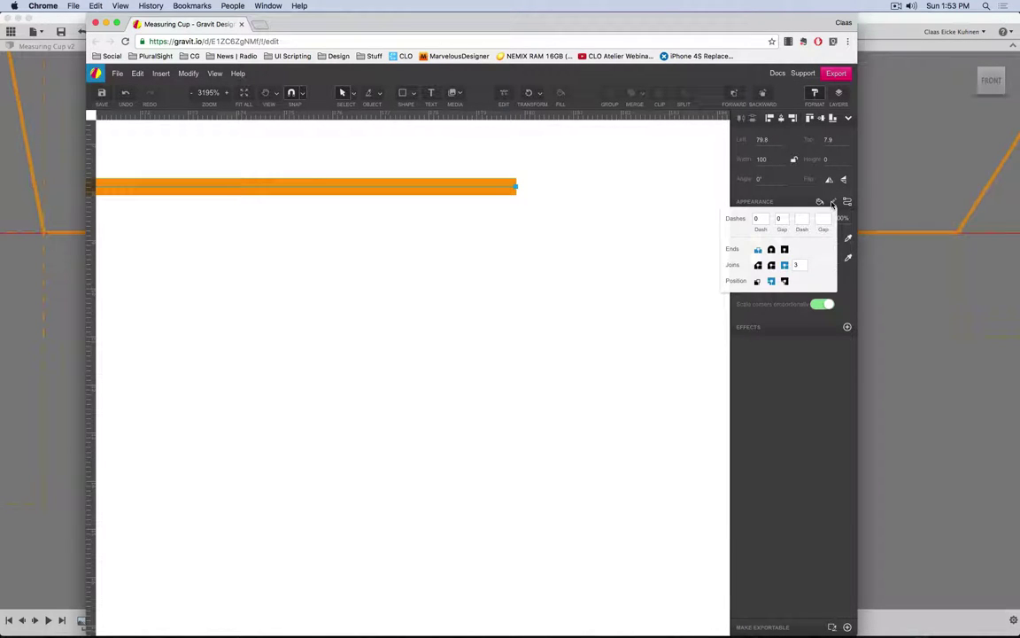
{"action": "left_click", "coordinate": [784, 250]}
{"action": "left_click", "coordinate": [771, 250]}
{"action": "left_click", "coordinate": [758, 251]}
{"action": "left_click", "coordinate": [785, 251]}
{"action": "left_click", "coordinate": [904, 312]}
- Hide the origin planes, axes and point so that only the two canvases show
{"action": "scroll", "coordinate": [531, 308], "scroll_direction": "down", "scroll_amount": 5}
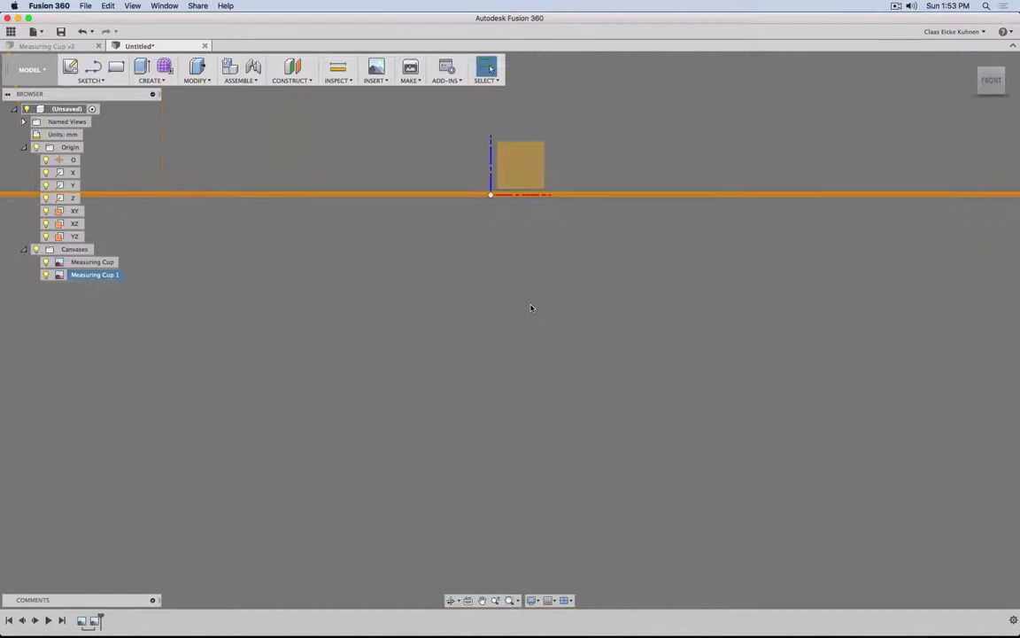
{"action": "scroll", "coordinate": [527, 309], "scroll_direction": "down", "scroll_amount": 3}
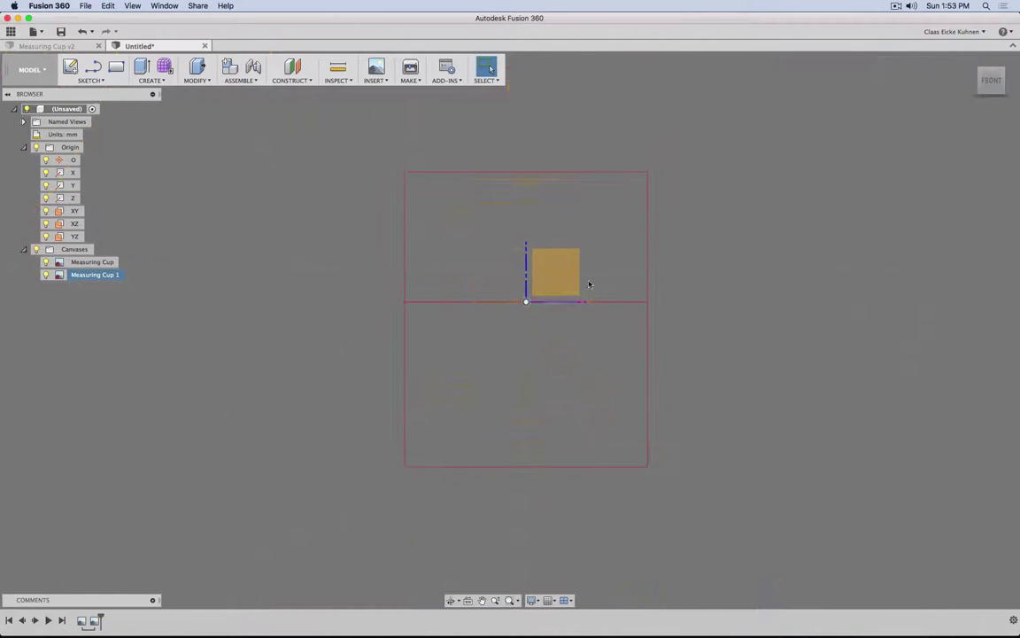
{"action": "middle_click_drag", "start_coordinate": [630, 270], "coordinate": [649, 296], "text": "shift"}
{"action": "left_click", "coordinate": [40, 147]}
{"action": "left_click", "coordinate": [39, 148]}
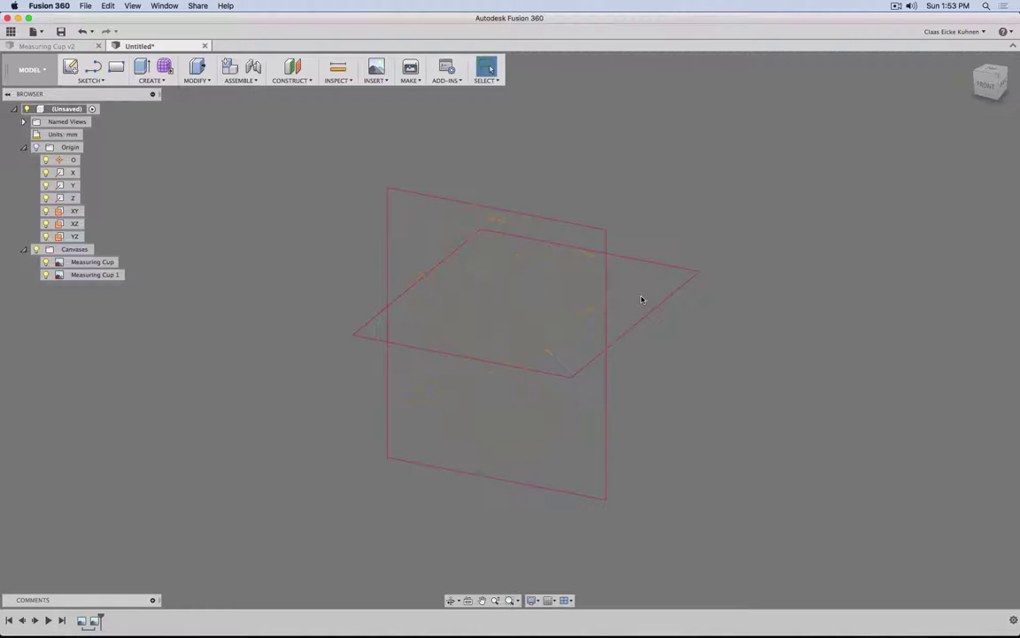
- Hide the front-view Measuring Cup 1 canvas
{"action": "scroll", "coordinate": [513, 355], "scroll_direction": "up", "scroll_amount": 5}
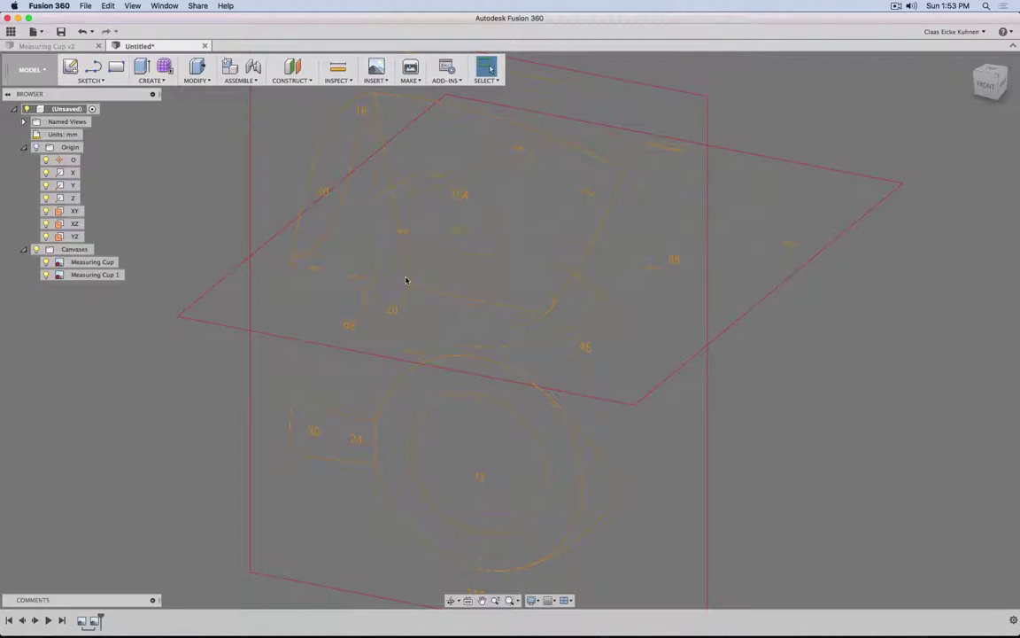
{"action": "middle_click_drag", "start_coordinate": [557, 261], "coordinate": [588, 248], "text": "shift"}
{"action": "middle_click_drag", "start_coordinate": [448, 195], "coordinate": [432, 229], "text": "shift"}
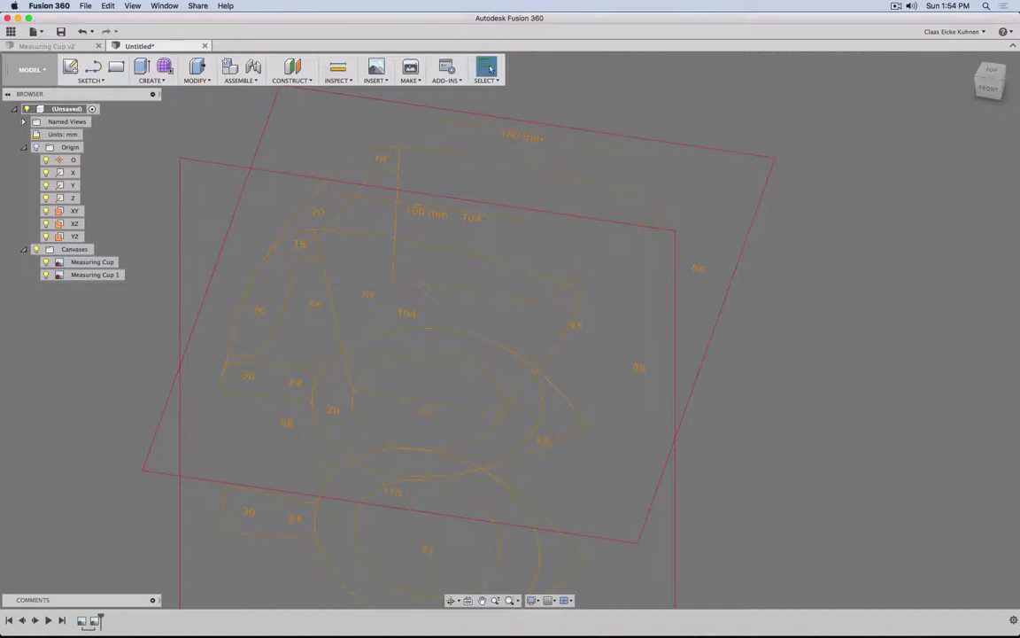
{"action": "left_click", "coordinate": [990, 73]}
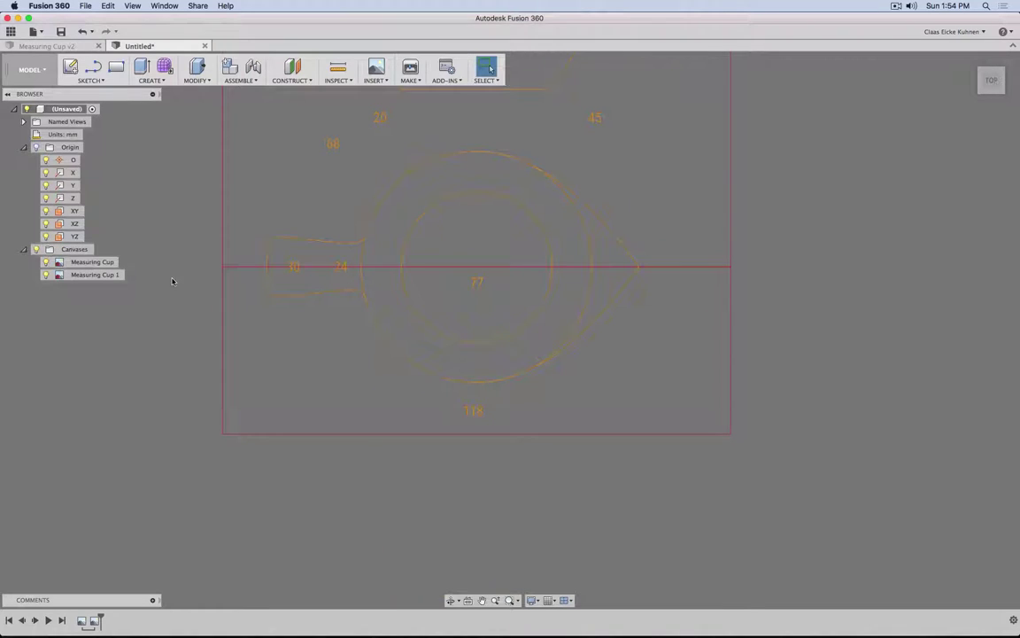
{"action": "left_click", "coordinate": [47, 274]}
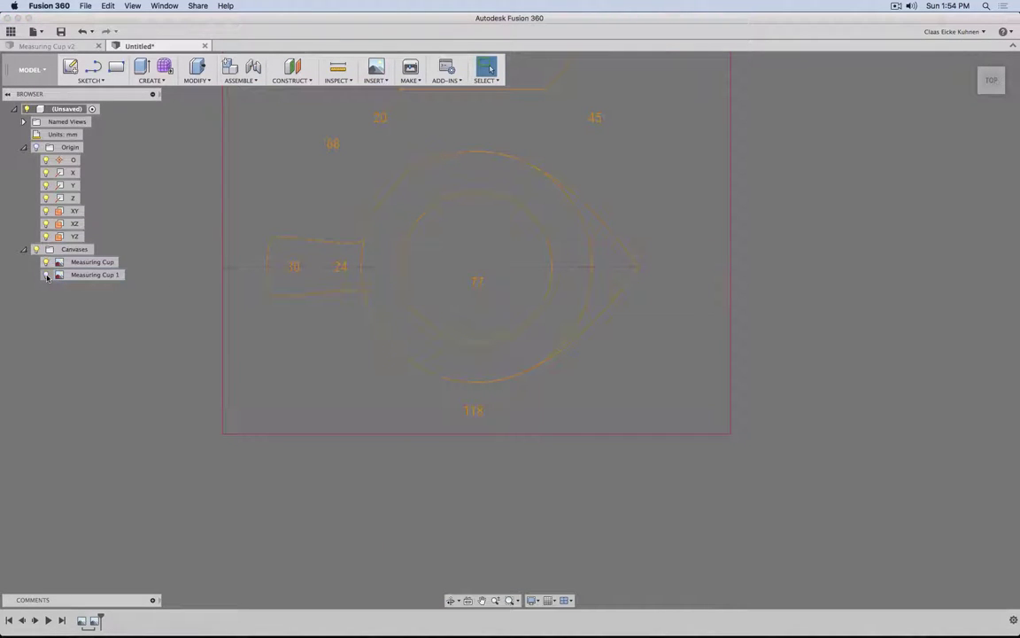
- Create a sketch on the XY plane and draw a 77 mm diameter circle centred on the origin for the cup's base
{"action": "left_click", "coordinate": [70, 67]}
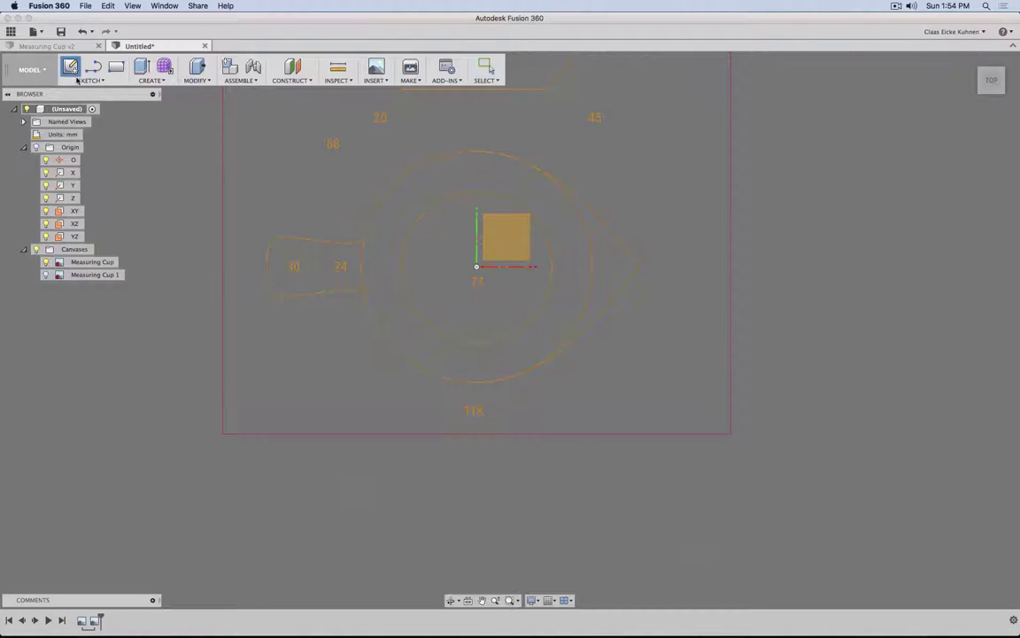
{"action": "left_click", "coordinate": [500, 233]}
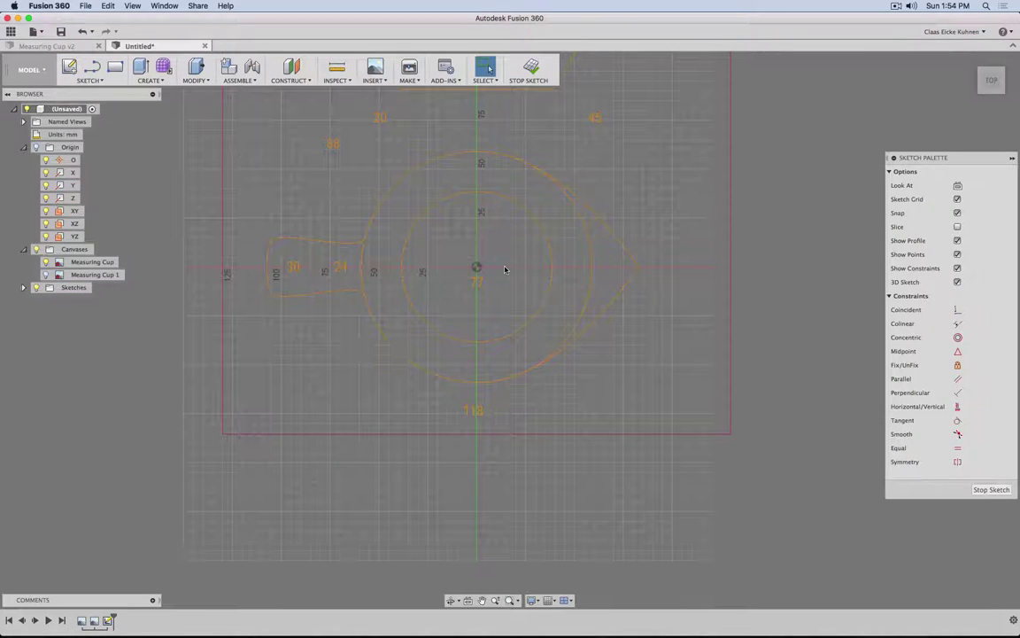
{"action": "key", "text": "s"}
{"action": "left_click", "coordinate": [592, 291]}
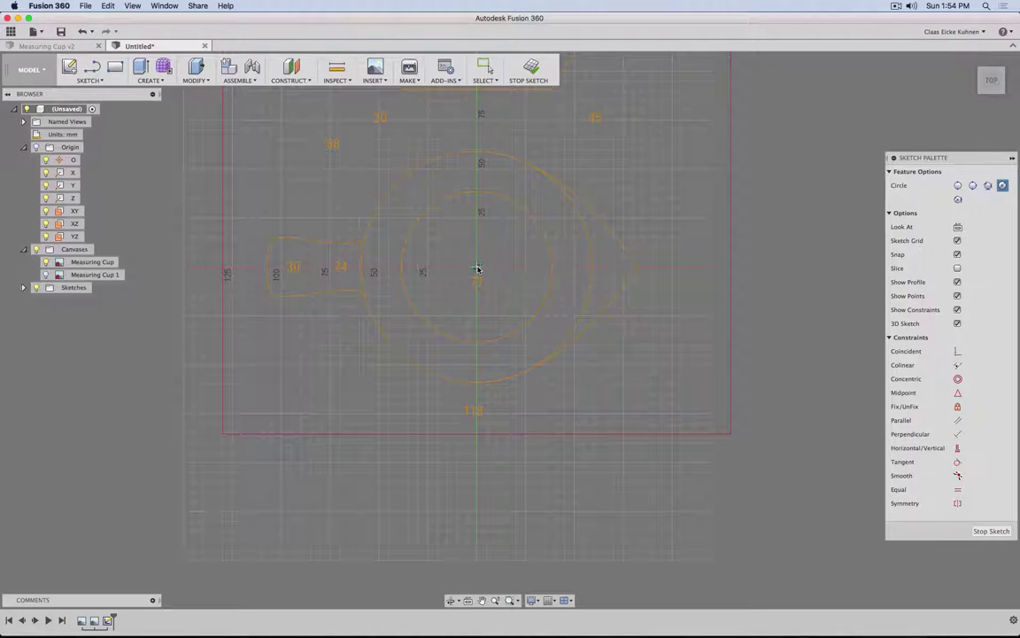
{"action": "left_click", "coordinate": [478, 268]}
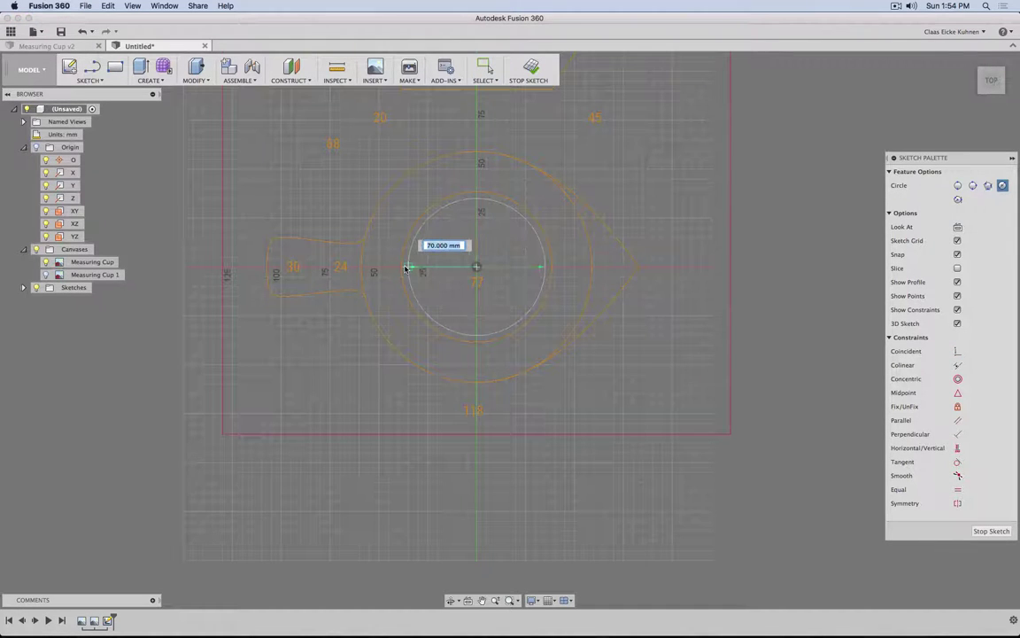
{"action": "type", "text": "77"}
{"action": "key", "text": "Return"}
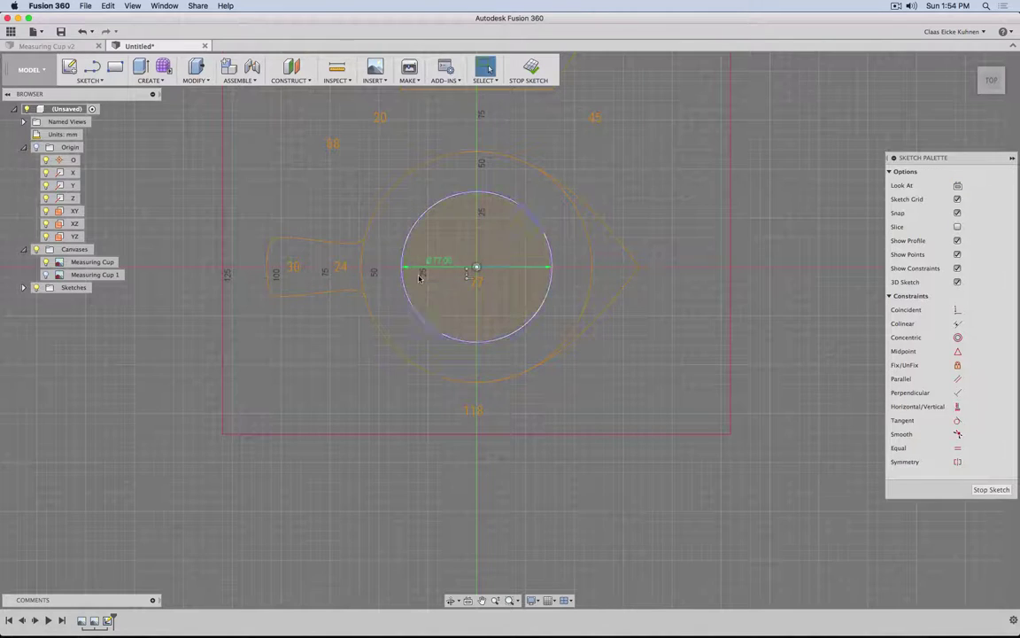
- Move the base circle's diameter dimension outside the circle and finish the sketch
{"action": "middle_click_drag", "start_coordinate": [419, 278], "coordinate": [511, 231], "text": "shift"}
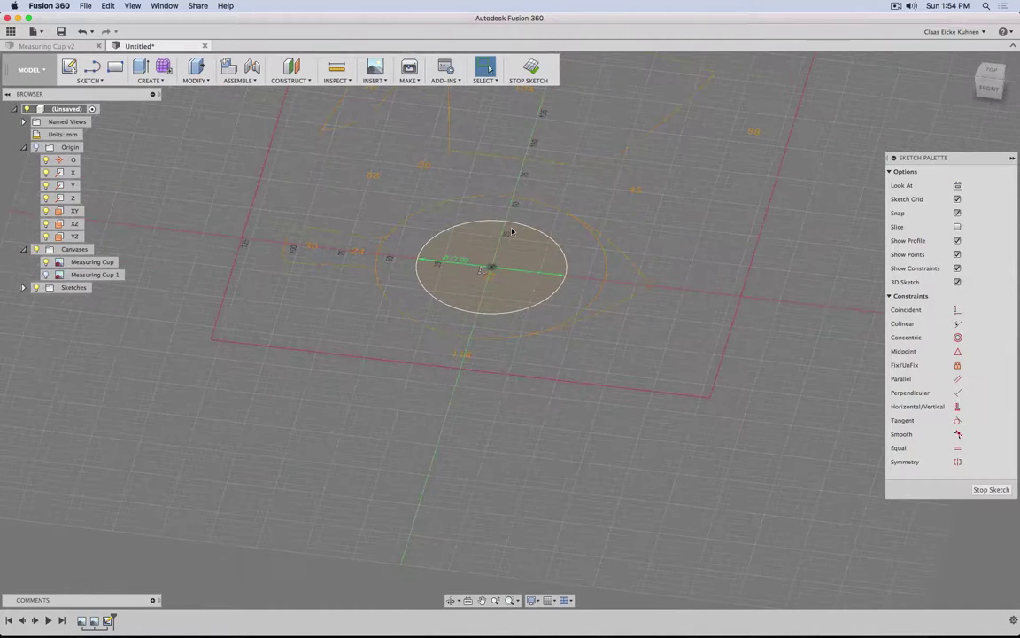
{"action": "left_click_drag", "start_coordinate": [458, 262], "coordinate": [359, 294]}
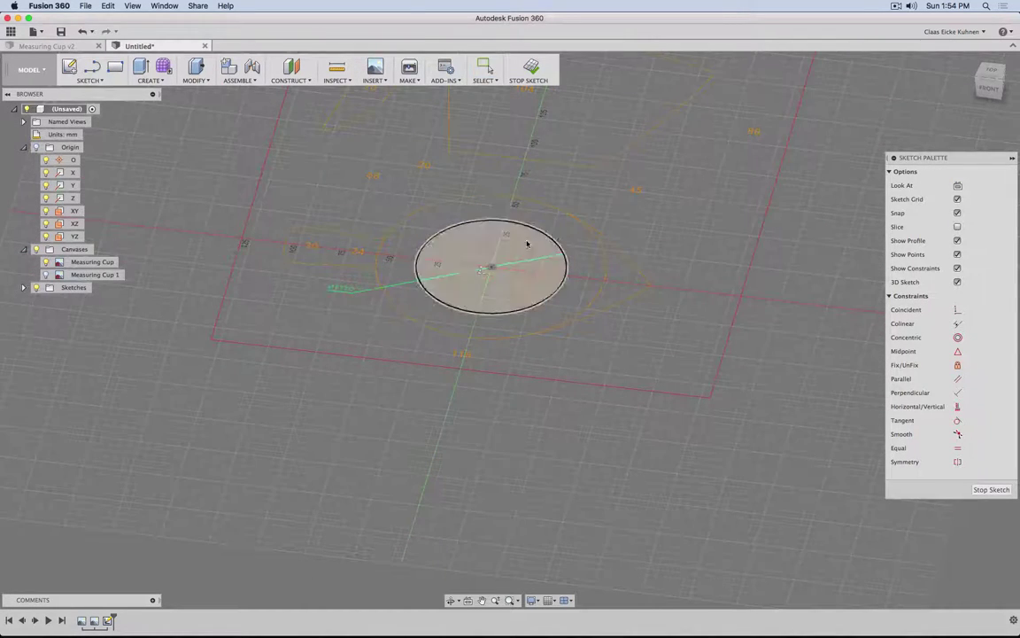
{"action": "key", "text": "Escape"}
{"action": "middle_click_drag", "start_coordinate": [527, 243], "coordinate": [507, 293]}
{"action": "left_click", "coordinate": [529, 73]}
- Show the front-view Measuring Cup 1 canvas again and look at the model from the front
{"action": "scroll", "coordinate": [644, 365], "scroll_direction": "up", "scroll_amount": 3}
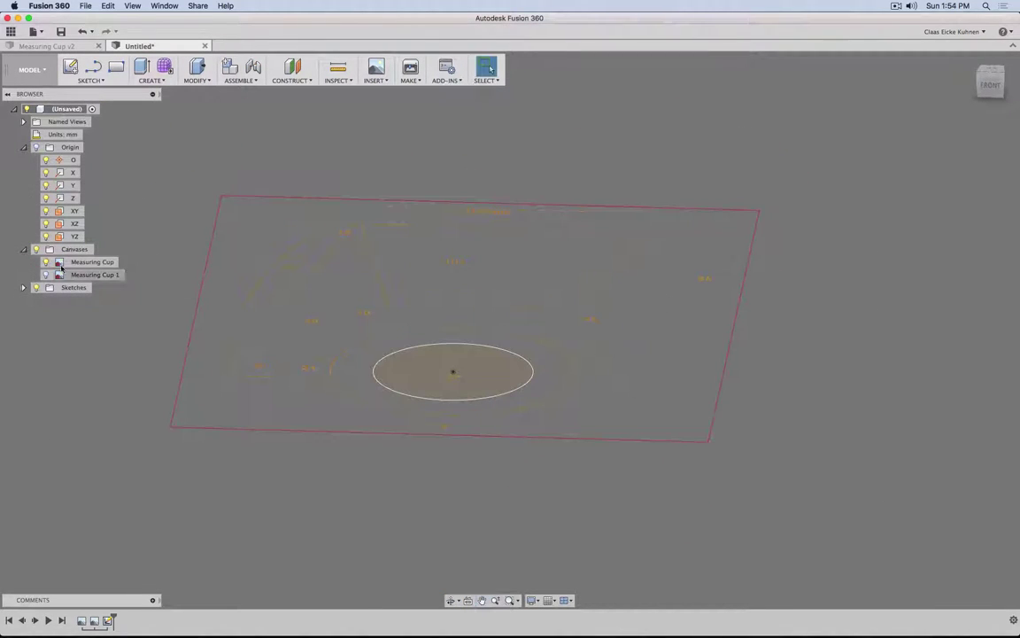
{"action": "left_click", "coordinate": [46, 274]}
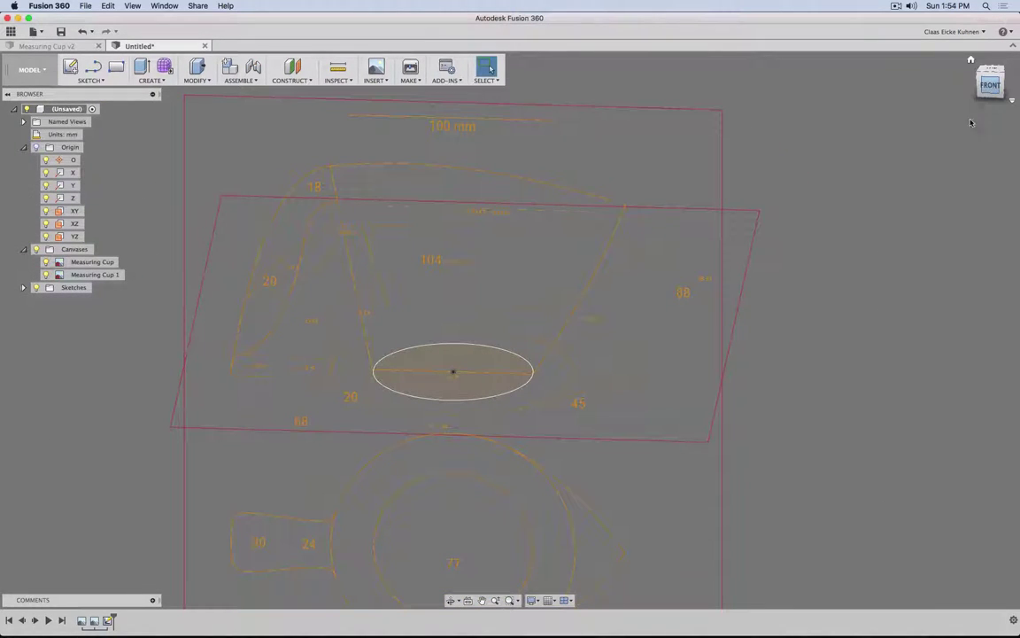
{"action": "left_click", "coordinate": [990, 85]}
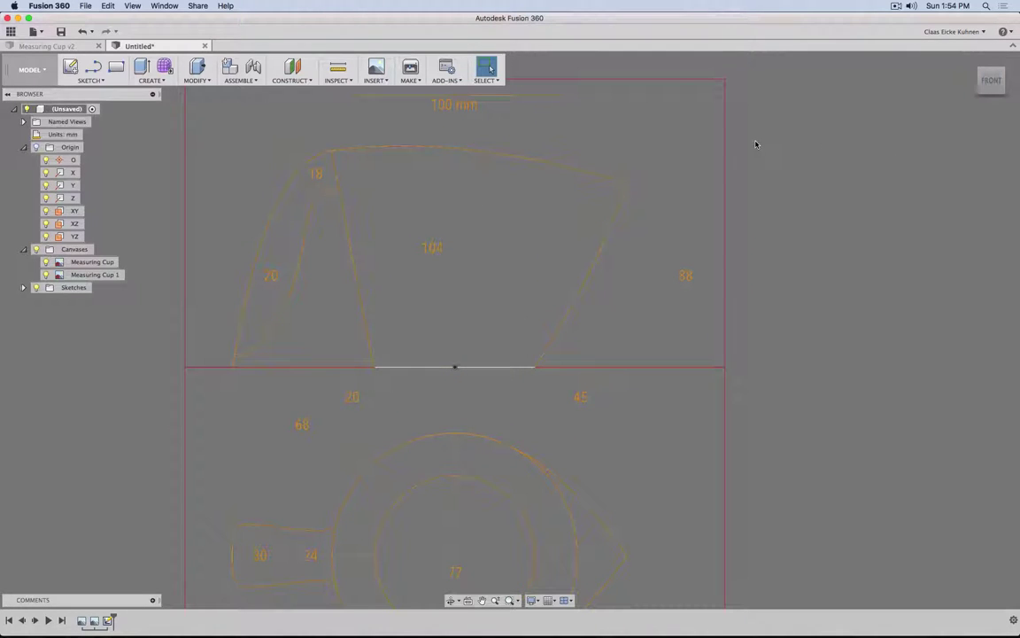
{"action": "middle_click_drag", "start_coordinate": [542, 124], "coordinate": [538, 191]}
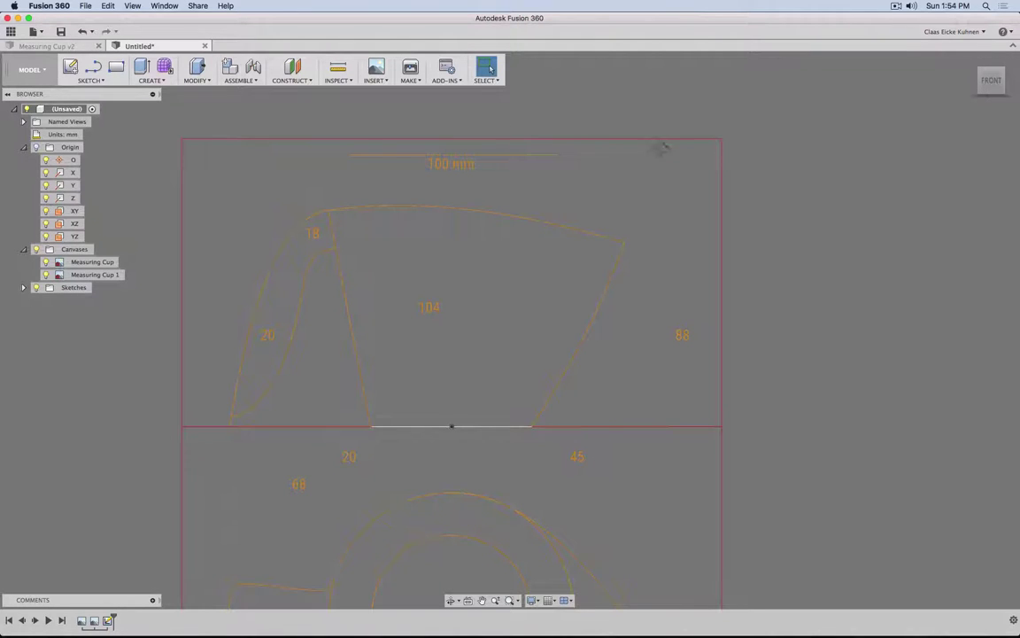
- Create a construction plane offset 109 mm above the XY plane, just over the cup's rim in the front canvas
{"action": "middle_click_drag", "start_coordinate": [660, 148], "coordinate": [520, 156], "text": "shift"}
{"action": "left_click", "coordinate": [305, 70]}
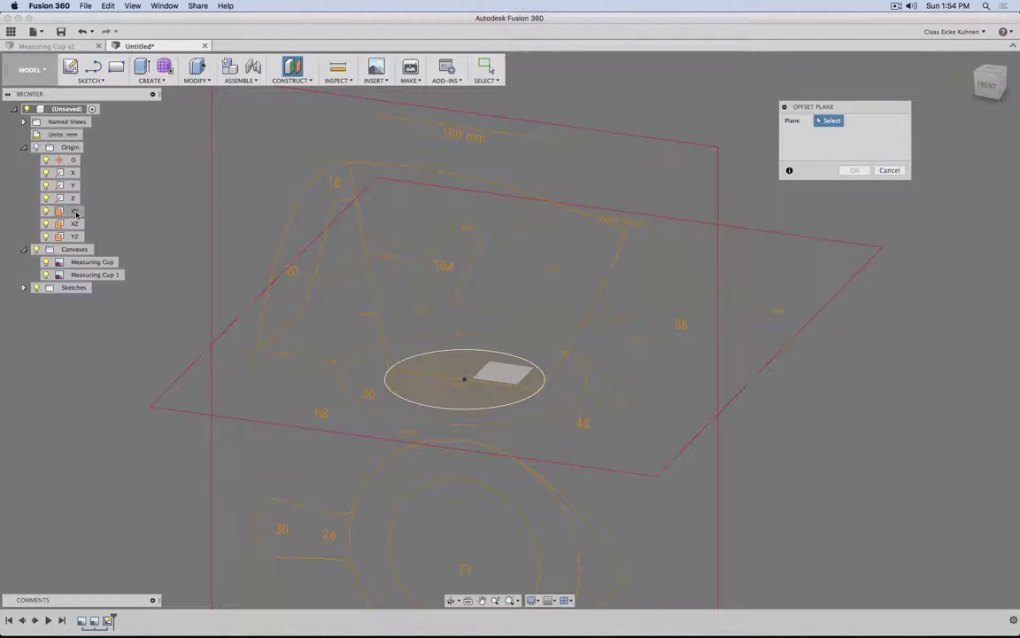
{"action": "left_click", "coordinate": [74, 211]}
{"action": "left_click_drag", "start_coordinate": [464, 364], "coordinate": [464, 163]}
{"action": "left_click", "coordinate": [987, 85]}
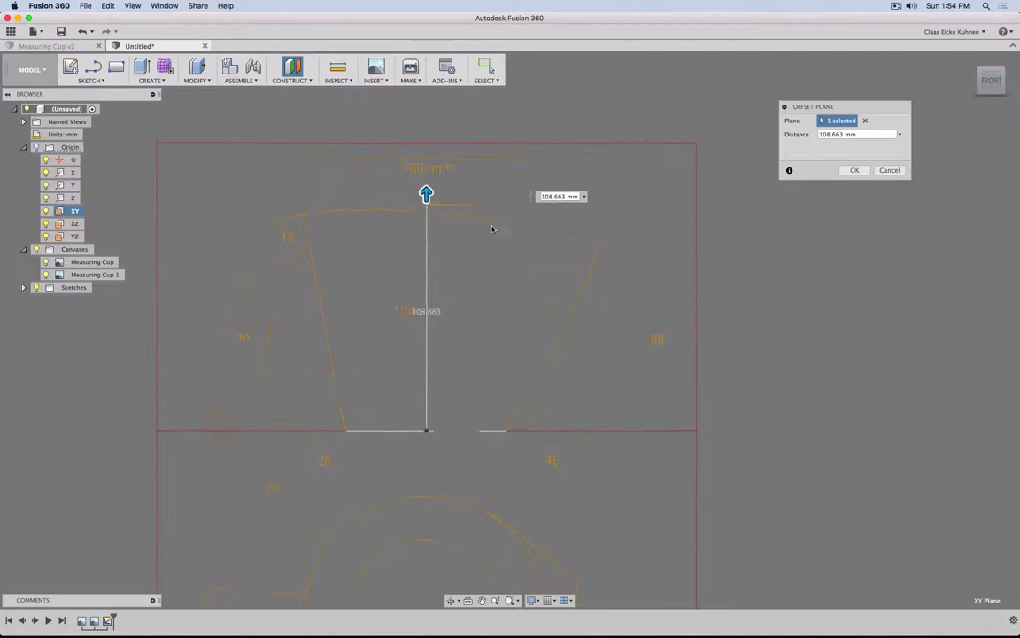
{"action": "left_click_drag", "start_coordinate": [426, 190], "coordinate": [426, 188]}
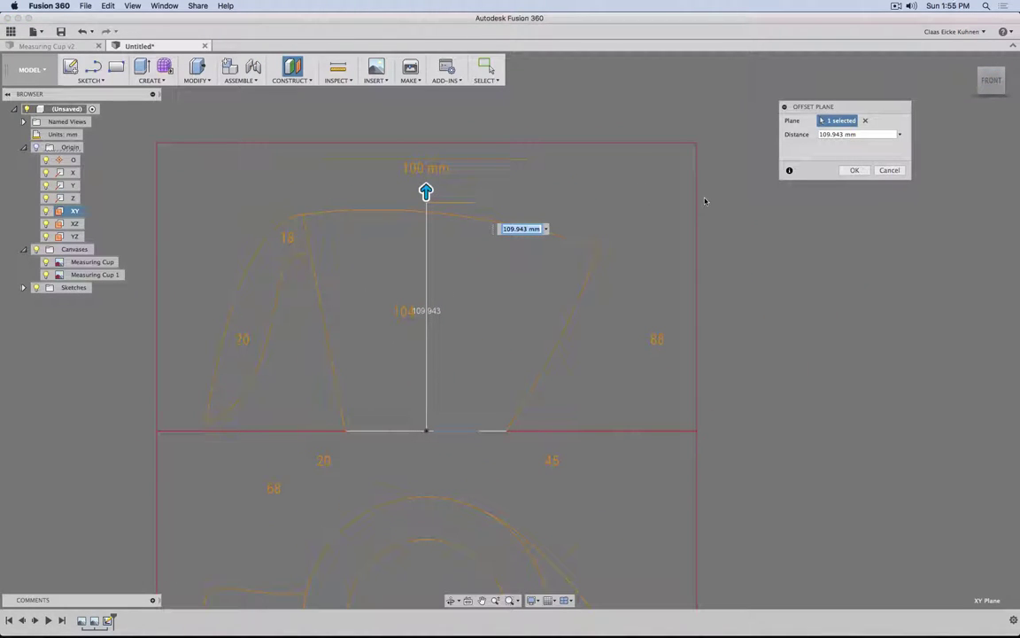
{"action": "type", "text": "109"}
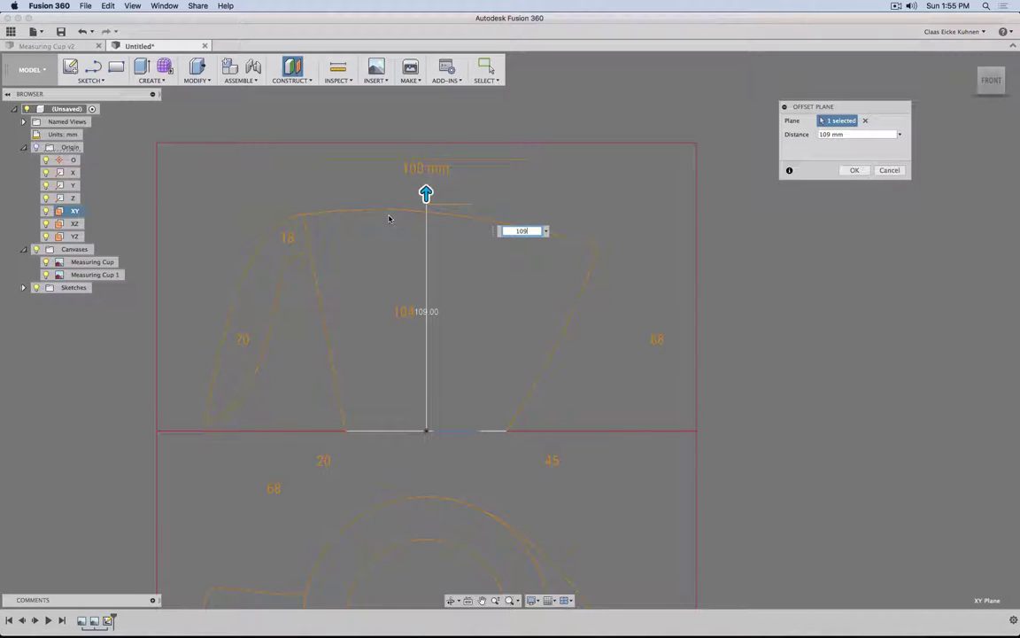
{"action": "left_click", "coordinate": [855, 170]}
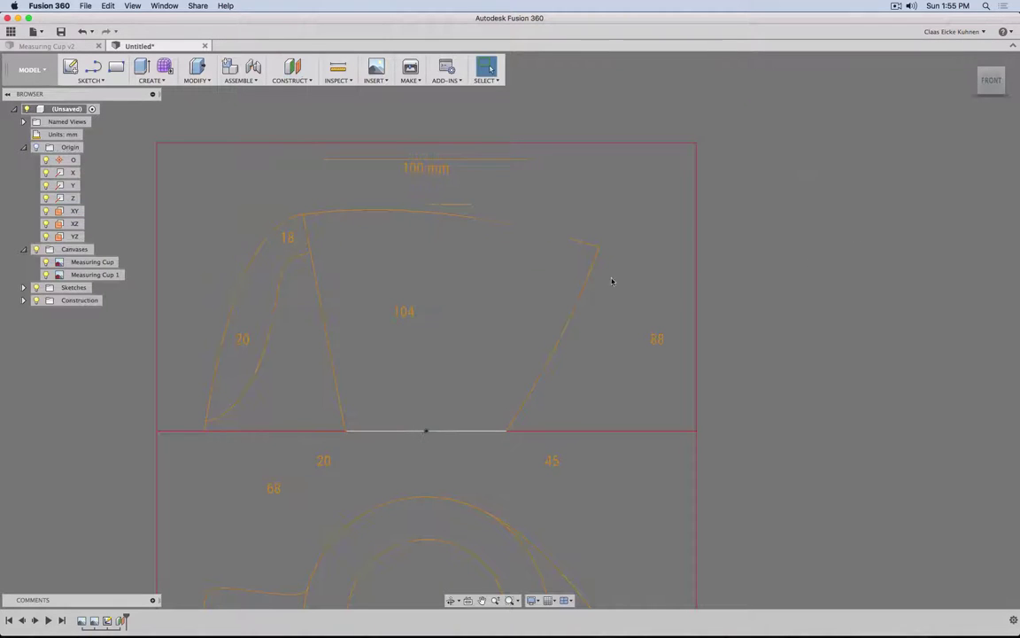
- Start a sketch on the offset plane above the base circle and view it from the top
{"action": "middle_click_drag", "start_coordinate": [669, 201], "coordinate": [650, 227], "text": "shift"}
{"action": "left_click", "coordinate": [70, 66]}
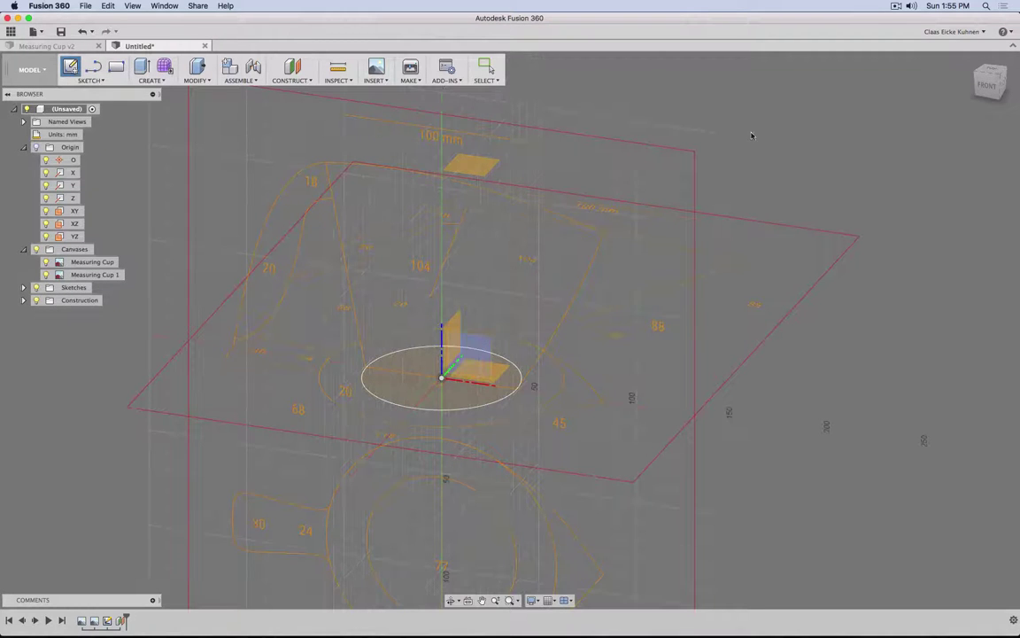
{"action": "left_click", "coordinate": [472, 168]}
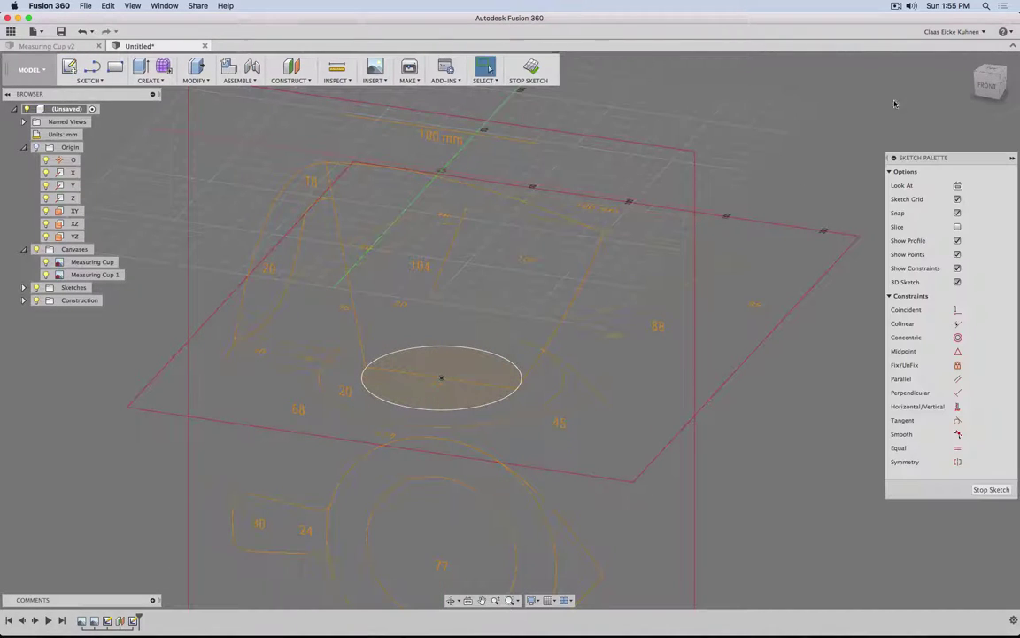
{"action": "left_click", "coordinate": [1009, 67]}
{"action": "left_click", "coordinate": [1009, 68]}
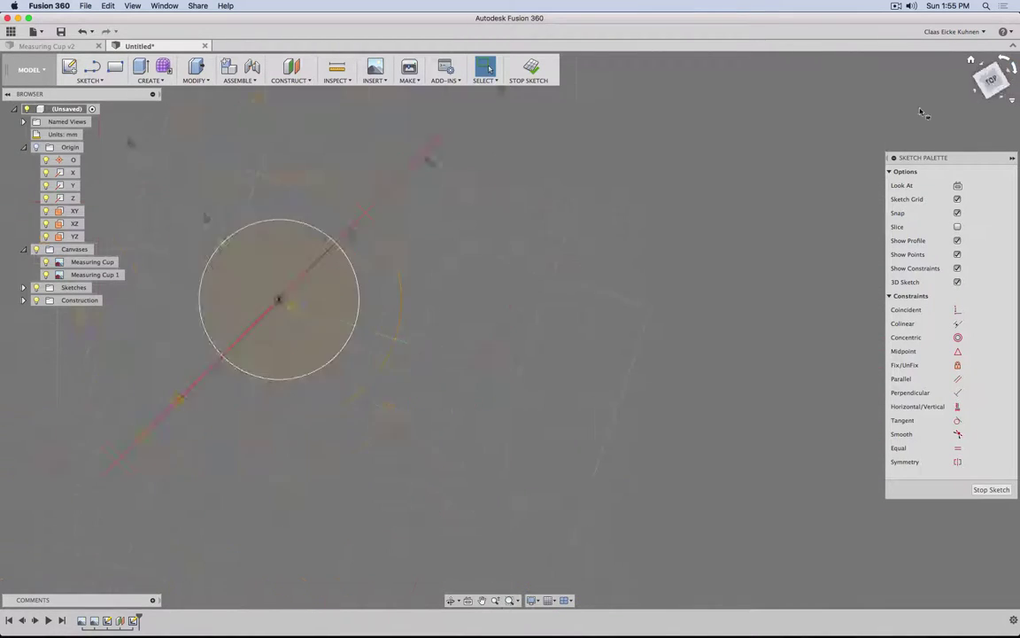
{"action": "middle_click_drag", "start_coordinate": [585, 131], "coordinate": [678, 267]}
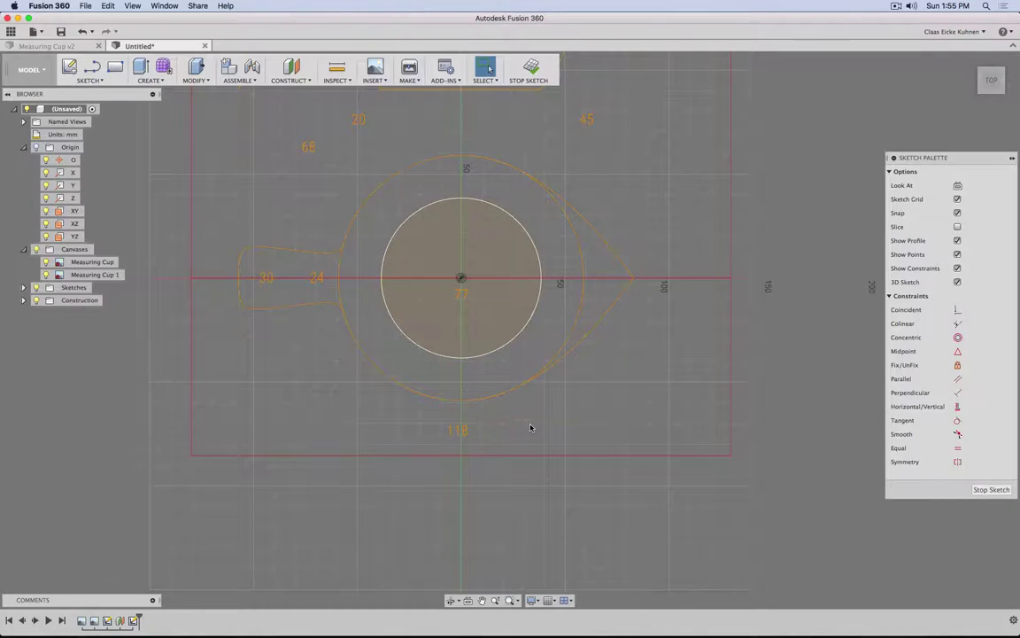
{"action": "mouse_move", "coordinate": [531, 427]}
{"action": "middle_mouse_down", "text": "shift"}
{"action": "mouse_move", "coordinate": [530, 392]}
{"action": "mouse_move", "coordinate": [594, 357]}
{"action": "middle_mouse_up", "text": "shift"}
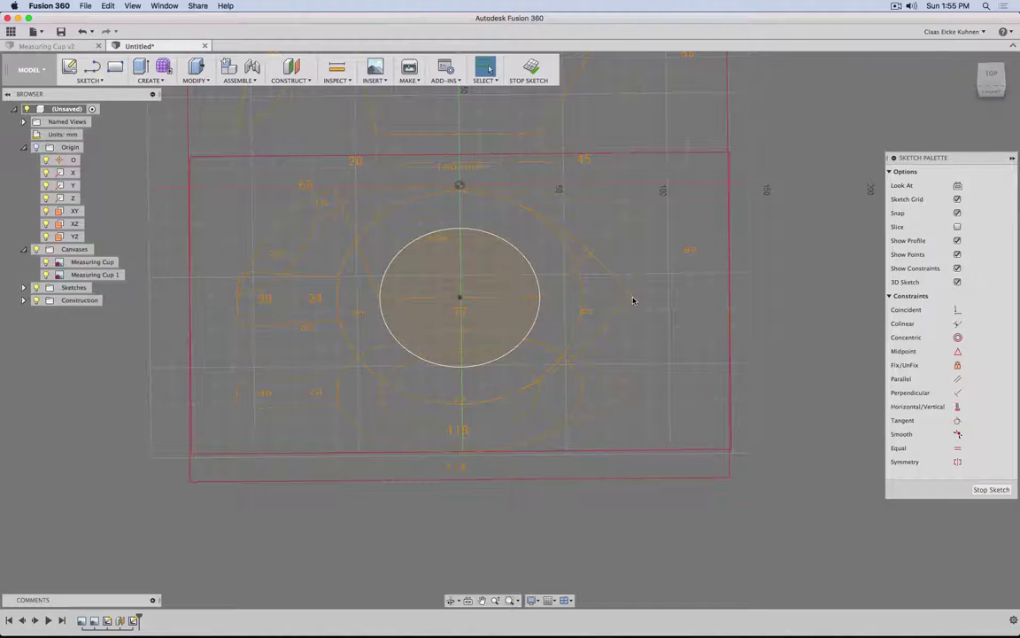
{"action": "left_click", "coordinate": [991, 76]}
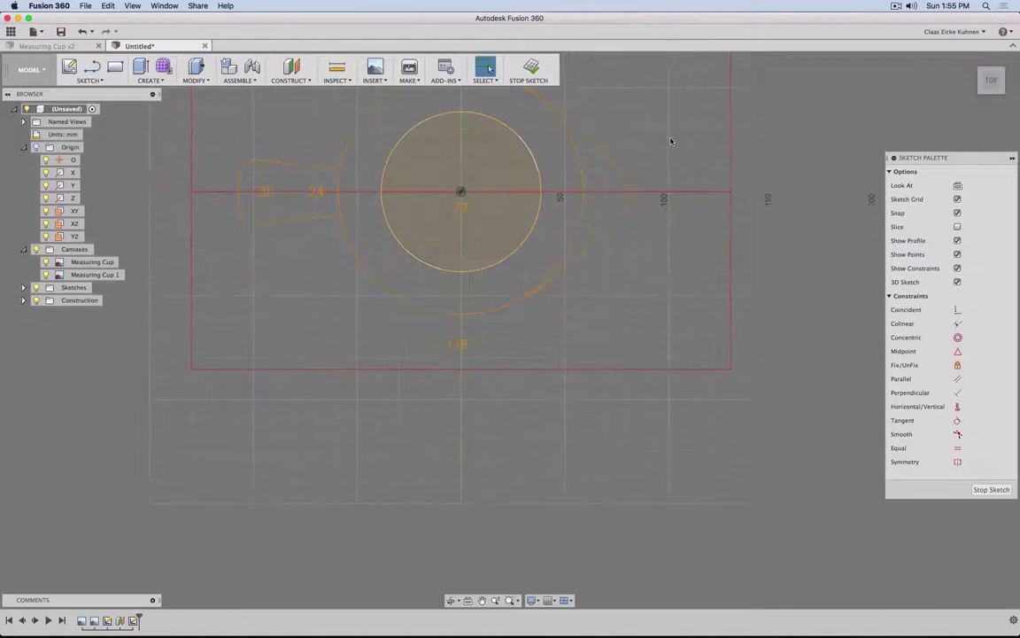
{"action": "middle_click_drag", "start_coordinate": [672, 141], "coordinate": [672, 268]}
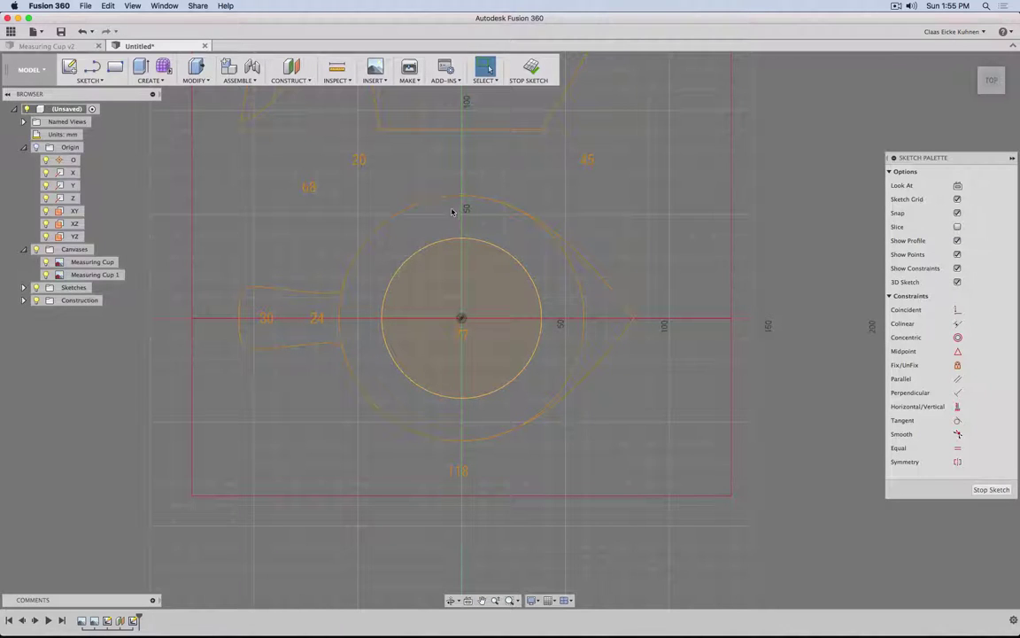
- Draw a 3-point arc of about 60 mm radius tracing the handle-side half of the rim on the top-view canvas
{"action": "left_click", "coordinate": [92, 83]}
{"action": "mouse_move", "coordinate": [106, 124]}
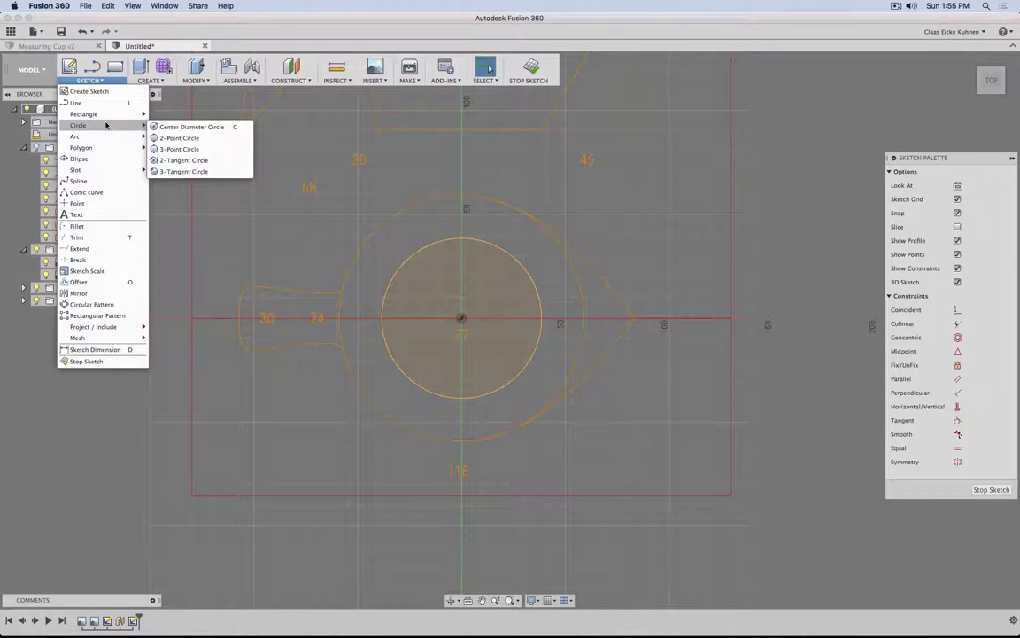
{"action": "left_click", "coordinate": [182, 149]}
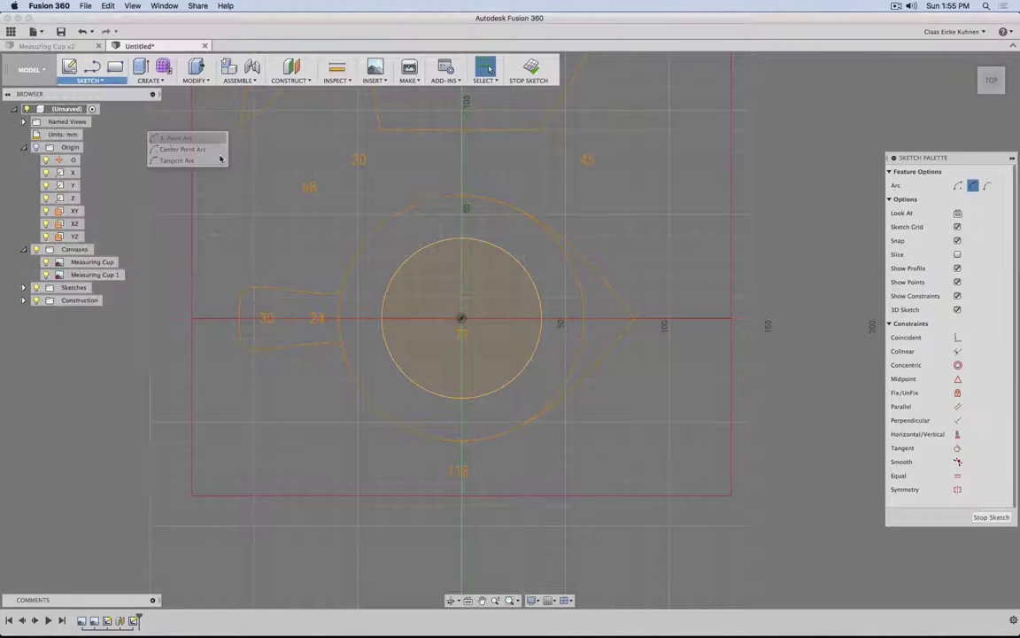
{"action": "left_click", "coordinate": [462, 195]}
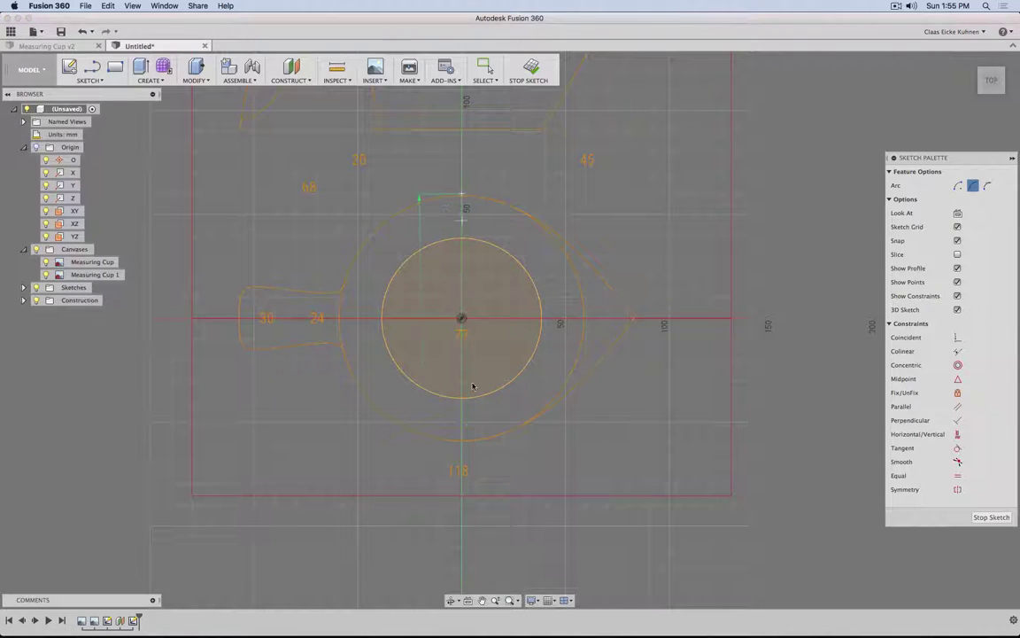
{"action": "left_click", "coordinate": [461, 441]}
{"action": "left_click", "coordinate": [338, 319]}
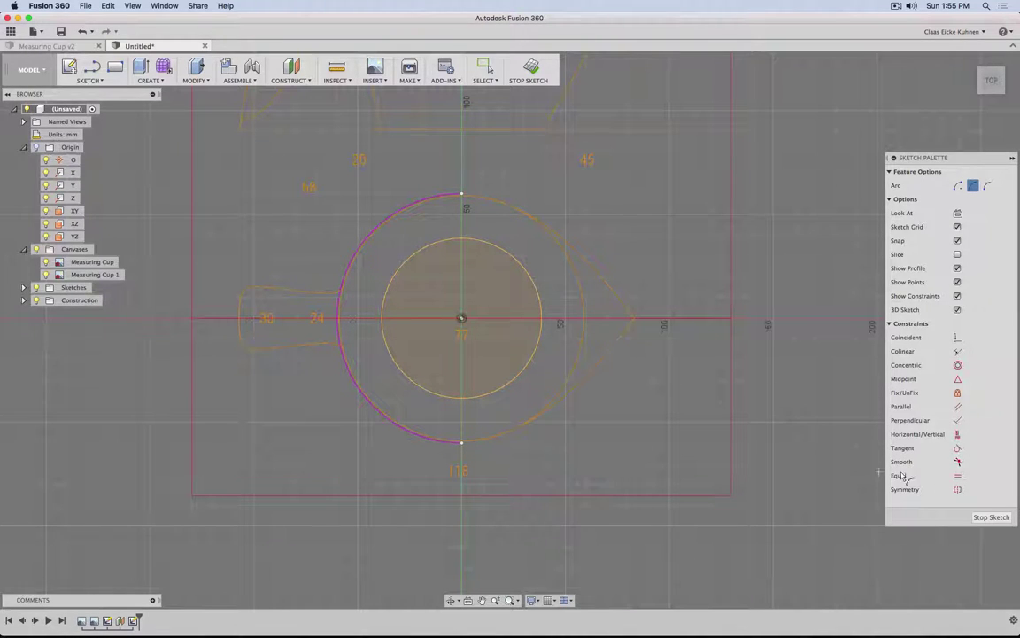
- Apply vertical constraints between the arc's two endpoints and between its upper endpoint and the centre point
{"action": "left_click", "coordinate": [957, 435]}
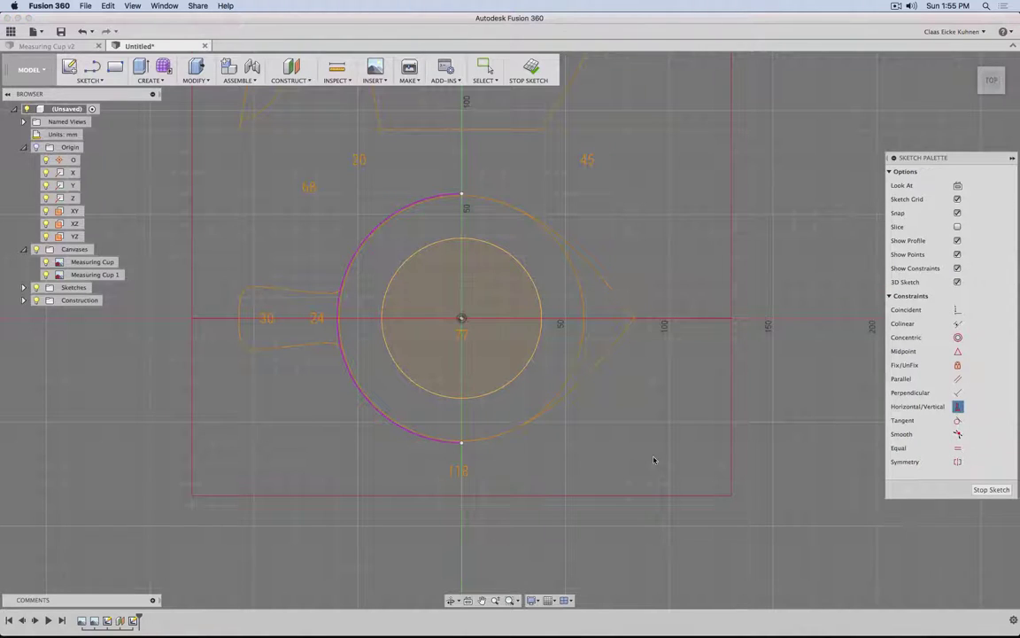
{"action": "left_click", "coordinate": [462, 442]}
{"action": "left_click", "coordinate": [461, 194]}
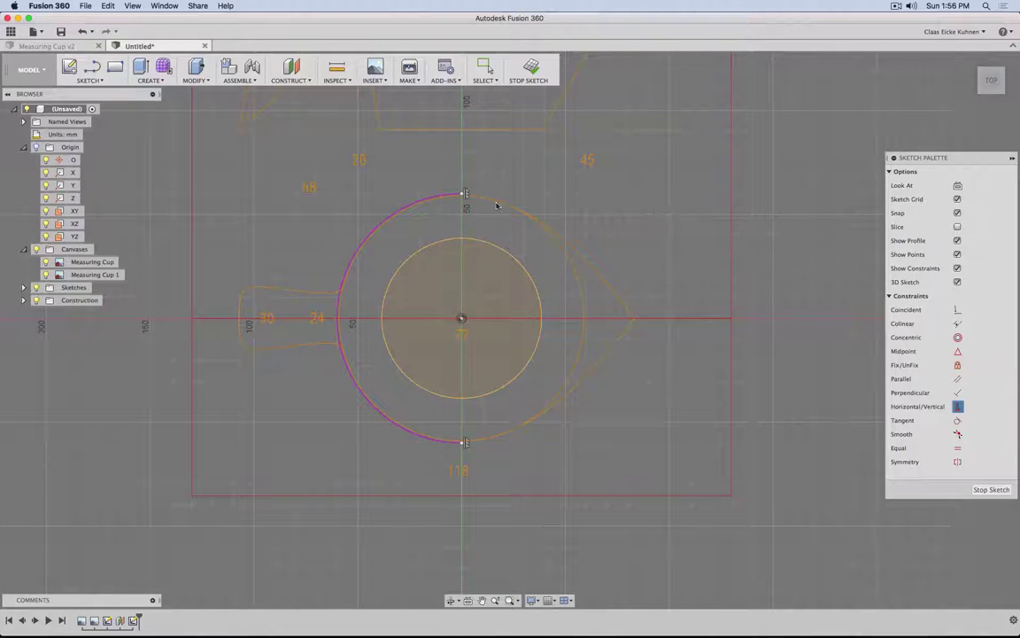
{"action": "left_click", "coordinate": [462, 194]}
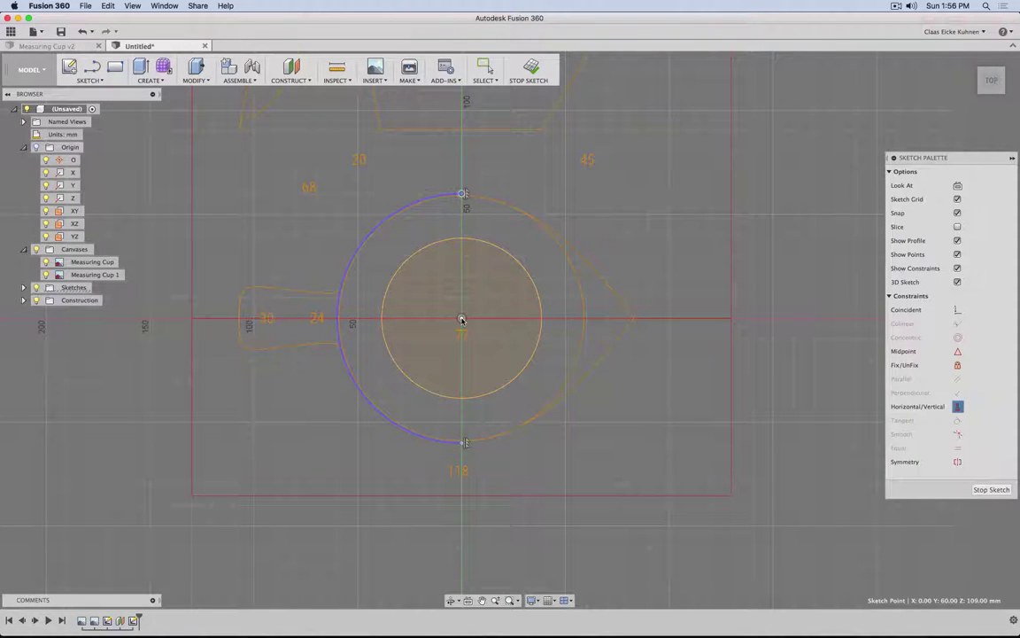
{"action": "left_click", "coordinate": [461, 319]}
- Dimension the rim arc's radius, placing the dimension outside the arc on the handle side
{"action": "middle_click_drag", "start_coordinate": [644, 269], "coordinate": [648, 242], "text": "shift"}
{"action": "middle_click_drag", "start_coordinate": [537, 184], "coordinate": [527, 206]}
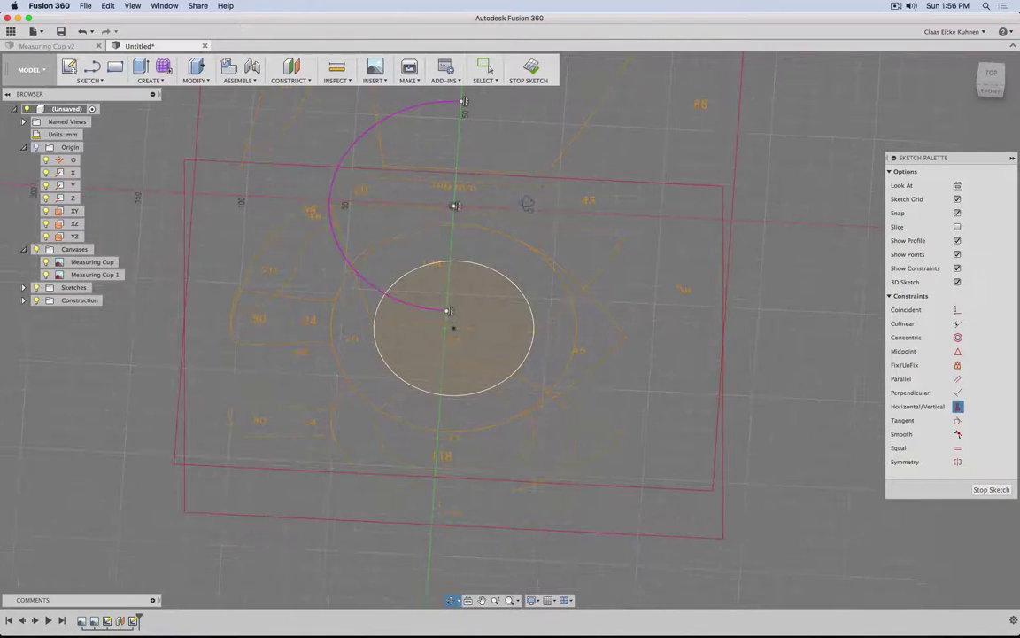
{"action": "key", "text": "d"}
{"action": "left_click", "coordinate": [340, 251]}
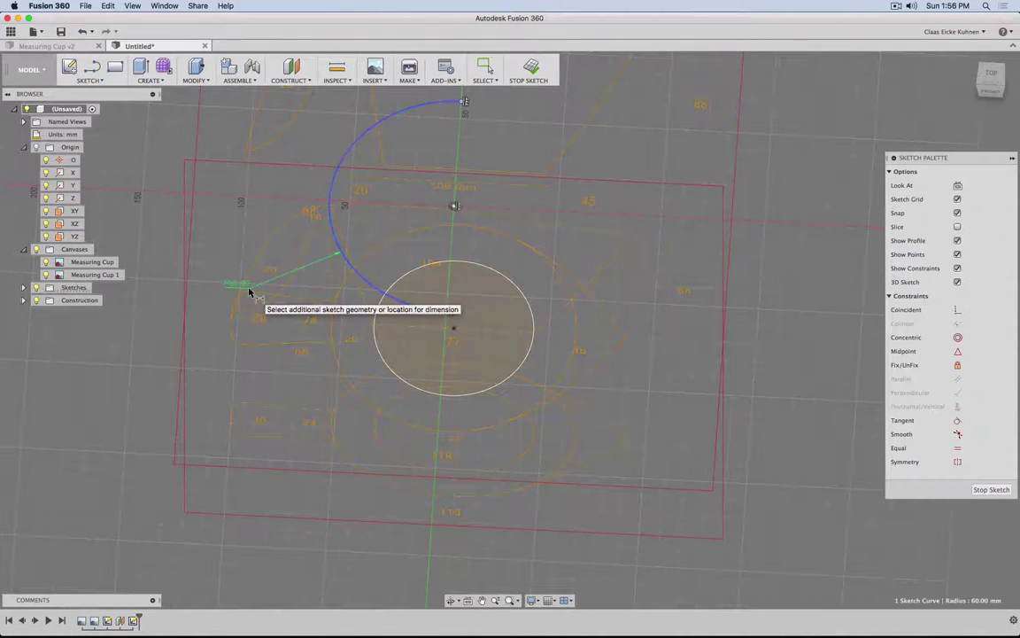
{"action": "left_click", "coordinate": [248, 287]}
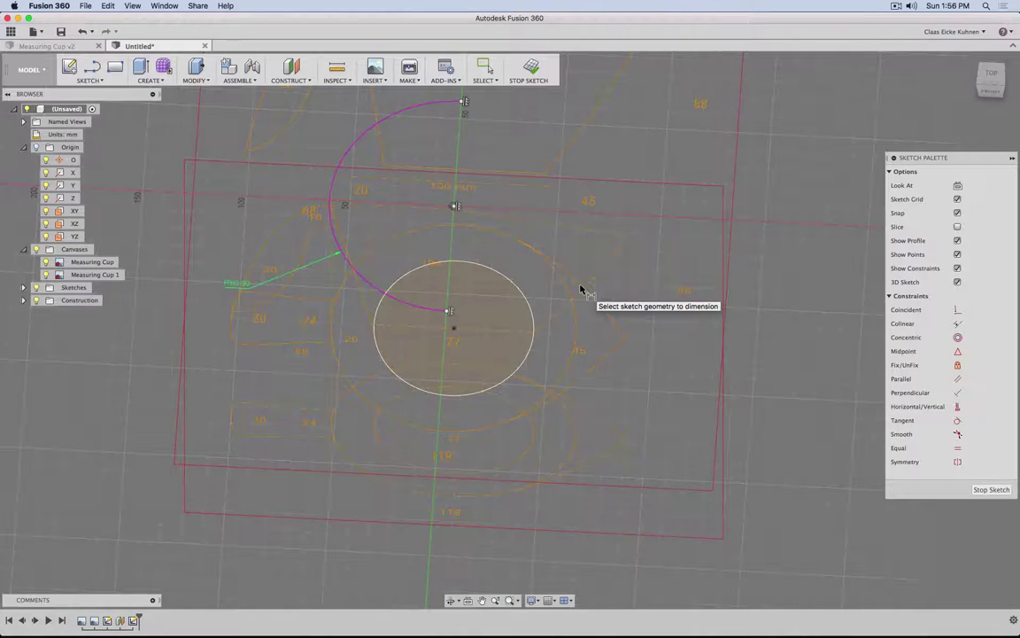
- Draw two straight two-point splines from the arc's endpoints to a shared spout tip on the horizontal axis, slightly beyond the canvas outline
{"action": "left_click", "coordinate": [991, 76]}
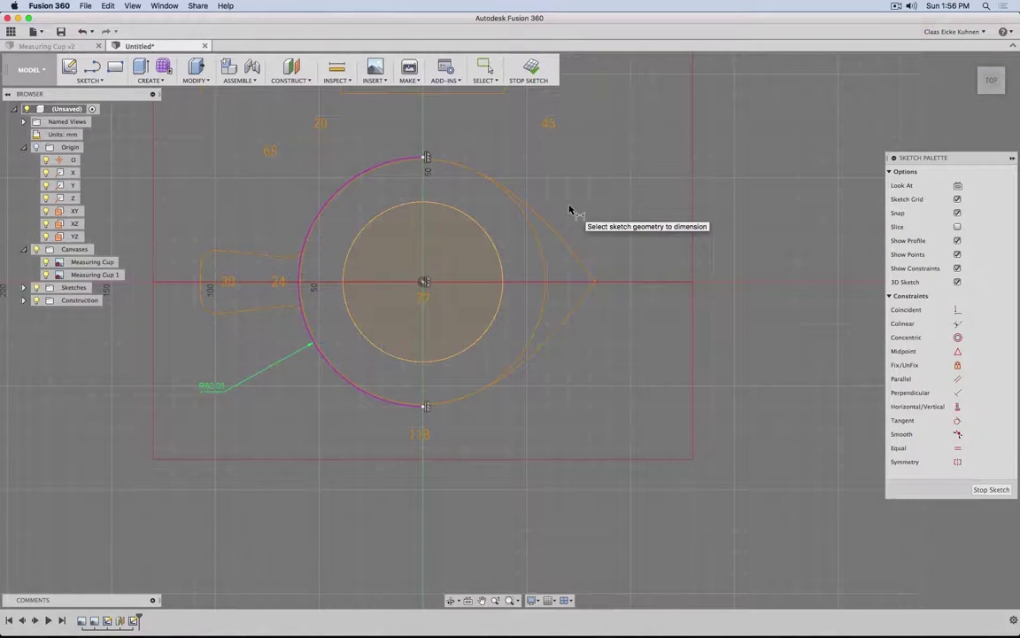
{"action": "key", "text": "s"}
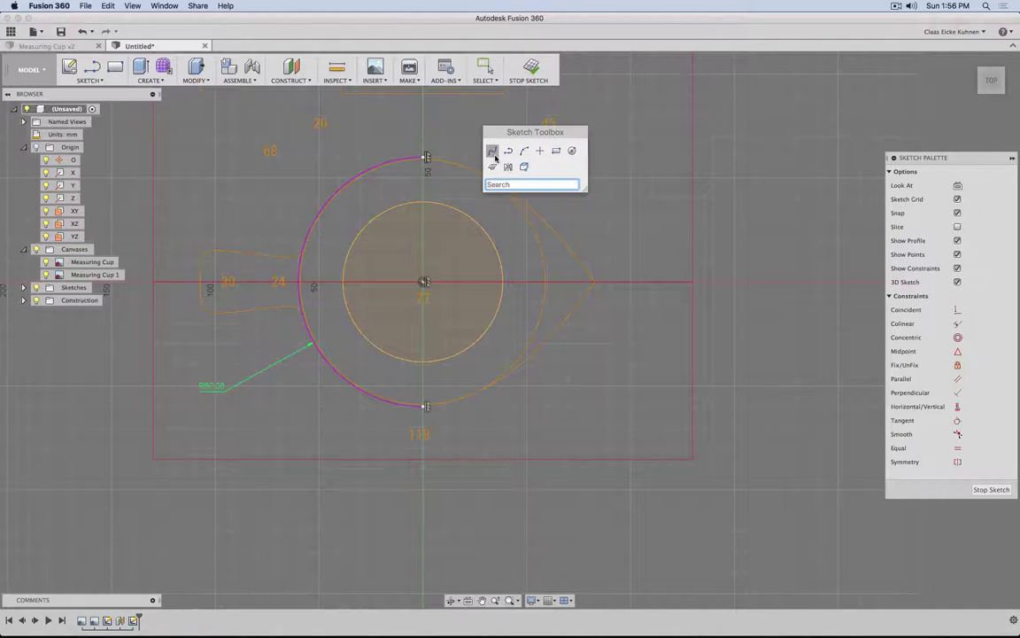
{"action": "left_click", "coordinate": [493, 151]}
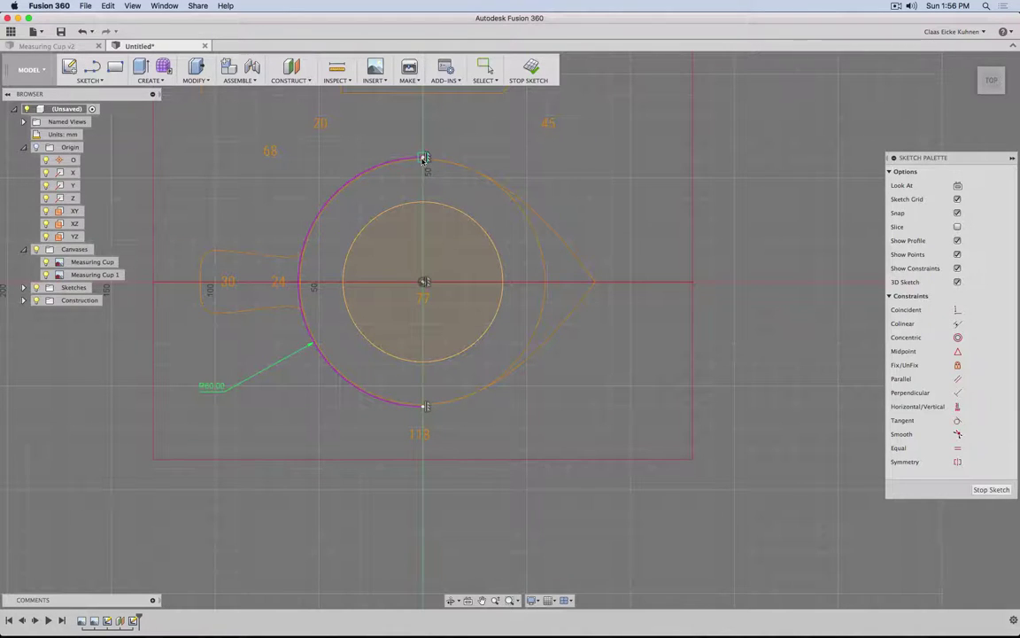
{"action": "left_click", "coordinate": [425, 158]}
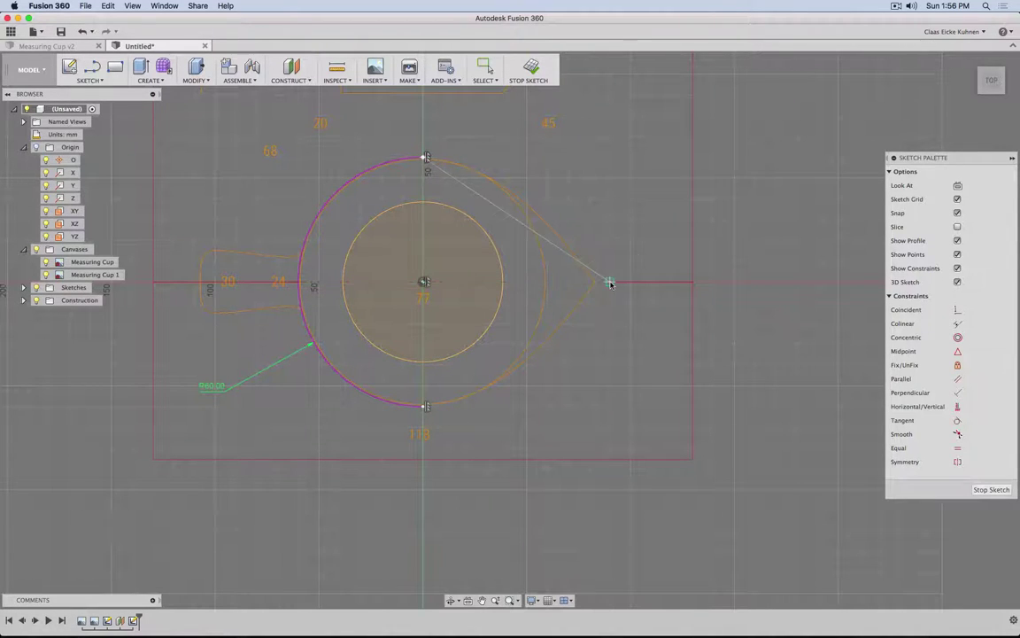
{"action": "left_click", "coordinate": [609, 283]}
{"action": "left_click", "coordinate": [625, 260]}
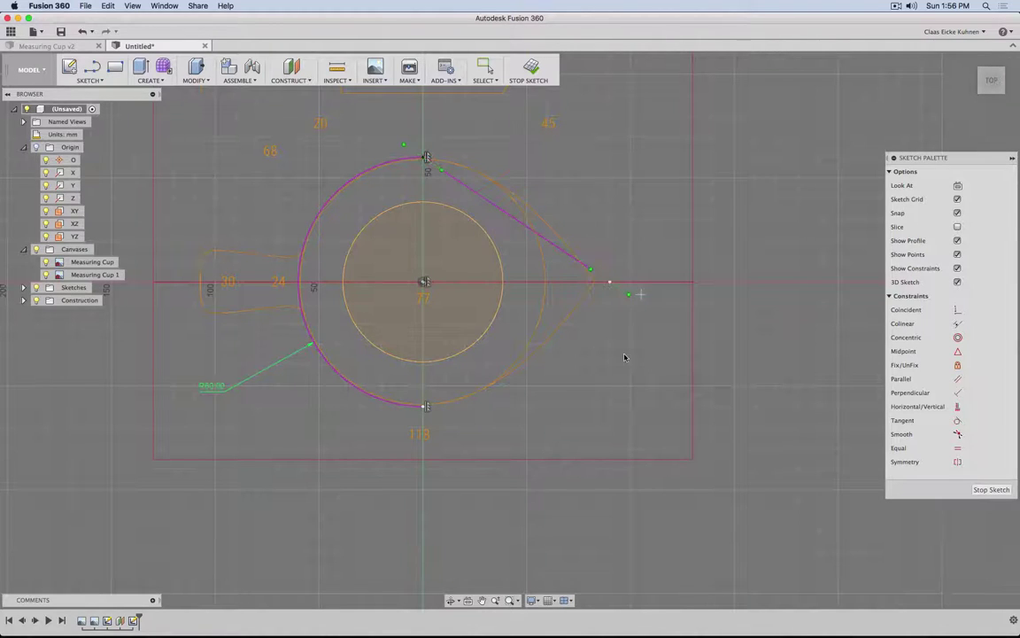
{"action": "left_click", "coordinate": [424, 407]}
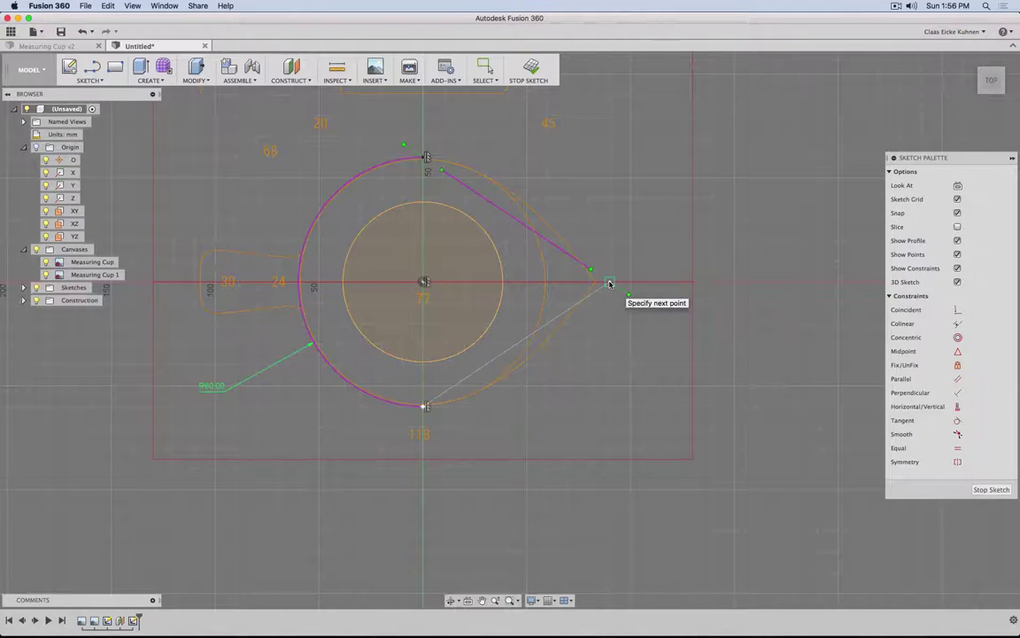
{"action": "left_click", "coordinate": [609, 283]}
{"action": "key", "text": "Escape"}
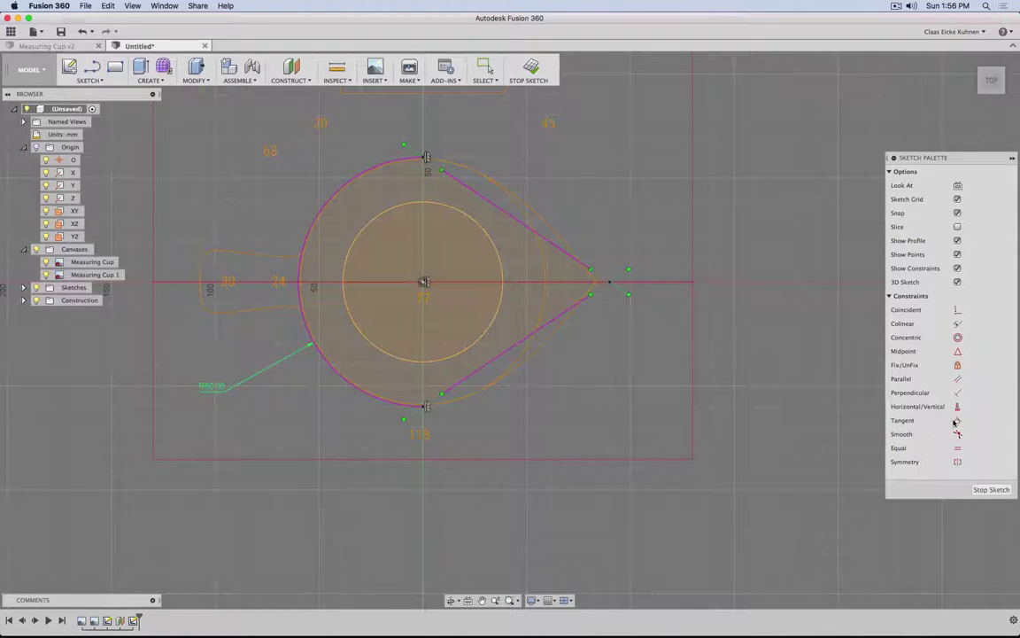
- Make both spout splines tangent to the rim arc at its two endpoints, and finish the rim sketch
{"action": "left_click", "coordinate": [458, 180]}
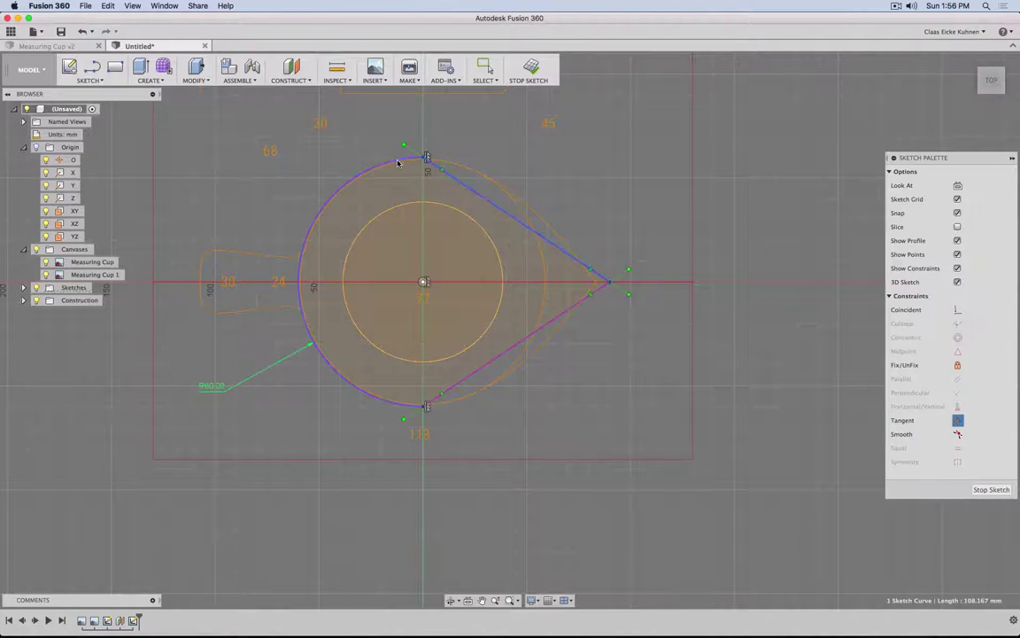
{"action": "left_click", "coordinate": [398, 163]}
{"action": "left_click", "coordinate": [478, 368]}
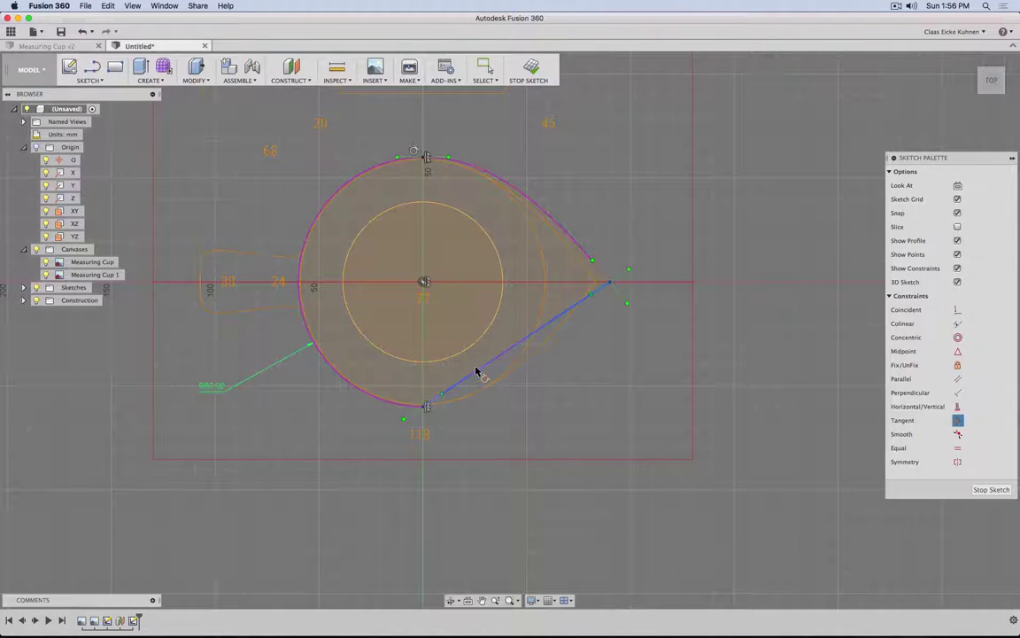
{"action": "left_click", "coordinate": [397, 406]}
{"action": "left_click", "coordinate": [532, 67]}
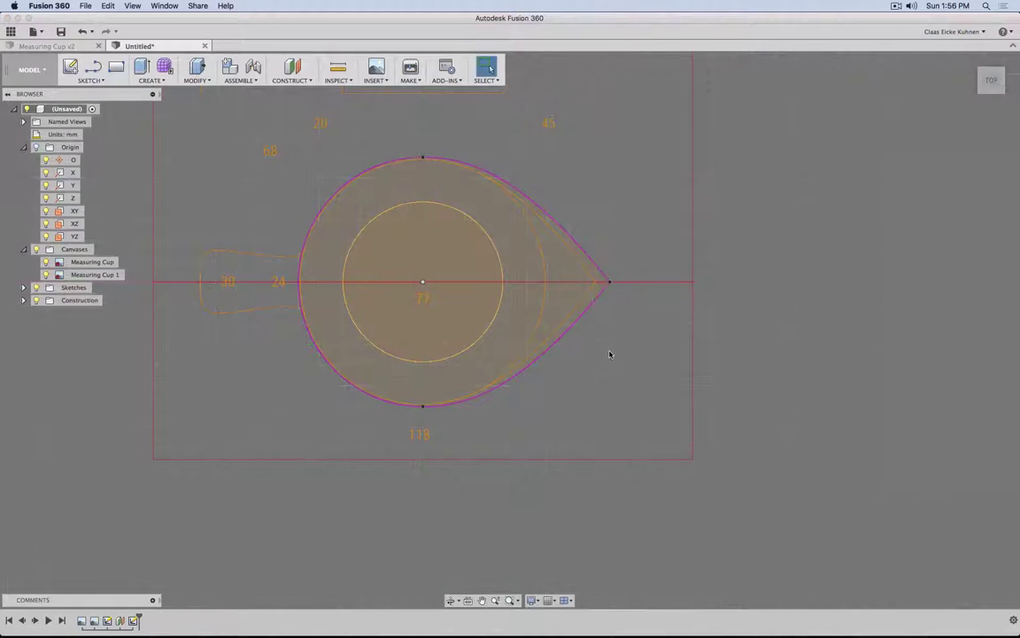
- Set up a surface loft in the Patch workspace from the spouted rim profile to the base circle
{"action": "mouse_move", "coordinate": [610, 354]}
{"action": "middle_mouse_down", "text": "shift"}
{"action": "mouse_move", "coordinate": [605, 269]}
{"action": "mouse_move", "coordinate": [604, 291]}
{"action": "mouse_move", "coordinate": [663, 262]}
{"action": "mouse_move", "coordinate": [666, 275]}
{"action": "middle_mouse_up", "text": "shift"}
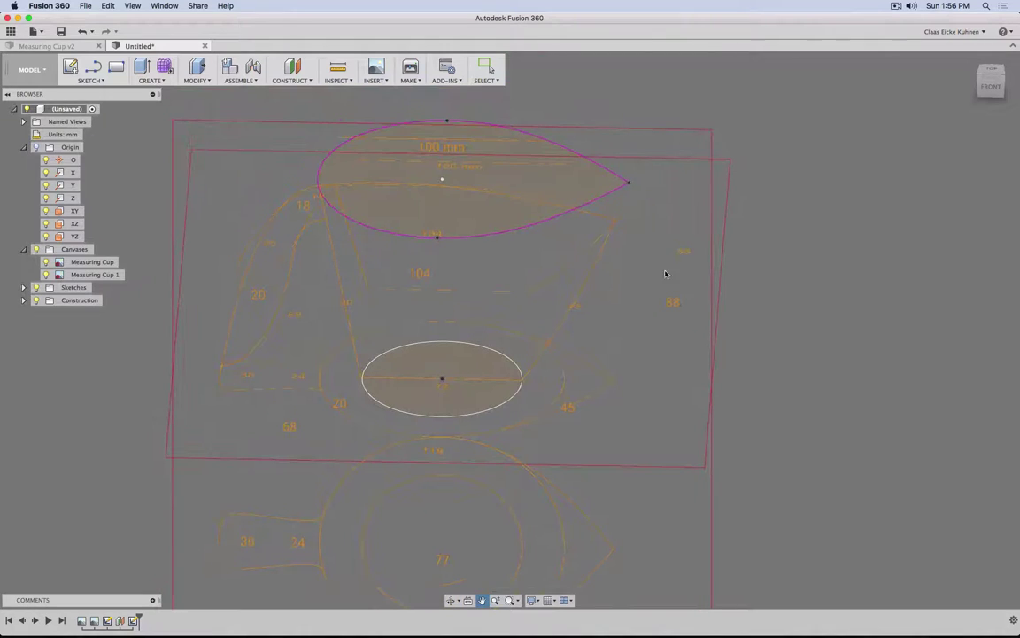
{"action": "left_click", "coordinate": [39, 74]}
{"action": "left_click", "coordinate": [39, 103]}
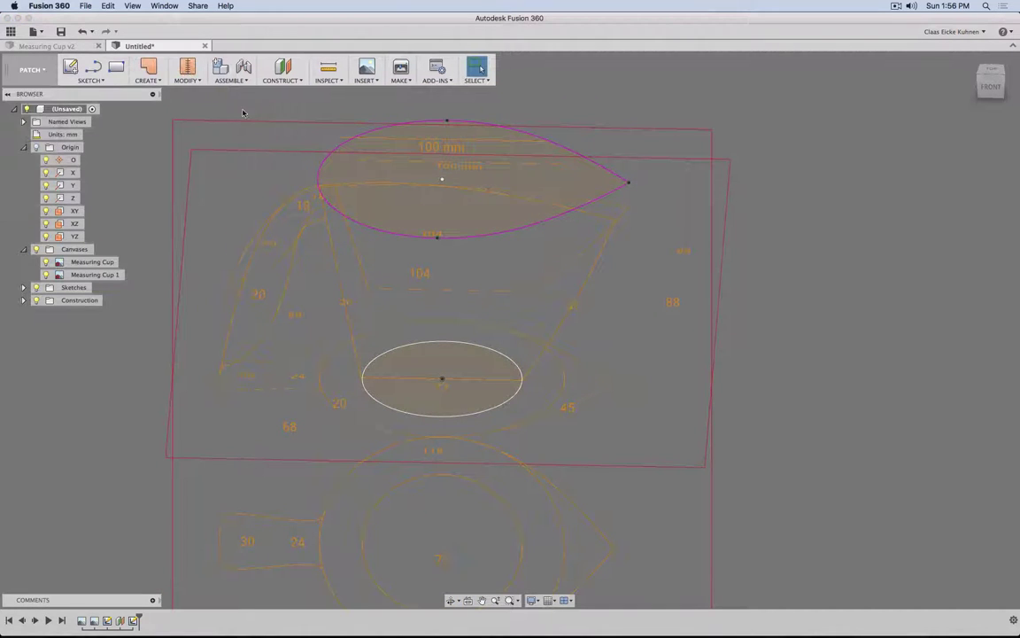
{"action": "left_click", "coordinate": [147, 80]}
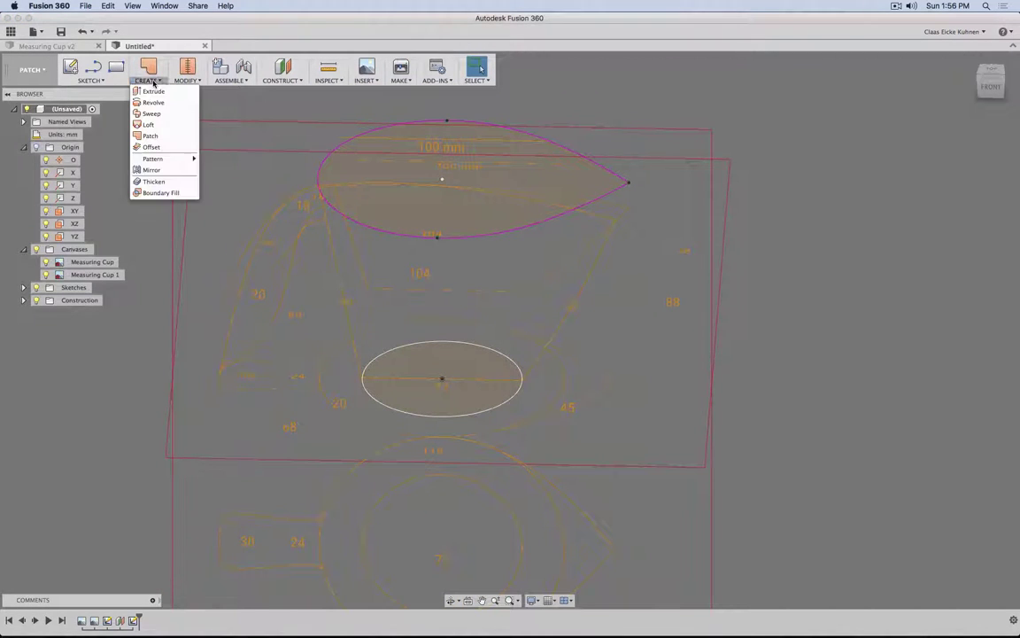
{"action": "left_click", "coordinate": [168, 124]}
{"action": "left_click", "coordinate": [412, 236]}
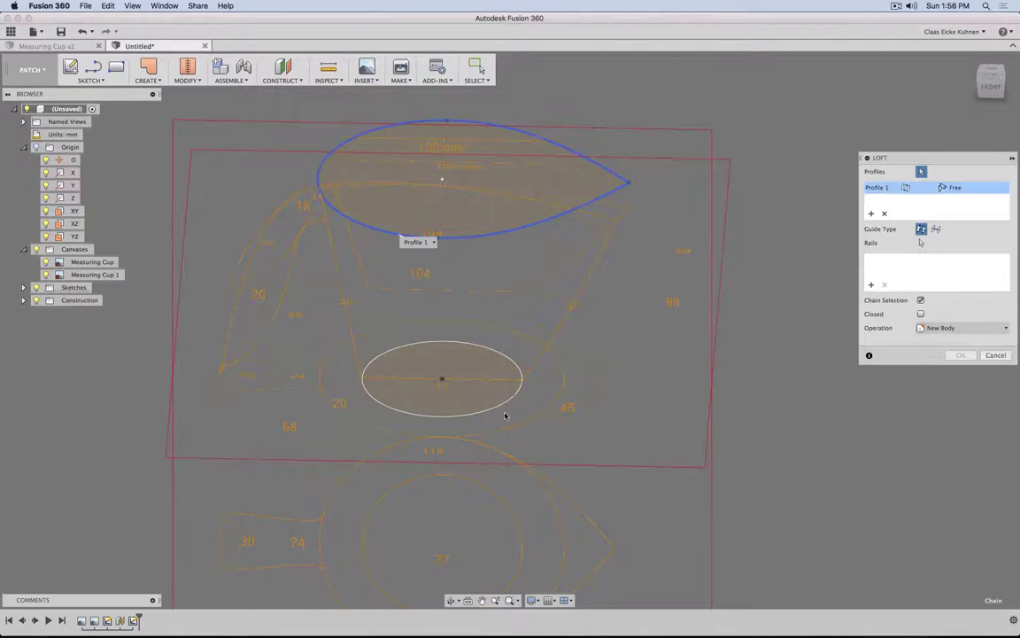
{"action": "left_click", "coordinate": [527, 399]}
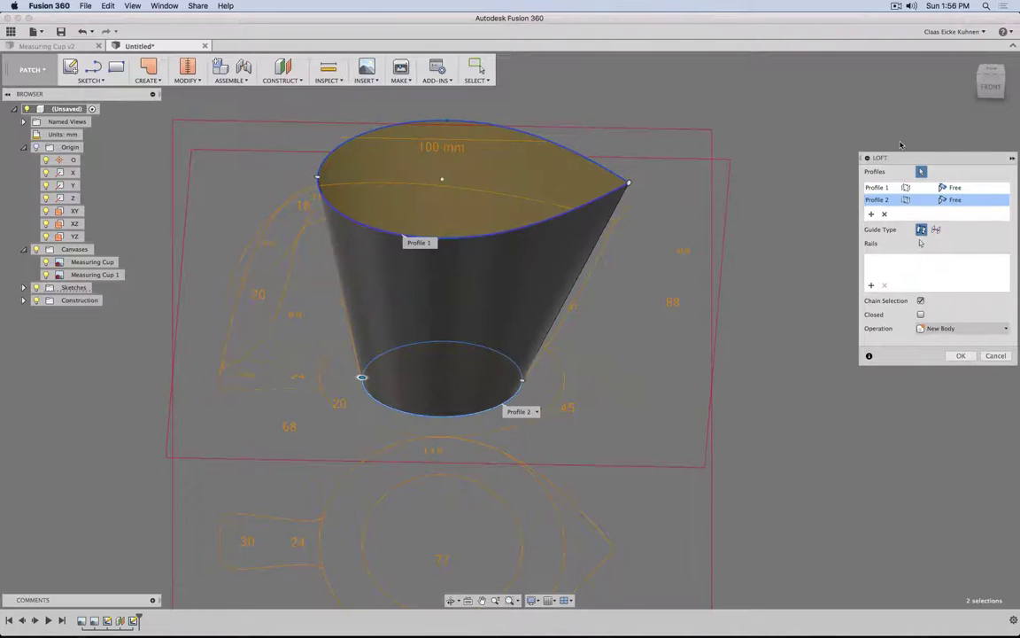
- Check the loft preview against the side-view canvas from the front and right, and accept it as a new body
{"action": "left_click", "coordinate": [989, 88]}
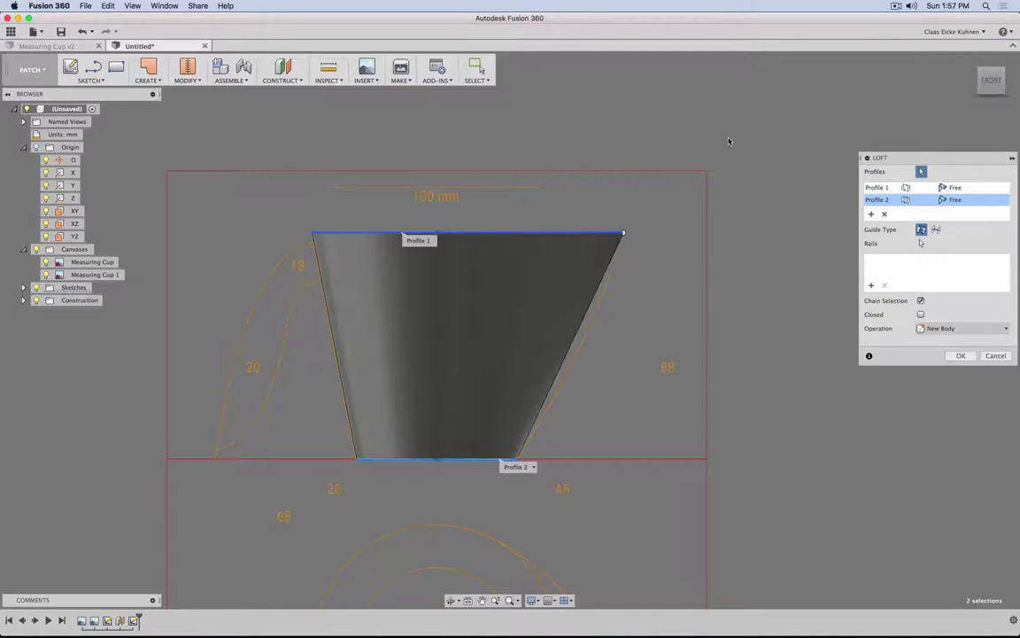
{"action": "middle_click_drag", "start_coordinate": [785, 162], "coordinate": [778, 193], "text": "shift"}
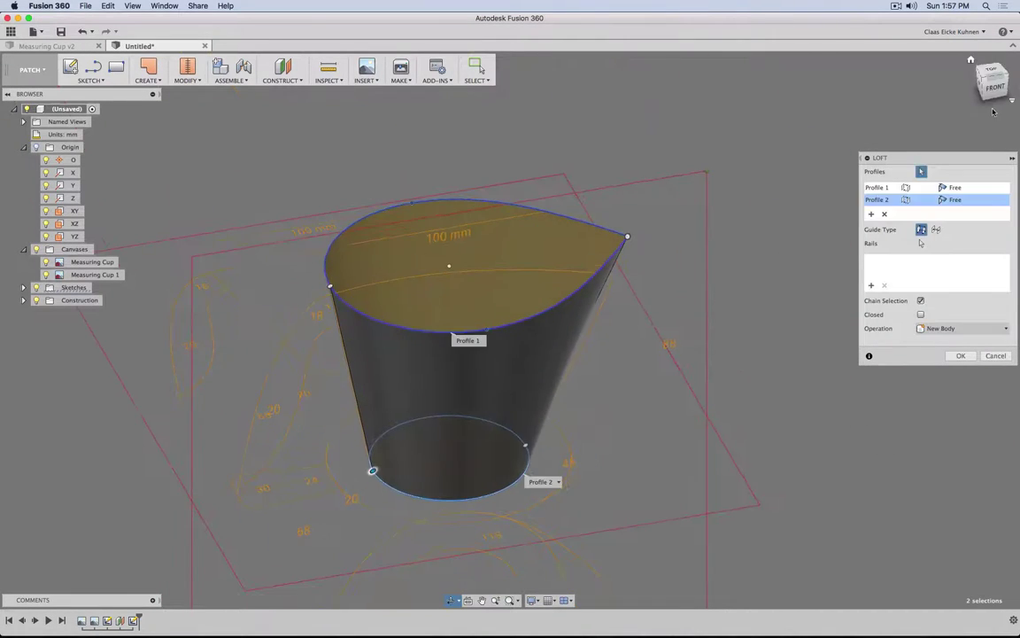
{"action": "left_click", "coordinate": [991, 84]}
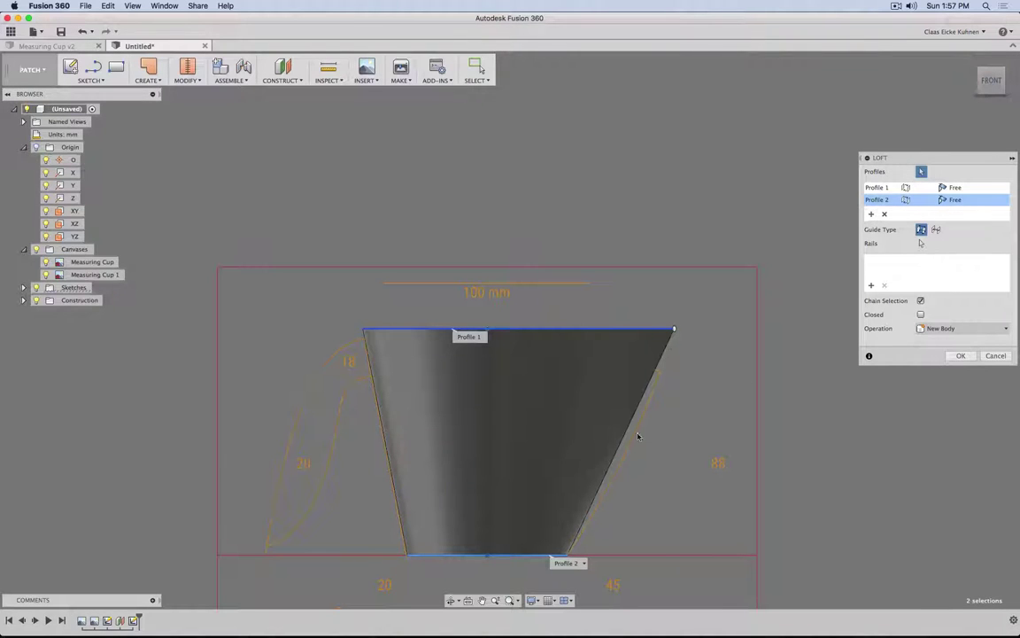
{"action": "left_click", "coordinate": [971, 79]}
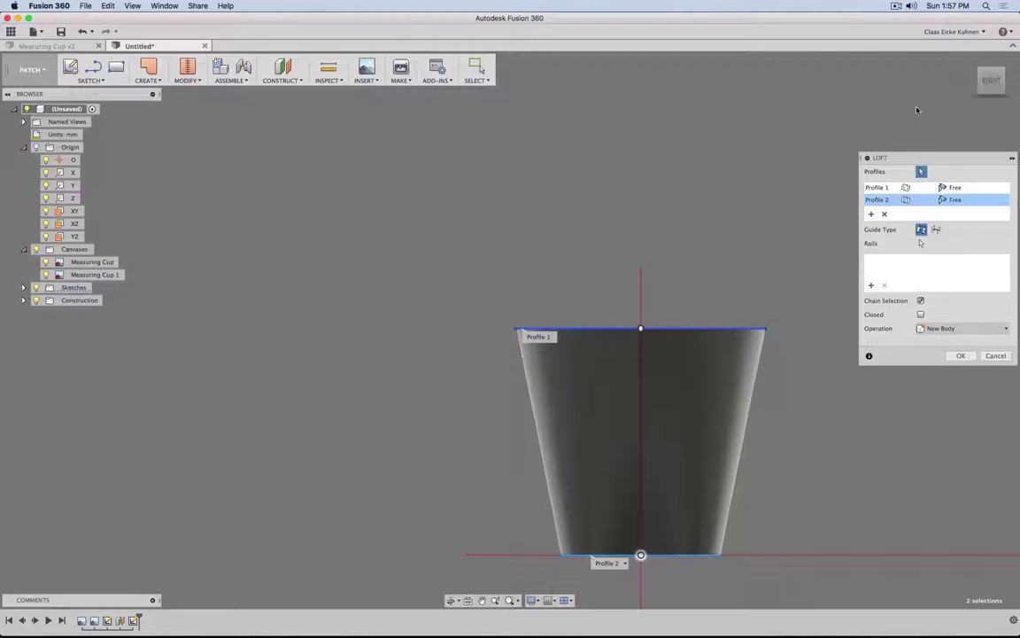
{"action": "left_click", "coordinate": [972, 81]}
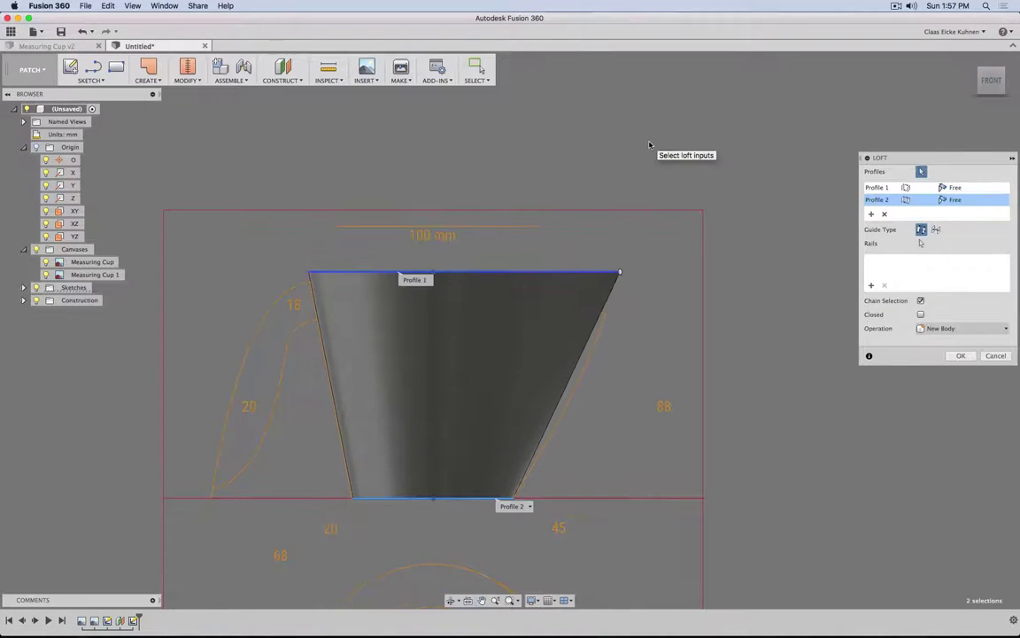
{"action": "left_click", "coordinate": [961, 355]}
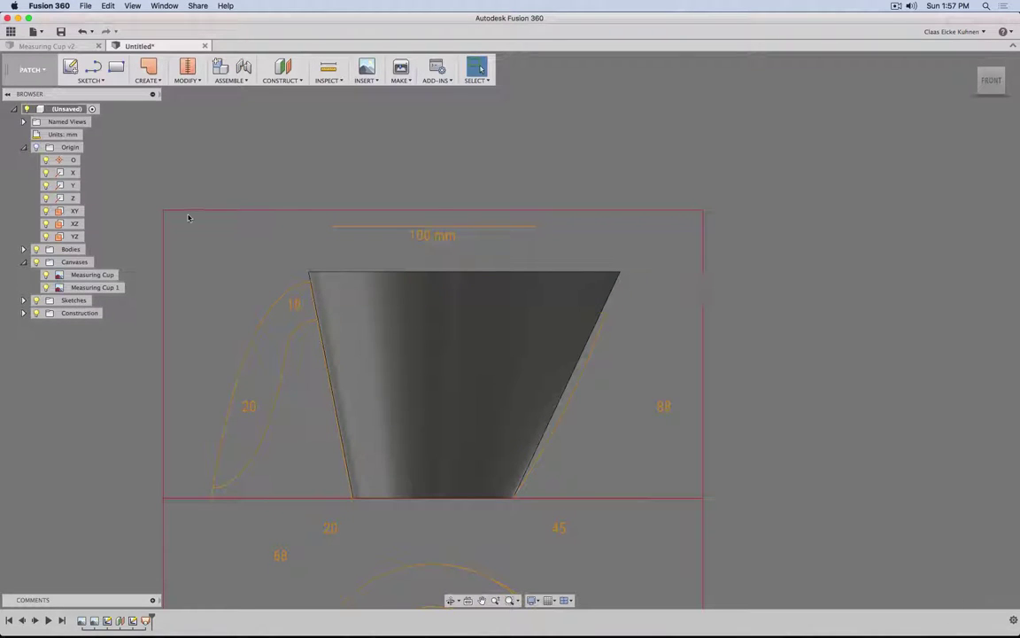
- Create a construction plane offset 109/2 mm from the origin's XY plane
{"action": "left_click", "coordinate": [284, 71]}
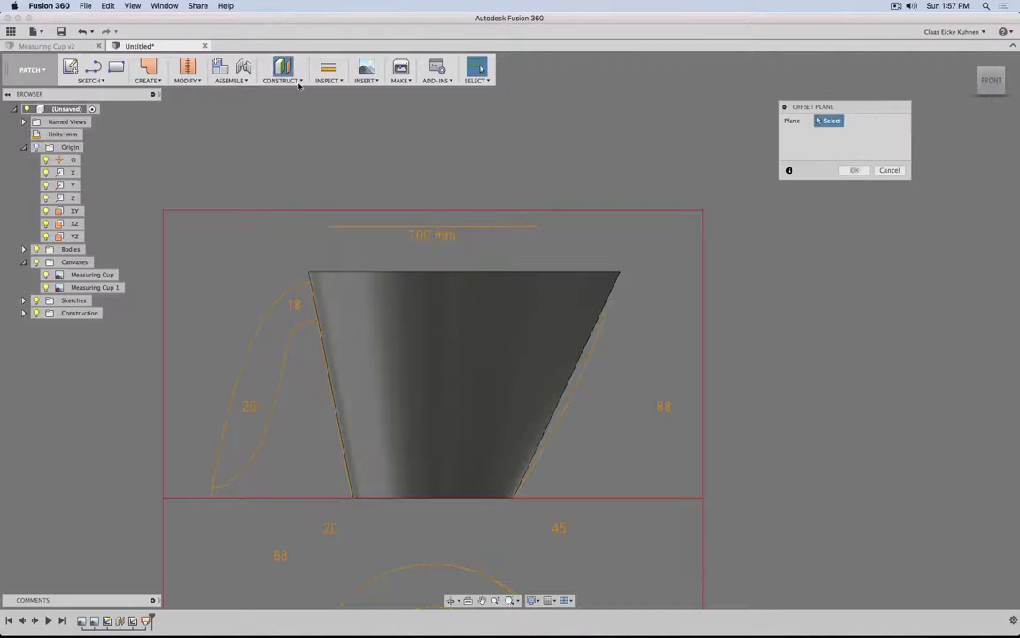
{"action": "middle_click_drag", "start_coordinate": [637, 336], "coordinate": [615, 383], "text": "shift"}
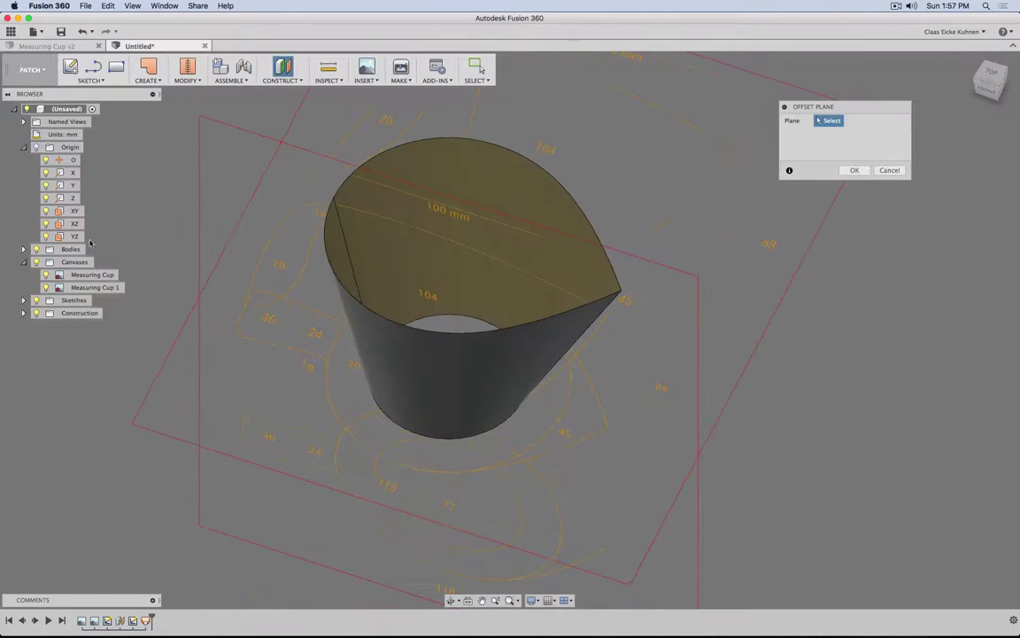
{"action": "left_click", "coordinate": [77, 213]}
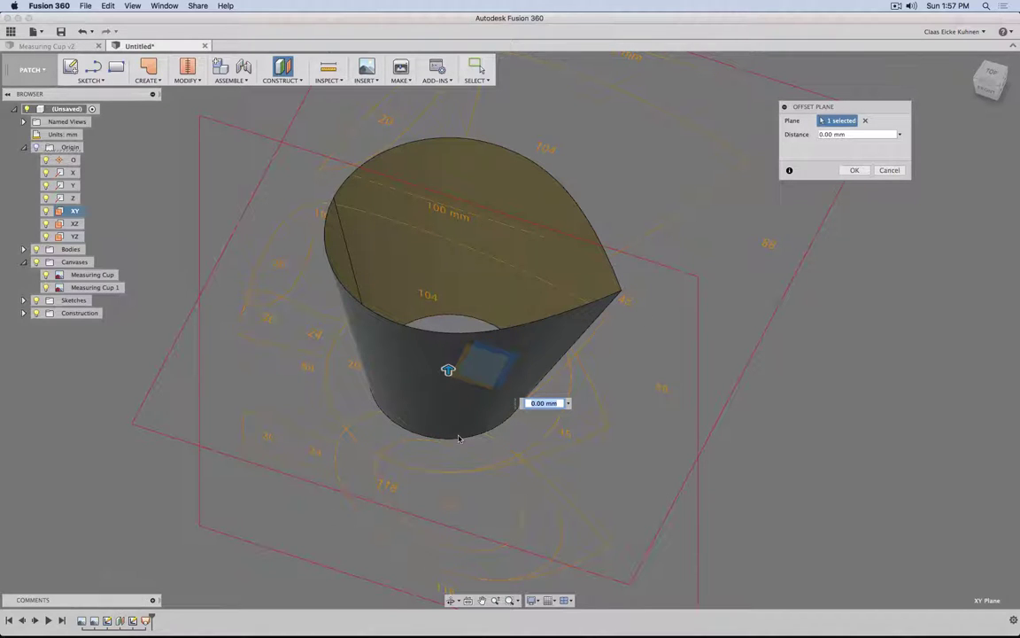
{"action": "type", "text": "109/2"}
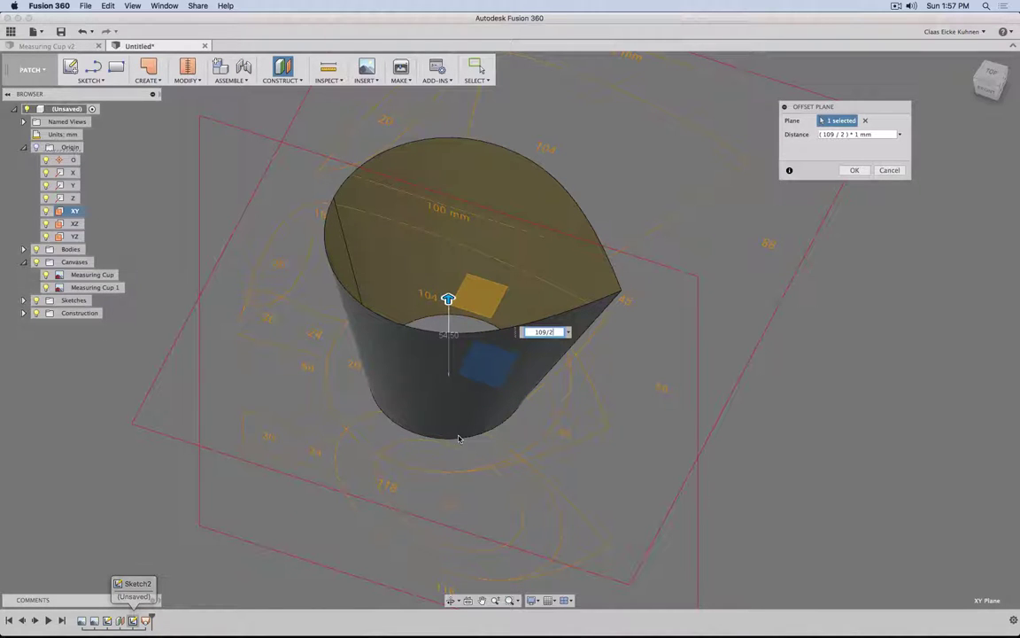
{"action": "key", "text": "Return"}
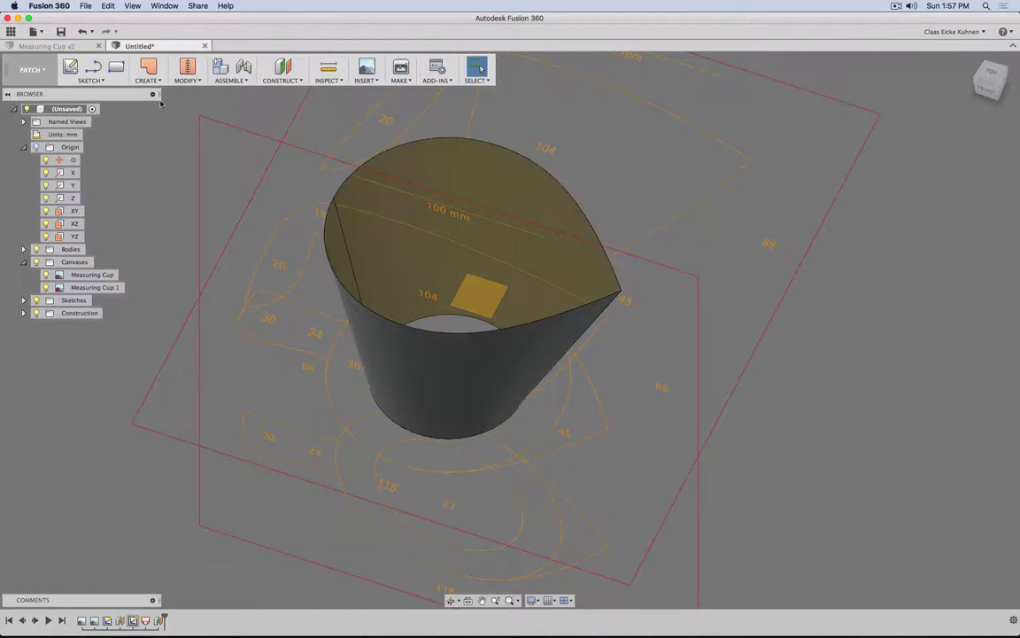
- Start a sketch on the new offset plane, intersect the lofted surface body with it, and hide the bodies
{"action": "left_click", "coordinate": [70, 68]}
{"action": "left_click", "coordinate": [481, 293]}
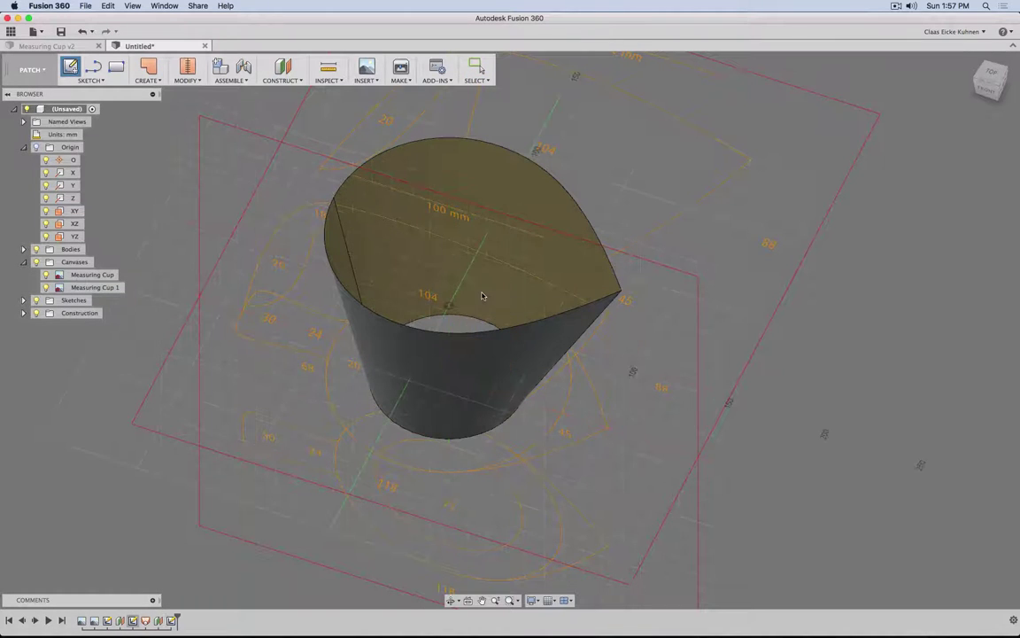
{"action": "left_click", "coordinate": [89, 80]}
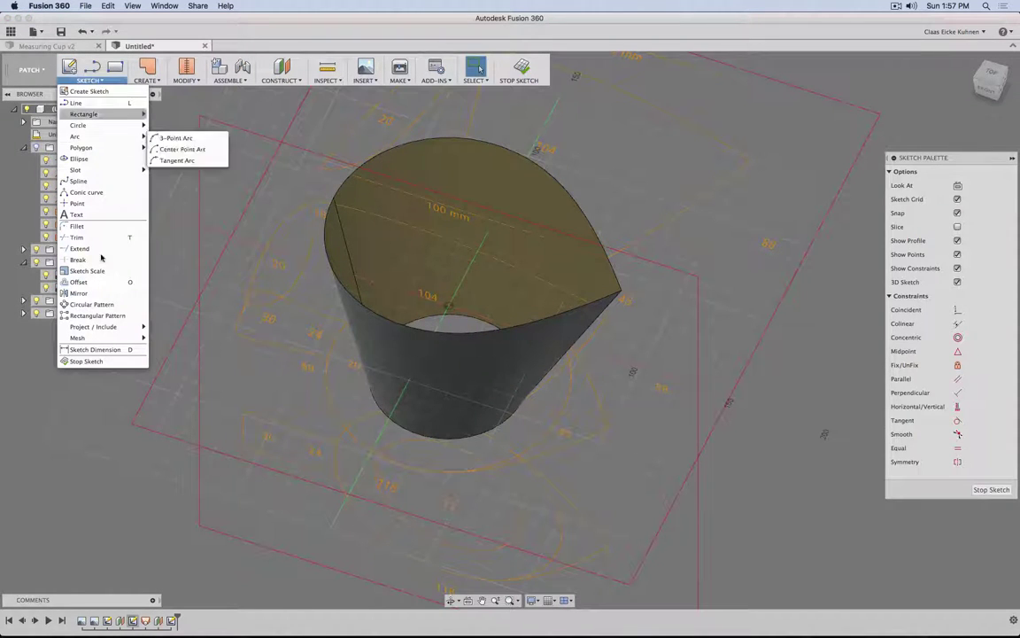
{"action": "mouse_move", "coordinate": [100, 336]}
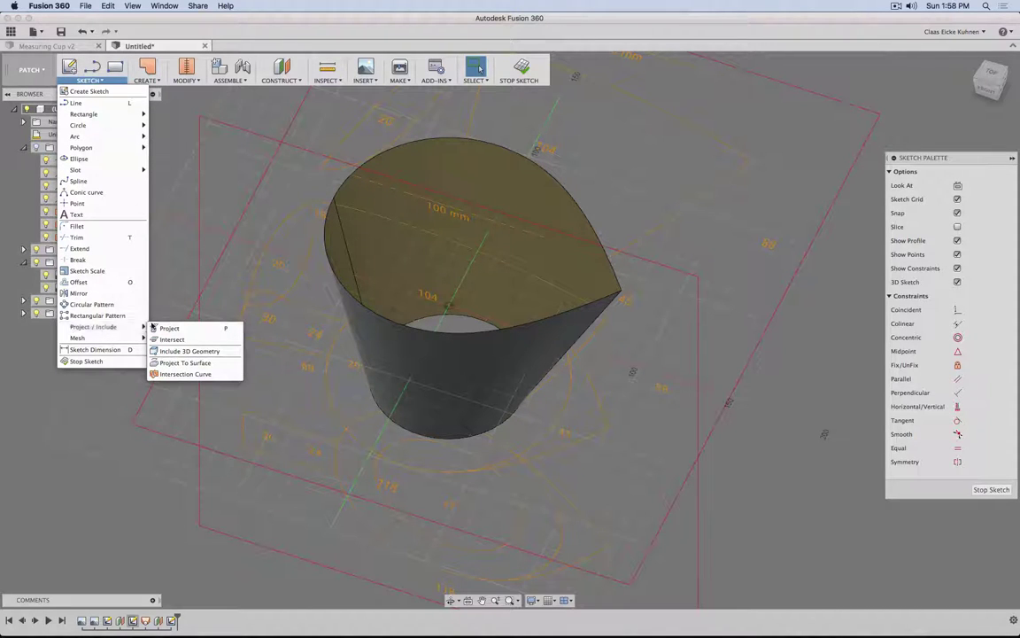
{"action": "left_click", "coordinate": [172, 339]}
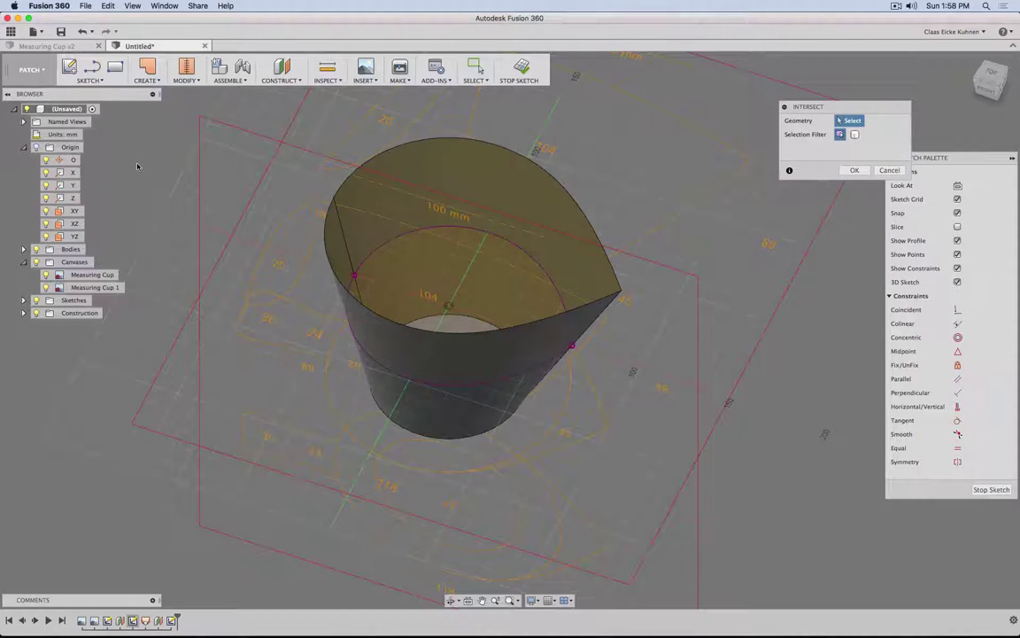
{"action": "left_click", "coordinate": [35, 249]}
{"action": "middle_click_drag", "start_coordinate": [566, 183], "coordinate": [558, 187], "text": "shift"}
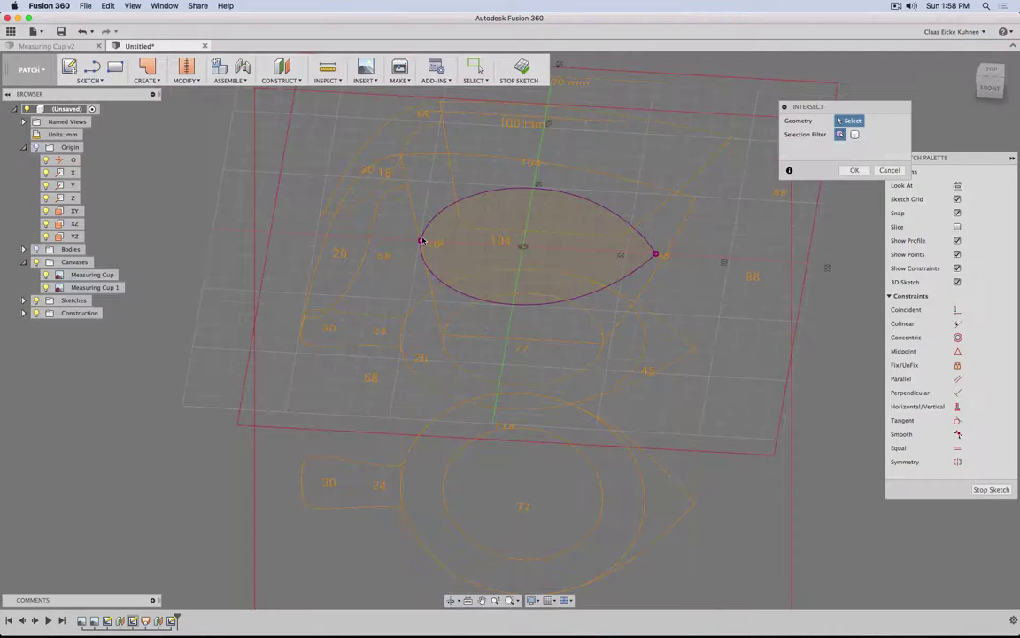
{"action": "left_click", "coordinate": [855, 170]}
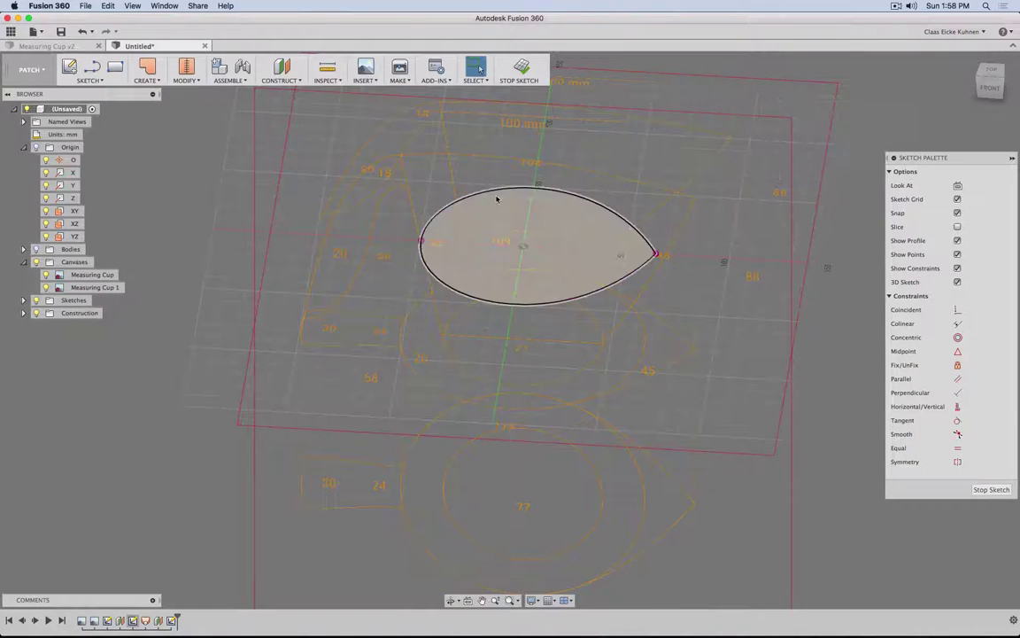
- Examine the intersection curve's position and shape against the reference canvases from the top, side and angled views
{"action": "middle_click_drag", "start_coordinate": [495, 198], "coordinate": [491, 195], "text": "shift"}
{"action": "scroll", "coordinate": [417, 202], "scroll_direction": "up", "scroll_amount": 3}
{"action": "scroll", "coordinate": [412, 206], "scroll_direction": "up", "scroll_amount": 3}
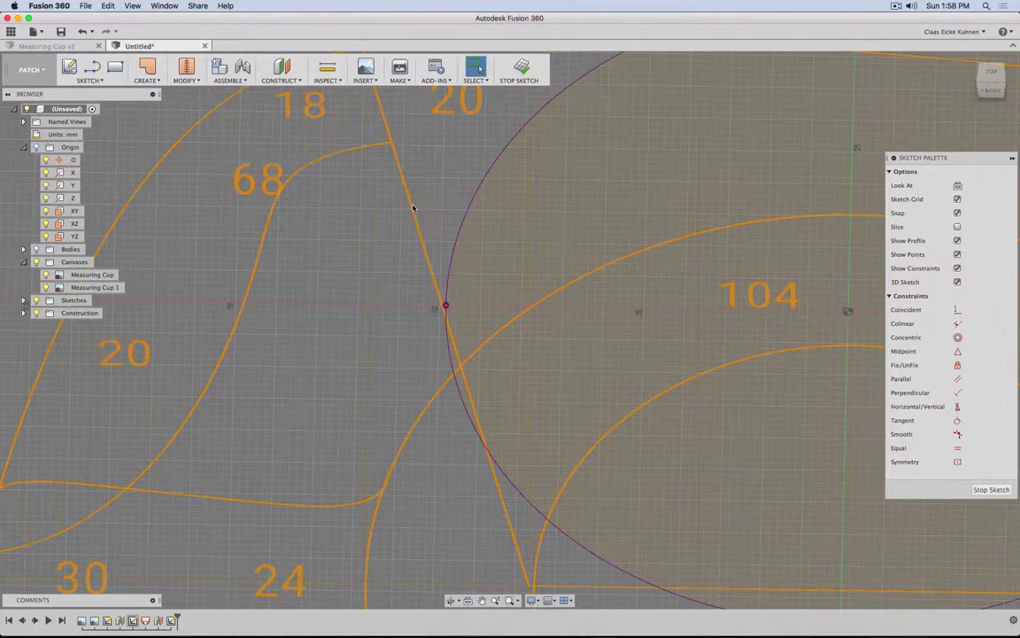
{"action": "scroll", "coordinate": [472, 220], "scroll_direction": "down", "scroll_amount": 6}
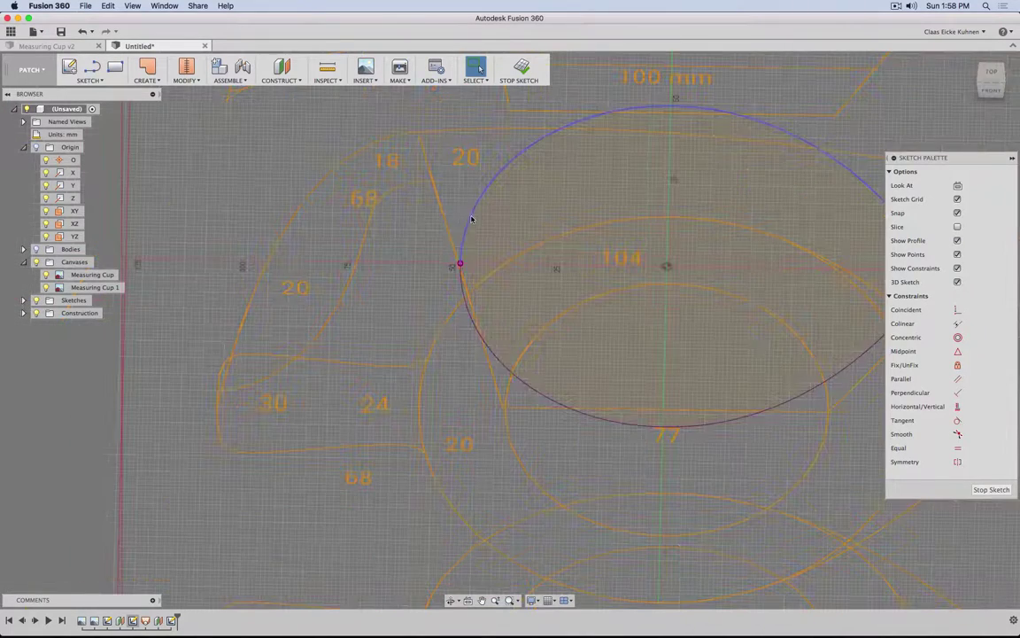
{"action": "left_click", "coordinate": [990, 72]}
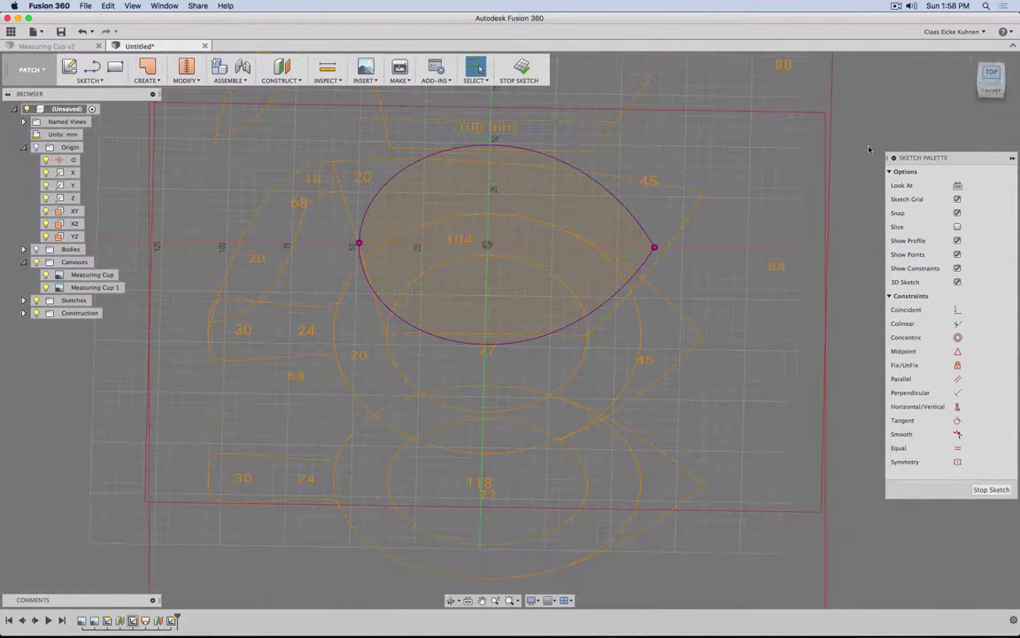
{"action": "middle_click_drag", "start_coordinate": [695, 147], "coordinate": [685, 364]}
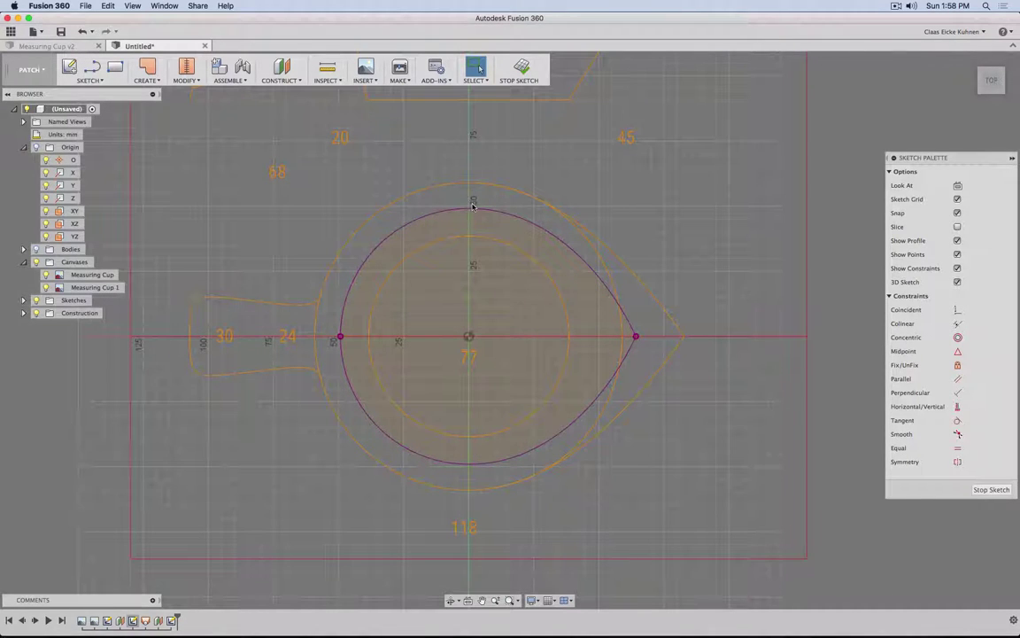
{"action": "mouse_move", "coordinate": [743, 383]}
{"action": "middle_mouse_down", "text": "shift"}
{"action": "mouse_move", "coordinate": [660, 328]}
{"action": "mouse_move", "coordinate": [644, 275]}
{"action": "middle_mouse_up", "text": "shift"}
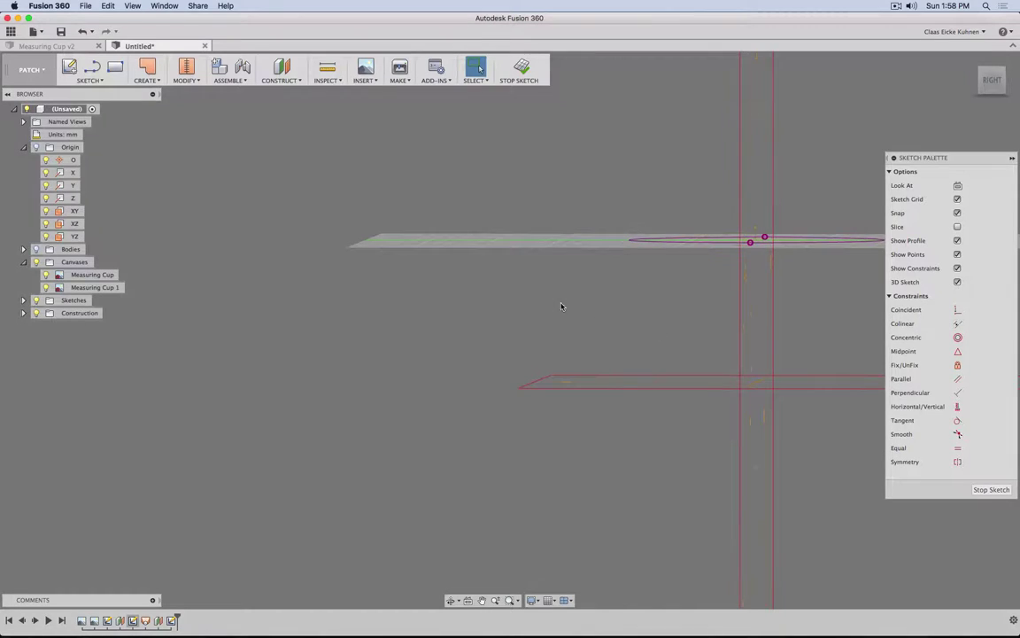
{"action": "middle_click_drag", "start_coordinate": [562, 306], "coordinate": [667, 374], "text": "shift"}
{"action": "left_click", "coordinate": [992, 80]}
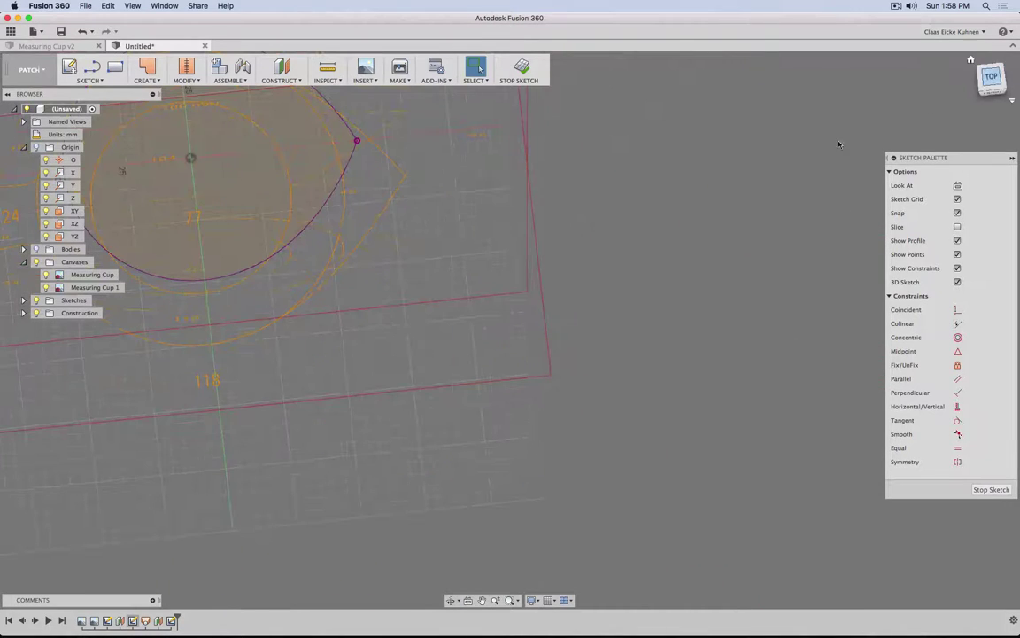
- Draw a short vertical marker line at the intersection curve's handle-side extreme and remove the stray horizontal line beside it
{"action": "middle_click_drag", "start_coordinate": [258, 153], "coordinate": [528, 350]}
{"action": "scroll", "coordinate": [363, 332], "scroll_direction": "up", "scroll_amount": 5}
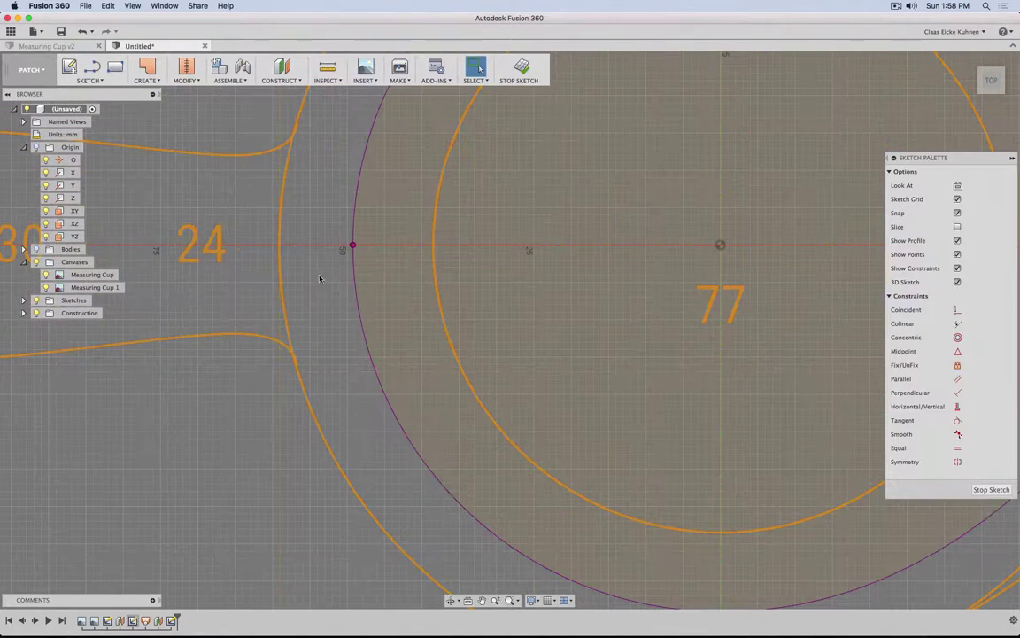
{"action": "scroll", "coordinate": [319, 265], "scroll_direction": "up", "scroll_amount": 2}
{"action": "key", "text": "l"}
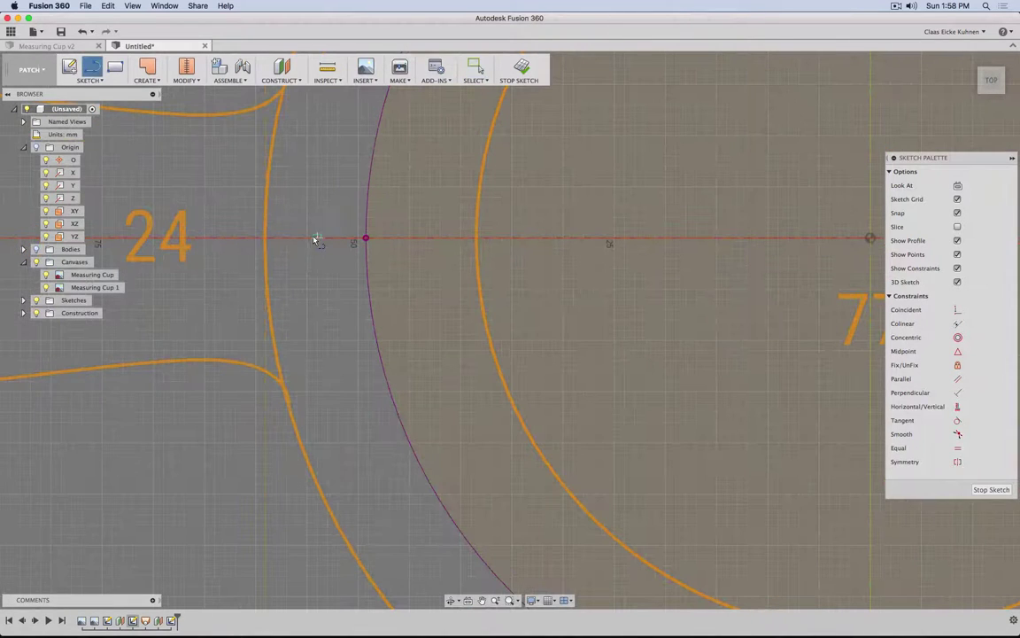
{"action": "left_click", "coordinate": [312, 238]}
{"action": "left_click", "coordinate": [363, 238]}
{"action": "scroll", "coordinate": [381, 246], "scroll_direction": "up", "scroll_amount": 3}
{"action": "scroll", "coordinate": [377, 246], "scroll_direction": "up", "scroll_amount": 2}
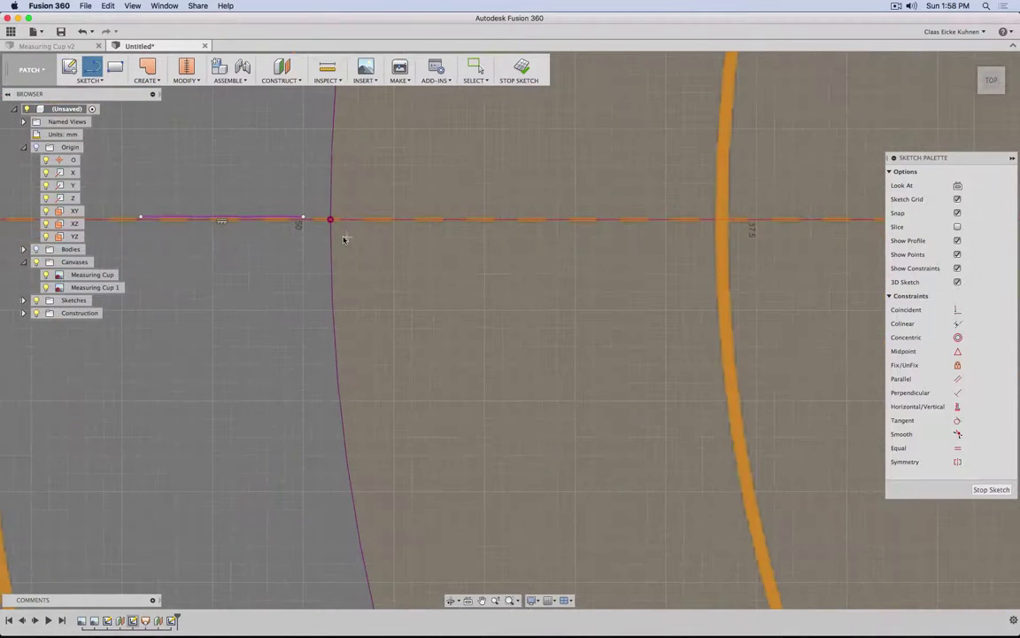
{"action": "left_click", "coordinate": [322, 220]}
{"action": "left_click", "coordinate": [322, 201]}
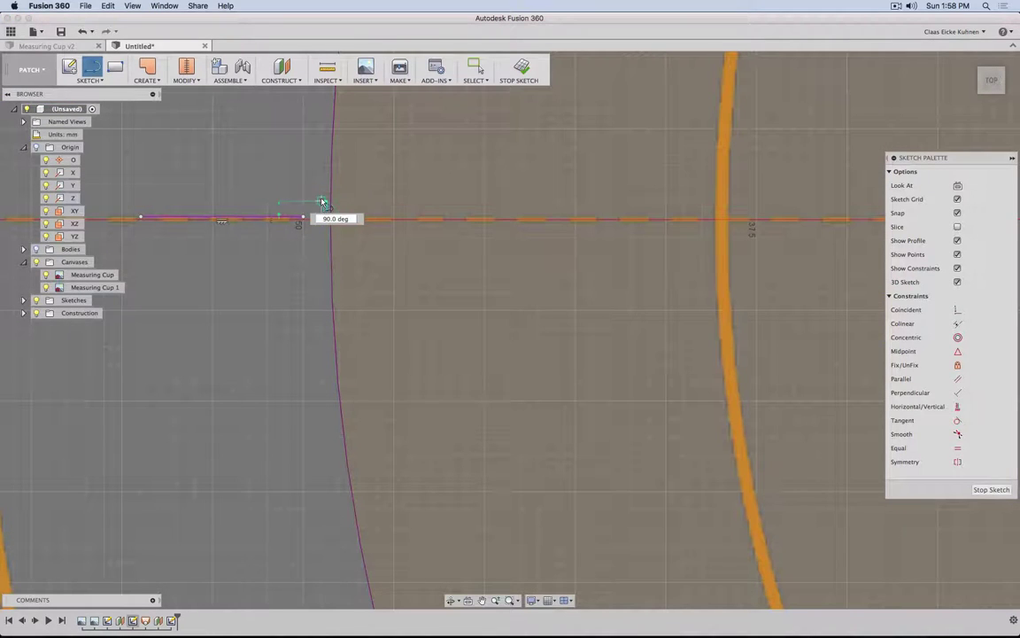
{"action": "key", "text": "Escape"}
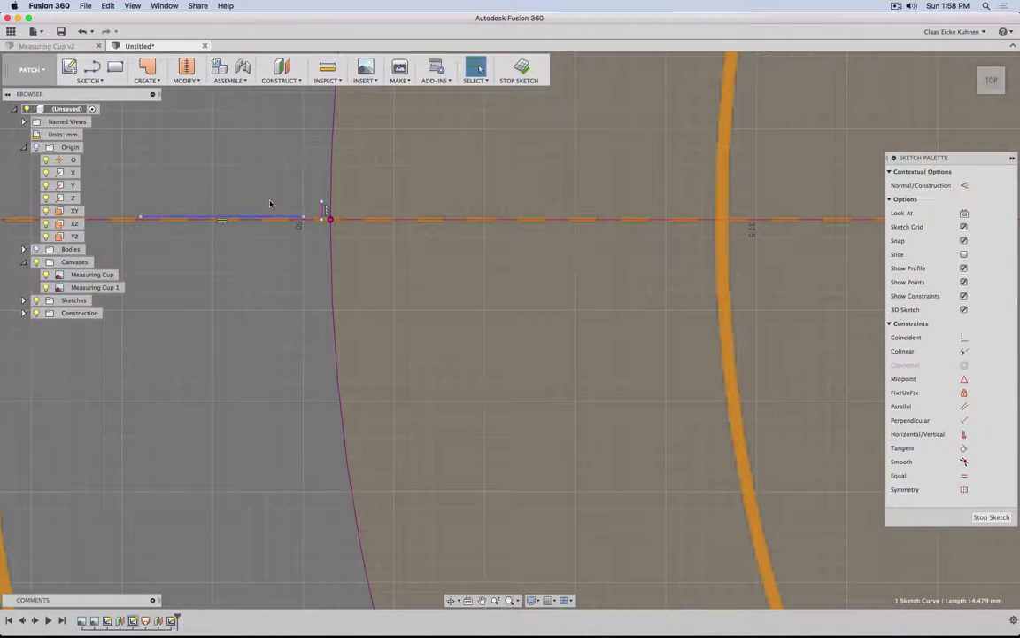
{"action": "scroll", "coordinate": [289, 320], "scroll_direction": "up", "scroll_amount": 2}
{"action": "scroll", "coordinate": [290, 321], "scroll_direction": "down", "scroll_amount": 5}
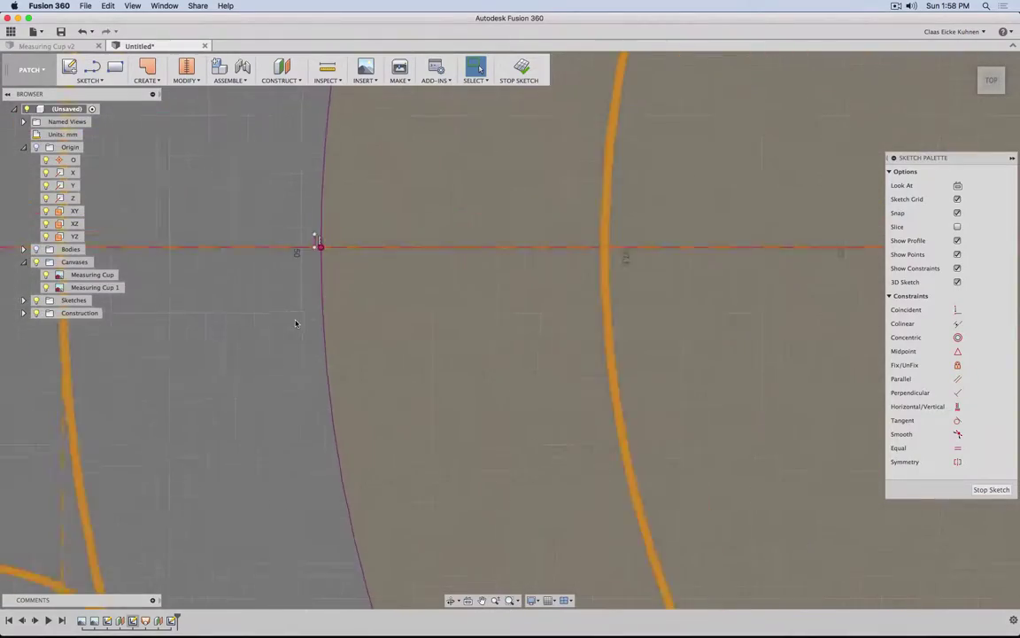
- Draw a horizontal marker line about 0.8 mm long where the intersection curve's upper edge crosses the Y axis
{"action": "scroll", "coordinate": [293, 358], "scroll_direction": "up", "scroll_amount": 6}
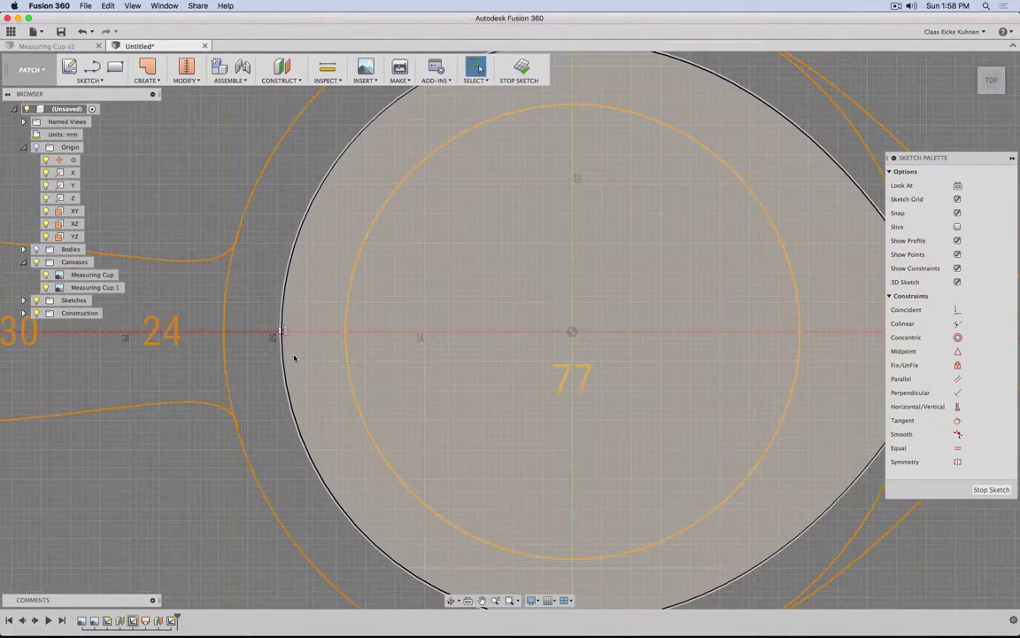
{"action": "scroll", "coordinate": [428, 229], "scroll_direction": "up", "scroll_amount": 2}
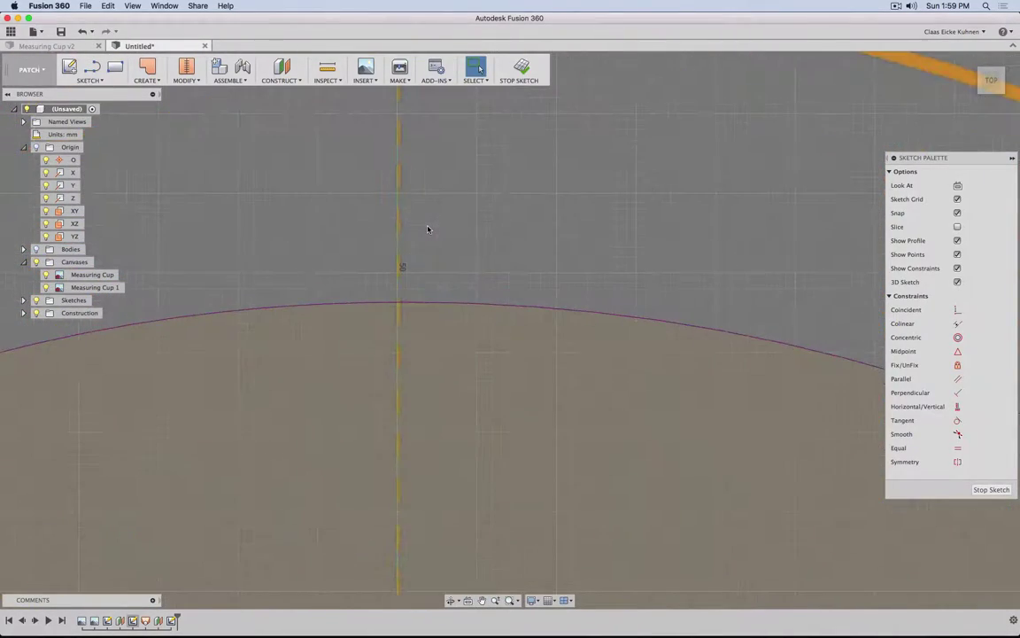
{"action": "key", "text": "l"}
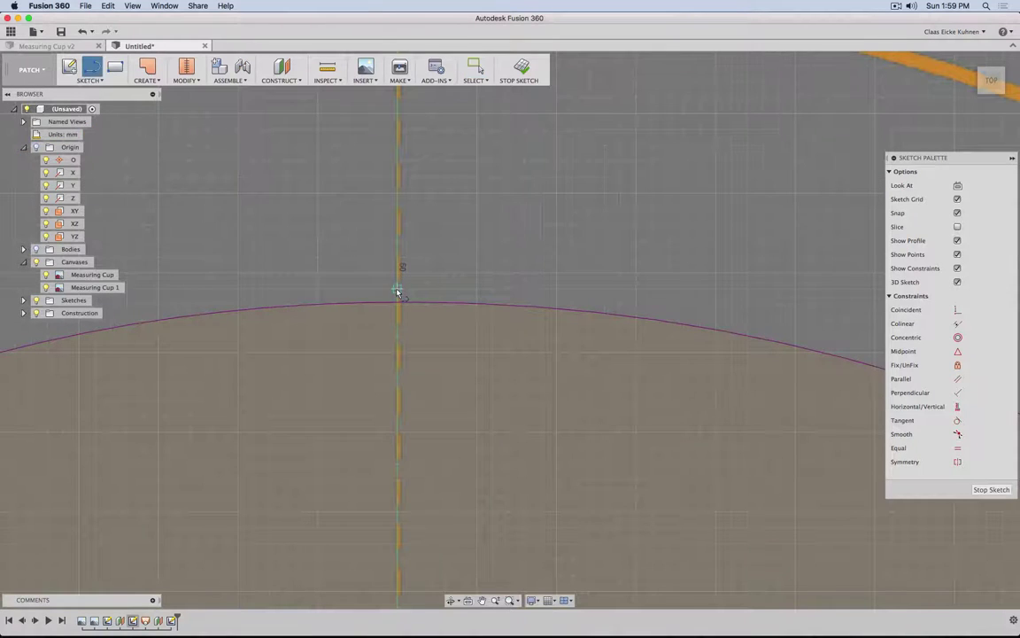
{"action": "left_click", "coordinate": [397, 290]}
{"action": "left_click", "coordinate": [383, 290]}
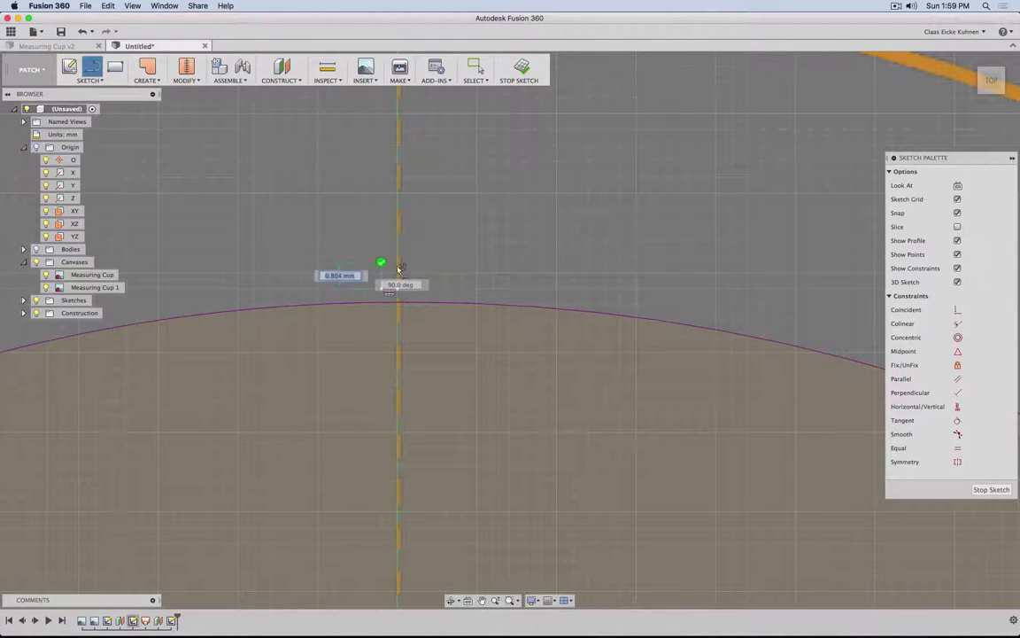
{"action": "key", "text": "Escape"}
- Draw a vertical marker line about 1 mm long on the X axis just beyond the intersection curve's spout tip
{"action": "left_click", "coordinate": [482, 304]}
{"action": "scroll", "coordinate": [482, 306], "scroll_direction": "down", "scroll_amount": 10}
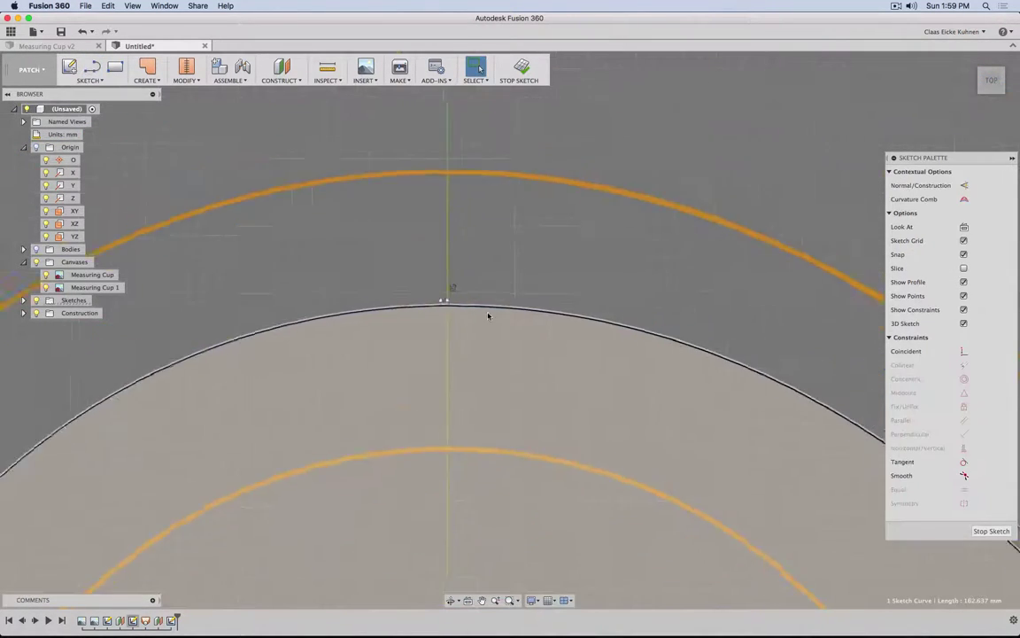
{"action": "scroll", "coordinate": [461, 306], "scroll_direction": "down", "scroll_amount": 2}
{"action": "middle_click_drag", "start_coordinate": [462, 312], "coordinate": [454, 220]}
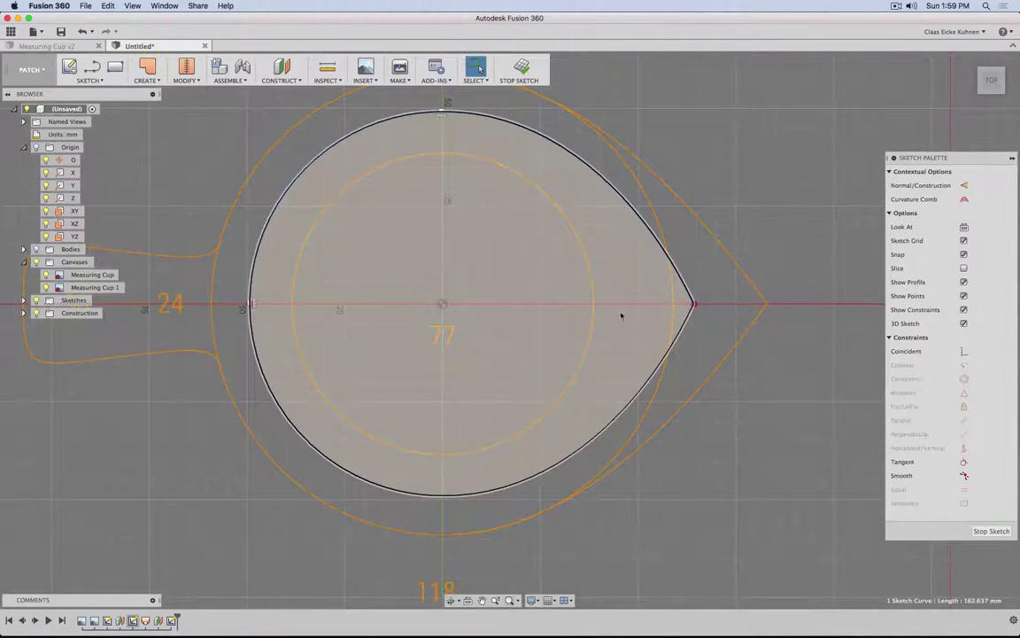
{"action": "middle_click_drag", "start_coordinate": [587, 264], "coordinate": [542, 311]}
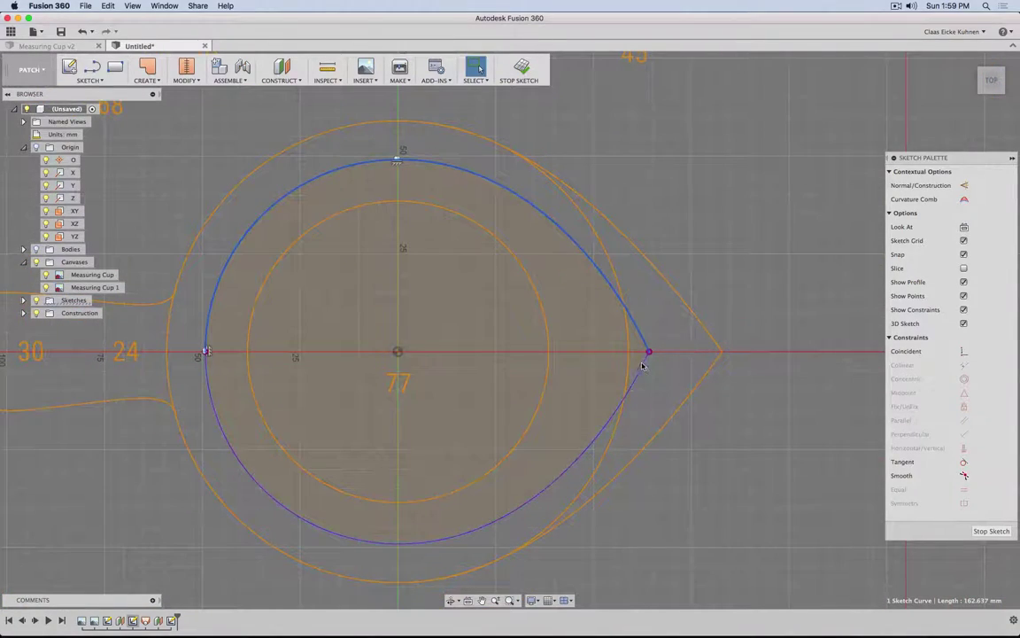
{"action": "scroll", "coordinate": [687, 366], "scroll_direction": "up", "scroll_amount": 6}
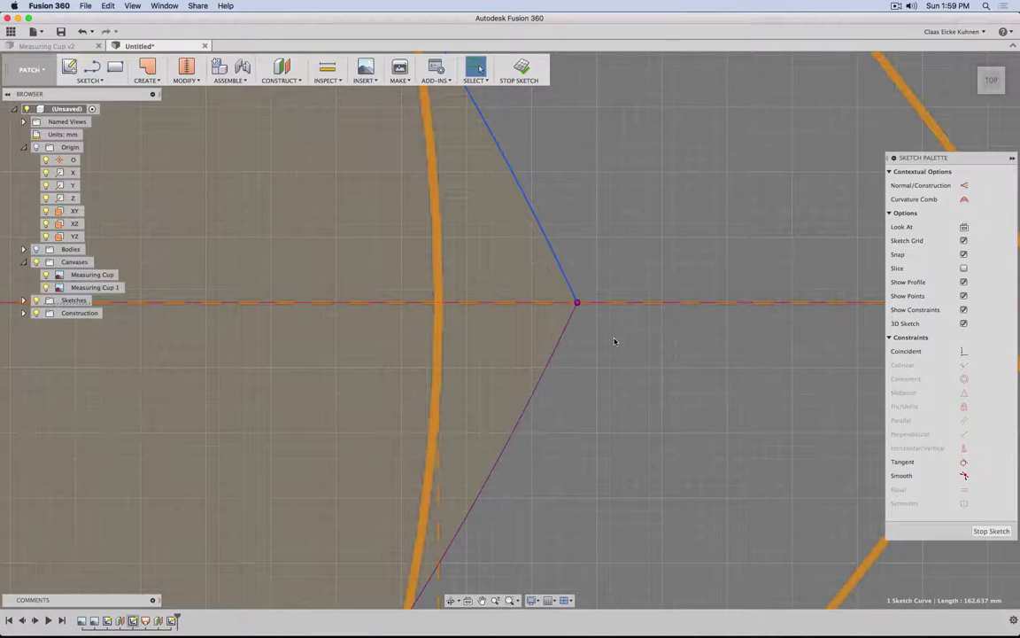
{"action": "key", "text": "l"}
{"action": "left_click", "coordinate": [596, 303]}
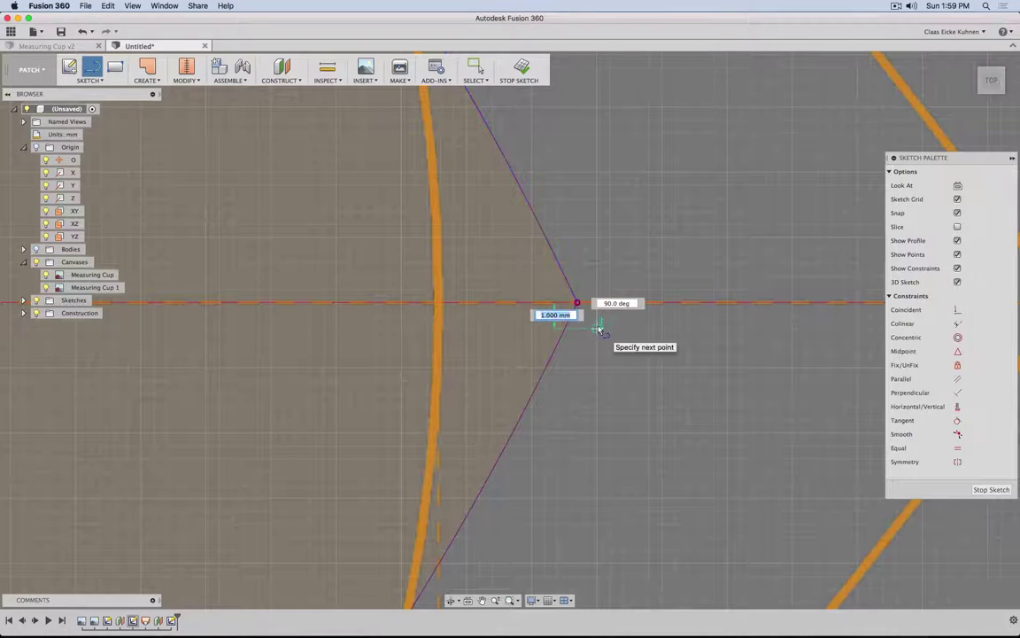
{"action": "left_click", "coordinate": [595, 329]}
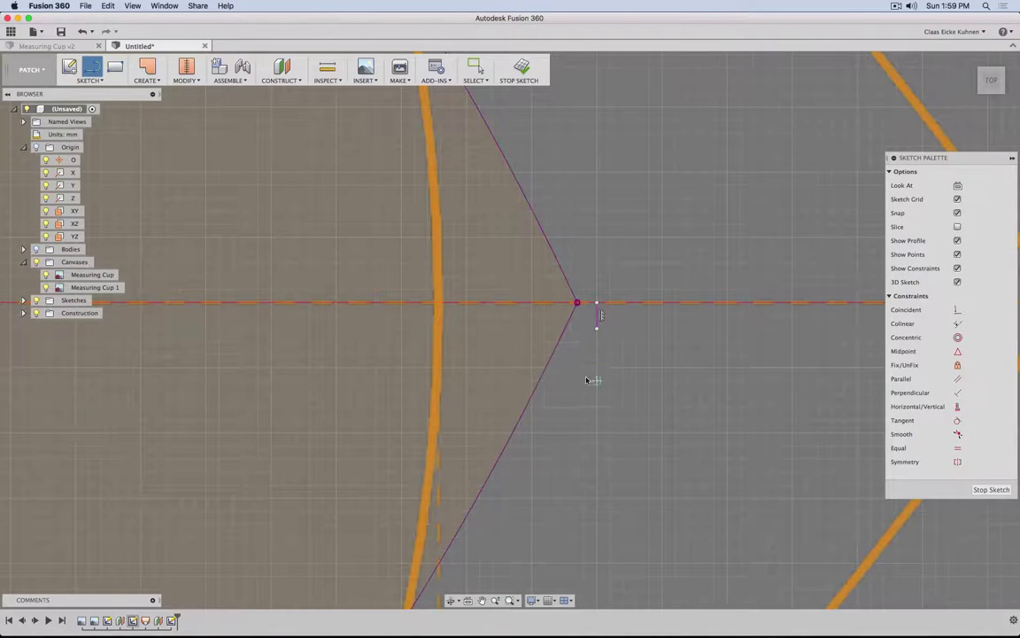
{"action": "key", "text": "Escape"}
- Delete both halves of the intersection curve, keeping the three marker lines
{"action": "left_click", "coordinate": [569, 326]}
{"action": "key", "text": "Delete"}
{"action": "left_click", "coordinate": [569, 284]}
{"action": "key", "text": "Delete"}
{"action": "scroll", "coordinate": [531, 408], "scroll_direction": "down", "scroll_amount": 3}
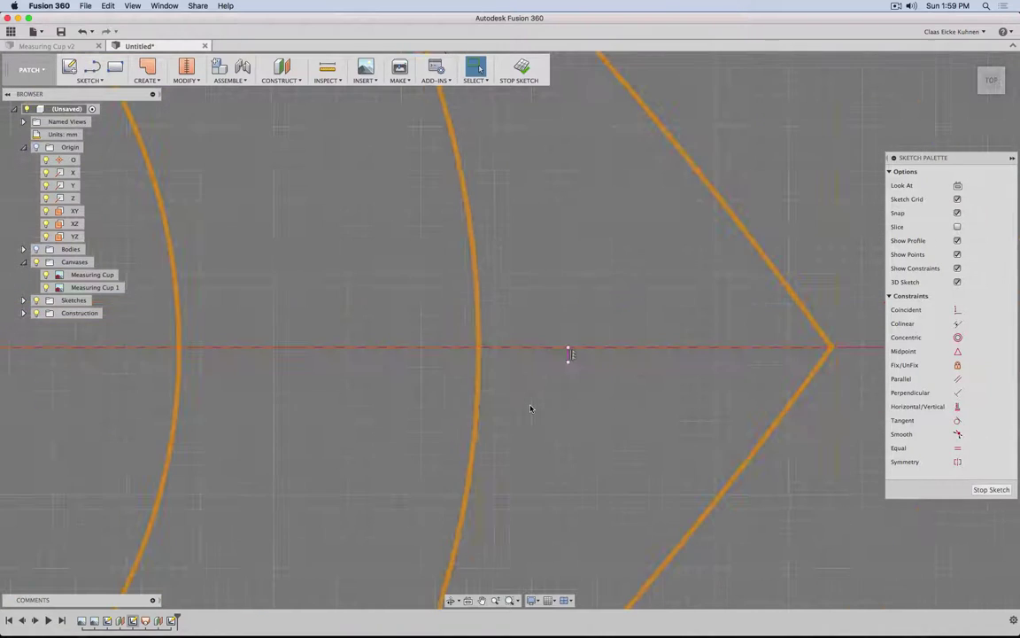
{"action": "scroll", "coordinate": [530, 408], "scroll_direction": "down", "scroll_amount": 5}
{"action": "middle_click_drag", "start_coordinate": [360, 337], "coordinate": [487, 308]}
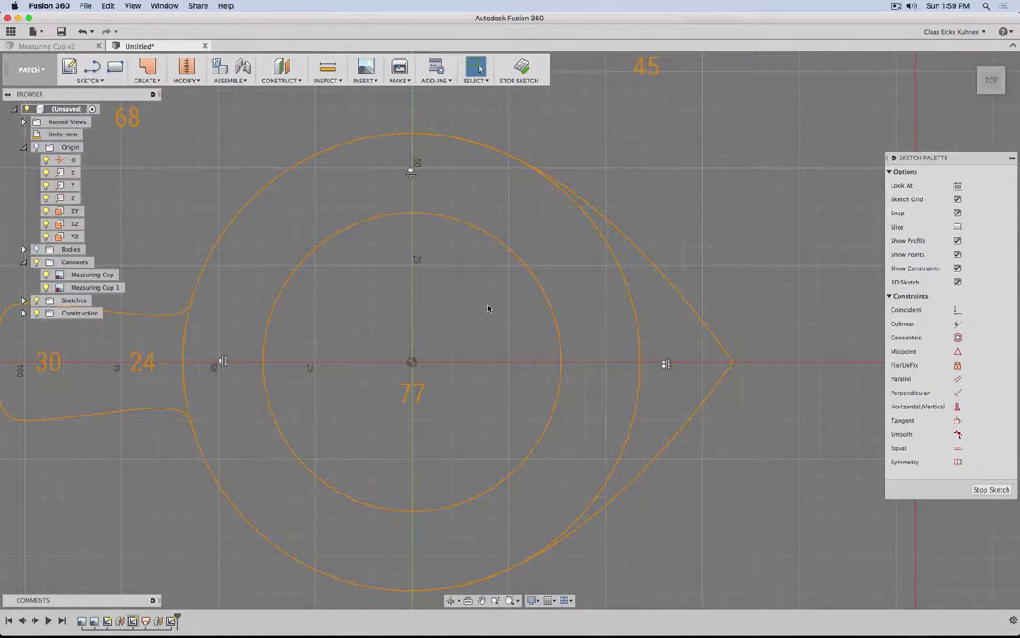
- Draw a 3-point arc around the origin inside the cup outline, bulging toward the handle and open toward the spout
{"action": "left_click", "coordinate": [88, 80]}
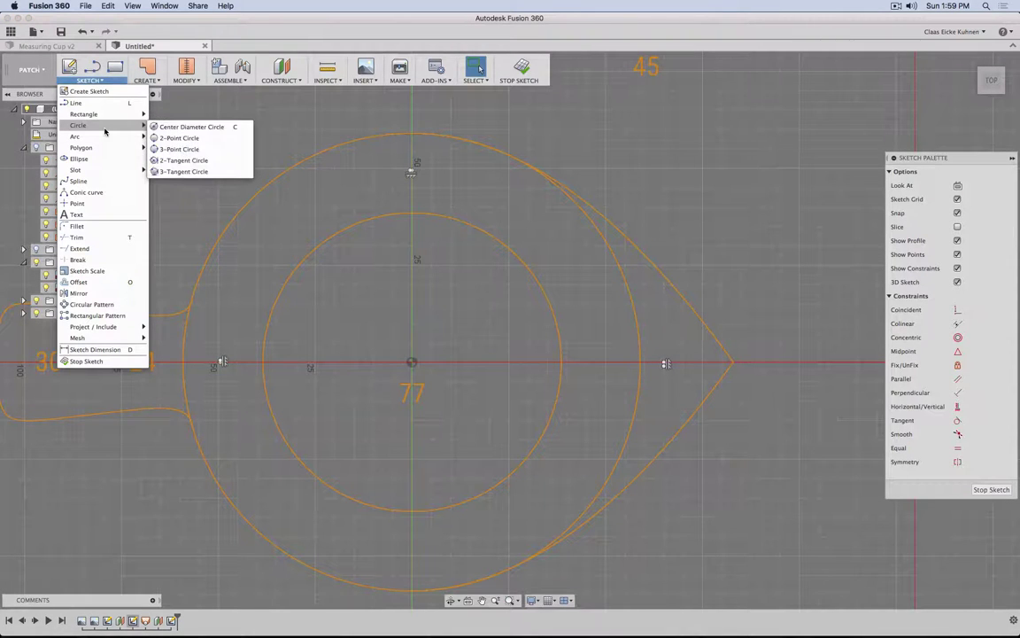
{"action": "mouse_move", "coordinate": [98, 142]}
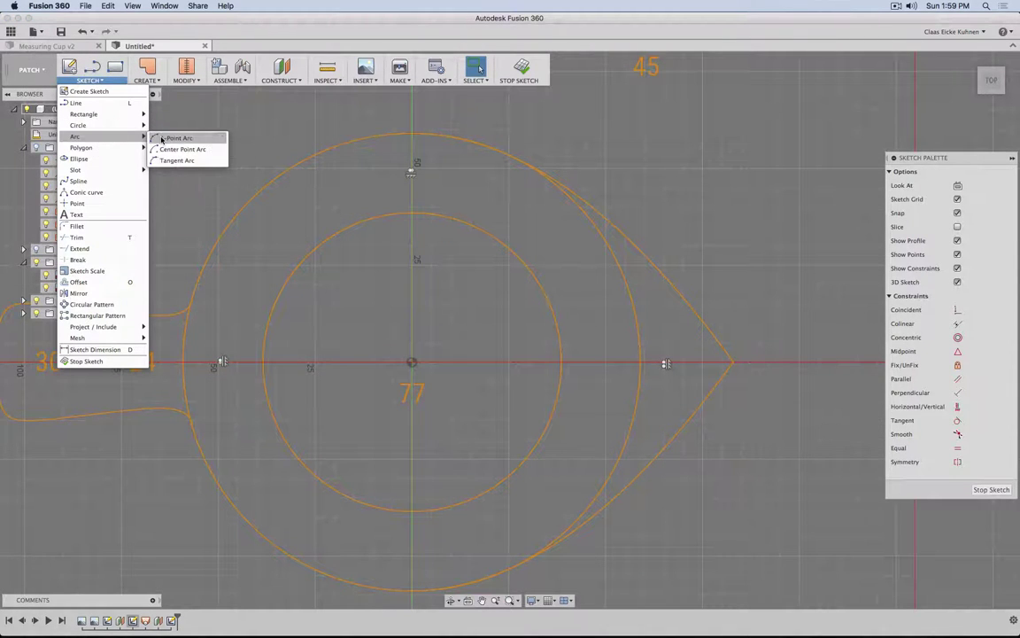
{"action": "left_click", "coordinate": [179, 149]}
{"action": "left_click", "coordinate": [432, 188]}
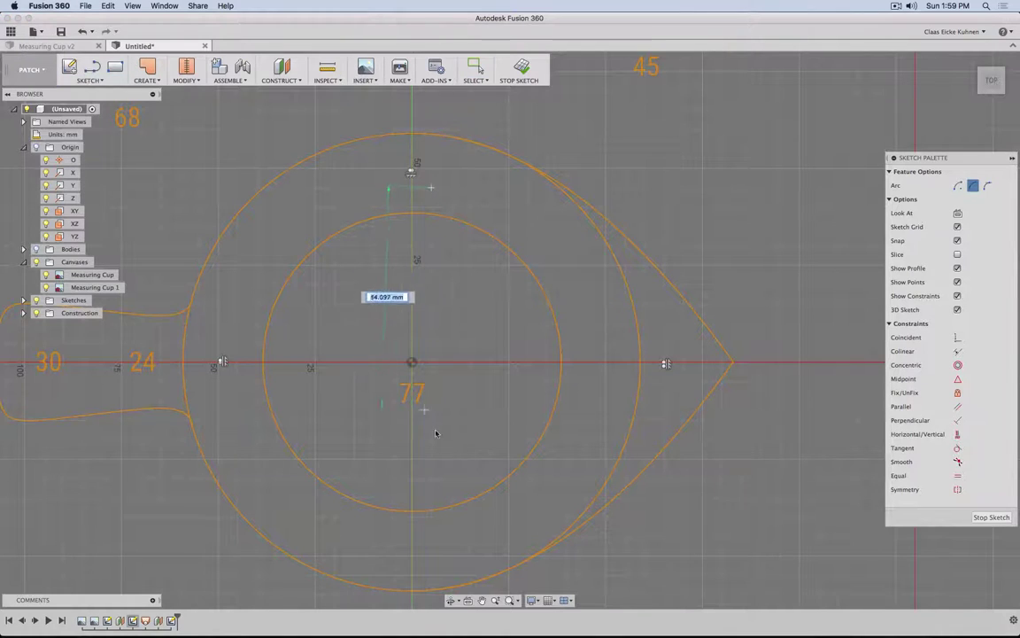
{"action": "left_click", "coordinate": [431, 458]}
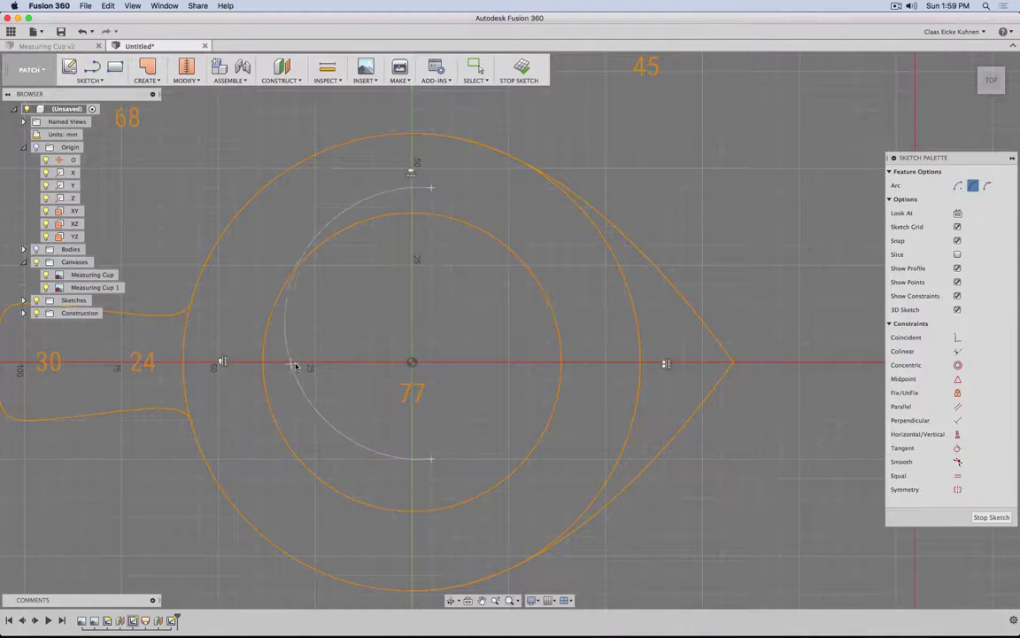
{"action": "left_click", "coordinate": [297, 365]}
{"action": "key", "text": "Escape"}
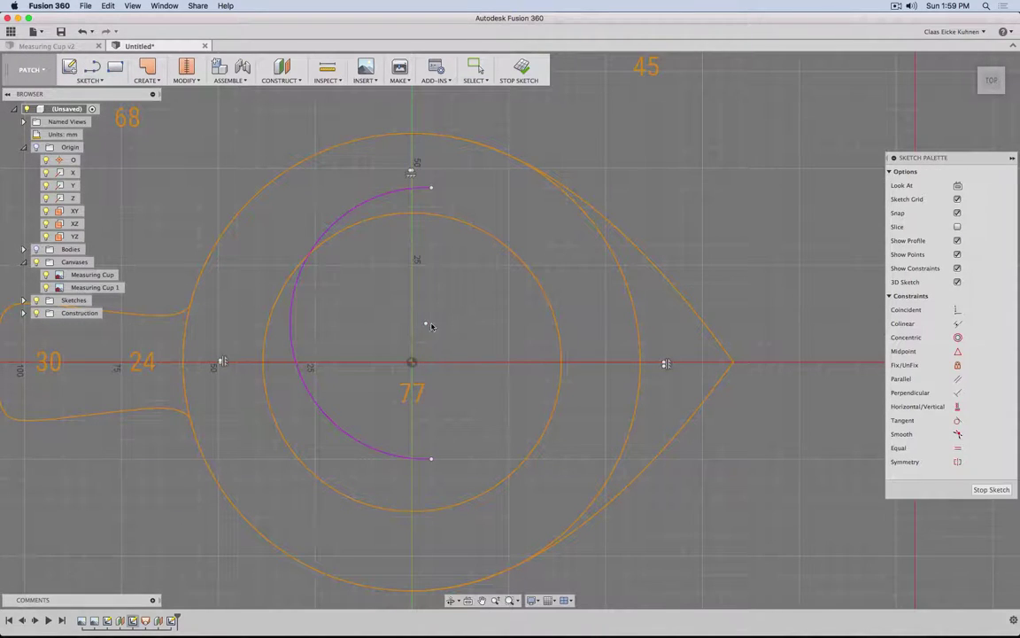
- Move the arc's centre onto the X axis and constrain both arc endpoints vertically to the centre
{"action": "left_click_drag", "start_coordinate": [426, 323], "coordinate": [431, 362]}
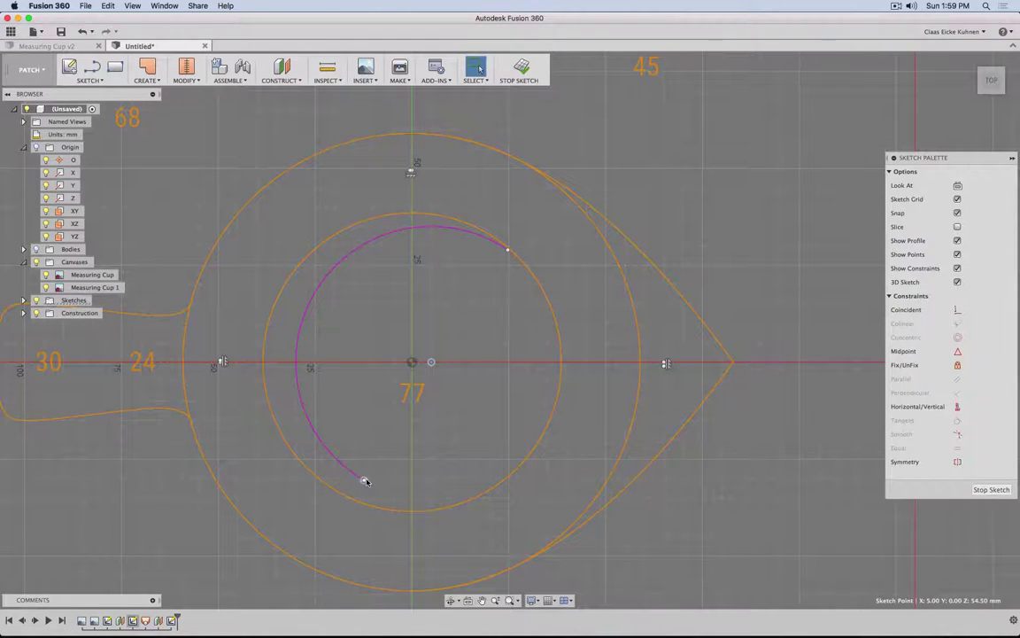
{"action": "left_click_drag", "start_coordinate": [364, 479], "coordinate": [431, 497]}
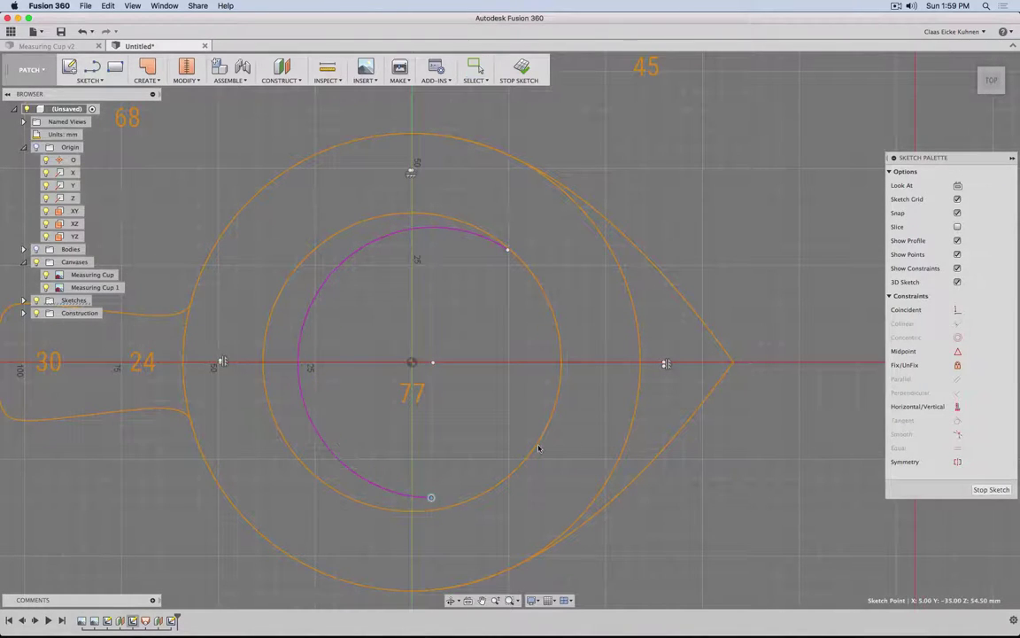
{"action": "left_click", "coordinate": [946, 410]}
{"action": "left_click", "coordinate": [433, 362]}
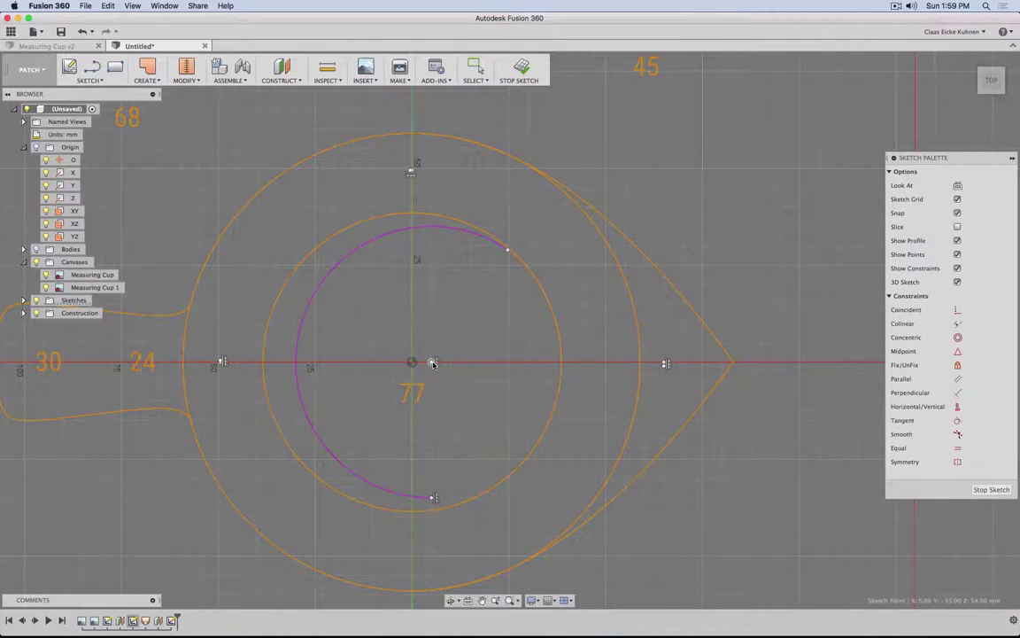
{"action": "left_click", "coordinate": [958, 407]}
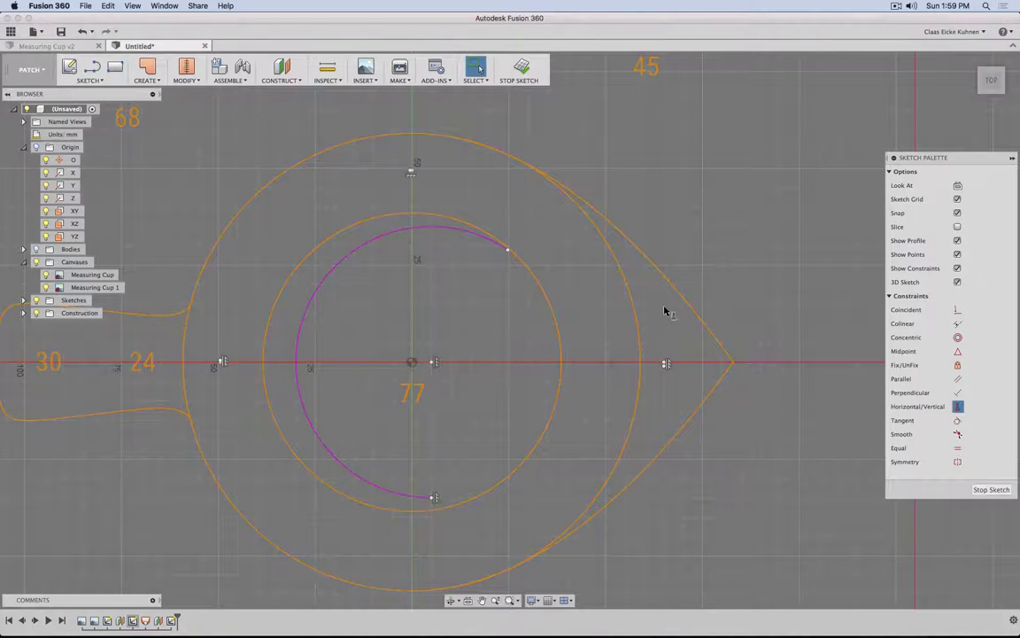
{"action": "left_click", "coordinate": [508, 250]}
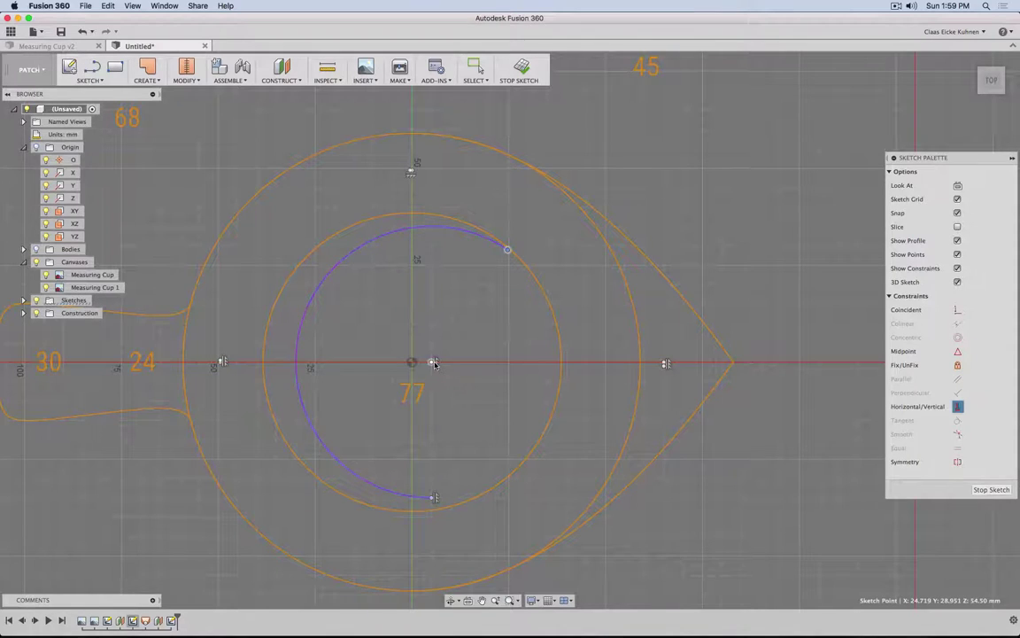
{"action": "left_click", "coordinate": [433, 362]}
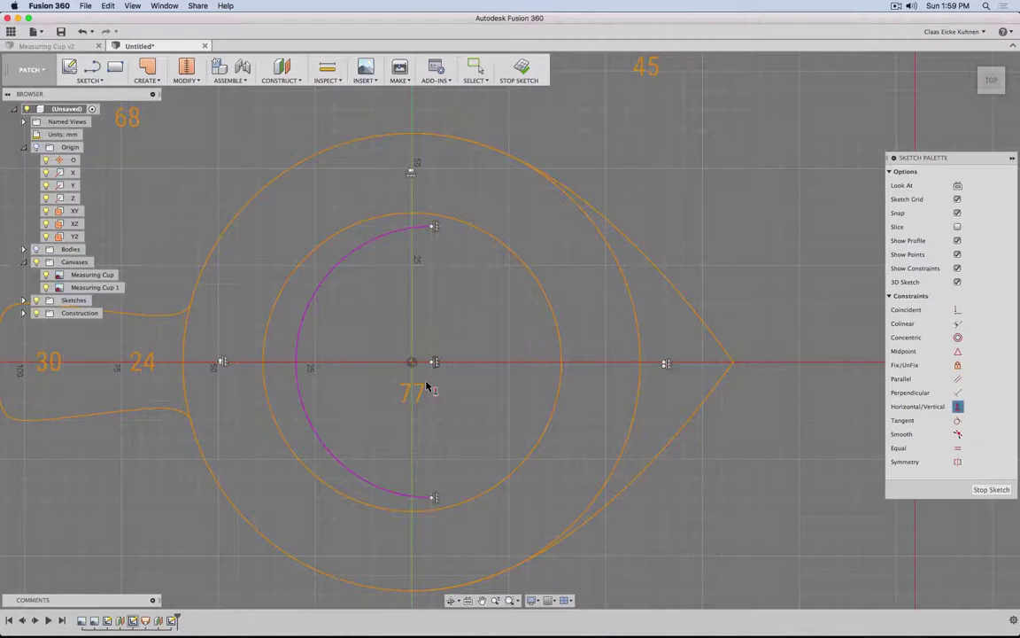
- Constrain the arc's centre horizontally to the origin and shift it slightly along the X axis toward the origin
{"action": "left_click", "coordinate": [413, 364]}
{"action": "left_click", "coordinate": [413, 364]}
{"action": "key", "text": "Escape"}
{"action": "mouse_move", "coordinate": [432, 364]}
{"action": "left_mouse_down"}
{"action": "mouse_move", "coordinate": [474, 366]}
{"action": "mouse_move", "coordinate": [428, 366]}
{"action": "left_mouse_up"}
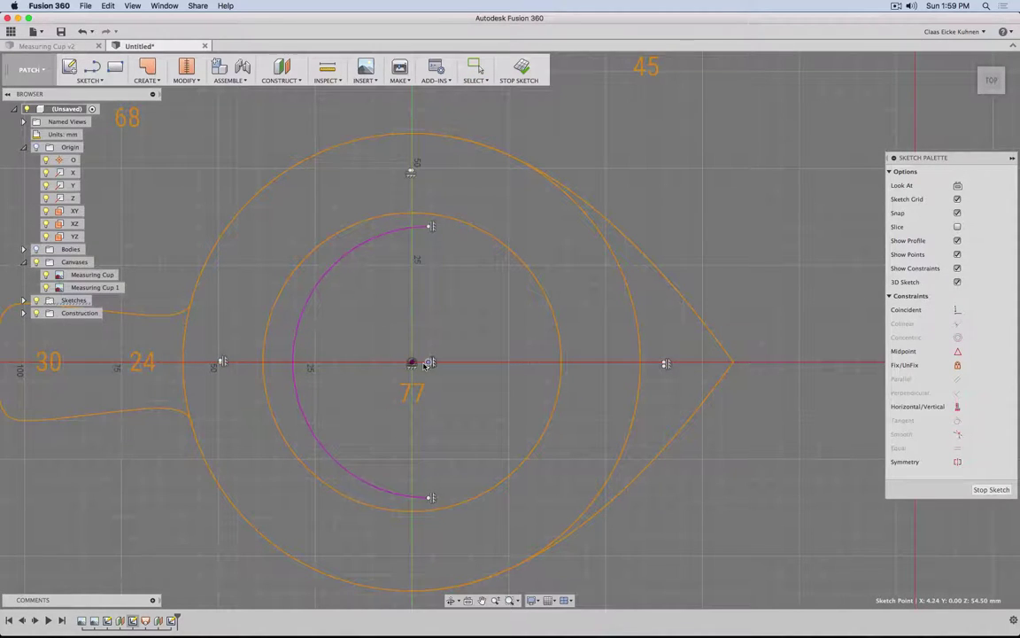
- Dimension the horizontal distance between the origin and the arc's centre as 2 mm
{"action": "scroll", "coordinate": [425, 364], "scroll_direction": "up", "scroll_amount": 5}
{"action": "key", "text": "d"}
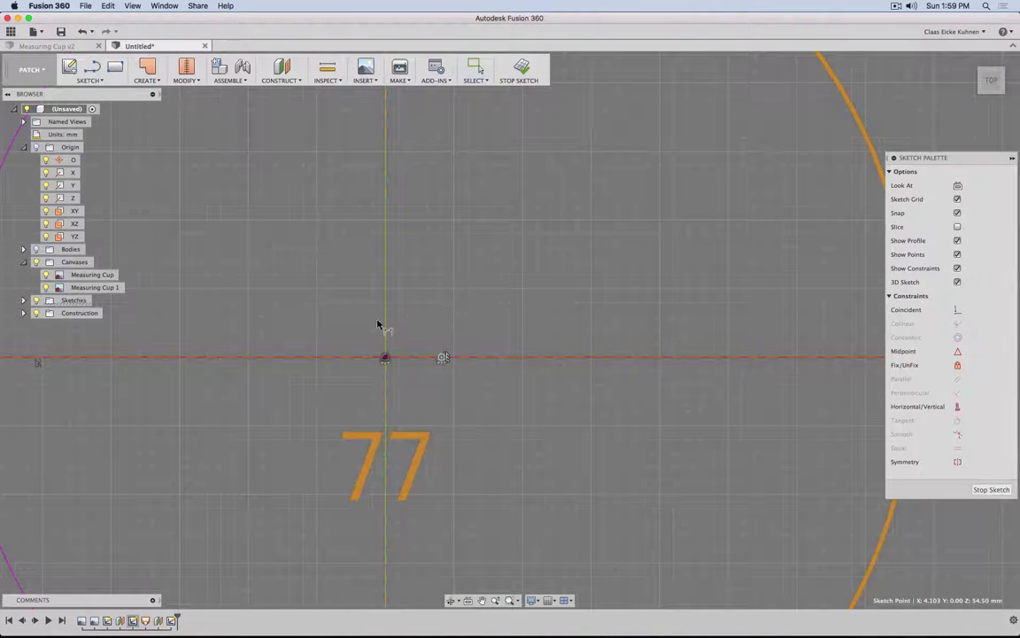
{"action": "left_click", "coordinate": [385, 357]}
{"action": "left_click", "coordinate": [432, 302]}
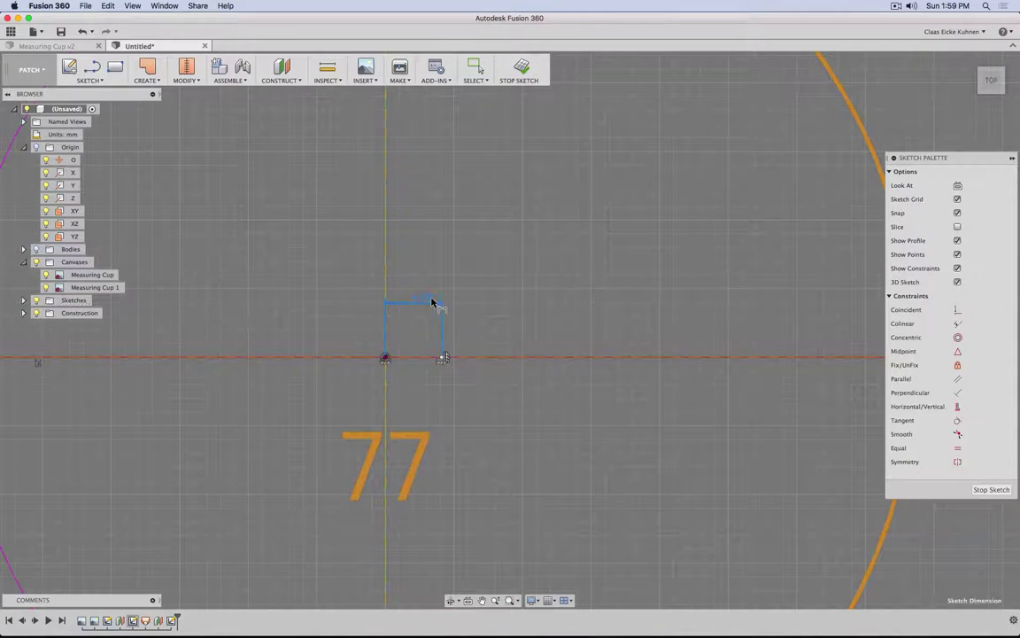
{"action": "type", "text": "2"}
{"action": "key", "text": "Return"}
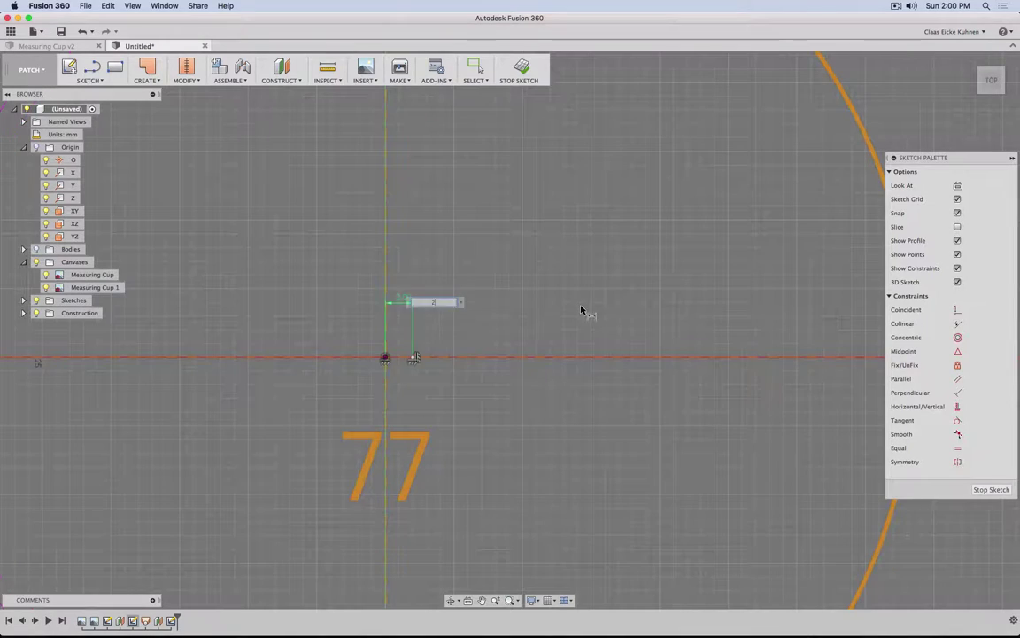
- Enlarge the arc to a radius of about 48 mm by moving its upper endpoint to the horizontal marker line
{"action": "scroll", "coordinate": [455, 322], "scroll_direction": "down", "scroll_amount": 5}
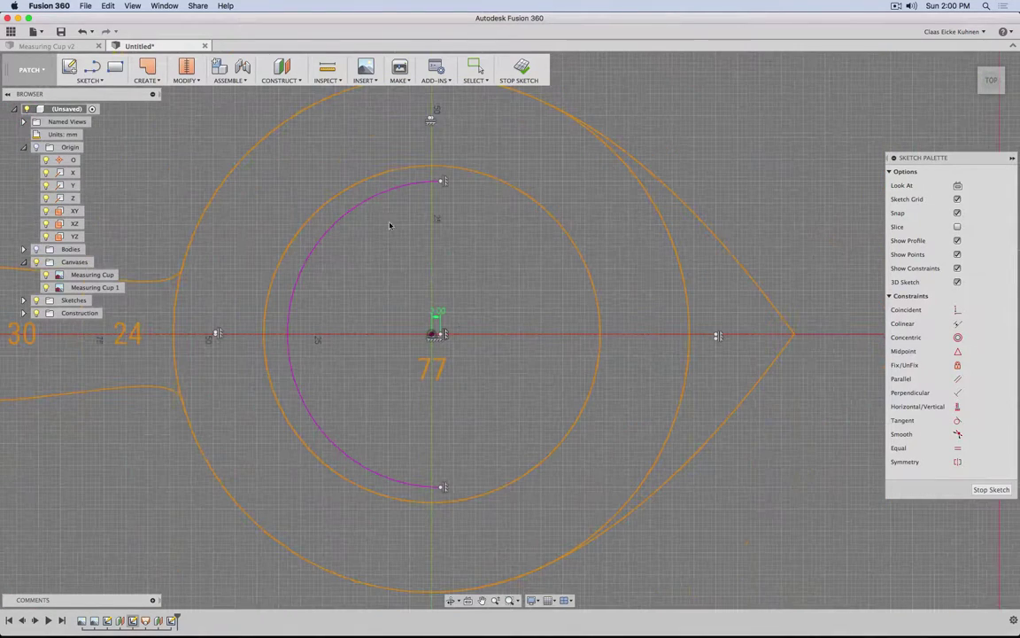
{"action": "key", "text": "Escape"}
{"action": "left_click_drag", "start_coordinate": [441, 182], "coordinate": [442, 119]}
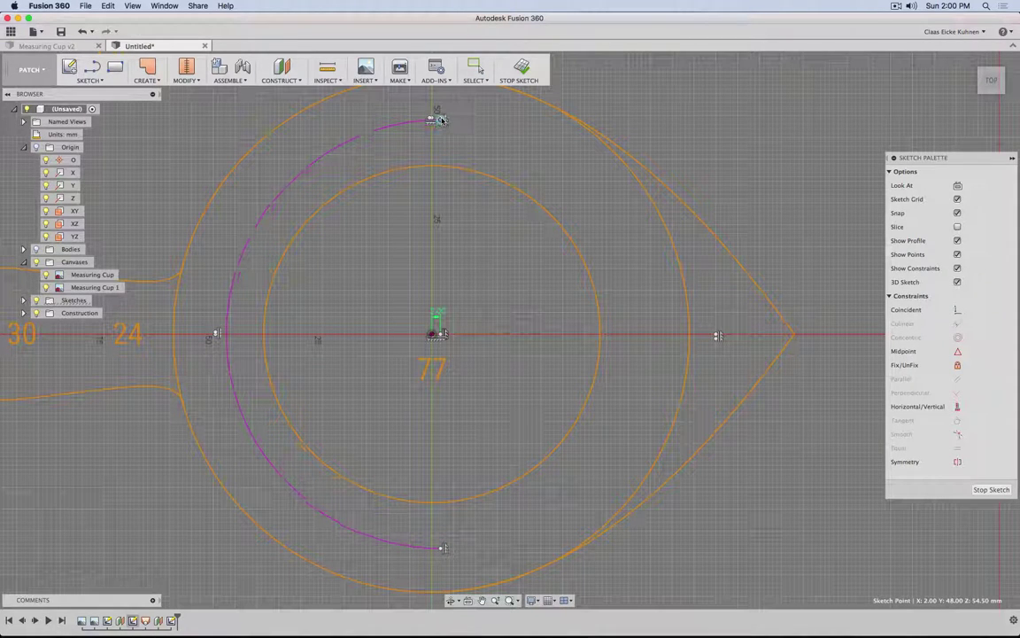
- Enlarge the arc to a radius of about 51 mm by moving its upper endpoint until it reaches the handle-side marker line
{"action": "scroll", "coordinate": [440, 121], "scroll_direction": "up", "scroll_amount": 5}
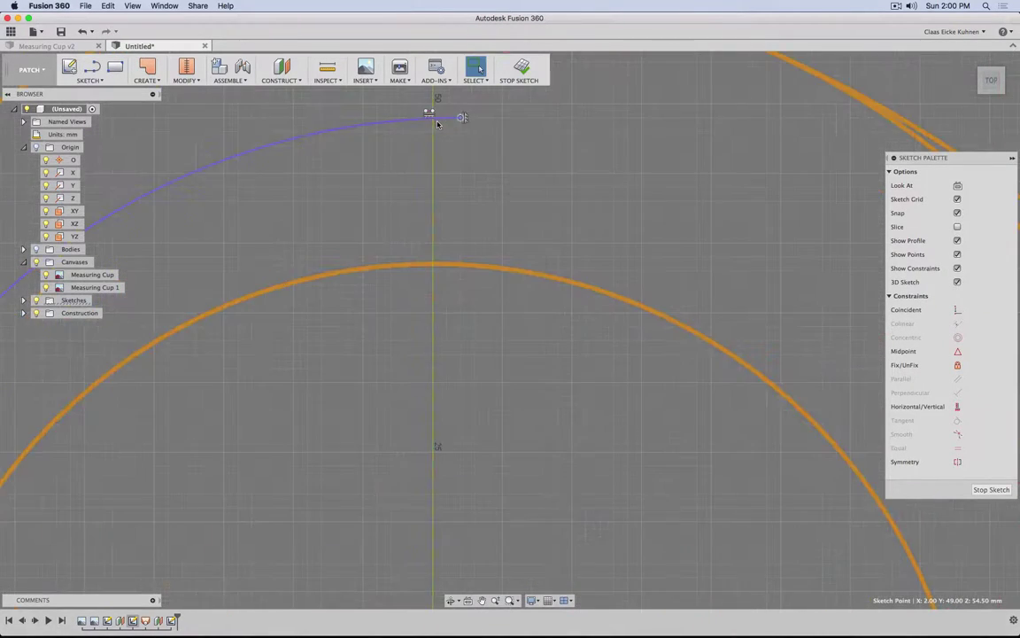
{"action": "scroll", "coordinate": [434, 116], "scroll_direction": "up", "scroll_amount": 3}
{"action": "scroll", "coordinate": [416, 204], "scroll_direction": "down", "scroll_amount": 8}
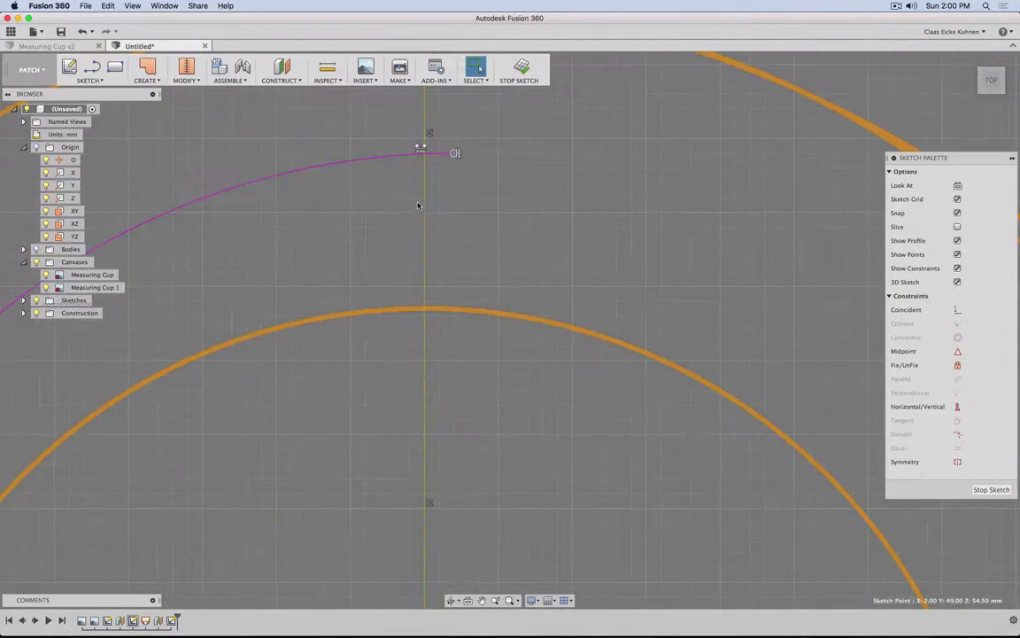
{"action": "scroll", "coordinate": [288, 401], "scroll_direction": "up", "scroll_amount": 3}
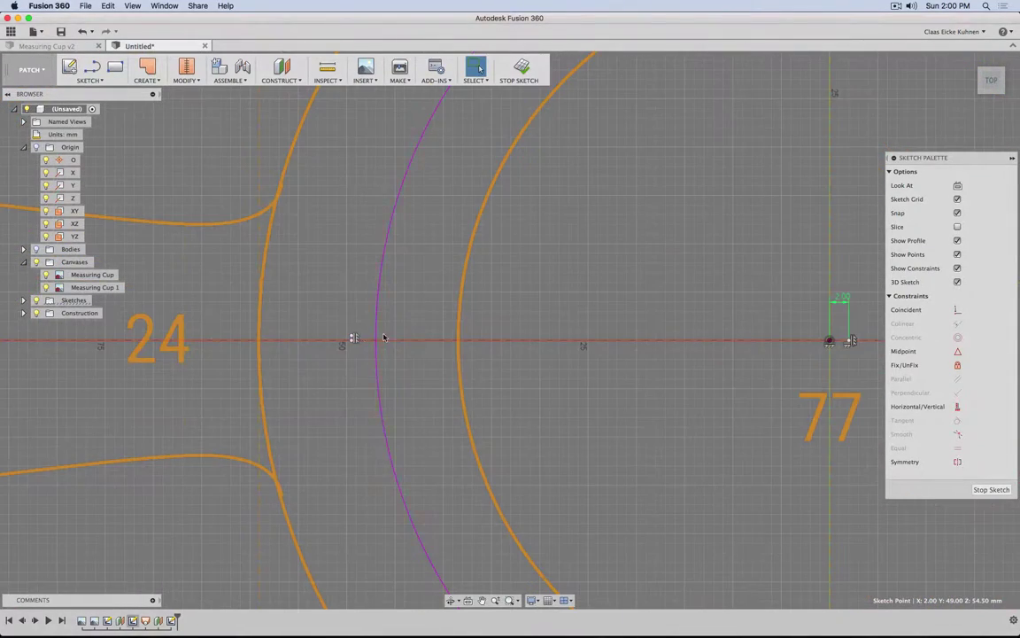
{"action": "scroll", "coordinate": [422, 360], "scroll_direction": "down", "scroll_amount": 3}
{"action": "middle_click_drag", "start_coordinate": [523, 241], "coordinate": [390, 390]}
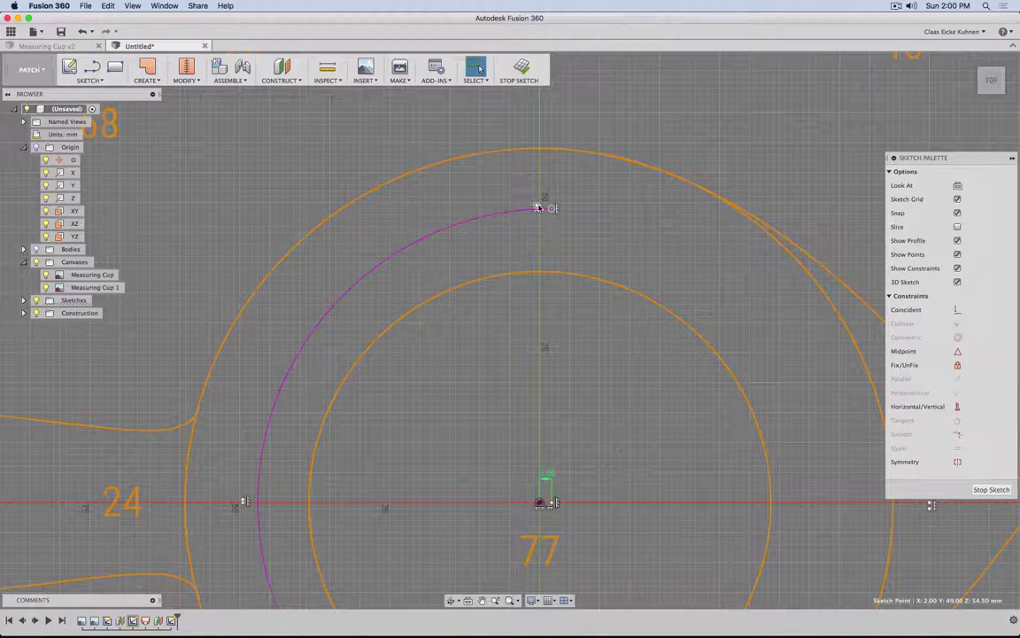
{"action": "left_click_drag", "start_coordinate": [552, 207], "coordinate": [552, 196]}
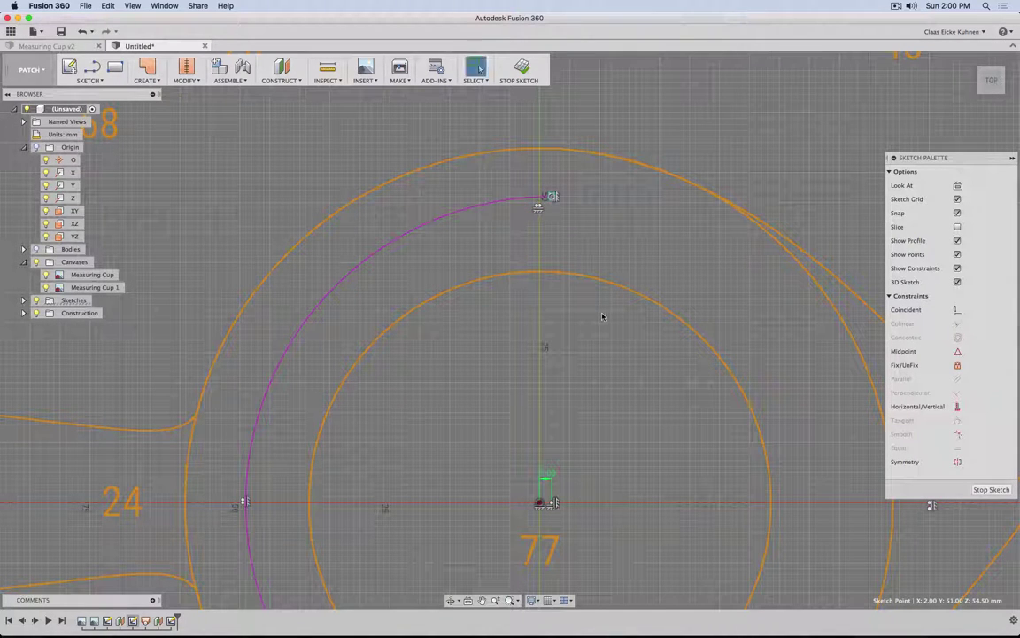
- Try a 3 mm distance between the origin and the arc's centre, and set it back to 2 mm
{"action": "middle_click_drag", "start_coordinate": [625, 407], "coordinate": [550, 251]}
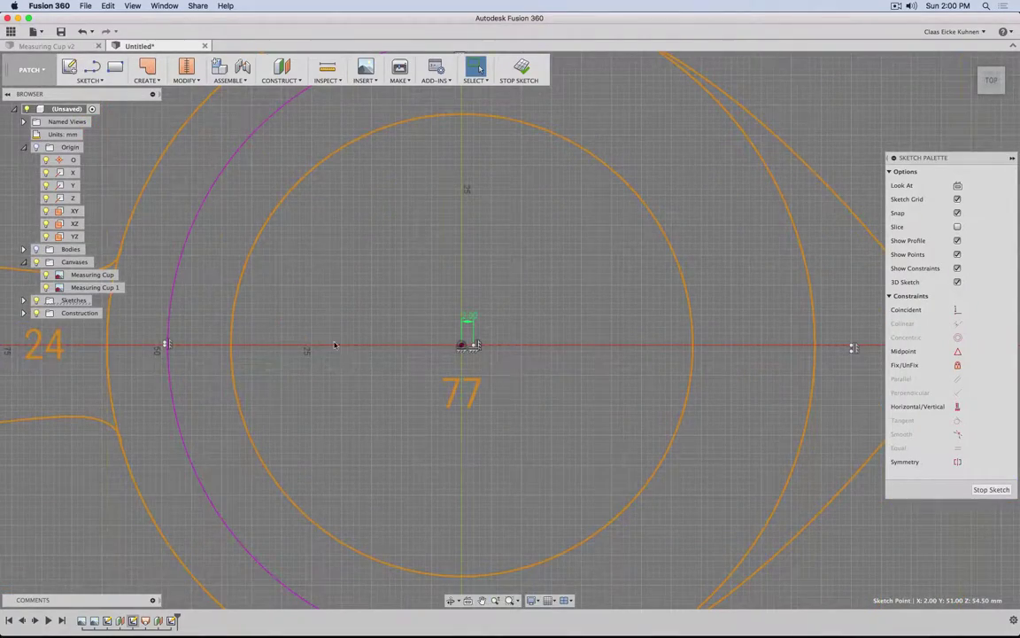
{"action": "mouse_move", "coordinate": [335, 346]}
{"action": "middle_mouse_down"}
{"action": "mouse_move", "coordinate": [506, 449]}
{"action": "mouse_move", "coordinate": [501, 469]}
{"action": "middle_mouse_up"}
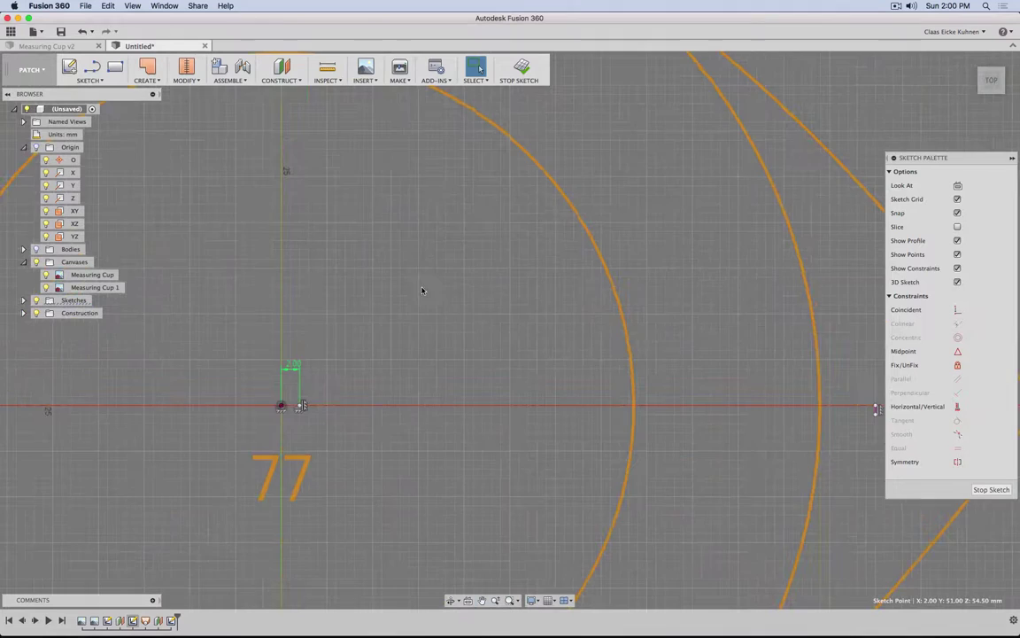
{"action": "scroll", "coordinate": [421, 291], "scroll_direction": "down", "scroll_amount": 5}
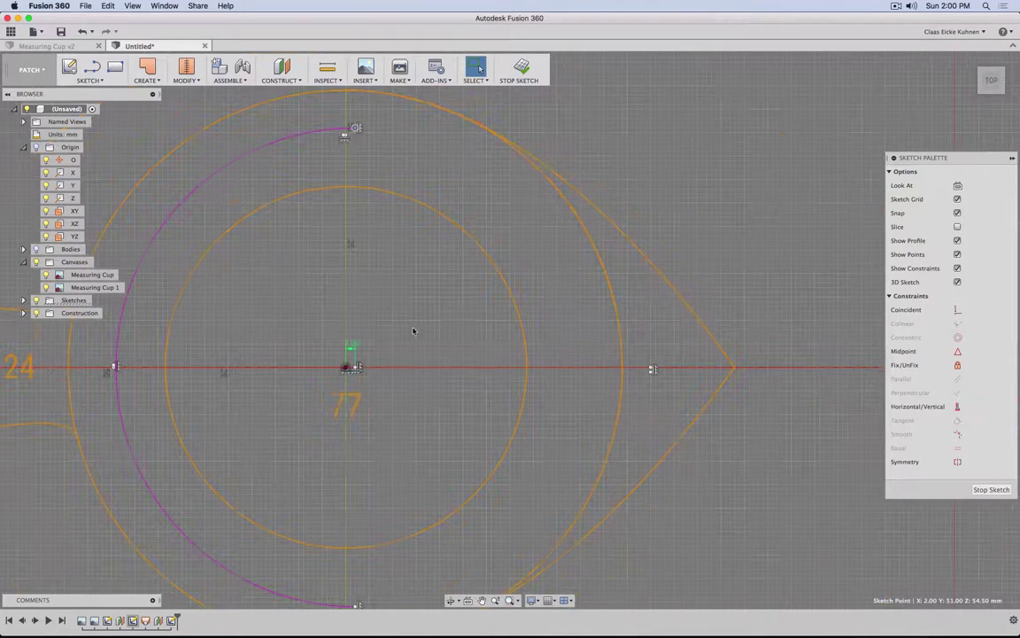
{"action": "double_click", "coordinate": [379, 340]}
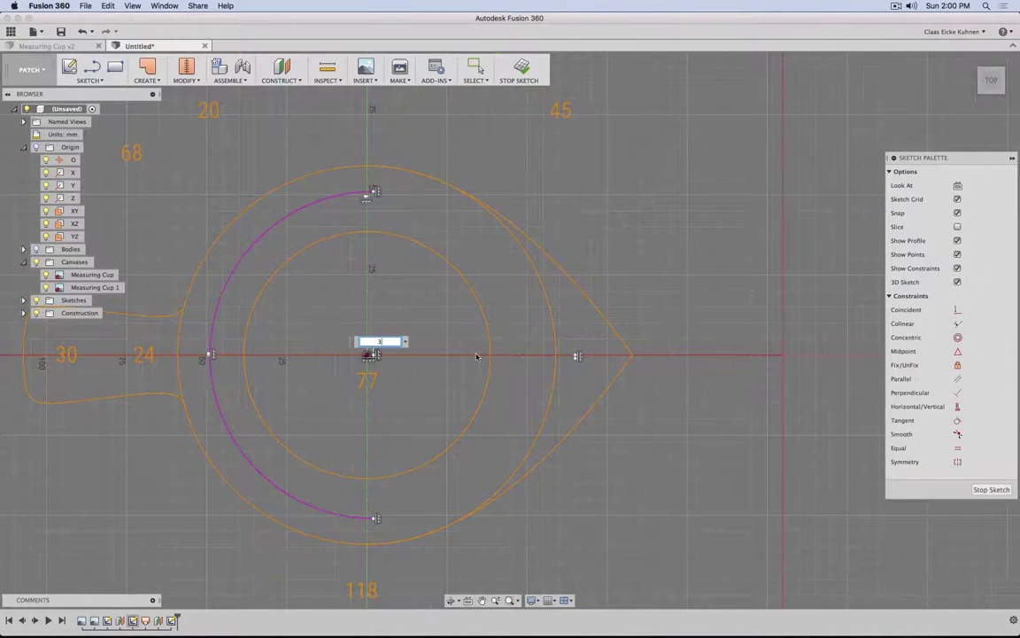
{"action": "type", "text": "3"}
{"action": "key", "text": "Return"}
{"action": "key", "text": "Escape"}
{"action": "double_click", "coordinate": [373, 339]}
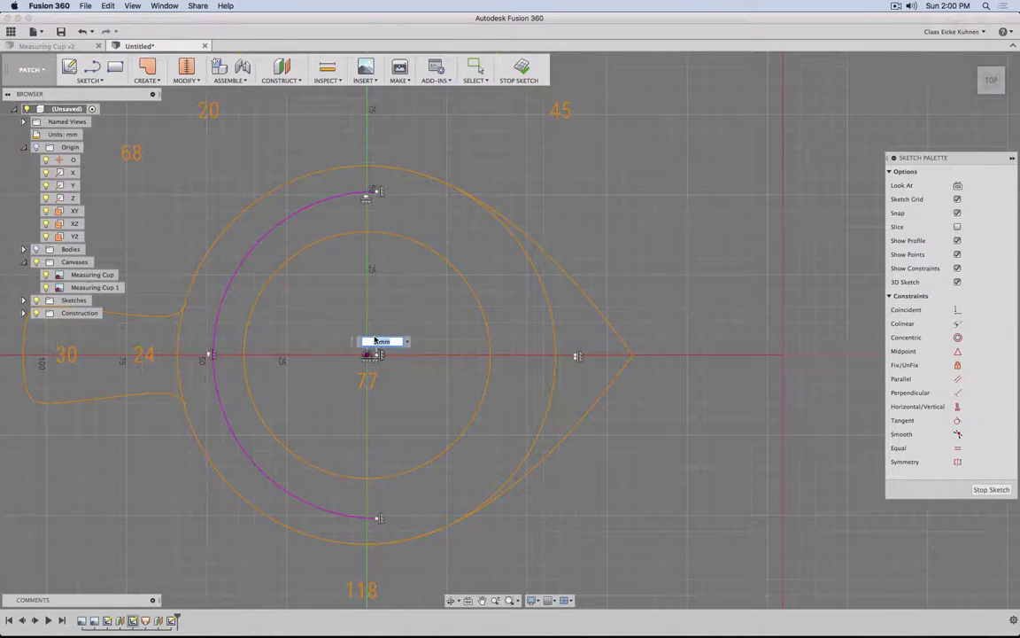
{"action": "key", "text": "Return"}
{"action": "key", "text": "Escape"}
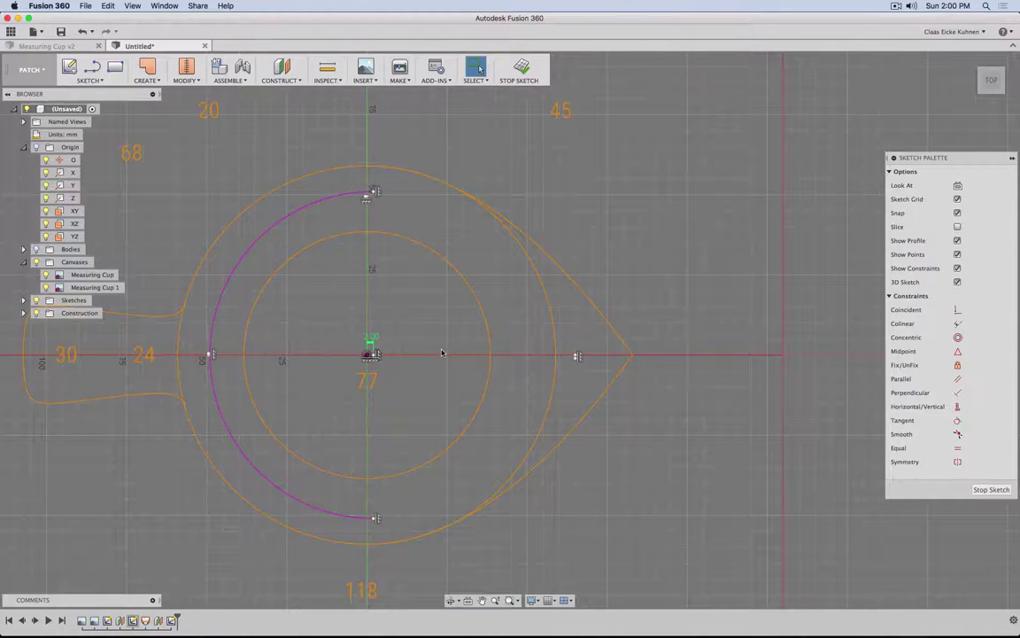
- Draw two splines from the arc's upper and lower endpoints that meet on the X axis about 70 mm from the origin
{"action": "key", "text": "s"}
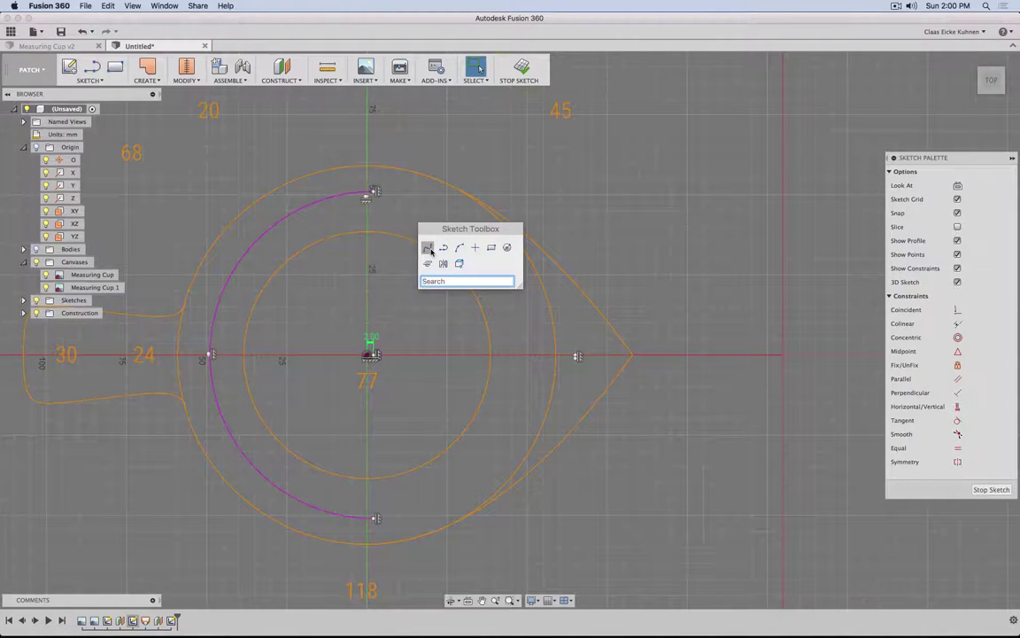
{"action": "left_click", "coordinate": [429, 249]}
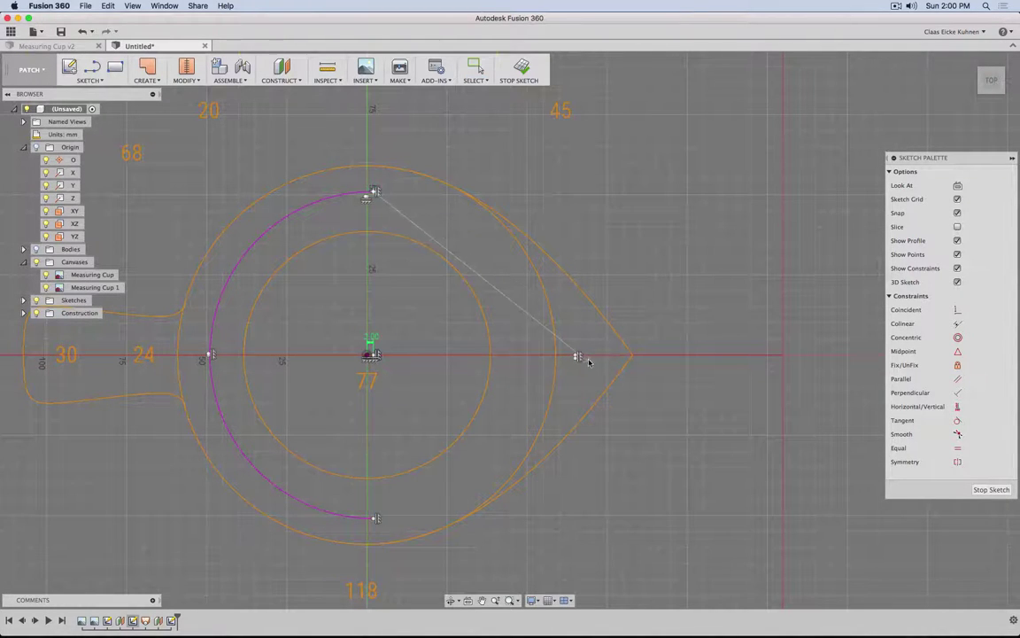
{"action": "left_click", "coordinate": [589, 358]}
{"action": "left_click", "coordinate": [391, 539]}
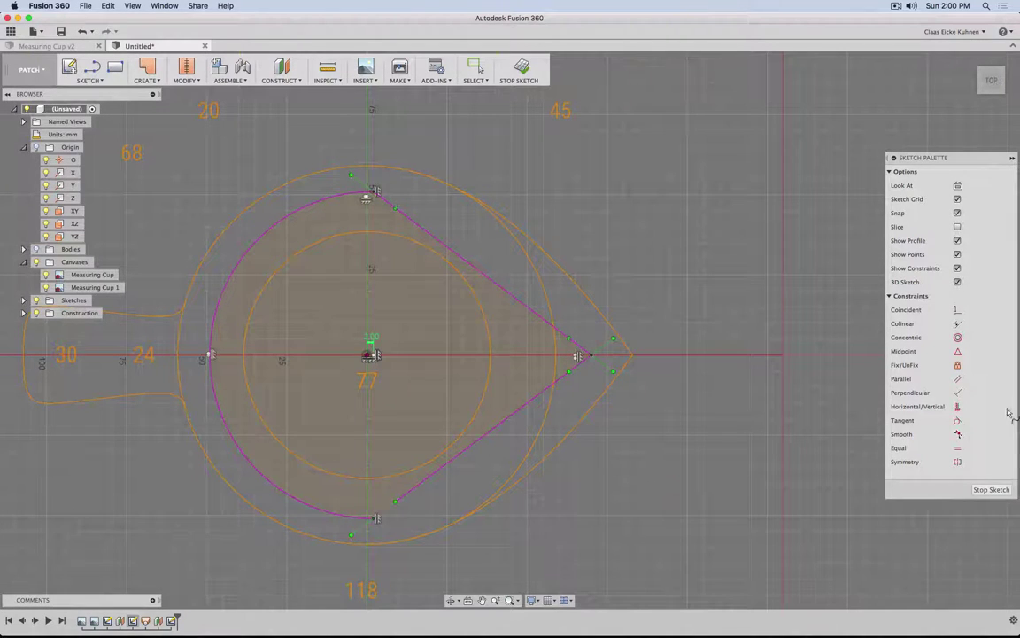
- Constrain the lower and upper splines tangent to the arc
{"action": "left_click", "coordinate": [428, 487]}
{"action": "left_click", "coordinate": [351, 521]}
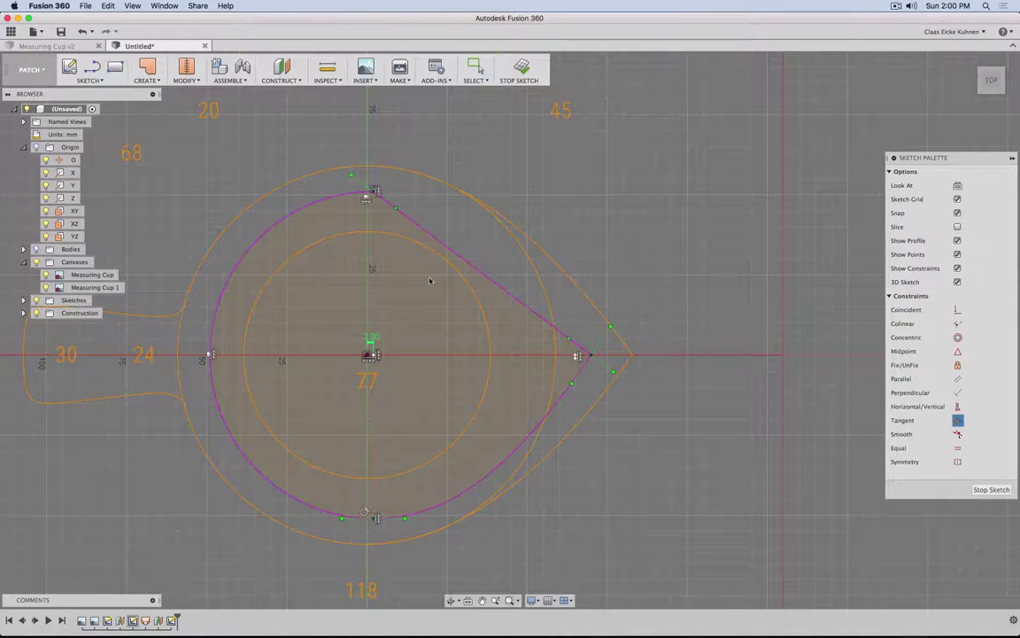
{"action": "left_click", "coordinate": [419, 230]}
{"action": "left_click", "coordinate": [345, 202]}
- Delete the short marker lines on the handle side, near the arc's upper end and beside the spout tip
{"action": "scroll", "coordinate": [187, 362], "scroll_direction": "up", "scroll_amount": 4}
{"action": "scroll", "coordinate": [186, 362], "scroll_direction": "up", "scroll_amount": 5}
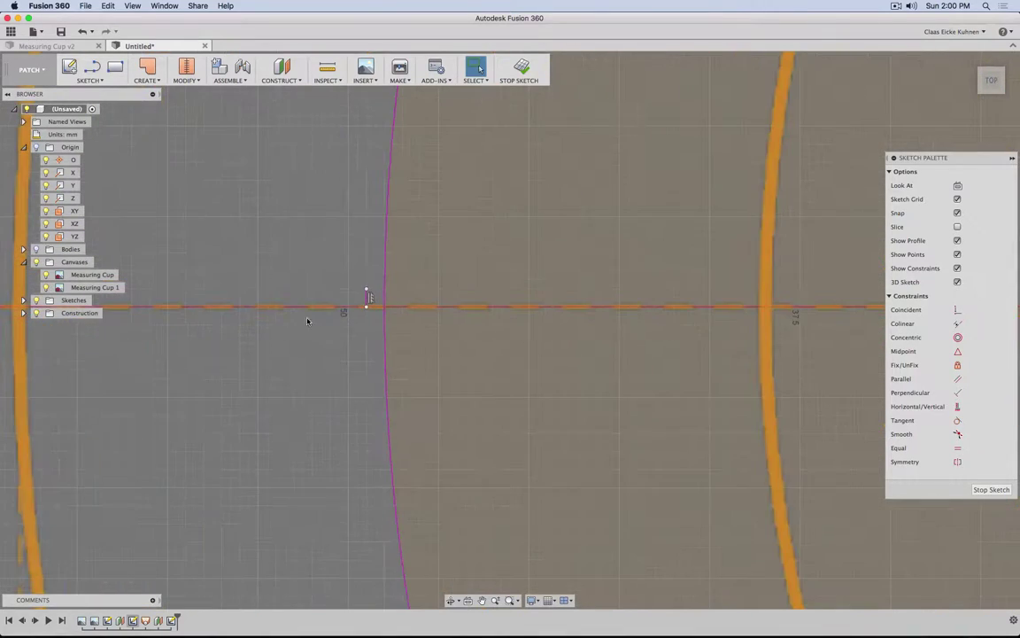
{"action": "left_click", "coordinate": [366, 297]}
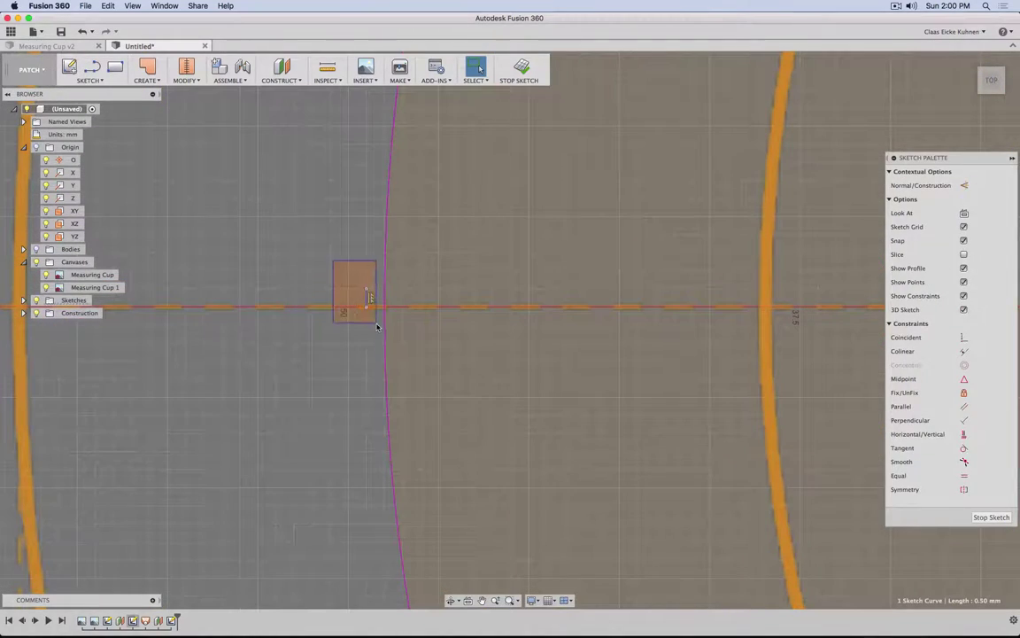
{"action": "left_click_drag", "start_coordinate": [377, 327], "coordinate": [378, 330]}
{"action": "key", "text": "Delete"}
{"action": "scroll", "coordinate": [385, 364], "scroll_direction": "down", "scroll_amount": 6}
{"action": "middle_click_drag", "start_coordinate": [496, 390], "coordinate": [344, 547]}
{"action": "scroll", "coordinate": [614, 251], "scroll_direction": "up", "scroll_amount": 1}
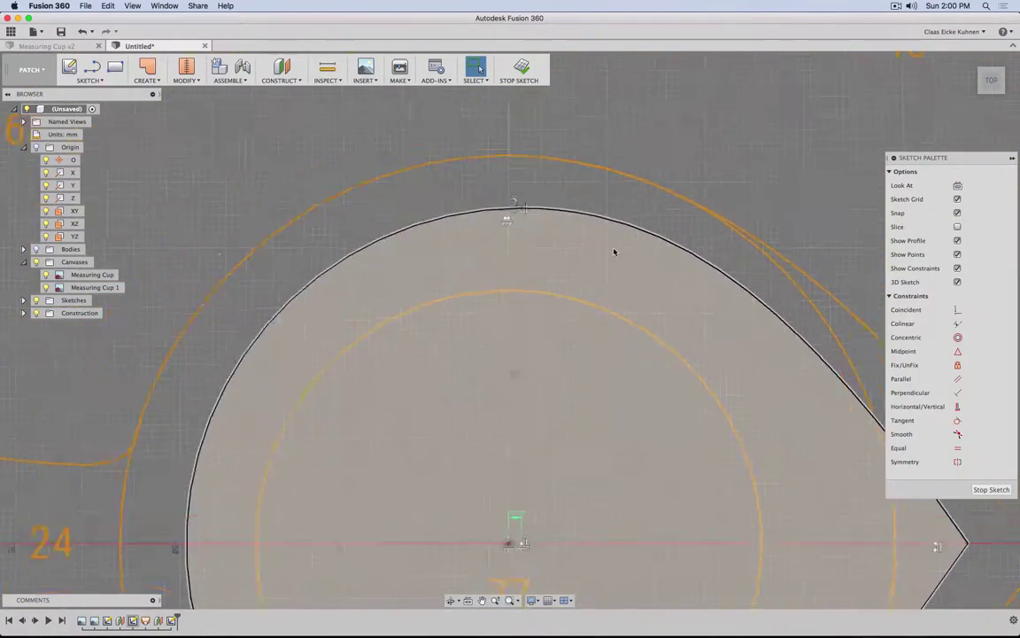
{"action": "scroll", "coordinate": [549, 226], "scroll_direction": "up", "scroll_amount": 3}
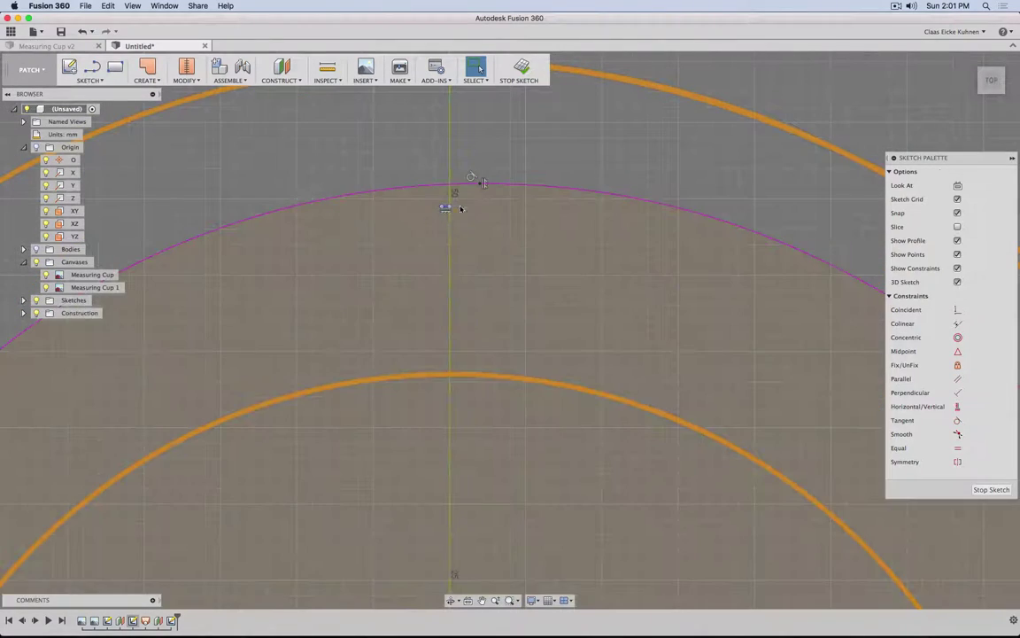
{"action": "scroll", "coordinate": [523, 339], "scroll_direction": "down", "scroll_amount": 3}
{"action": "middle_click_drag", "start_coordinate": [821, 579], "coordinate": [426, 275]}
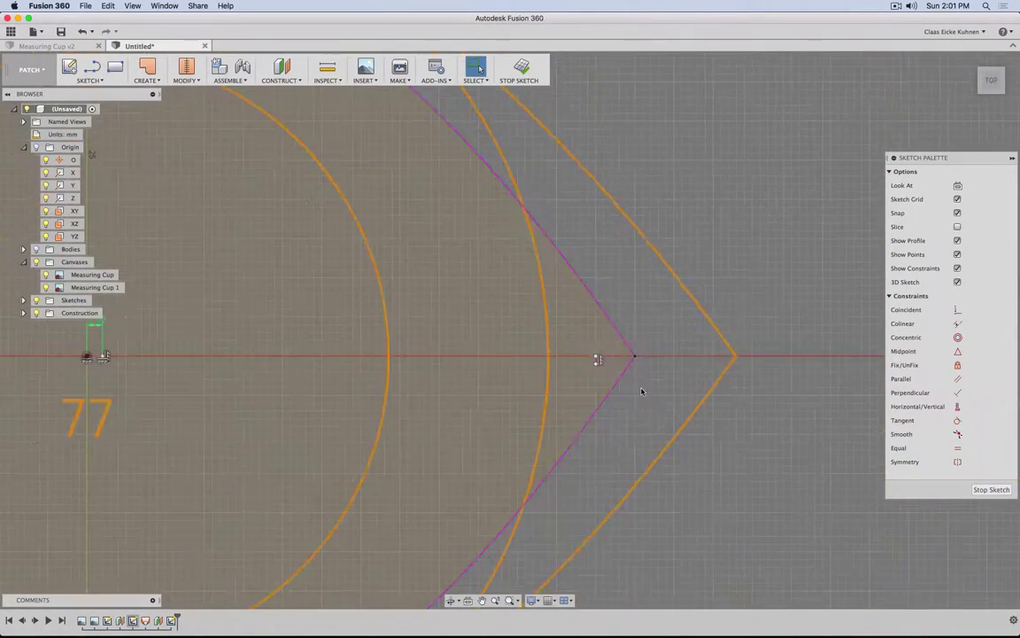
{"action": "scroll", "coordinate": [585, 390], "scroll_direction": "down", "scroll_amount": 3}
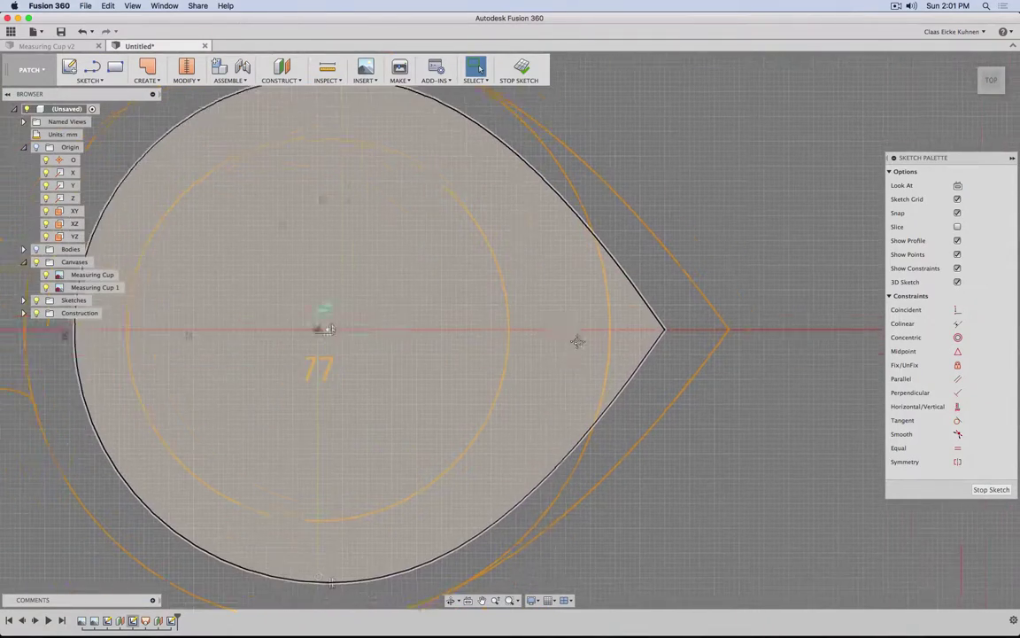
{"action": "middle_click_drag", "start_coordinate": [577, 342], "coordinate": [599, 328]}
- Dimension the horizontal distance from the origin to the spout tip and the arc's radius, and finish the sketch
{"action": "key", "text": "d"}
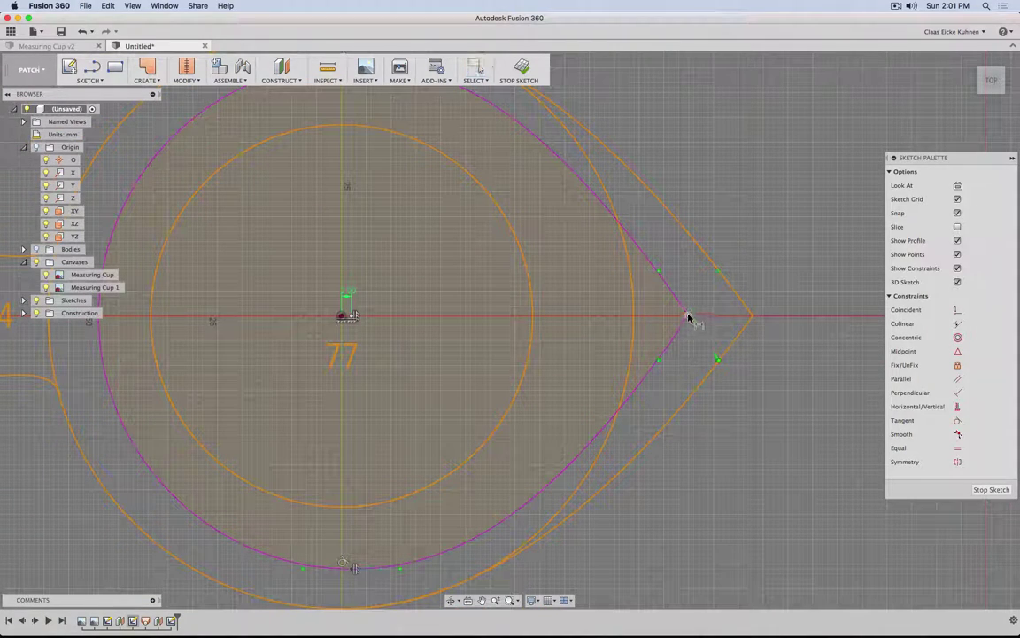
{"action": "left_click", "coordinate": [689, 316]}
{"action": "left_click", "coordinate": [344, 317]}
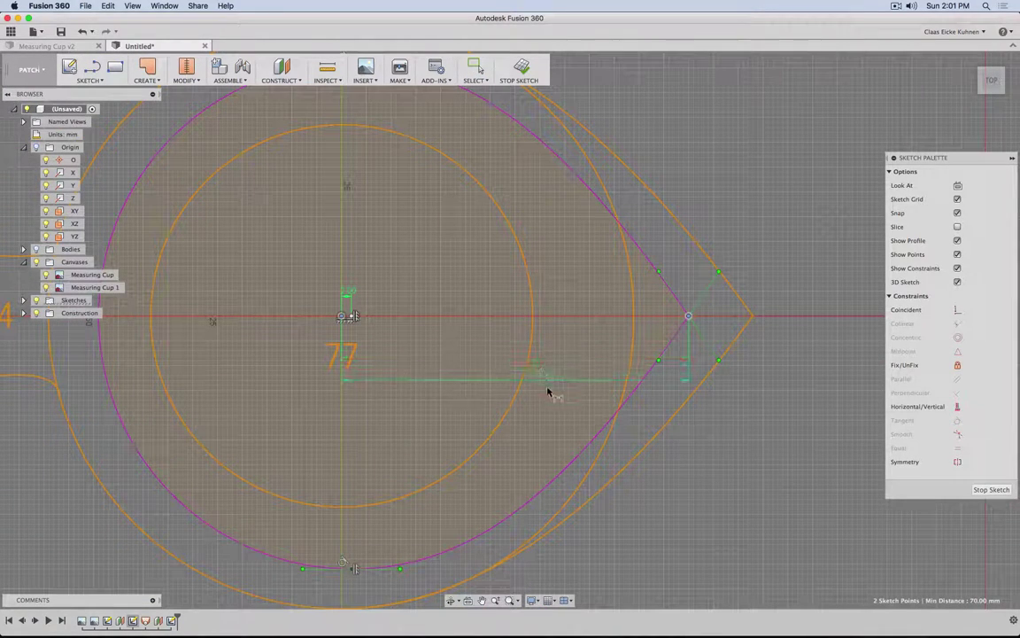
{"action": "scroll", "coordinate": [536, 434], "scroll_direction": "down", "scroll_amount": 3}
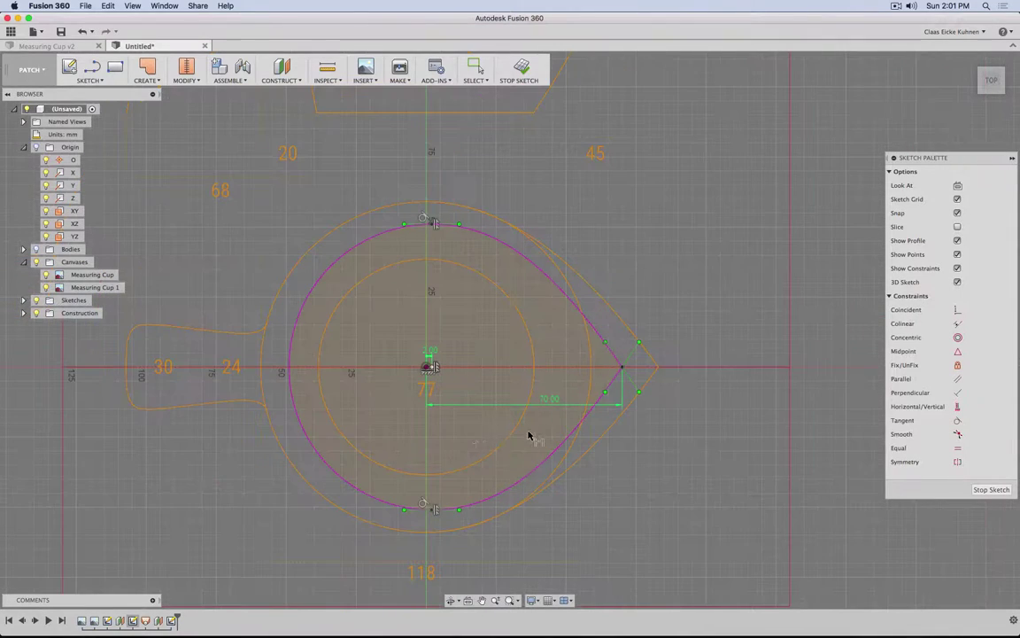
{"action": "left_click", "coordinate": [351, 486]}
{"action": "left_click", "coordinate": [265, 510]}
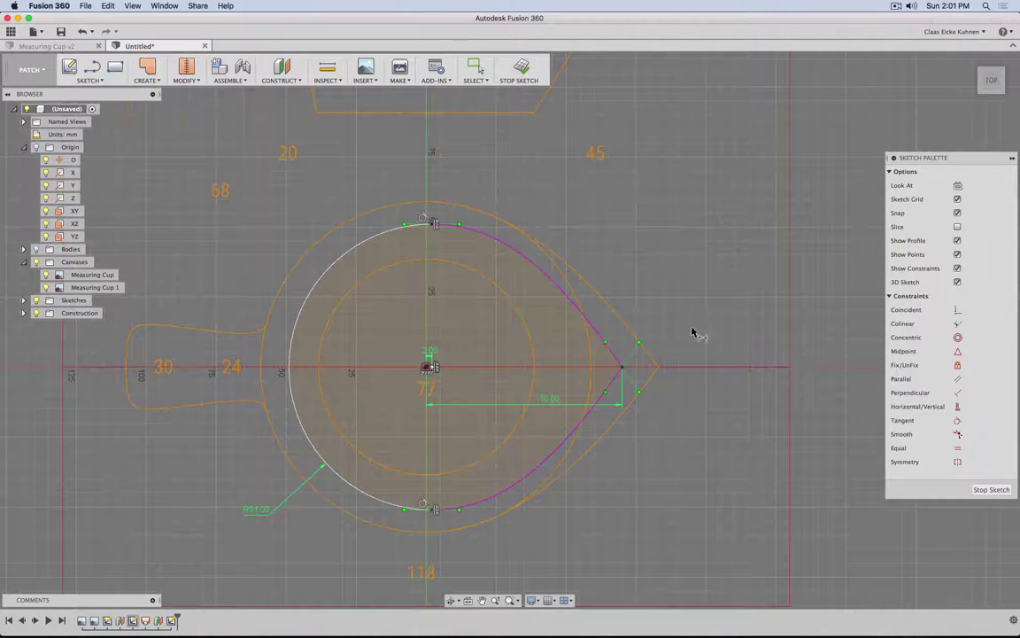
{"action": "mouse_move", "coordinate": [705, 373]}
{"action": "middle_mouse_down", "text": "shift"}
{"action": "mouse_move", "coordinate": [683, 342]}
{"action": "mouse_move", "coordinate": [701, 314]}
{"action": "mouse_move", "coordinate": [706, 200]}
{"action": "mouse_move", "coordinate": [204, 355]}
{"action": "mouse_move", "coordinate": [219, 342]}
{"action": "mouse_move", "coordinate": [201, 361]}
{"action": "middle_mouse_up", "text": "shift"}
{"action": "left_click", "coordinate": [525, 66]}
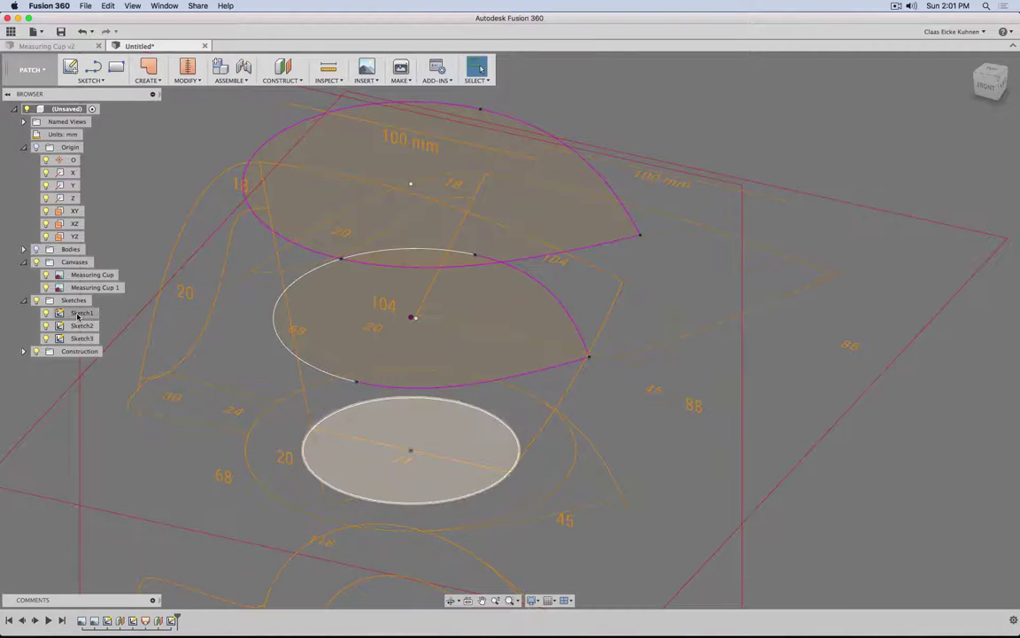
- Rename the three sketches Cup Bottom, Cup Top and Cup Mid, leaving sketch editing at the end
{"action": "left_click", "coordinate": [80, 313]}
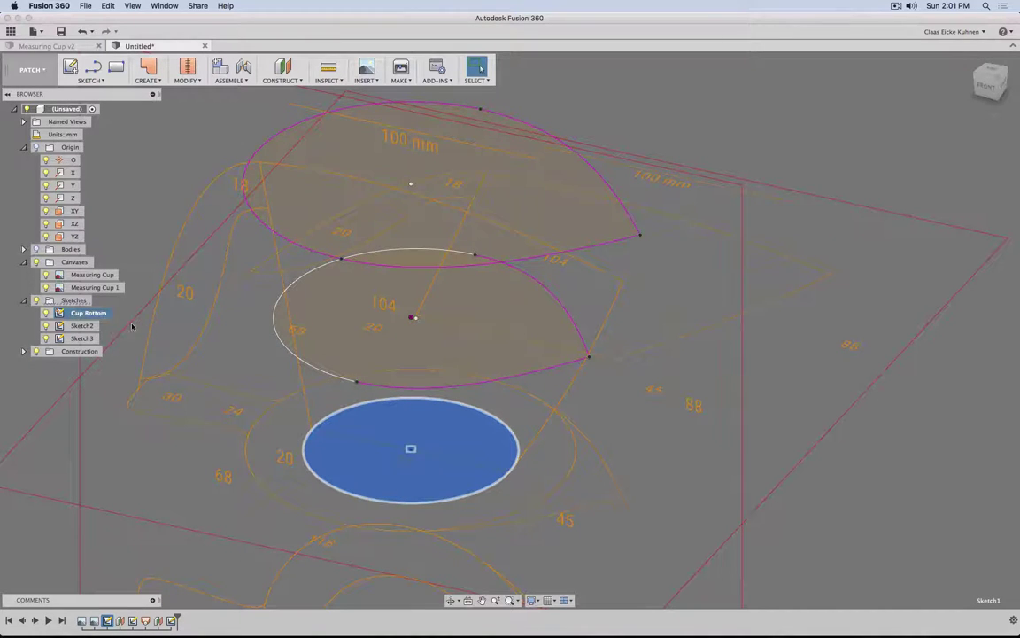
{"action": "left_click", "coordinate": [85, 327]}
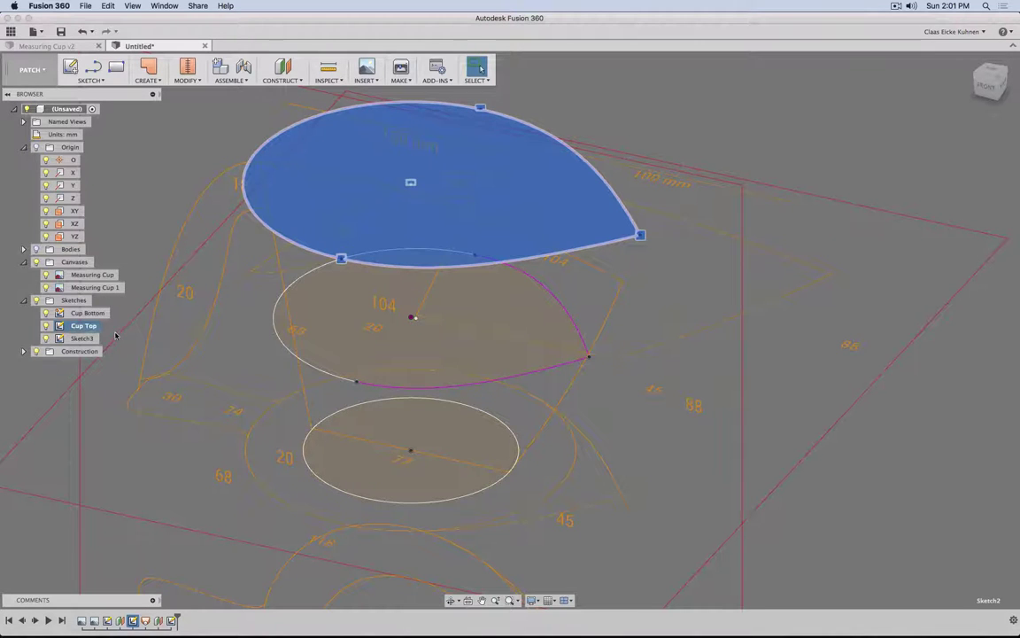
{"action": "double_click", "coordinate": [82, 338]}
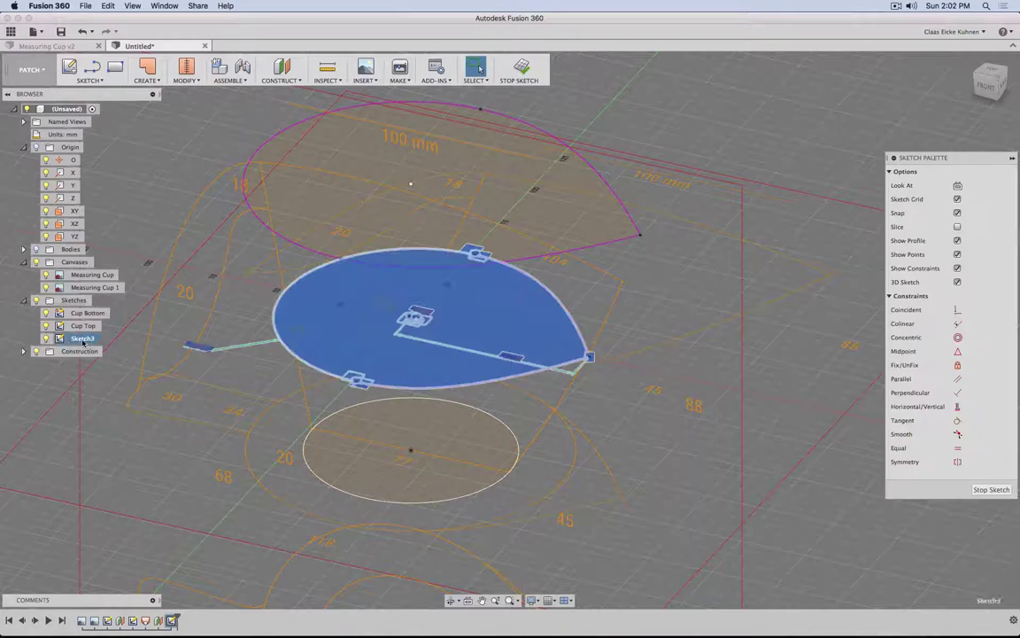
{"action": "type", "text": "Cup Mid"}
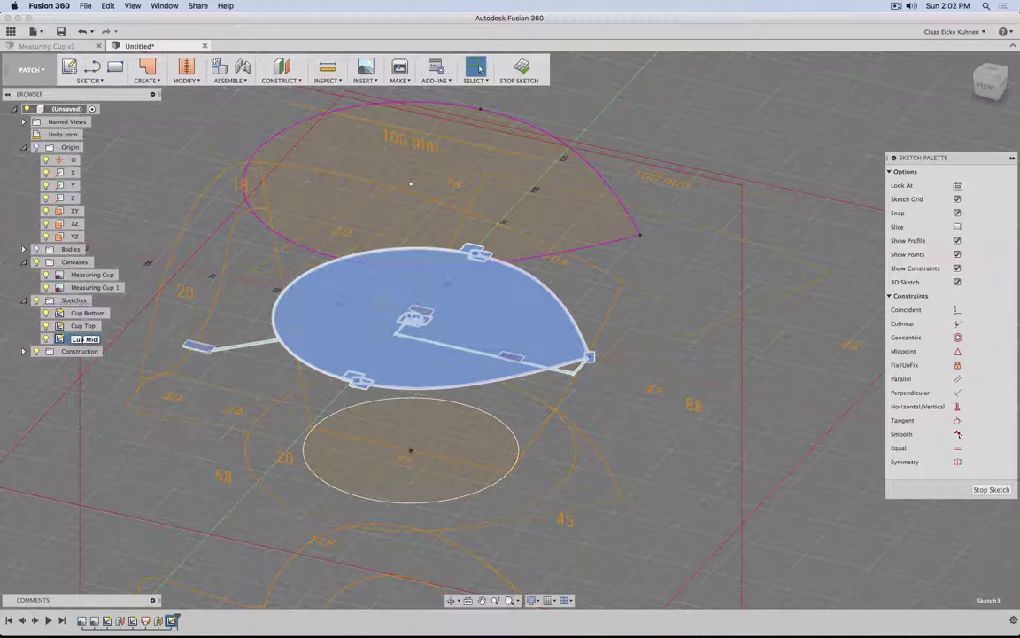
{"action": "key", "text": "Return"}
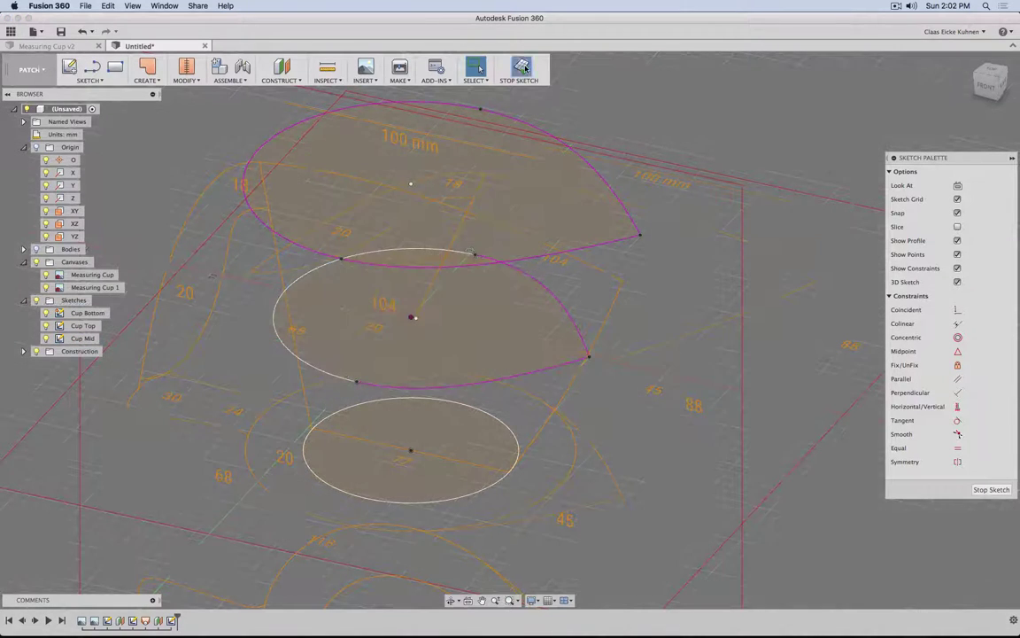
{"action": "left_click", "coordinate": [519, 69]}
- Loft a new surface body through the bottom, mid-height and top cup profiles, with bodies made visible
{"action": "left_click", "coordinate": [148, 71]}
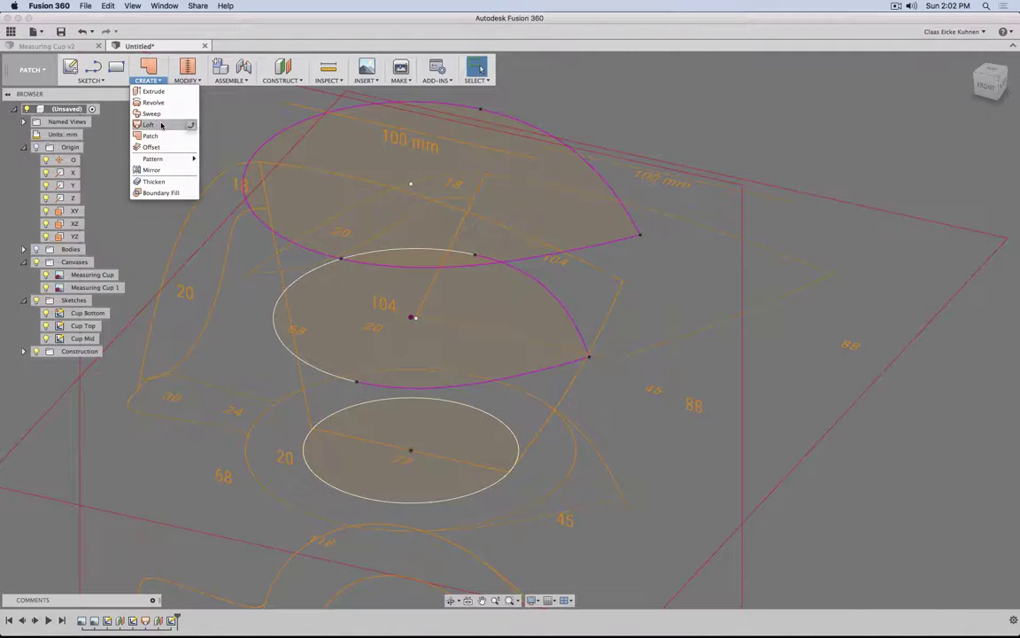
{"action": "left_click", "coordinate": [152, 114]}
{"action": "left_click", "coordinate": [410, 503]}
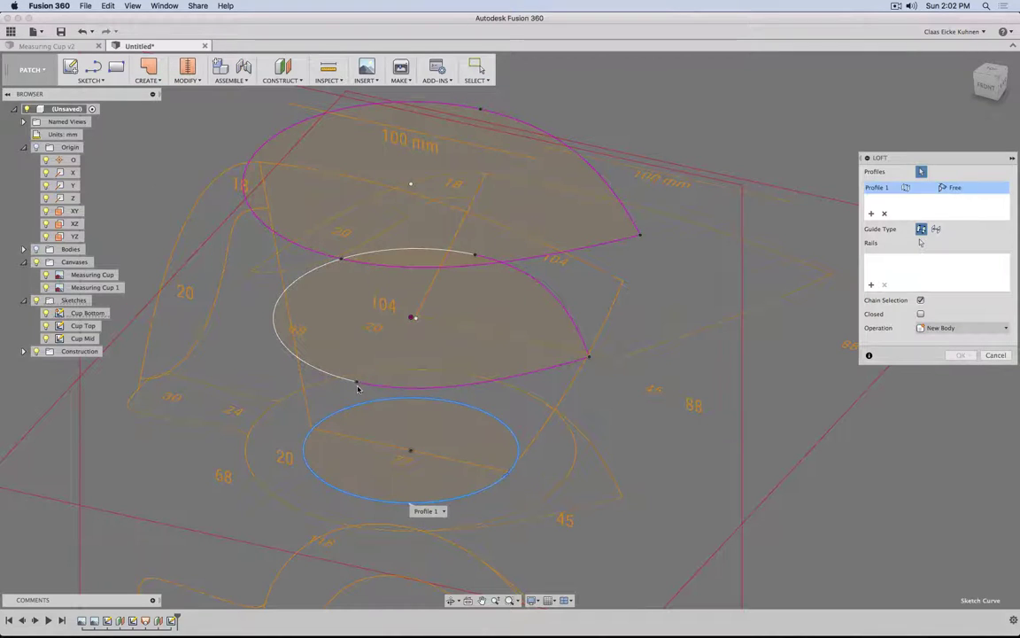
{"action": "left_click", "coordinate": [342, 381]}
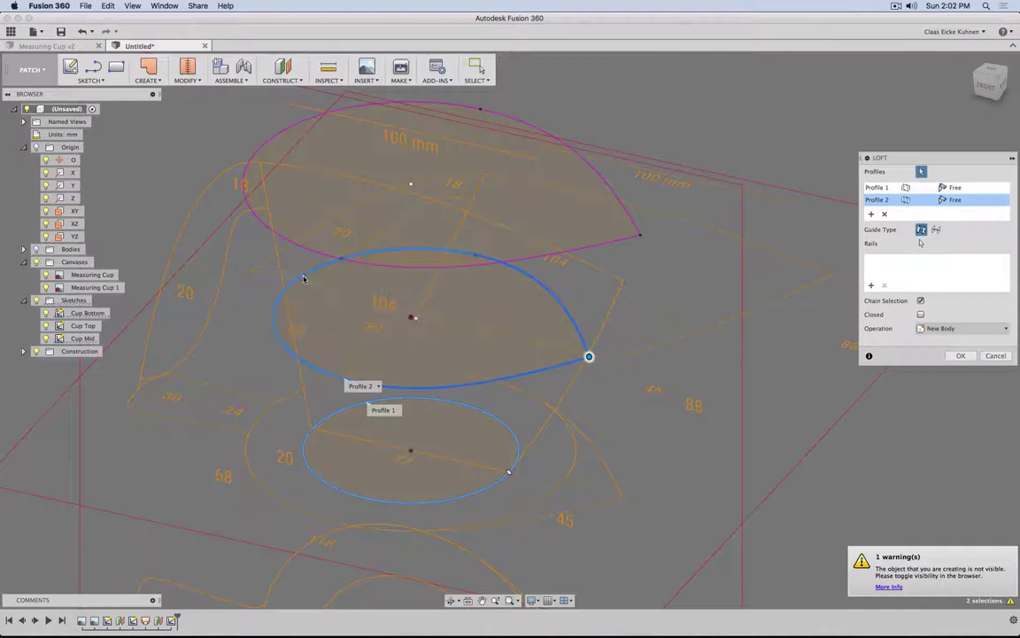
{"action": "left_click", "coordinate": [300, 248]}
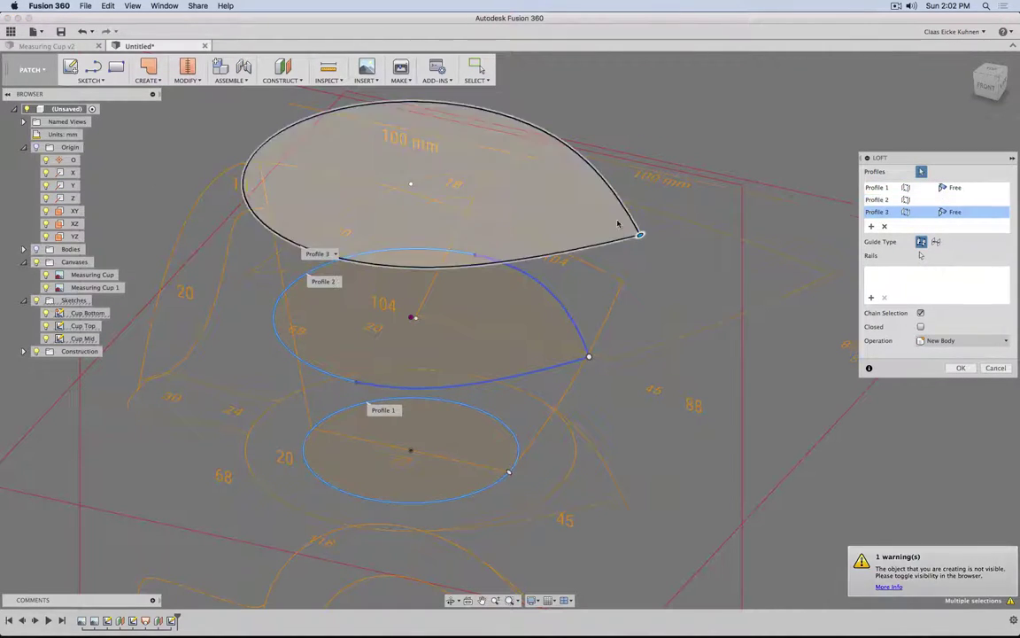
{"action": "left_click", "coordinate": [36, 250]}
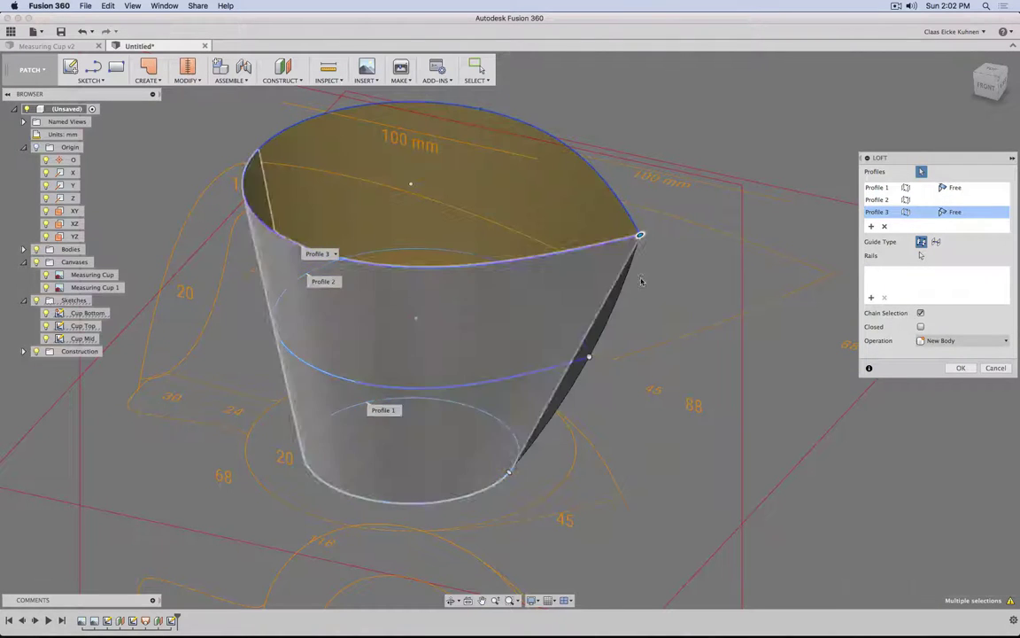
{"action": "left_click", "coordinate": [953, 367]}
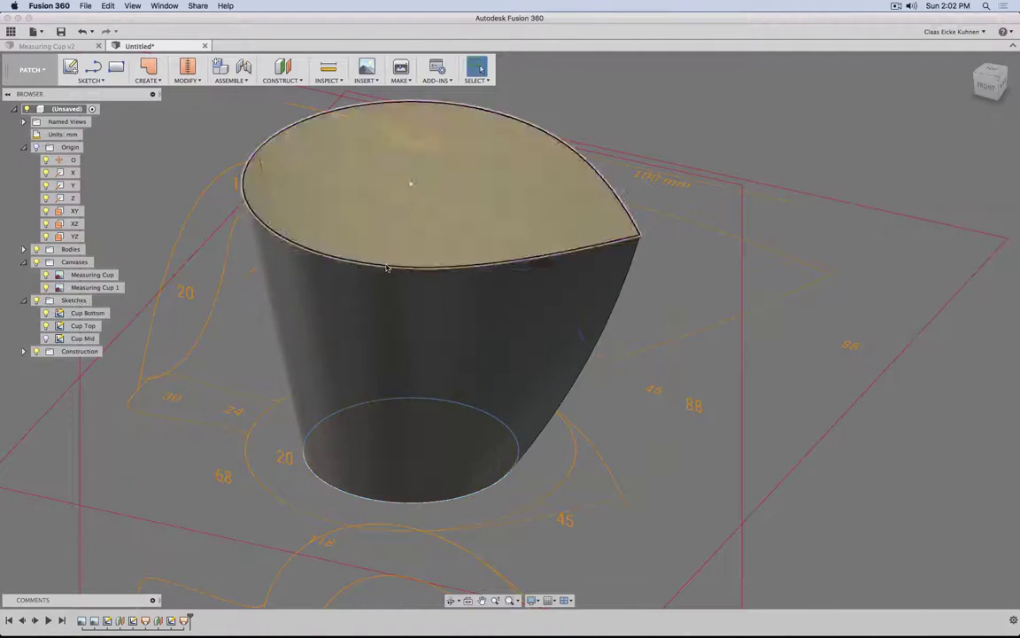
{"action": "middle_click_drag", "start_coordinate": [769, 177], "coordinate": [825, 130], "text": "shift"}
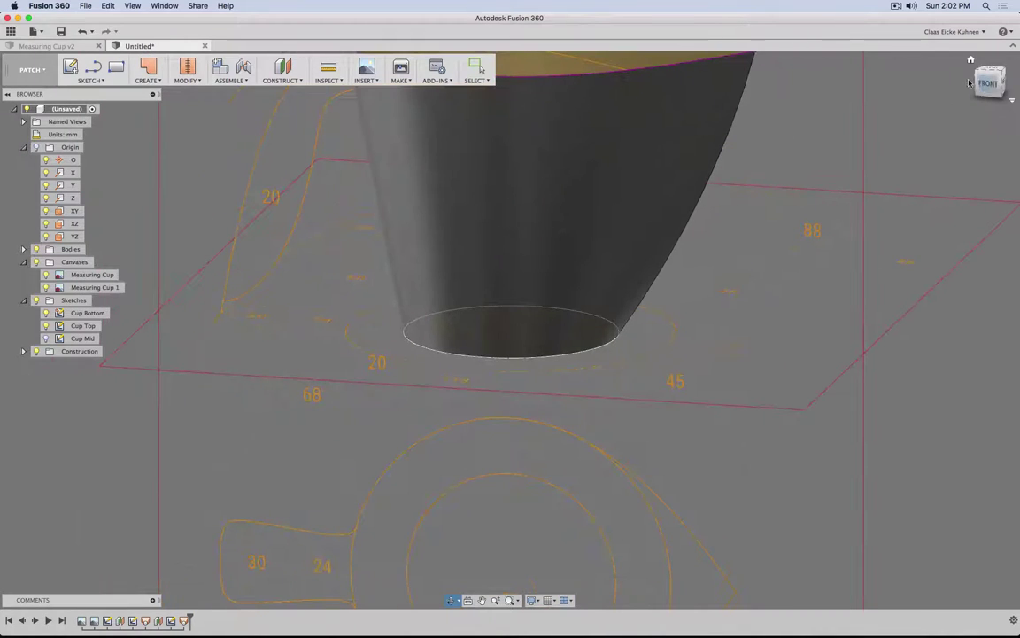
{"action": "left_click", "coordinate": [986, 84]}
{"action": "middle_click_drag", "start_coordinate": [816, 209], "coordinate": [758, 311]}
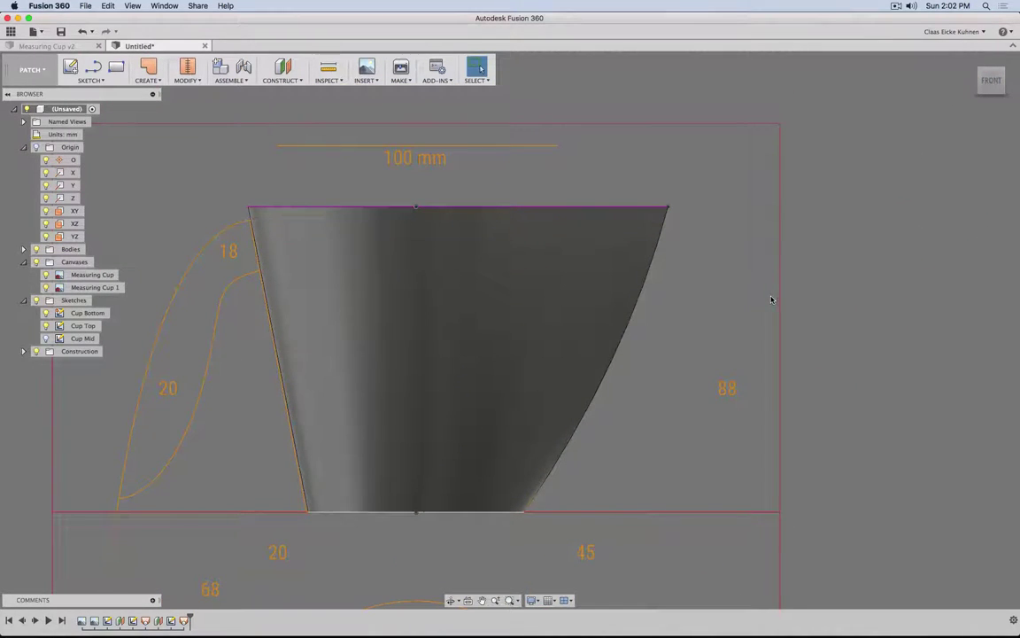
{"action": "scroll", "coordinate": [73, 292], "scroll_direction": "up", "scroll_amount": 1}
{"action": "right_click", "coordinate": [74, 291]}
{"action": "left_click", "coordinate": [80, 292]}
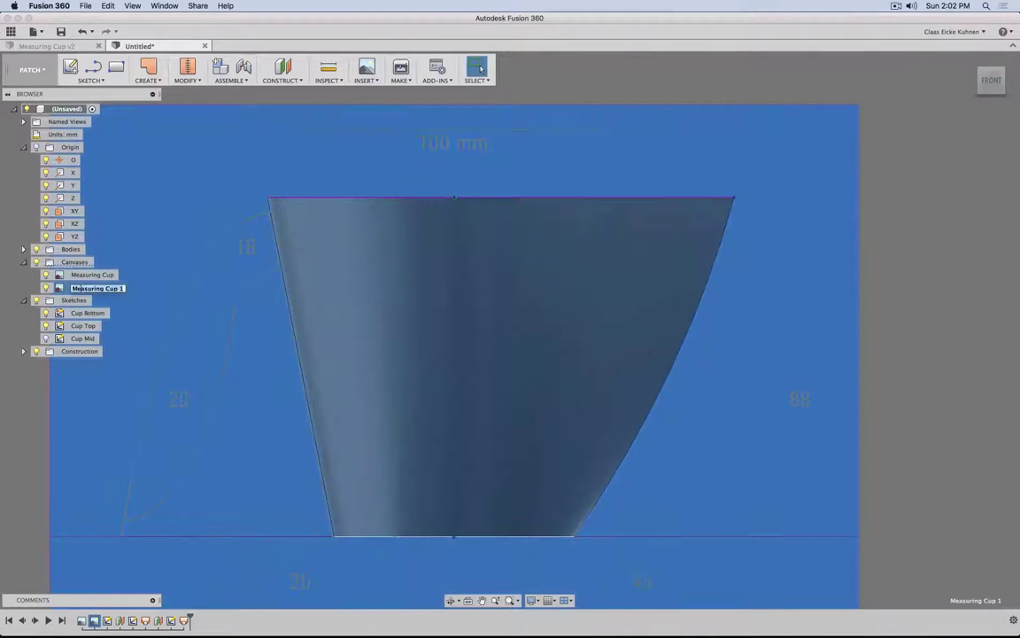
{"action": "right_click", "coordinate": [82, 290]}
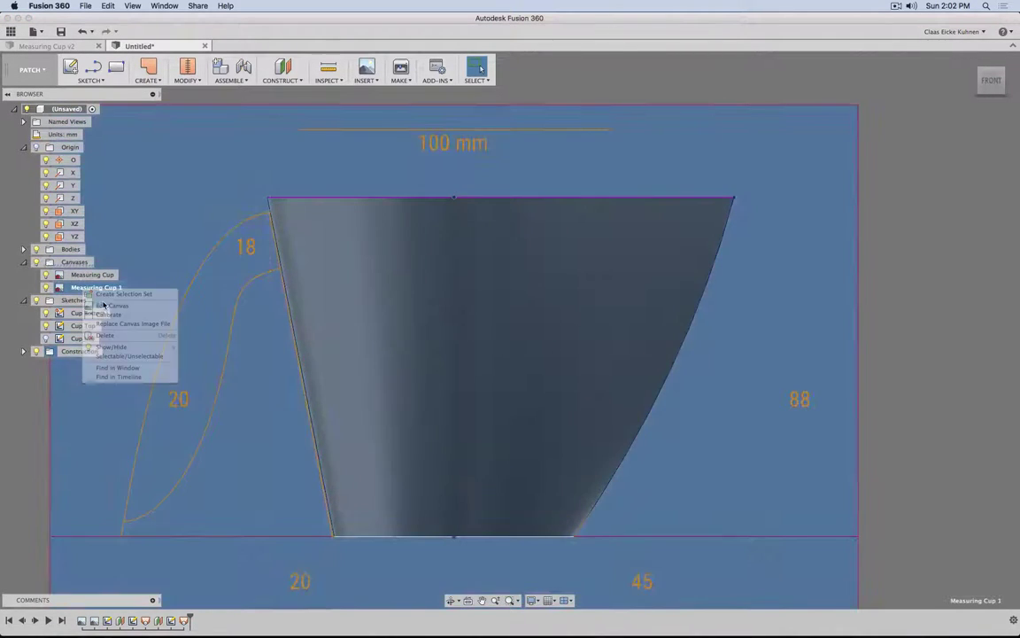
{"action": "left_click", "coordinate": [94, 295]}
{"action": "right_click", "coordinate": [94, 292]}
{"action": "left_click", "coordinate": [97, 298]}
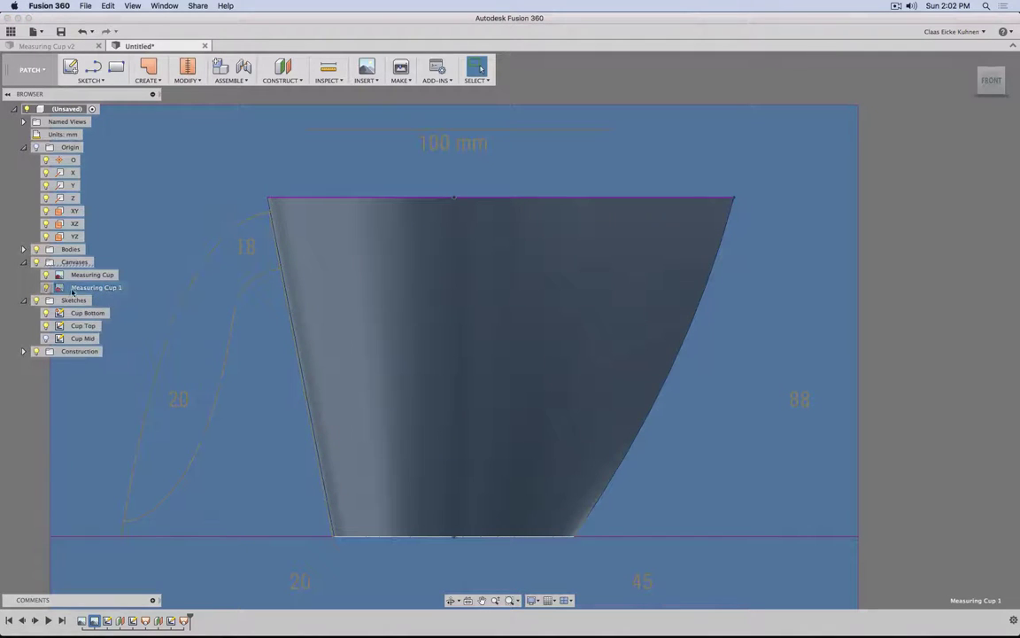
{"action": "right_click", "coordinate": [58, 290]}
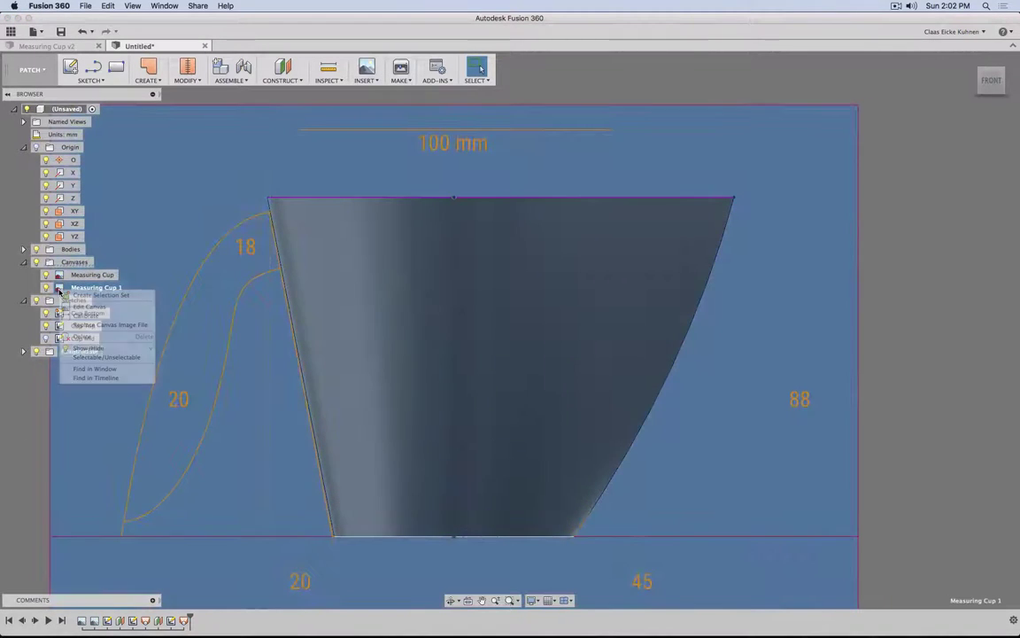
{"action": "left_click", "coordinate": [58, 289]}
{"action": "left_click", "coordinate": [34, 408]}
{"action": "middle_click_drag", "start_coordinate": [35, 407], "coordinate": [148, 415]}
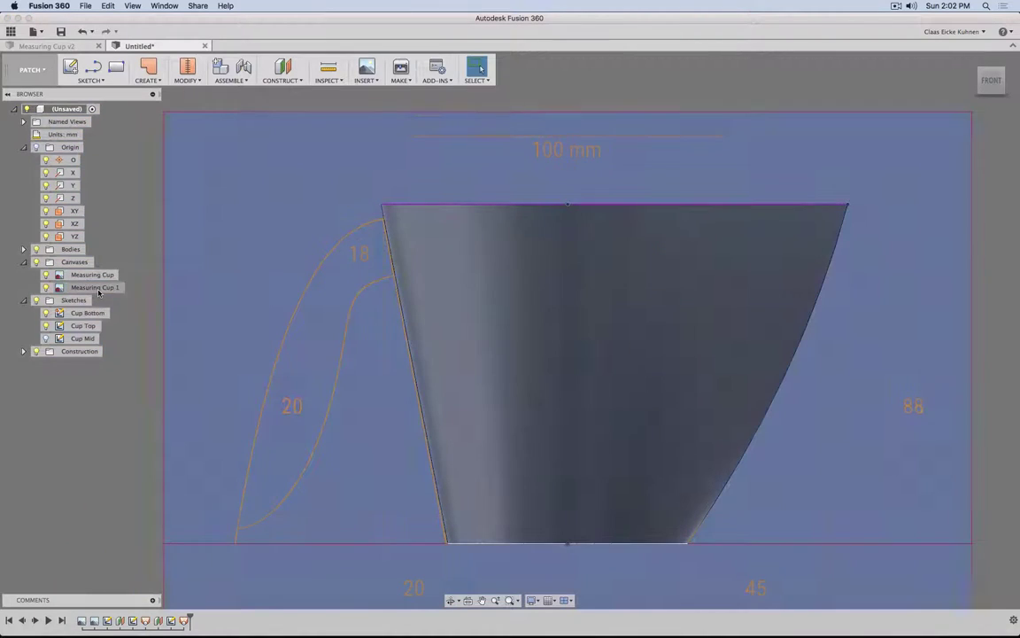
{"action": "right_click", "coordinate": [96, 290]}
{"action": "left_click", "coordinate": [97, 294]}
{"action": "key", "text": "super+Tab"}
{"action": "key", "text": "super+Tab"}
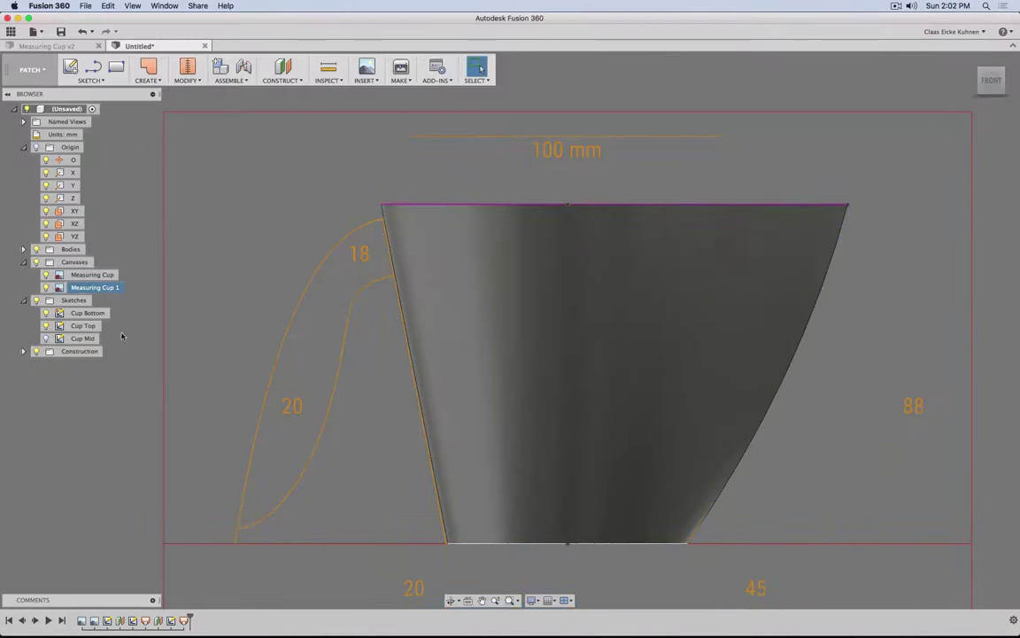
{"action": "right_click", "coordinate": [113, 292]}
{"action": "left_click", "coordinate": [123, 305]}
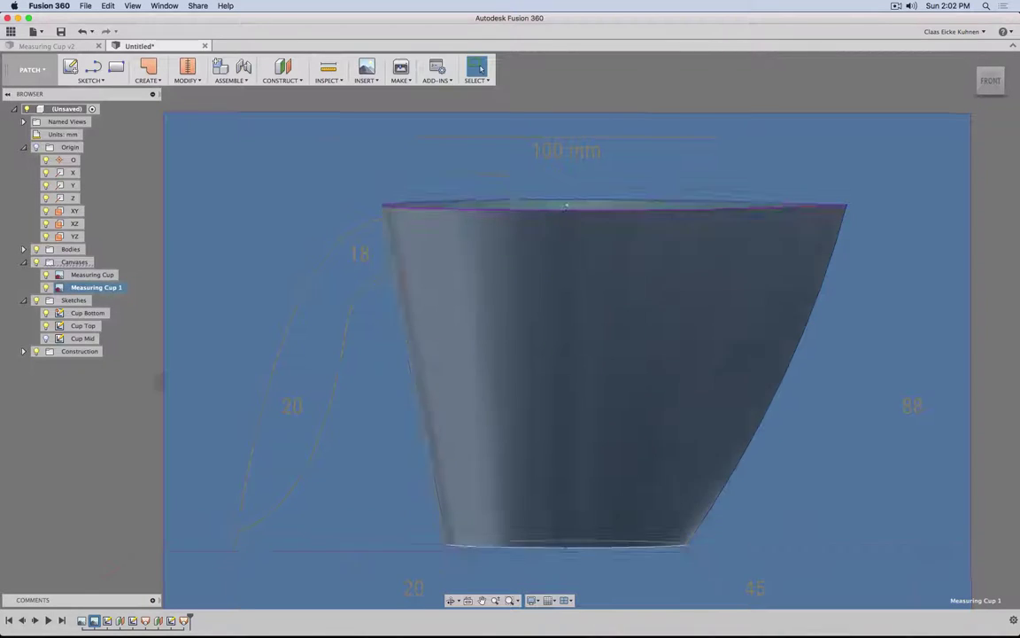
{"action": "left_click", "coordinate": [133, 376]}
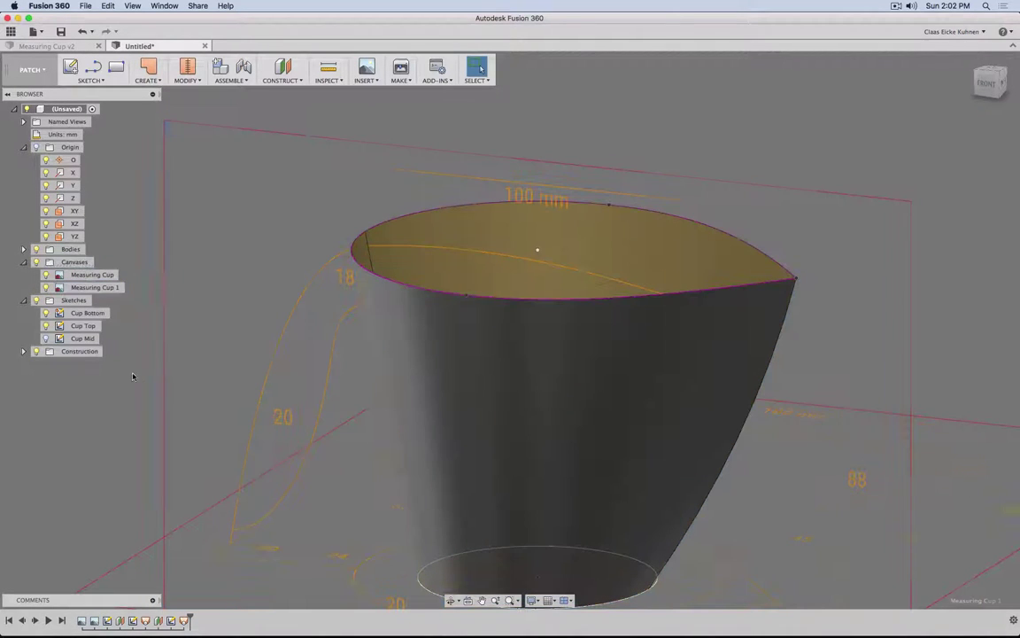
- Edit the Measuring Cup 1 canvas so that it displays through the cup body
{"action": "left_click", "coordinate": [64, 291]}
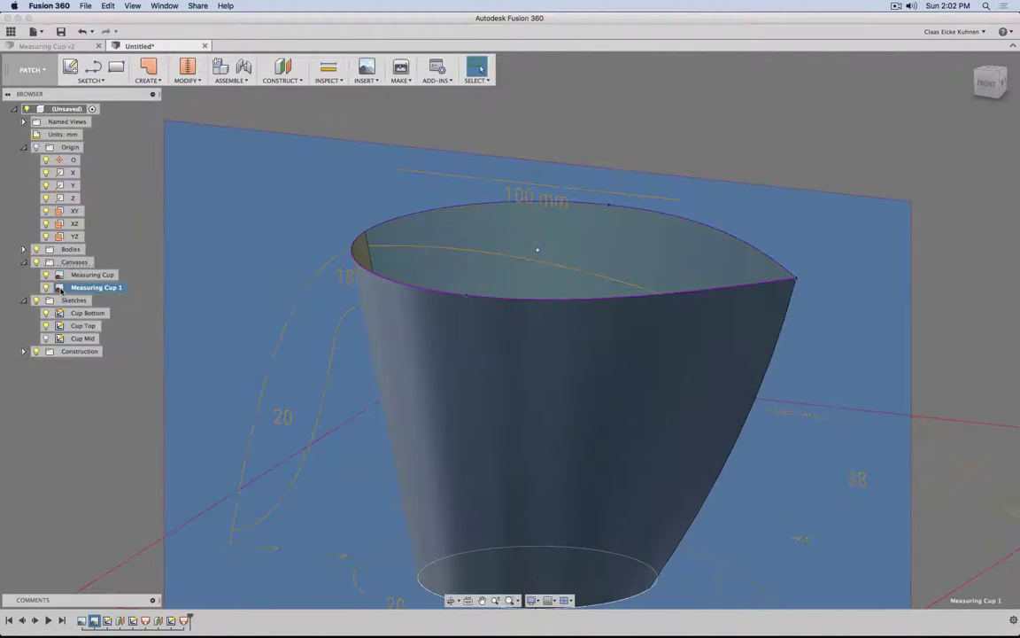
{"action": "right_click", "coordinate": [63, 290]}
{"action": "left_click", "coordinate": [76, 307]}
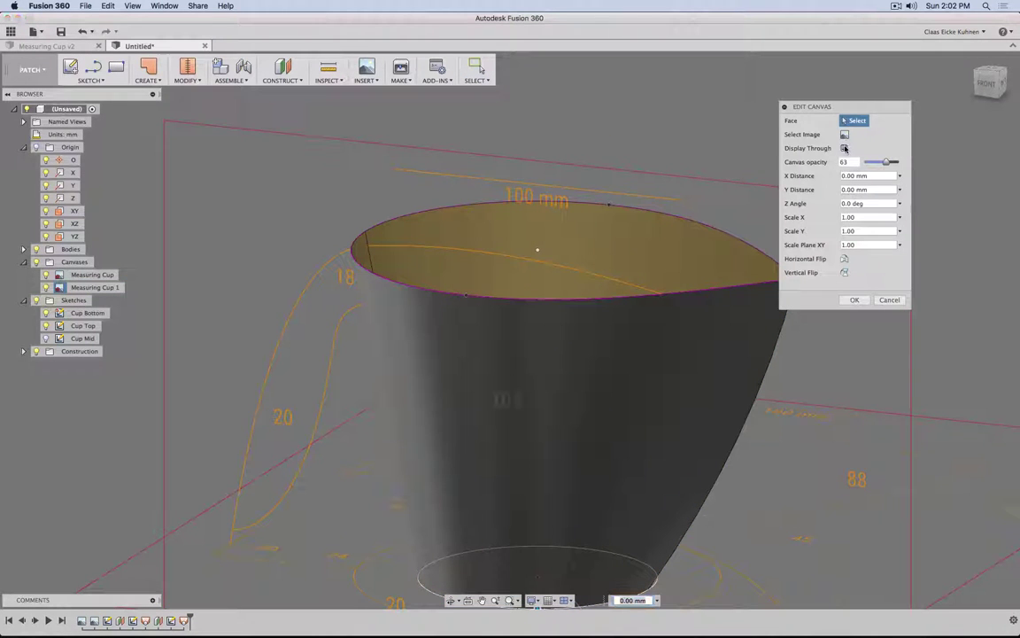
{"action": "left_click", "coordinate": [853, 299]}
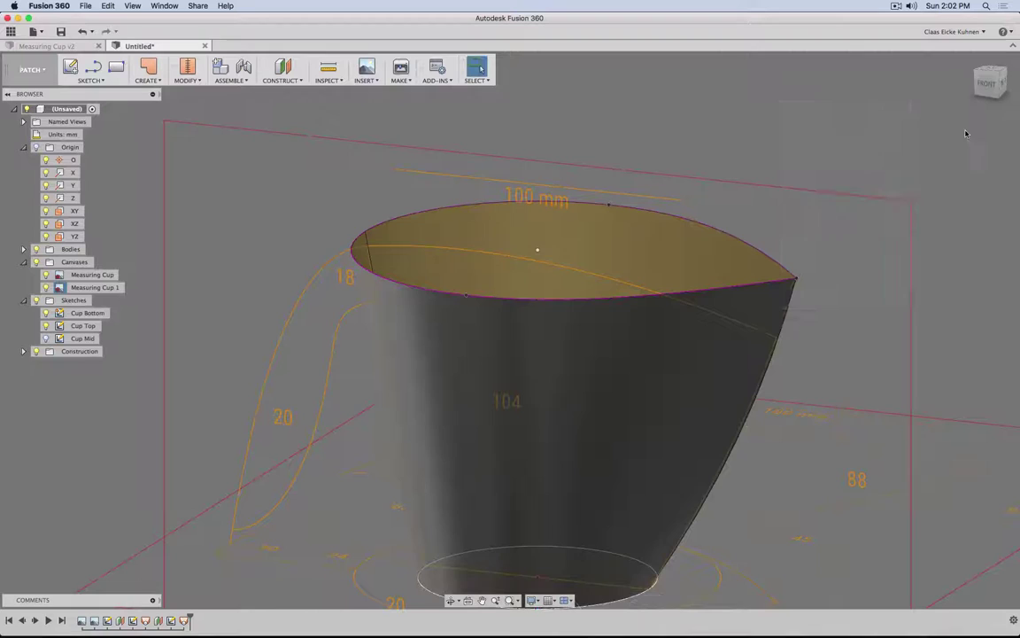
- Show the Cup Mid sketch and compare the lofted cup's silhouette with the canvas outline in the front and right views
{"action": "left_click", "coordinate": [986, 85]}
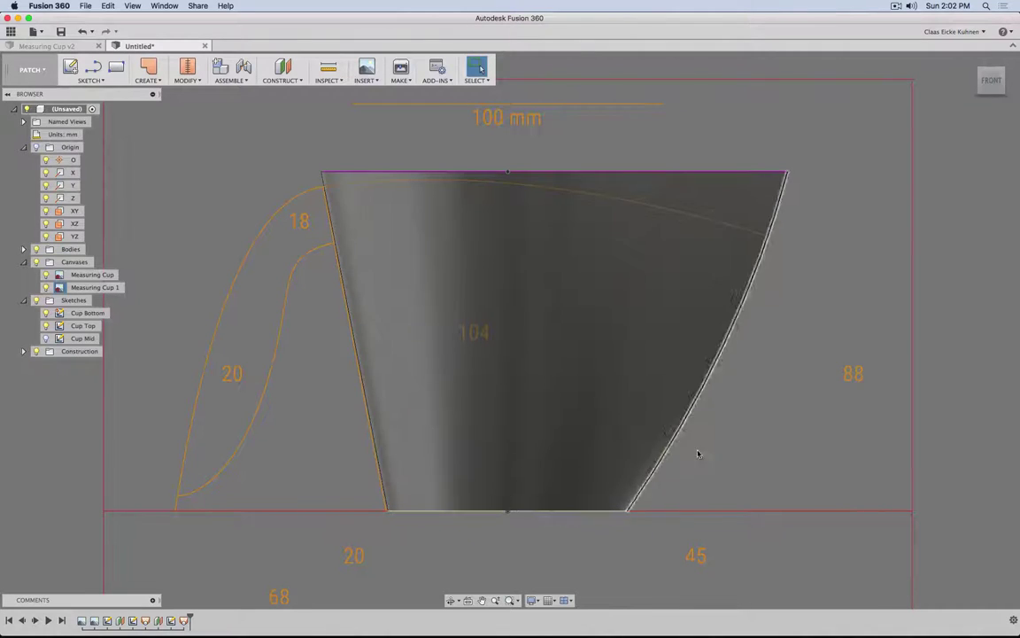
{"action": "mouse_move", "coordinate": [988, 85]}
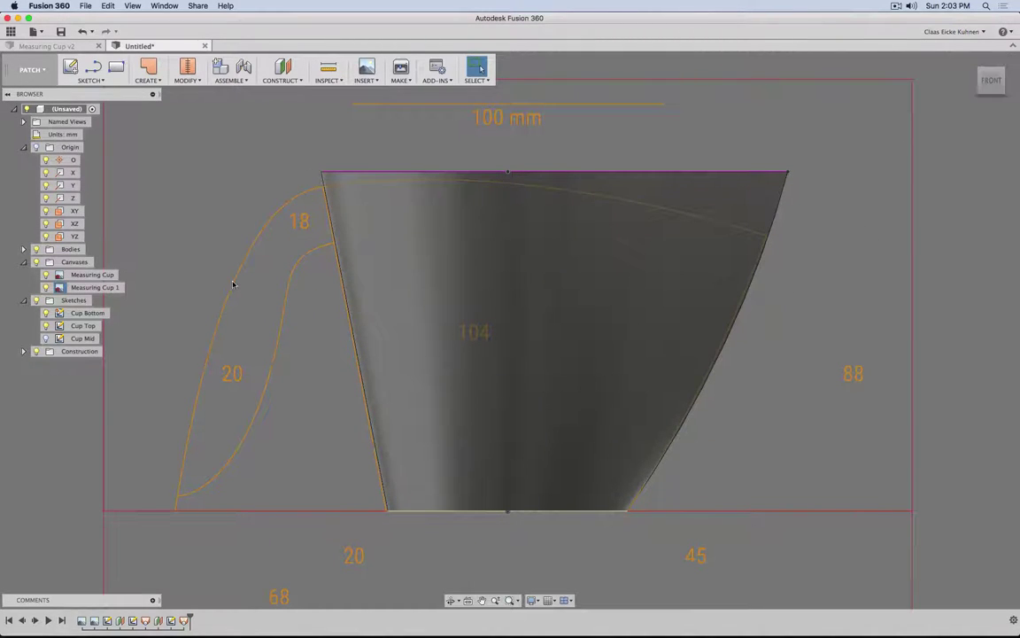
{"action": "left_click", "coordinate": [46, 338]}
{"action": "left_click", "coordinate": [726, 343]}
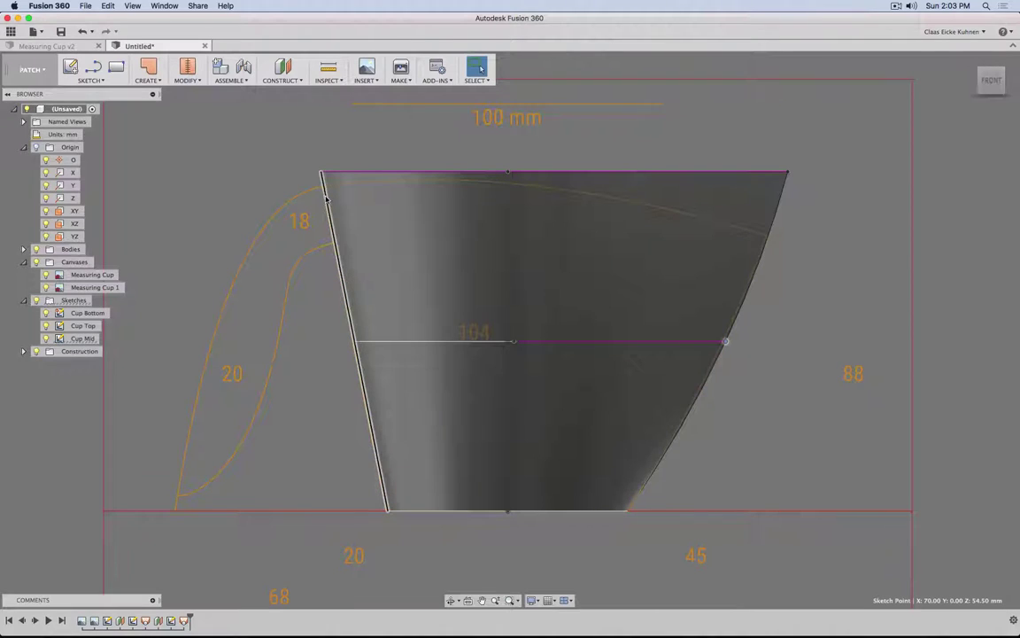
{"action": "scroll", "coordinate": [321, 343], "scroll_direction": "up", "scroll_amount": 4}
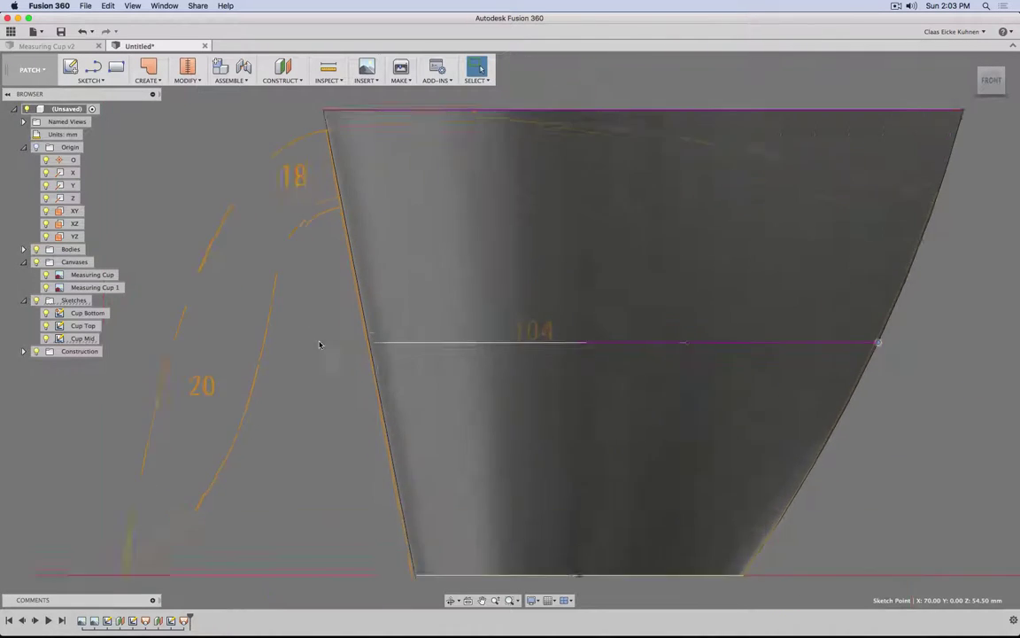
{"action": "scroll", "coordinate": [326, 326], "scroll_direction": "down", "scroll_amount": 4}
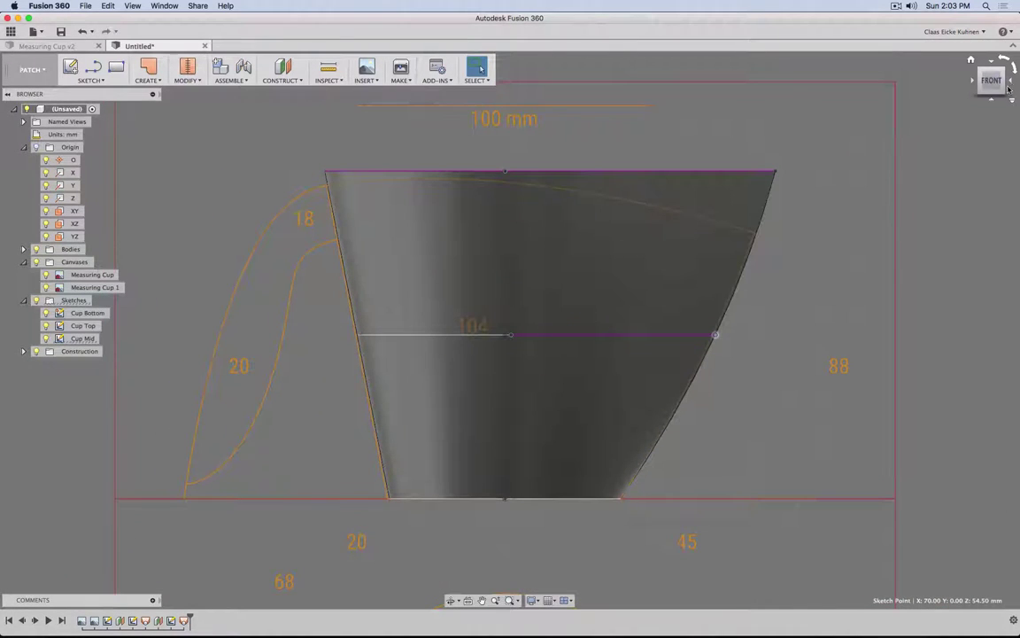
{"action": "left_click", "coordinate": [1010, 82]}
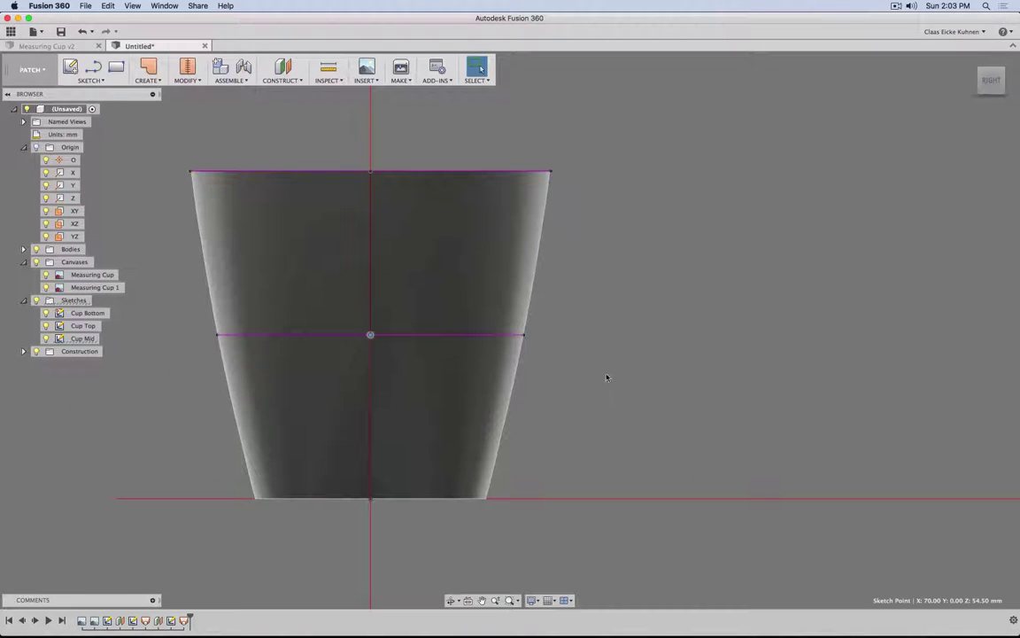
{"action": "left_click", "coordinate": [971, 78]}
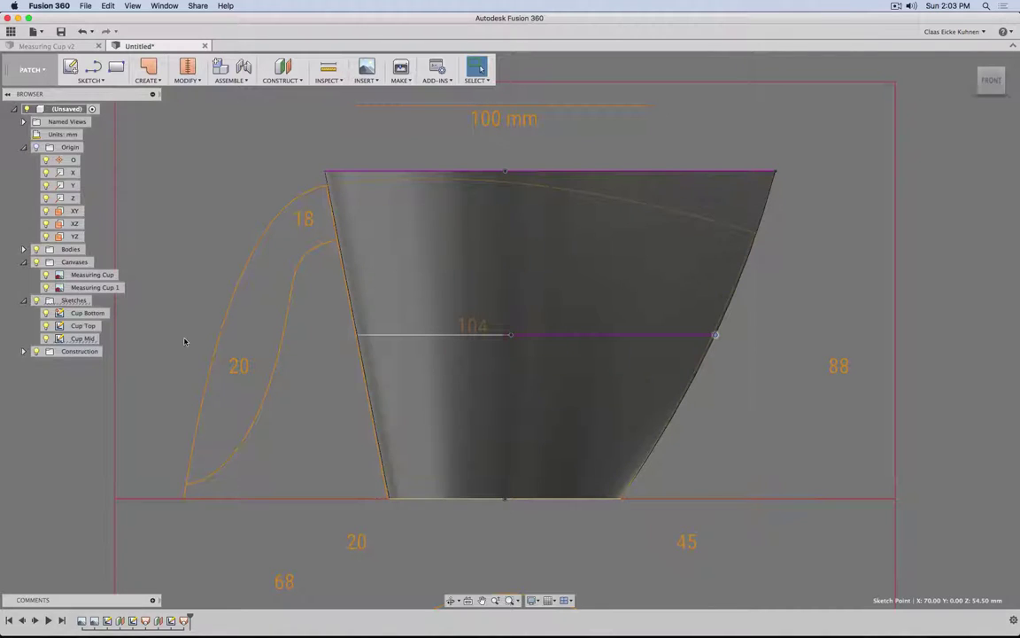
- Start a sketch on the XZ plane and project the cup's straight handle-side edge into it
{"action": "left_click", "coordinate": [73, 69]}
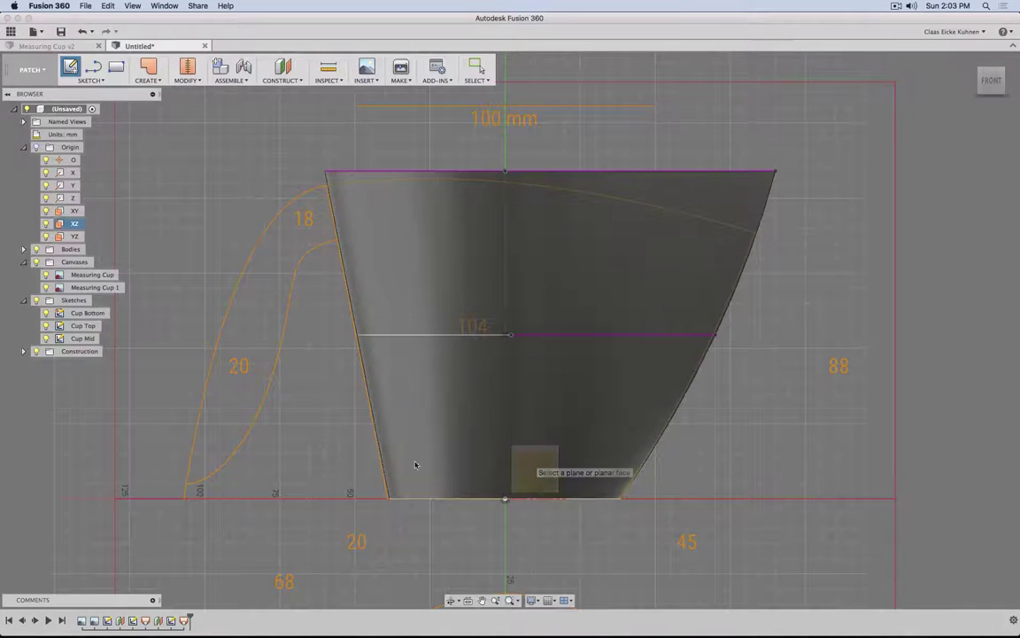
{"action": "left_click", "coordinate": [281, 435]}
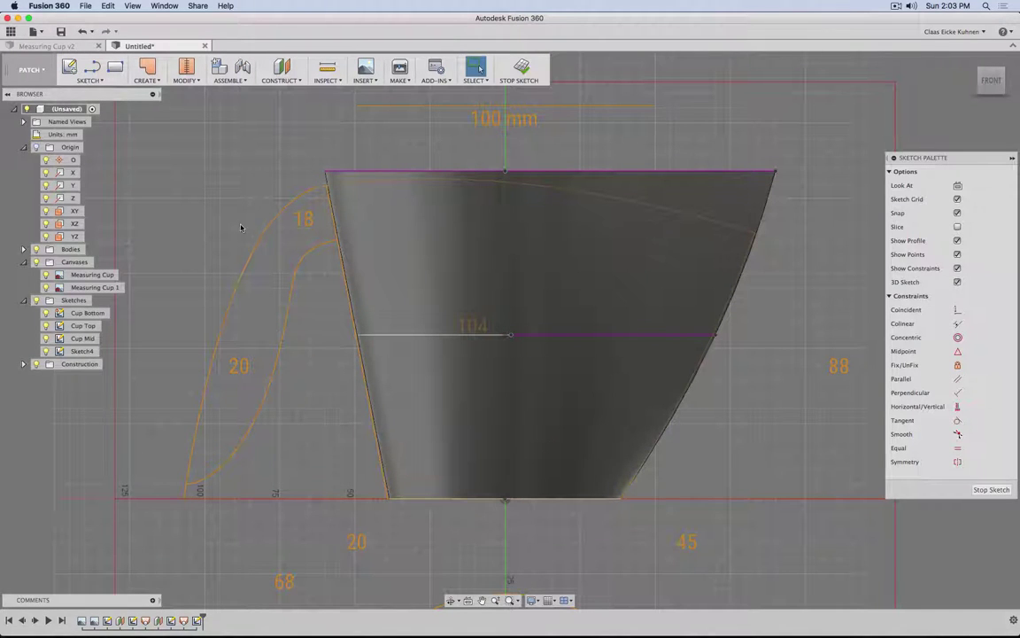
{"action": "left_click", "coordinate": [88, 80]}
{"action": "mouse_move", "coordinate": [124, 327]}
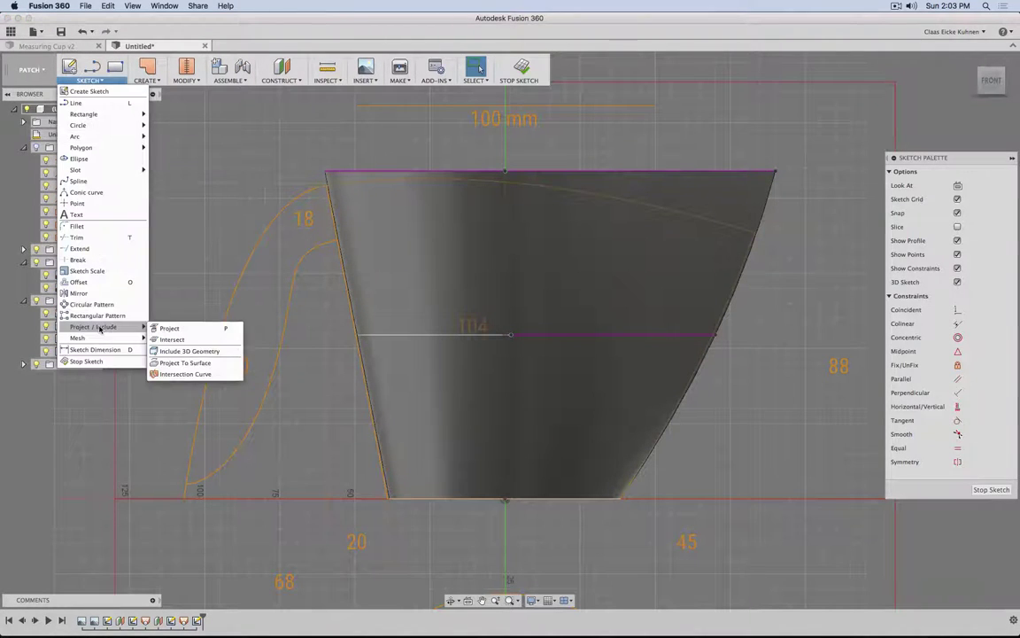
{"action": "left_click", "coordinate": [169, 328]}
{"action": "left_click", "coordinate": [341, 257]}
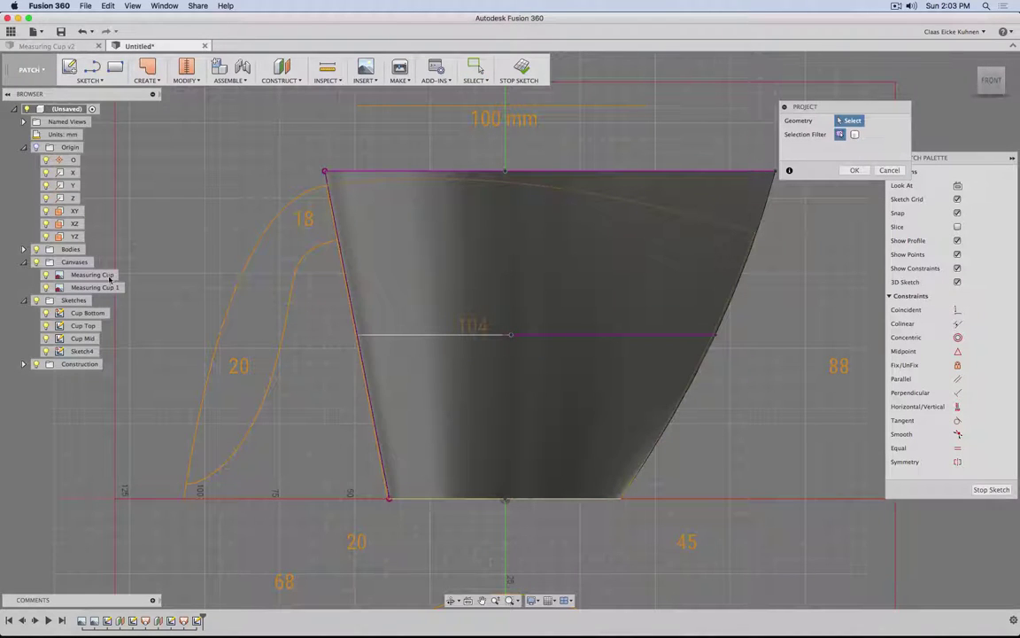
- Hide the canvases, the Cup Bottom, Cup Top and Cup Mid sketches and the bodies, and finish the projection
{"action": "left_click", "coordinate": [35, 263]}
{"action": "left_click", "coordinate": [46, 339]}
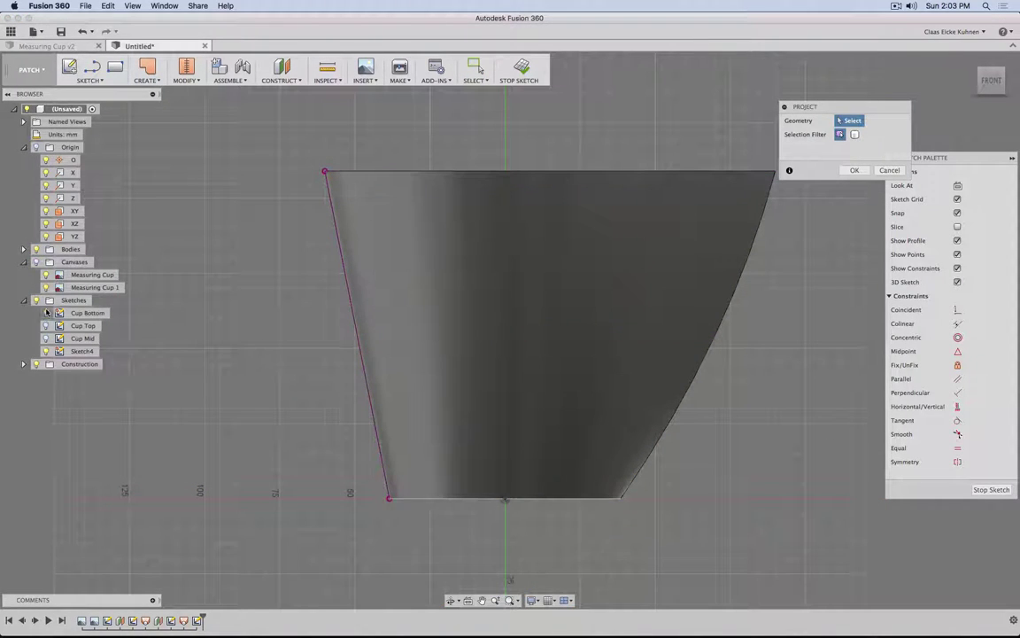
{"action": "left_click", "coordinate": [35, 248]}
{"action": "key", "text": "Escape"}
- Draw a line over the projected edge from its upper endpoint to its lower endpoint
{"action": "key", "text": "l"}
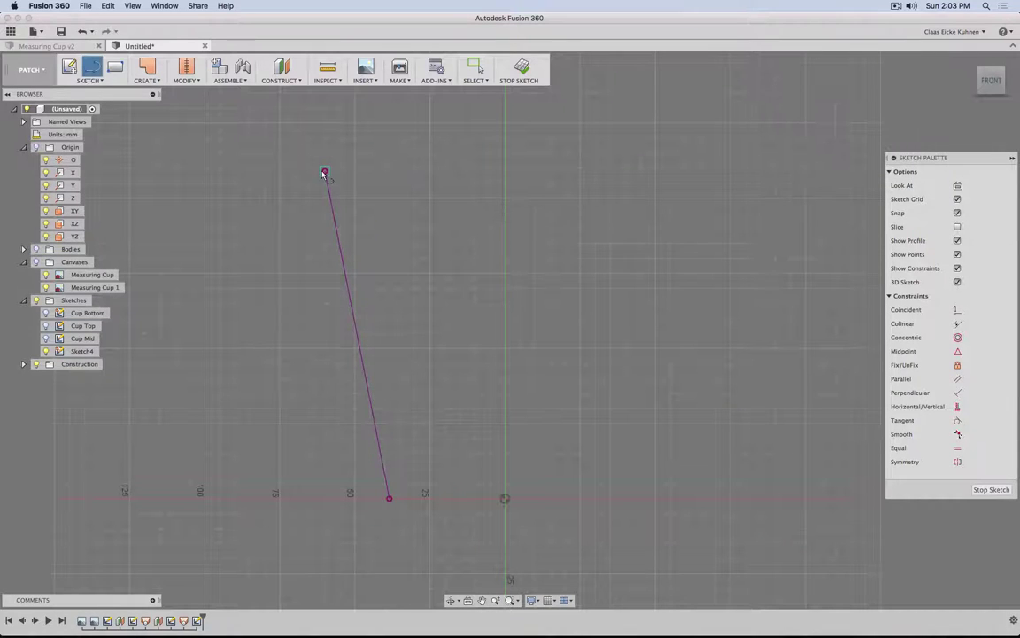
{"action": "left_click", "coordinate": [325, 171]}
{"action": "left_click", "coordinate": [389, 498]}
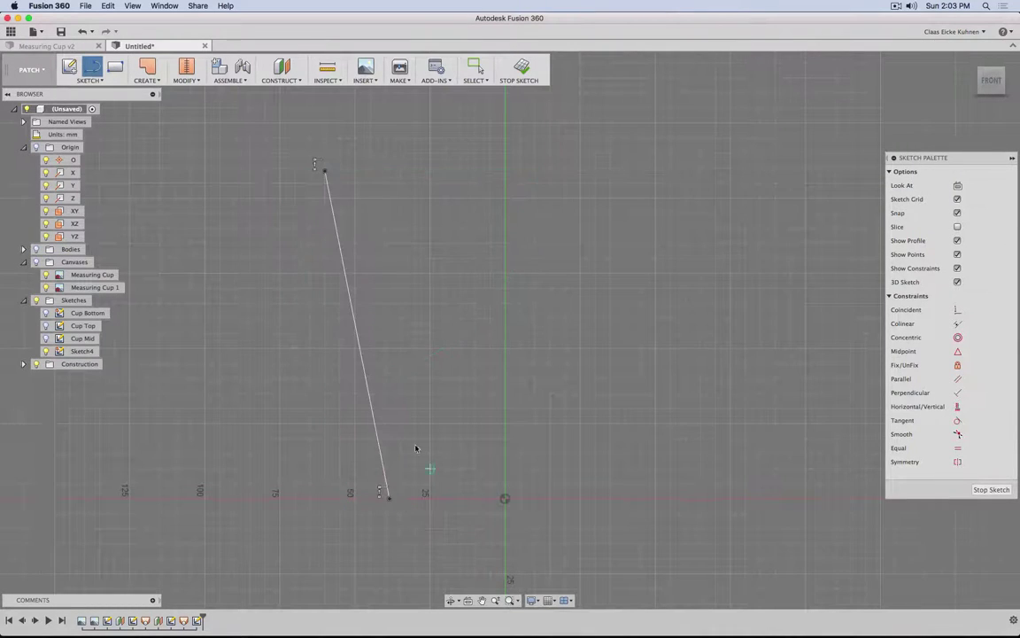
{"action": "scroll", "coordinate": [375, 396], "scroll_direction": "up", "scroll_amount": 3}
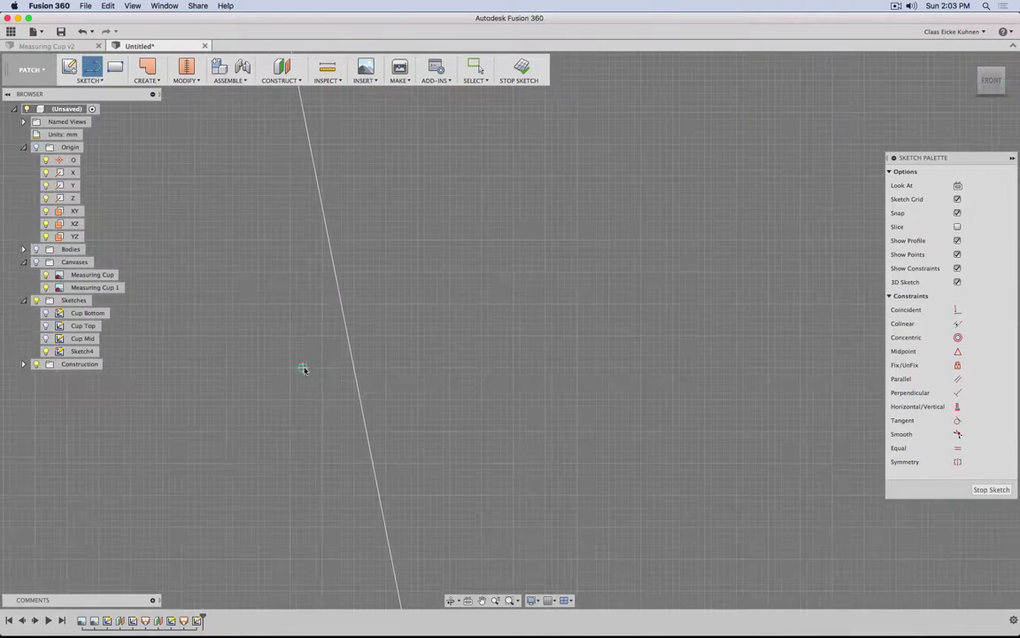
{"action": "key", "text": "Escape"}
{"action": "scroll", "coordinate": [303, 235], "scroll_direction": "up", "scroll_amount": 3}
{"action": "scroll", "coordinate": [401, 277], "scroll_direction": "up", "scroll_amount": 2}
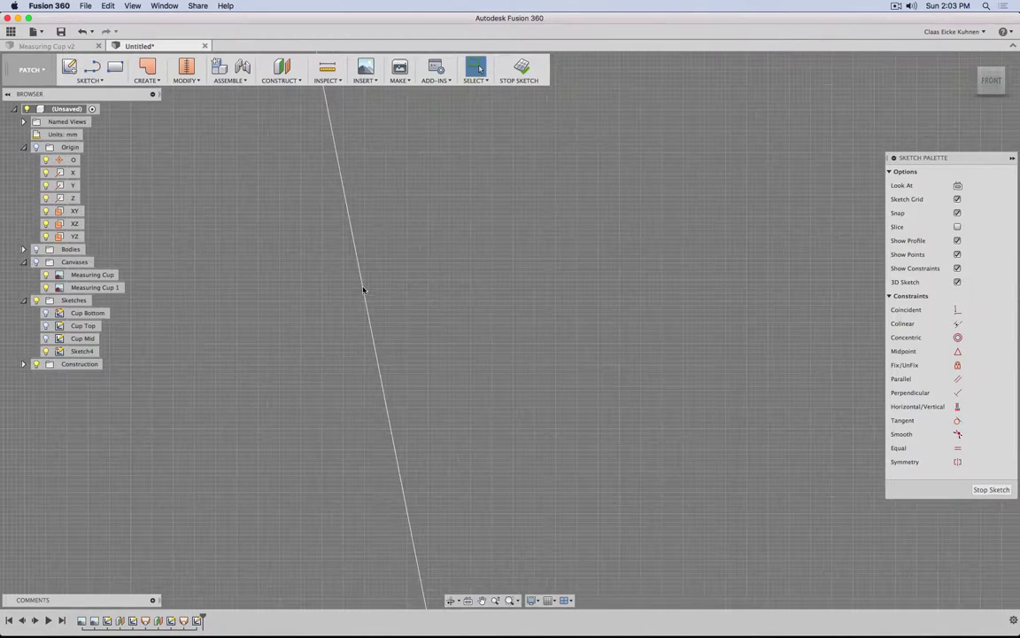
- Check the drawn line against the projected edge, finish the sketch, and delete Sketch4
{"action": "scroll", "coordinate": [399, 329], "scroll_direction": "down", "scroll_amount": 3}
{"action": "scroll", "coordinate": [400, 329], "scroll_direction": "down", "scroll_amount": 5}
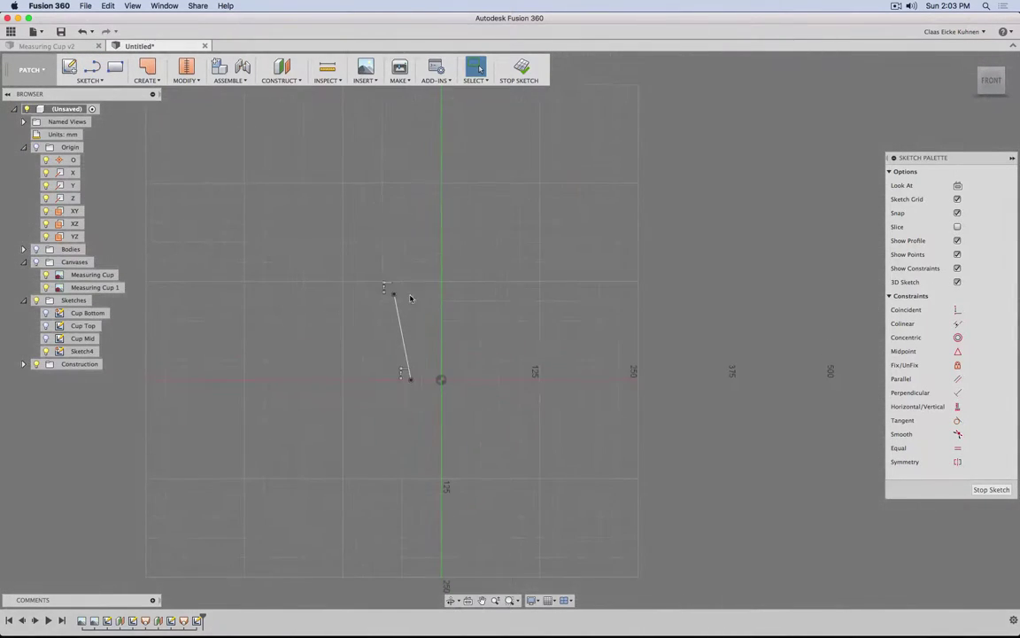
{"action": "scroll", "coordinate": [395, 327], "scroll_direction": "up", "scroll_amount": 4}
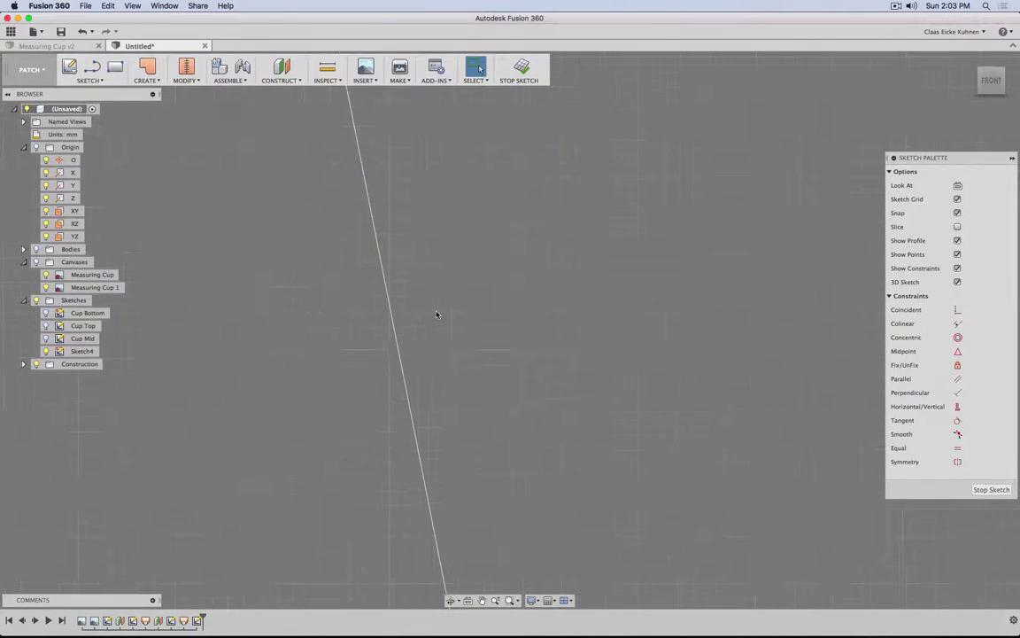
{"action": "scroll", "coordinate": [436, 316], "scroll_direction": "down", "scroll_amount": 3}
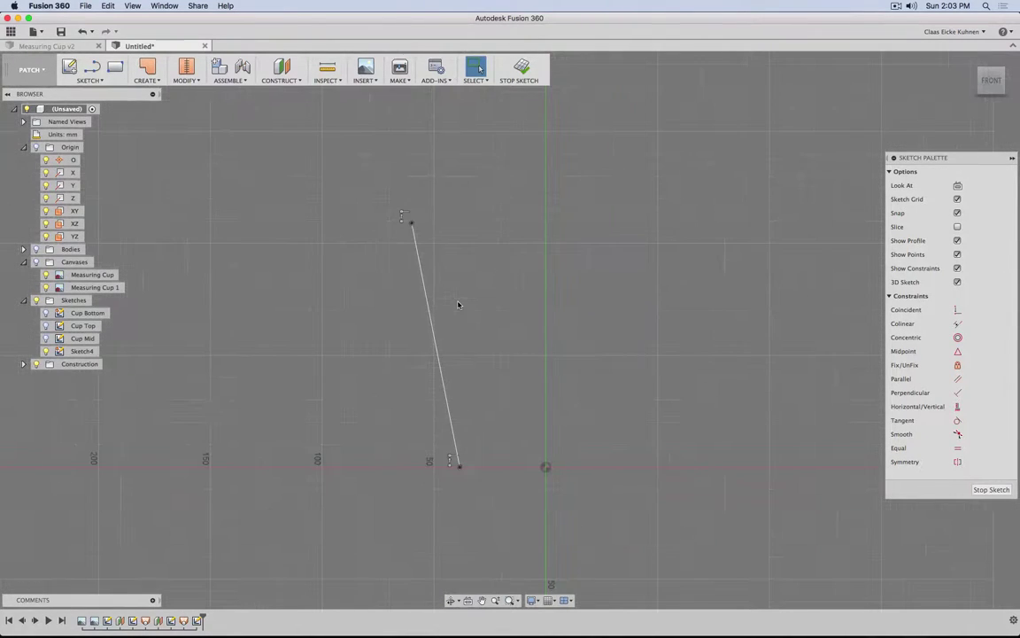
{"action": "left_click", "coordinate": [525, 69]}
{"action": "left_click_drag", "start_coordinate": [363, 183], "coordinate": [563, 545]}
{"action": "left_click", "coordinate": [311, 376]}
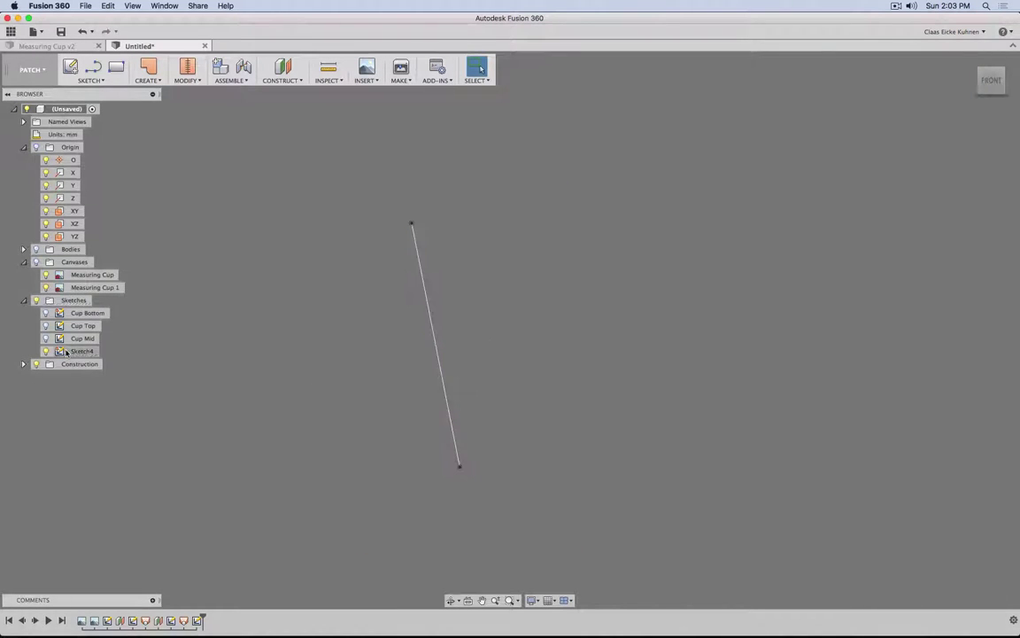
{"action": "left_click", "coordinate": [67, 352]}
{"action": "key", "text": "Delete"}
- Show the Cup Mid, Cup Top and Cup Bottom sketches and look at them from slightly above
{"action": "left_click", "coordinate": [46, 337]}
{"action": "left_click", "coordinate": [46, 325]}
{"action": "left_click", "coordinate": [46, 313]}
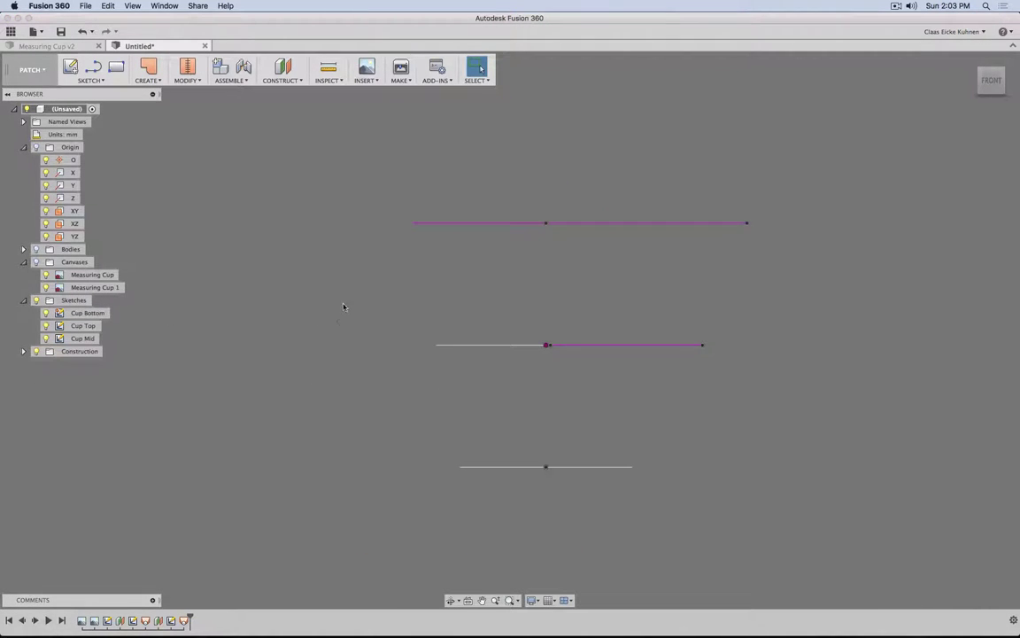
{"action": "mouse_move", "coordinate": [344, 306]}
{"action": "middle_mouse_down", "text": "shift"}
{"action": "mouse_move", "coordinate": [339, 330]}
{"action": "mouse_move", "coordinate": [344, 315]}
{"action": "middle_mouse_up", "text": "shift"}
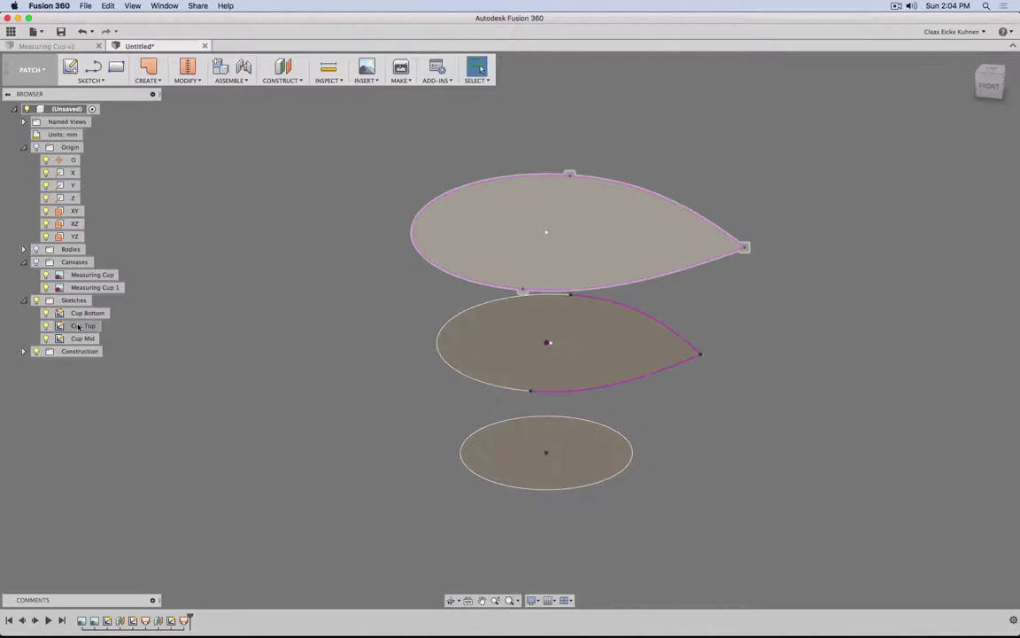
- Show the bodies again, but hide Body1 so that only the Body2 loft is displayed
{"action": "left_click", "coordinate": [24, 249]}
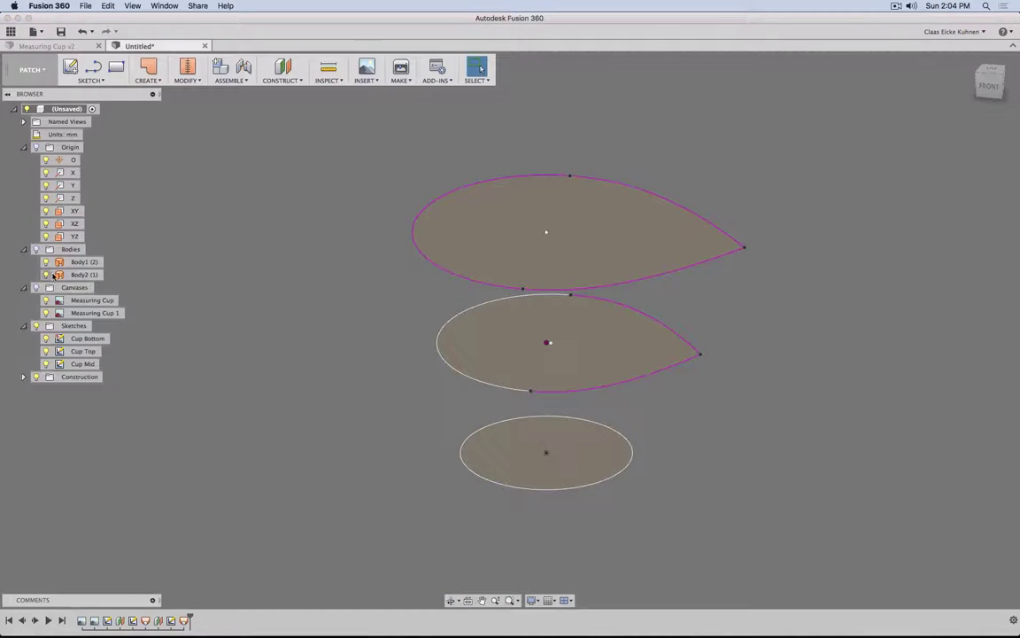
{"action": "left_click", "coordinate": [35, 248]}
{"action": "left_click", "coordinate": [35, 249]}
{"action": "left_click", "coordinate": [35, 248]}
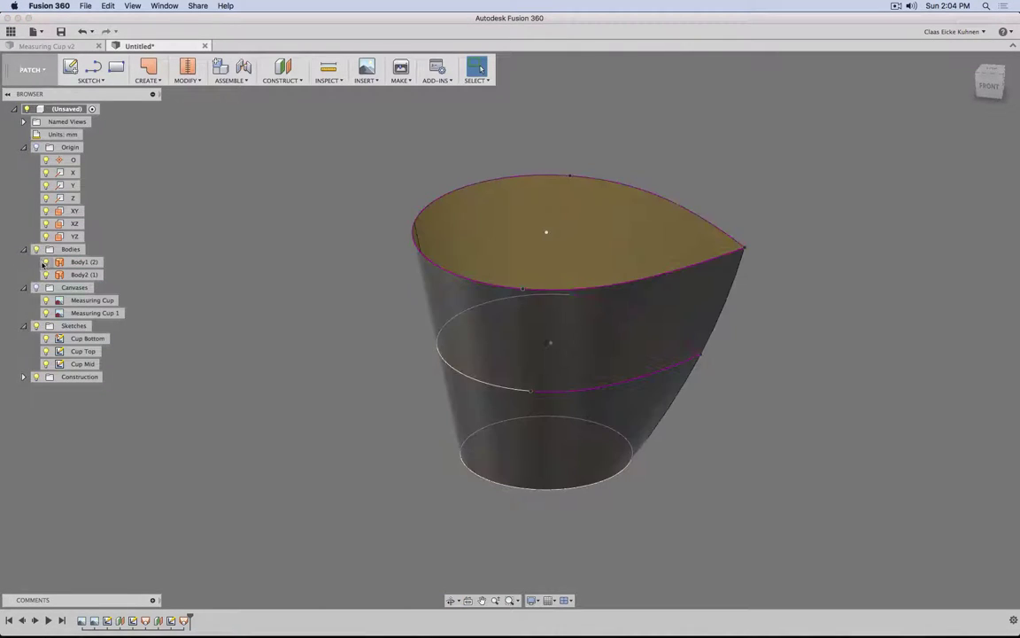
{"action": "left_click", "coordinate": [47, 263]}
{"action": "left_click", "coordinate": [47, 262]}
- Start a new sketch on the XZ plane, facing the cup from the front
{"action": "left_click", "coordinate": [991, 87]}
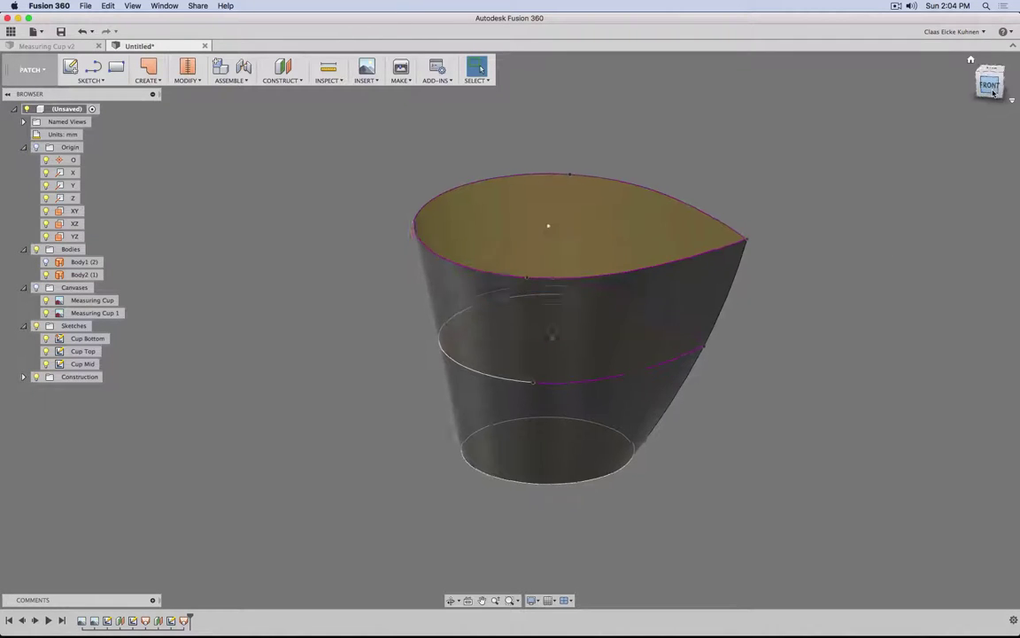
{"action": "left_click", "coordinate": [462, 295]}
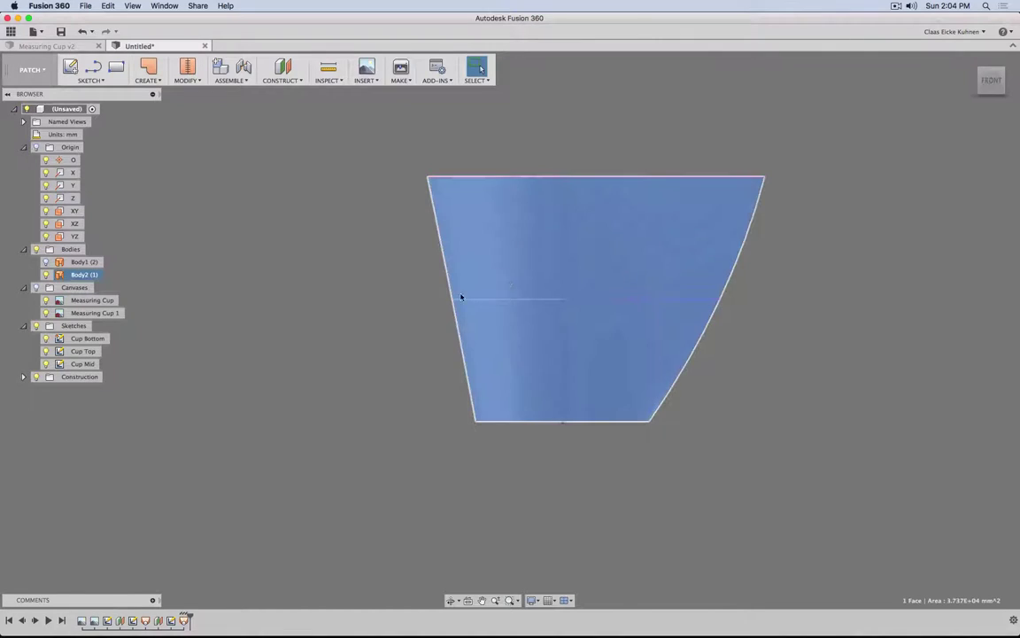
{"action": "scroll", "coordinate": [426, 309], "scroll_direction": "up", "scroll_amount": 4}
{"action": "scroll", "coordinate": [413, 319], "scroll_direction": "down", "scroll_amount": 4}
{"action": "left_click", "coordinate": [299, 338]}
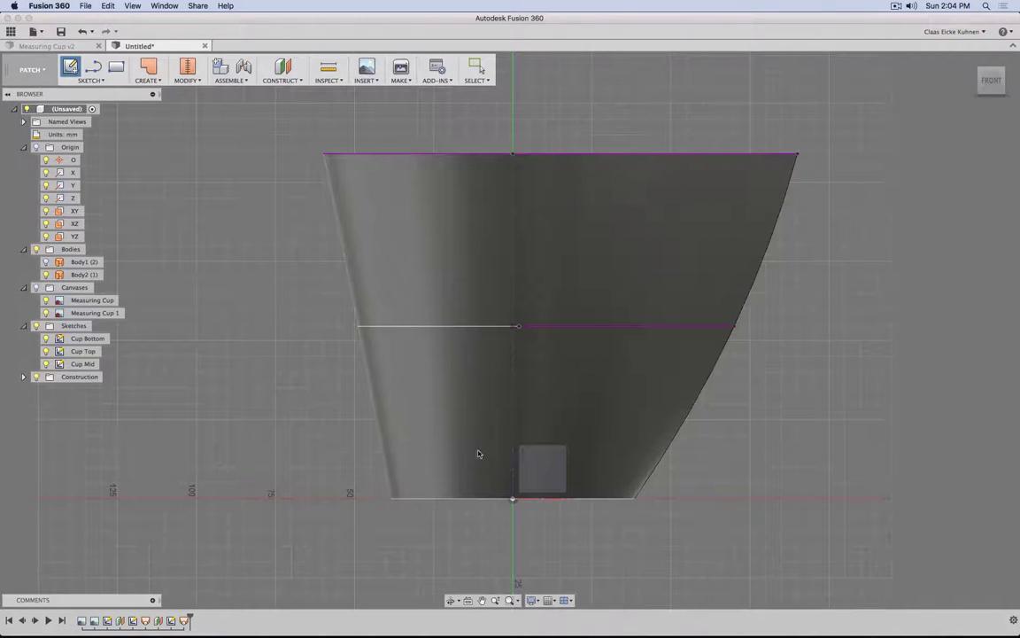
{"action": "left_click", "coordinate": [431, 408]}
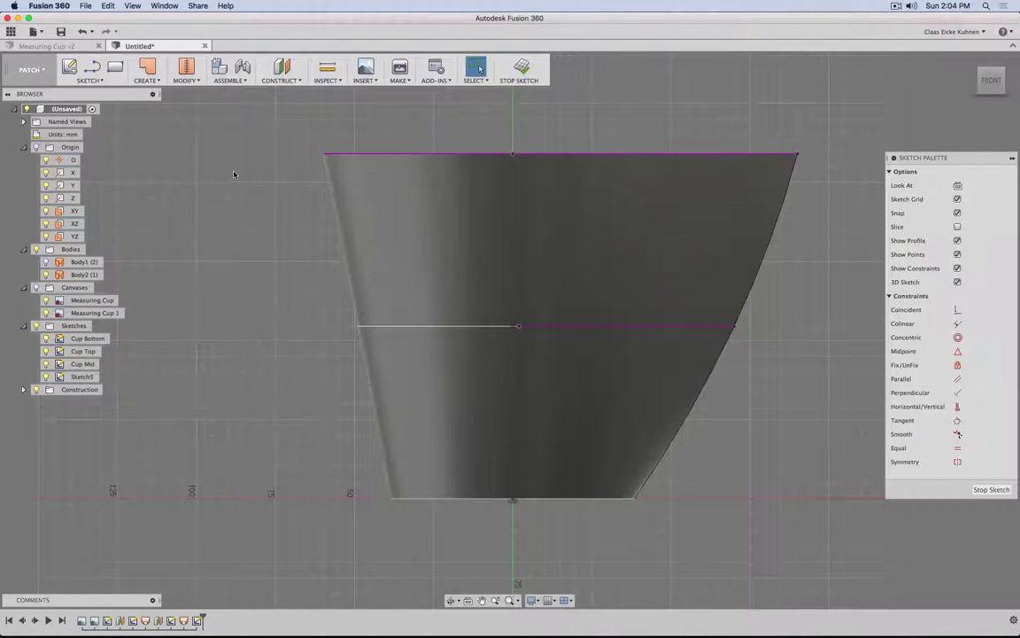
- Project the outline of the lofted cup body into the sketch
{"action": "key", "text": "p"}
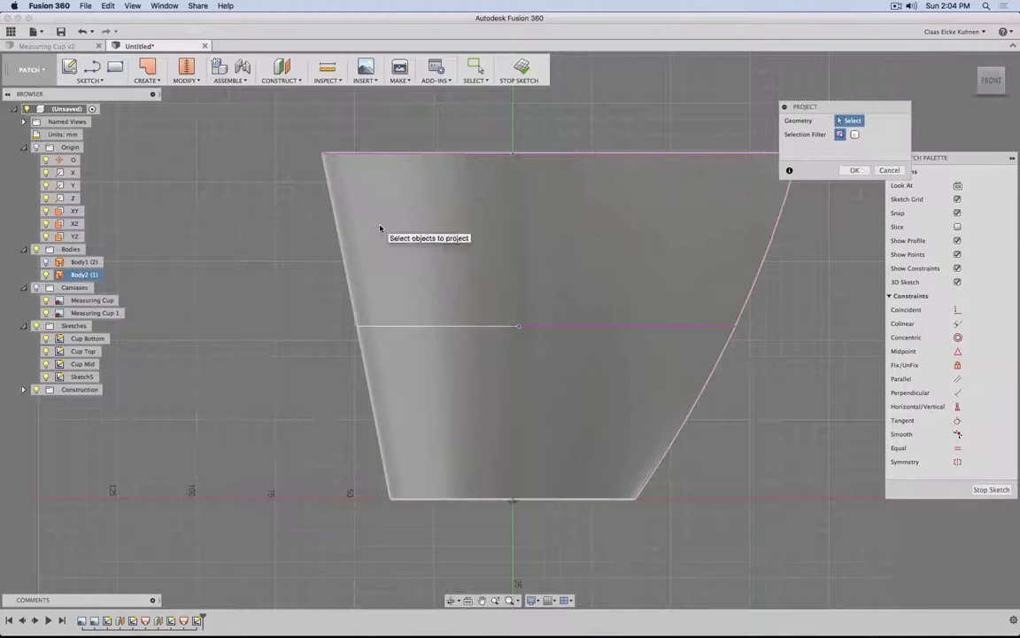
{"action": "left_click", "coordinate": [378, 228]}
{"action": "left_click", "coordinate": [391, 219]}
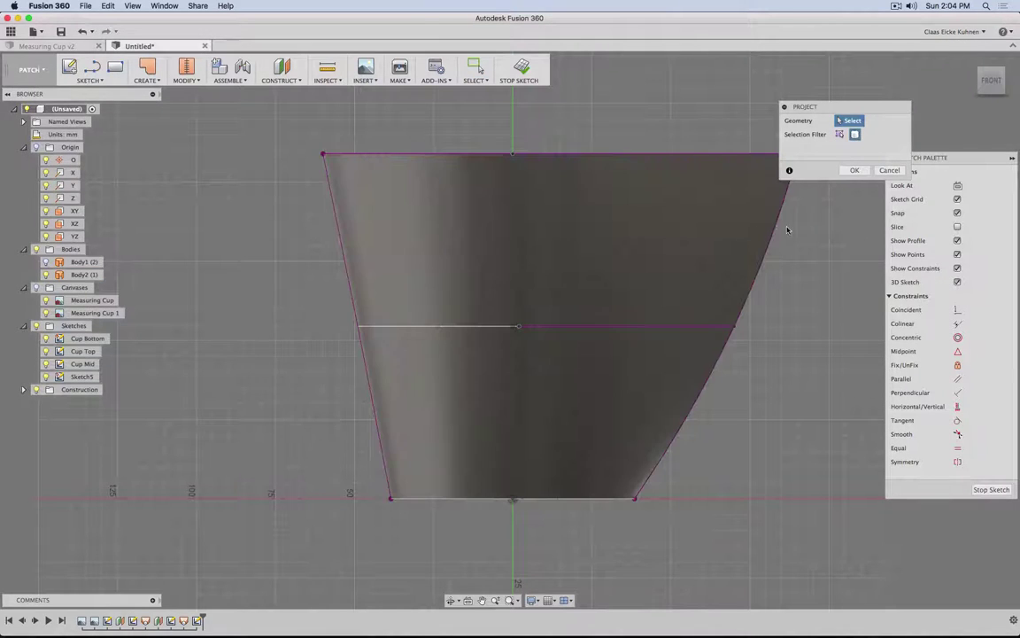
{"action": "left_click", "coordinate": [857, 171]}
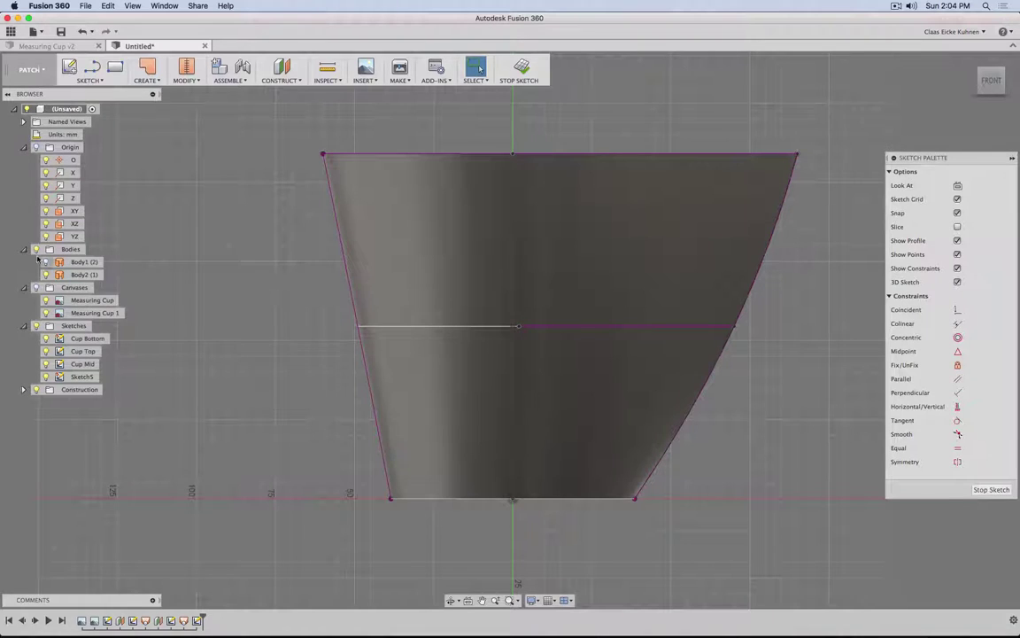
- Hide the bodies and draw a line about 111 mm long over the projected handle-side edge, from its upper to its lower endpoint
{"action": "left_click", "coordinate": [36, 249]}
{"action": "key", "text": "l"}
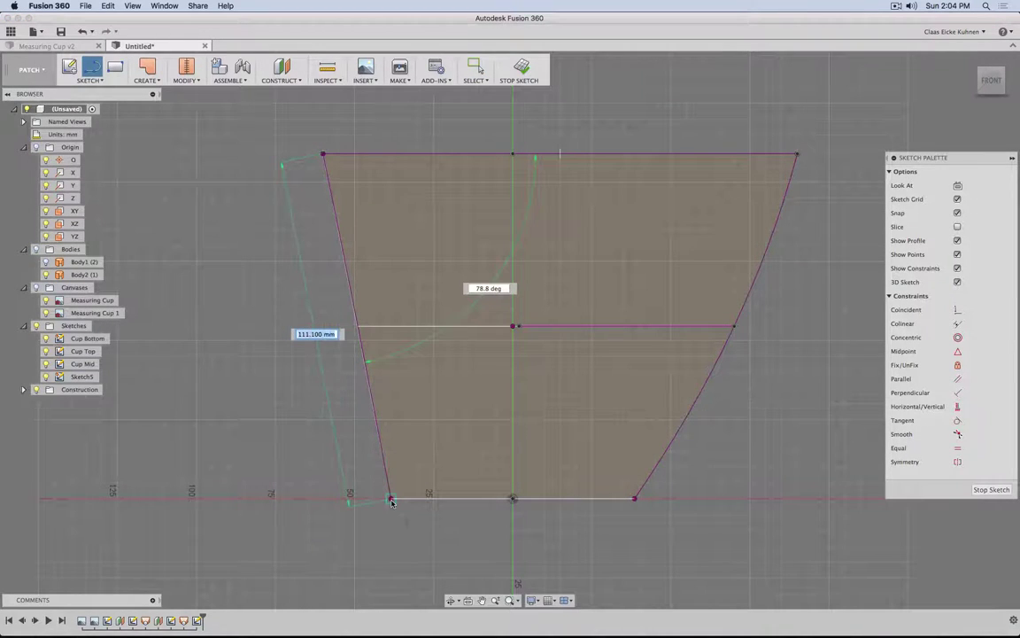
{"action": "key", "text": "Escape"}
{"action": "scroll", "coordinate": [350, 347], "scroll_direction": "up", "scroll_amount": 5}
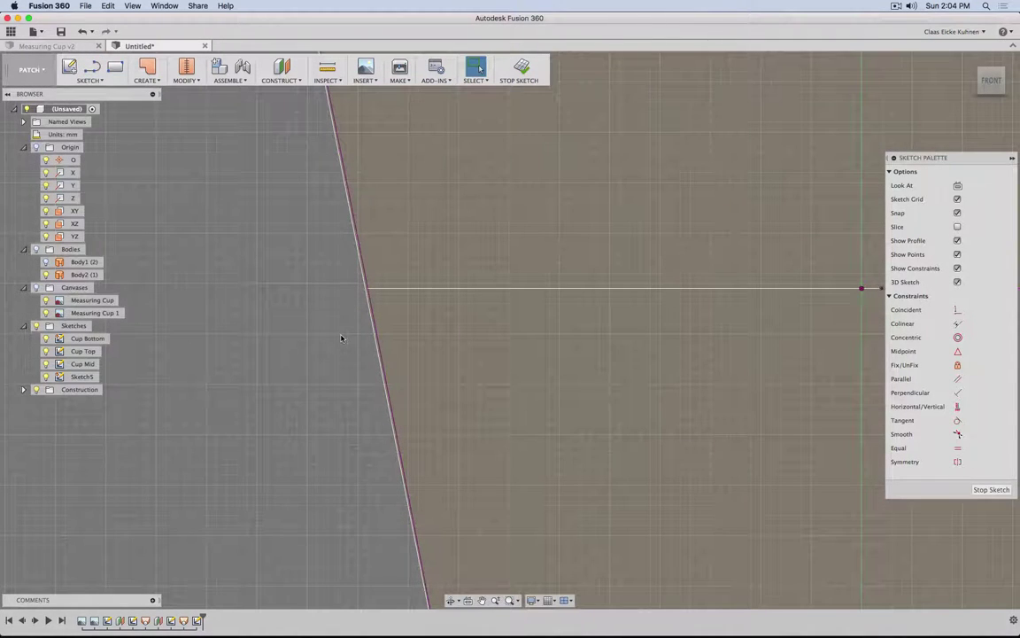
{"action": "scroll", "coordinate": [341, 337], "scroll_direction": "down", "scroll_amount": 5}
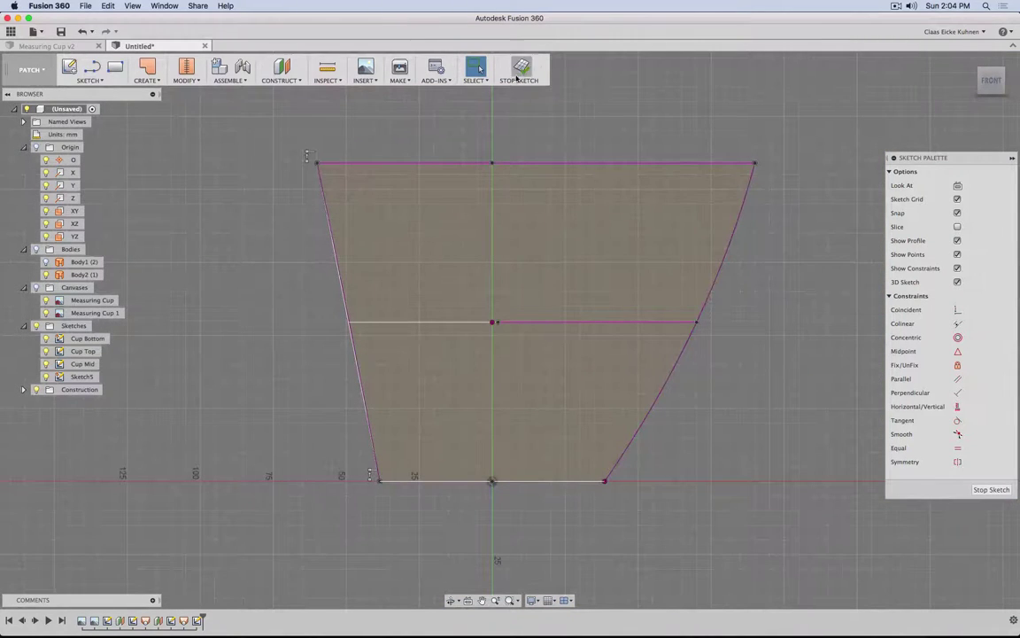
- Hide the Cup Mid, Cup Top and Cup Bottom sketches so only the projected profile sketch remains displayed
{"action": "middle_click_drag", "start_coordinate": [610, 128], "coordinate": [604, 132], "text": "shift"}
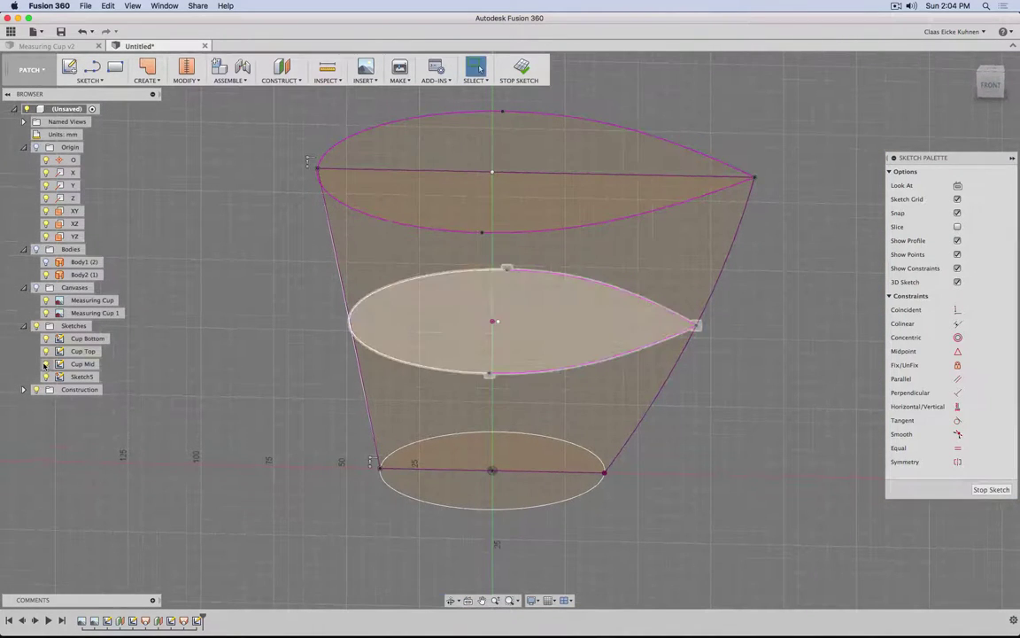
{"action": "left_click", "coordinate": [46, 364]}
{"action": "left_click", "coordinate": [45, 351]}
{"action": "left_click", "coordinate": [45, 339]}
- Delete the projected spout-side curve and the projected rim and base lines, and finish the sketch
{"action": "left_click", "coordinate": [737, 243]}
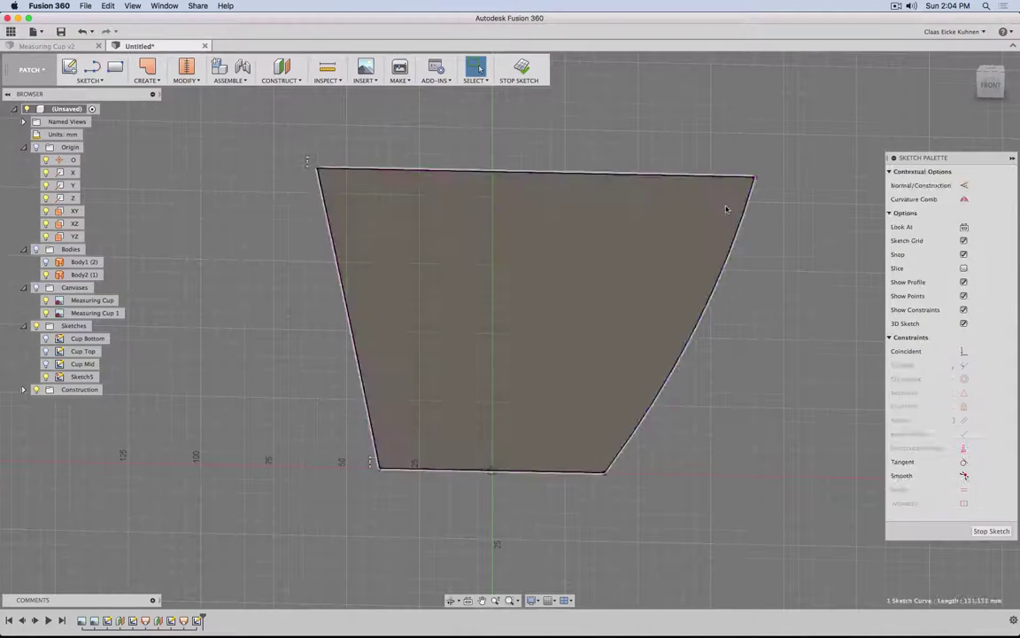
{"action": "key", "text": "Delete"}
{"action": "left_click", "coordinate": [722, 178]}
{"action": "key", "text": "Delete"}
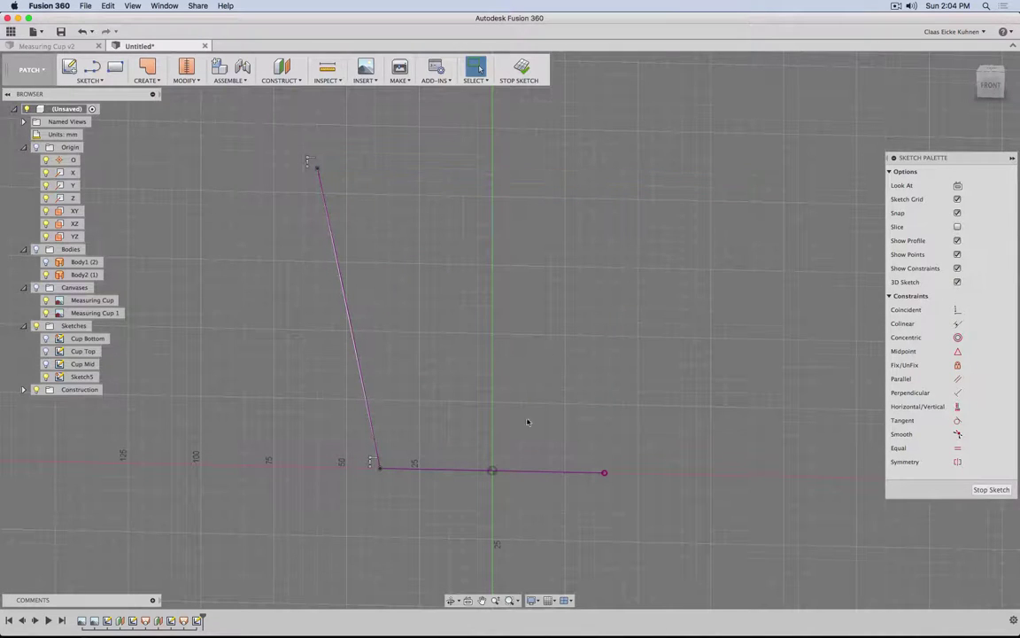
{"action": "left_click", "coordinate": [467, 472]}
{"action": "key", "text": "Delete"}
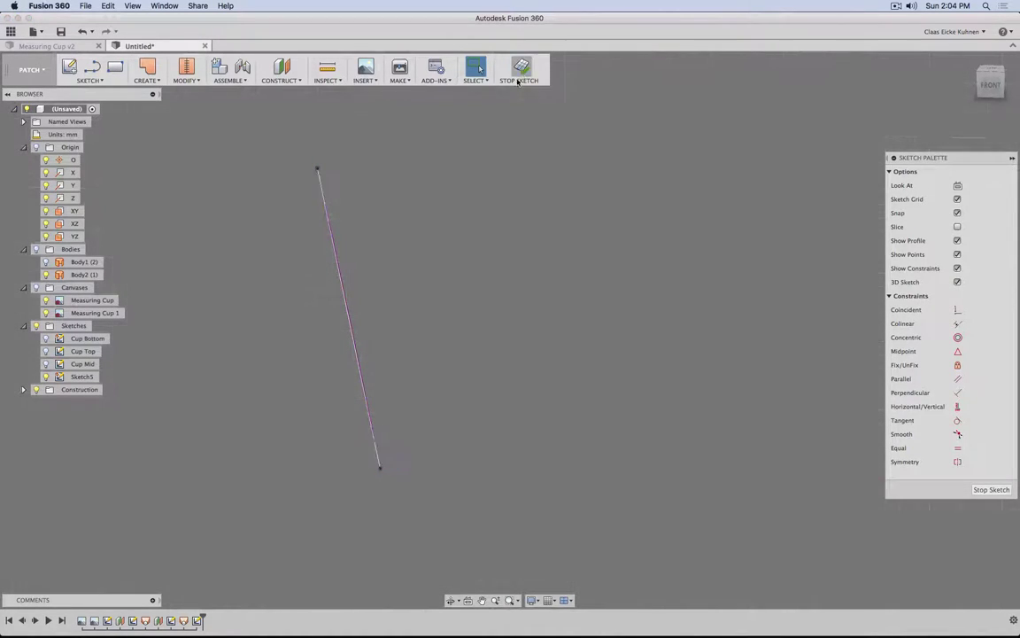
{"action": "left_click", "coordinate": [520, 73]}
- Show the Cup Mid sketch with its dimensions and set the small centre offset dimension to 1.5 mm
{"action": "left_click", "coordinate": [47, 364]}
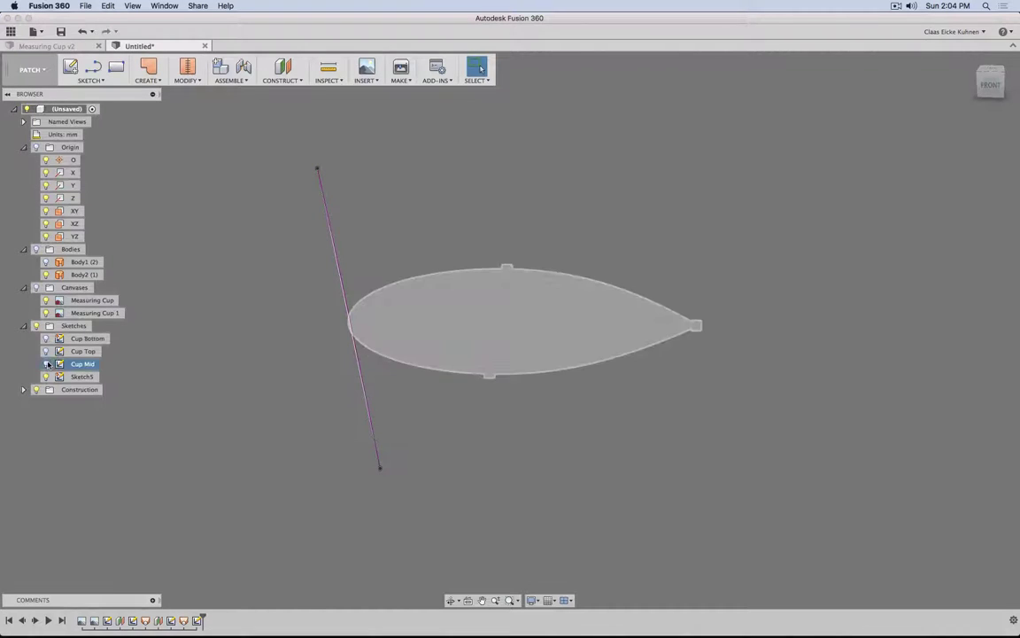
{"action": "right_click", "coordinate": [87, 364]}
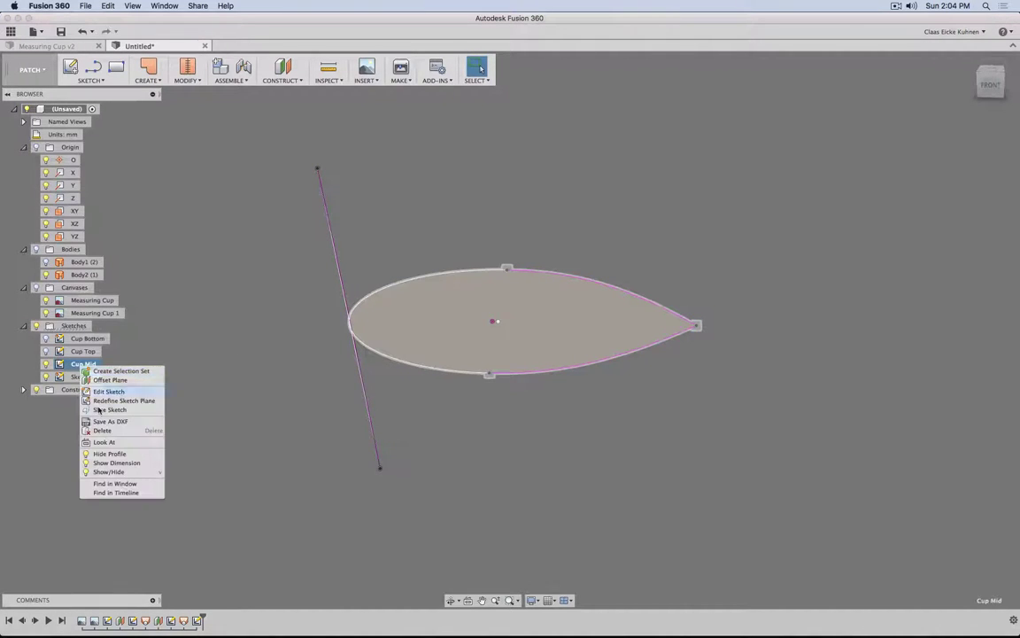
{"action": "left_click", "coordinate": [123, 467]}
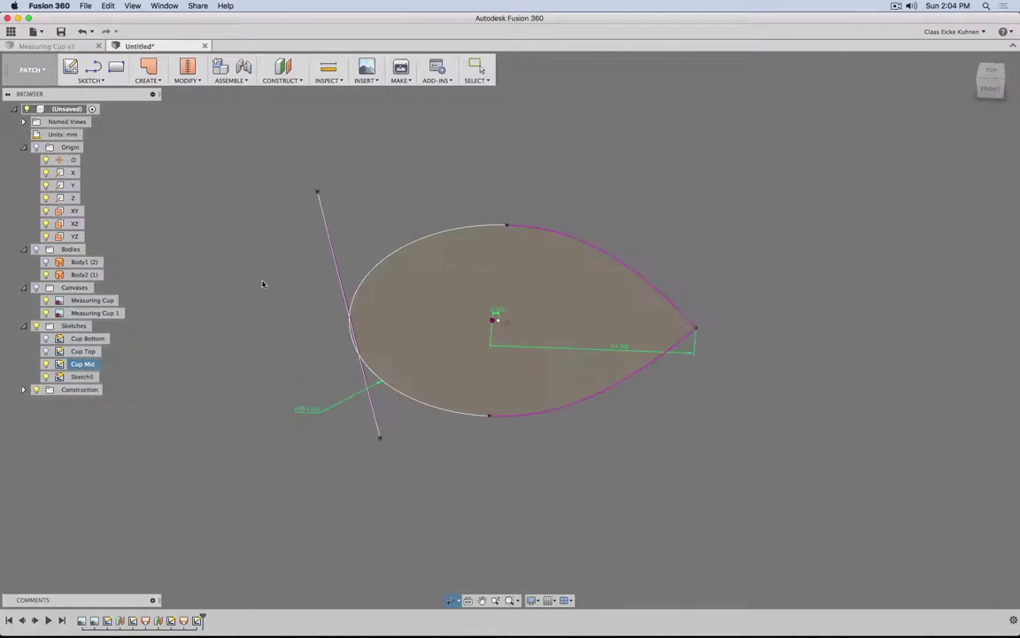
{"action": "scroll", "coordinate": [515, 318], "scroll_direction": "up", "scroll_amount": 4}
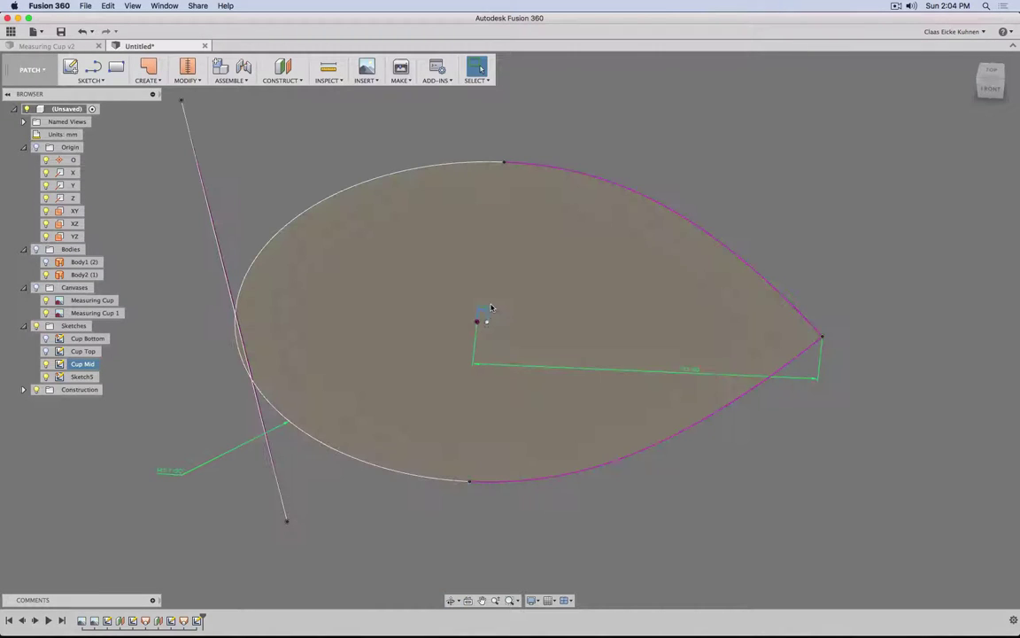
{"action": "double_click", "coordinate": [493, 308]}
{"action": "type", "text": "1.5"}
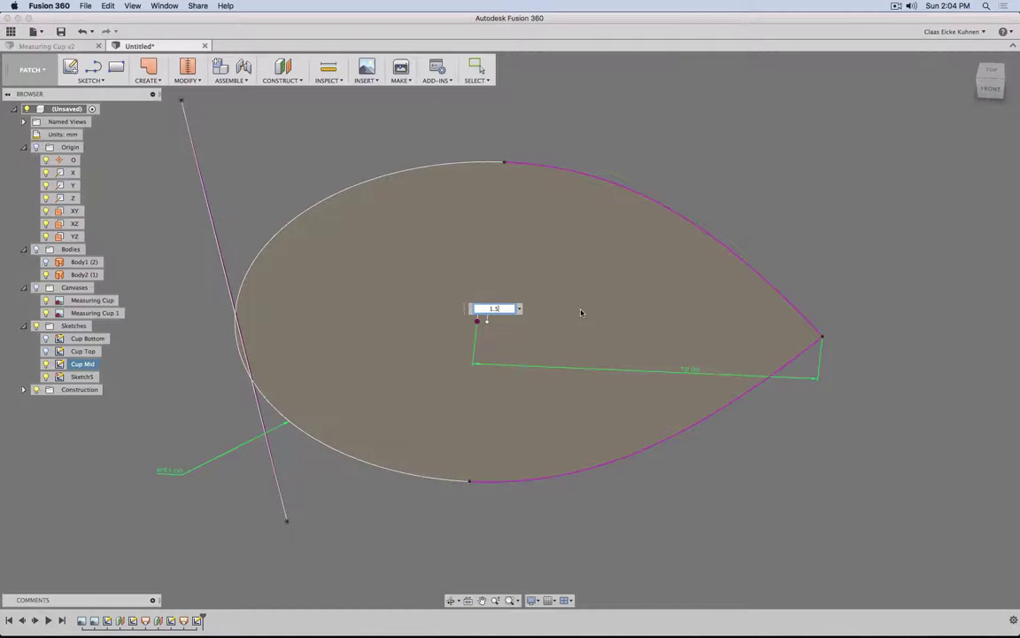
{"action": "key", "text": "Return"}
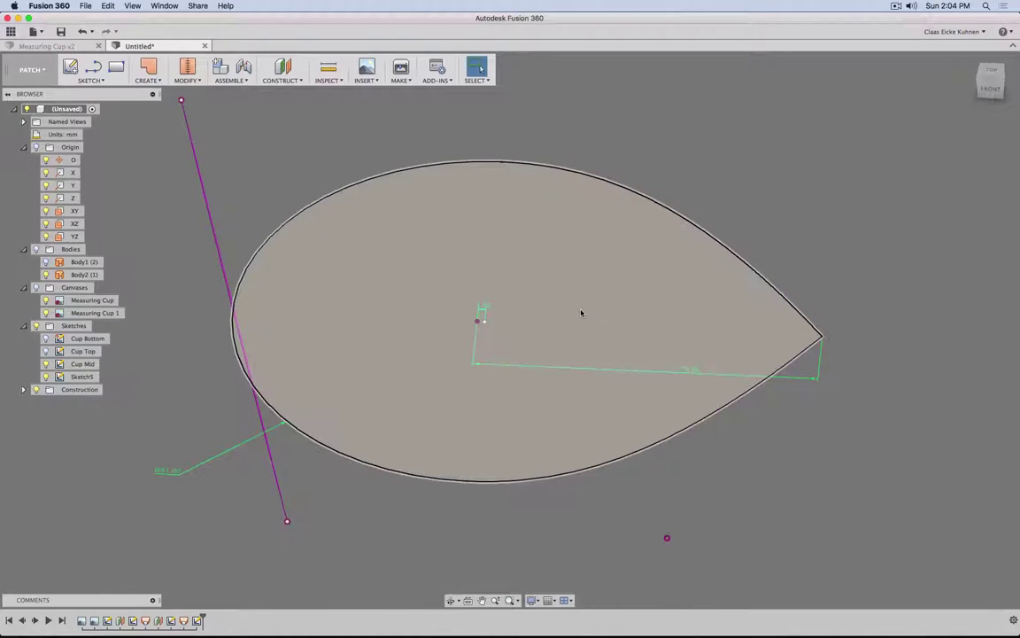
- Try a centre offset of 1.75 mm in the Cup Mid sketch
{"action": "middle_click_drag", "start_coordinate": [207, 343], "coordinate": [282, 352]}
{"action": "scroll", "coordinate": [282, 354], "scroll_direction": "up", "scroll_amount": 3}
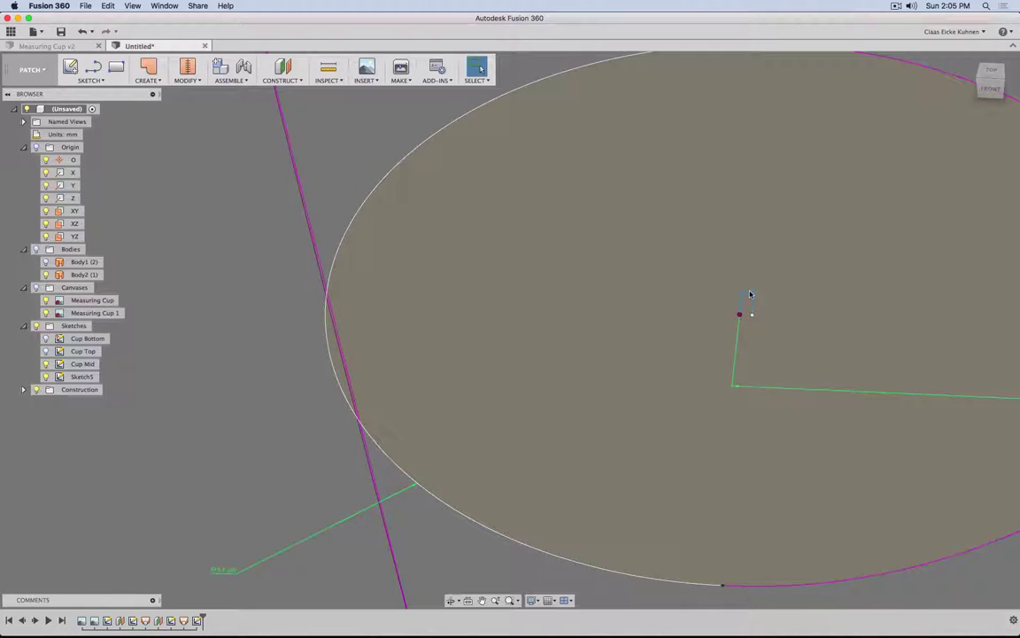
{"action": "double_click", "coordinate": [750, 294]}
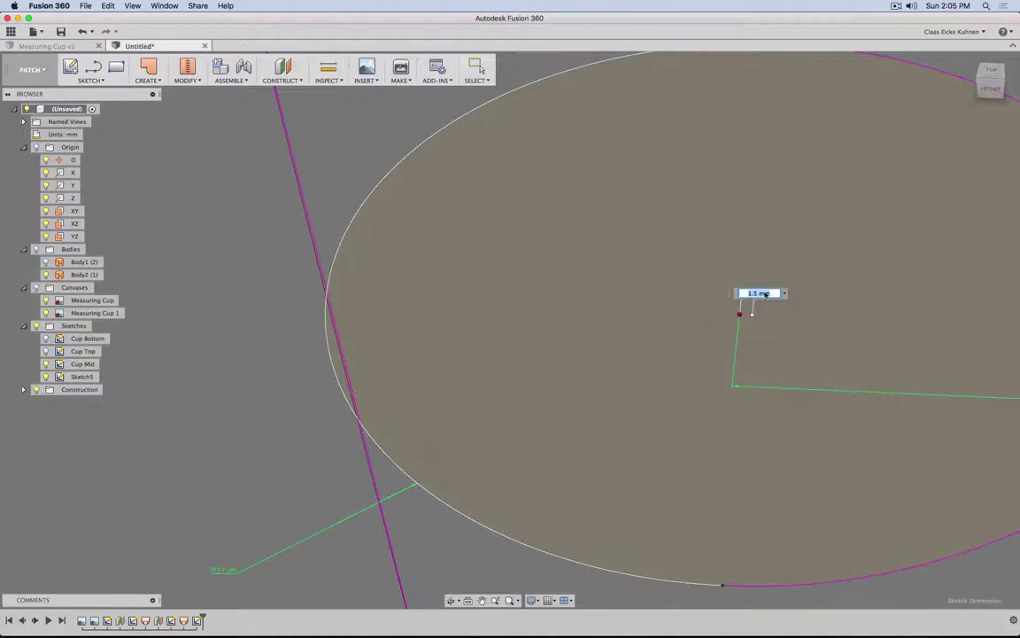
{"action": "type", "text": "1.7"}
{"action": "key", "text": "Return"}
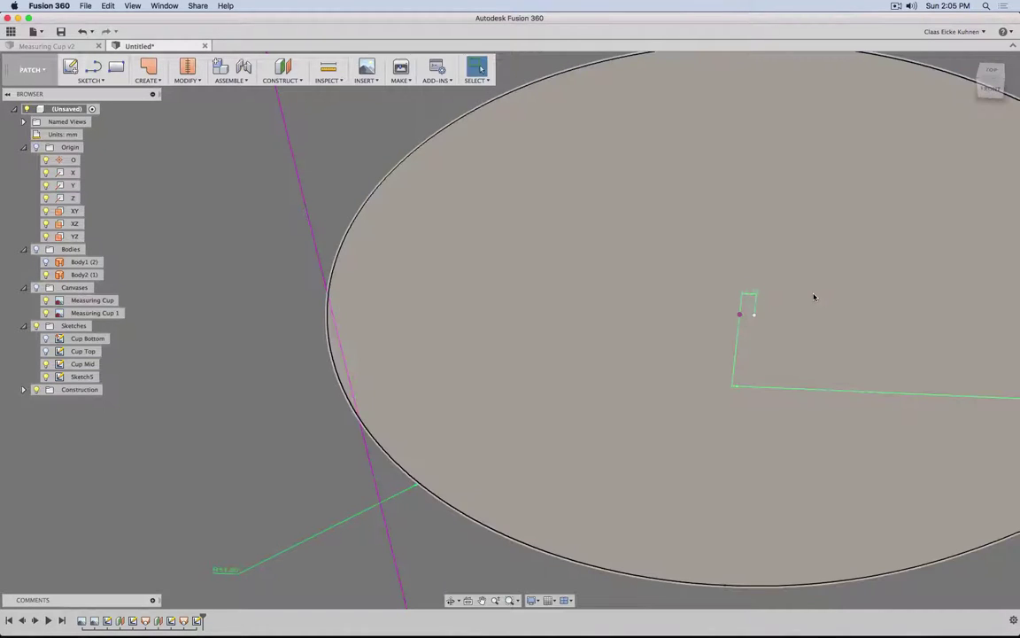
- Set the Cup Mid centre offset back to 1.5 mm and compare the arc with the straight reference line in the front view
{"action": "key", "text": "d"}
{"action": "left_click", "coordinate": [751, 296]}
{"action": "left_click", "coordinate": [751, 292]}
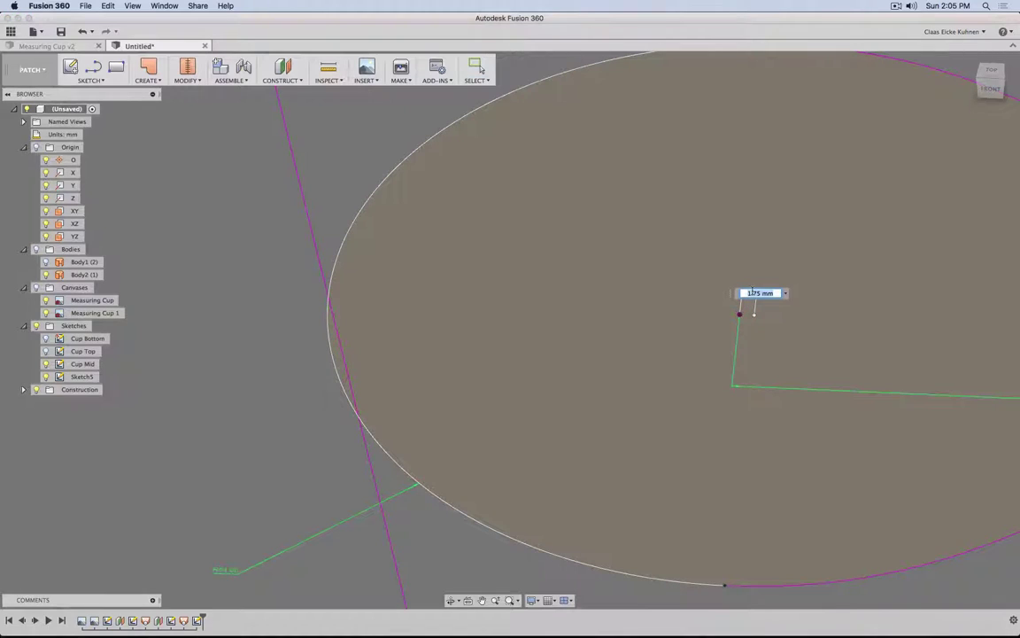
{"action": "type", "text": "1.5"}
{"action": "key", "text": "Return"}
{"action": "scroll", "coordinate": [234, 415], "scroll_direction": "down", "scroll_amount": 4}
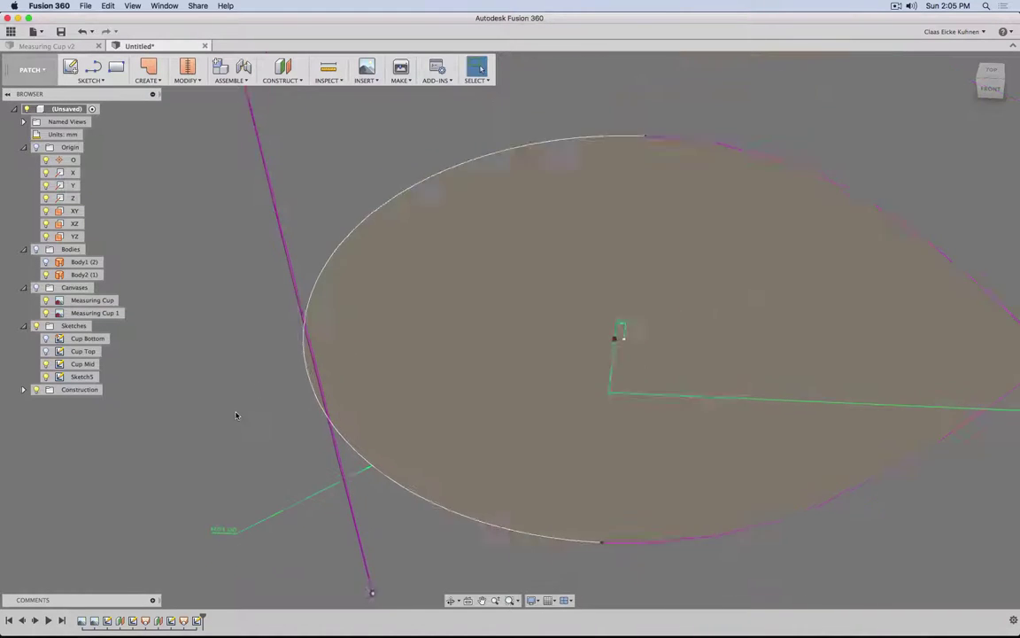
{"action": "left_click", "coordinate": [990, 87]}
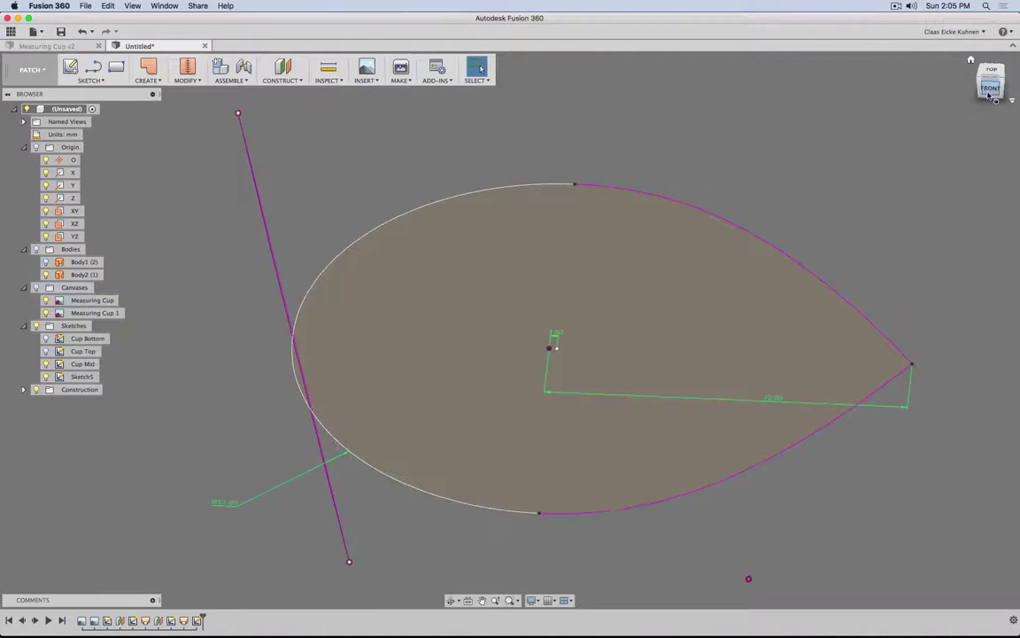
{"action": "middle_click_drag", "start_coordinate": [239, 266], "coordinate": [260, 379]}
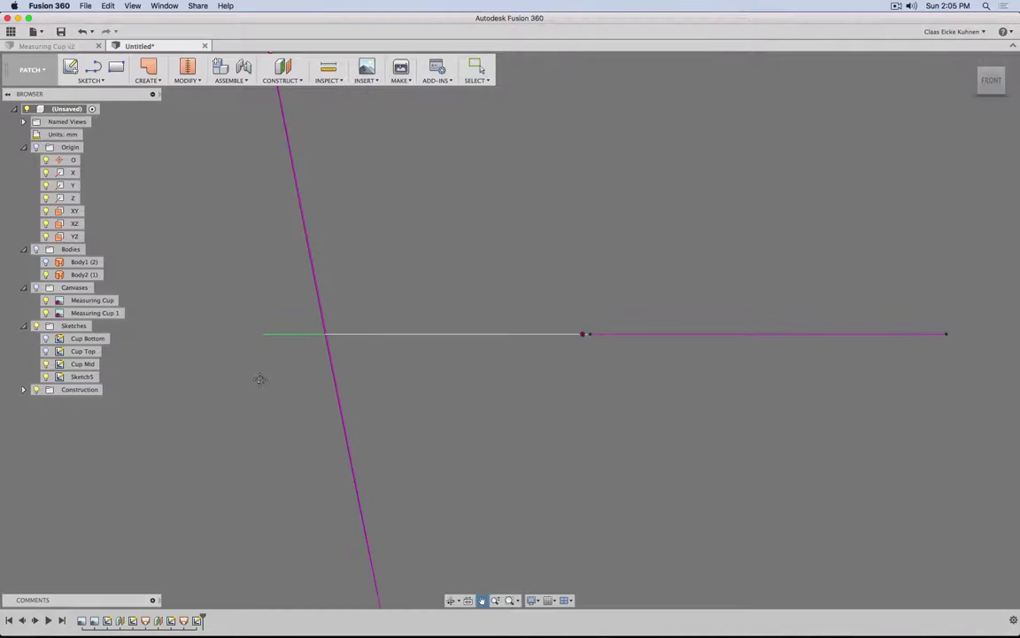
- Delete Sketch5, the sketch that holds the straight handle-side reference line
{"action": "scroll", "coordinate": [259, 379], "scroll_direction": "up", "scroll_amount": 3}
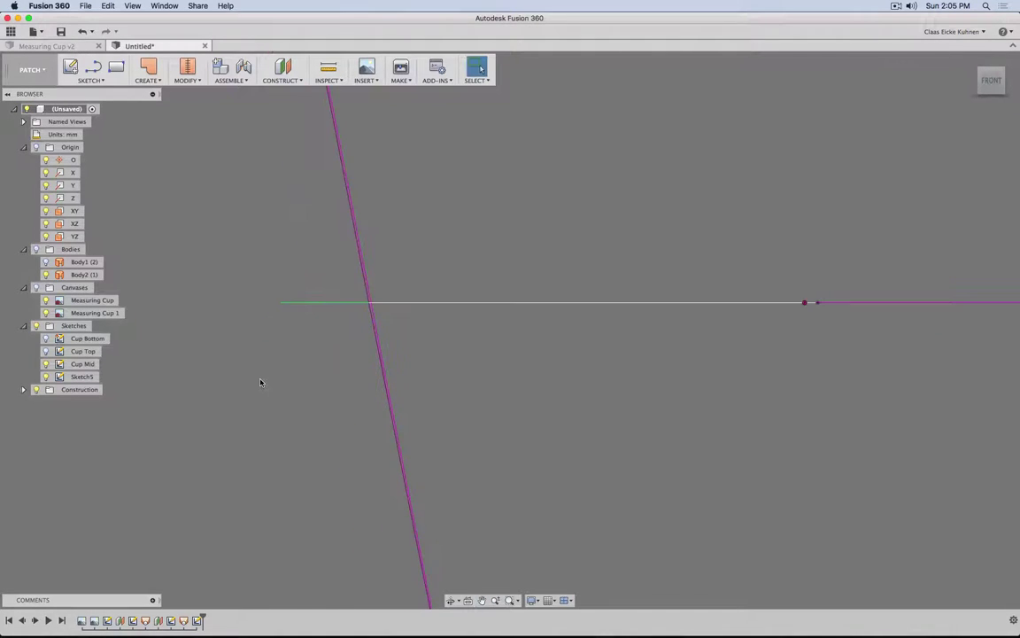
{"action": "scroll", "coordinate": [261, 382], "scroll_direction": "down", "scroll_amount": 5}
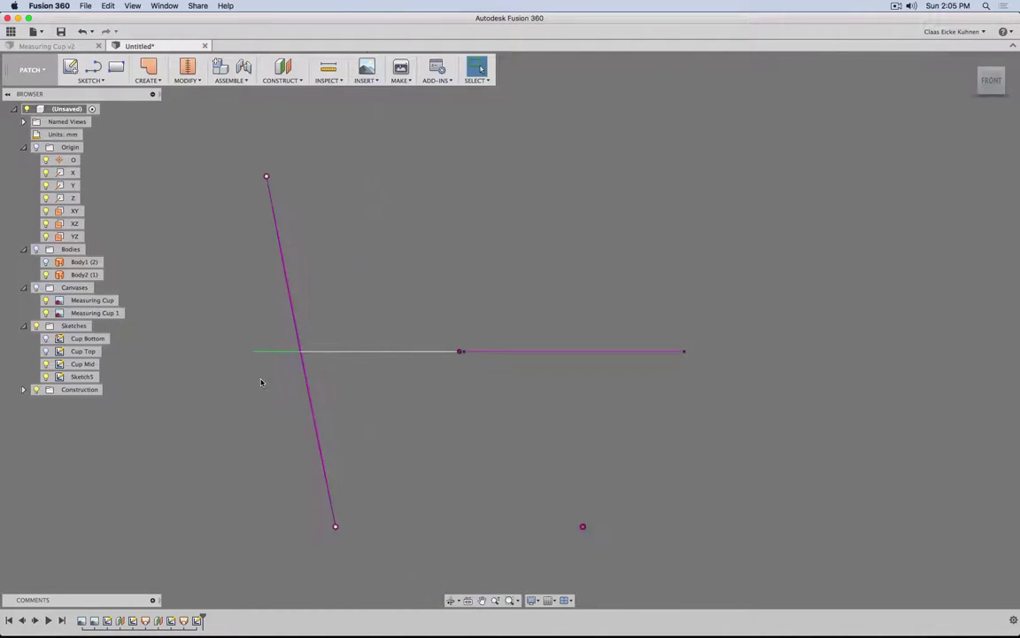
{"action": "middle_click_drag", "start_coordinate": [265, 369], "coordinate": [260, 387], "text": "shift"}
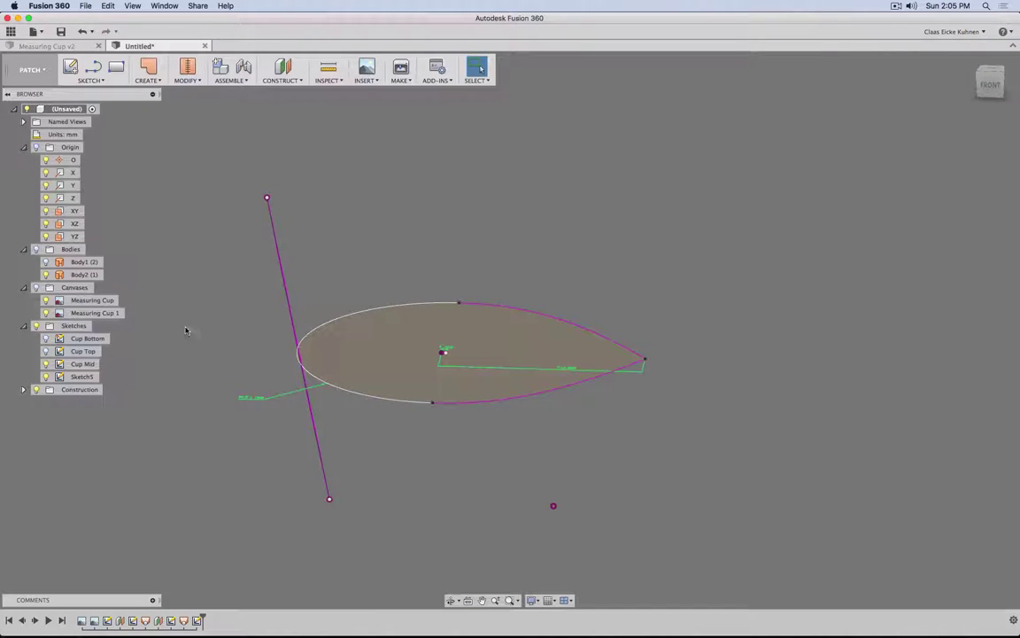
{"action": "left_click", "coordinate": [198, 619]}
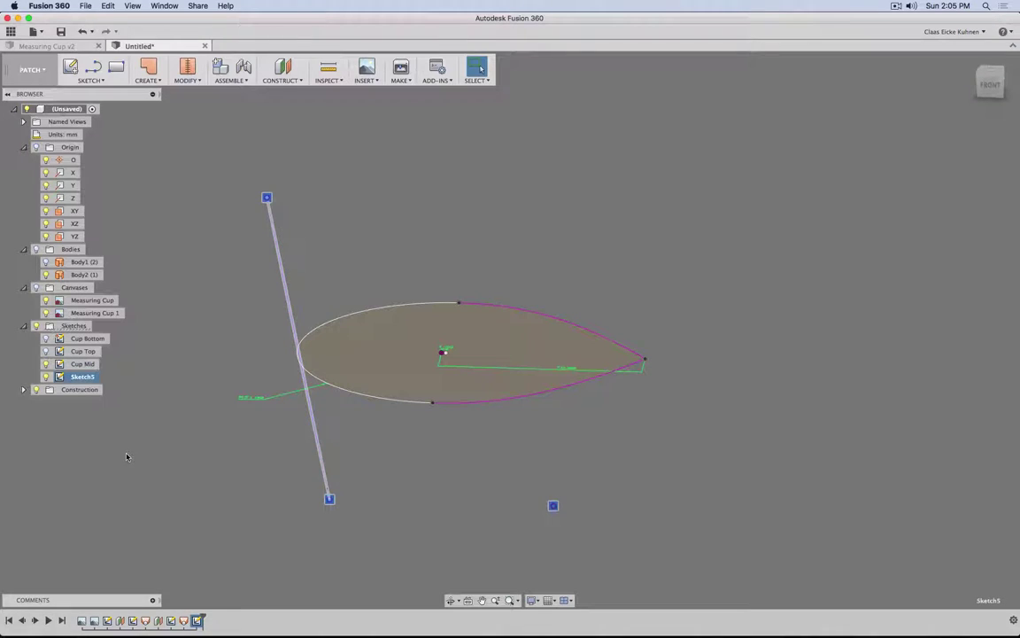
{"action": "key", "text": "Delete"}
- Show the surface bodies and delete the first loft feature, which forms the straight-sided Body1
{"action": "left_click", "coordinate": [47, 262]}
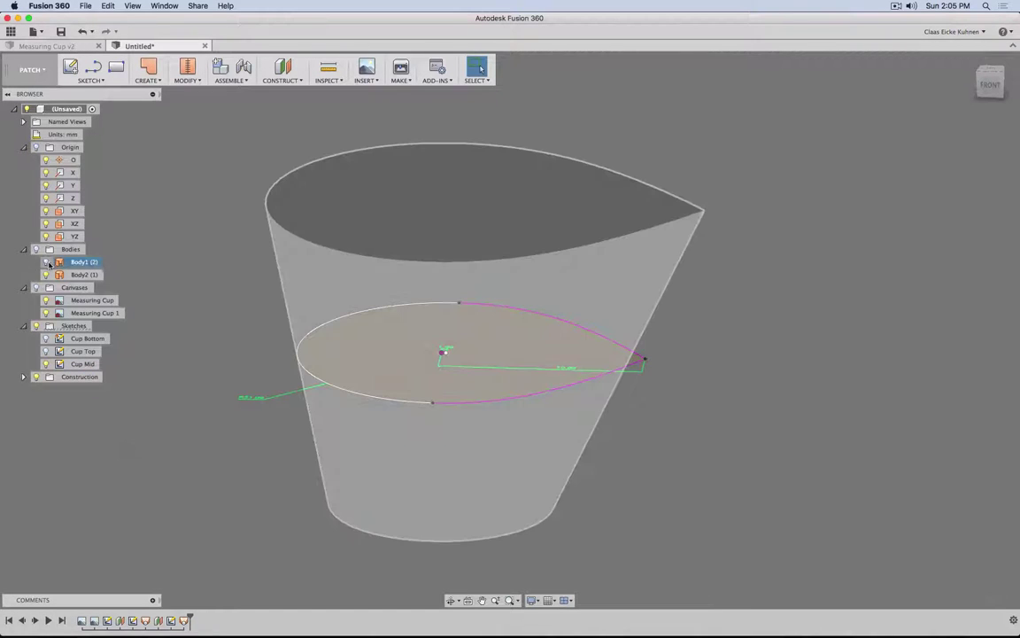
{"action": "left_click", "coordinate": [47, 262]}
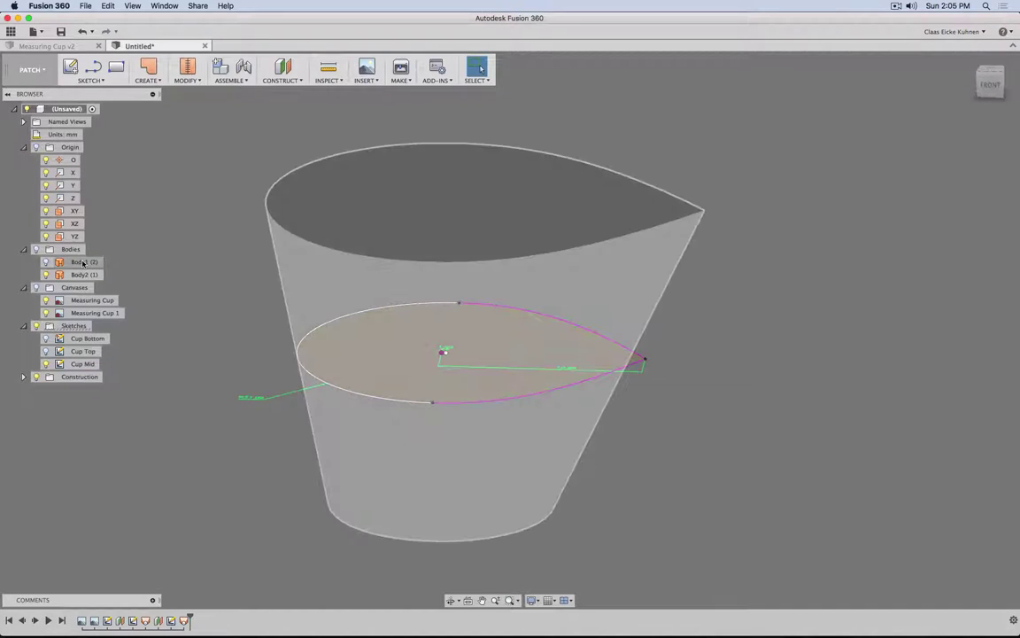
{"action": "left_click", "coordinate": [47, 262]}
{"action": "left_click", "coordinate": [47, 262]}
{"action": "left_click", "coordinate": [146, 619]}
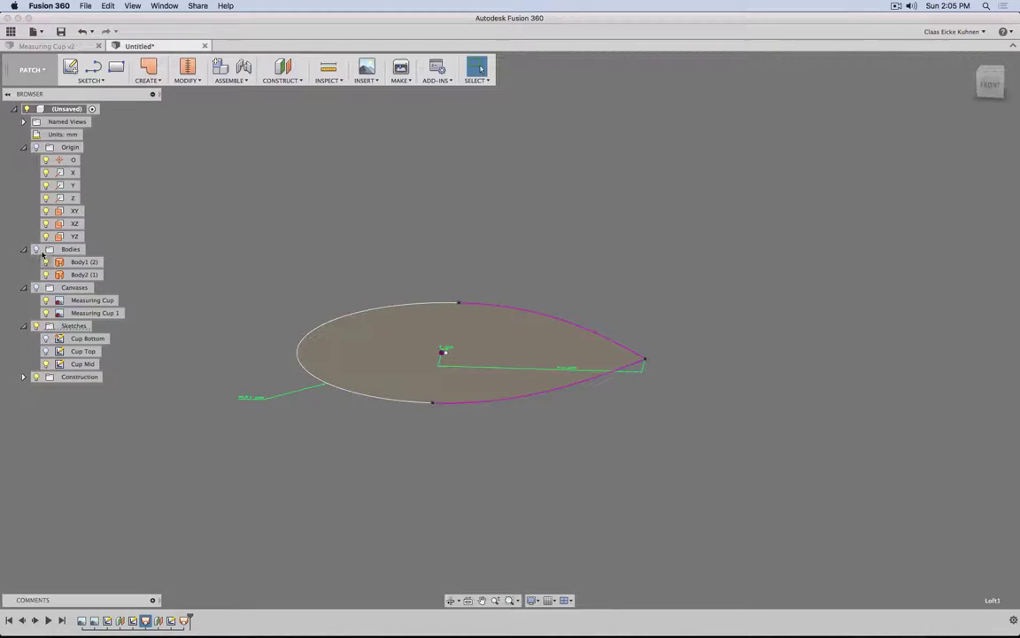
{"action": "left_click", "coordinate": [47, 262]}
{"action": "double_click", "coordinate": [145, 619]}
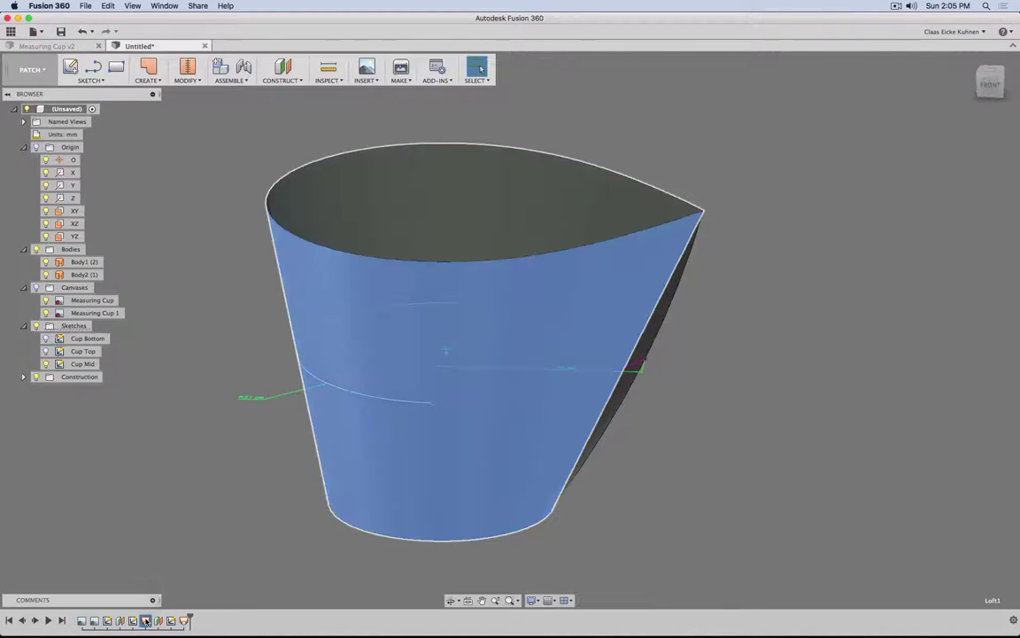
{"action": "left_click", "coordinate": [145, 620]}
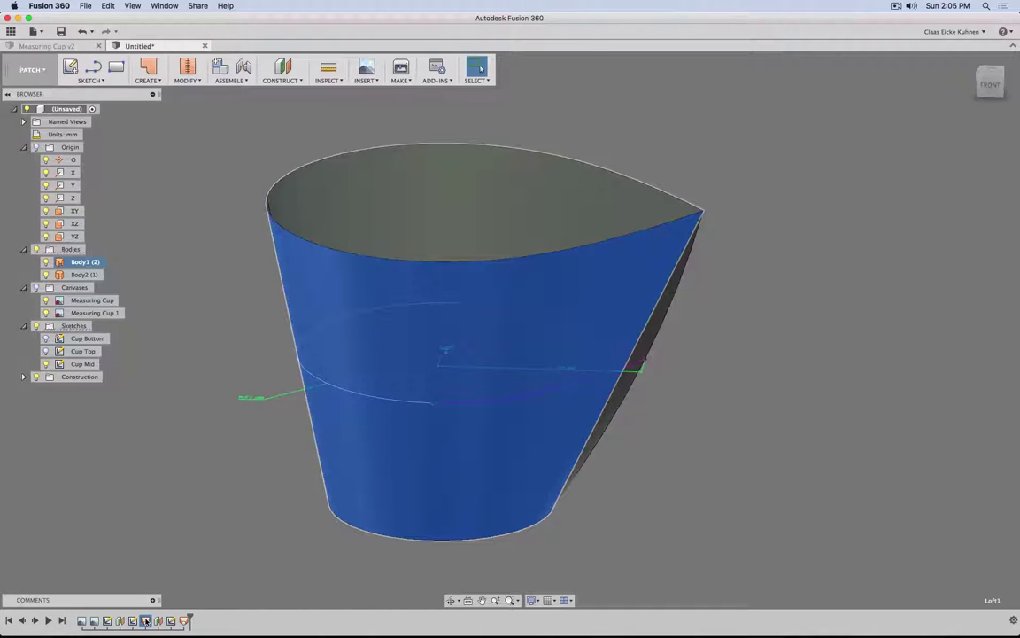
{"action": "key", "text": "Delete"}
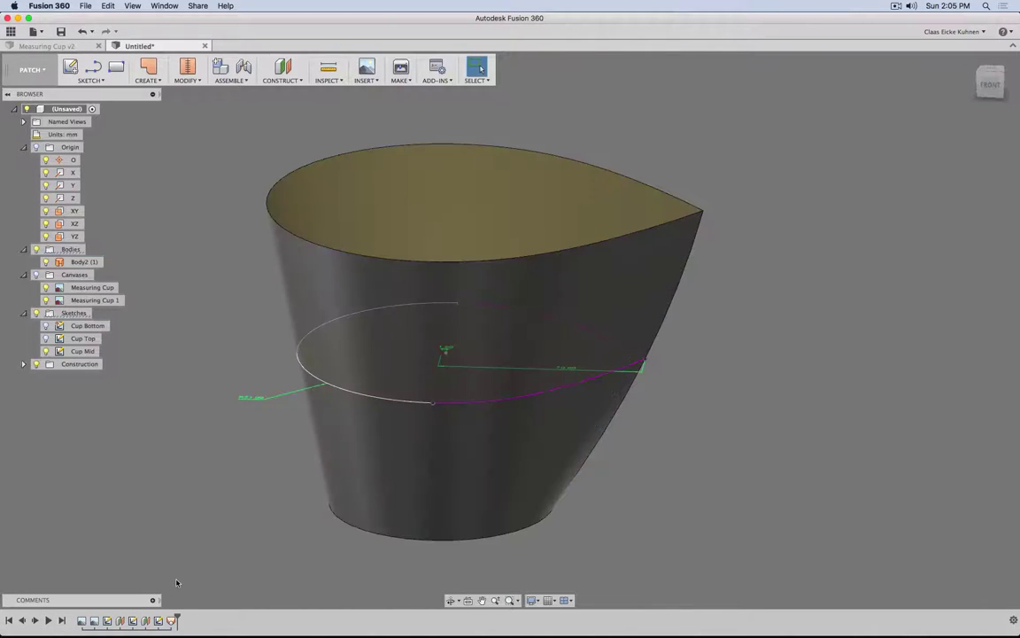
- Turn on the Cup Top and Cup Bottom sketches individually and hide the whole Sketches folder
{"action": "left_click", "coordinate": [45, 338]}
{"action": "left_click", "coordinate": [46, 326]}
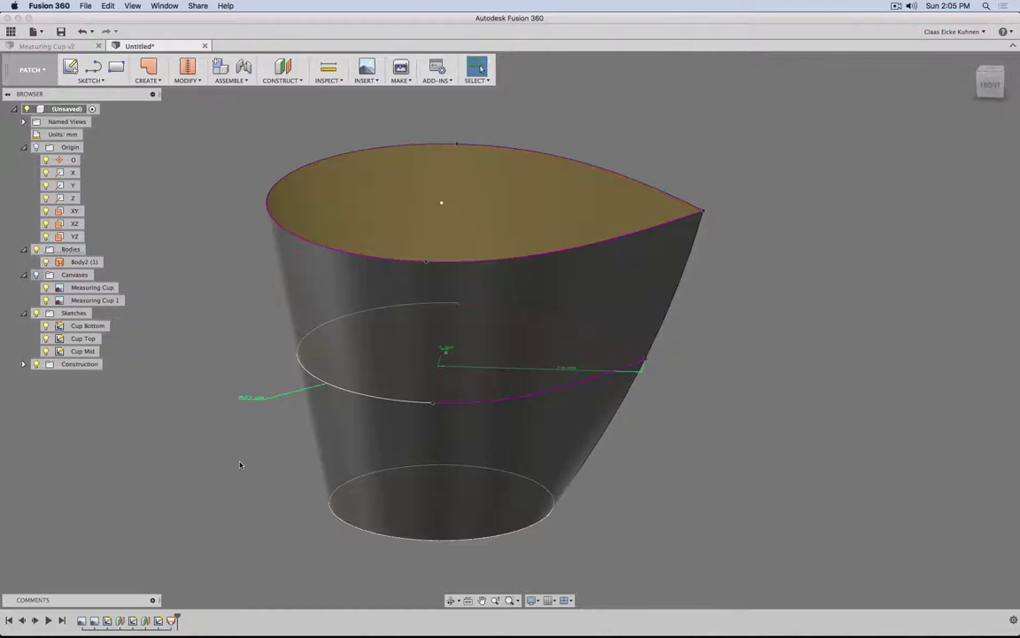
{"action": "mouse_move", "coordinate": [239, 464]}
{"action": "middle_mouse_down", "text": "shift"}
{"action": "mouse_move", "coordinate": [230, 405]}
{"action": "mouse_move", "coordinate": [141, 433]}
{"action": "mouse_move", "coordinate": [150, 443]}
{"action": "mouse_move", "coordinate": [280, 441]}
{"action": "mouse_move", "coordinate": [247, 441]}
{"action": "mouse_move", "coordinate": [232, 380]}
{"action": "mouse_move", "coordinate": [232, 462]}
{"action": "mouse_move", "coordinate": [244, 494]}
{"action": "middle_mouse_up", "text": "shift"}
{"action": "key", "text": "Escape"}
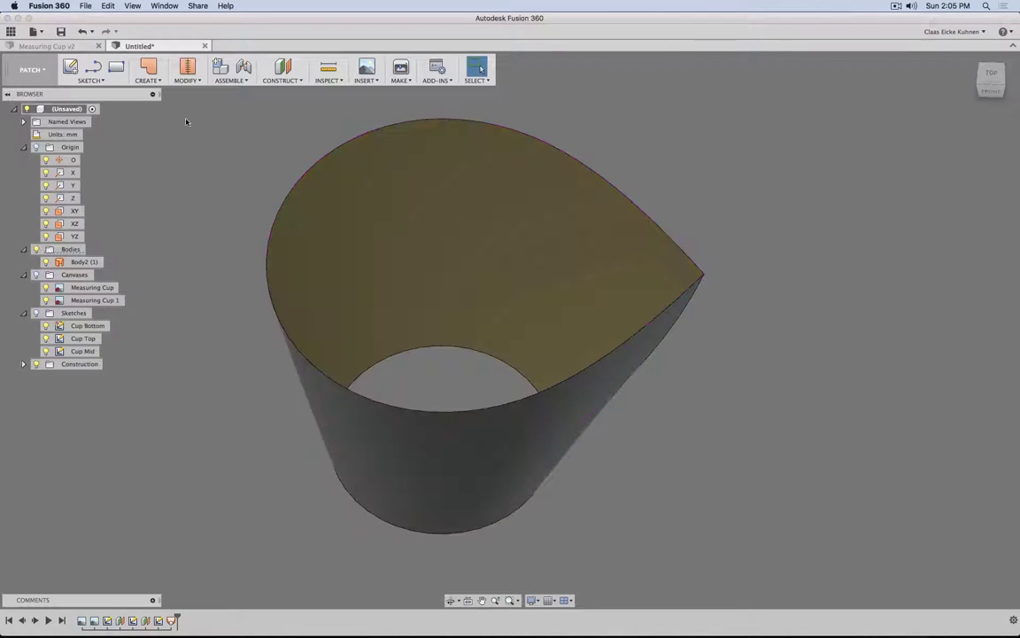
- Patch the open circular bottom of the cup with Connected continuity as a new body
{"action": "left_click", "coordinate": [148, 67]}
{"action": "left_click", "coordinate": [453, 348]}
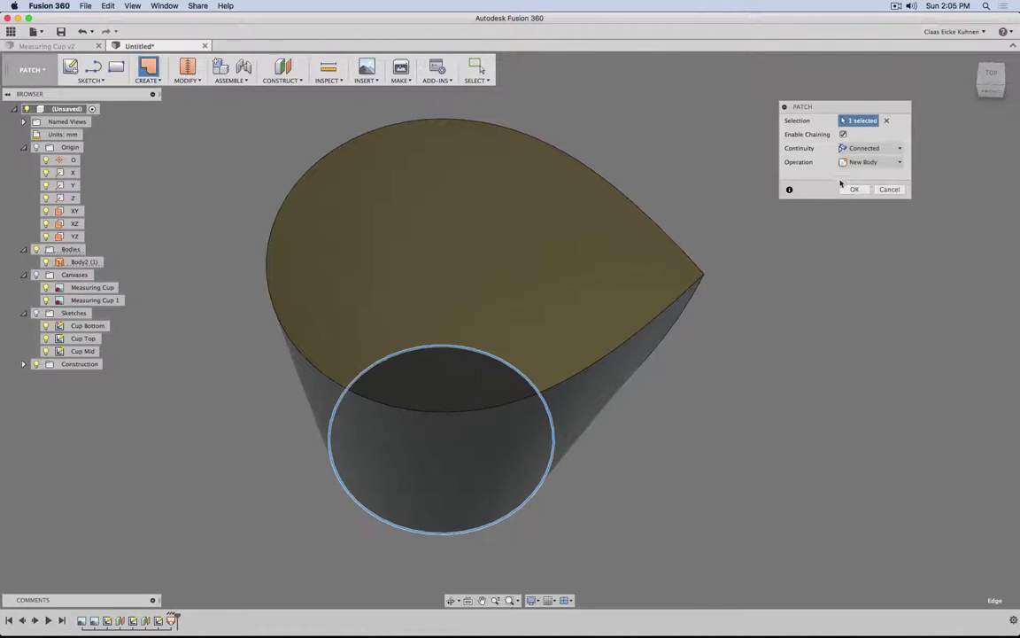
{"action": "left_click", "coordinate": [852, 189]}
- Stitch the bottom patch and the cup wall into one surface body with a 1.00 mm tolerance
{"action": "left_click", "coordinate": [184, 69]}
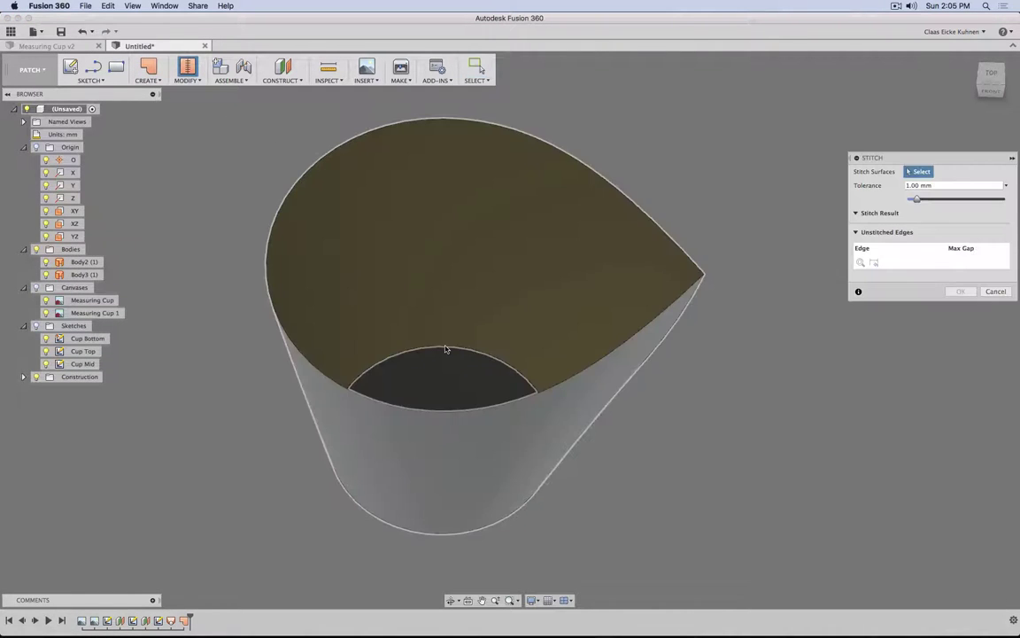
{"action": "left_click", "coordinate": [452, 356]}
{"action": "left_click", "coordinate": [615, 296]}
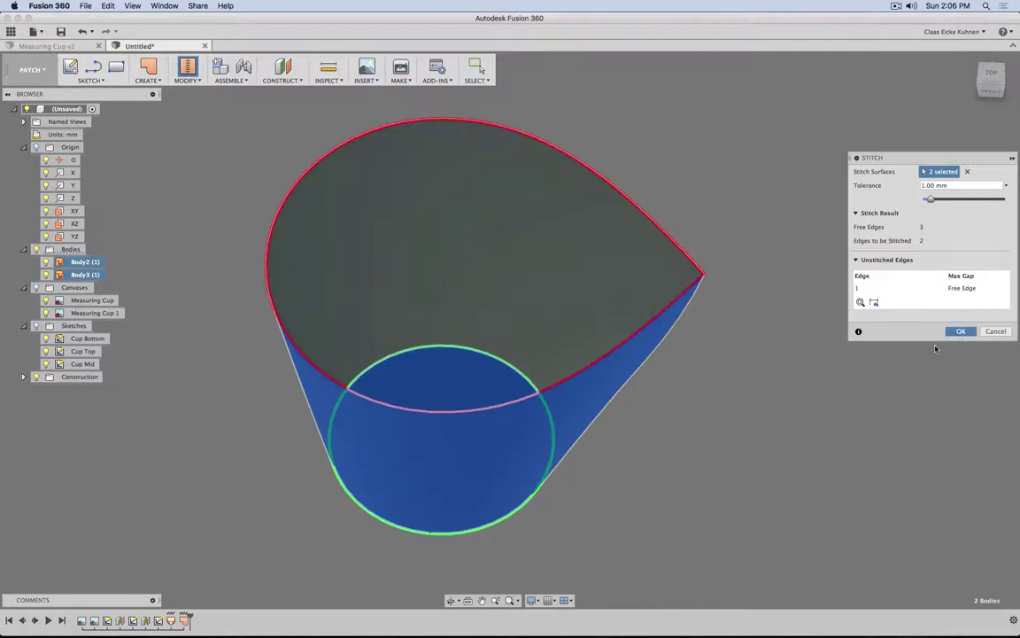
{"action": "left_click", "coordinate": [961, 331]}
- Start a 5 mm constant radius fillet on the sharp spout edge and the cup's circular bottom edge
{"action": "middle_click_drag", "start_coordinate": [789, 465], "coordinate": [397, 314], "text": "shift"}
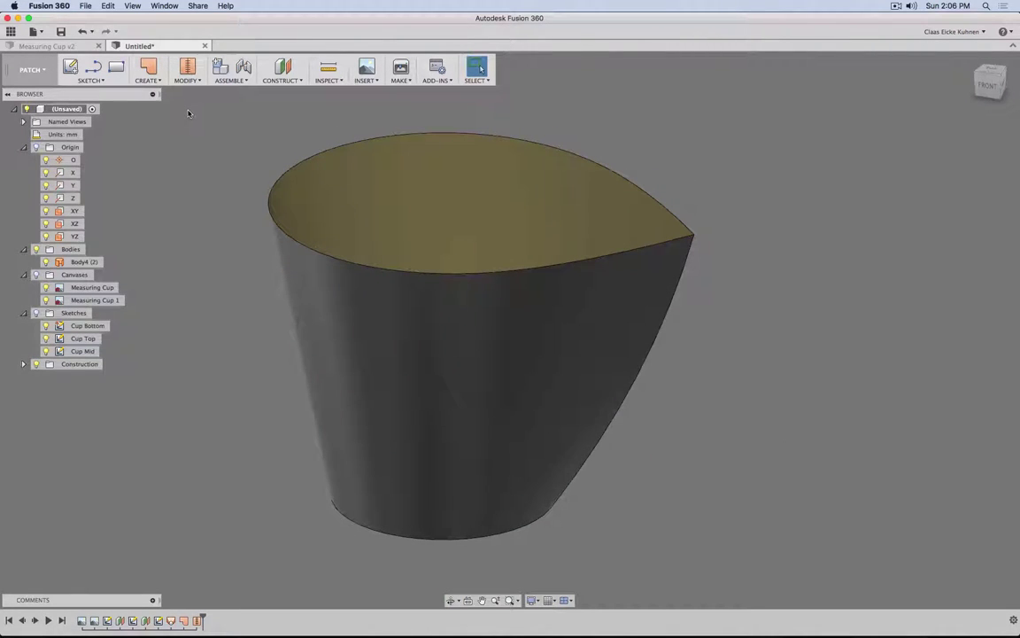
{"action": "left_click", "coordinate": [182, 80]}
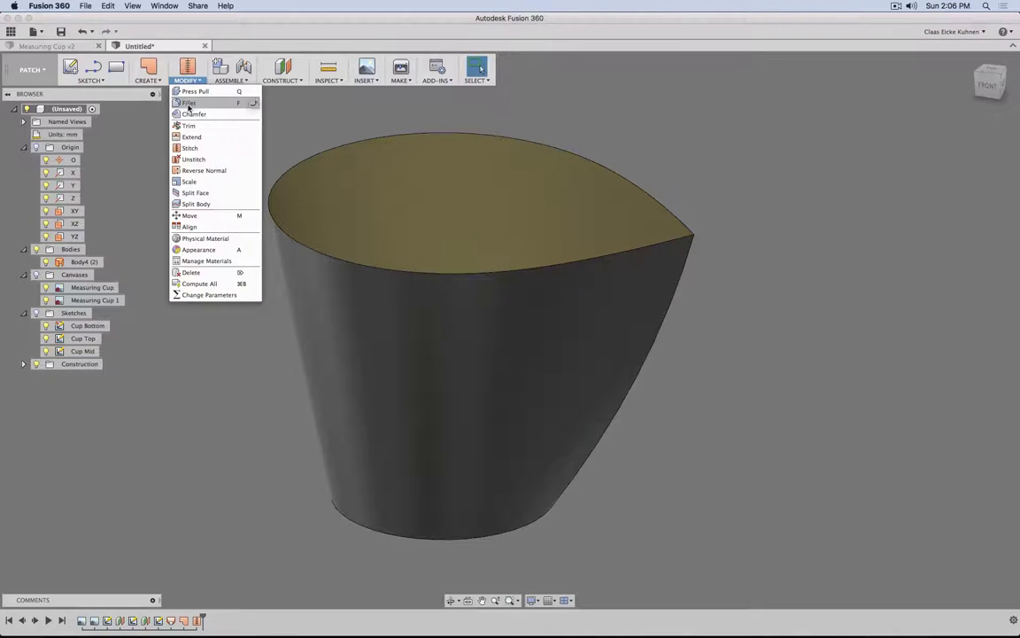
{"action": "left_click", "coordinate": [189, 103]}
{"action": "left_click", "coordinate": [682, 278]}
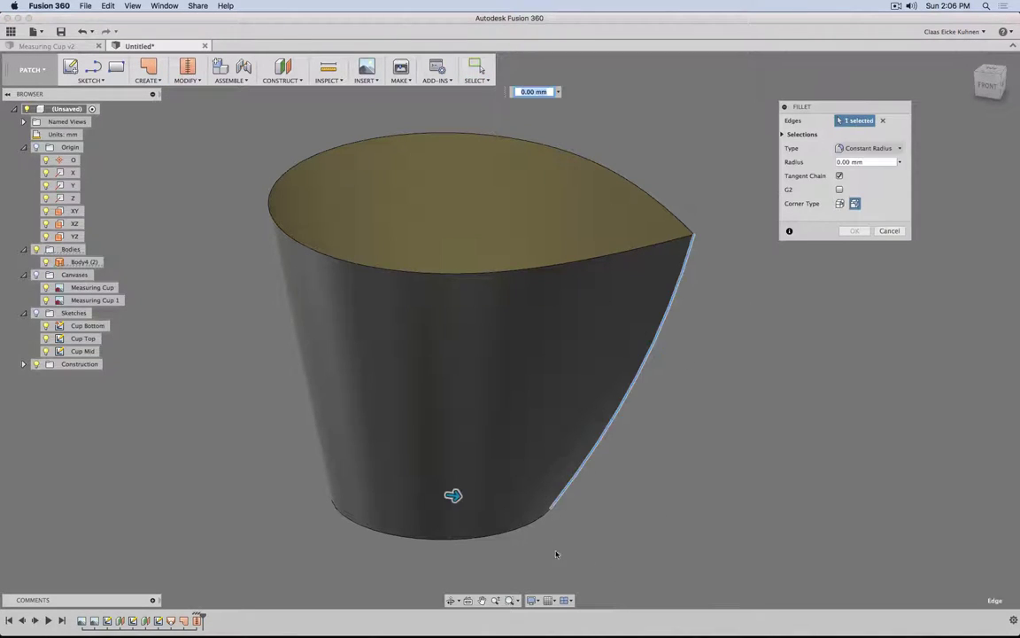
{"action": "type", "text": "5"}
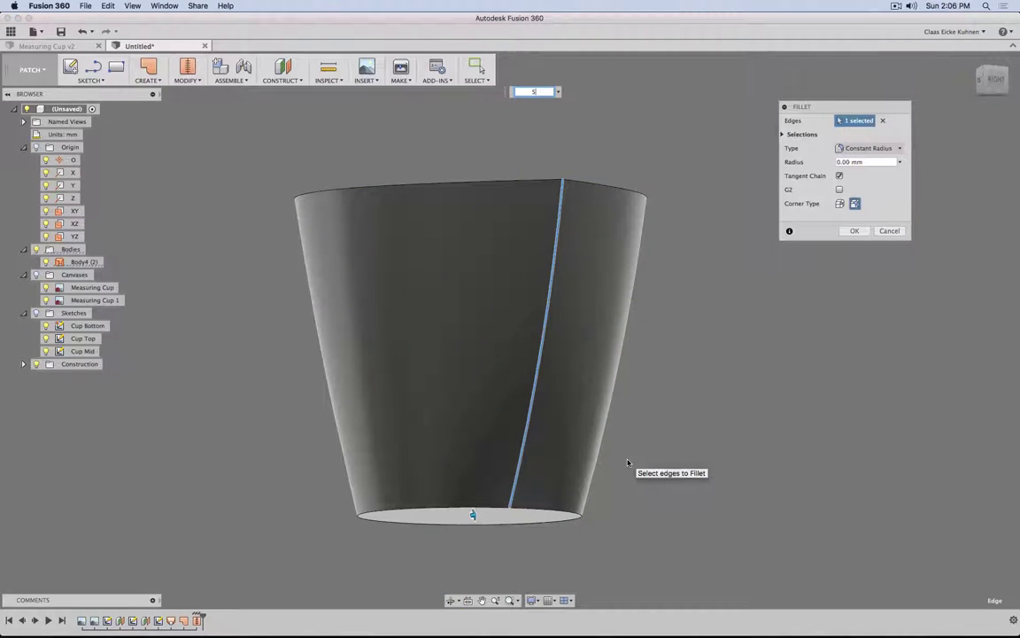
{"action": "middle_click_drag", "start_coordinate": [649, 391], "coordinate": [619, 374], "text": "shift"}
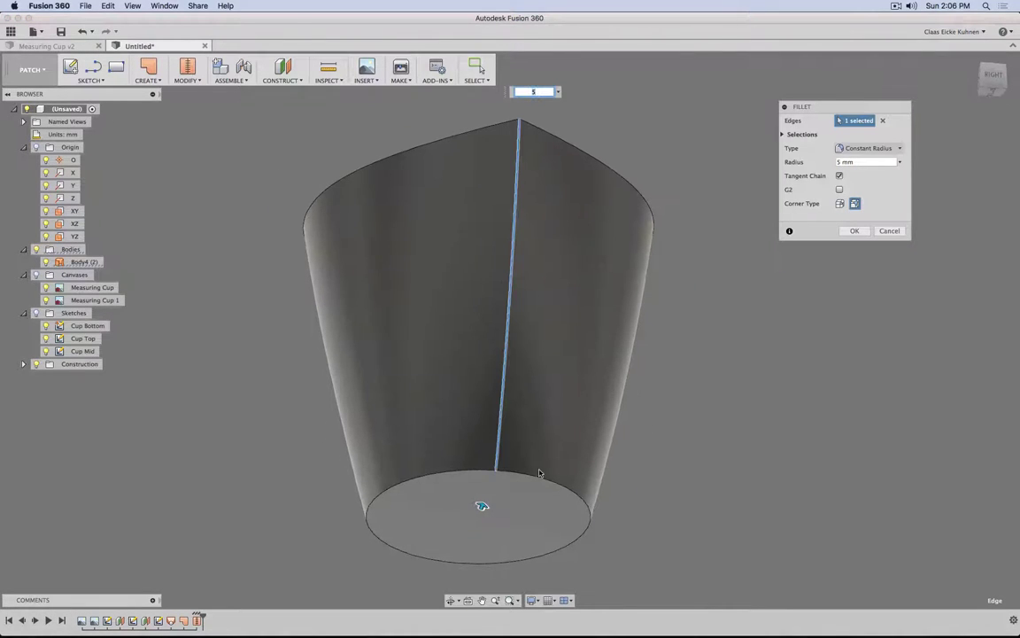
{"action": "left_click", "coordinate": [536, 479]}
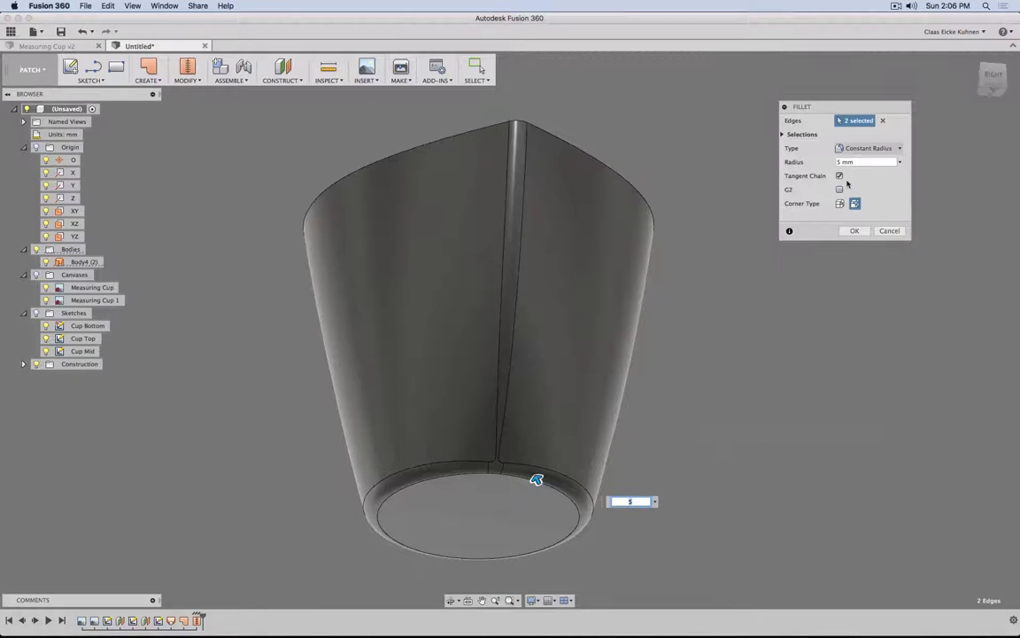
- Change the fillet type to Chord Length with a 5 mm chord, keep the original corner type, and apply it
{"action": "left_click", "coordinate": [868, 148]}
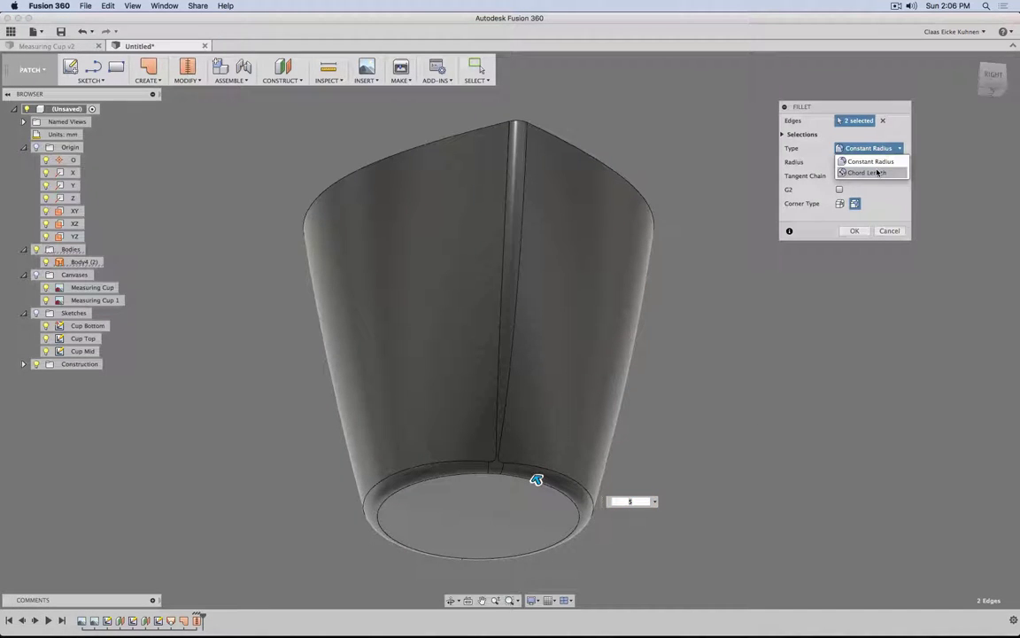
{"action": "left_click", "coordinate": [876, 173]}
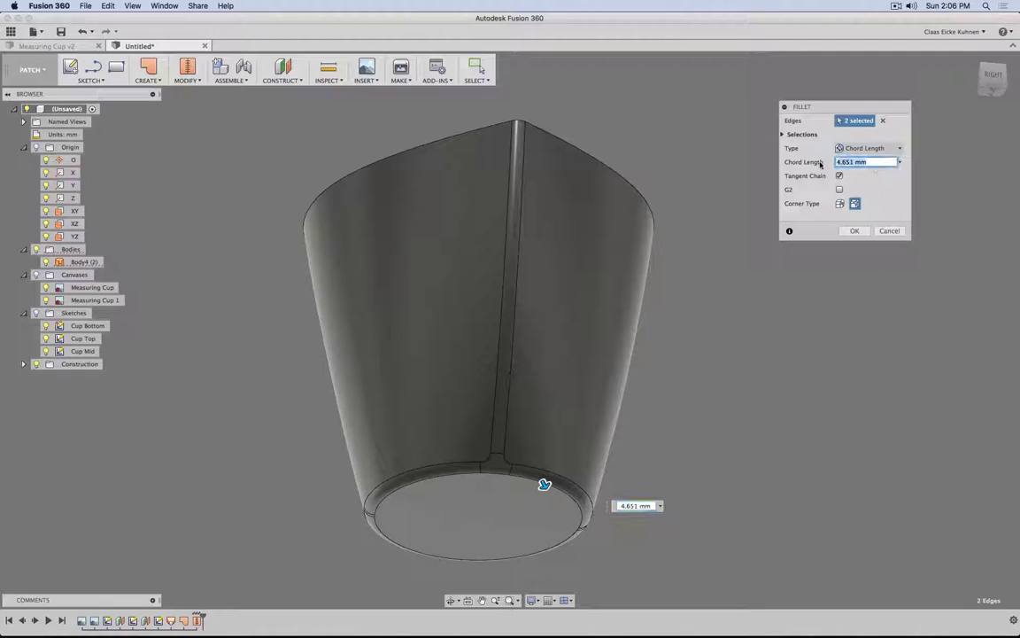
{"action": "type", "text": "5"}
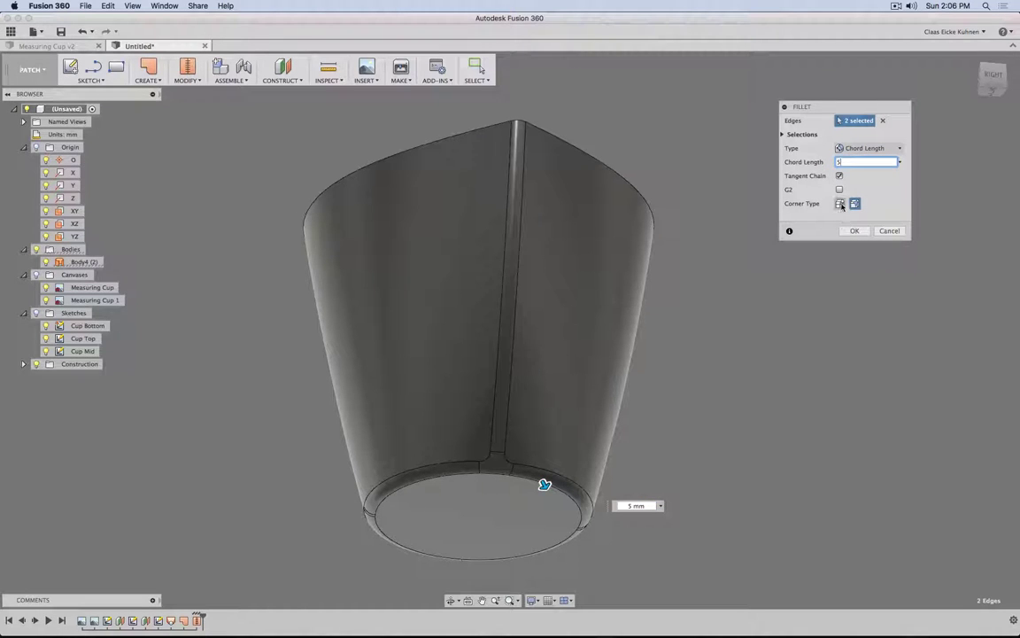
{"action": "left_click", "coordinate": [841, 204]}
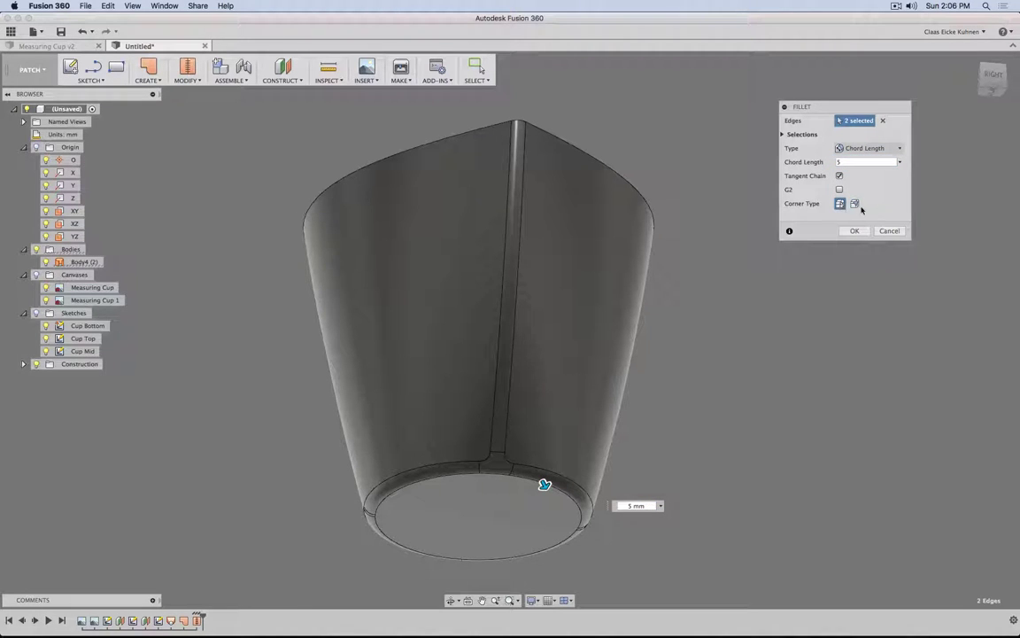
{"action": "left_click", "coordinate": [853, 205]}
{"action": "middle_click_drag", "start_coordinate": [512, 464], "coordinate": [437, 412], "text": "shift"}
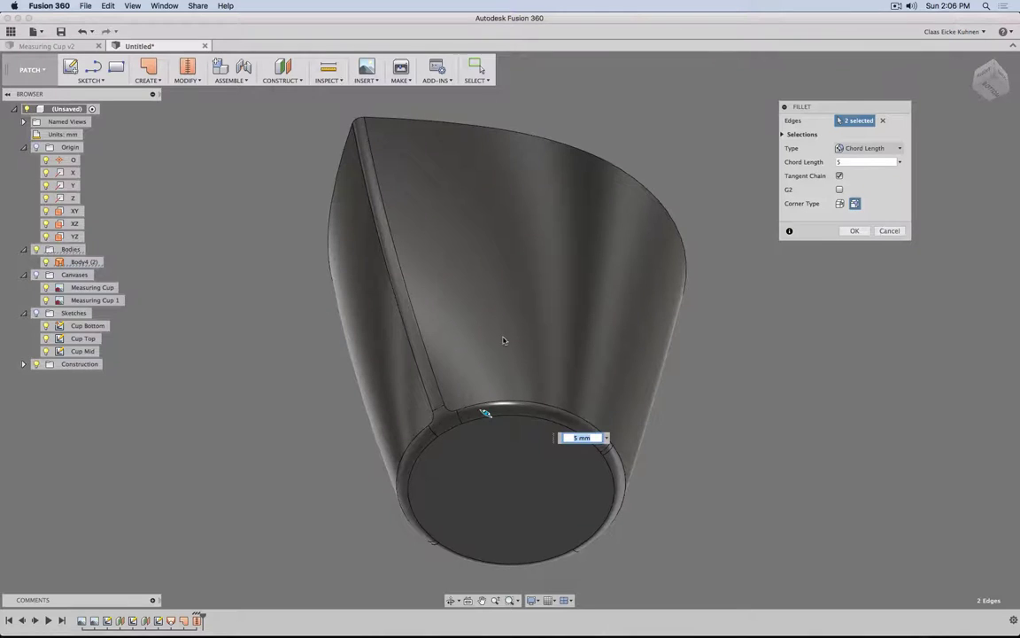
{"action": "middle_click_drag", "start_coordinate": [577, 323], "coordinate": [654, 372], "text": "shift"}
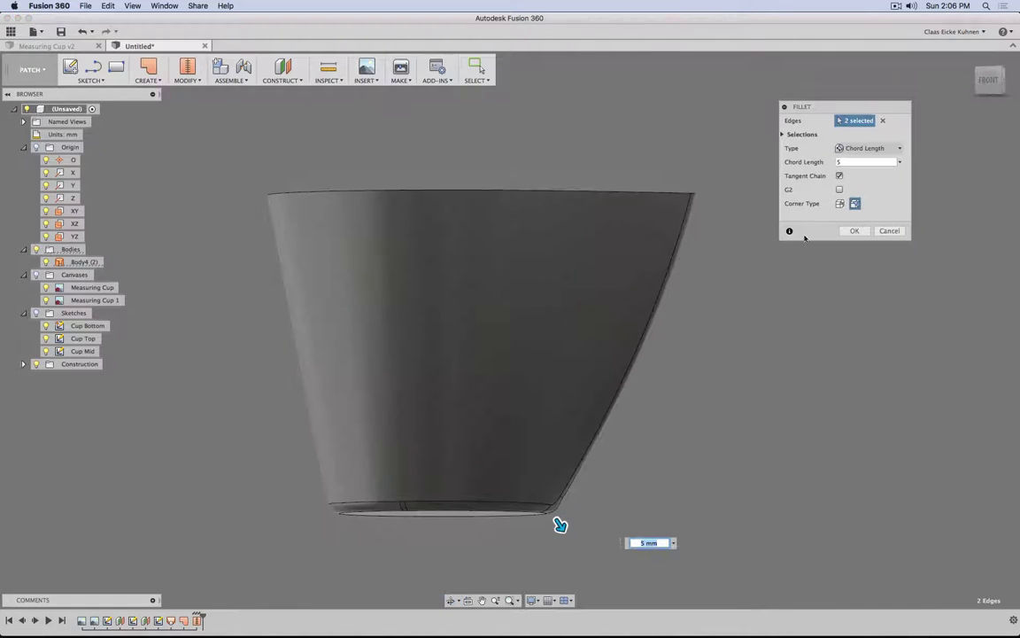
{"action": "left_click", "coordinate": [854, 230]}
- View the cup from the front and compare it with the finished Measuring Cup v2 design
{"action": "left_click", "coordinate": [986, 87]}
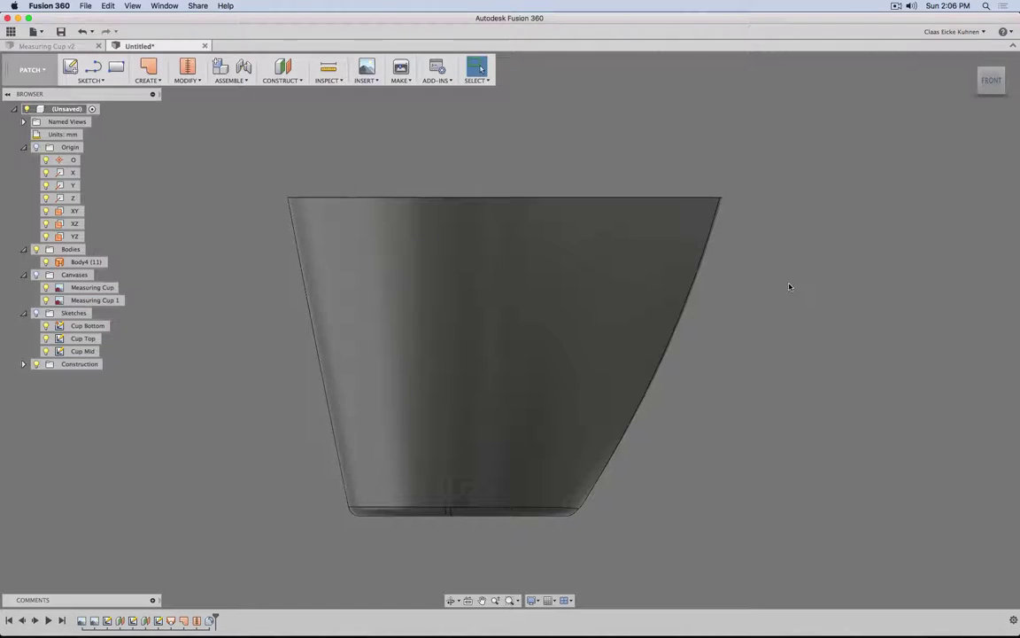
{"action": "left_click", "coordinate": [43, 46]}
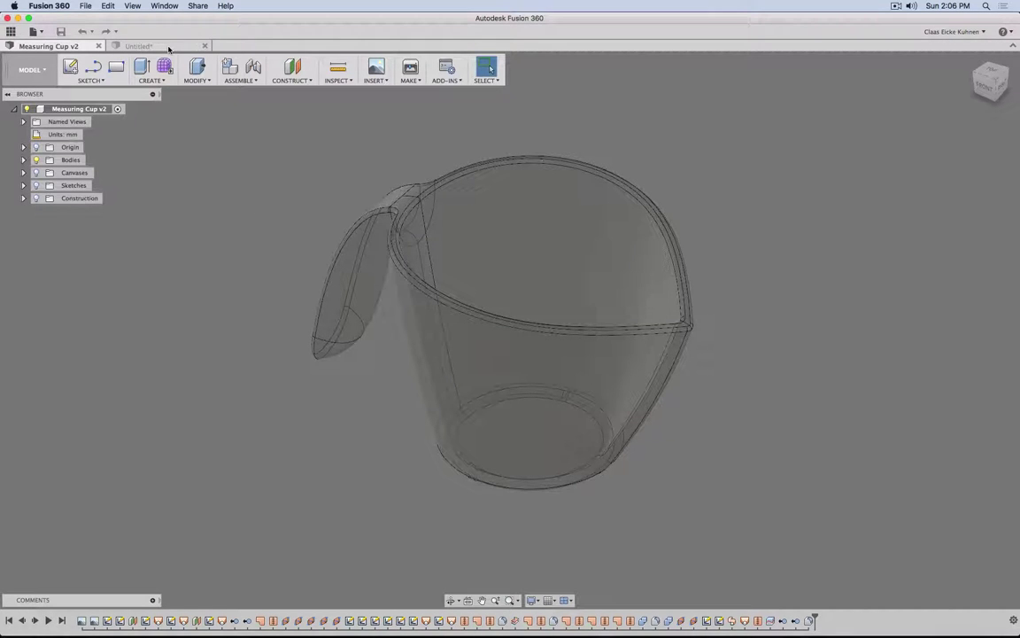
{"action": "left_click", "coordinate": [168, 47]}
{"action": "middle_click_drag", "start_coordinate": [262, 340], "coordinate": [259, 378], "text": "shift"}
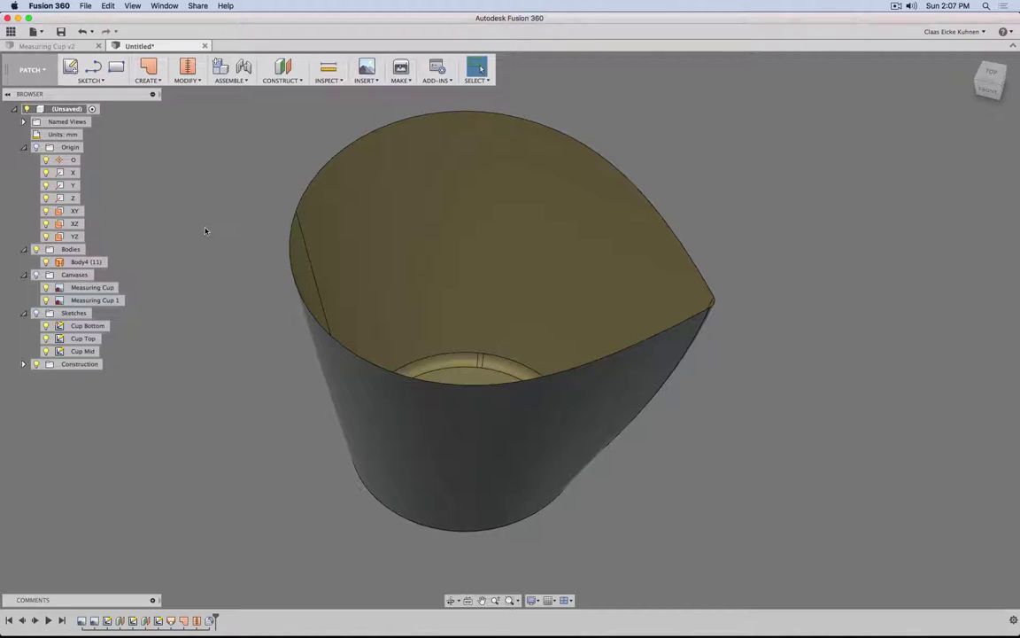
{"action": "left_click", "coordinate": [162, 80]}
{"action": "left_click", "coordinate": [149, 134]}
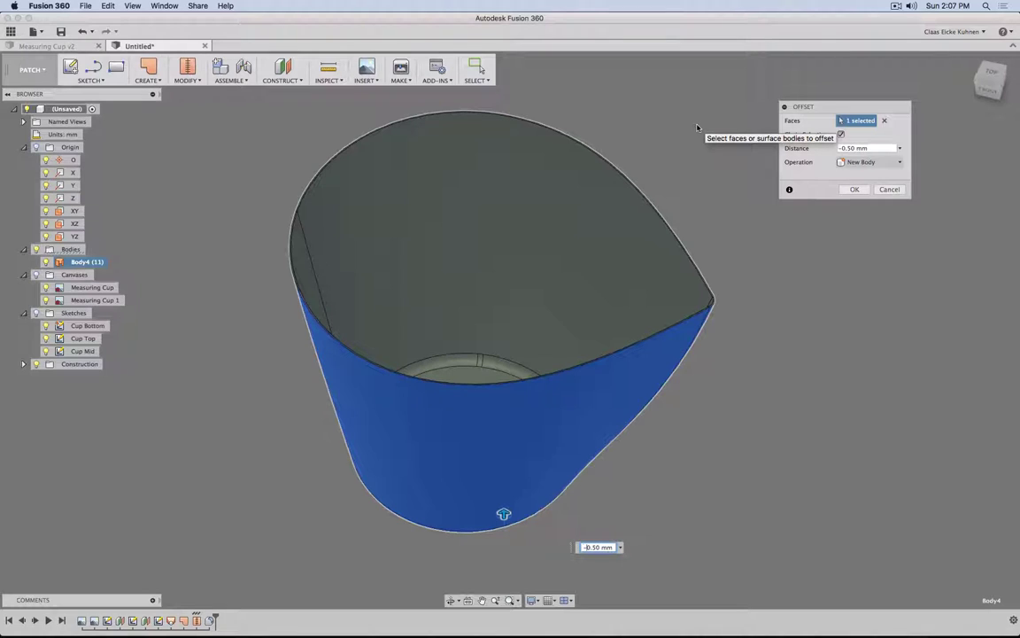
{"action": "key", "text": "BackSpace"}
{"action": "type", "text": "-5"}
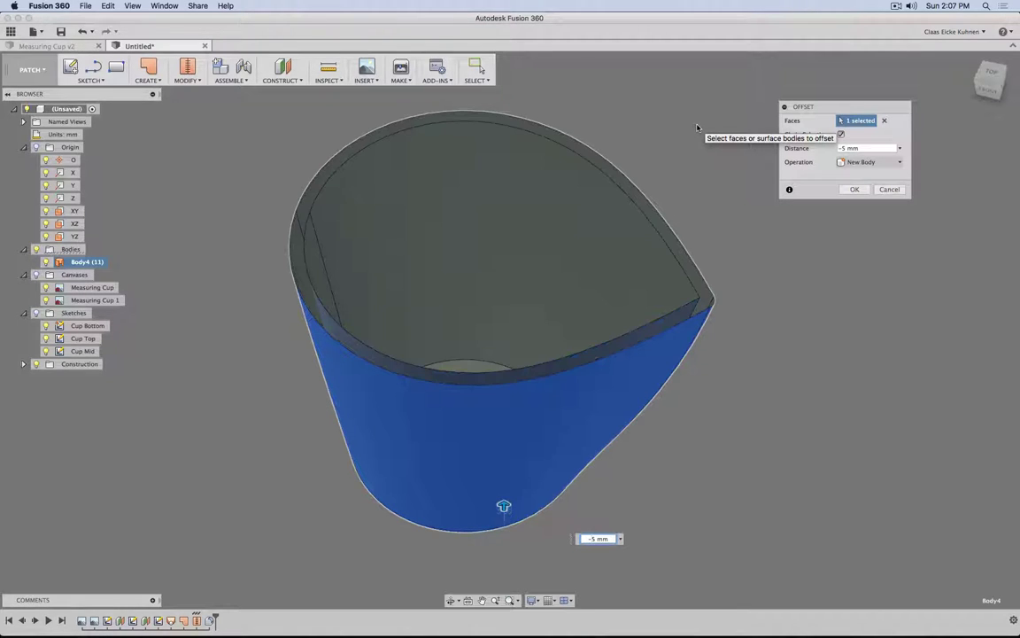
{"action": "middle_click_drag", "start_coordinate": [211, 396], "coordinate": [235, 416], "text": "shift"}
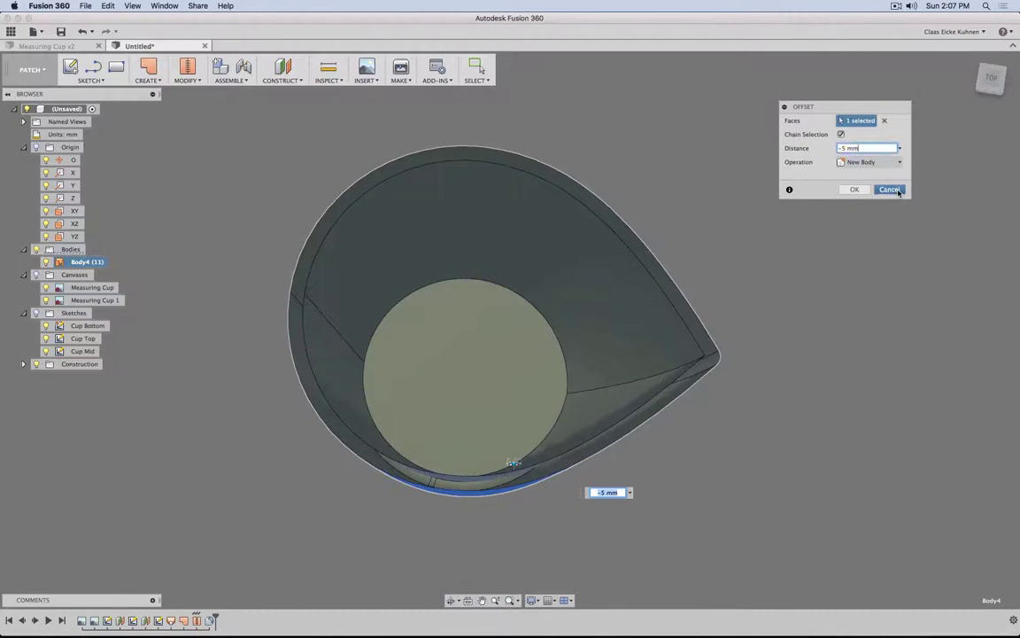
{"action": "left_click", "coordinate": [899, 193]}
- Roll the timeline back to before the fillet and offset the whole cup surface body by -5 mm as a new body
{"action": "left_click_drag", "start_coordinate": [213, 620], "coordinate": [202, 620]}
{"action": "left_click", "coordinate": [150, 83]}
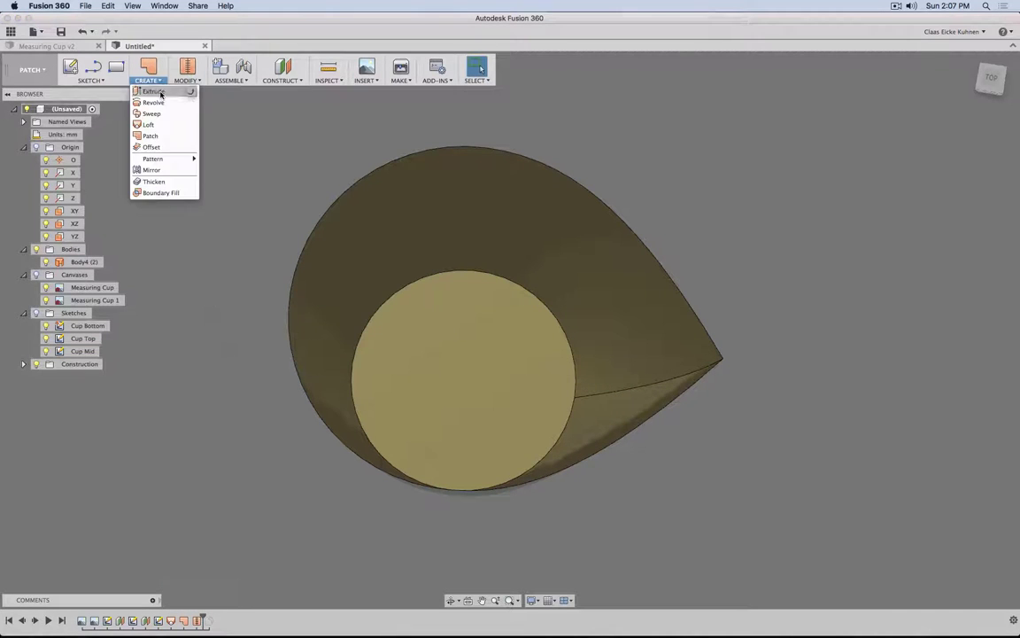
{"action": "left_click", "coordinate": [164, 152]}
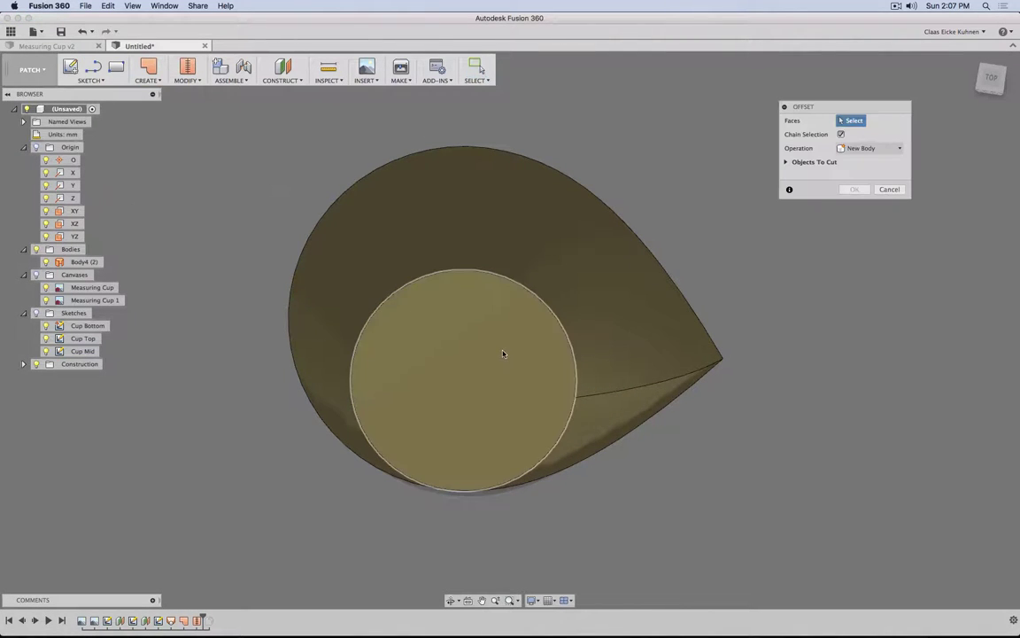
{"action": "left_click", "coordinate": [502, 353]}
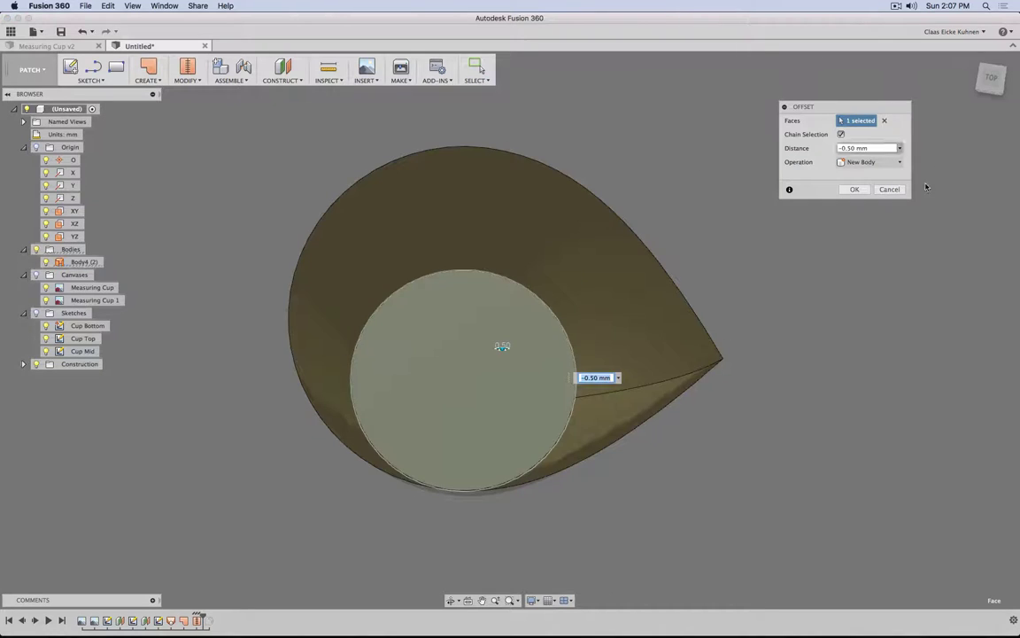
{"action": "left_click", "coordinate": [884, 121]}
{"action": "left_click", "coordinate": [76, 263]}
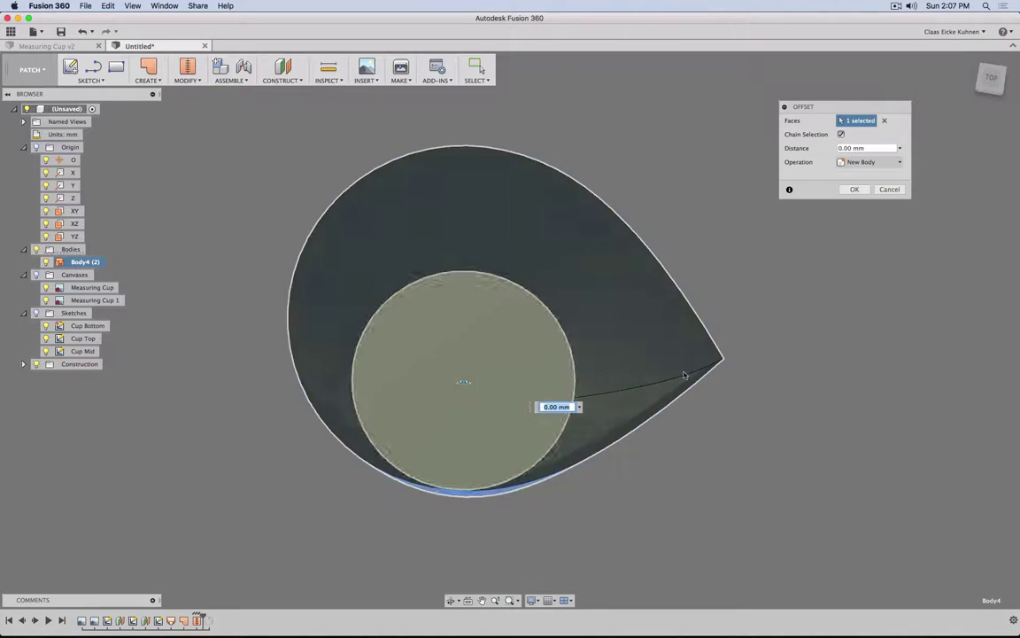
{"action": "middle_click_drag", "start_coordinate": [728, 362], "coordinate": [763, 376], "text": "shift"}
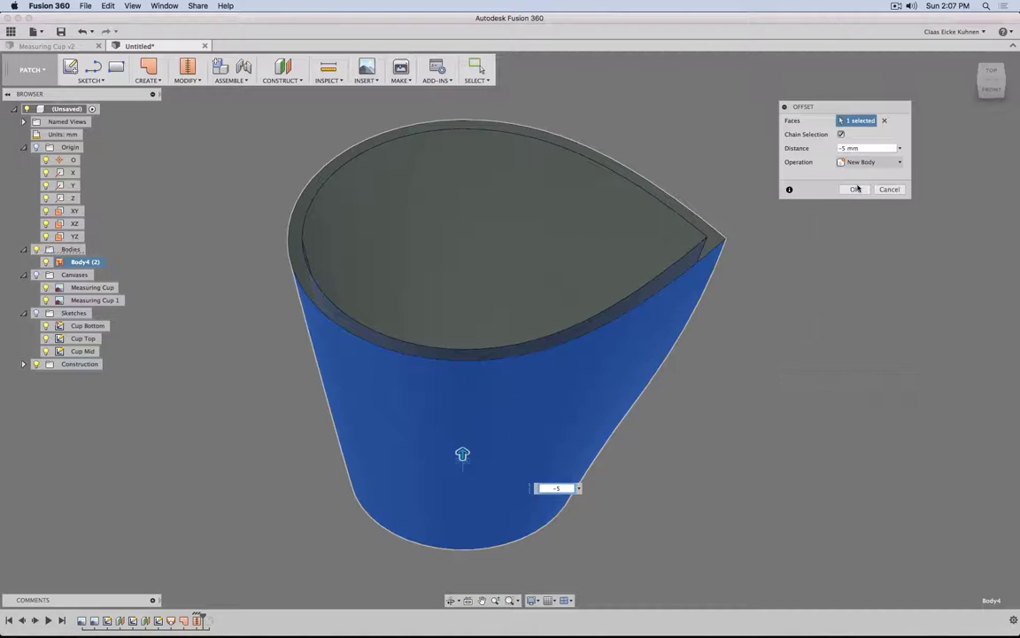
{"action": "key", "text": "Return"}
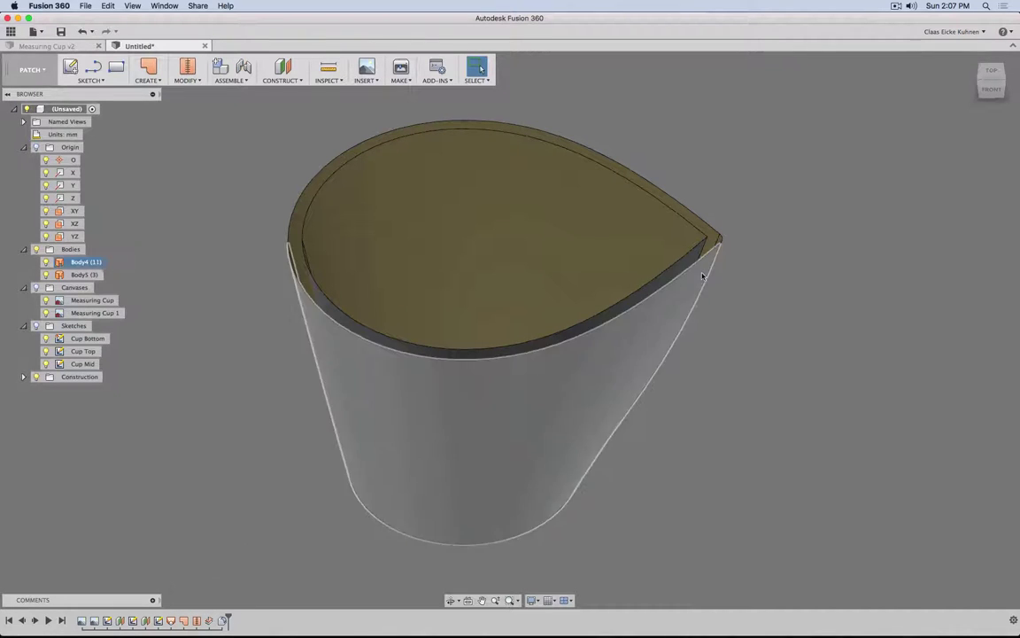
- Inspect the inner offset shell and its bottom face inside the filleted cup from above
{"action": "middle_click_drag", "start_coordinate": [688, 371], "coordinate": [779, 324], "text": "shift"}
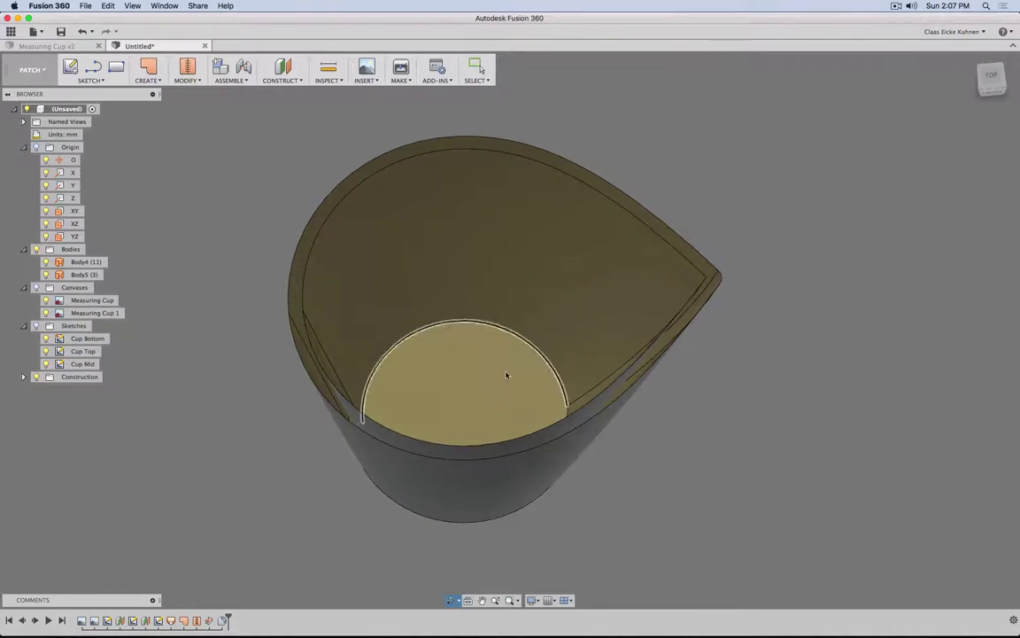
{"action": "left_click", "coordinate": [470, 393]}
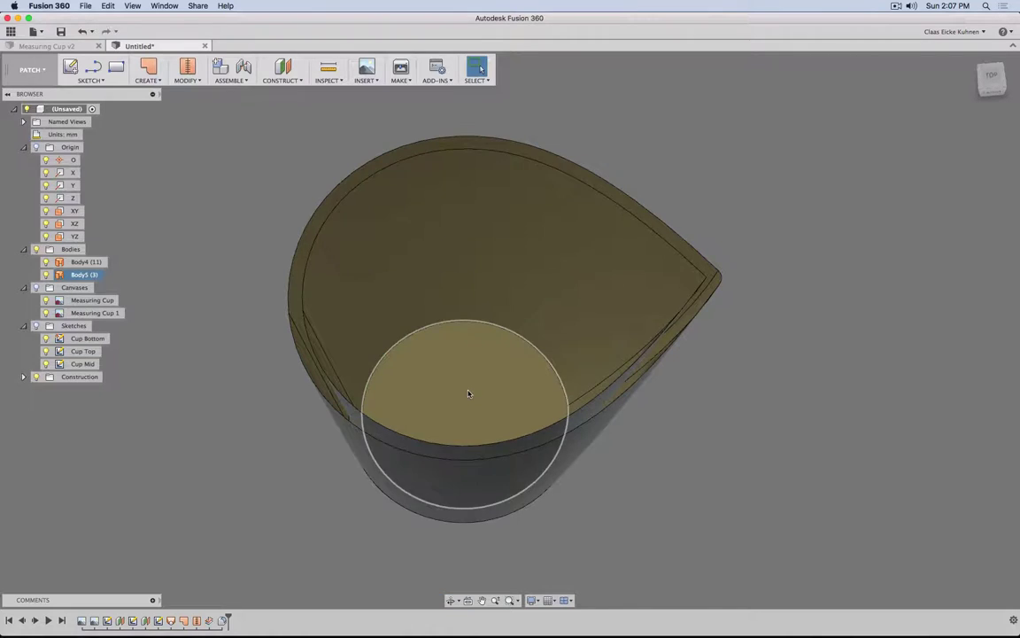
{"action": "left_click", "coordinate": [991, 76]}
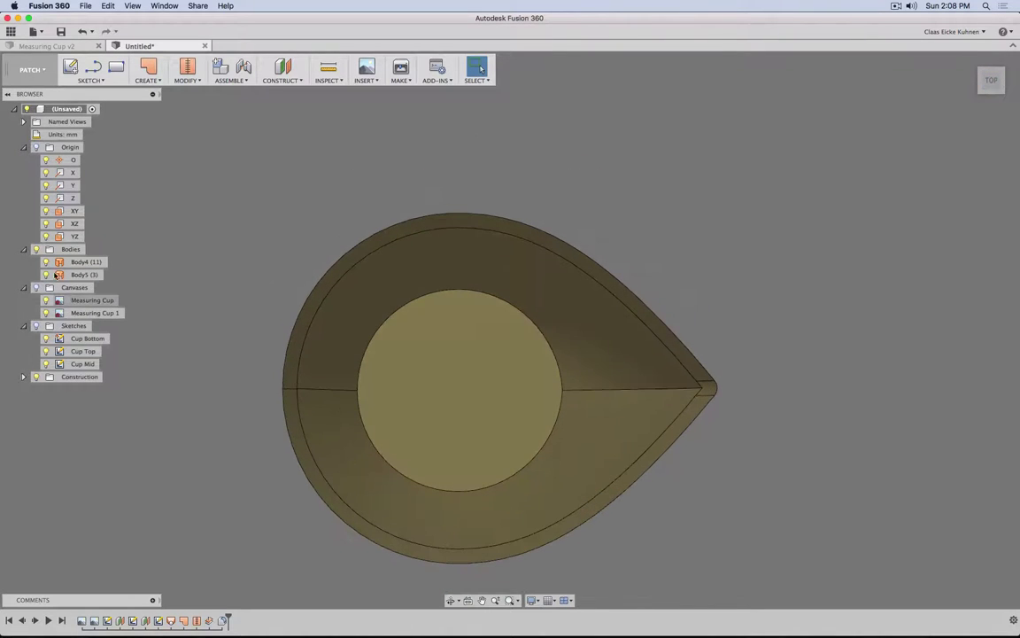
- Preview a section analysis on the XZ plane to examine the gap between the outer and inner cup shells
{"action": "left_click", "coordinate": [362, 78]}
{"action": "left_click", "coordinate": [328, 80]}
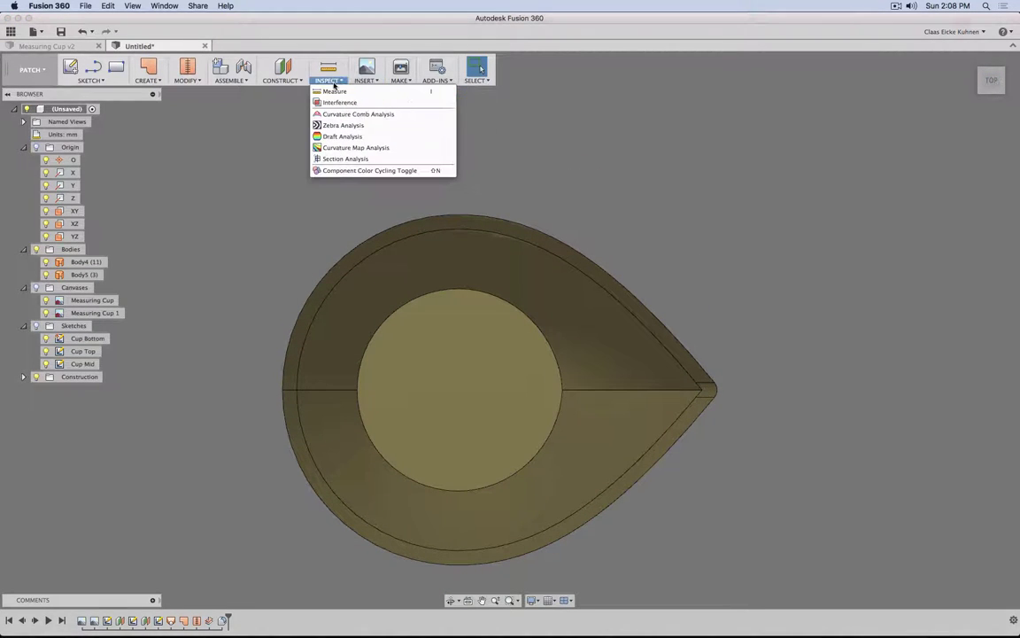
{"action": "left_click", "coordinate": [348, 158]}
{"action": "middle_click_drag", "start_coordinate": [729, 291], "coordinate": [620, 257], "text": "shift"}
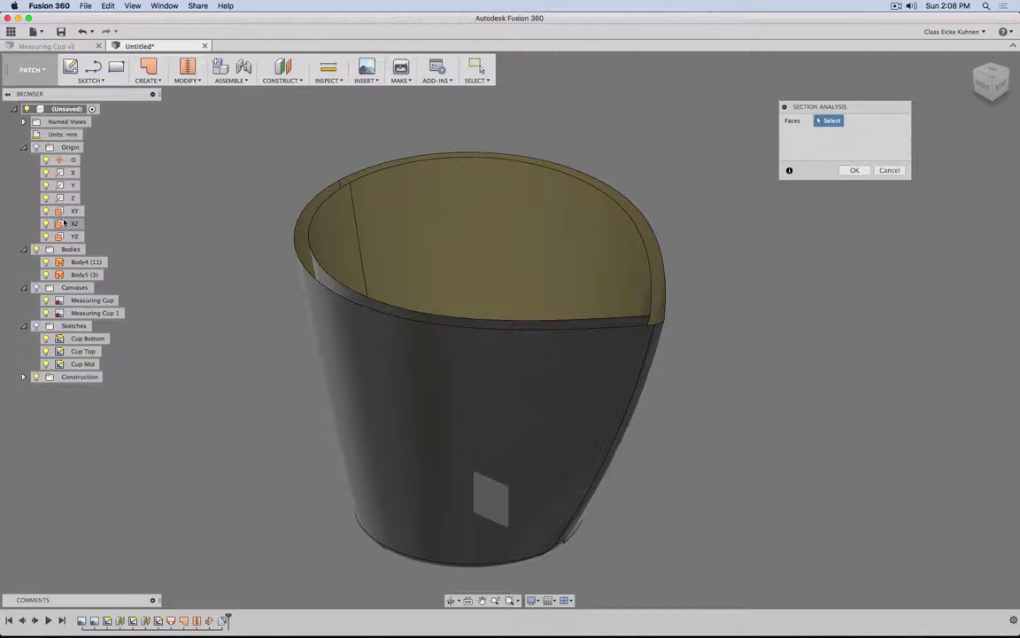
{"action": "left_click", "coordinate": [74, 223]}
{"action": "middle_click_drag", "start_coordinate": [251, 390], "coordinate": [278, 353], "text": "shift"}
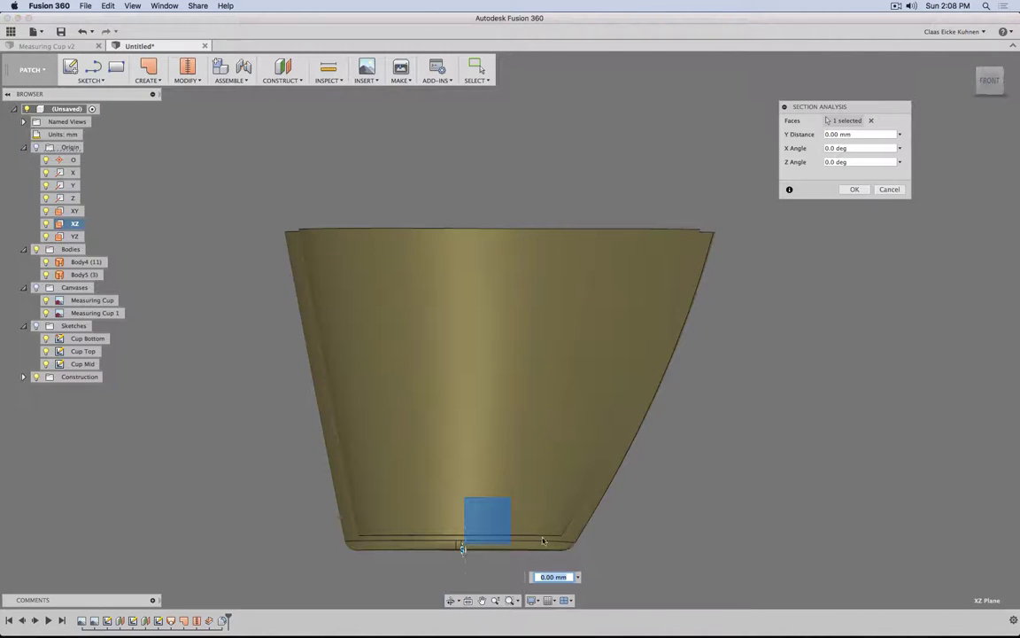
{"action": "left_click", "coordinate": [889, 188]}
{"action": "key", "text": "F6"}
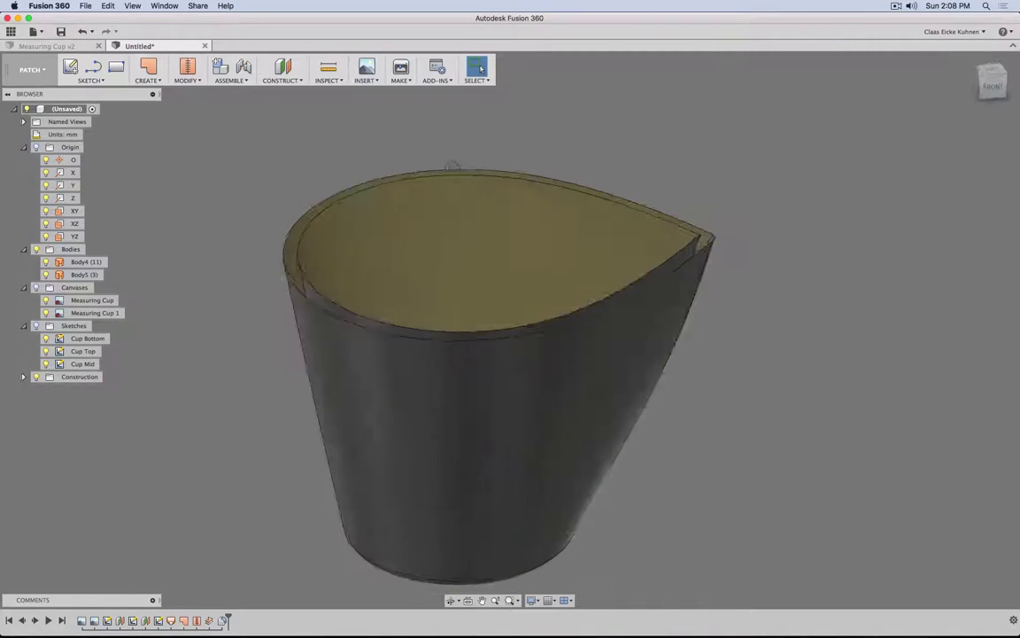
- Fillet the inner shell's spout edge and bottom edge using the Chord Length type with a 2.5 mm chord
{"action": "left_click", "coordinate": [186, 80]}
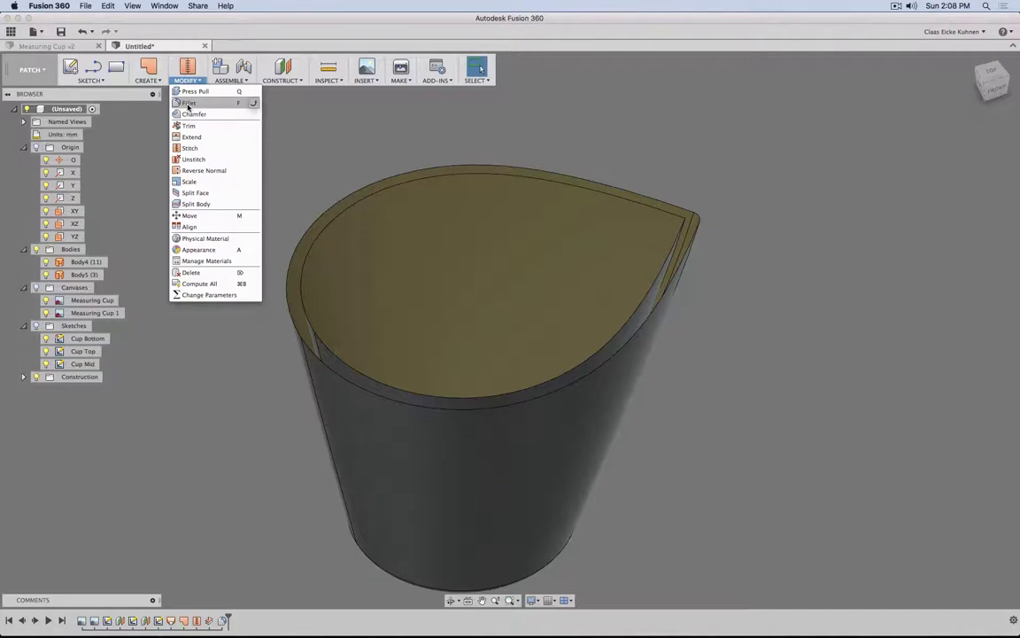
{"action": "left_click", "coordinate": [188, 102]}
{"action": "middle_click_drag", "start_coordinate": [586, 118], "coordinate": [613, 131], "text": "shift"}
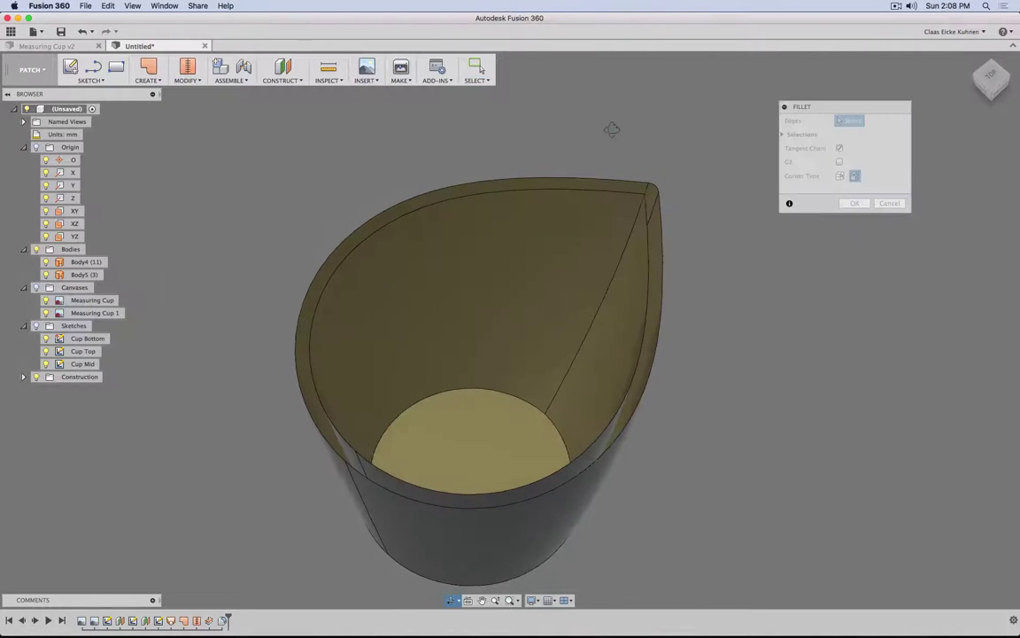
{"action": "left_click", "coordinate": [555, 422]}
{"action": "left_click", "coordinate": [558, 390]}
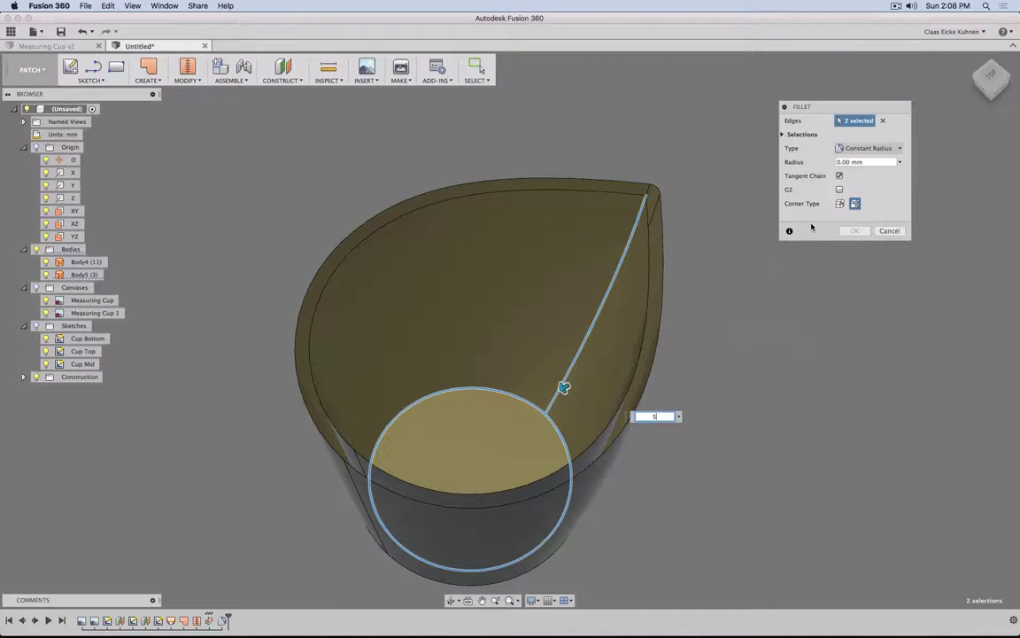
{"action": "left_click", "coordinate": [867, 148]}
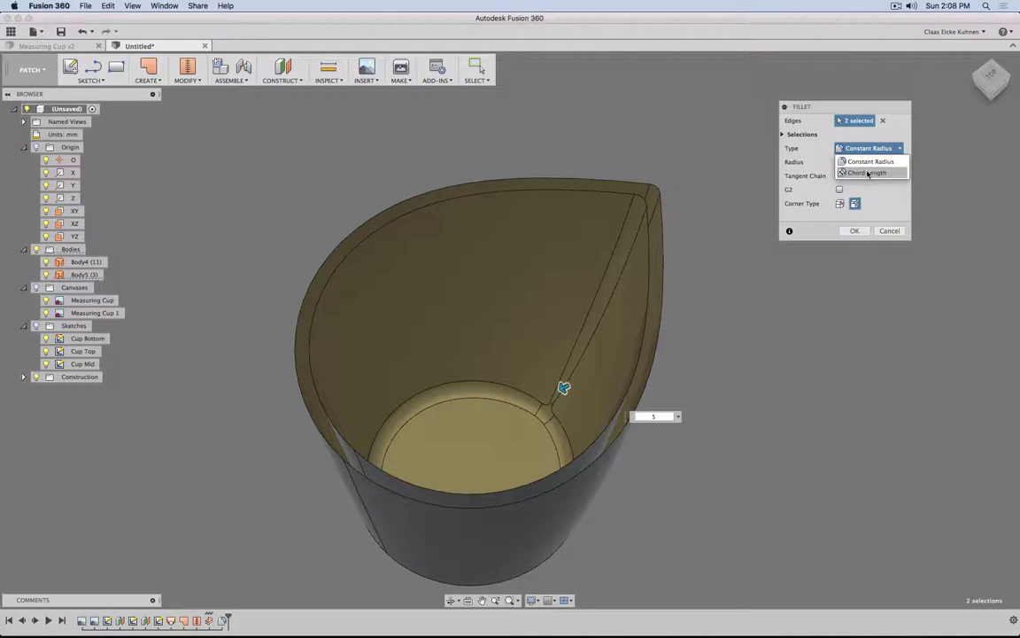
{"action": "left_click", "coordinate": [867, 172]}
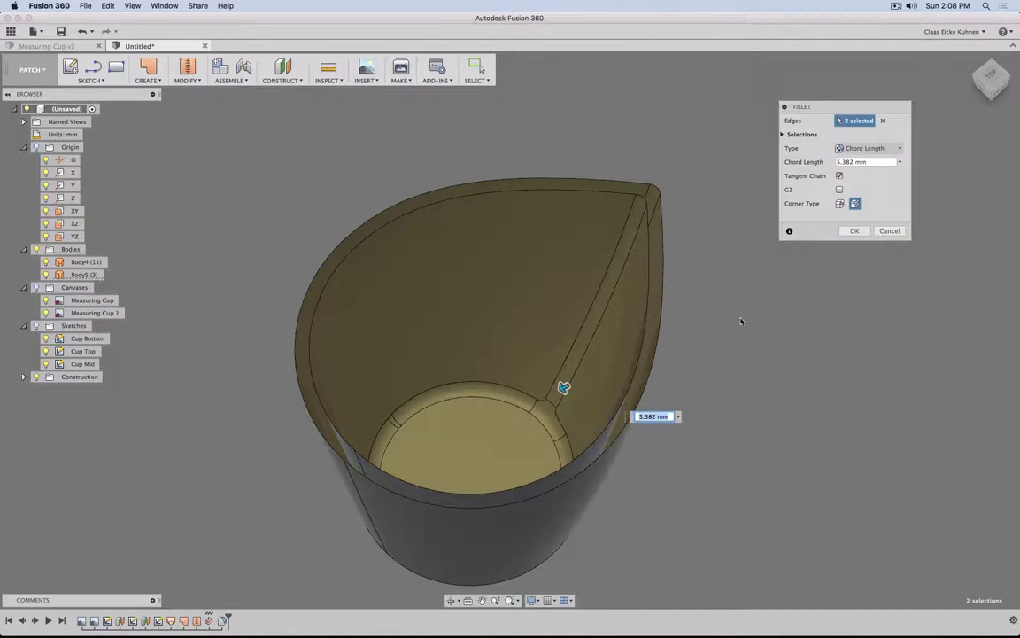
{"action": "middle_click_drag", "start_coordinate": [740, 319], "coordinate": [724, 339], "text": "shift"}
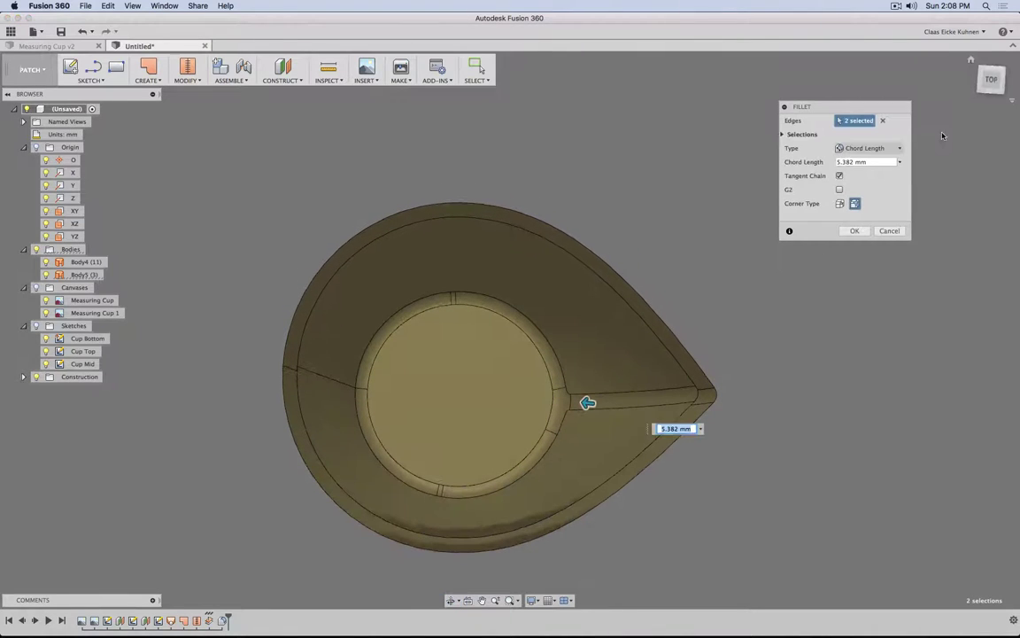
{"action": "left_click", "coordinate": [990, 80]}
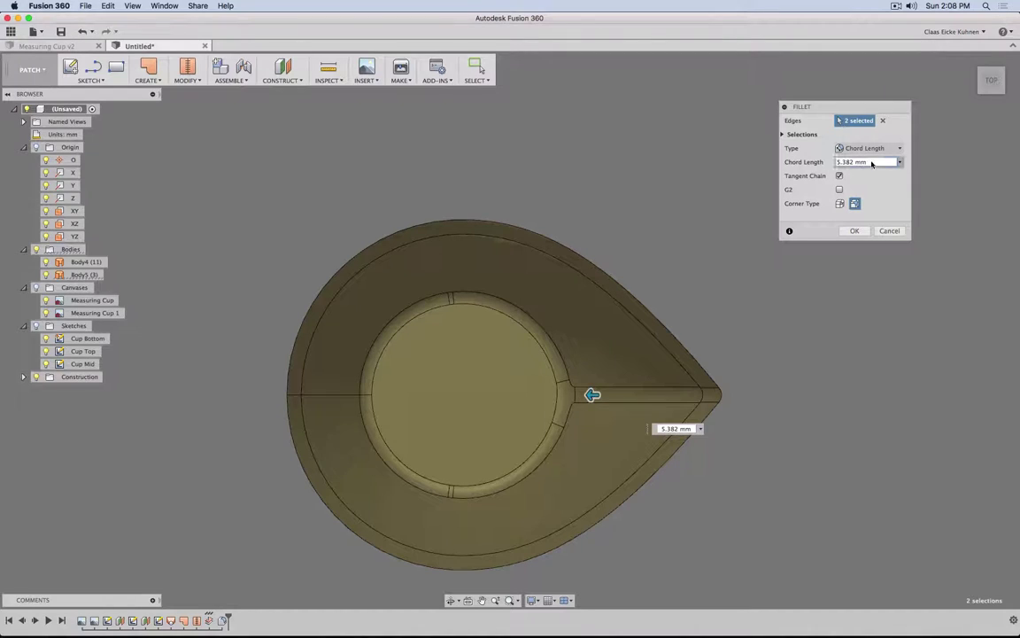
{"action": "left_click", "coordinate": [837, 162]}
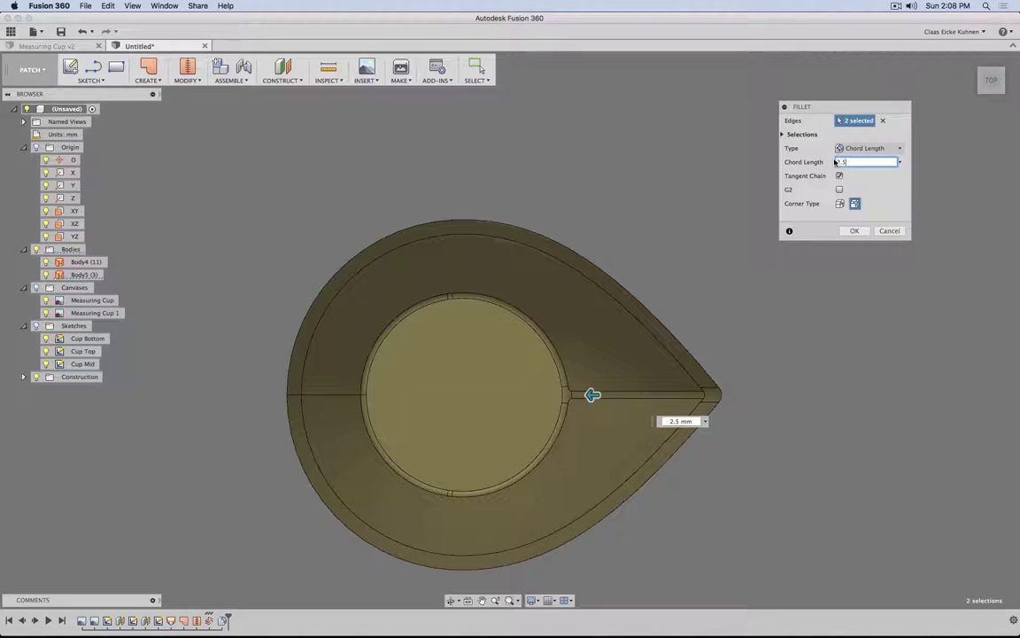
{"action": "left_click", "coordinate": [852, 229]}
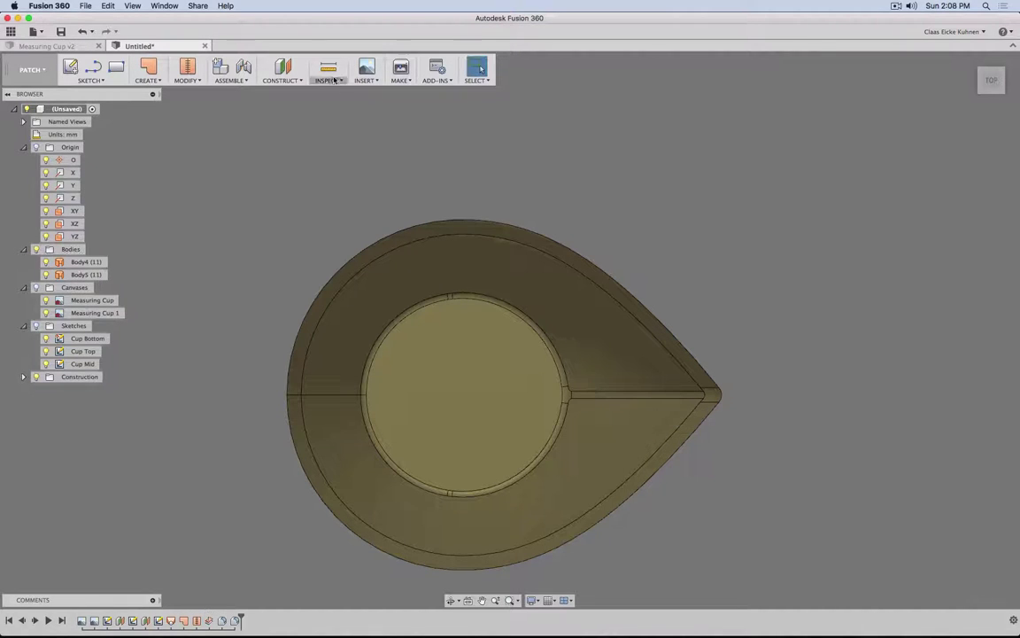
- Create a section analysis on the XZ plane and examine the inner and outer fillets at the cup's bottom corners
{"action": "left_click", "coordinate": [370, 80]}
{"action": "left_click", "coordinate": [328, 80]}
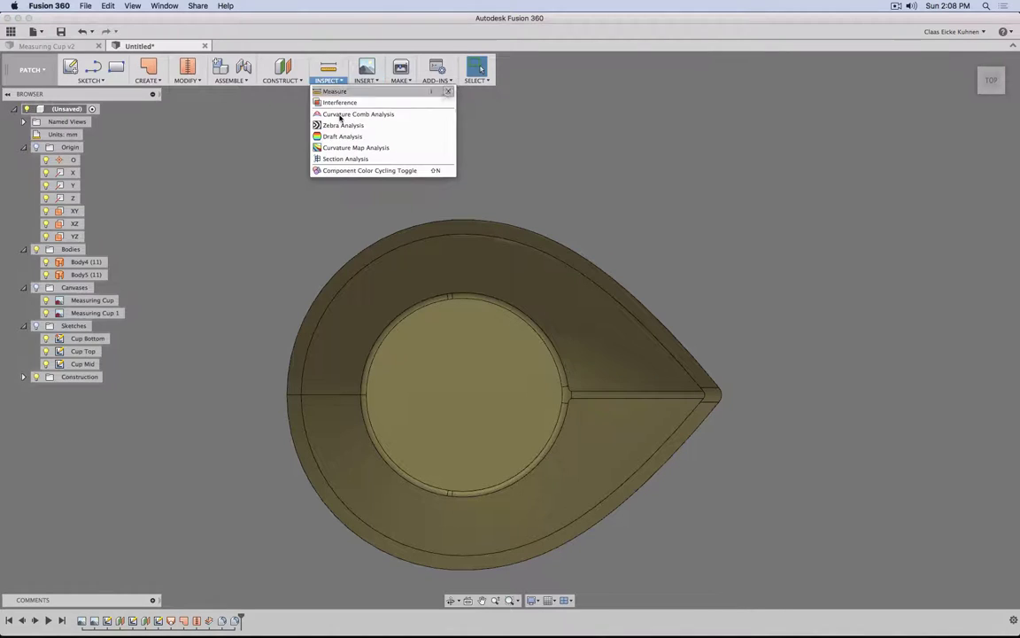
{"action": "left_click", "coordinate": [390, 157]}
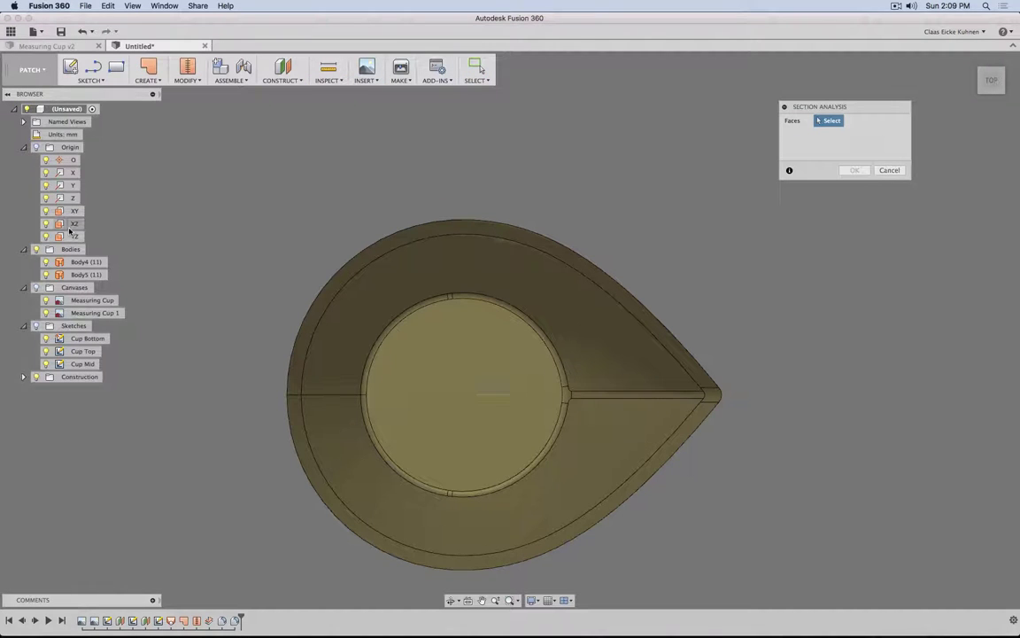
{"action": "left_click", "coordinate": [72, 224]}
{"action": "middle_click_drag", "start_coordinate": [729, 348], "coordinate": [518, 251], "text": "shift"}
{"action": "scroll", "coordinate": [483, 521], "scroll_direction": "up", "scroll_amount": 3}
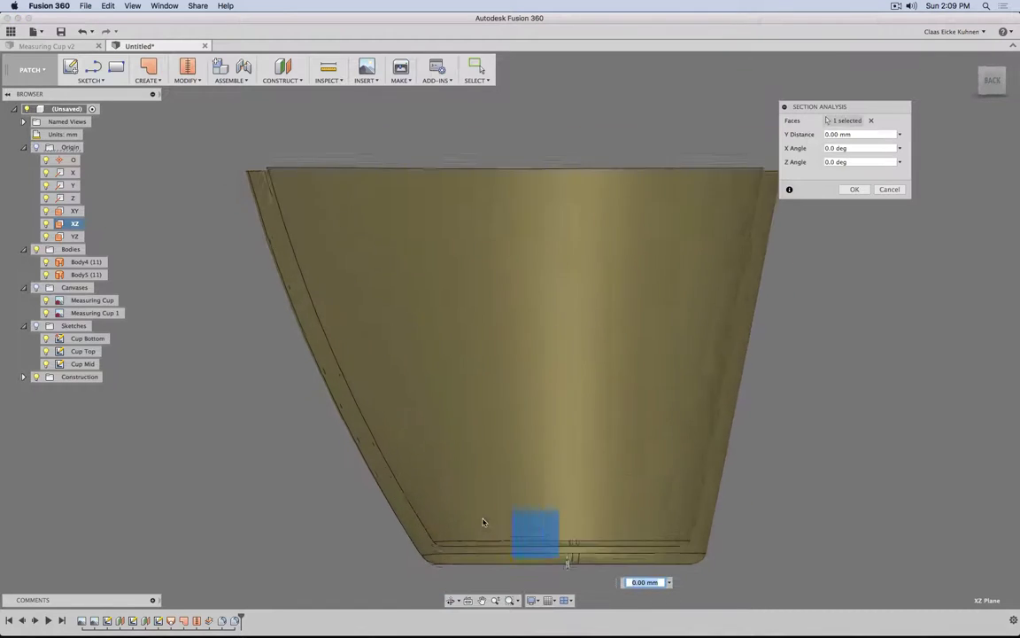
{"action": "middle_click_drag", "start_coordinate": [467, 447], "coordinate": [447, 344]}
{"action": "scroll", "coordinate": [446, 344], "scroll_direction": "up", "scroll_amount": 3}
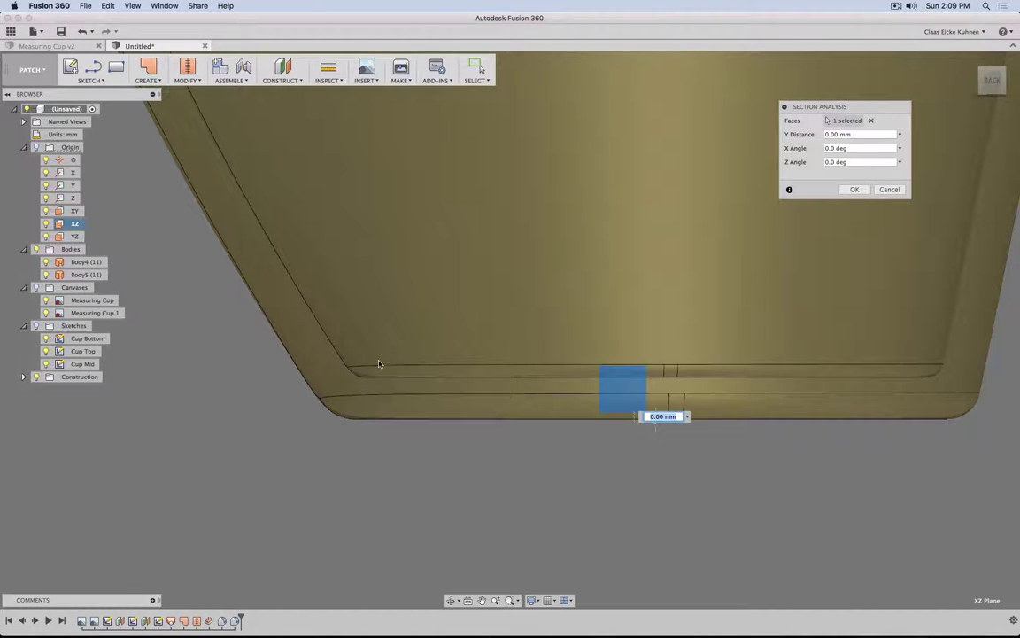
{"action": "left_click", "coordinate": [854, 189]}
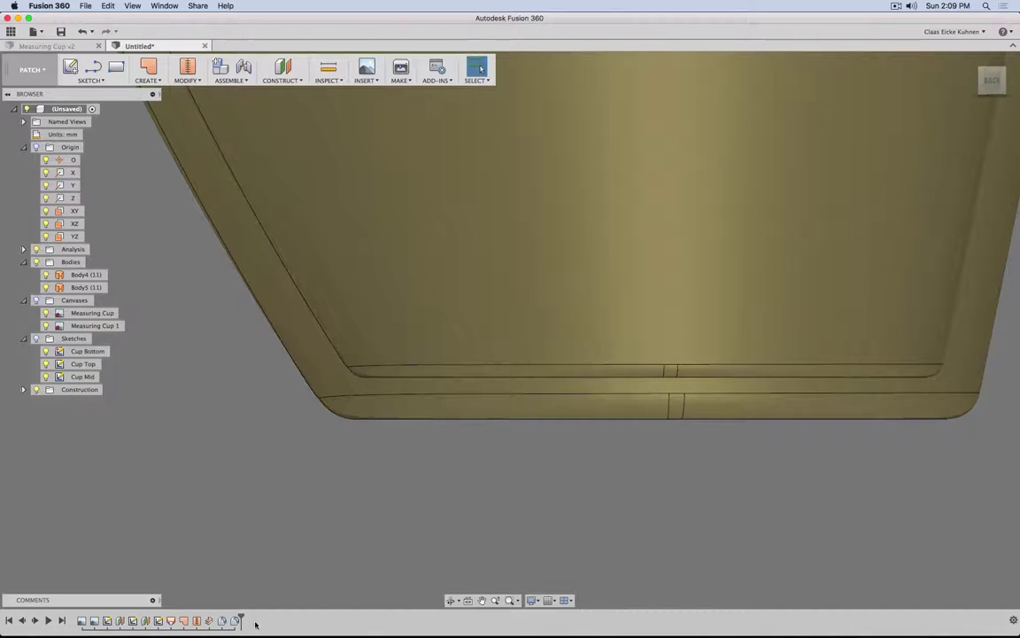
- Edit the inner shell's fillet, try a 5 mm chord length, and settle on 3 mm
{"action": "right_click", "coordinate": [236, 621]}
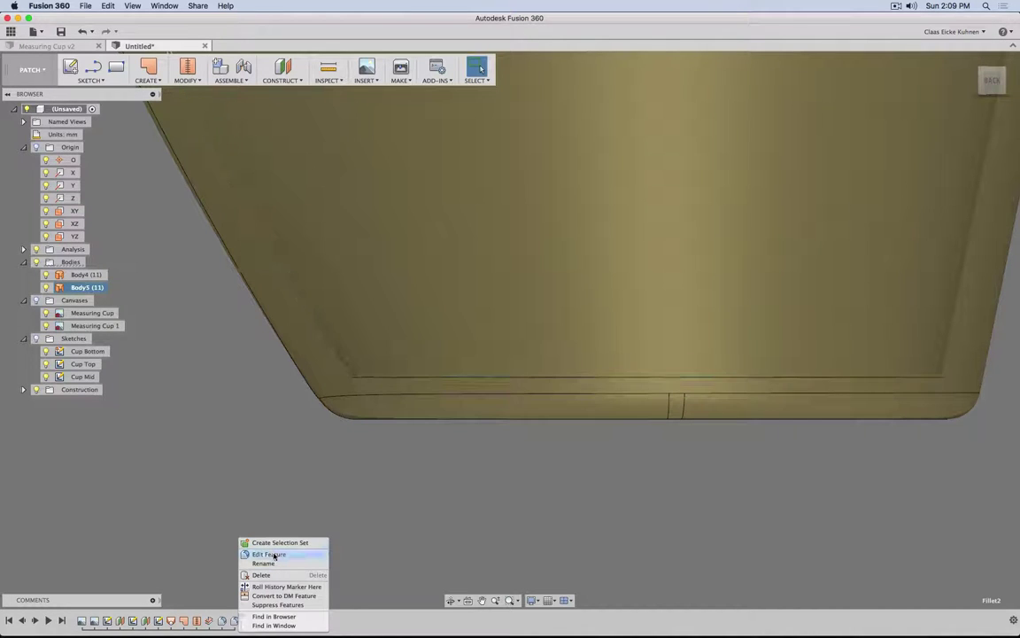
{"action": "left_click", "coordinate": [268, 553]}
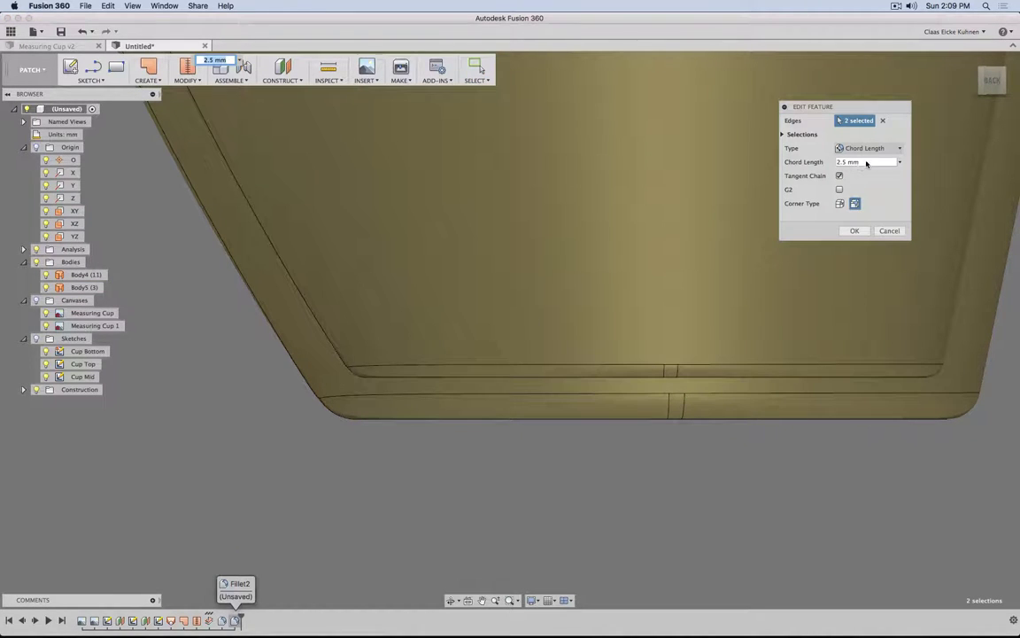
{"action": "left_click", "coordinate": [866, 162]}
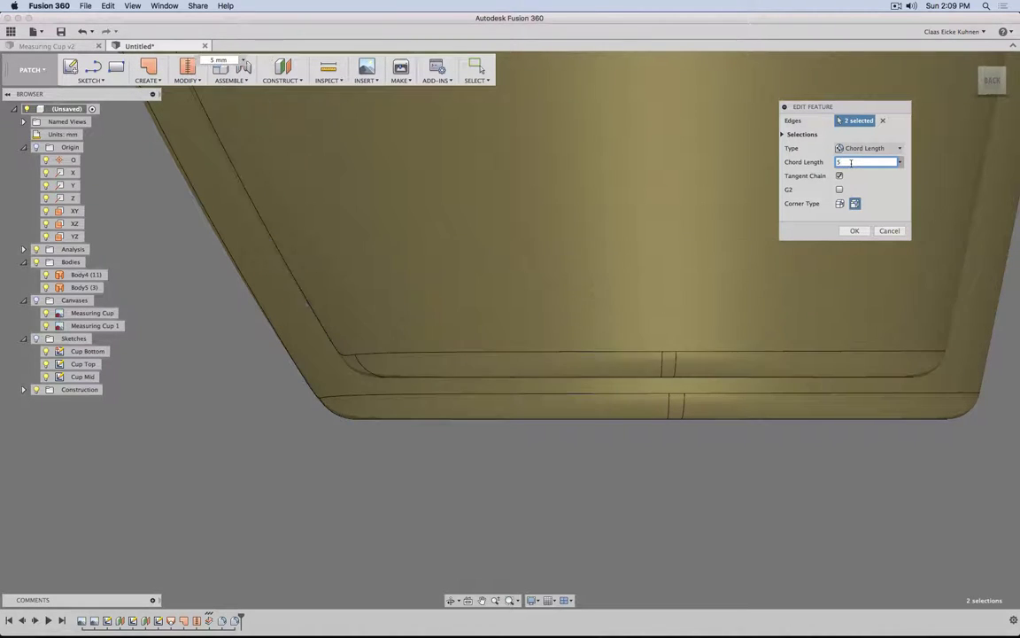
{"action": "scroll", "coordinate": [623, 374], "scroll_direction": "down", "scroll_amount": 5}
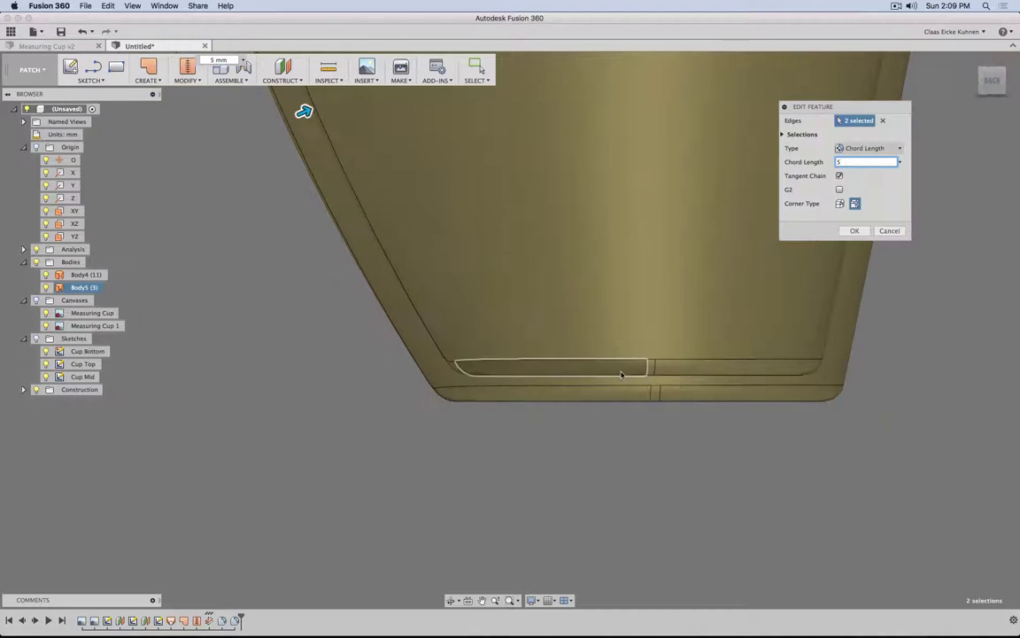
{"action": "middle_click_drag", "start_coordinate": [623, 374], "coordinate": [594, 413], "text": "shift"}
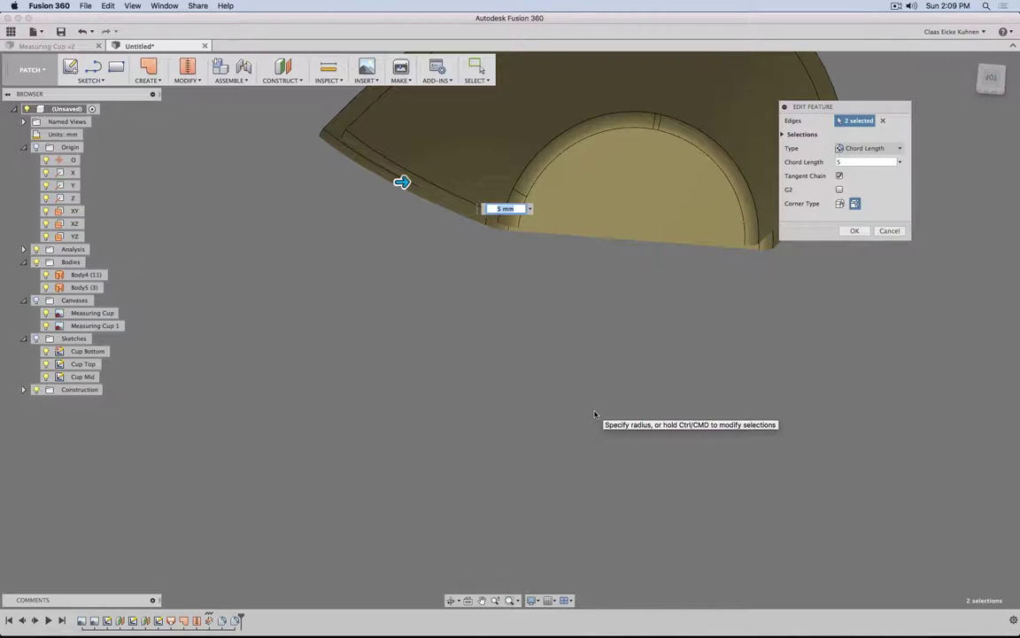
{"action": "key", "text": "Left"}
{"action": "key", "text": "Return"}
{"action": "left_click", "coordinate": [852, 231]}
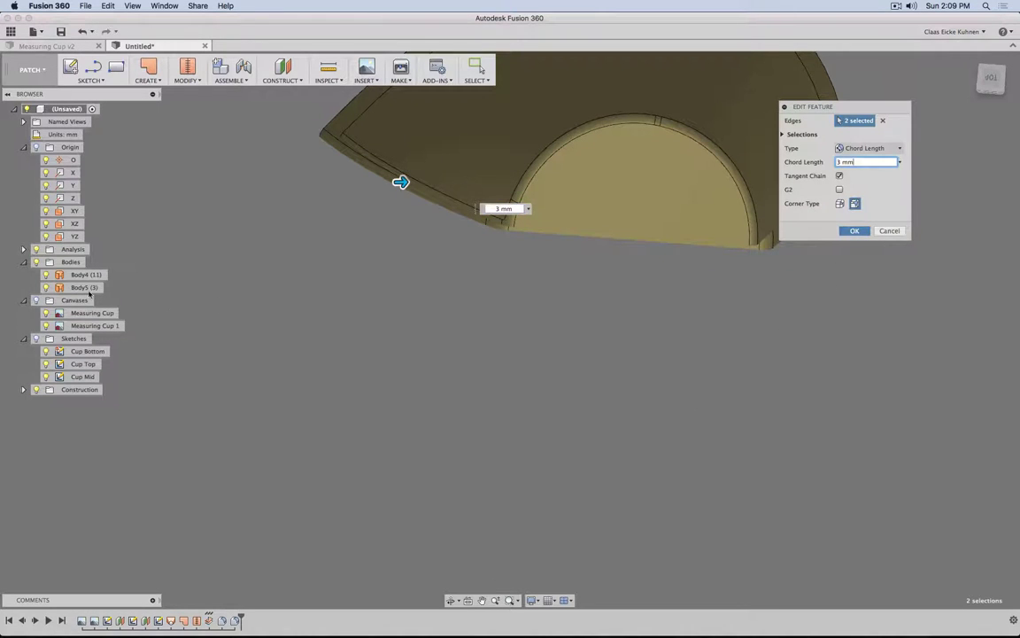
- Hide the section analysis and check the whole cup with its filleted inner shell
{"action": "left_click", "coordinate": [46, 274]}
{"action": "left_click", "coordinate": [46, 275]}
{"action": "middle_click_drag", "start_coordinate": [234, 262], "coordinate": [243, 270]}
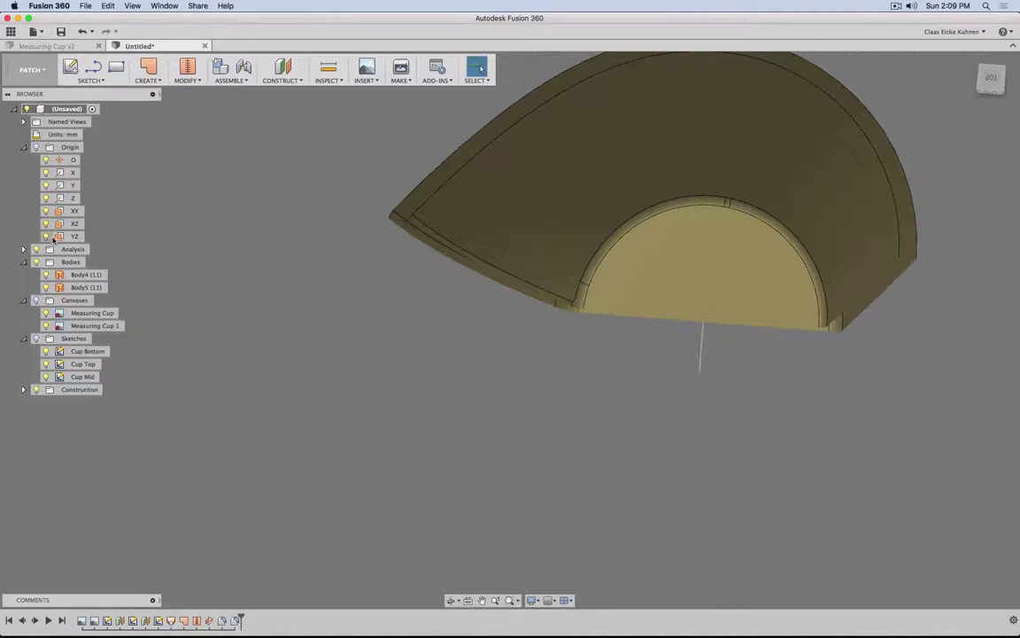
{"action": "left_click", "coordinate": [36, 249]}
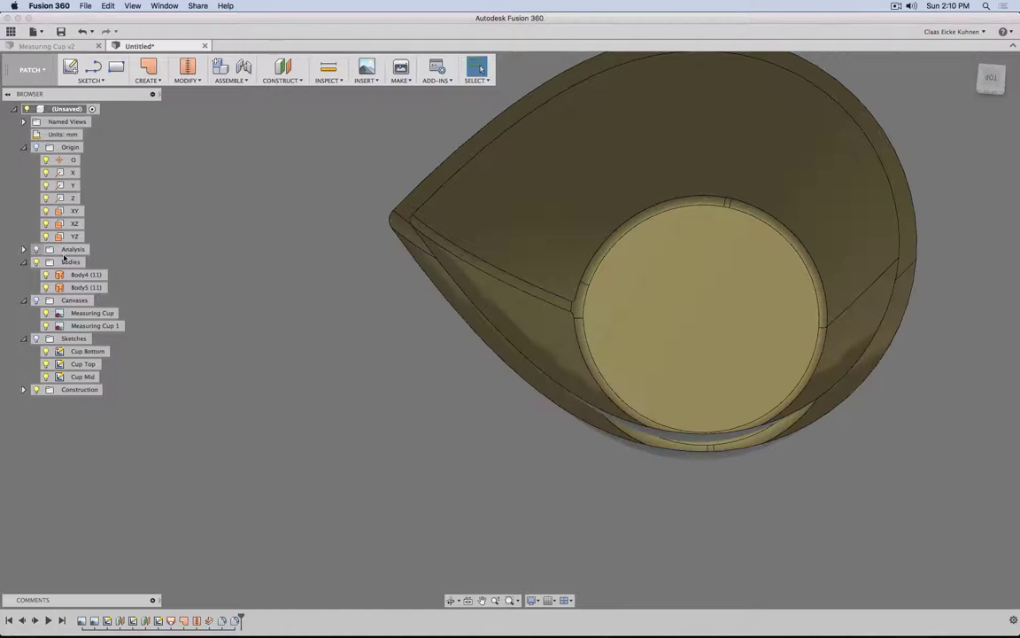
{"action": "middle_click_drag", "start_coordinate": [364, 334], "coordinate": [406, 291], "text": "shift"}
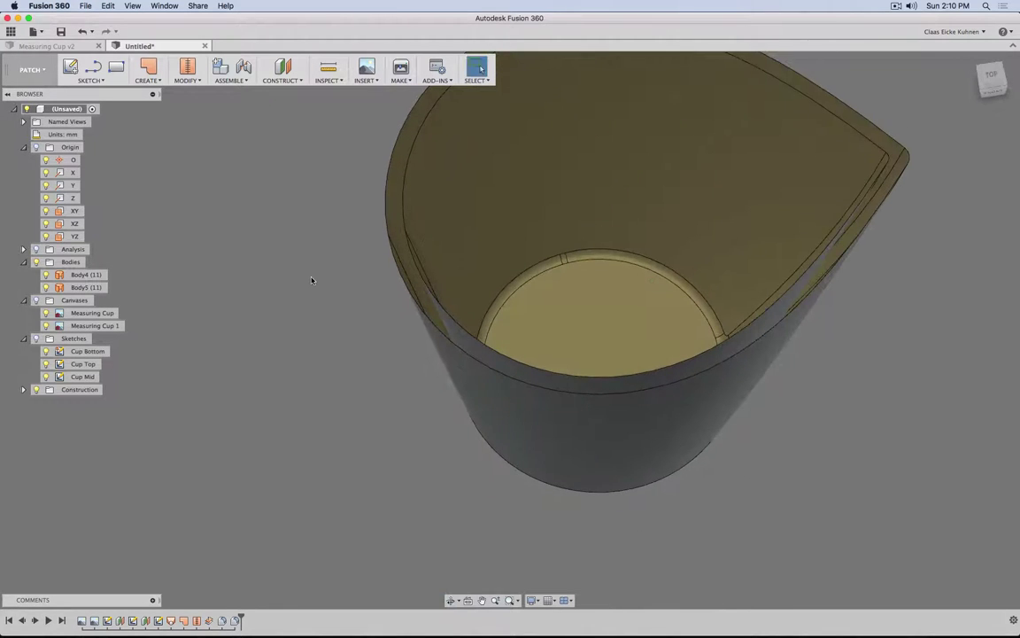
{"action": "middle_click_drag", "start_coordinate": [310, 282], "coordinate": [263, 268], "text": "shift"}
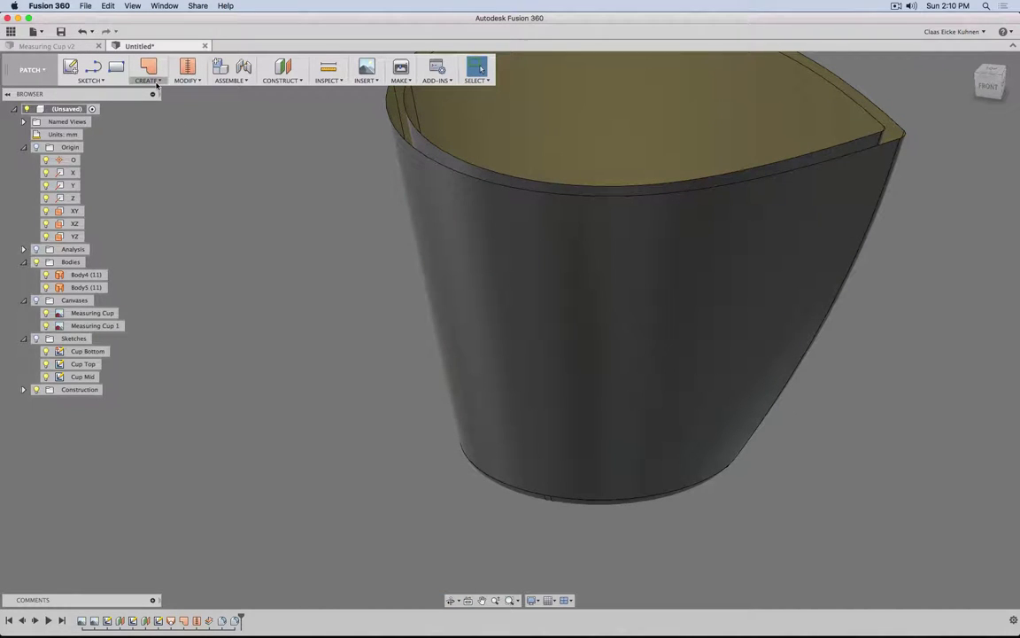
- Patch the outer shell's top opening as a new body and stitch the patch to the outer shell
{"action": "left_click", "coordinate": [148, 66]}
{"action": "left_click", "coordinate": [769, 173]}
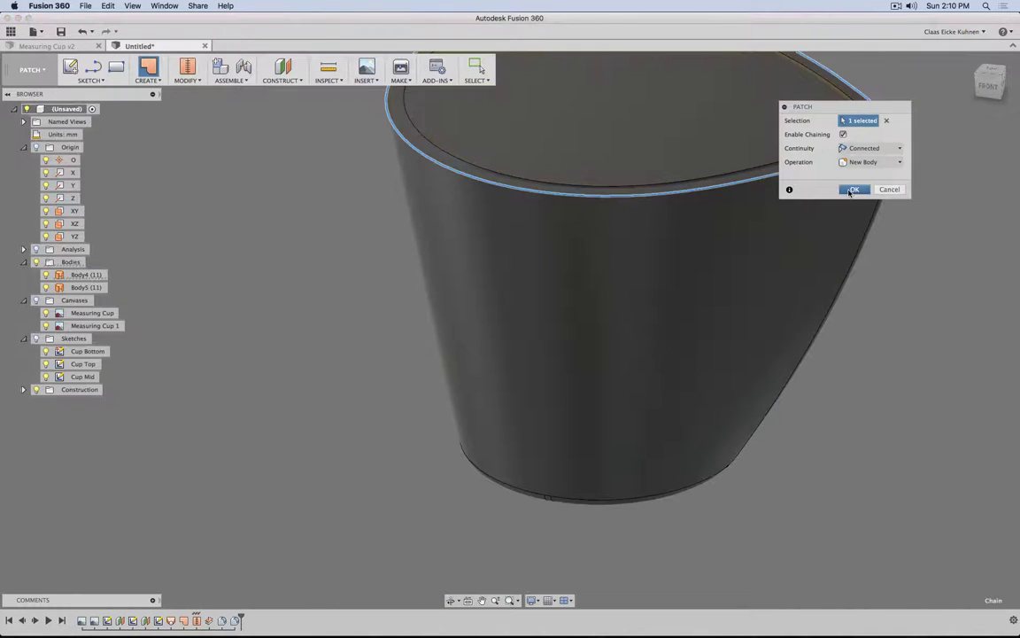
{"action": "left_click", "coordinate": [855, 188]}
{"action": "left_click", "coordinate": [187, 66]}
{"action": "left_click", "coordinate": [410, 132]}
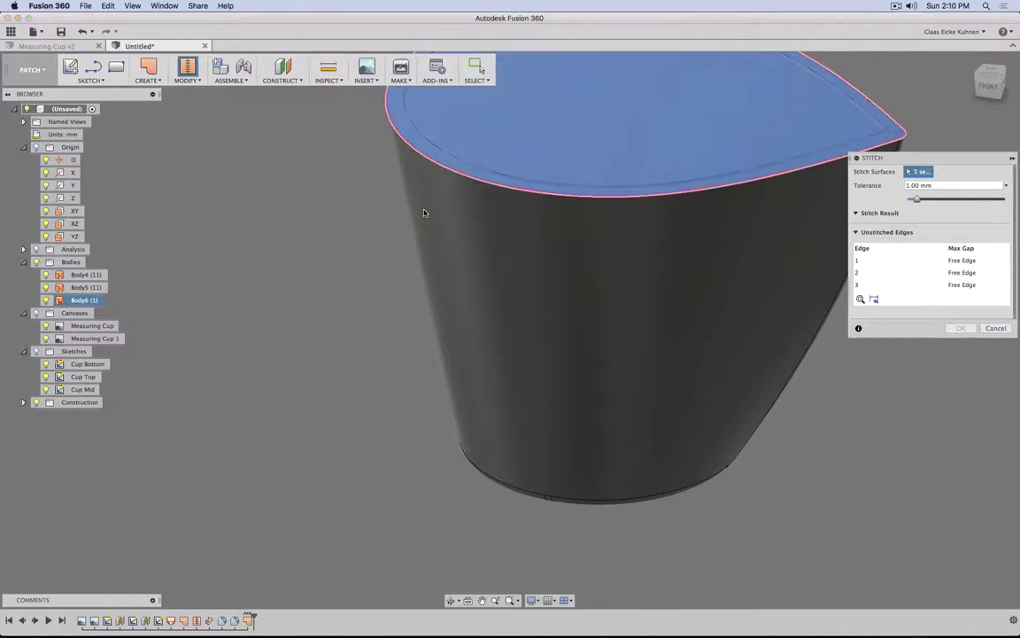
{"action": "left_click", "coordinate": [423, 216]}
{"action": "middle_click_drag", "start_coordinate": [251, 236], "coordinate": [200, 330]}
- Cap the inner shell's top opening with a patch and stitch it to the inner shell
{"action": "left_click", "coordinate": [147, 70]}
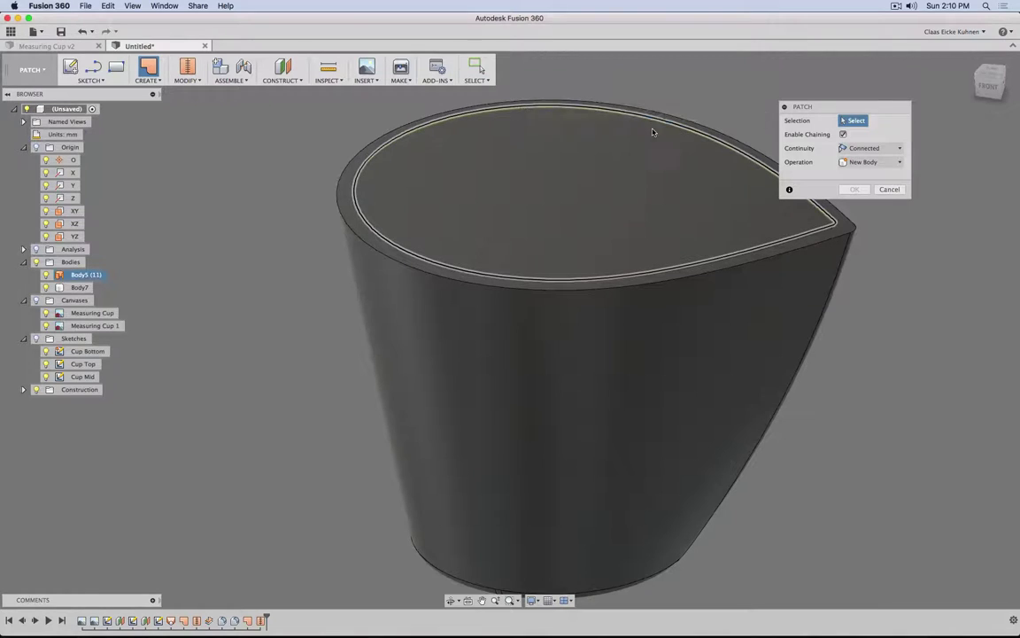
{"action": "left_click", "coordinate": [521, 107]}
{"action": "key", "text": "Return"}
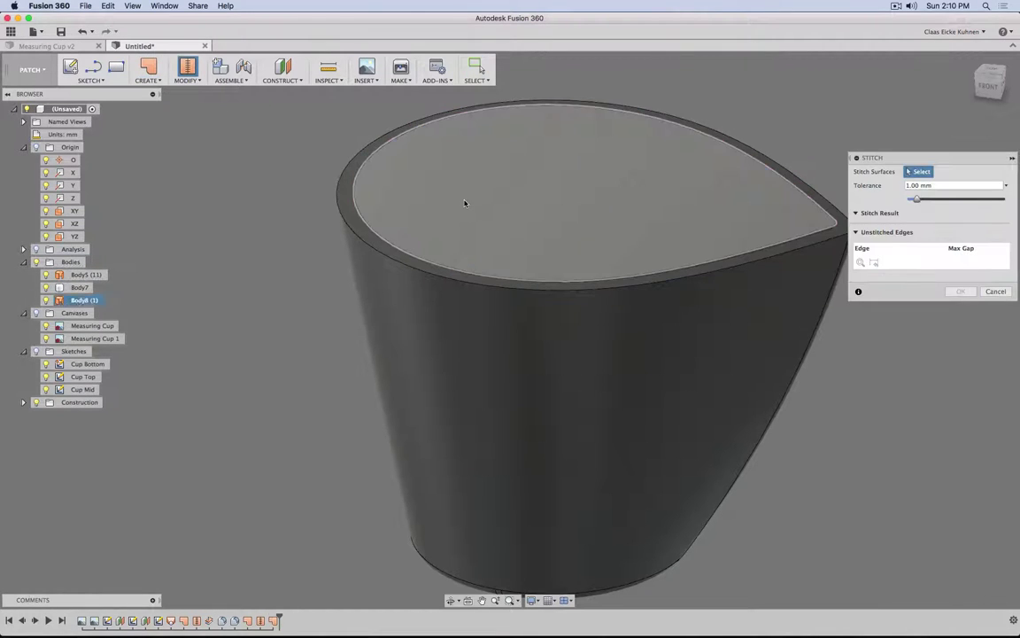
{"action": "left_click", "coordinate": [465, 203]}
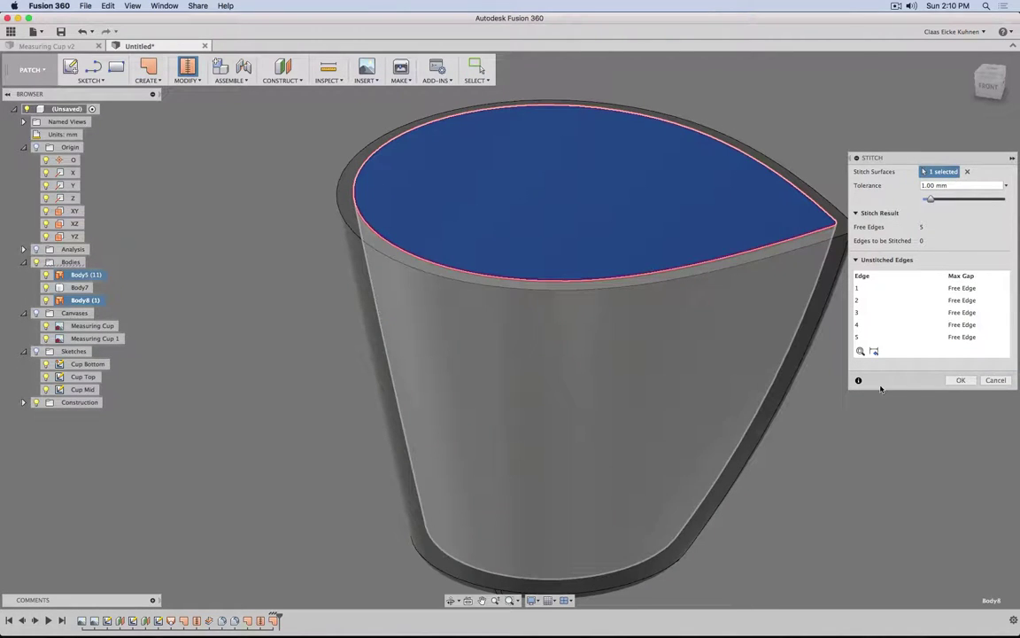
{"action": "left_click", "coordinate": [763, 381]}
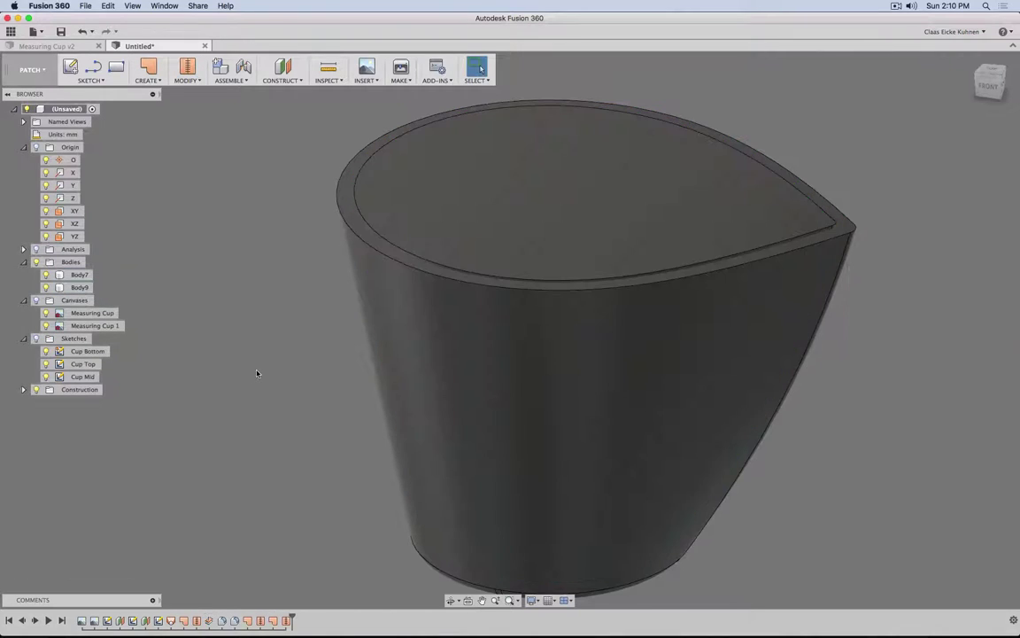
{"action": "scroll", "coordinate": [256, 374], "scroll_direction": "down", "scroll_amount": 3}
{"action": "middle_click_drag", "start_coordinate": [273, 415], "coordinate": [260, 372], "text": "shift"}
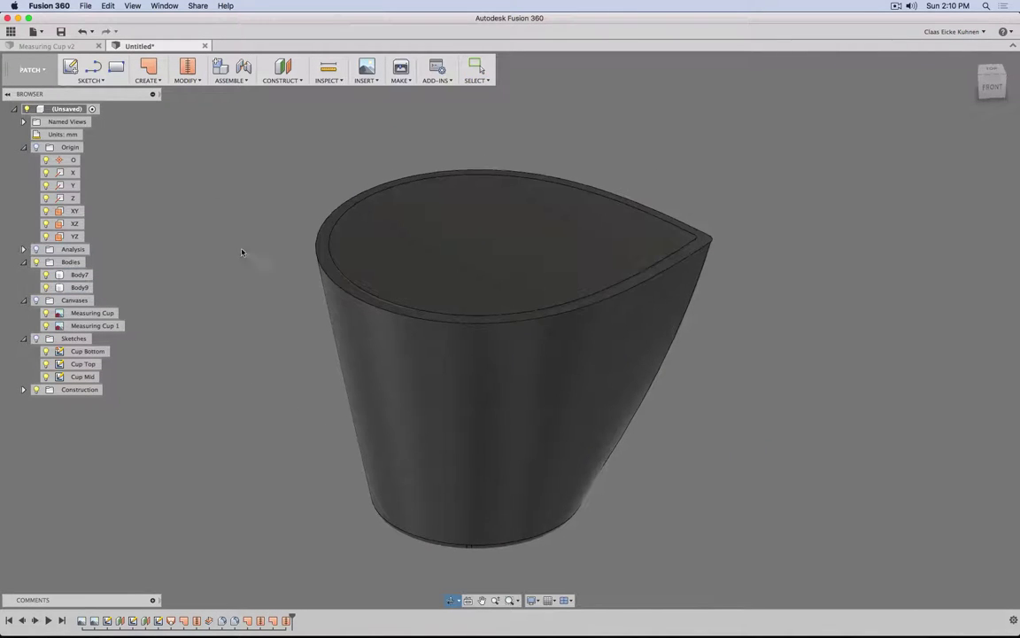
- Switch to the Model workspace and cut the inner solid out of the outer cup solid with Combine, without keeping the tool body
{"action": "left_click", "coordinate": [30, 69]}
{"action": "left_click", "coordinate": [31, 86]}
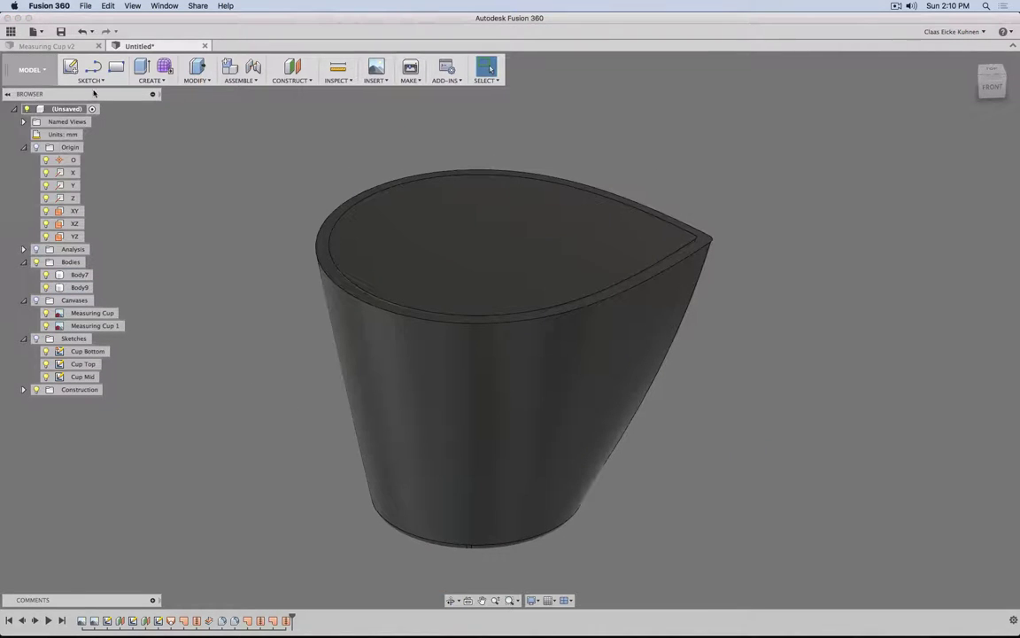
{"action": "left_click", "coordinate": [195, 73]}
{"action": "left_click", "coordinate": [213, 157]}
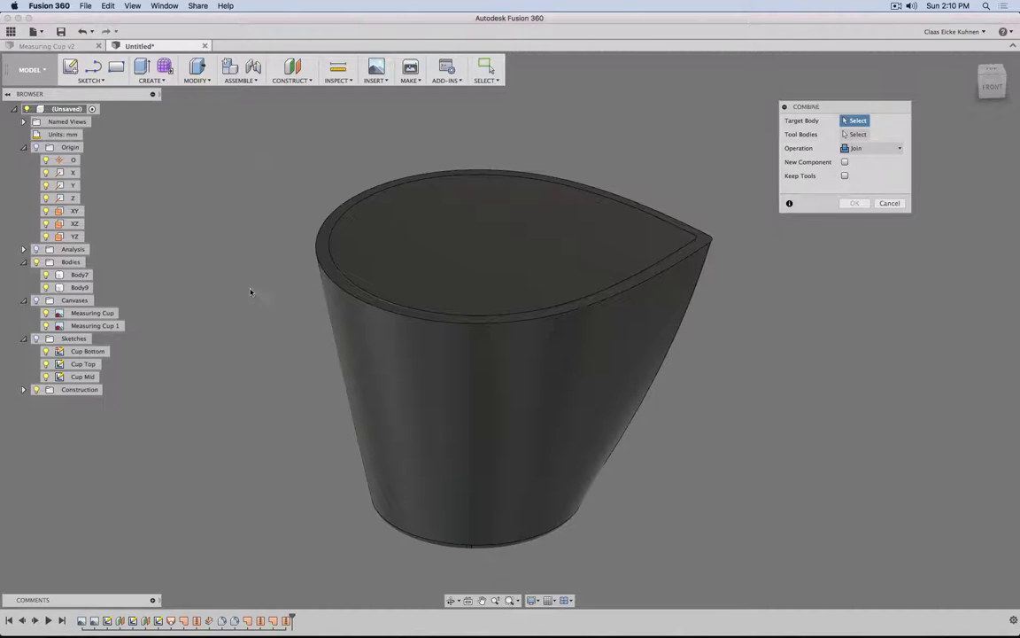
{"action": "left_click", "coordinate": [462, 323]}
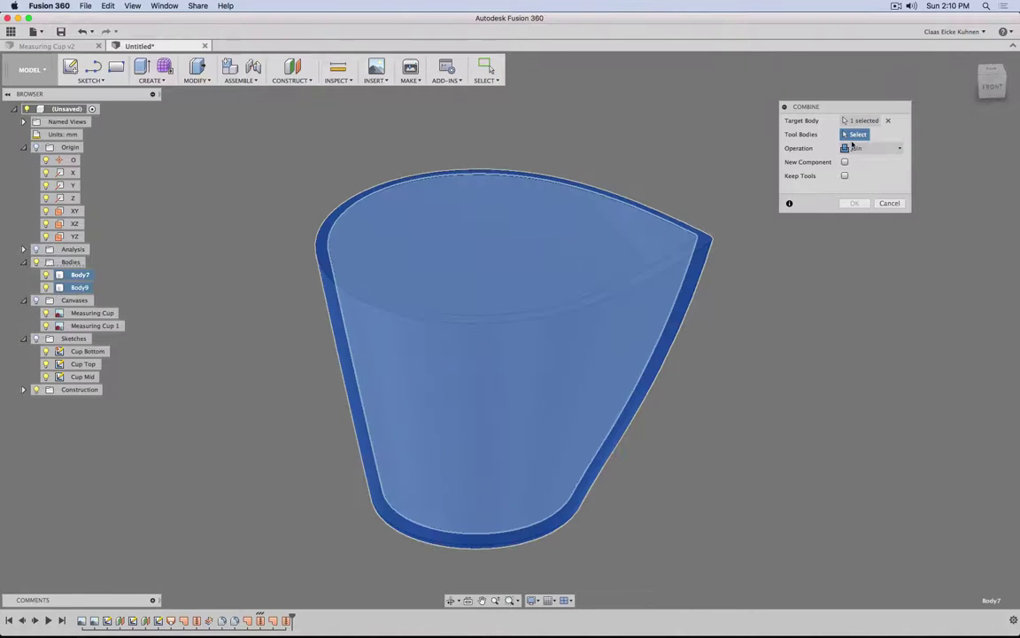
{"action": "left_click", "coordinate": [851, 148]}
{"action": "left_click", "coordinate": [848, 175]}
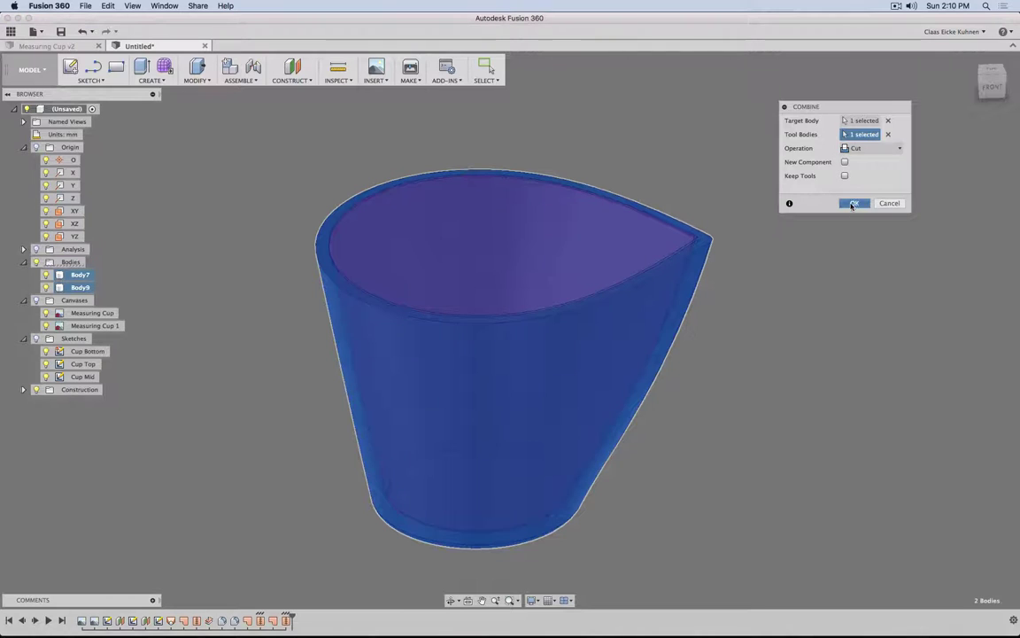
{"action": "left_click", "coordinate": [852, 203]}
{"action": "mouse_move", "coordinate": [704, 153]}
{"action": "middle_mouse_down", "text": "shift"}
{"action": "mouse_move", "coordinate": [712, 202]}
{"action": "mouse_move", "coordinate": [814, 166]}
{"action": "mouse_move", "coordinate": [766, 167]}
{"action": "mouse_move", "coordinate": [708, 193]}
{"action": "mouse_move", "coordinate": [699, 120]}
{"action": "mouse_move", "coordinate": [519, 150]}
{"action": "mouse_move", "coordinate": [667, 159]}
{"action": "mouse_move", "coordinate": [690, 200]}
{"action": "mouse_move", "coordinate": [702, 89]}
{"action": "mouse_move", "coordinate": [702, 155]}
{"action": "middle_mouse_up", "text": "shift"}
{"action": "left_click", "coordinate": [991, 83]}
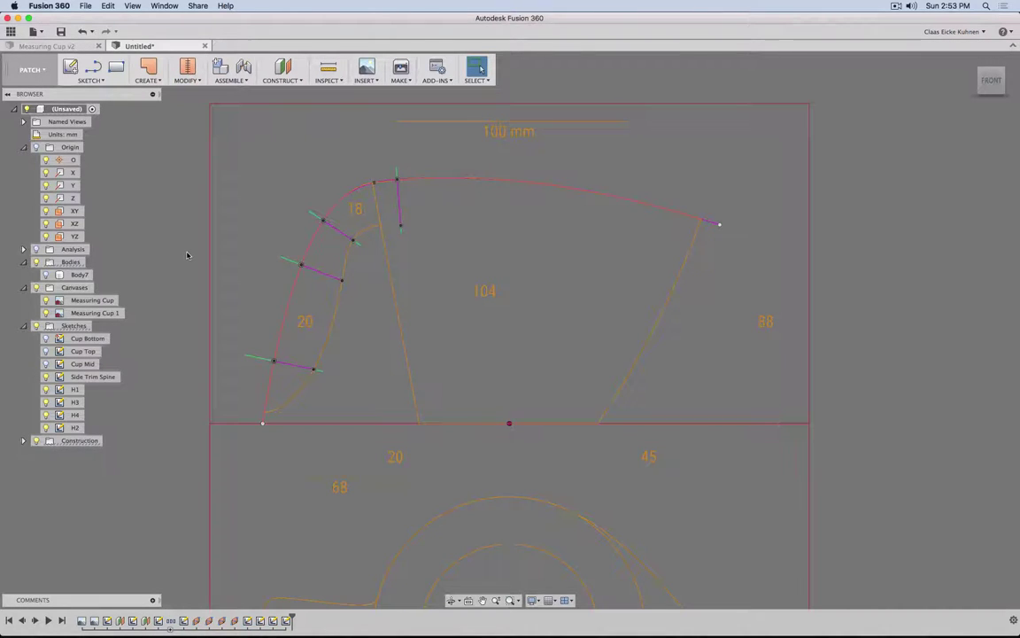
- Examine the handle profile sketches H1 to H4, the spine curve they sit on and the construction planes that carry them
{"action": "mouse_move", "coordinate": [592, 253]}
{"action": "middle_mouse_down", "text": "shift"}
{"action": "mouse_move", "coordinate": [545, 259]}
{"action": "mouse_move", "coordinate": [531, 223]}
{"action": "mouse_move", "coordinate": [533, 301]}
{"action": "middle_mouse_up", "text": "shift"}
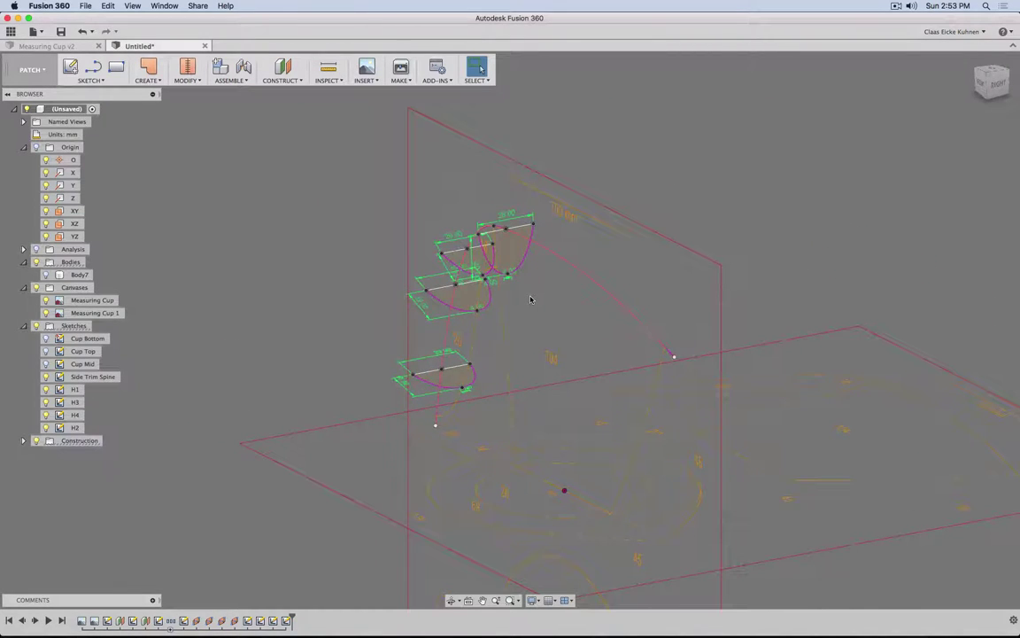
{"action": "mouse_move", "coordinate": [501, 307]}
{"action": "middle_mouse_down", "text": "shift"}
{"action": "mouse_move", "coordinate": [522, 303]}
{"action": "mouse_move", "coordinate": [521, 312]}
{"action": "middle_mouse_up", "text": "shift"}
{"action": "scroll", "coordinate": [520, 311], "scroll_direction": "up", "scroll_amount": 5}
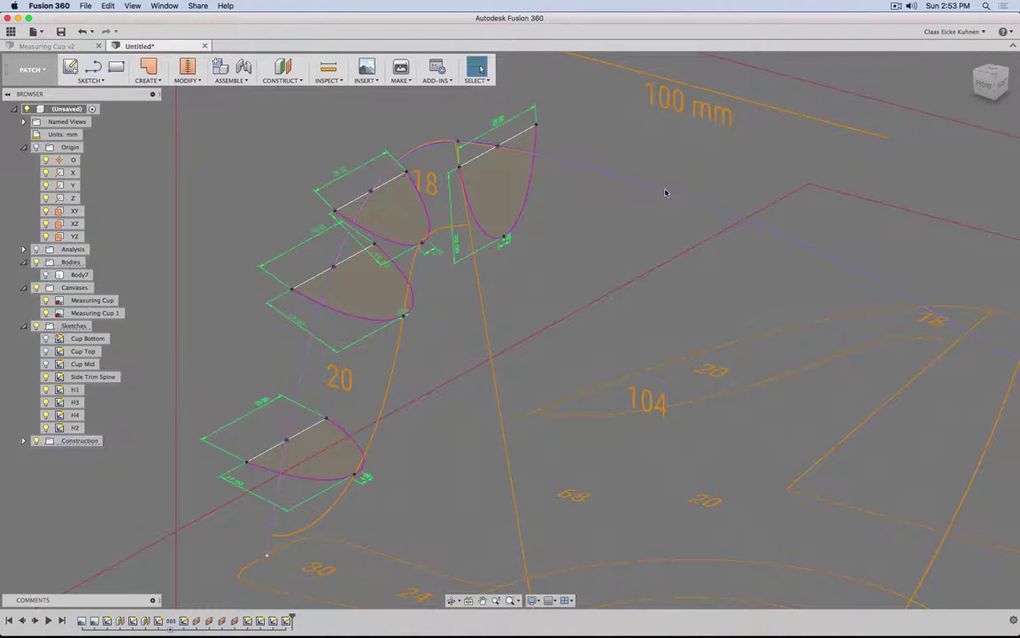
{"action": "left_click", "coordinate": [666, 194]}
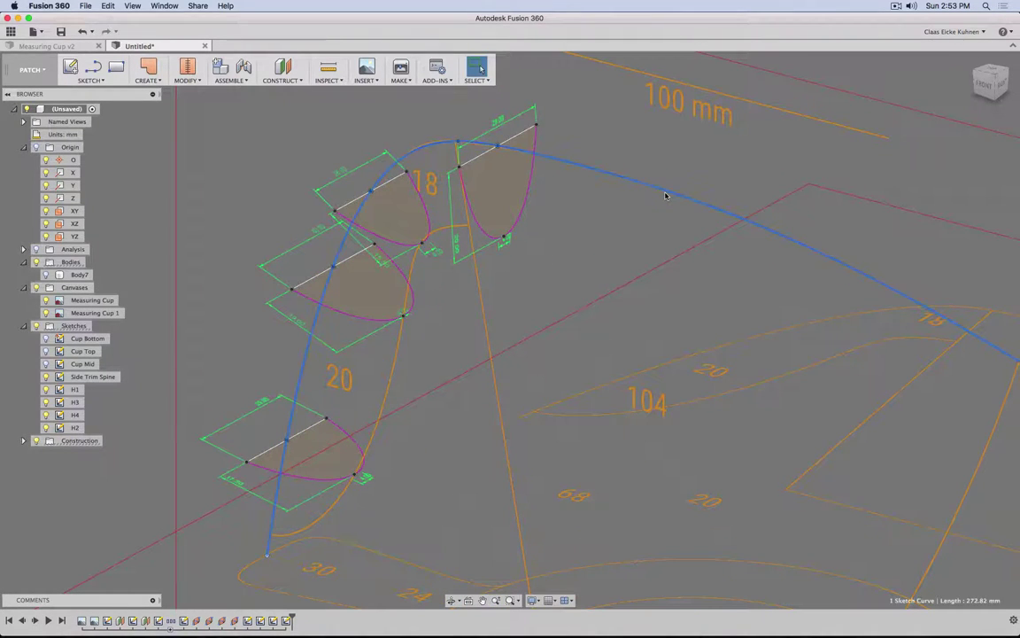
{"action": "left_click", "coordinate": [281, 80]}
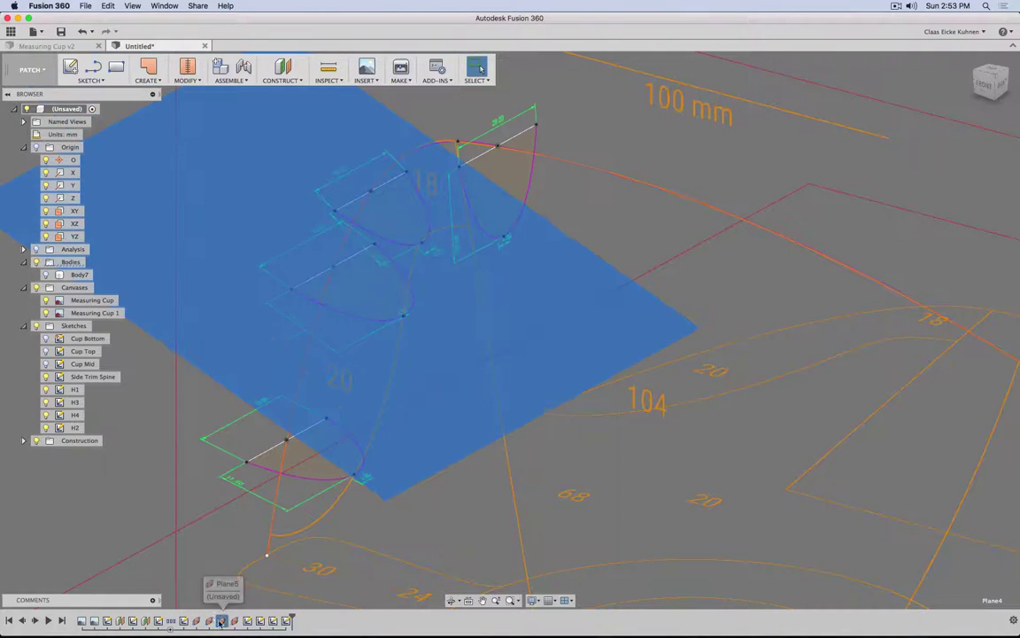
{"action": "left_click", "coordinate": [235, 620]}
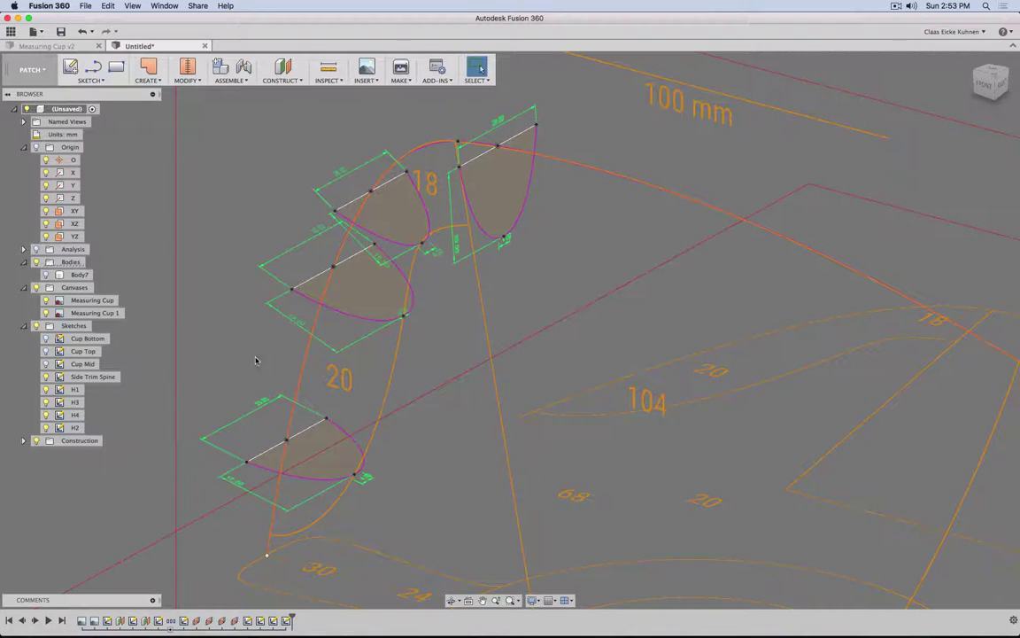
{"action": "middle_click_drag", "start_coordinate": [450, 282], "coordinate": [509, 261], "text": "shift"}
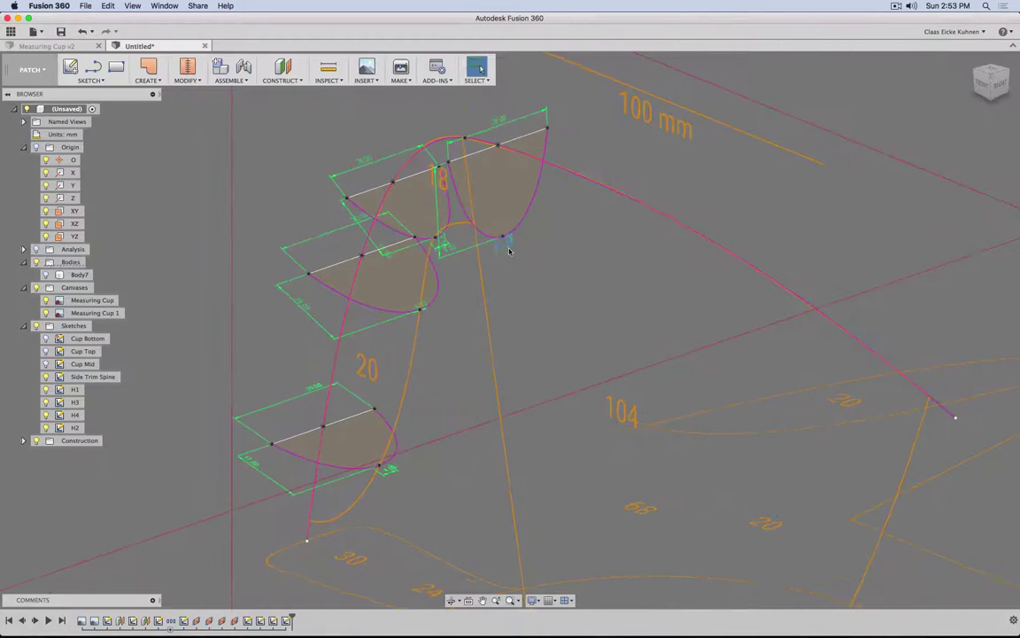
{"action": "mouse_move", "coordinate": [433, 298]}
{"action": "middle_mouse_down", "text": "shift"}
{"action": "mouse_move", "coordinate": [433, 311]}
{"action": "mouse_move", "coordinate": [422, 307]}
{"action": "middle_mouse_up", "text": "shift"}
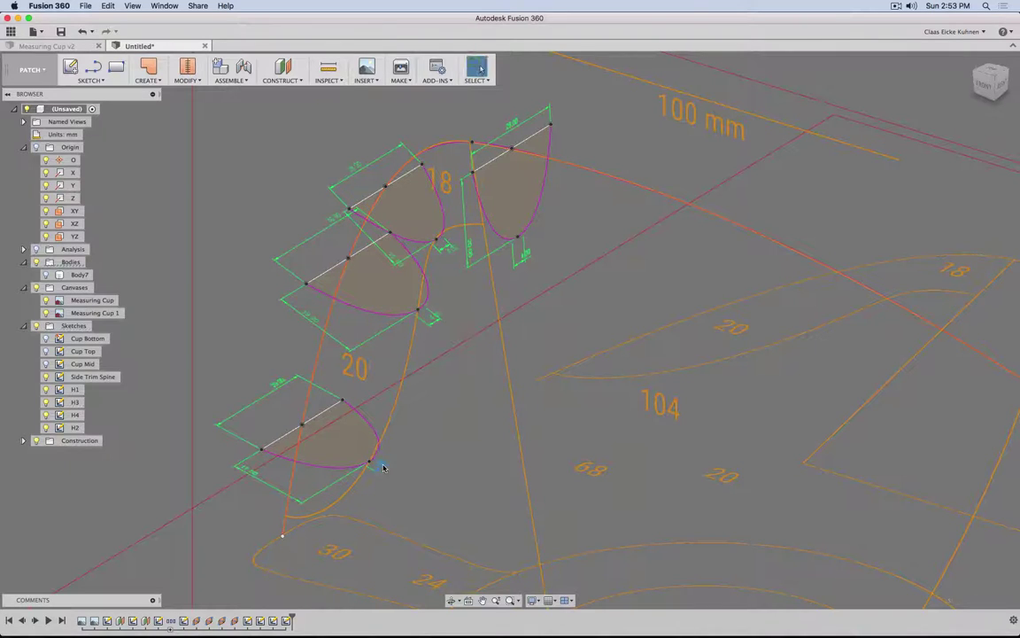
{"action": "middle_click_drag", "start_coordinate": [440, 367], "coordinate": [423, 314], "text": "shift"}
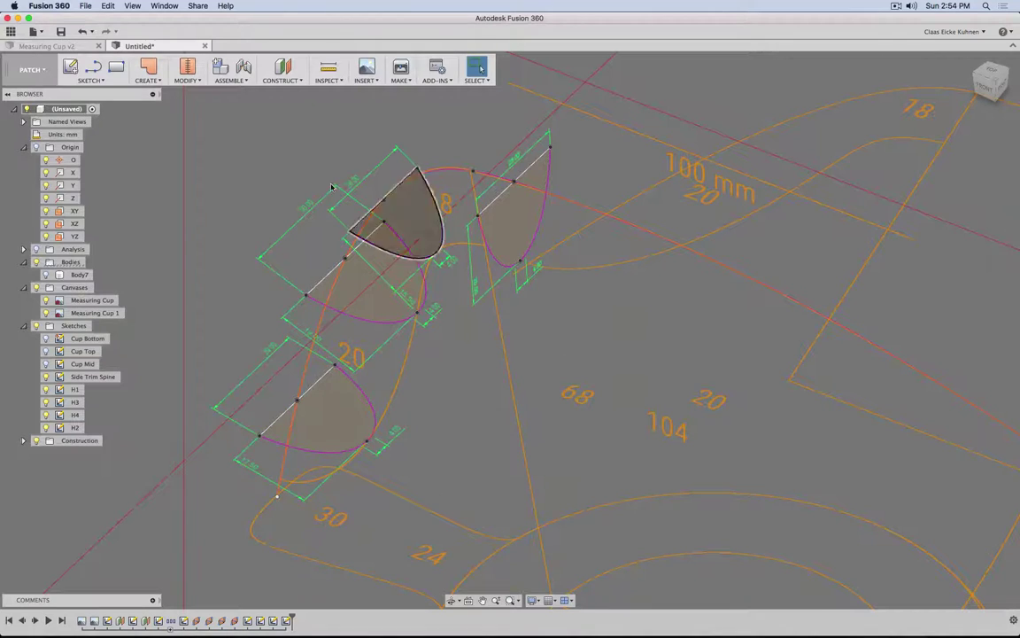
- Construct a Plane Along Path on the handle's spine curve at a distance of 0.44
{"action": "left_click", "coordinate": [289, 83]}
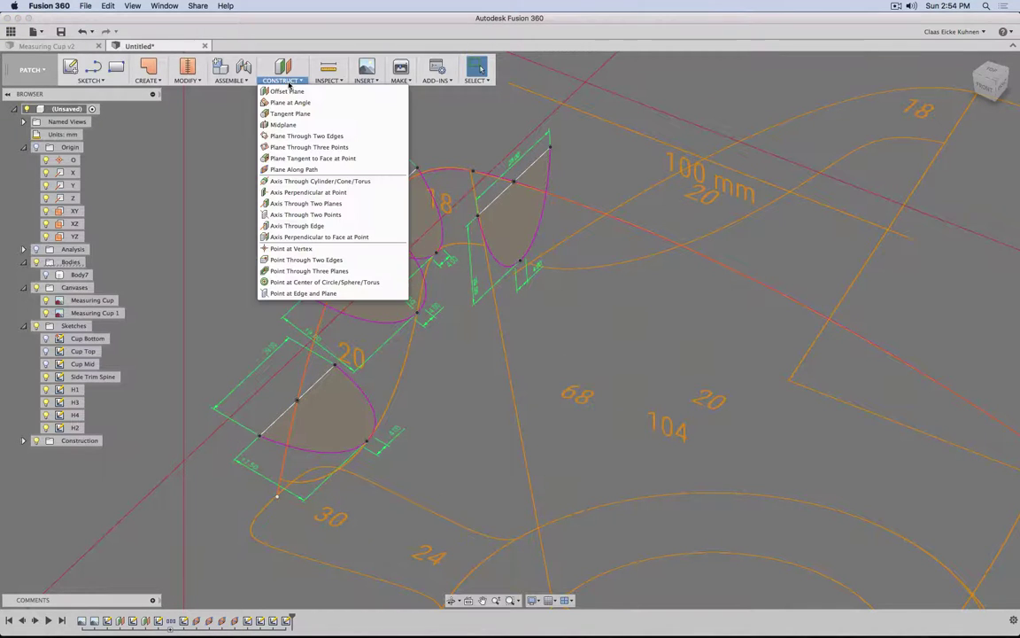
{"action": "left_click", "coordinate": [282, 169]}
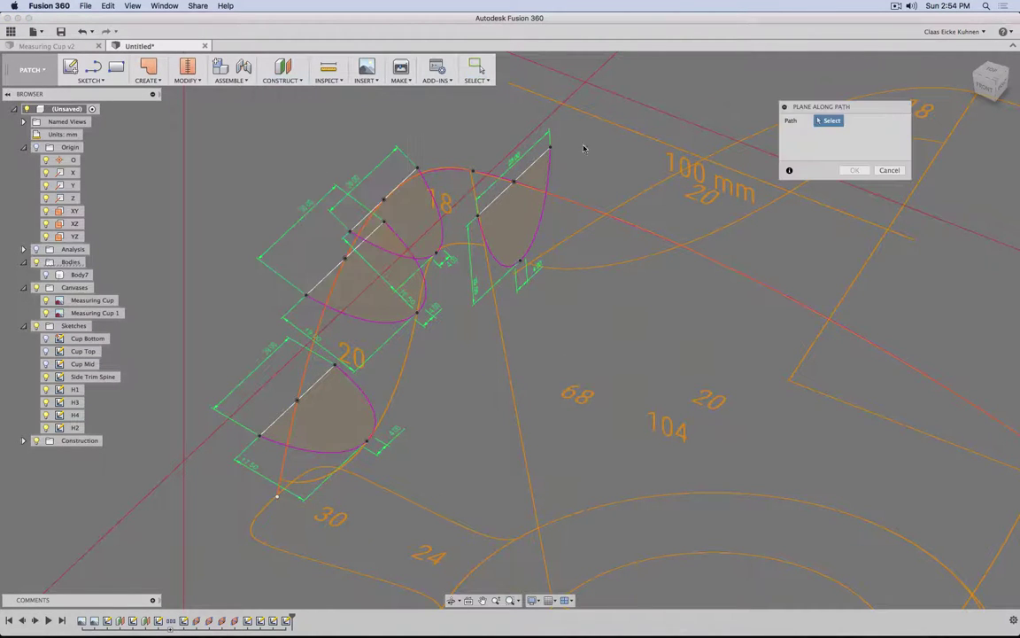
{"action": "left_click", "coordinate": [642, 227]}
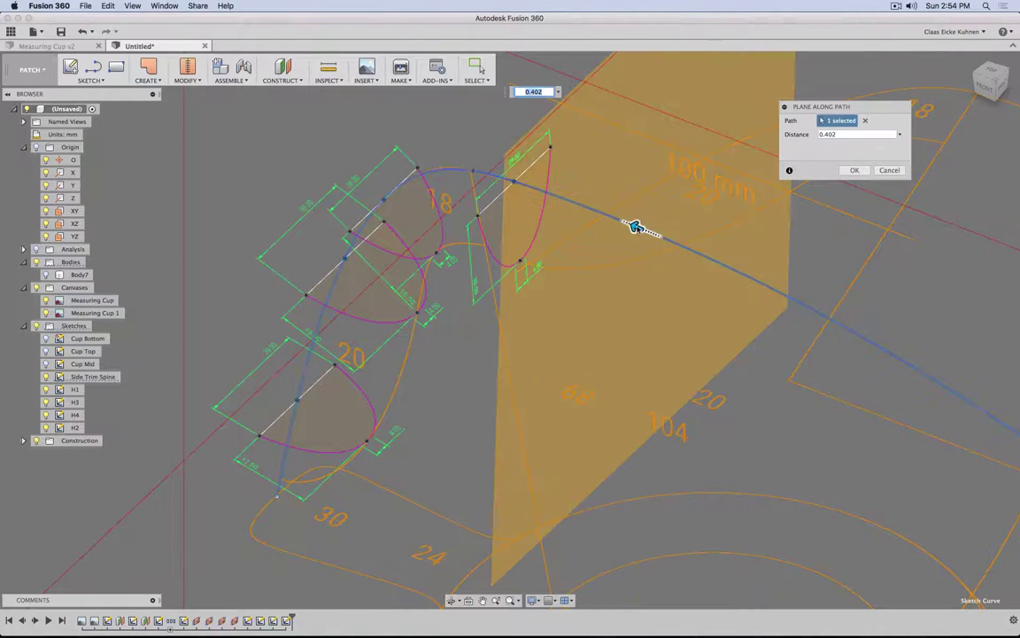
{"action": "left_click_drag", "start_coordinate": [634, 226], "coordinate": [592, 210]}
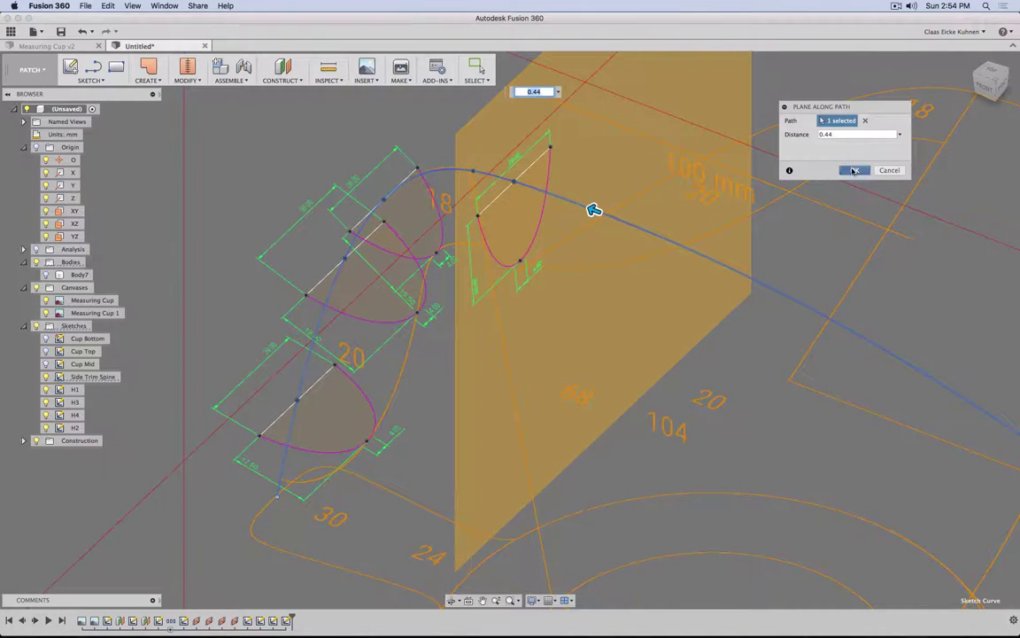
{"action": "key", "text": "Return"}
- Start a sketch on the new path plane and draw a horizontal line above the spine curve
{"action": "left_click", "coordinate": [70, 66]}
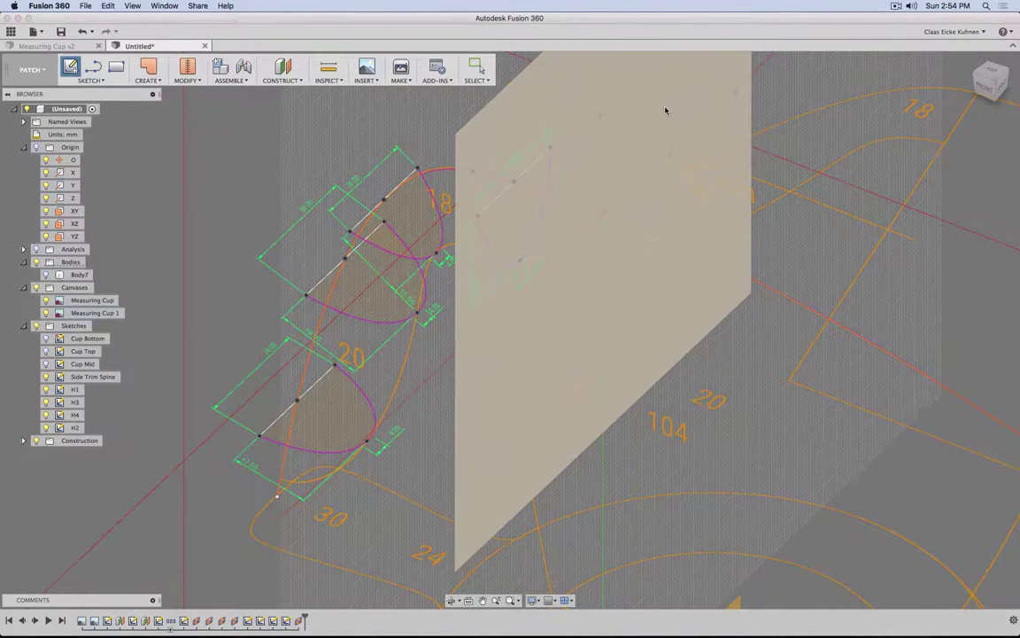
{"action": "left_click", "coordinate": [666, 111]}
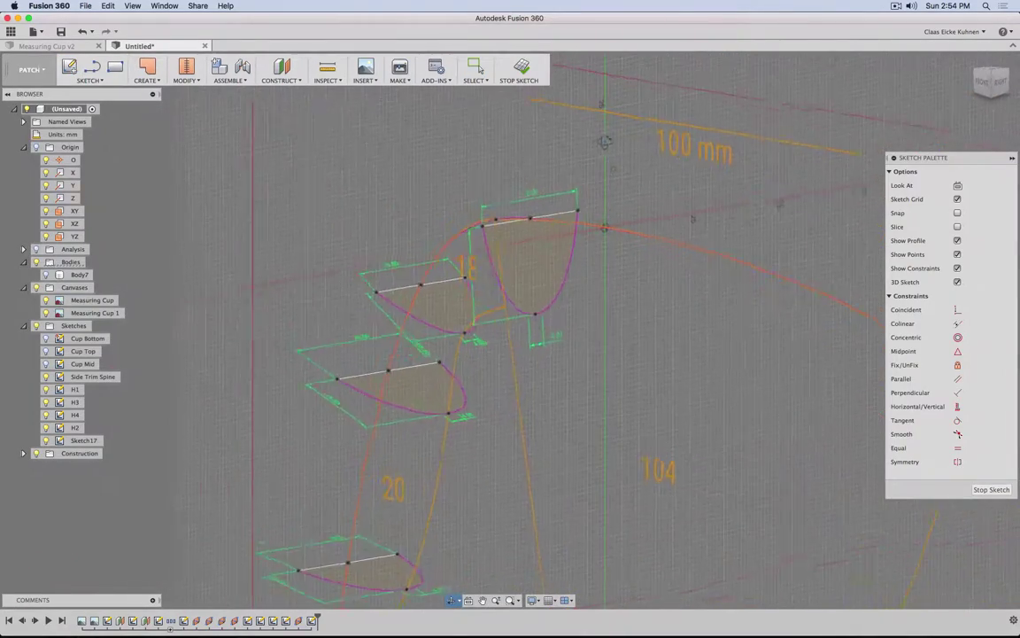
{"action": "key", "text": "l"}
{"action": "left_click", "coordinate": [567, 174]}
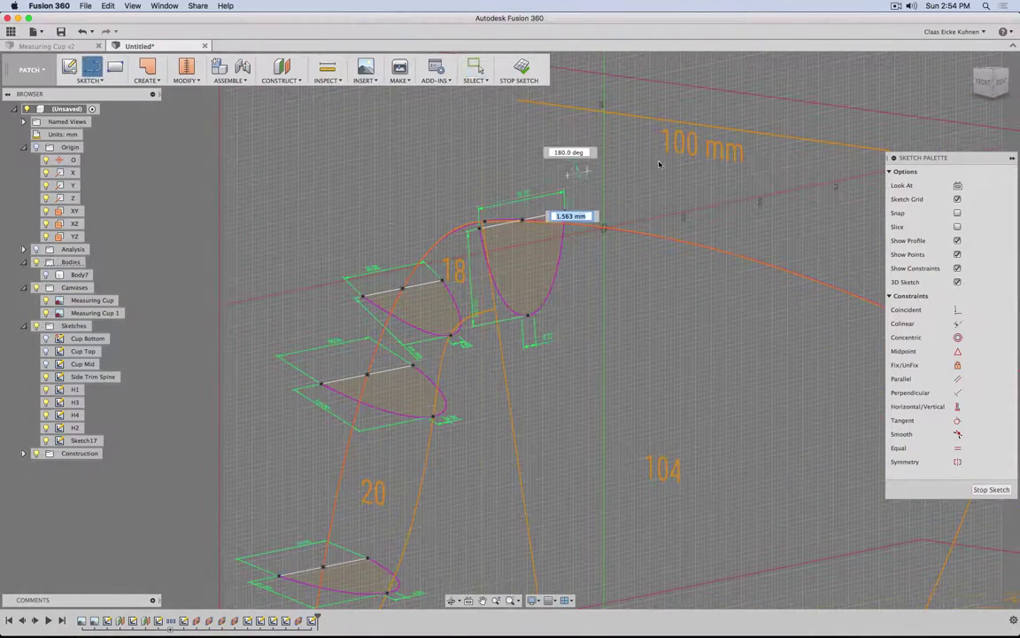
{"action": "left_click", "coordinate": [656, 159]}
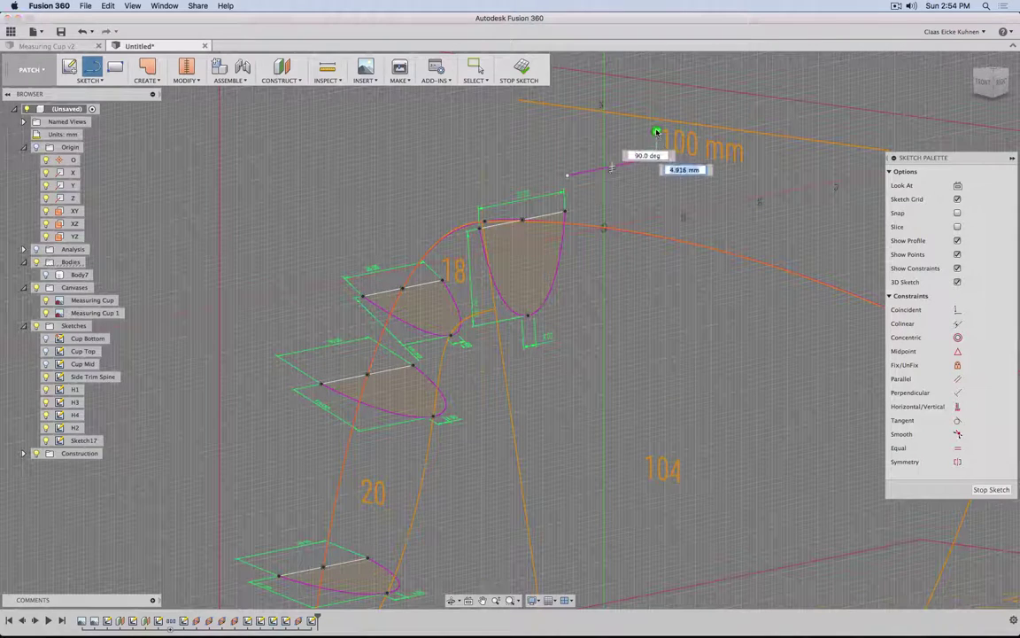
{"action": "key", "text": "Escape"}
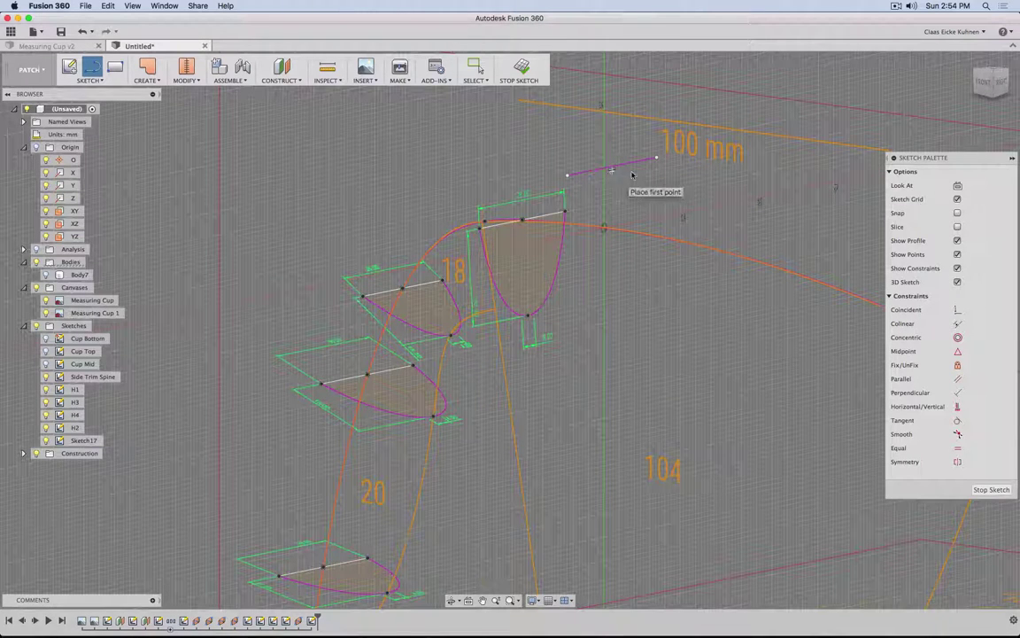
- Make the line's midpoint coincident with the sketch point on the spine curve
{"action": "key", "text": "s"}
{"action": "left_click", "coordinate": [739, 211]}
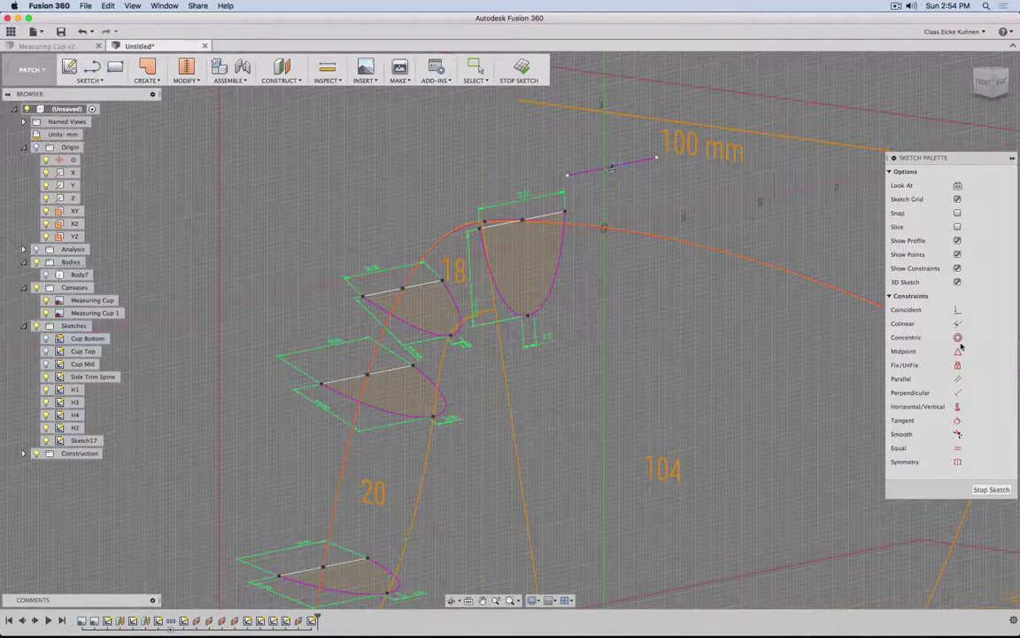
{"action": "left_click", "coordinate": [957, 309]}
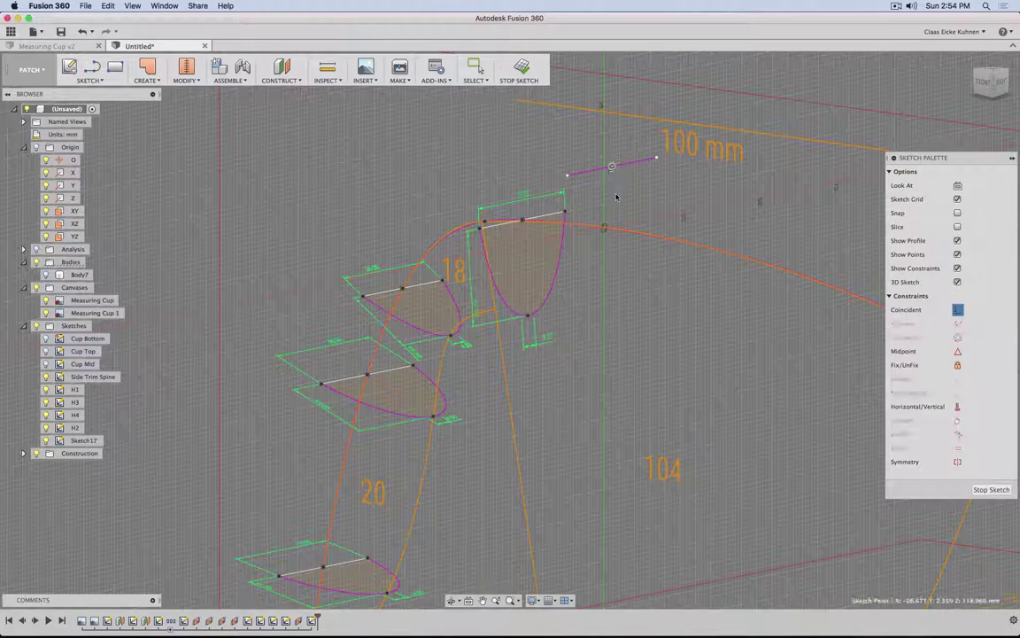
{"action": "left_click", "coordinate": [605, 231]}
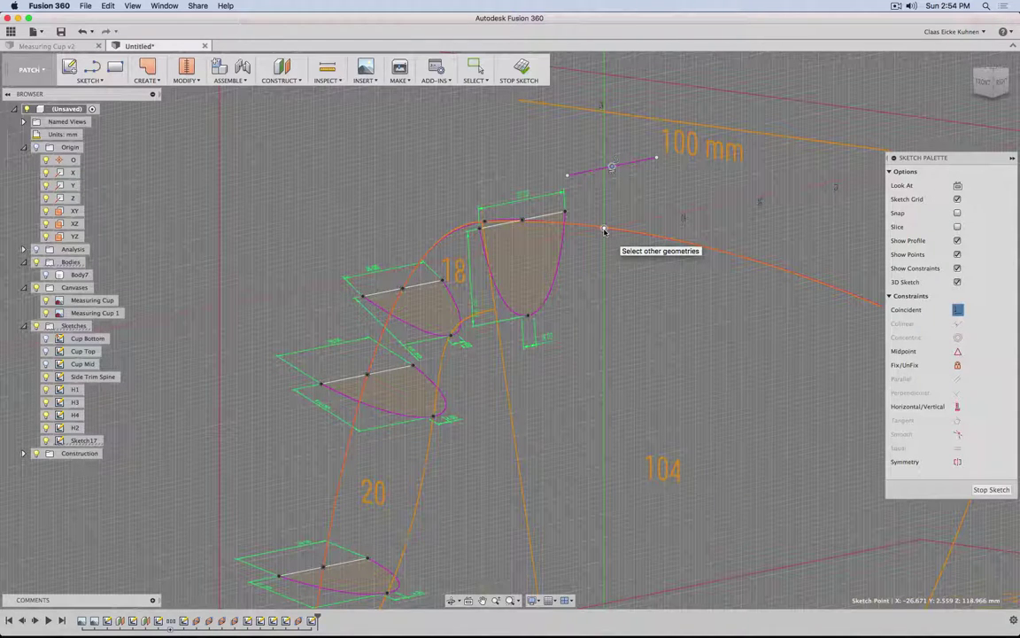
{"action": "left_click", "coordinate": [604, 231]}
- Dimension the centred line's length to 28 mm
{"action": "key", "text": "d"}
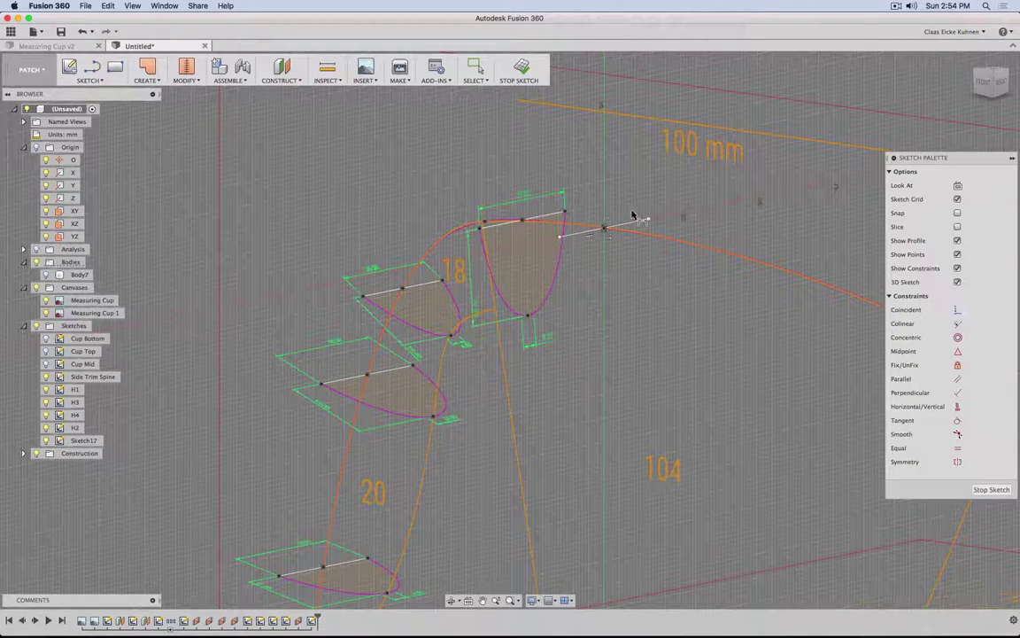
{"action": "left_click", "coordinate": [634, 222]}
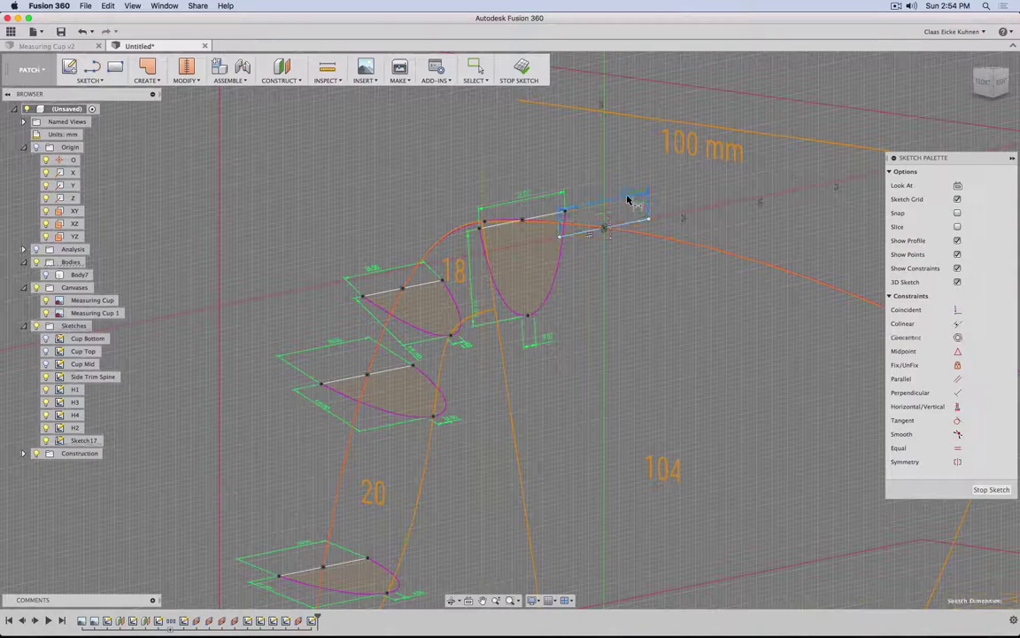
{"action": "left_click", "coordinate": [628, 197]}
{"action": "type", "text": "28"}
{"action": "key", "text": "Return"}
- Try a three-point spline from the 28 mm line's far end through a point below its midpoint to the other end, and undo it
{"action": "middle_click_drag", "start_coordinate": [645, 277], "coordinate": [633, 279], "text": "shift"}
{"action": "key", "text": "s"}
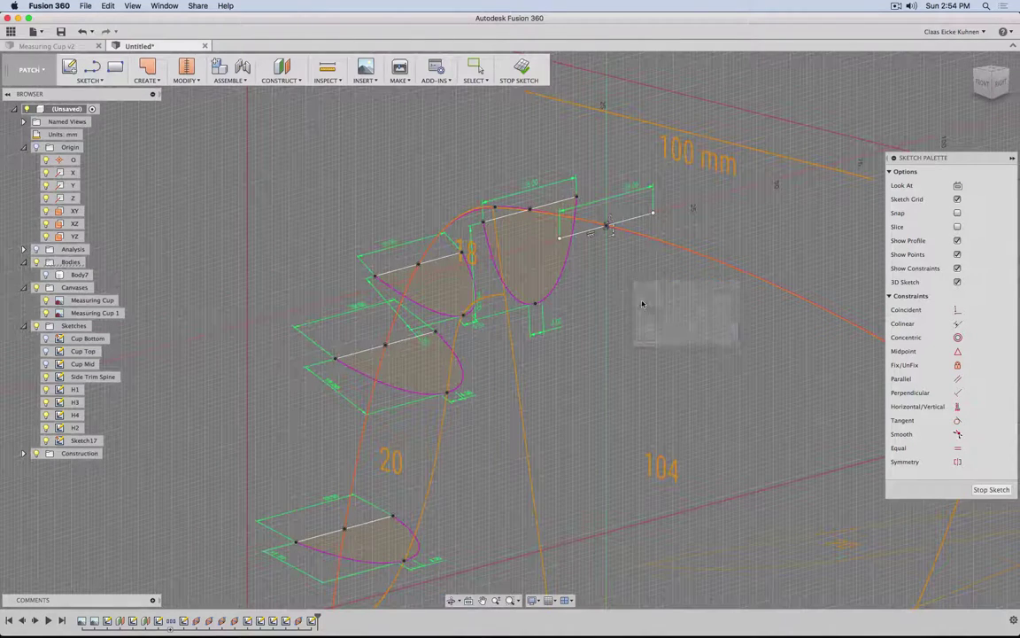
{"action": "left_click", "coordinate": [653, 212]}
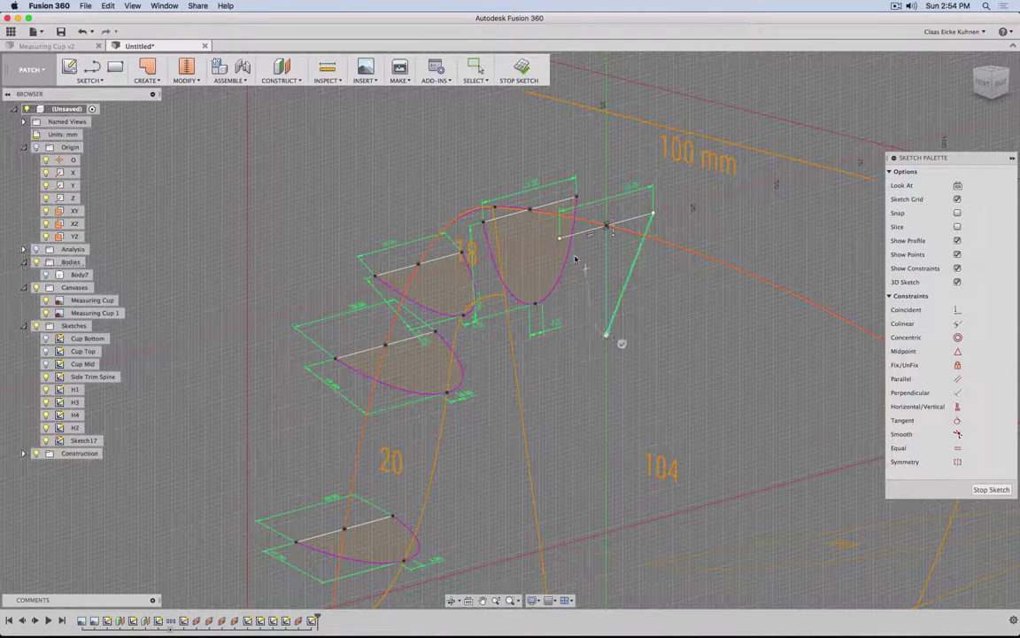
{"action": "left_click", "coordinate": [606, 335]}
{"action": "left_click", "coordinate": [561, 237]}
{"action": "left_click", "coordinate": [576, 227]}
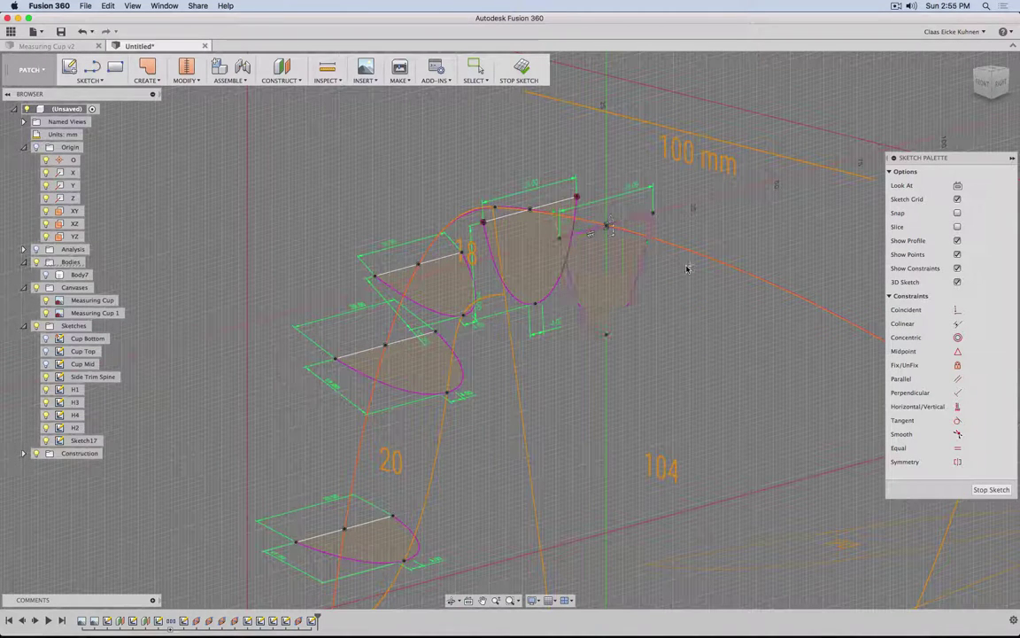
{"action": "scroll", "coordinate": [683, 271], "scroll_direction": "up", "scroll_amount": 3}
{"action": "key", "text": "Escape"}
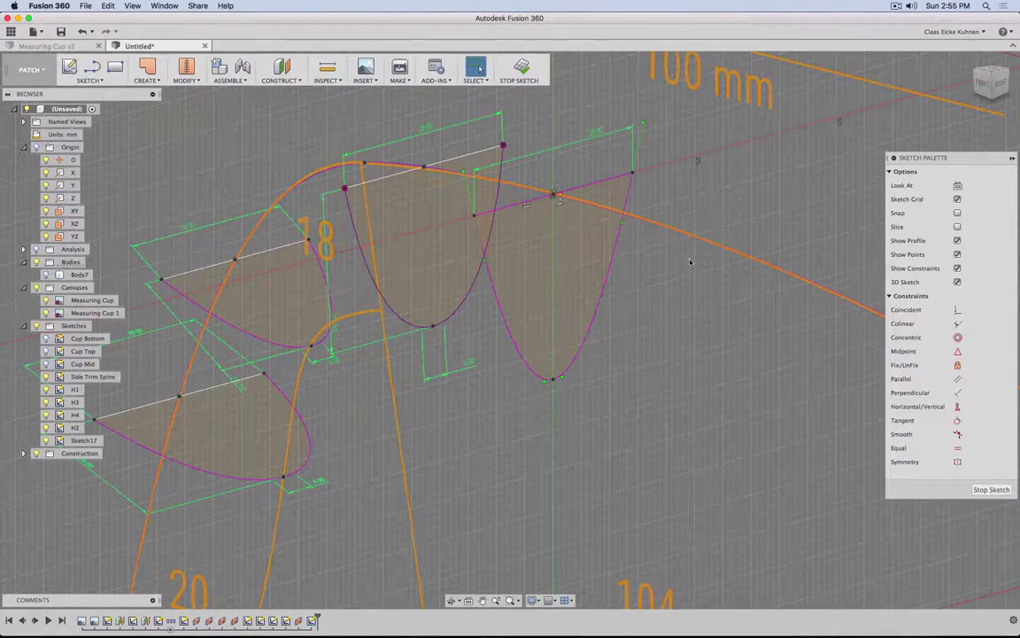
{"action": "key", "text": "super+z"}
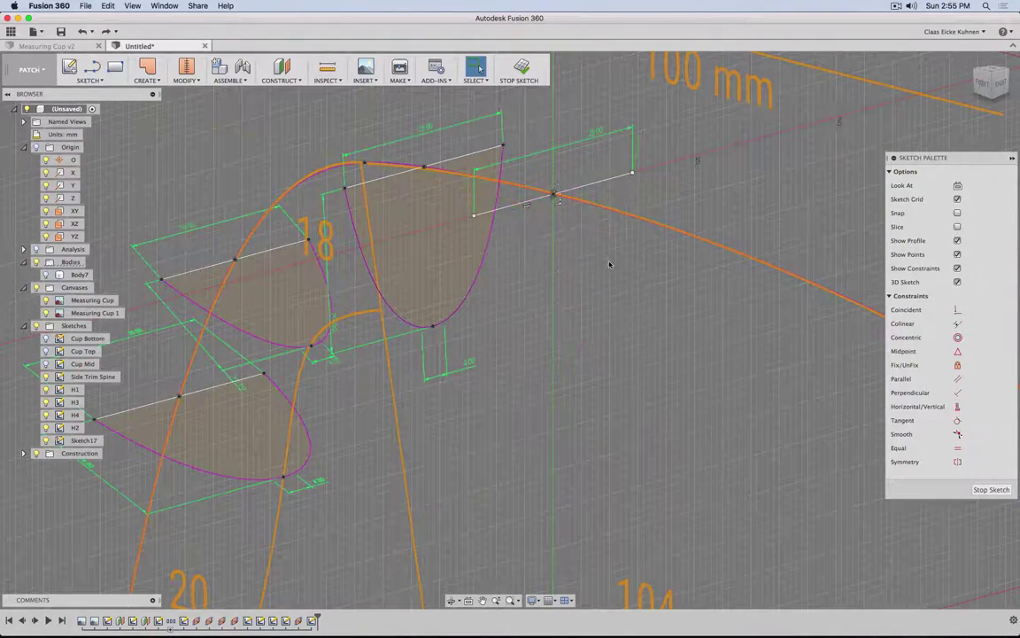
- Draw the handle profile's spline from the 28 mm line's near end, through a point on the vertical axis below, to its far end
{"action": "middle_click_drag", "start_coordinate": [609, 264], "coordinate": [602, 258], "text": "shift"}
{"action": "key", "text": "s"}
{"action": "left_click", "coordinate": [582, 284]}
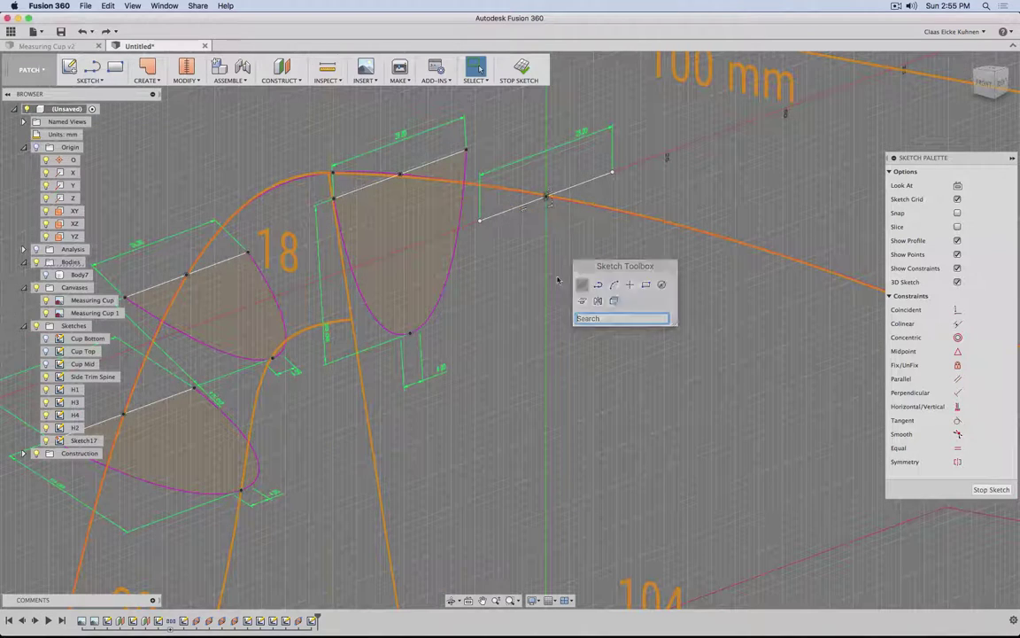
{"action": "left_click", "coordinate": [480, 220]}
{"action": "left_click", "coordinate": [546, 359]}
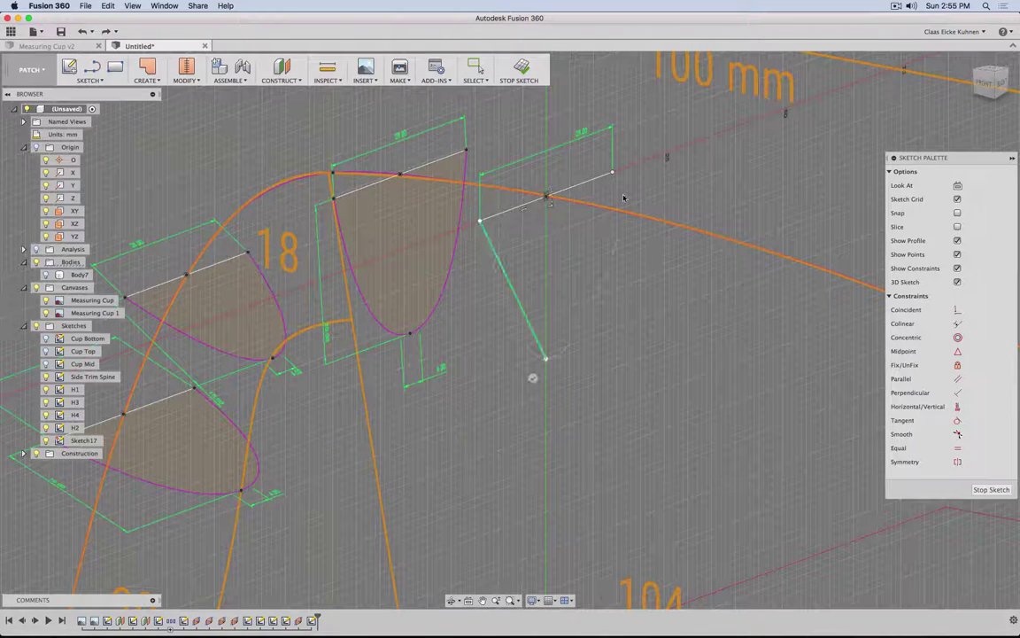
{"action": "left_click", "coordinate": [612, 172]}
{"action": "left_click", "coordinate": [597, 170]}
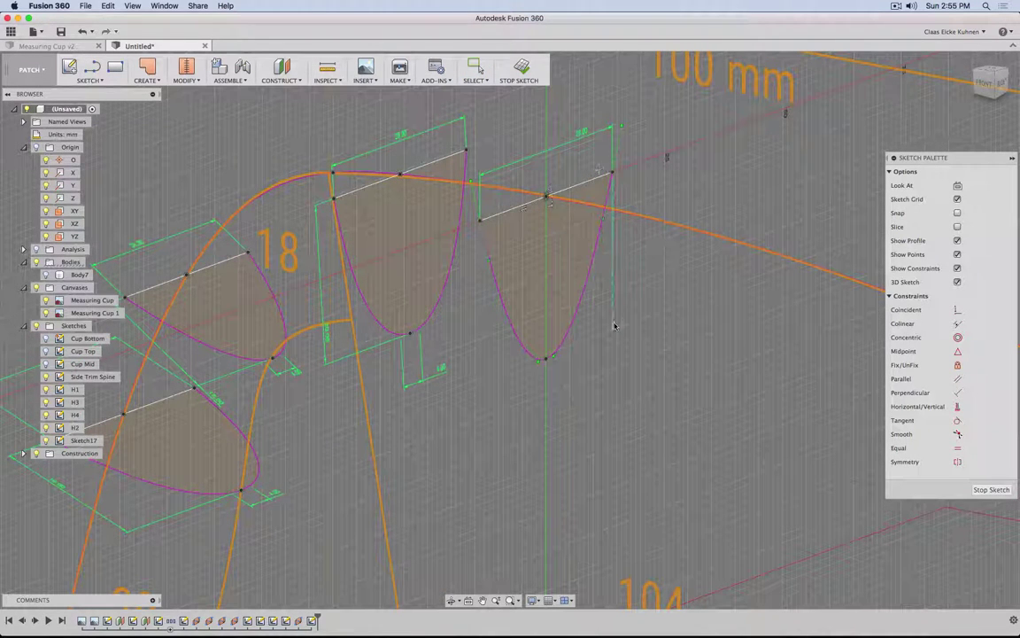
- Dimension the newest profile spline's lower tangent handle and its depth below the 28 mm line's midpoint, and finish the sketch
{"action": "key", "text": "d"}
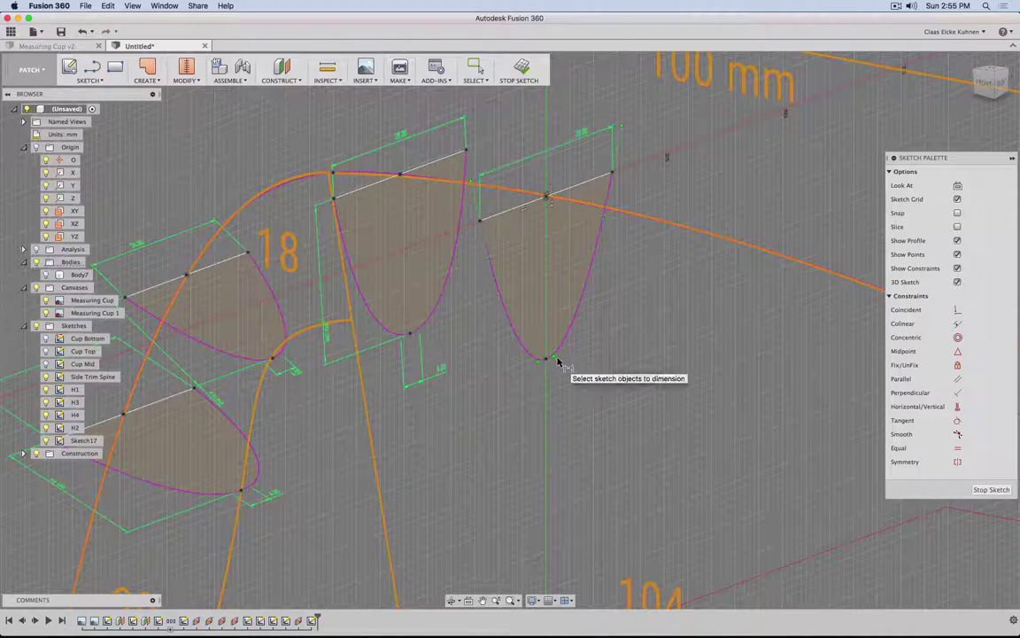
{"action": "left_click", "coordinate": [555, 357]}
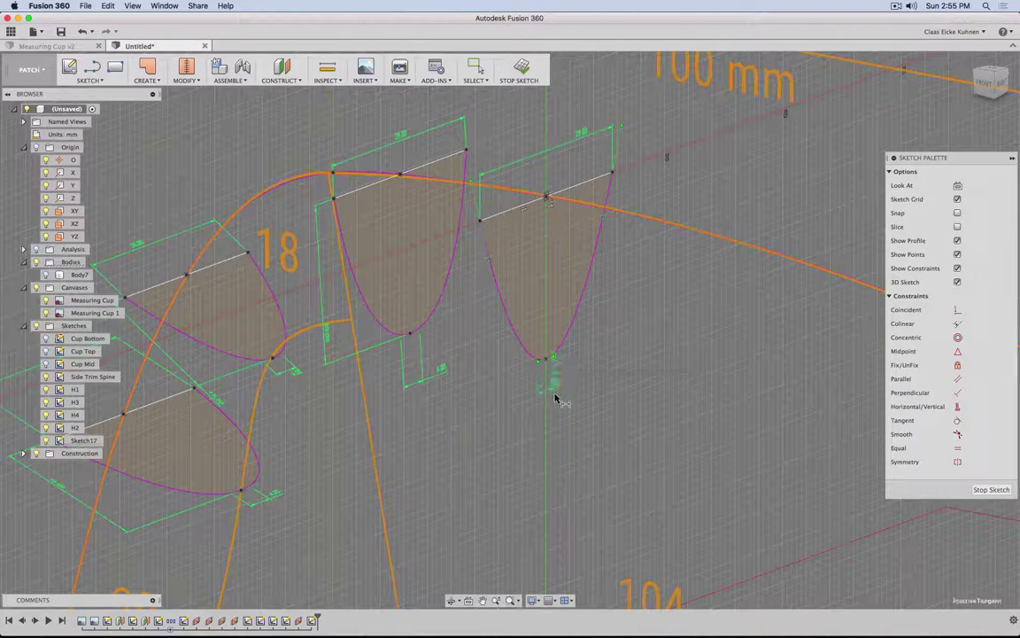
{"action": "left_click", "coordinate": [558, 395]}
{"action": "key", "text": "Return"}
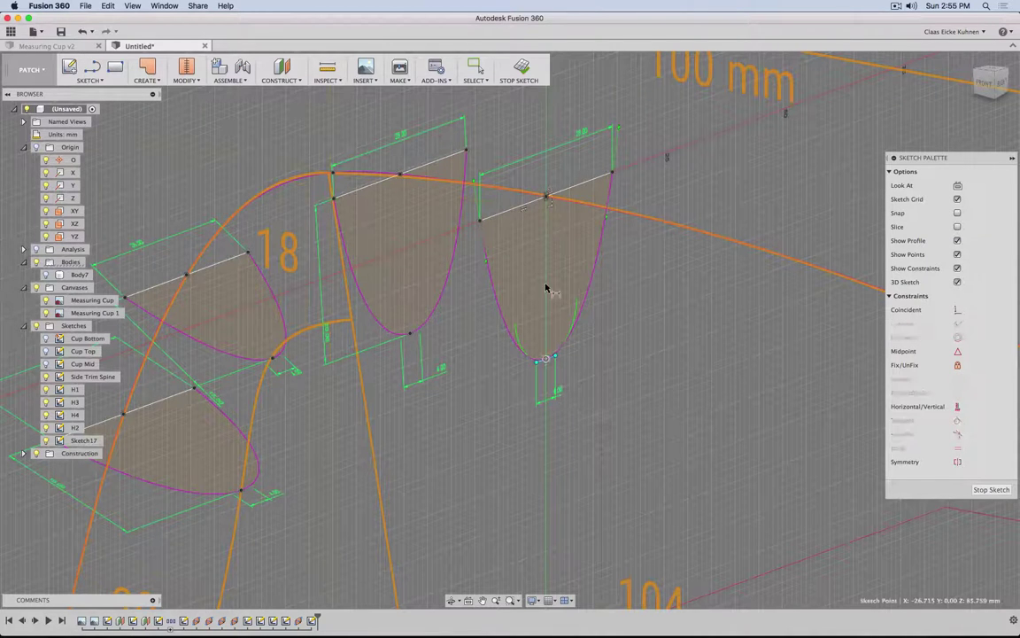
{"action": "left_click", "coordinate": [549, 197]}
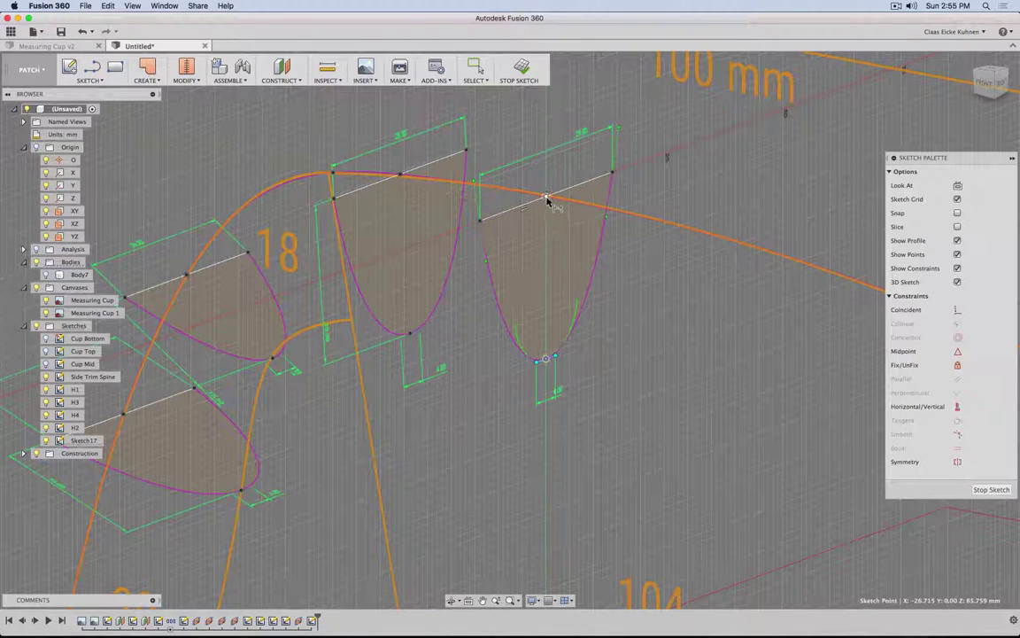
{"action": "left_click", "coordinate": [473, 318]}
{"action": "key", "text": "Return"}
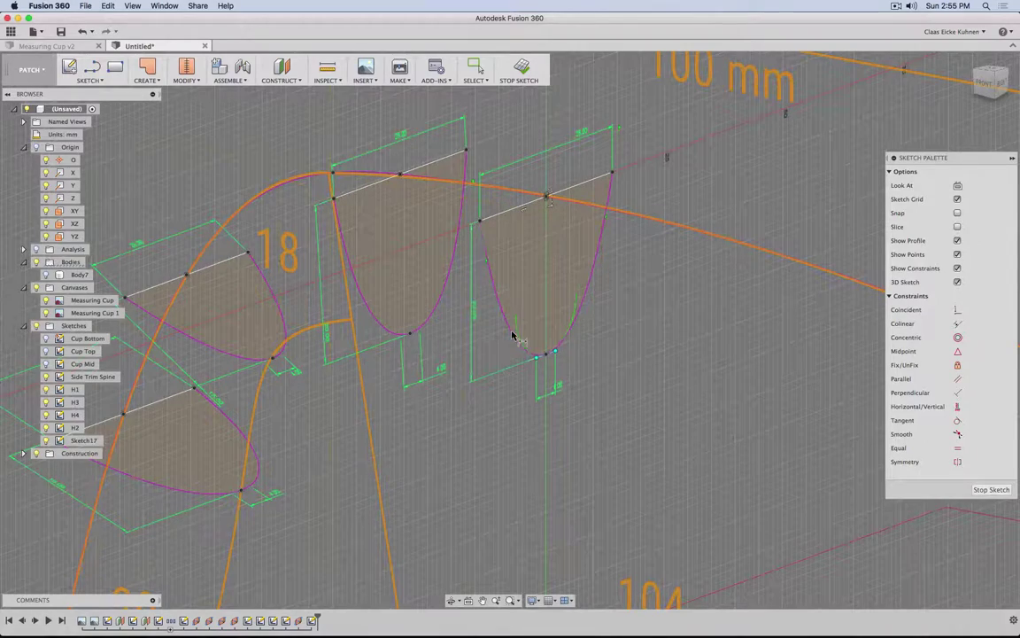
{"action": "middle_click_drag", "start_coordinate": [573, 297], "coordinate": [628, 330], "text": "shift"}
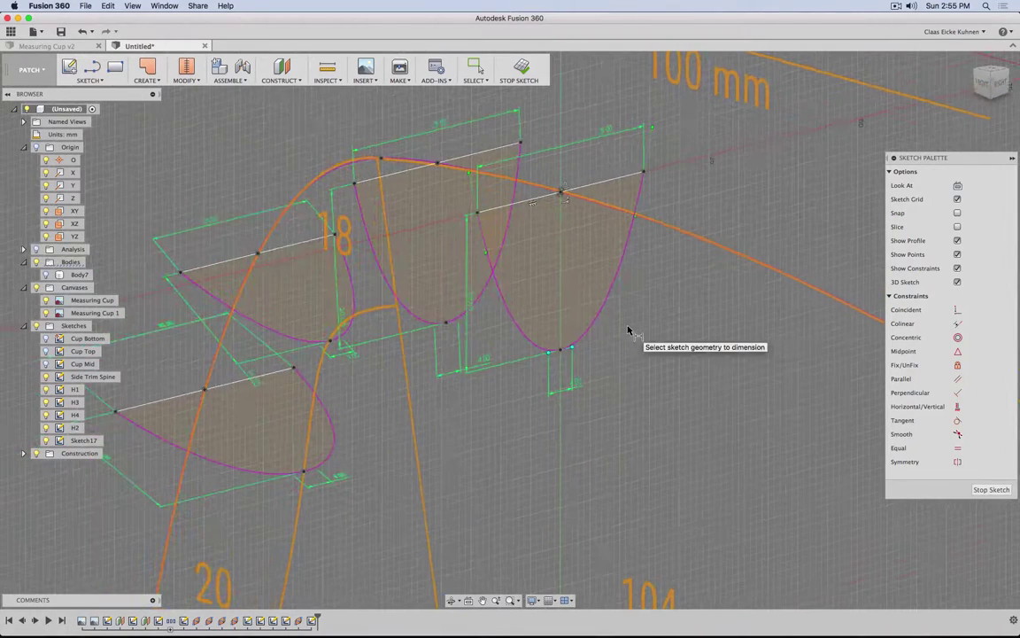
{"action": "scroll", "coordinate": [617, 375], "scroll_direction": "down", "scroll_amount": 3}
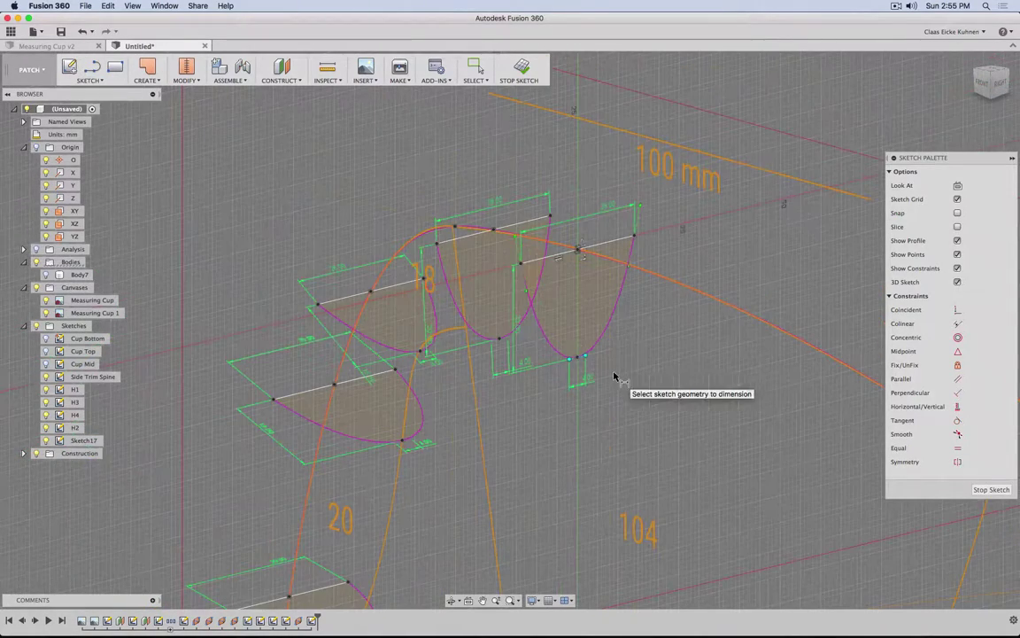
{"action": "left_click", "coordinate": [521, 78]}
- Delete the newest handle profile sketch nearest the spout, together with its construction plane
{"action": "scroll", "coordinate": [443, 323], "scroll_direction": "down", "scroll_amount": 3}
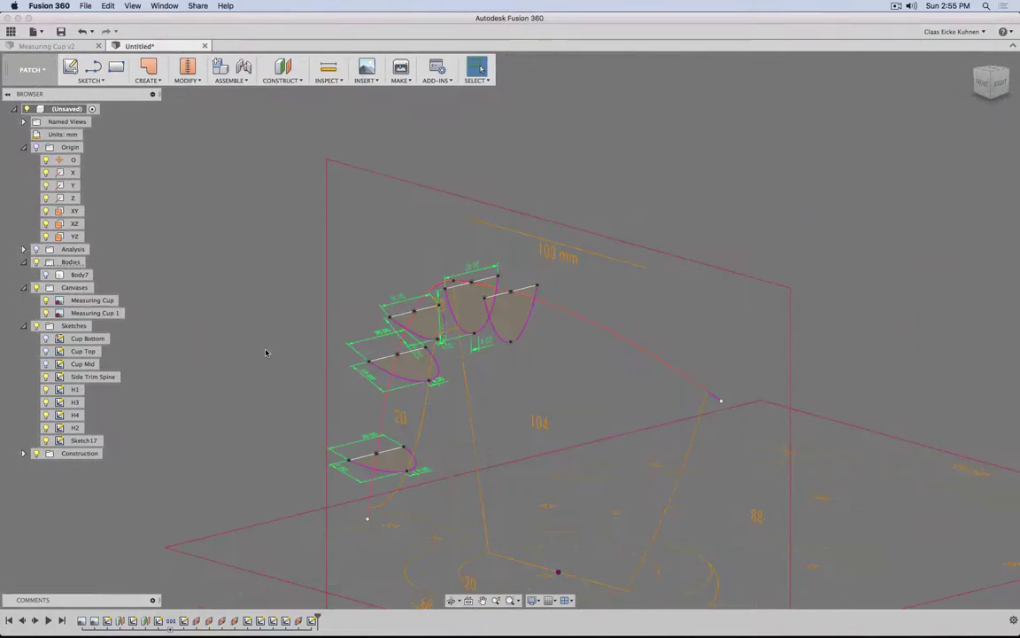
{"action": "mouse_move", "coordinate": [267, 353]}
{"action": "middle_mouse_down", "text": "shift"}
{"action": "mouse_move", "coordinate": [290, 364]}
{"action": "mouse_move", "coordinate": [307, 338]}
{"action": "middle_mouse_up", "text": "shift"}
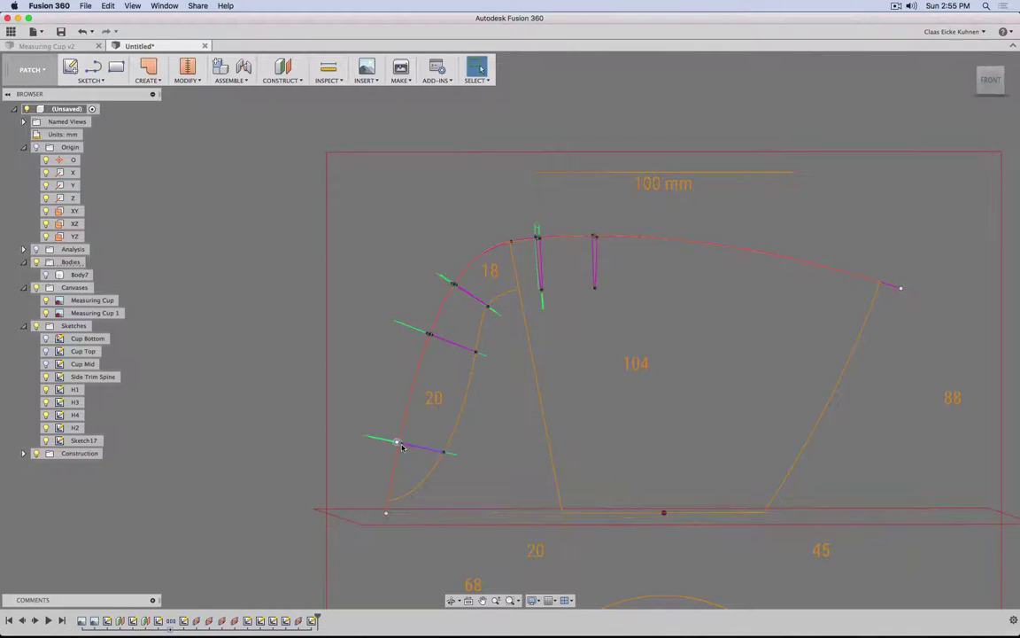
{"action": "mouse_move", "coordinate": [375, 391]}
{"action": "middle_mouse_down", "text": "shift"}
{"action": "mouse_move", "coordinate": [443, 415]}
{"action": "mouse_move", "coordinate": [468, 441]}
{"action": "middle_mouse_up", "text": "shift"}
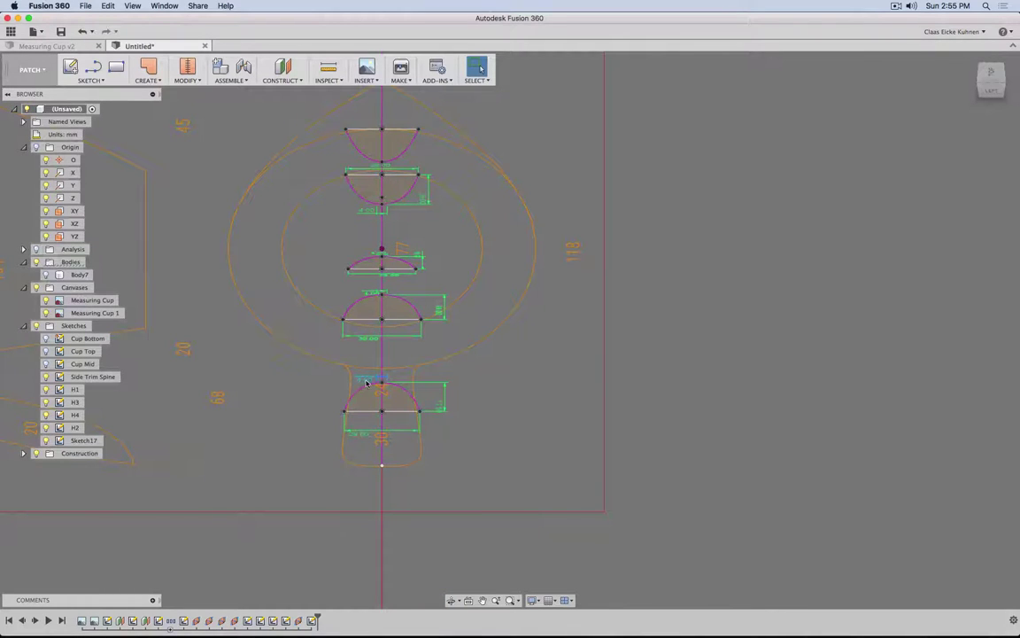
{"action": "mouse_move", "coordinate": [366, 383]}
{"action": "middle_mouse_down", "text": "shift"}
{"action": "mouse_move", "coordinate": [353, 406]}
{"action": "mouse_move", "coordinate": [437, 352]}
{"action": "middle_mouse_up", "text": "shift"}
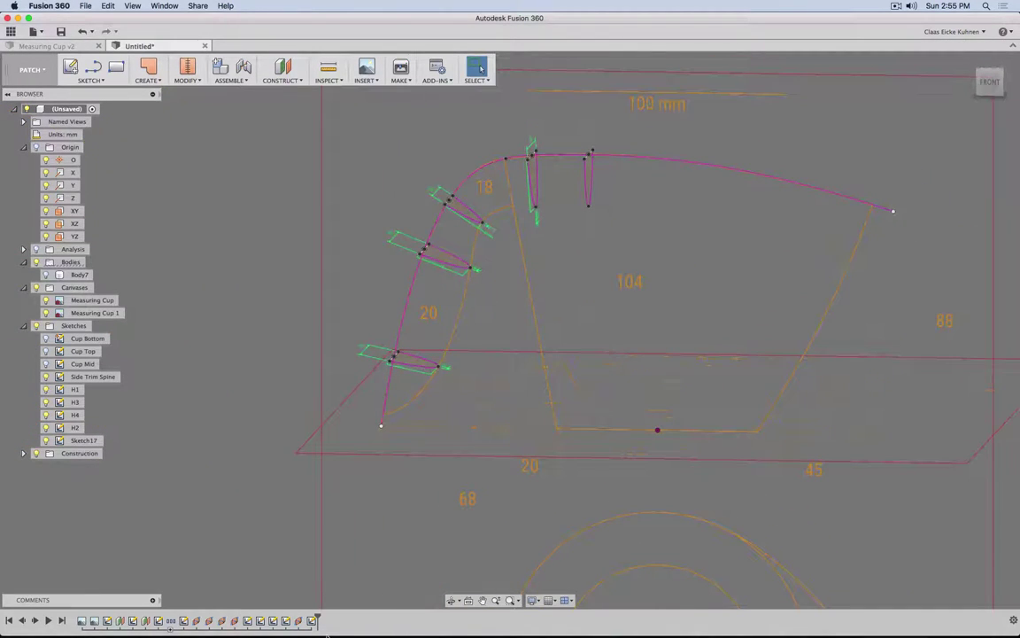
{"action": "left_click", "coordinate": [304, 621]}
{"action": "key", "text": "Delete"}
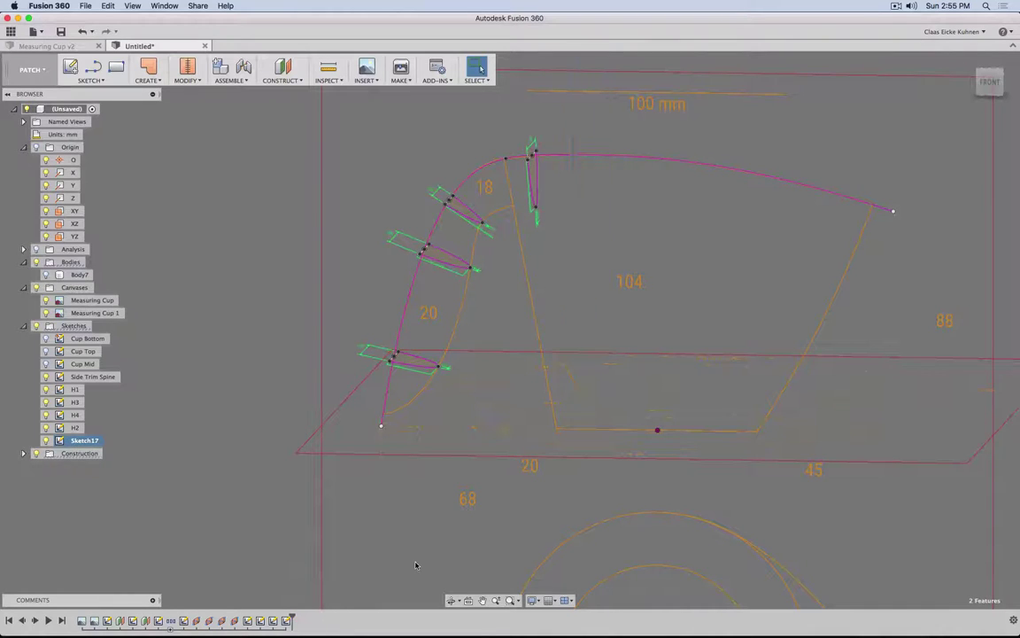
- Start a surface loft through the four remaining handle profiles, from the cup end down, ending at the spine curve's lower endpoint
{"action": "mouse_move", "coordinate": [400, 321]}
{"action": "middle_mouse_down", "text": "shift"}
{"action": "mouse_move", "coordinate": [382, 325]}
{"action": "mouse_move", "coordinate": [367, 259]}
{"action": "middle_mouse_up", "text": "shift"}
{"action": "scroll", "coordinate": [367, 259], "scroll_direction": "up", "scroll_amount": 3}
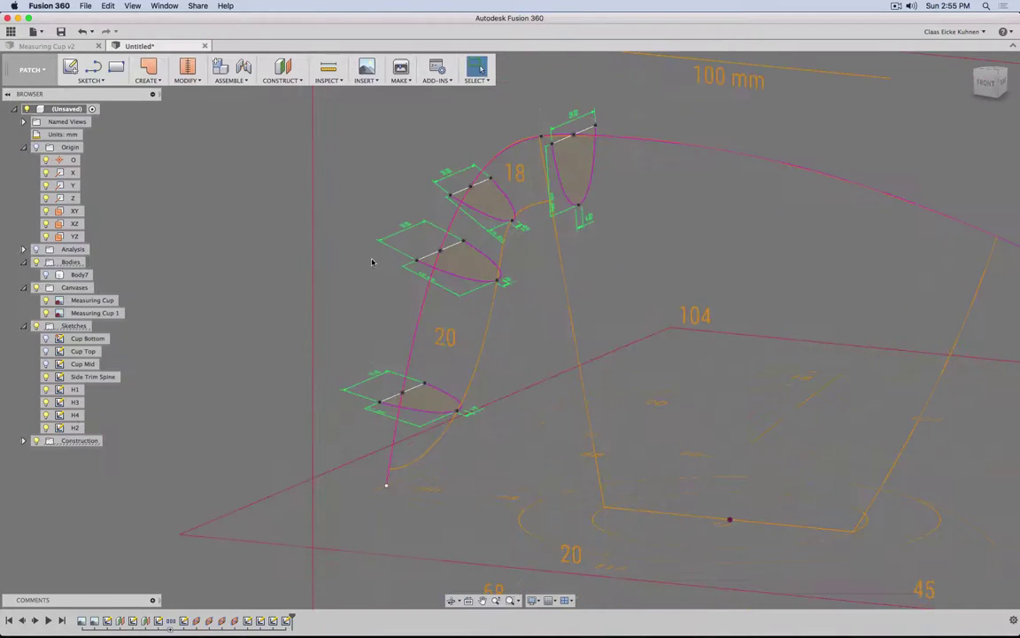
{"action": "left_click", "coordinate": [148, 78]}
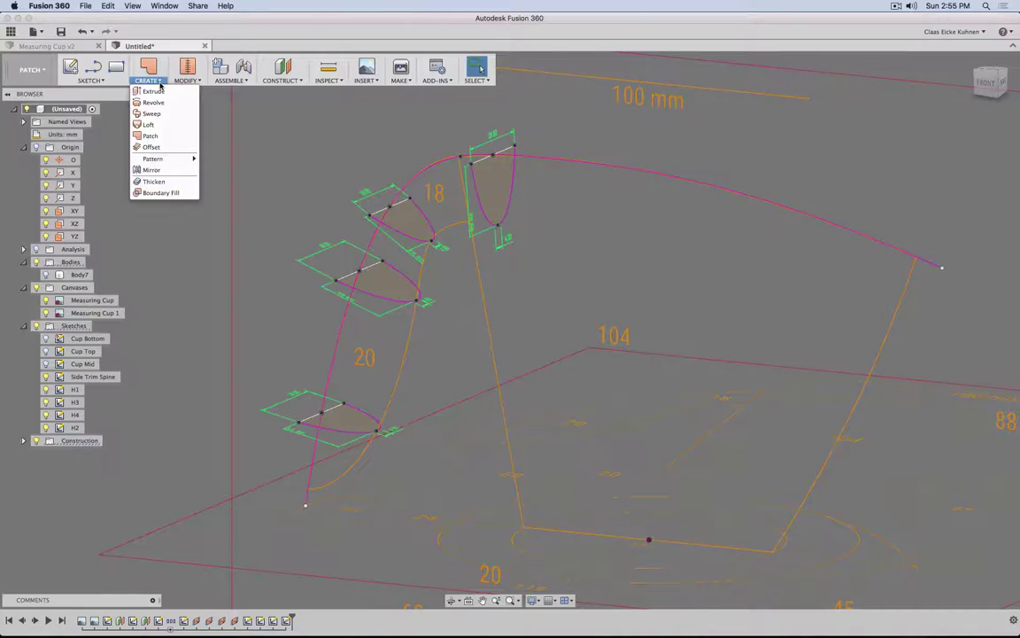
{"action": "left_click", "coordinate": [162, 126]}
{"action": "left_click", "coordinate": [512, 191]}
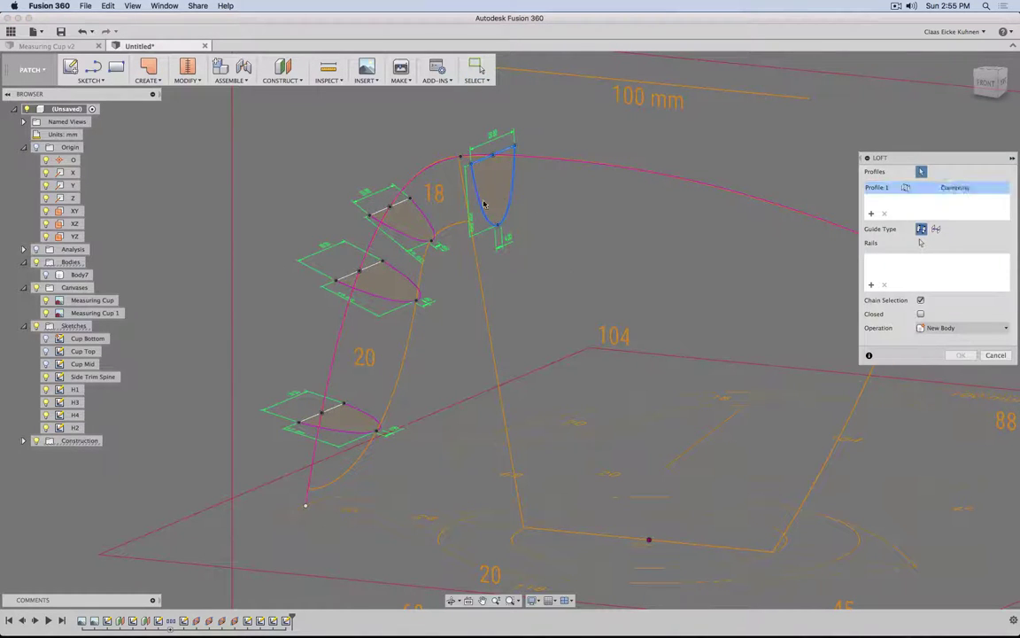
{"action": "left_click", "coordinate": [381, 215]}
{"action": "left_click", "coordinate": [381, 302]}
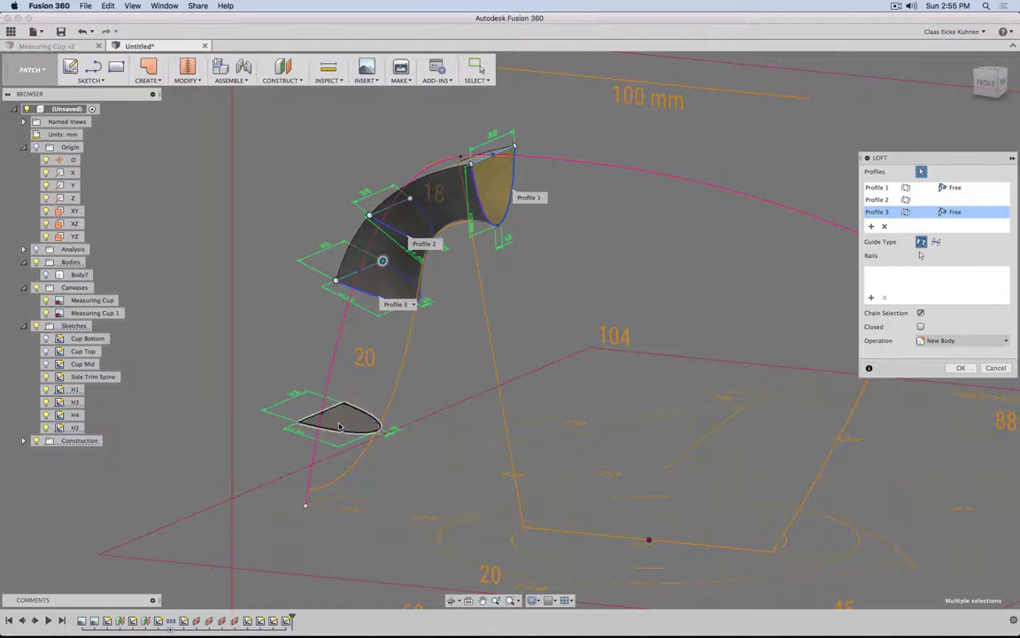
{"action": "left_click", "coordinate": [338, 431]}
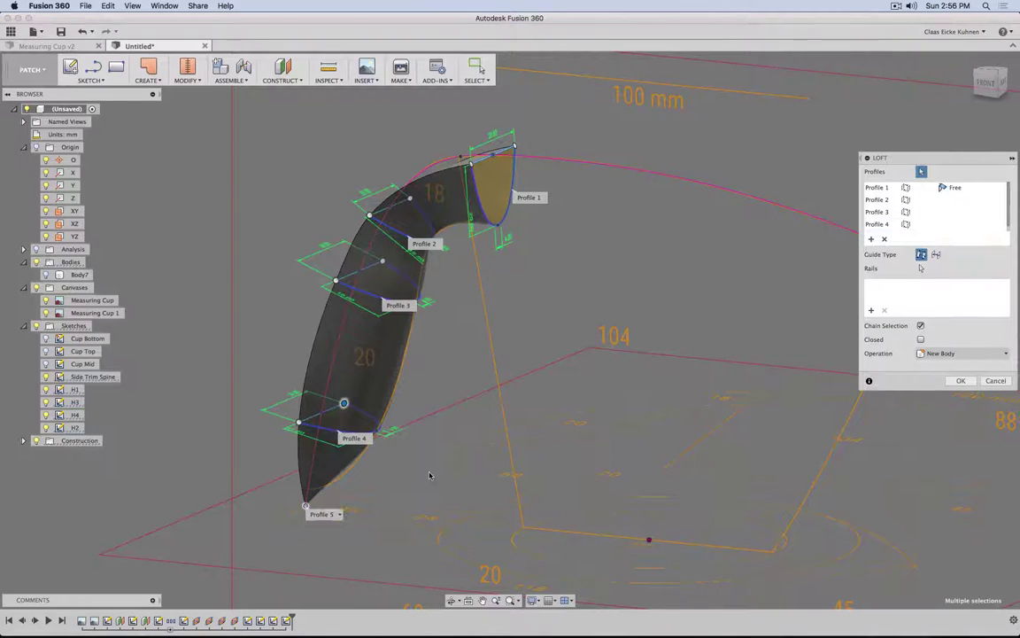
- Set the loft's end condition at the spine's lower endpoint to Point Tangent
{"action": "middle_click_drag", "start_coordinate": [646, 344], "coordinate": [718, 324], "text": "shift"}
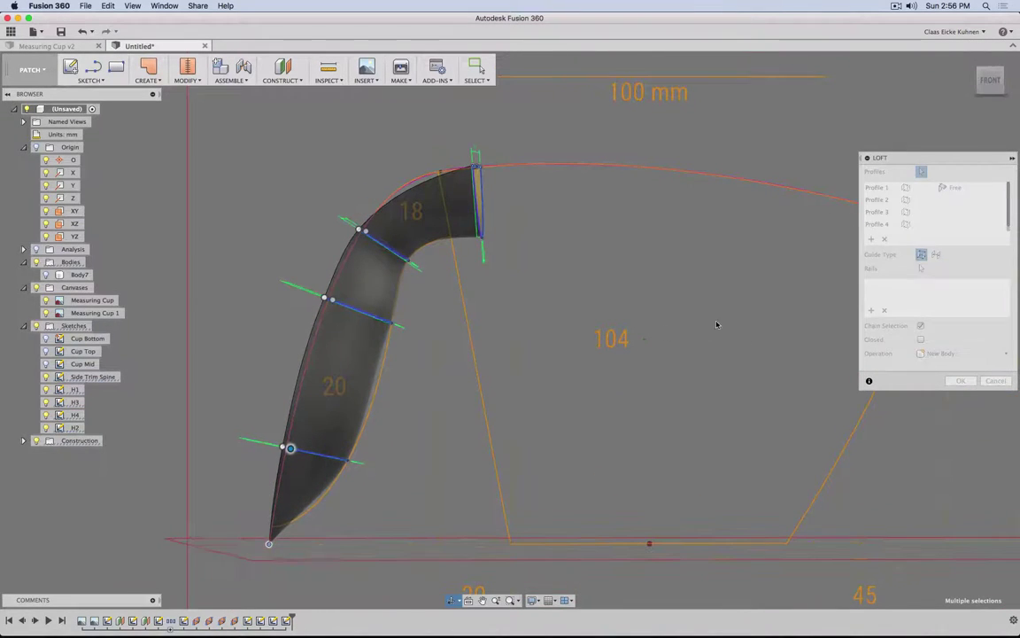
{"action": "scroll", "coordinate": [968, 232], "scroll_direction": "down", "scroll_amount": 1}
{"action": "left_click", "coordinate": [967, 225]}
{"action": "left_click", "coordinate": [964, 225]}
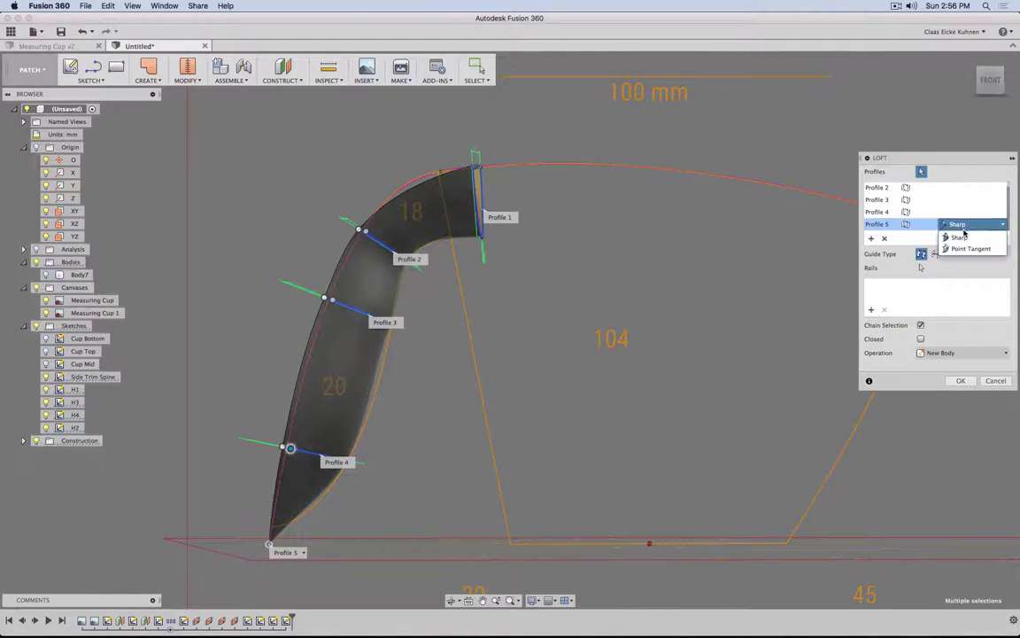
{"action": "left_click", "coordinate": [969, 248]}
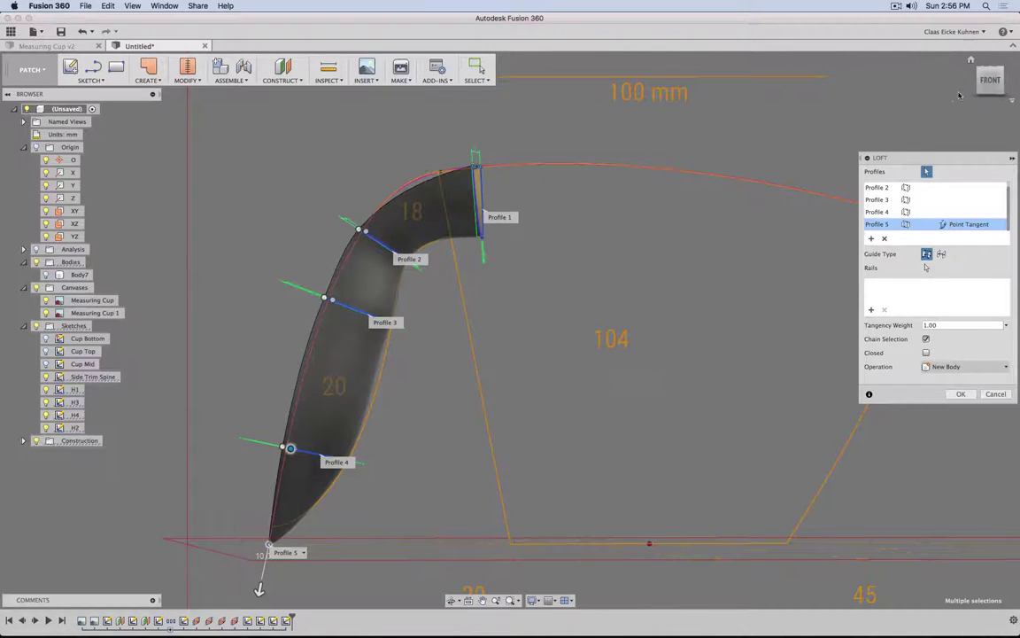
- Add the spine curve as a rail guiding the handle loft
{"action": "left_click", "coordinate": [989, 81]}
{"action": "middle_click_drag", "start_coordinate": [358, 401], "coordinate": [431, 332]}
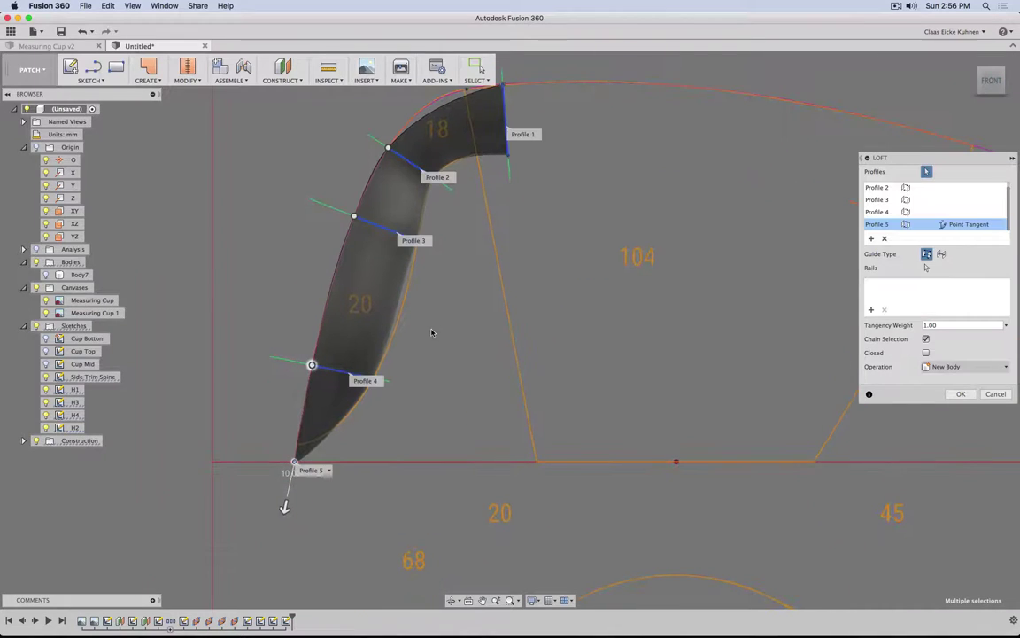
{"action": "middle_click_drag", "start_coordinate": [599, 236], "coordinate": [596, 264]}
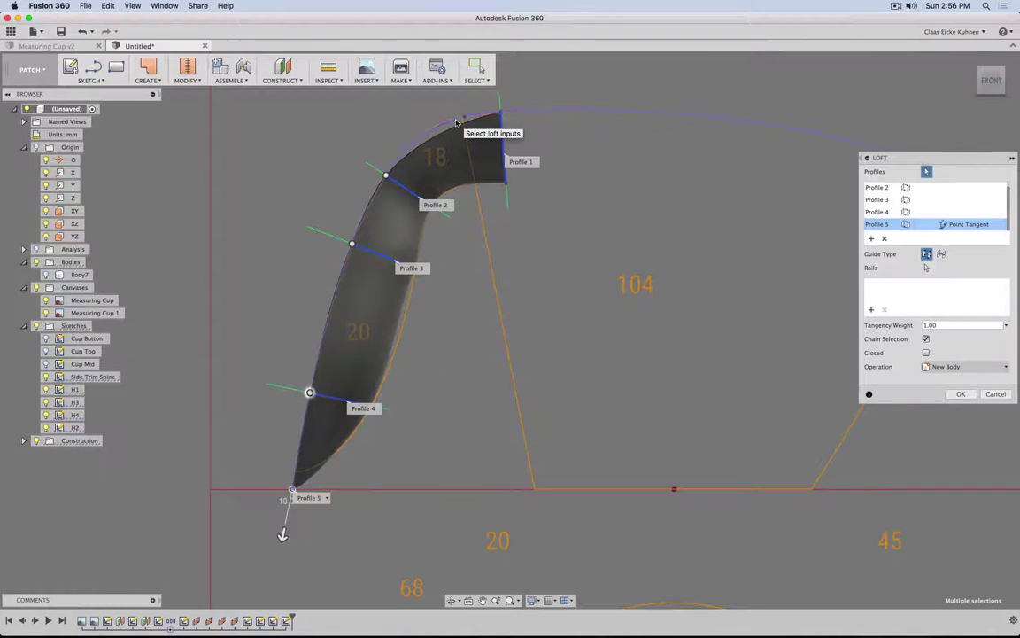
{"action": "left_click", "coordinate": [457, 122]}
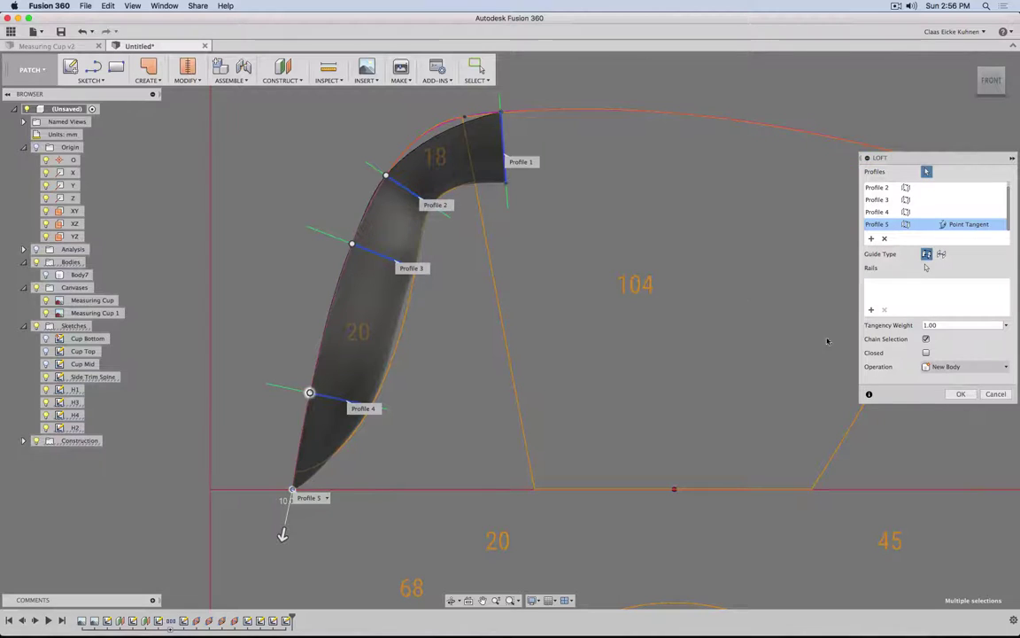
{"action": "left_click", "coordinate": [926, 267]}
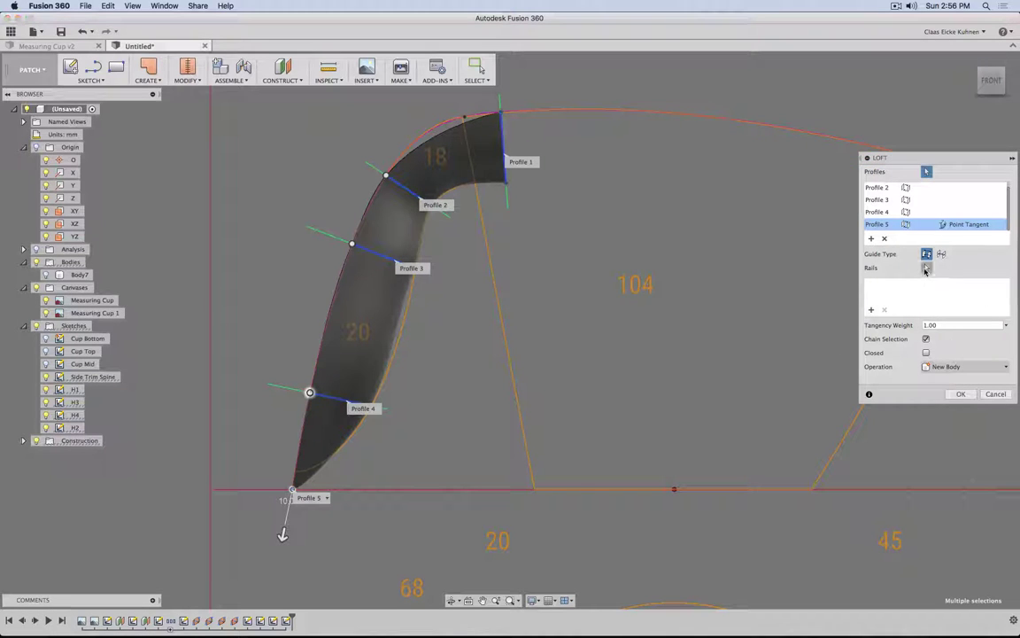
{"action": "left_click", "coordinate": [560, 112]}
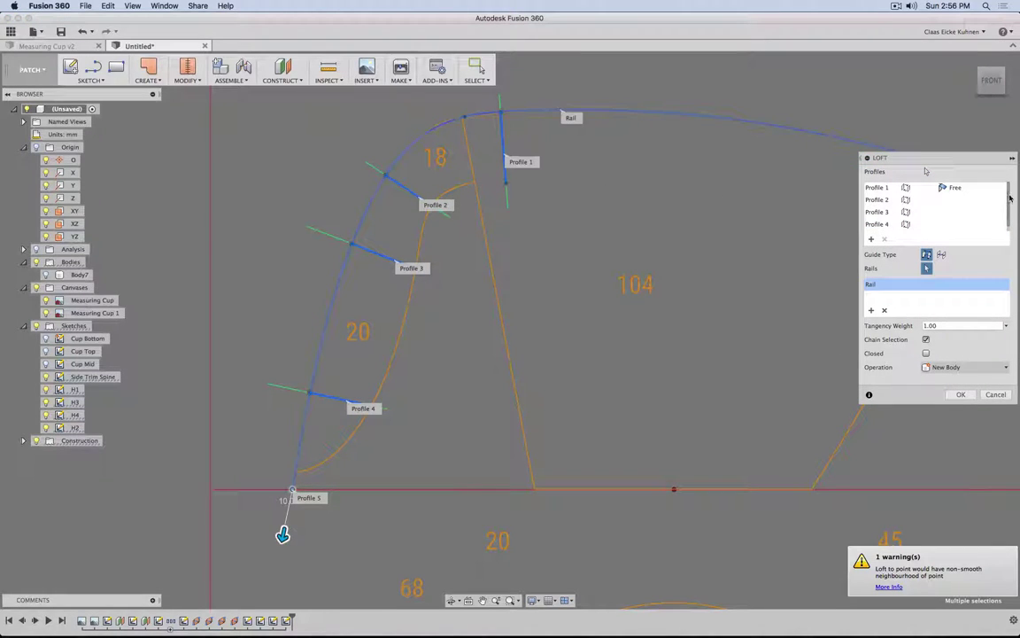
- Try the rail-guided loft without its endpoint profile, and delete the resulting handle surface
{"action": "left_click_drag", "start_coordinate": [1007, 197], "coordinate": [1008, 221]}
{"action": "left_click", "coordinate": [886, 225]}
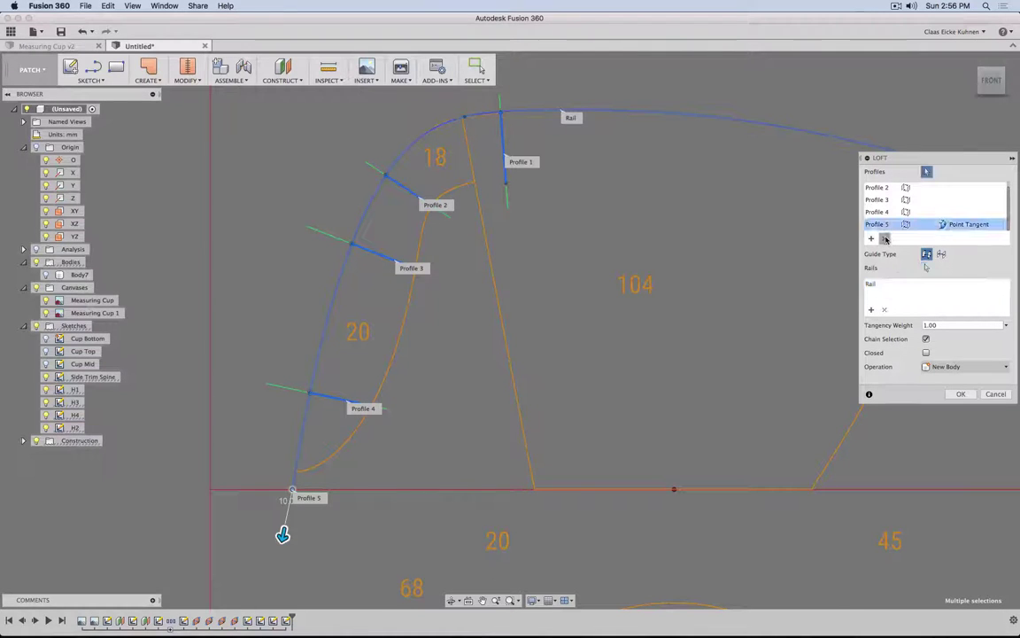
{"action": "left_click", "coordinate": [885, 238]}
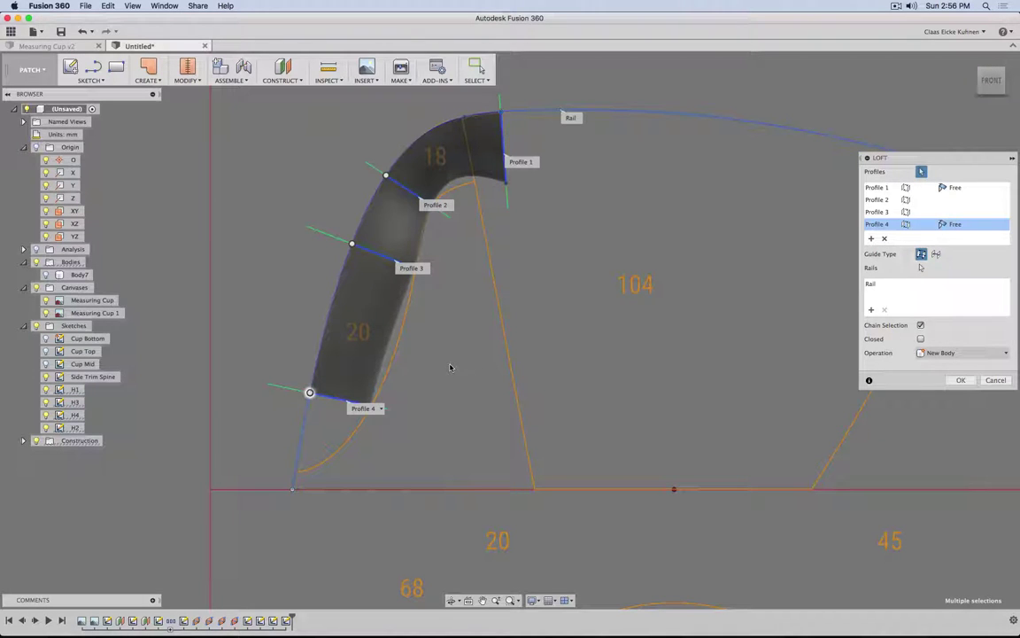
{"action": "key", "text": "Return"}
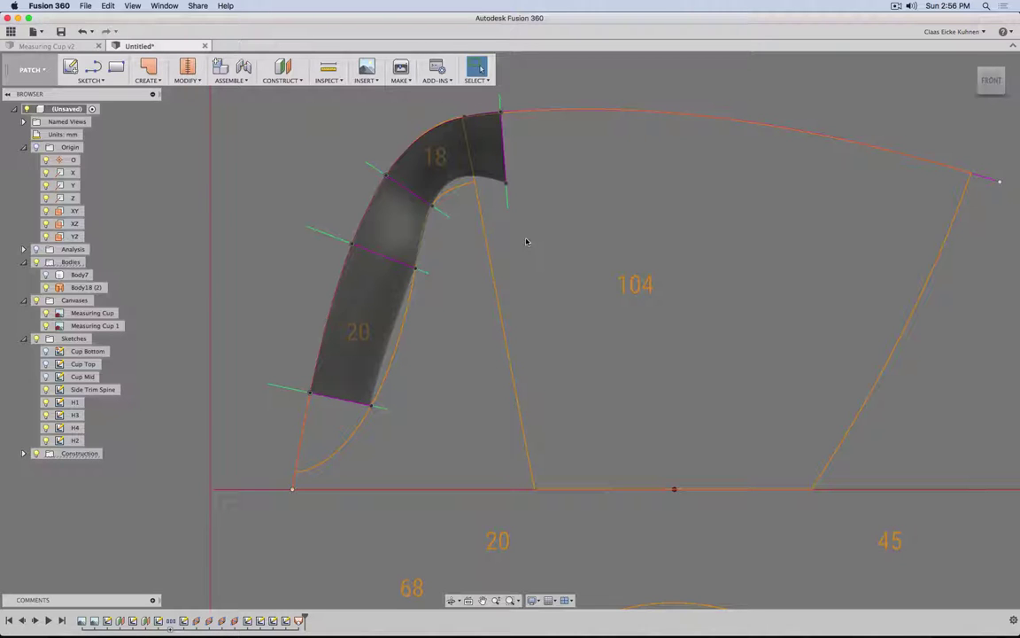
{"action": "left_click", "coordinate": [297, 620]}
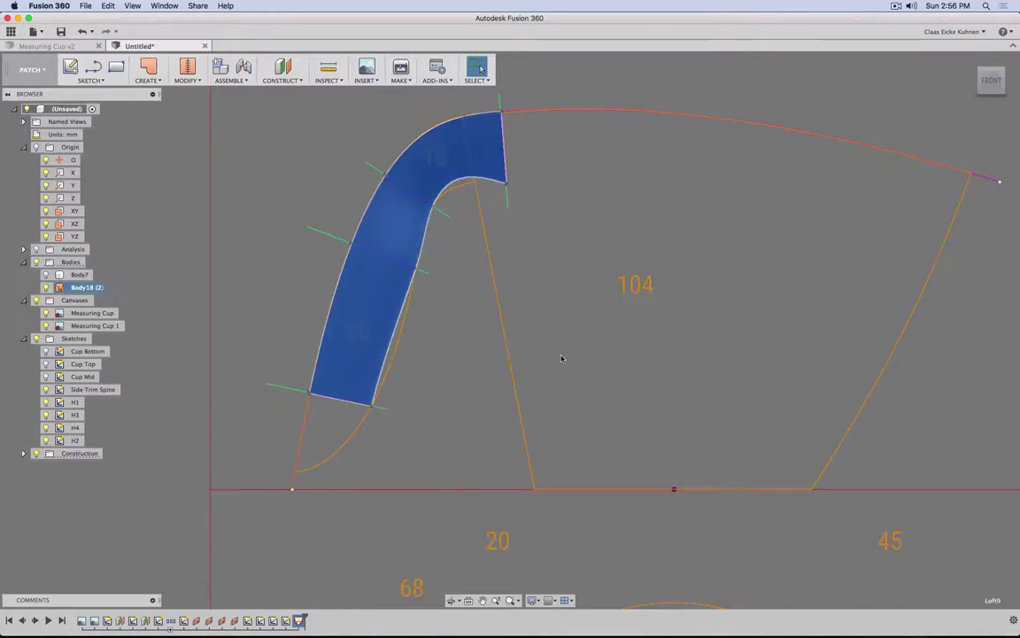
{"action": "key", "text": "Delete"}
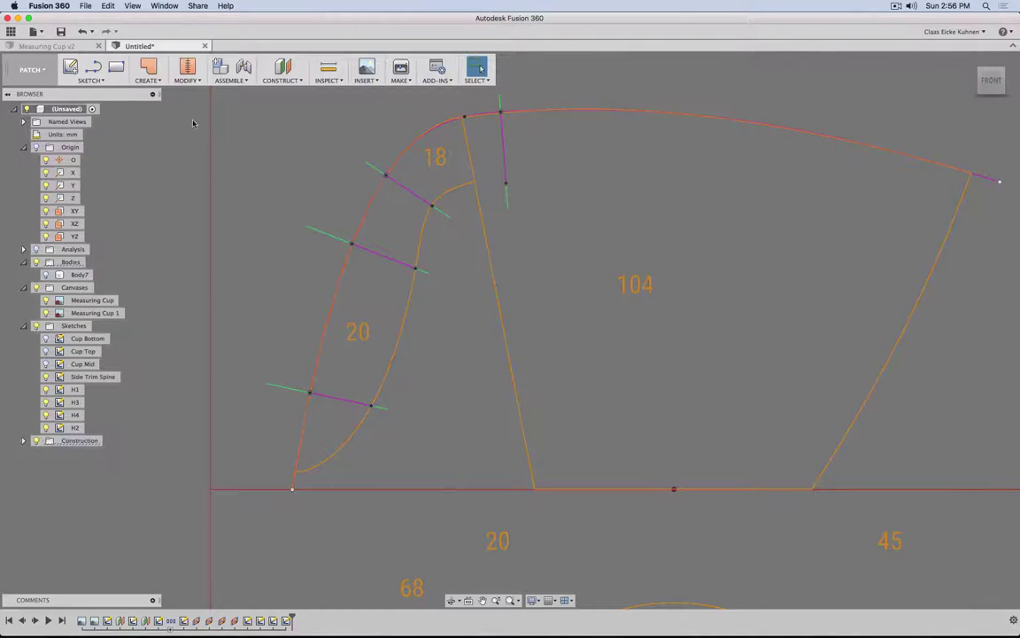
- Start a sketch on the XZ plane and bring in the handle profiles' lower spline points and the spine's lower endpoint as reference points
{"action": "left_click", "coordinate": [70, 68]}
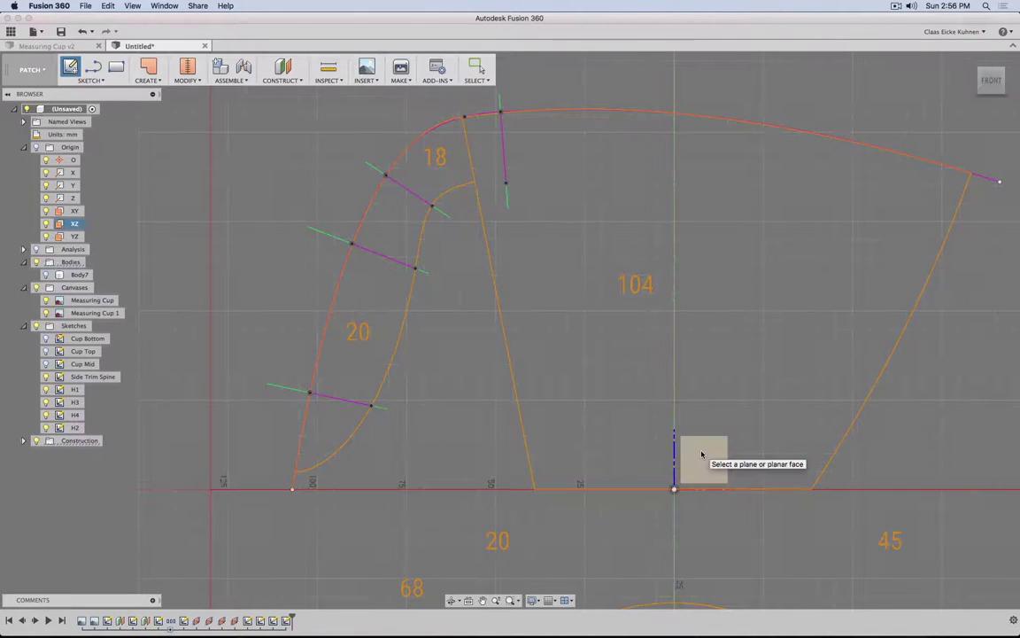
{"action": "left_click", "coordinate": [702, 454]}
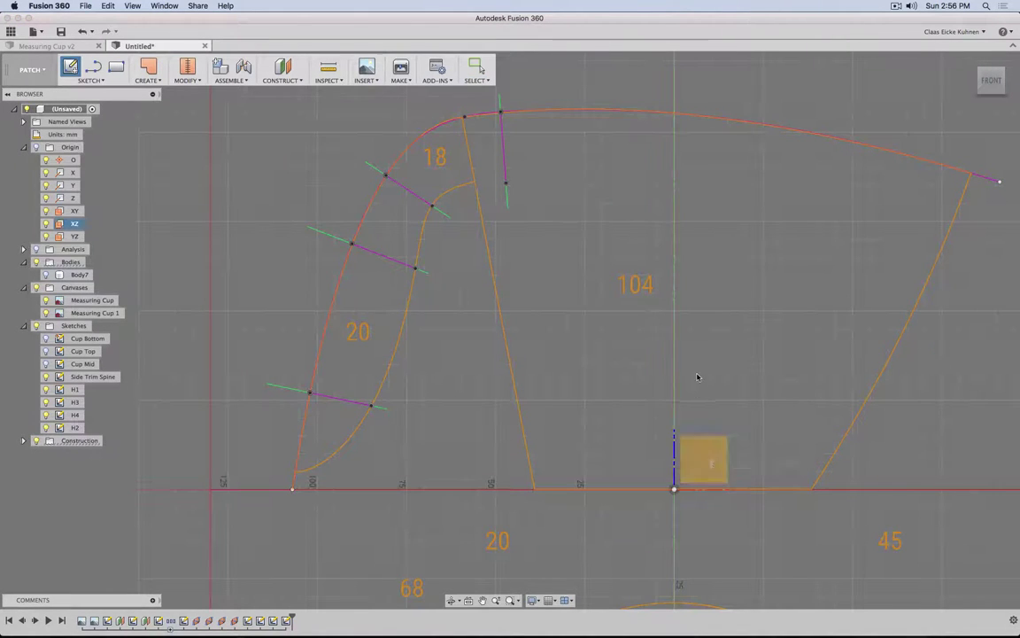
{"action": "left_click", "coordinate": [708, 451]}
{"action": "key", "text": "s"}
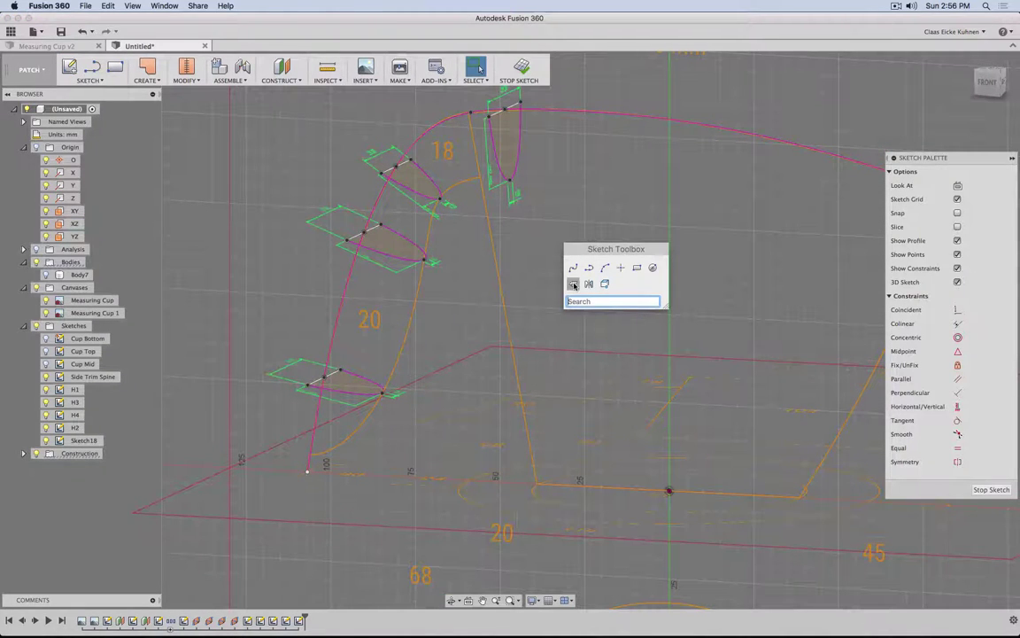
{"action": "left_click", "coordinate": [572, 283]}
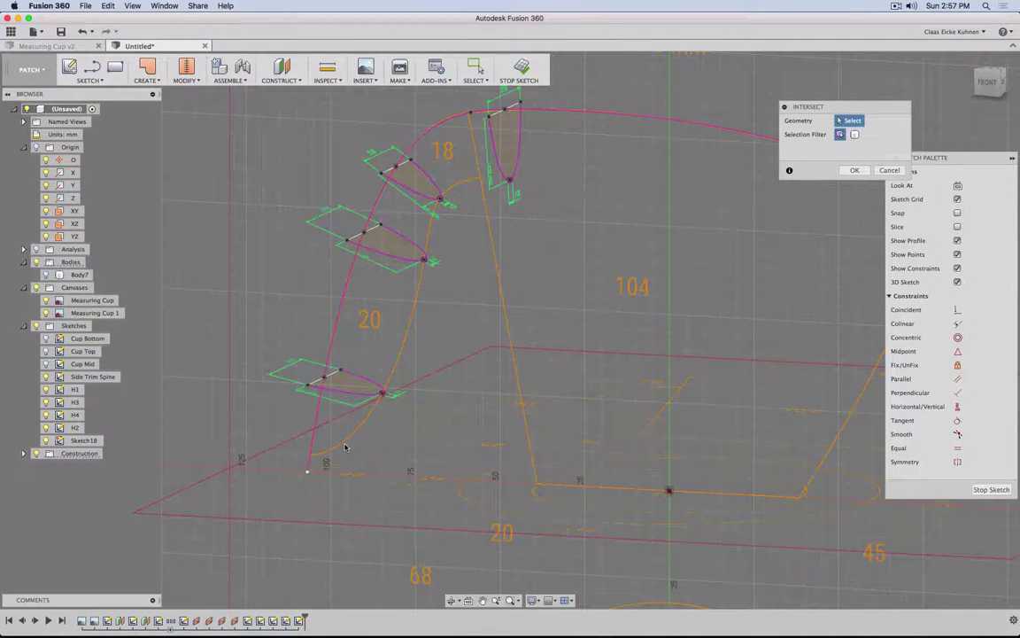
{"action": "key", "text": "s"}
{"action": "left_click", "coordinate": [383, 486]}
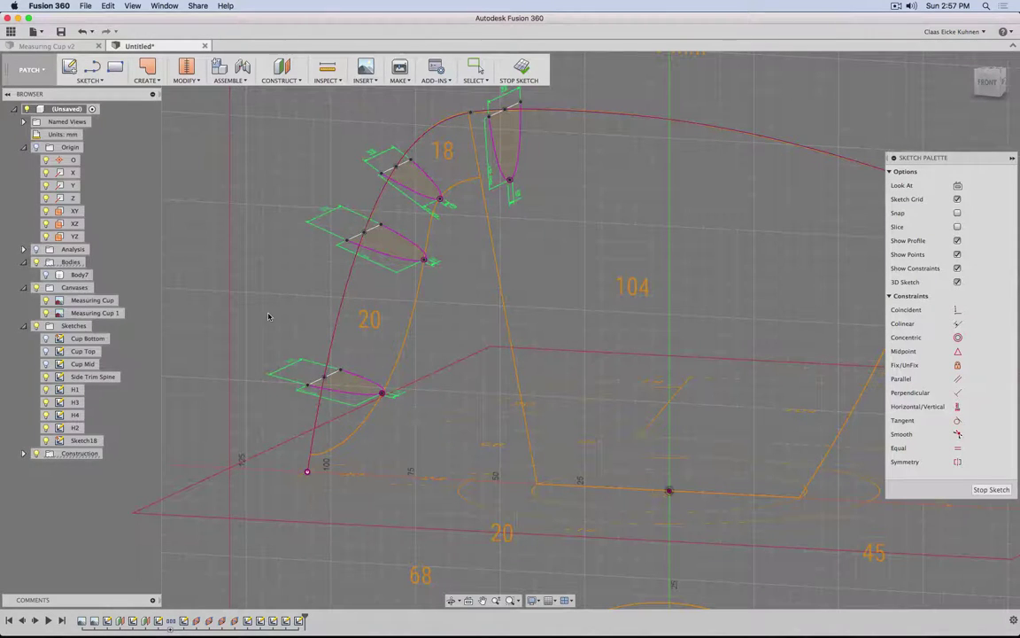
- Hide the Side Trim Spine, H1, H3, H4 and H2 sketches so only the projected reference points remain for drawing
{"action": "left_click", "coordinate": [45, 377]}
{"action": "left_click", "coordinate": [45, 389]}
{"action": "left_click", "coordinate": [45, 402]}
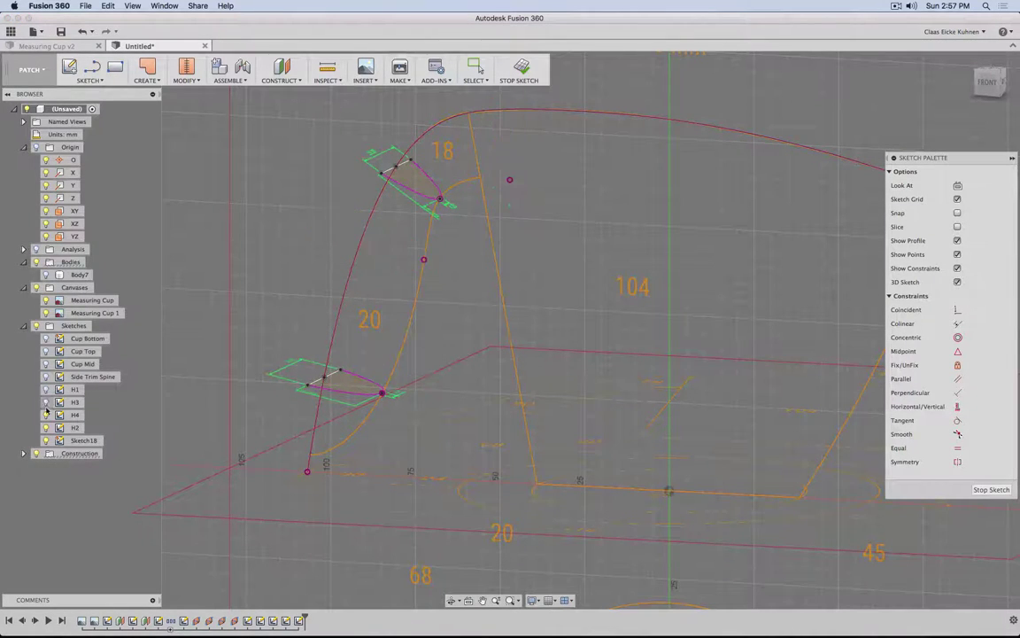
{"action": "left_click", "coordinate": [47, 414]}
{"action": "left_click", "coordinate": [46, 428]}
- Draw a fit-point spline through the four lower profile points, from the uppermost one down to the spine curve just above its lower endpoint
{"action": "middle_click_drag", "start_coordinate": [463, 312], "coordinate": [469, 314], "text": "shift"}
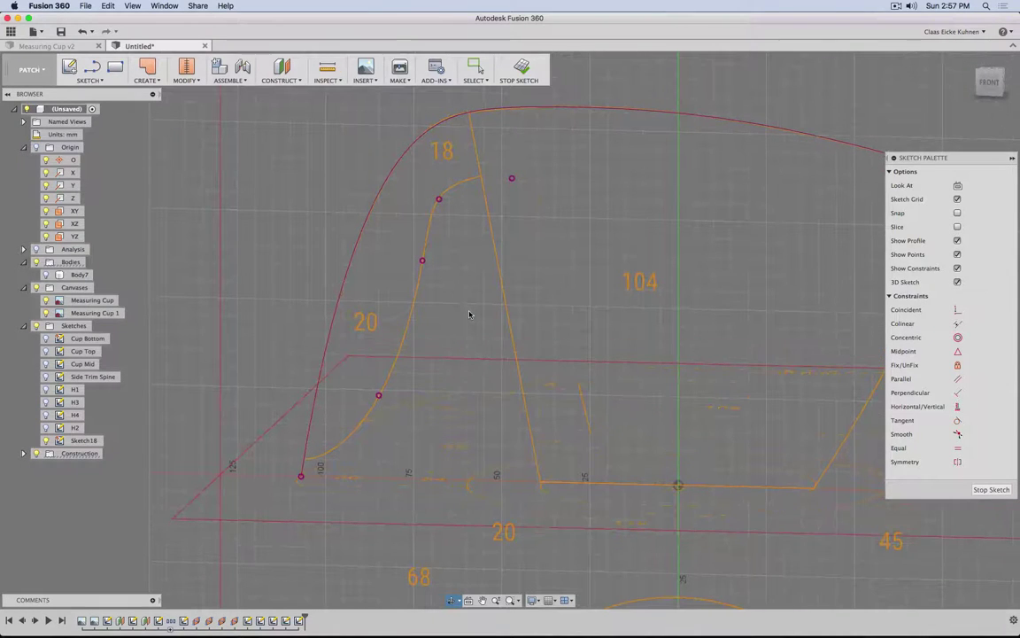
{"action": "key", "text": "s"}
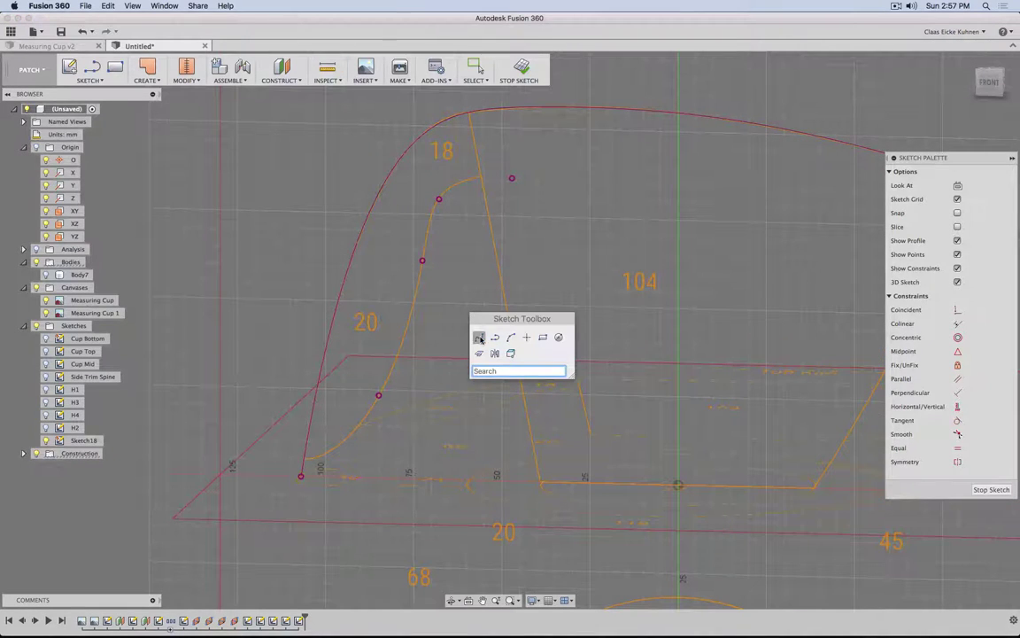
{"action": "left_click", "coordinate": [479, 339]}
{"action": "left_click", "coordinate": [511, 178]}
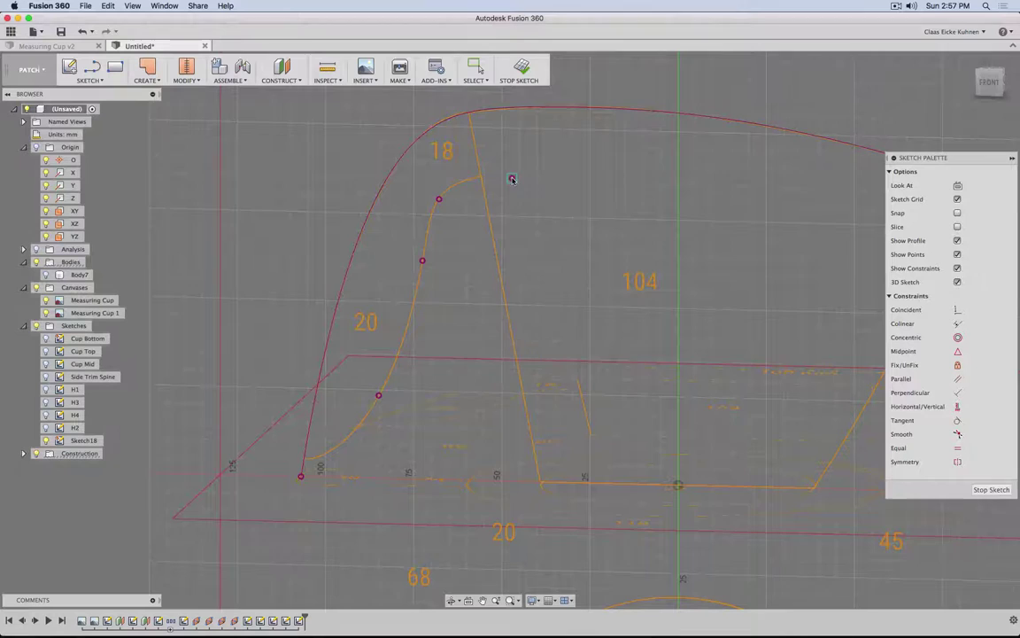
{"action": "left_click", "coordinate": [439, 199]}
{"action": "left_click_drag", "start_coordinate": [439, 199], "coordinate": [423, 259]}
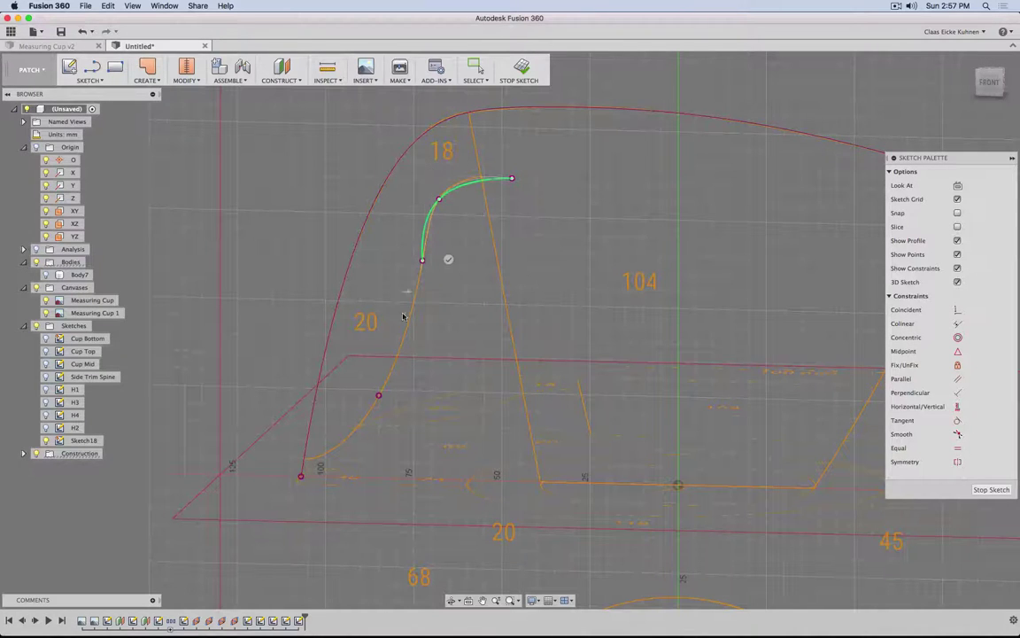
{"action": "left_click", "coordinate": [380, 394]}
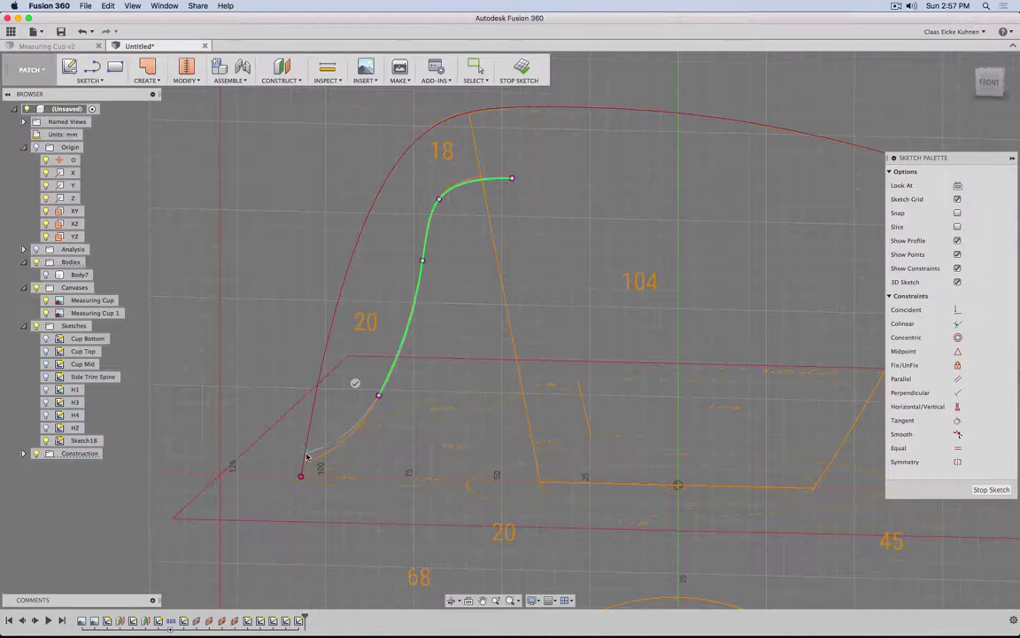
{"action": "left_click", "coordinate": [303, 459]}
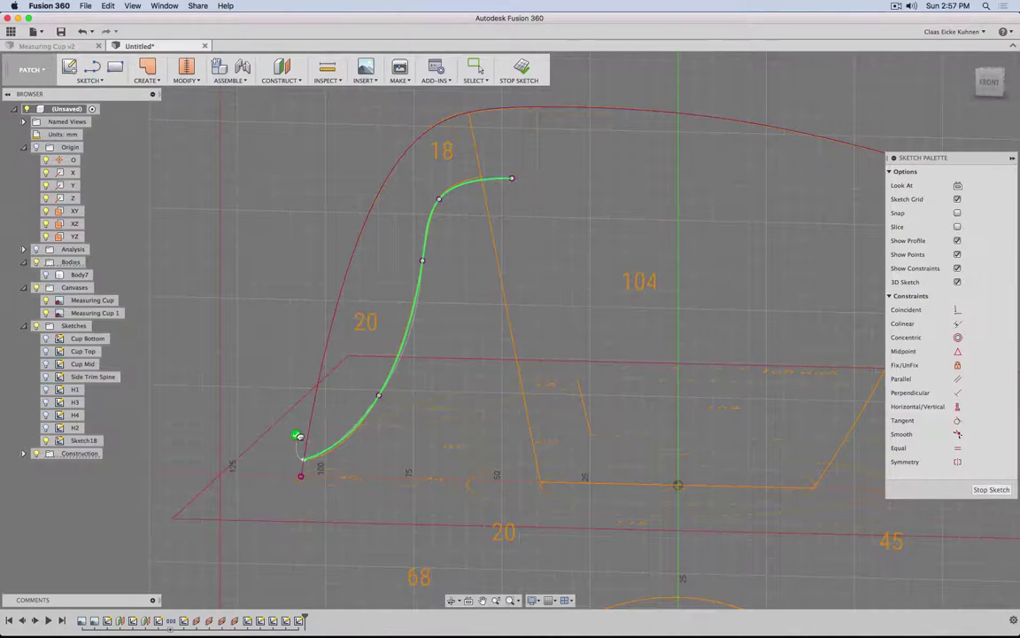
{"action": "left_click", "coordinate": [296, 433]}
- Adjust the tangent handle at the new spline's lower end to match the handle outline, and finish the sketch
{"action": "scroll", "coordinate": [327, 472], "scroll_direction": "up", "scroll_amount": 3}
{"action": "scroll", "coordinate": [350, 462], "scroll_direction": "up", "scroll_amount": 2}
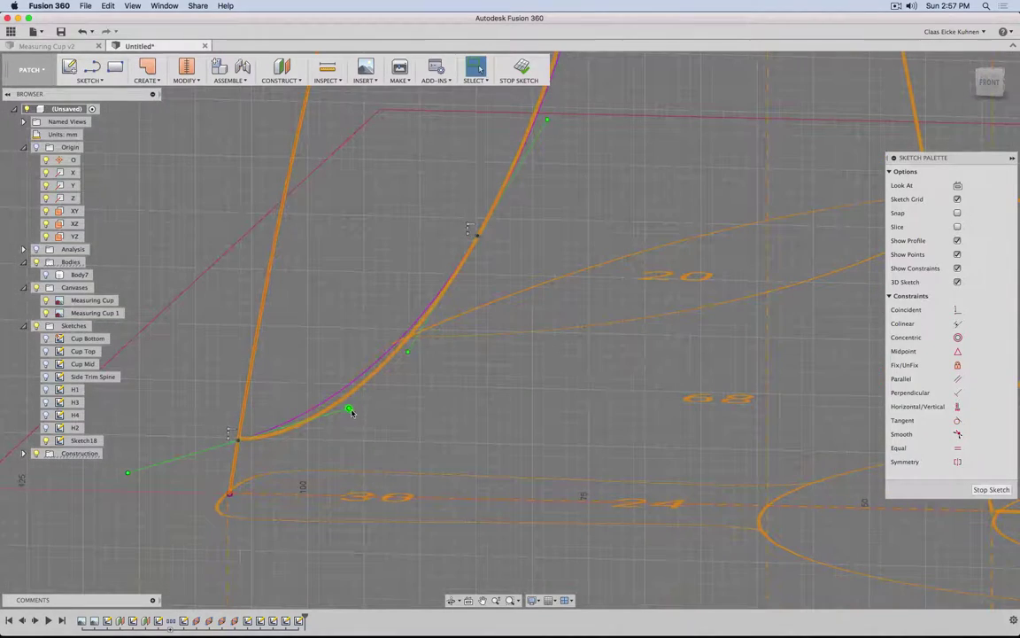
{"action": "left_click_drag", "start_coordinate": [349, 411], "coordinate": [355, 425]}
{"action": "scroll", "coordinate": [445, 419], "scroll_direction": "down", "scroll_amount": 6}
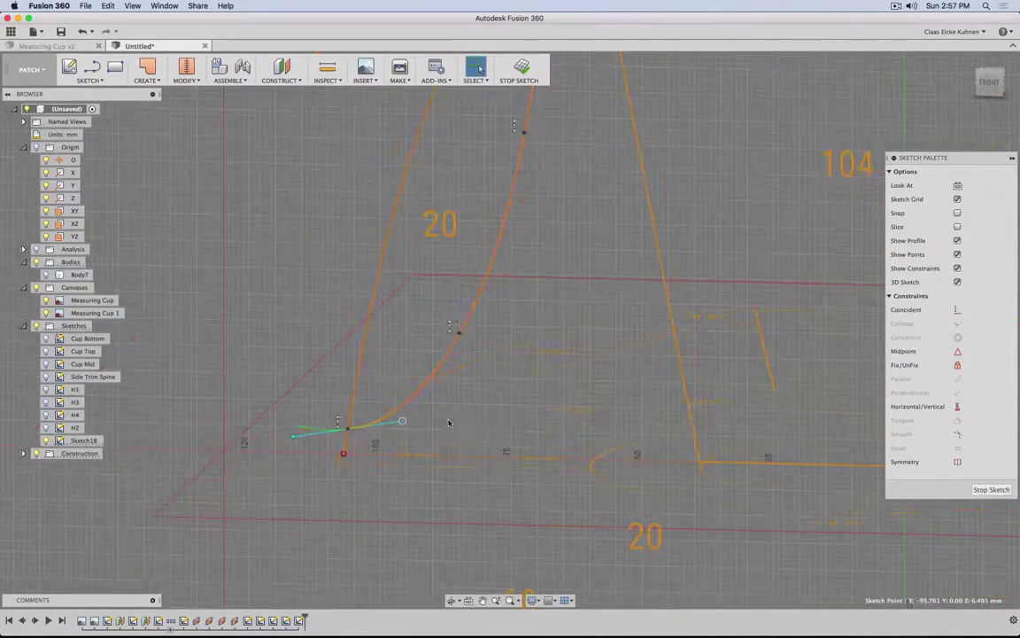
{"action": "scroll", "coordinate": [523, 310], "scroll_direction": "up", "scroll_amount": 3}
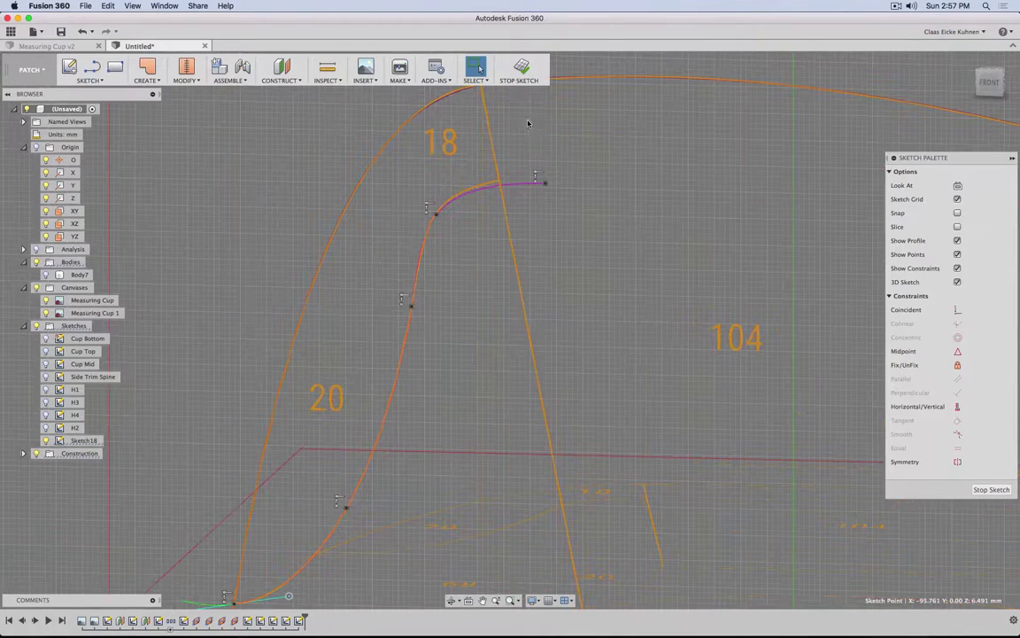
{"action": "left_click", "coordinate": [521, 69]}
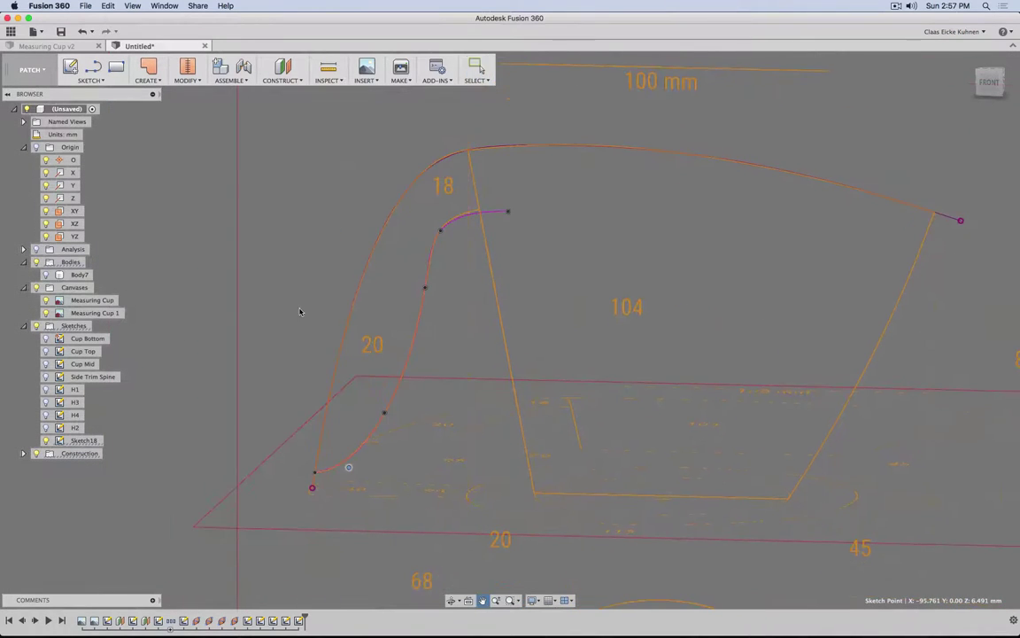
- Show the handle profile sketches H2, H4, H3 and H1 and the Side Trim Spine sketch again
{"action": "left_click", "coordinate": [45, 428]}
{"action": "left_click", "coordinate": [45, 414]}
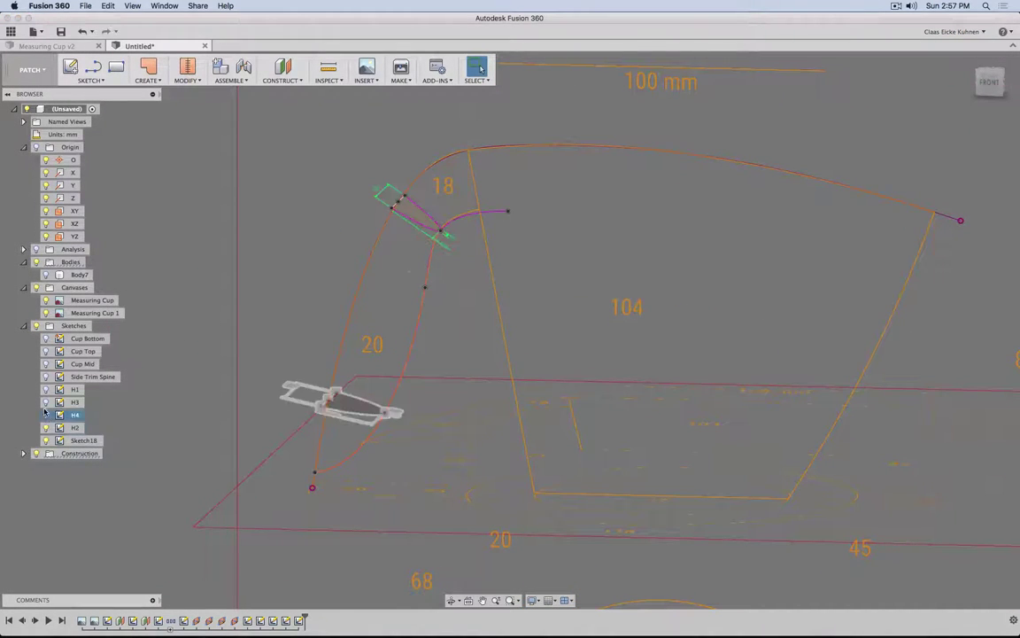
{"action": "left_click", "coordinate": [45, 402]}
{"action": "left_click", "coordinate": [45, 389]}
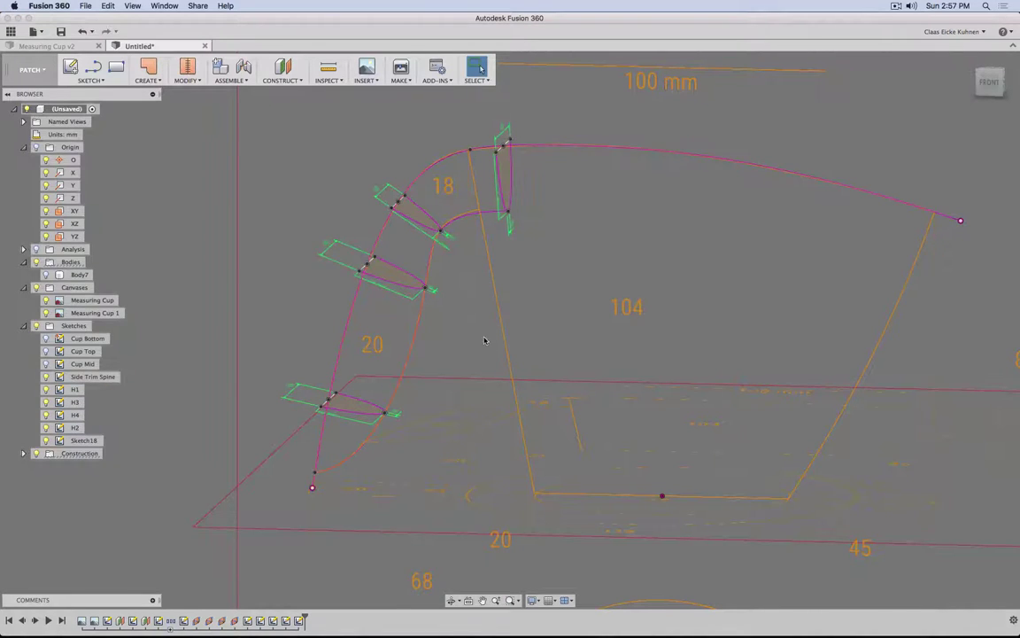
- Try a surface loft through the four handle profiles, in order from the uppermost to the lowest
{"action": "middle_click_drag", "start_coordinate": [545, 317], "coordinate": [536, 317], "text": "shift"}
{"action": "left_click", "coordinate": [149, 80]}
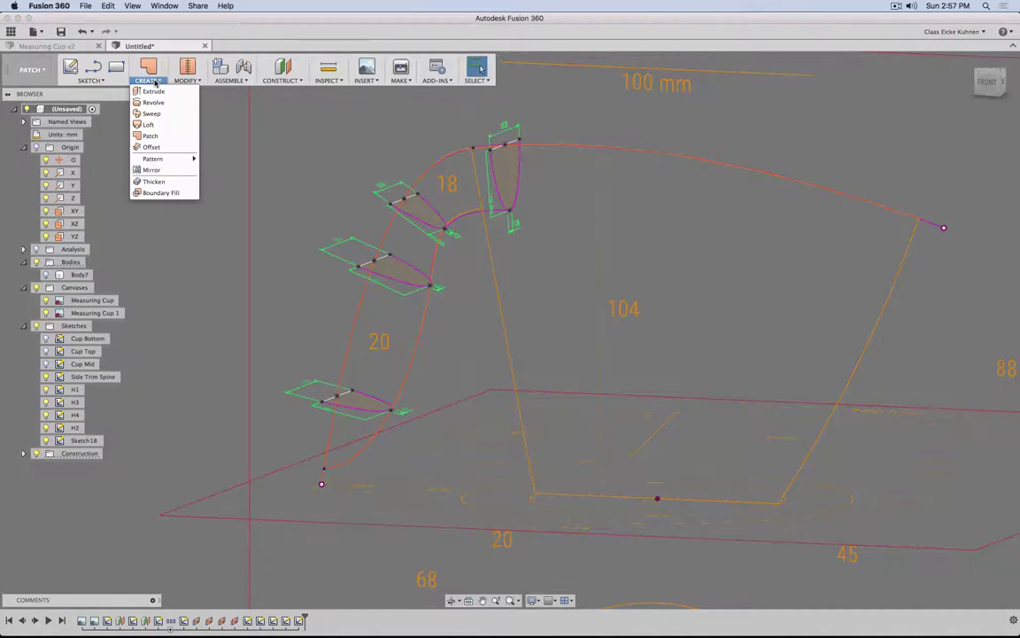
{"action": "left_click", "coordinate": [167, 127]}
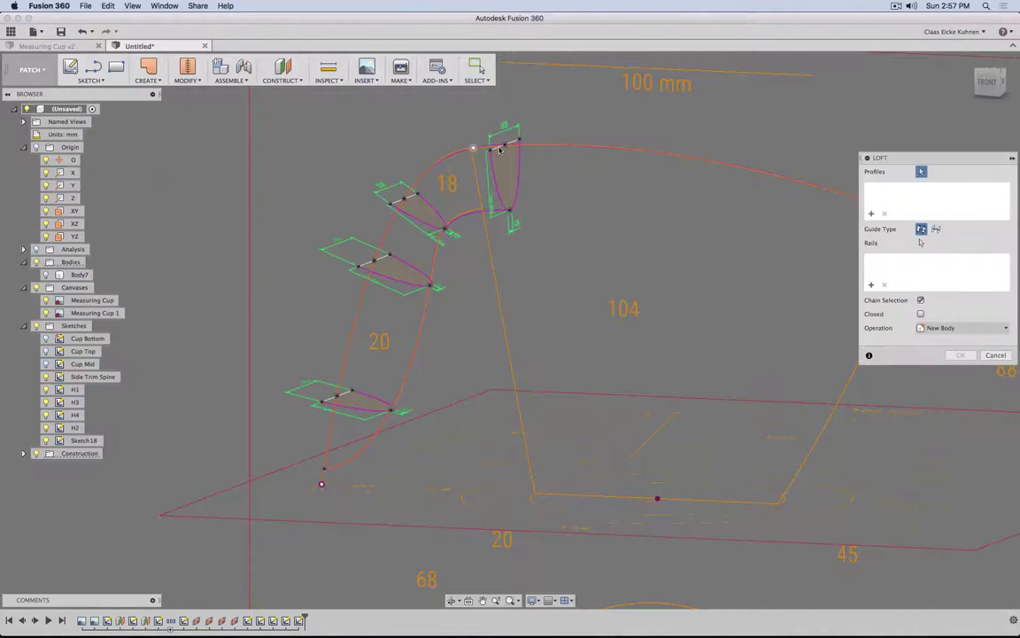
{"action": "left_click", "coordinate": [497, 177]}
{"action": "left_click", "coordinate": [428, 206]}
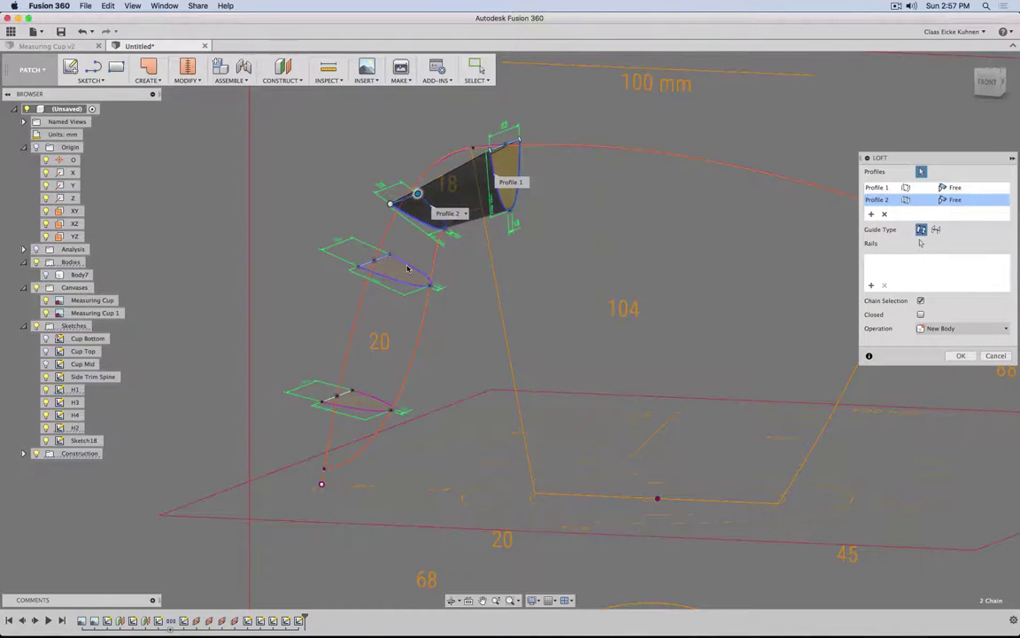
{"action": "left_click", "coordinate": [382, 266]}
{"action": "left_click", "coordinate": [390, 406]}
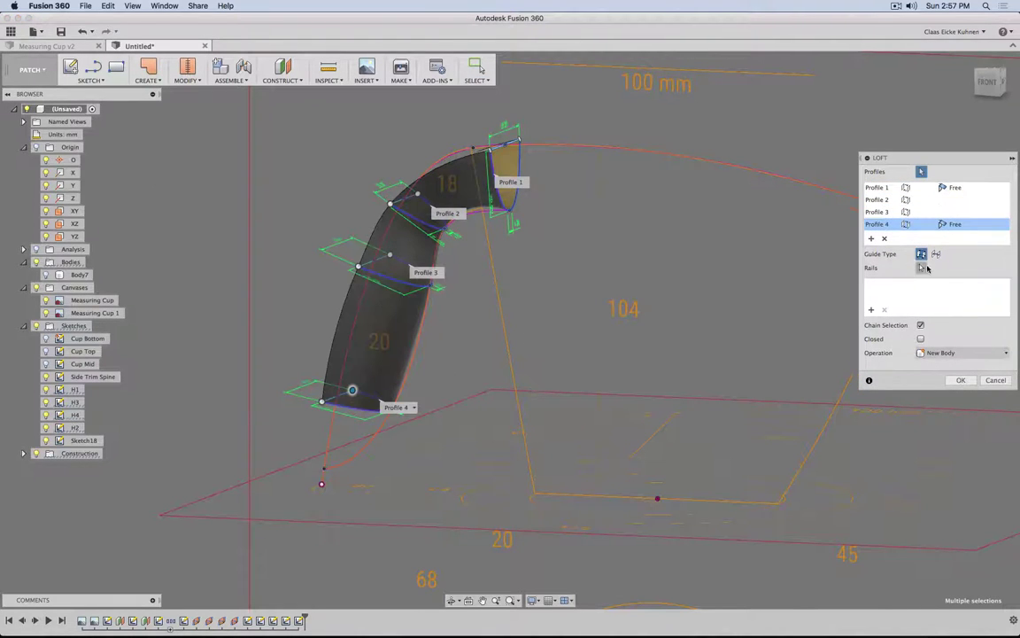
- Try the spine curve and the inner handle spline as loft rails, check the preview from the front, and cancel the loft
{"action": "left_click", "coordinate": [589, 149]}
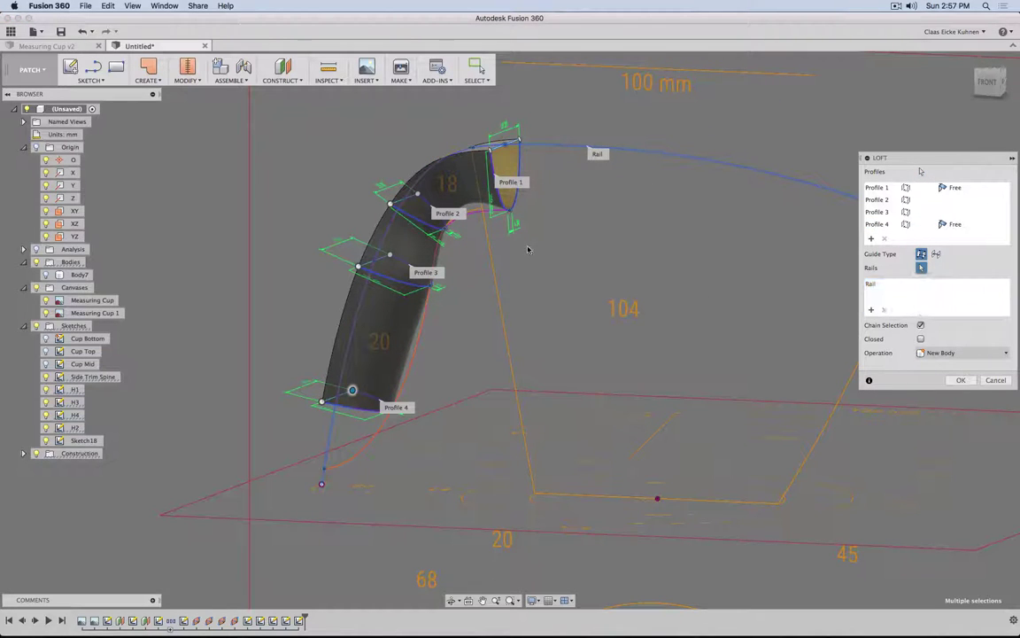
{"action": "left_click", "coordinate": [475, 214]}
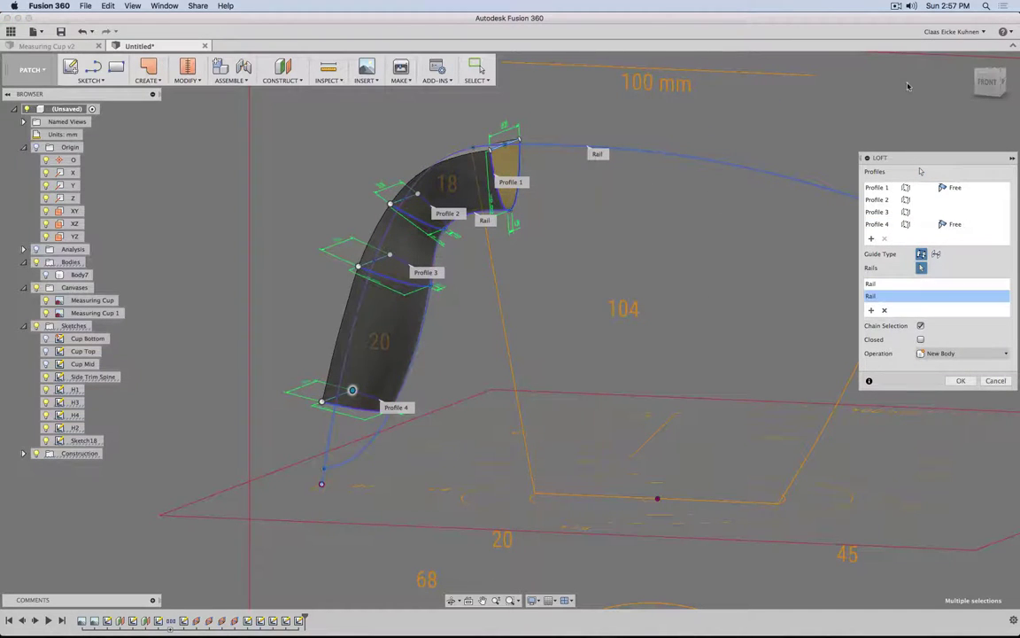
{"action": "left_click", "coordinate": [983, 81]}
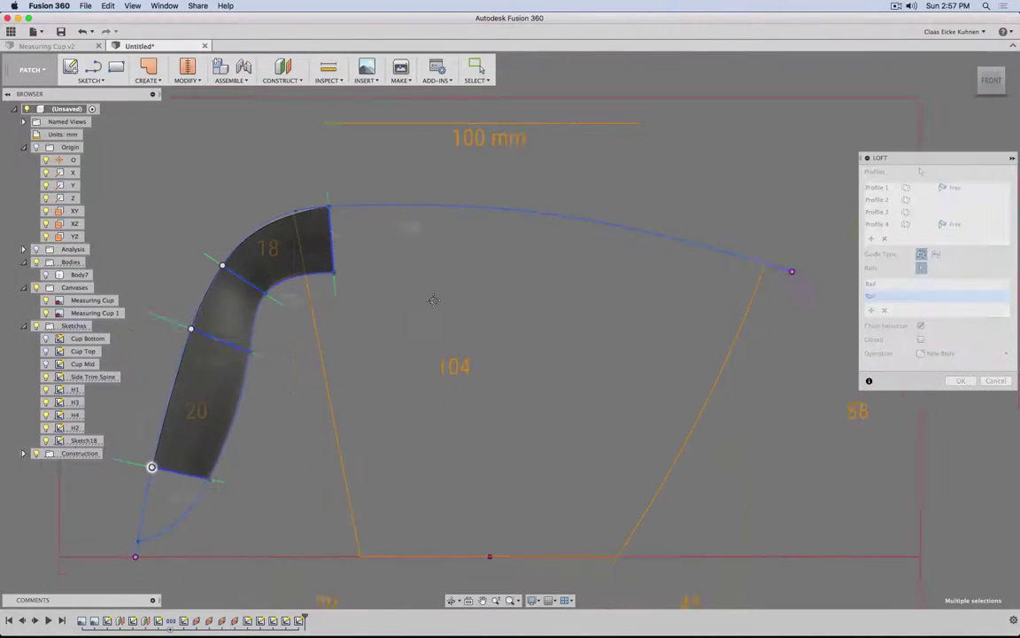
{"action": "scroll", "coordinate": [462, 288], "scroll_direction": "up", "scroll_amount": 3}
{"action": "middle_click_drag", "start_coordinate": [445, 216], "coordinate": [475, 256]}
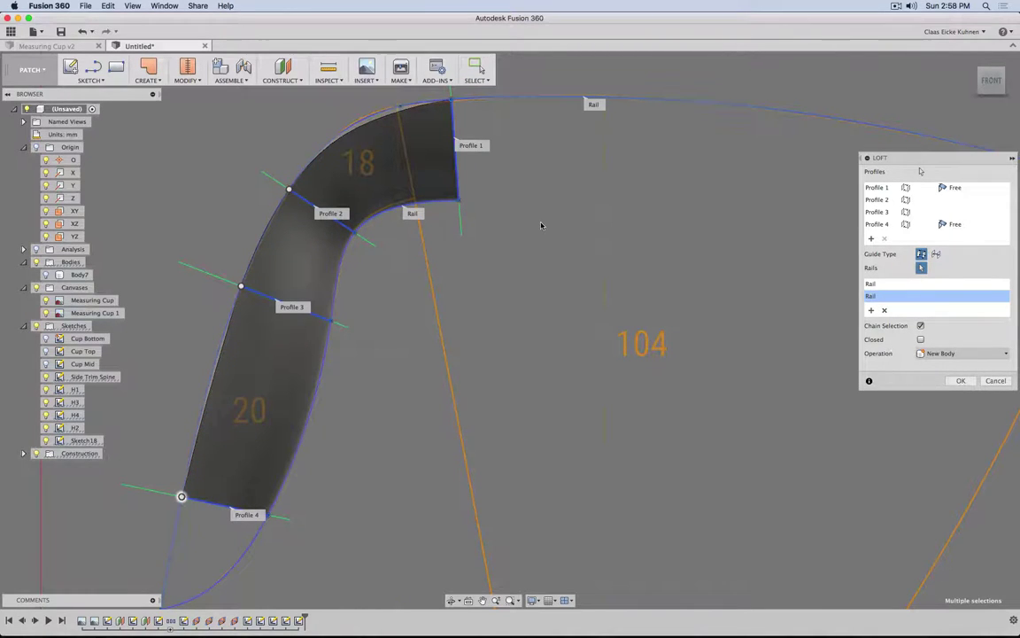
{"action": "left_click", "coordinate": [1001, 379]}
- Retry the loft through the four handle profiles' curves with chain selection turned off
{"action": "scroll", "coordinate": [609, 328], "scroll_direction": "down", "scroll_amount": 2}
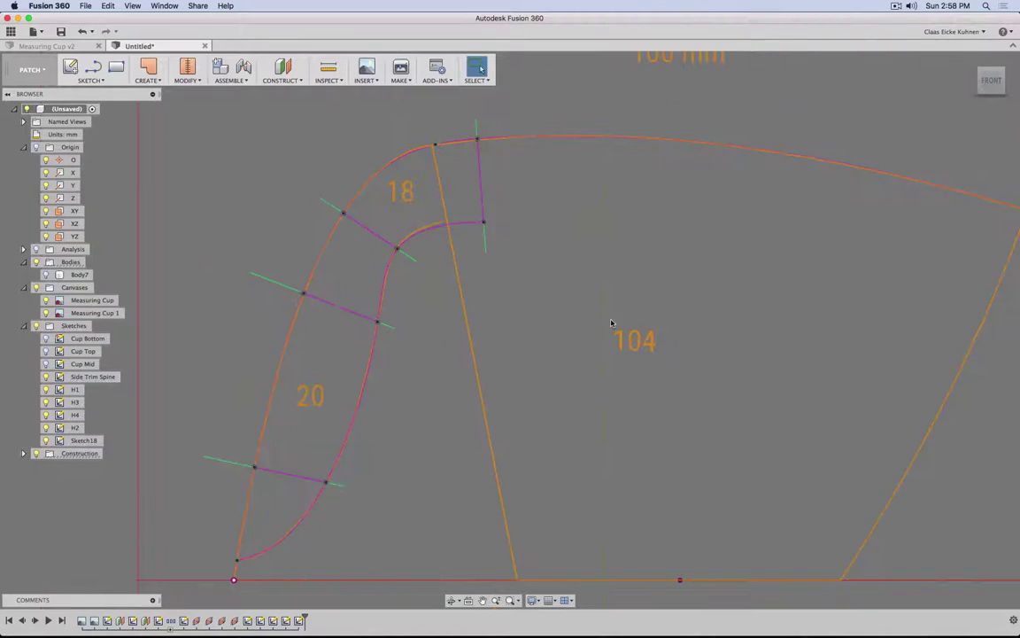
{"action": "middle_click_drag", "start_coordinate": [609, 314], "coordinate": [575, 310], "text": "shift"}
{"action": "left_click", "coordinate": [148, 79]}
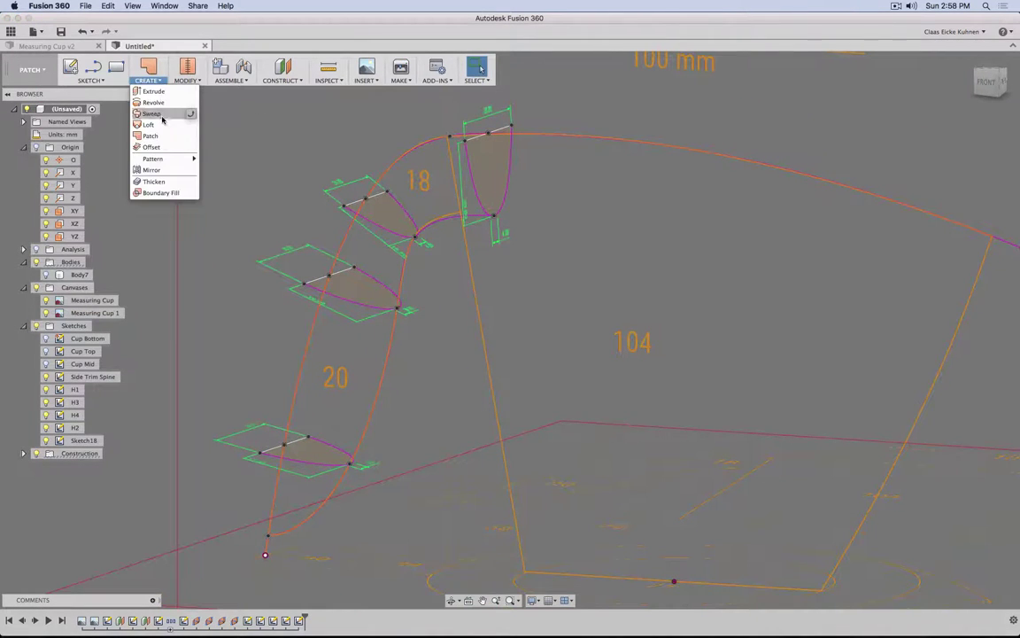
{"action": "left_click", "coordinate": [149, 125]}
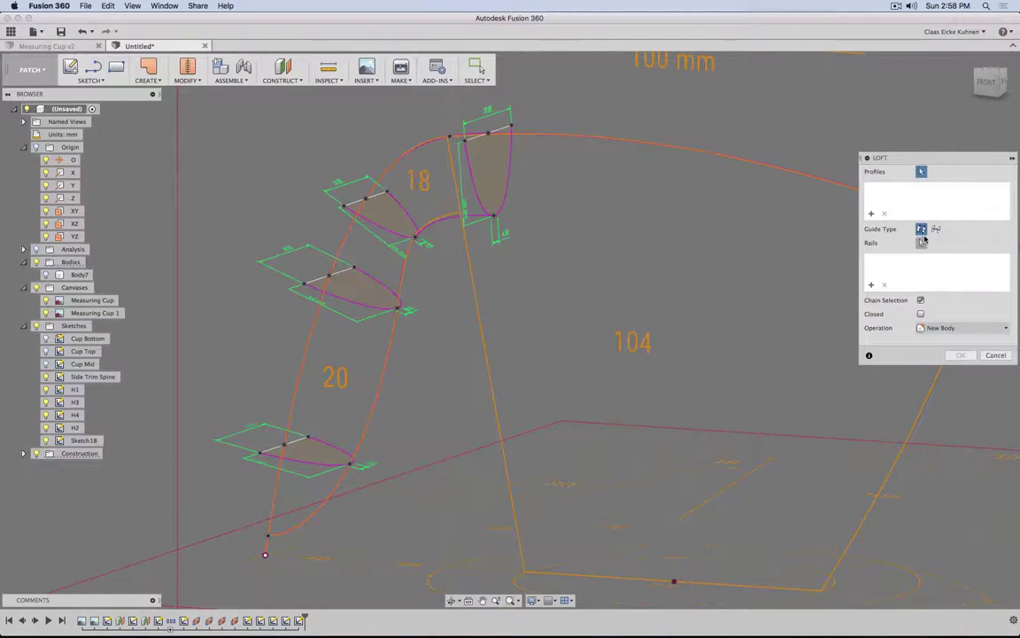
{"action": "left_click", "coordinate": [474, 183]}
{"action": "left_click", "coordinate": [372, 212]}
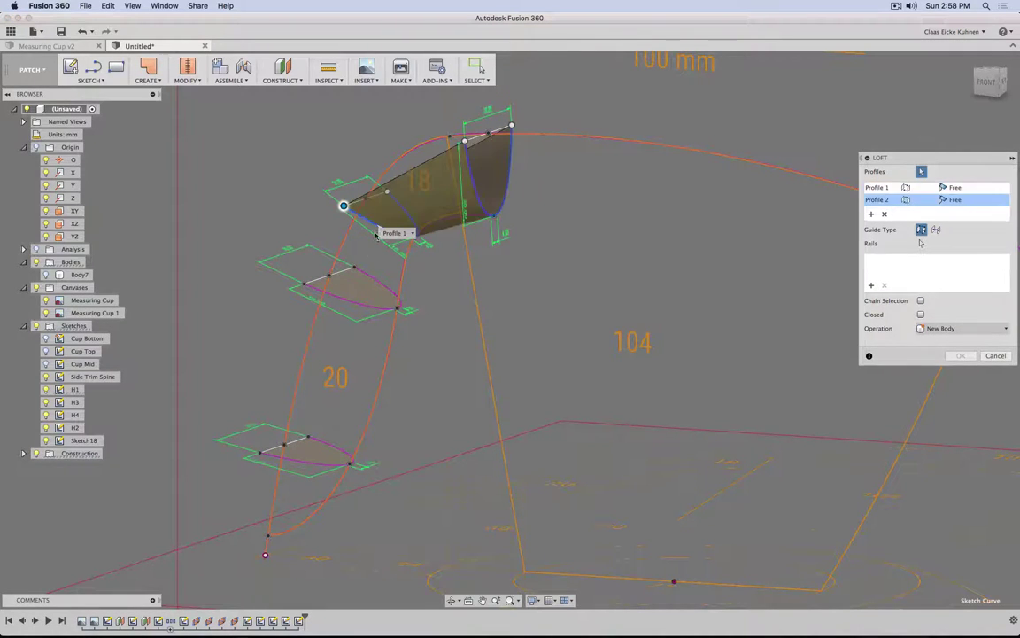
{"action": "left_click", "coordinate": [354, 304]}
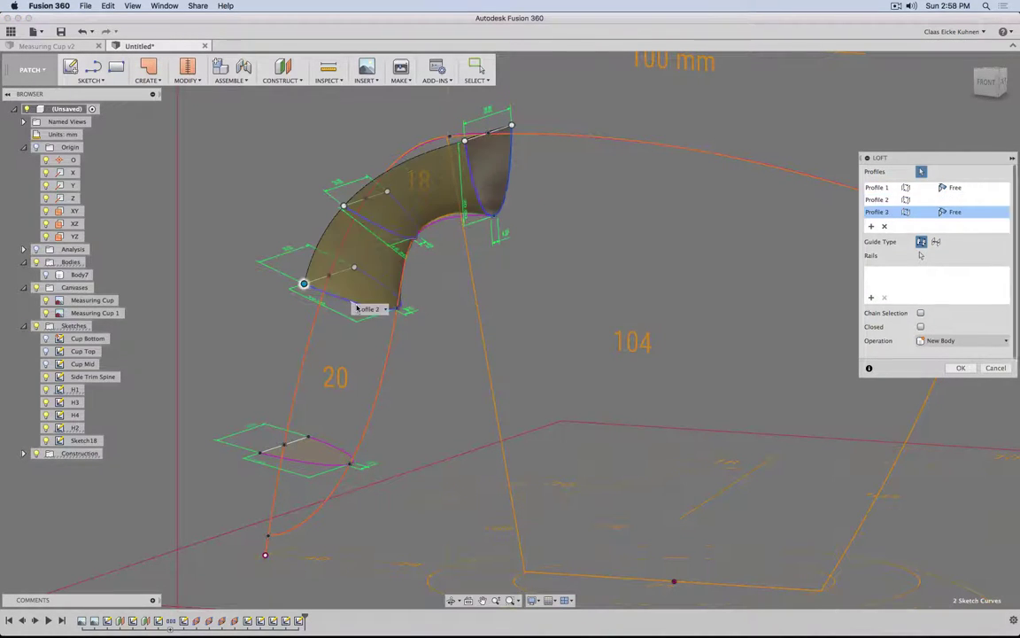
{"action": "left_click", "coordinate": [305, 464]}
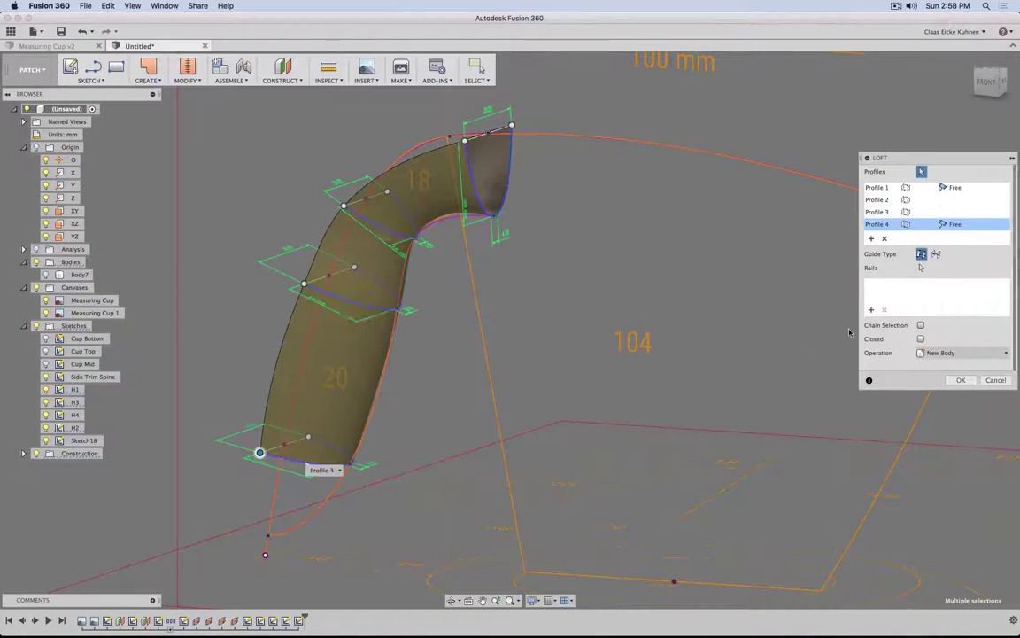
- Try adding the spine curve and the inner spline as rails without chain selection, and cancel the loft
{"action": "left_click", "coordinate": [647, 143]}
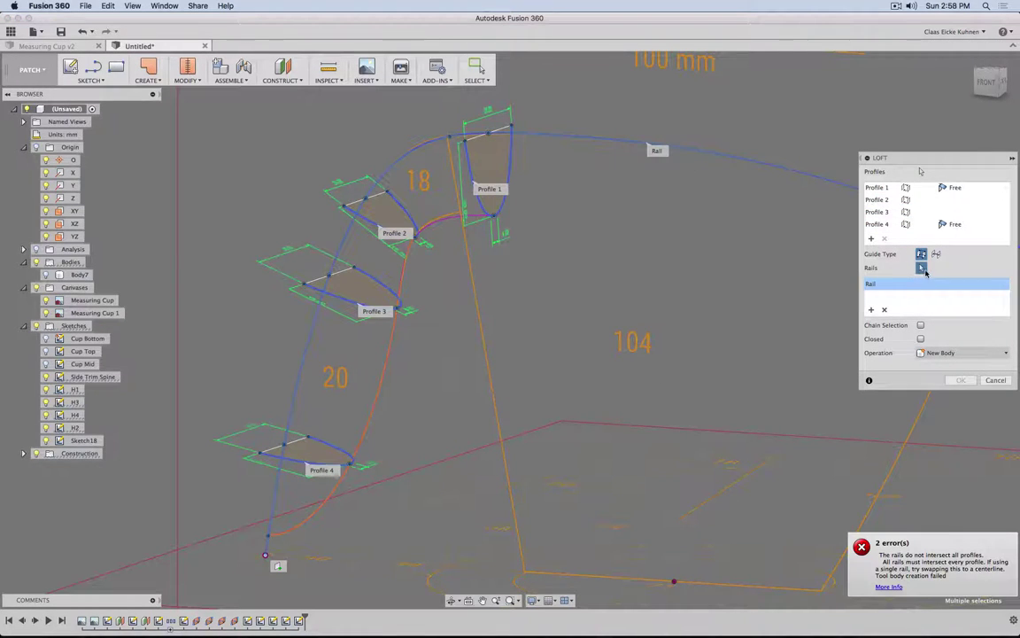
{"action": "left_click", "coordinate": [870, 309]}
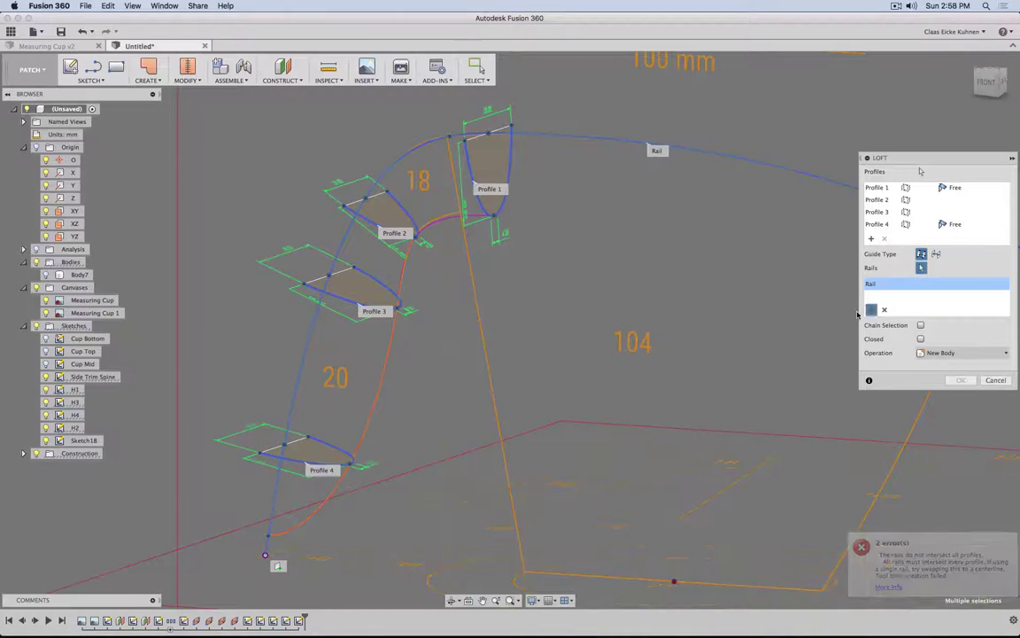
{"action": "left_click", "coordinate": [438, 222]}
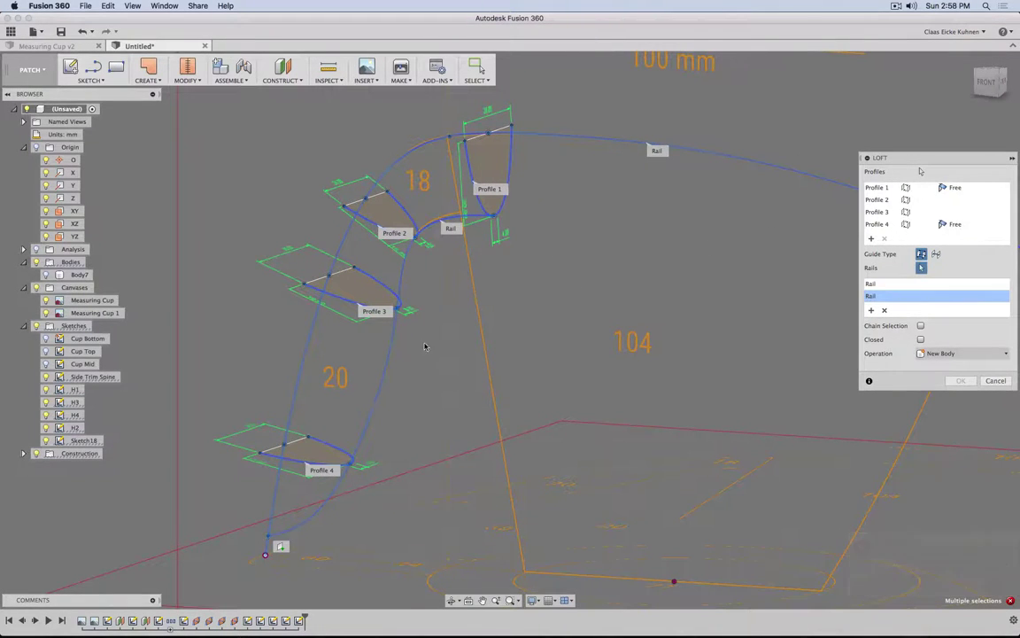
{"action": "middle_click_drag", "start_coordinate": [424, 347], "coordinate": [498, 330], "text": "shift"}
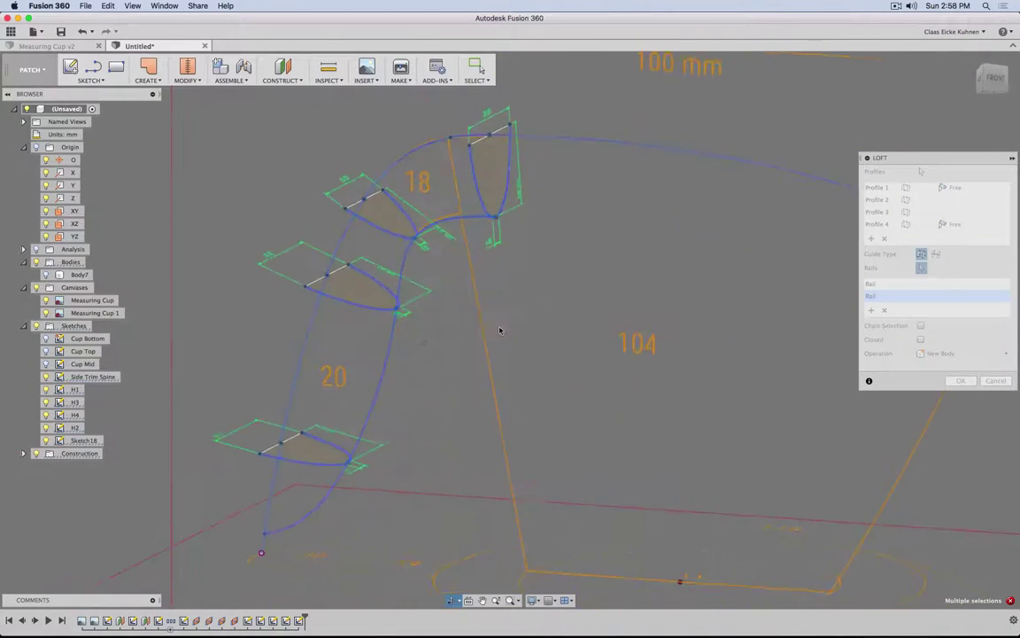
{"action": "left_click", "coordinate": [992, 381]}
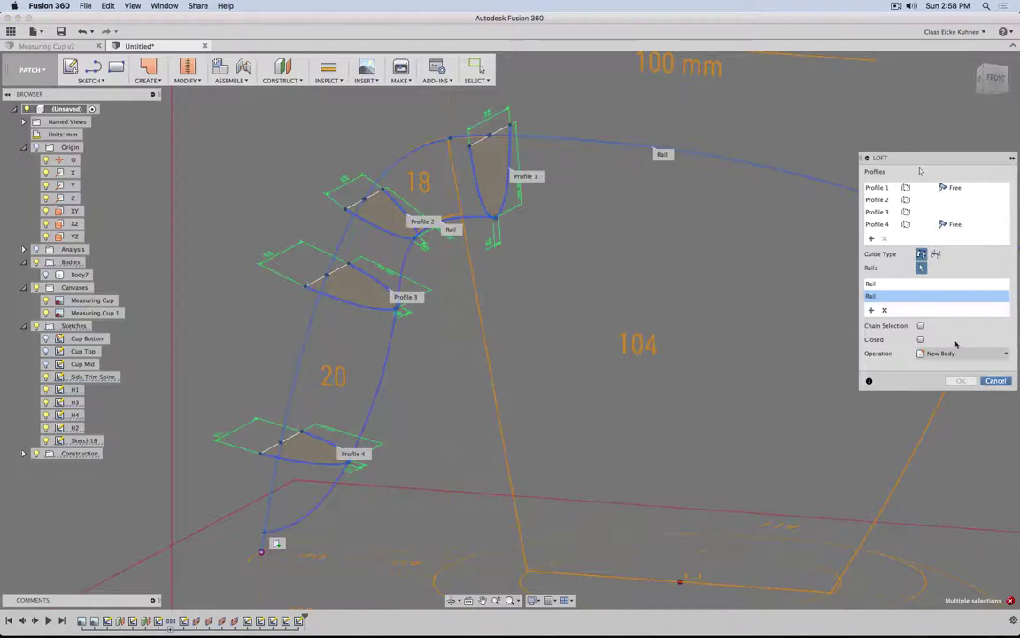
- Rename the sketch containing the inner handle spline to Handle Profile Inside
{"action": "left_click", "coordinate": [994, 81]}
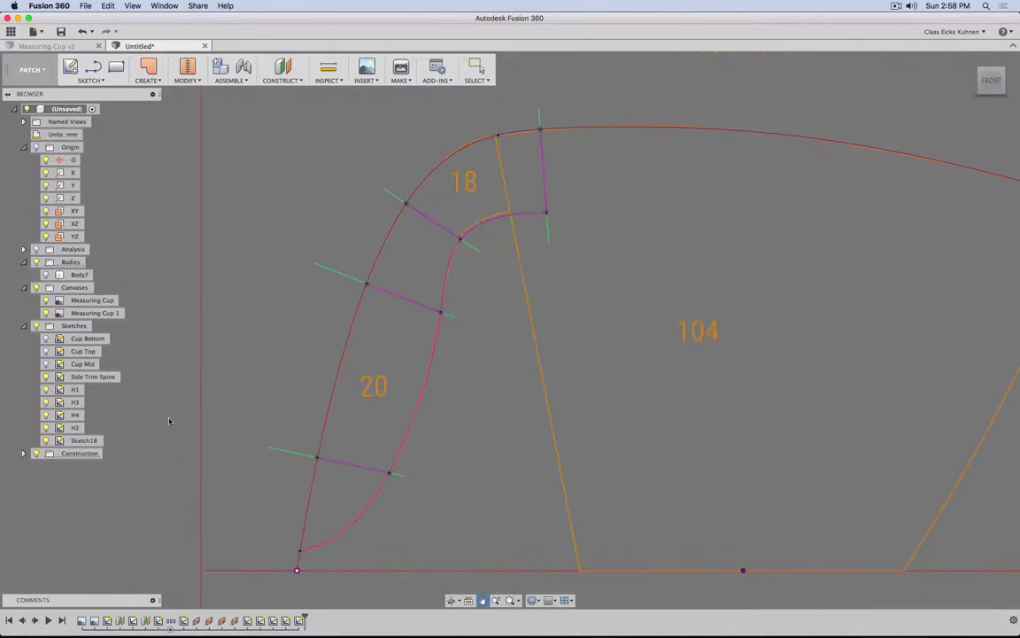
{"action": "left_click", "coordinate": [84, 440]}
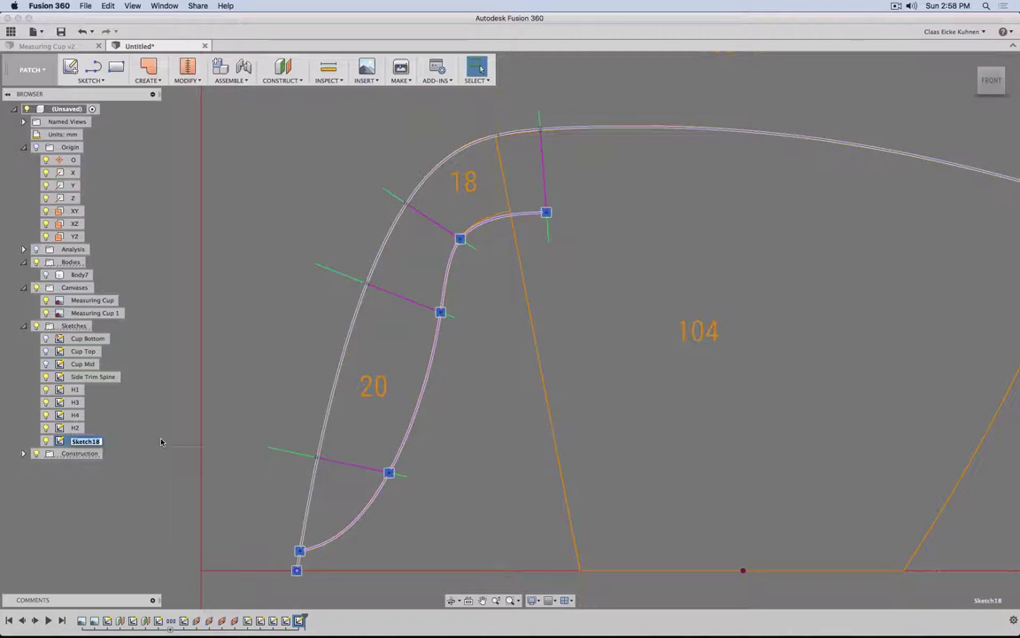
{"action": "type", "text": "Handle"}
{"action": "key", "text": "Return"}
{"action": "type", "text": "Profile Sid"}
{"action": "key", "text": "BackSpace"}
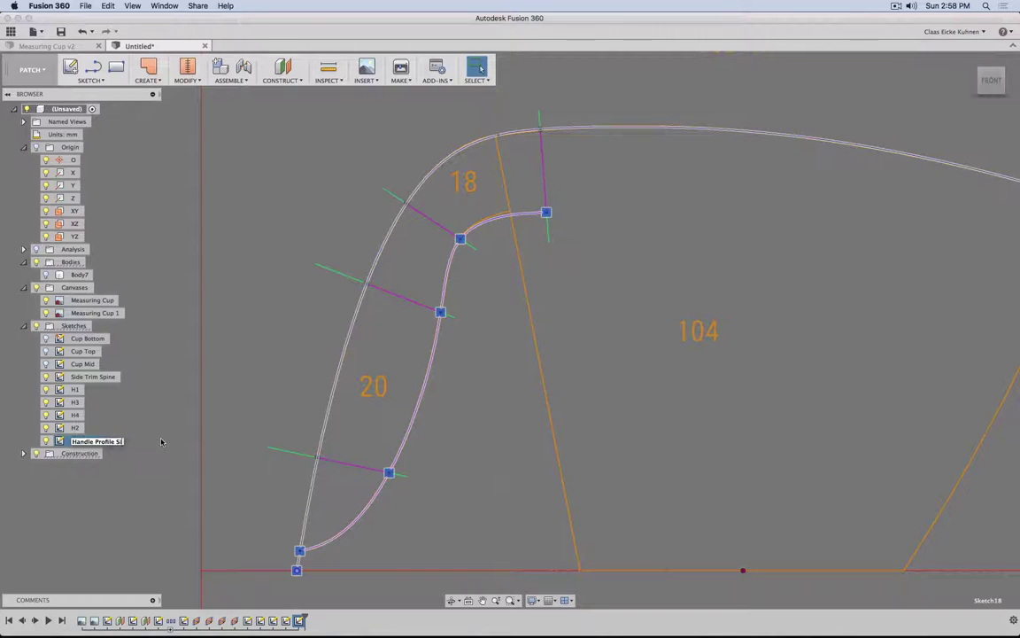
{"action": "key", "text": "Return"}
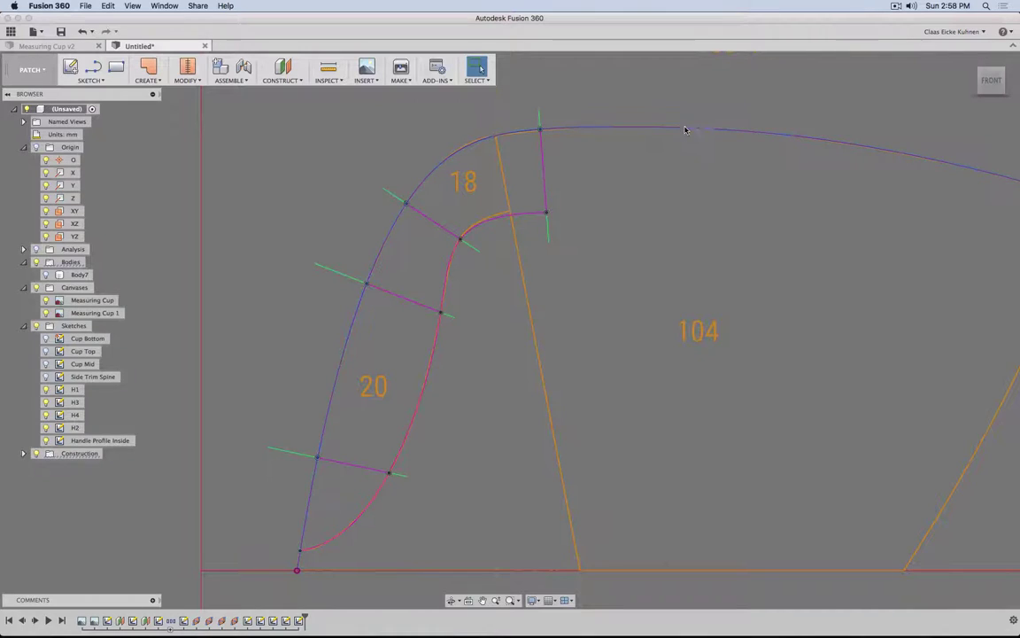
- Hide the Side Trim Spine and H1 to H4 sketches and check the spine curve remaining in Handle Profile Inside
{"action": "left_click", "coordinate": [683, 130]}
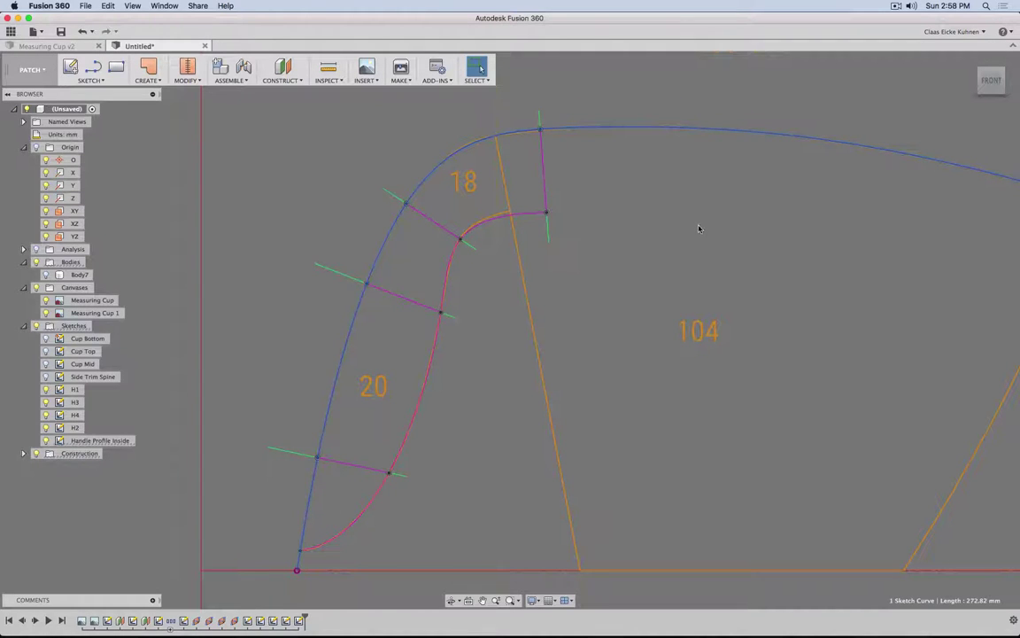
{"action": "left_click", "coordinate": [699, 228]}
{"action": "left_click", "coordinate": [46, 414]}
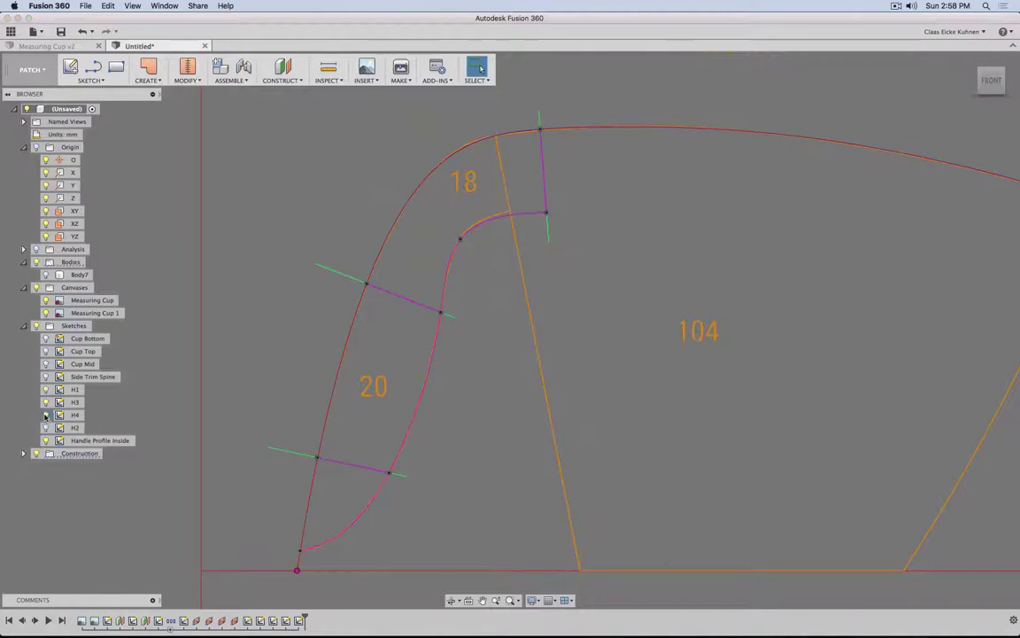
{"action": "middle_click_drag", "start_coordinate": [683, 262], "coordinate": [708, 171], "text": "shift"}
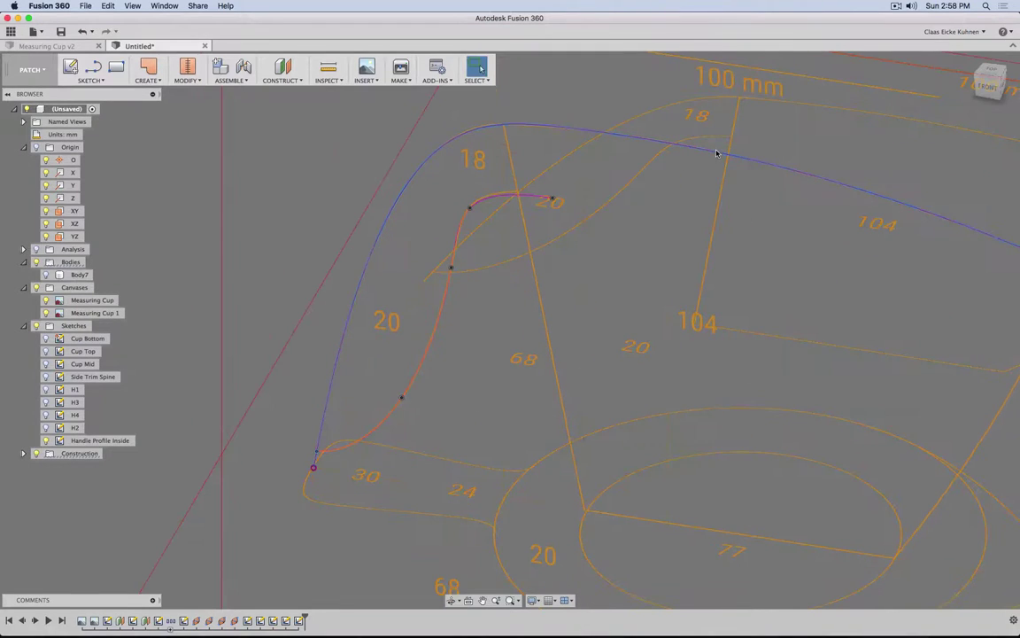
{"action": "left_click", "coordinate": [718, 154]}
{"action": "left_click", "coordinate": [668, 227]}
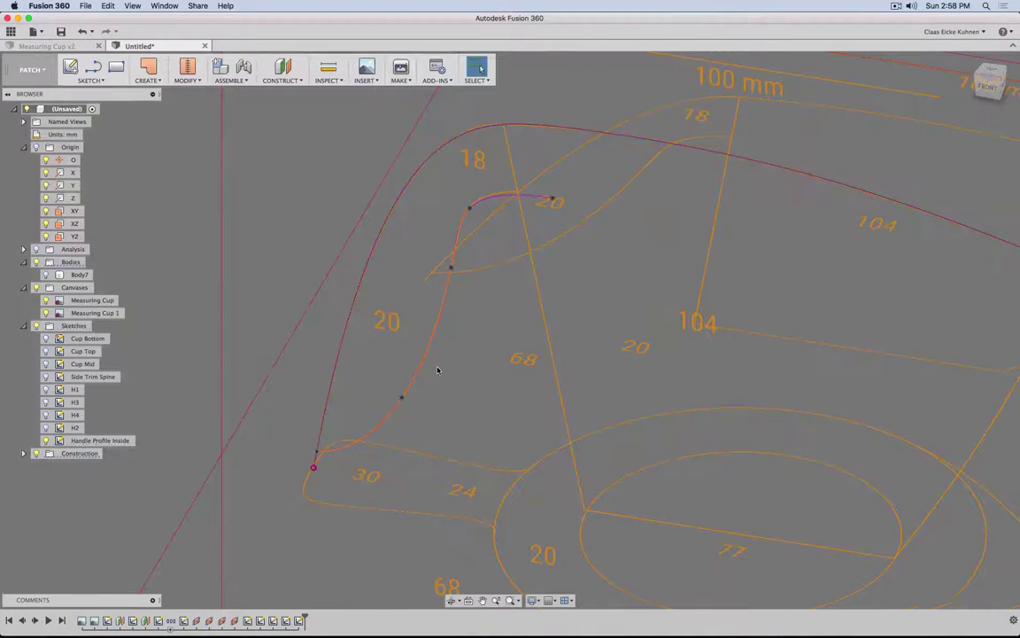
{"action": "left_click", "coordinate": [363, 272]}
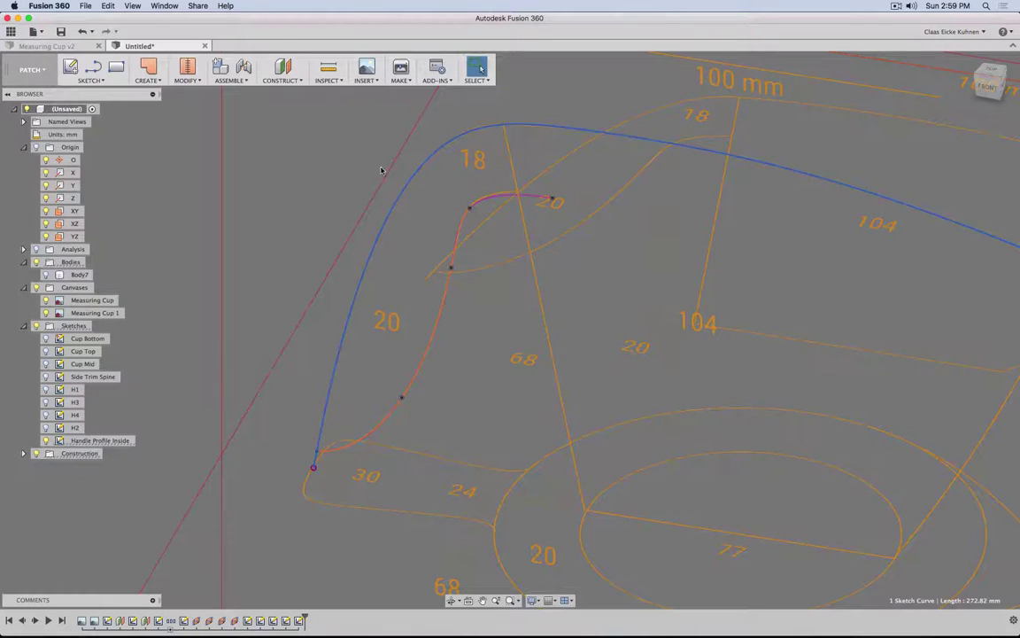
- Convert the spine curve in the Handle Profile Inside sketch to construction geometry and finish the sketch
{"action": "double_click", "coordinate": [97, 438]}
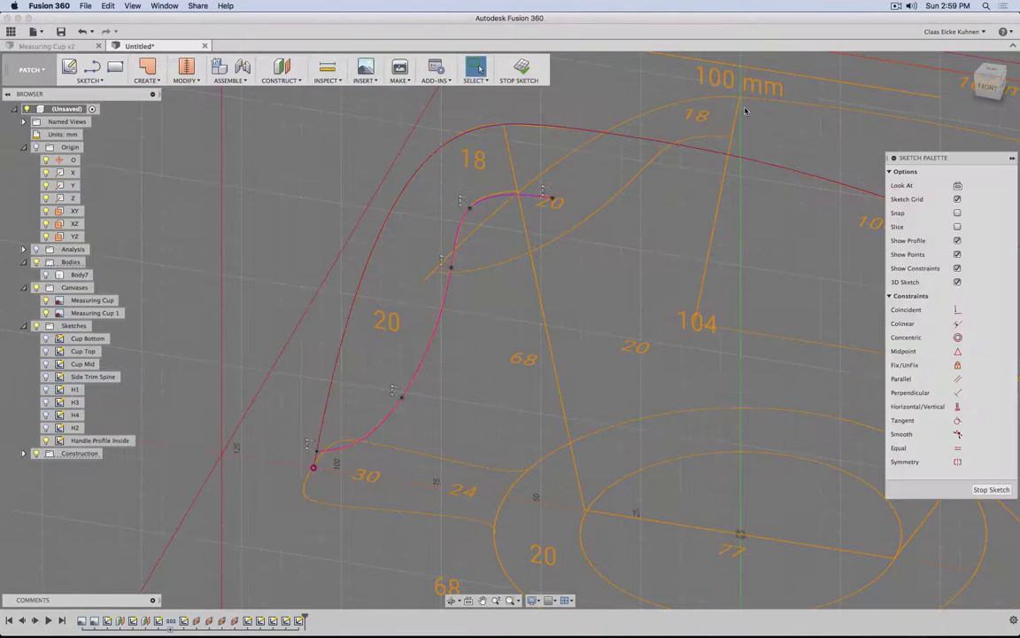
{"action": "left_click", "coordinate": [711, 155]}
{"action": "key", "text": "x"}
{"action": "left_click", "coordinate": [551, 97]}
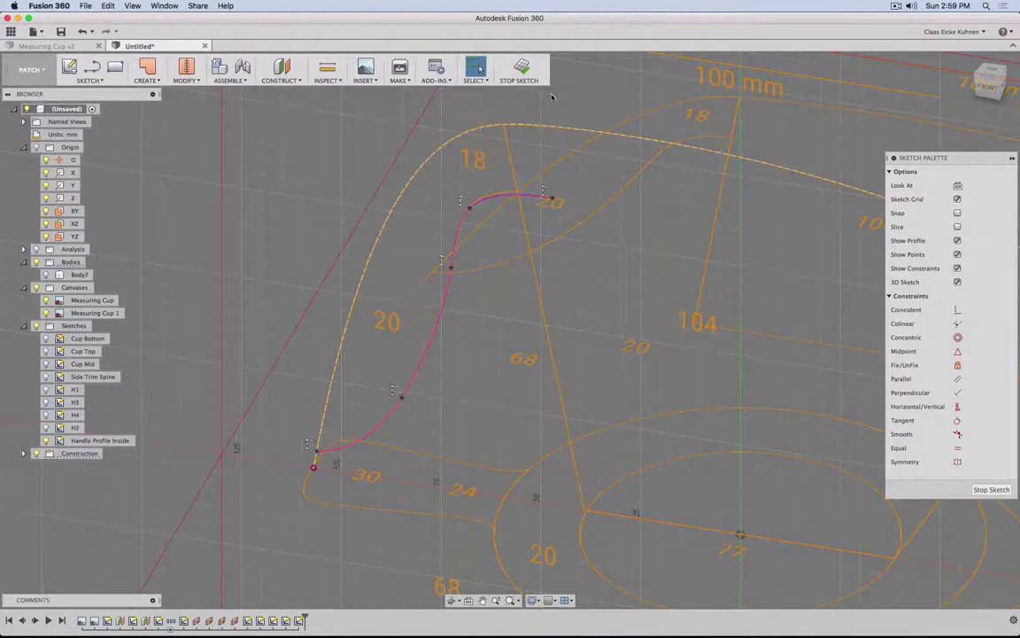
{"action": "left_click", "coordinate": [519, 69]}
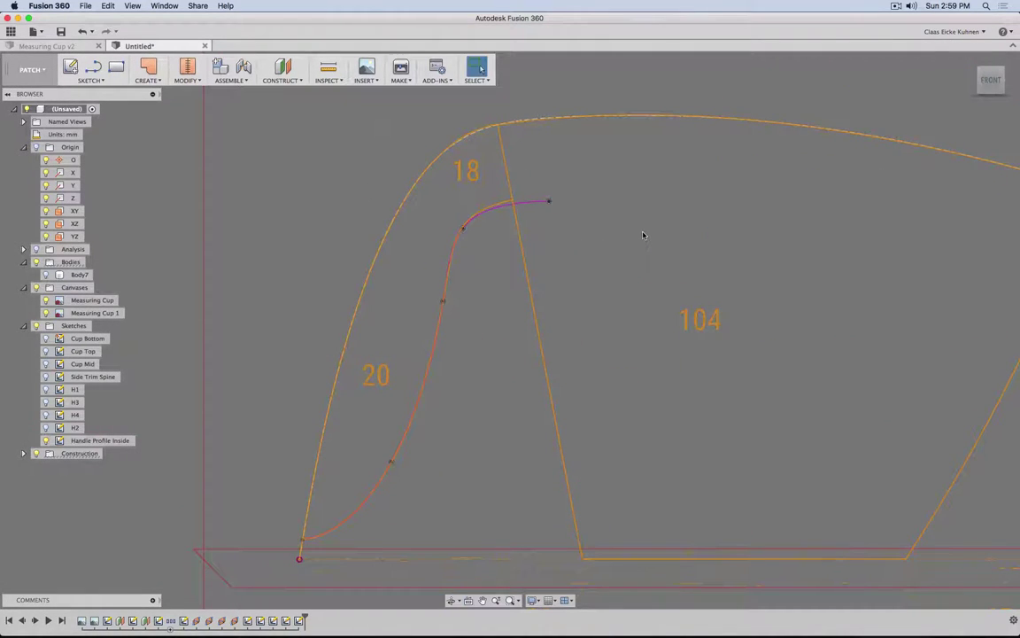
- Show the H1 to H4 profile sketches and the Side Trim Spine sketch again
{"action": "left_click", "coordinate": [46, 389]}
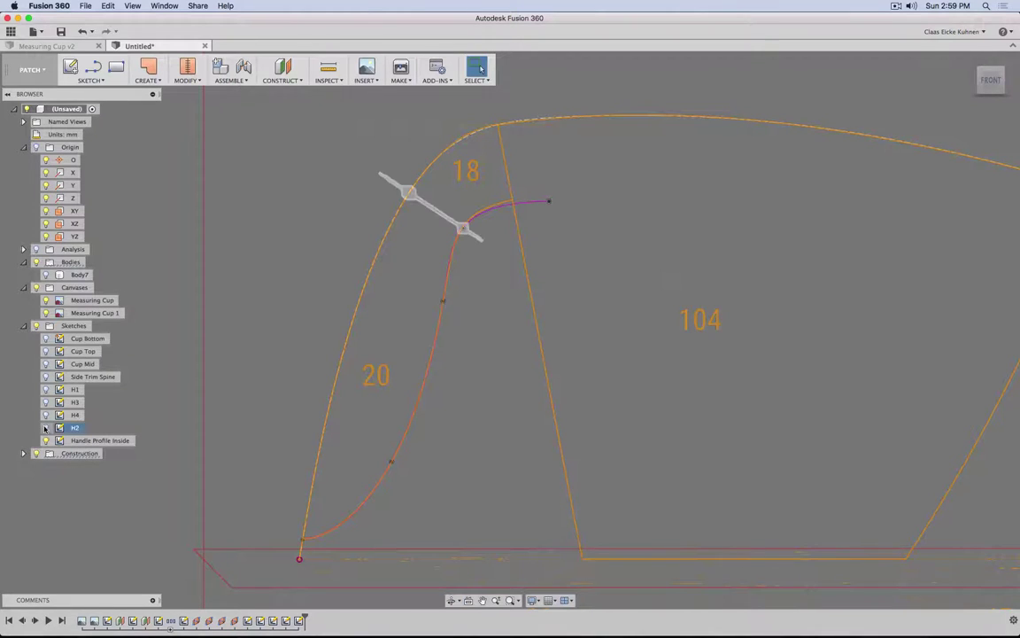
{"action": "left_click", "coordinate": [47, 415]}
{"action": "left_click", "coordinate": [46, 402]}
{"action": "left_click", "coordinate": [46, 388]}
{"action": "left_click", "coordinate": [46, 376]}
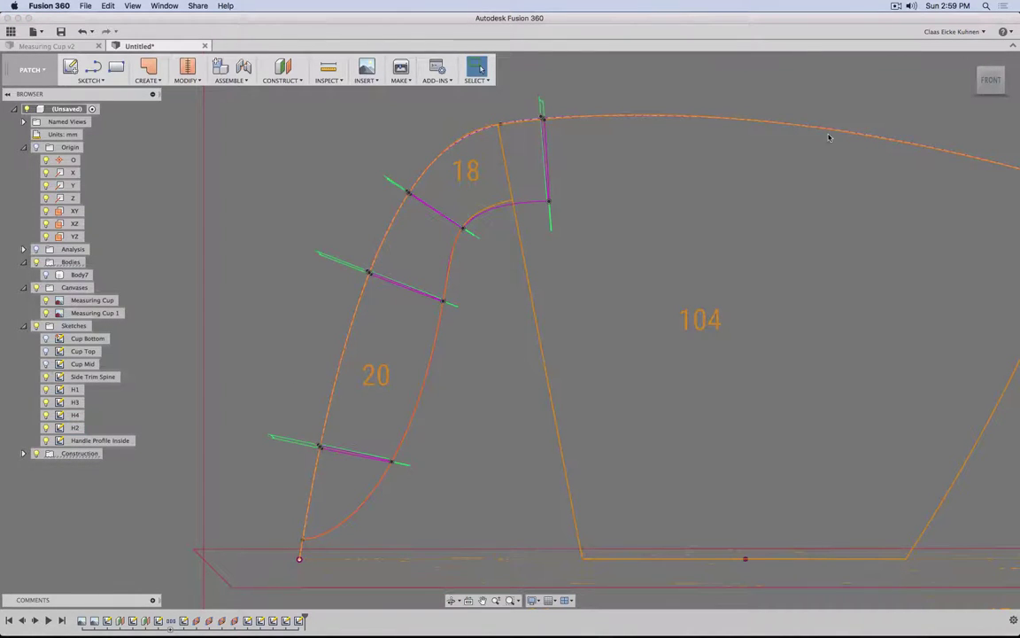
- Try a surface loft through the four closed handle profiles, in order from the uppermost to the lowest
{"action": "left_click", "coordinate": [977, 82]}
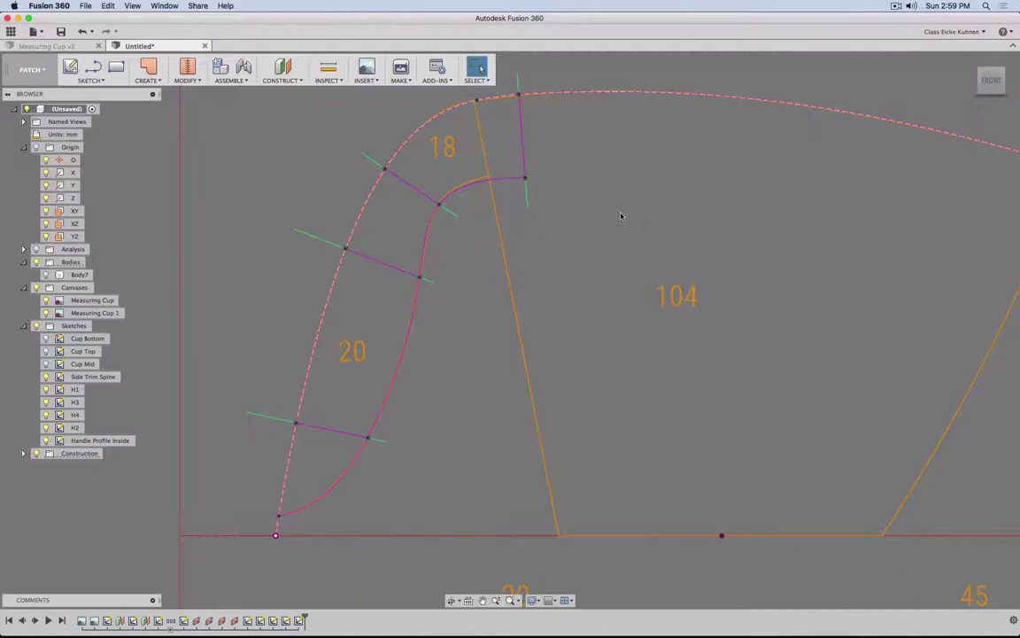
{"action": "left_click", "coordinate": [147, 76]}
{"action": "left_click", "coordinate": [142, 115]}
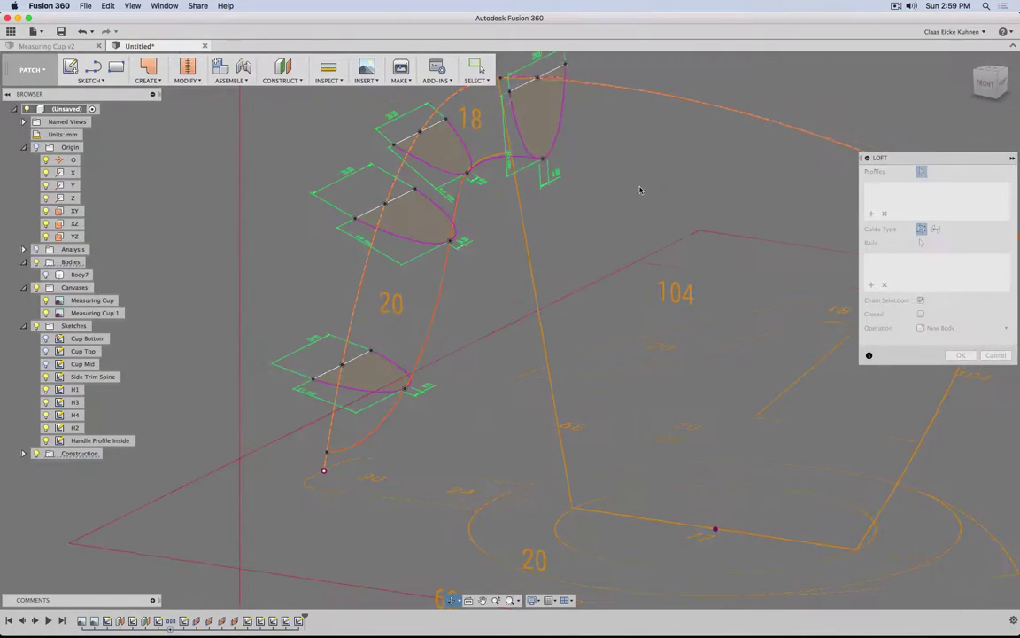
{"action": "left_click", "coordinate": [538, 137]}
{"action": "left_click", "coordinate": [442, 156]}
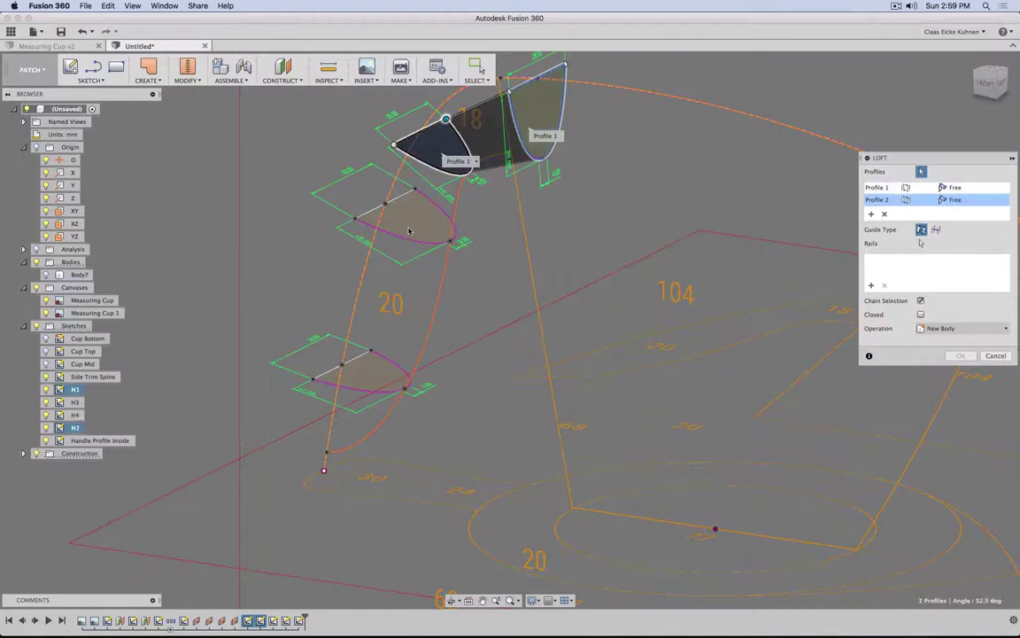
{"action": "left_click", "coordinate": [408, 222]}
{"action": "left_click", "coordinate": [379, 379]}
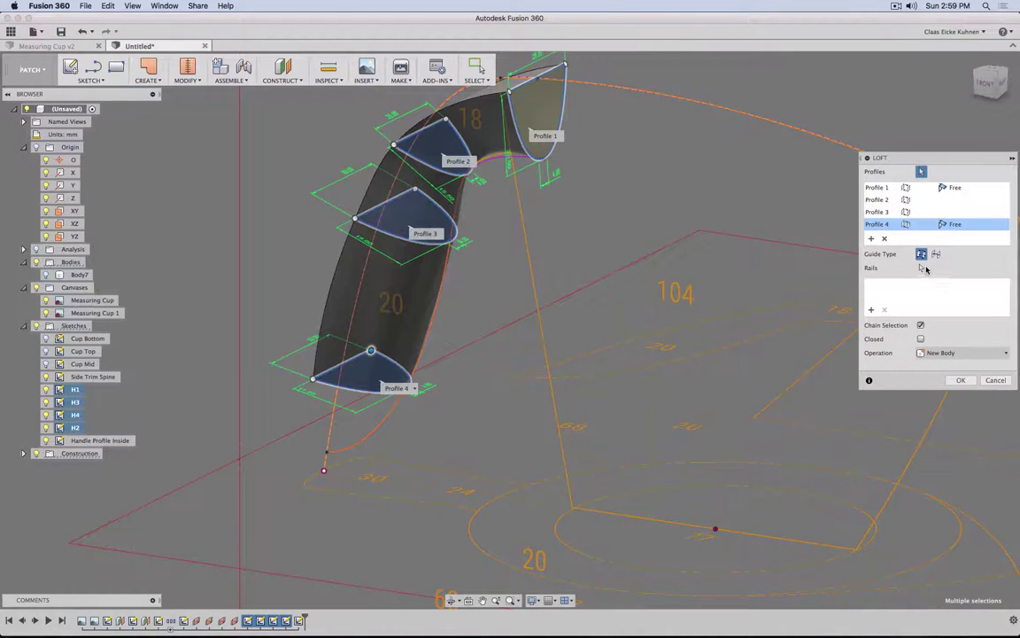
- Try the inner handle spline as the only loft rail, check the preview from the front, and cancel the loft
{"action": "left_click", "coordinate": [496, 164]}
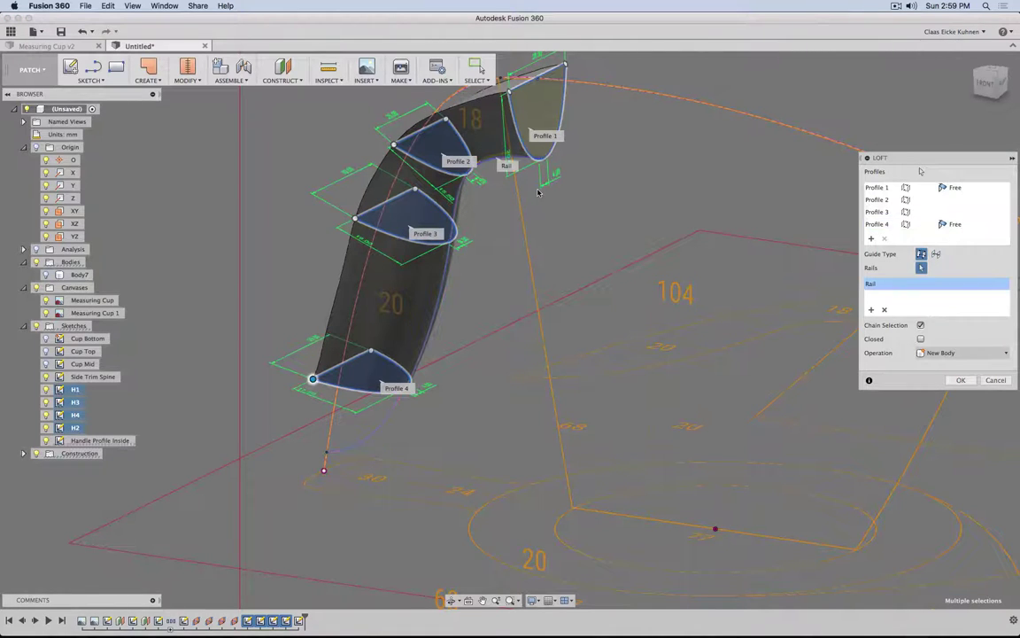
{"action": "left_click", "coordinate": [987, 84]}
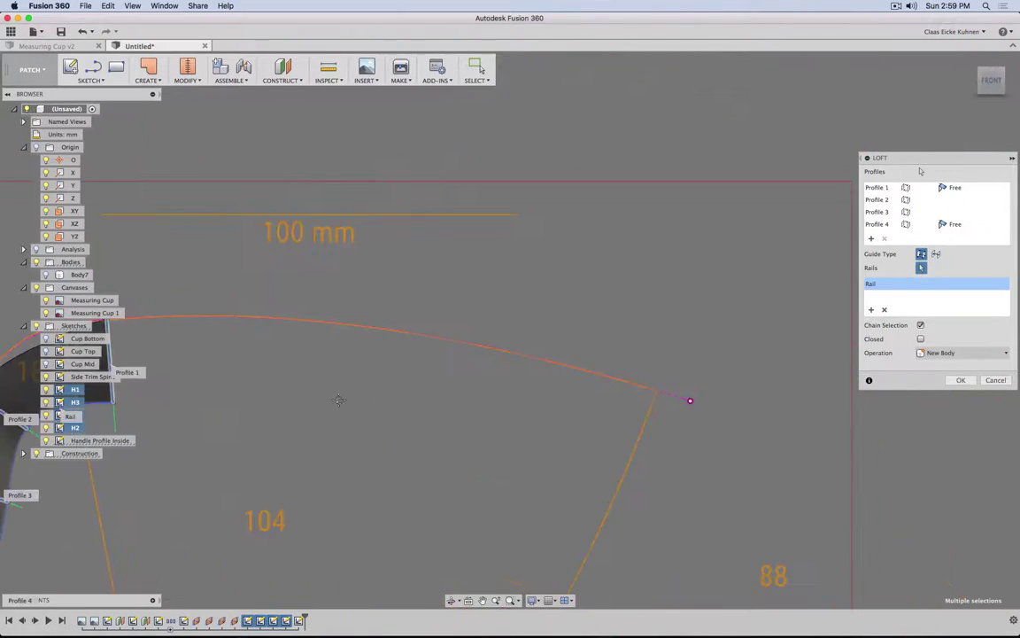
{"action": "middle_click_drag", "start_coordinate": [729, 188], "coordinate": [707, 210]}
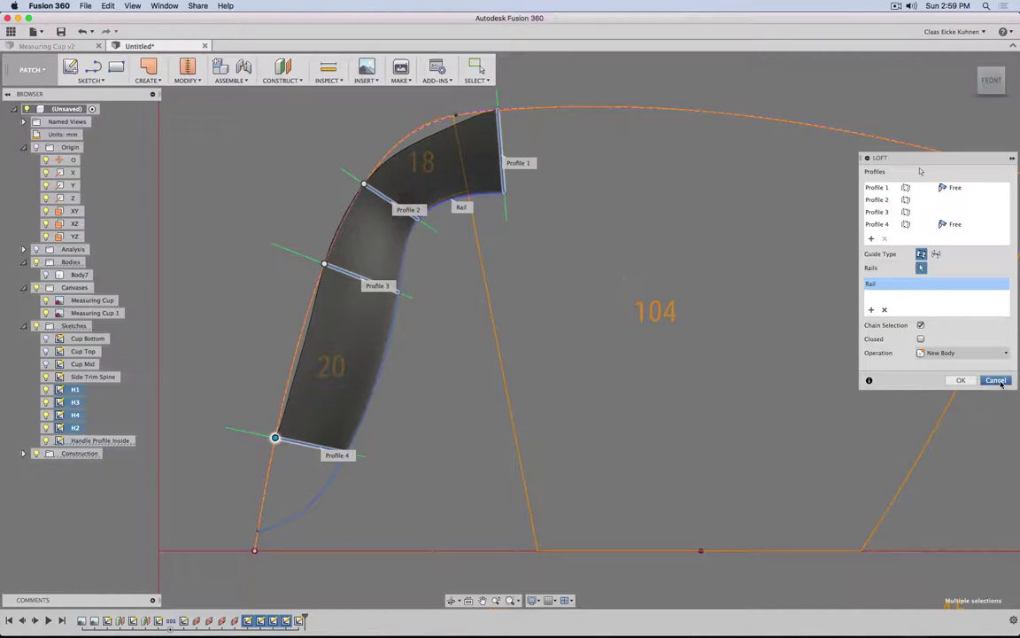
{"action": "key", "text": "Escape"}
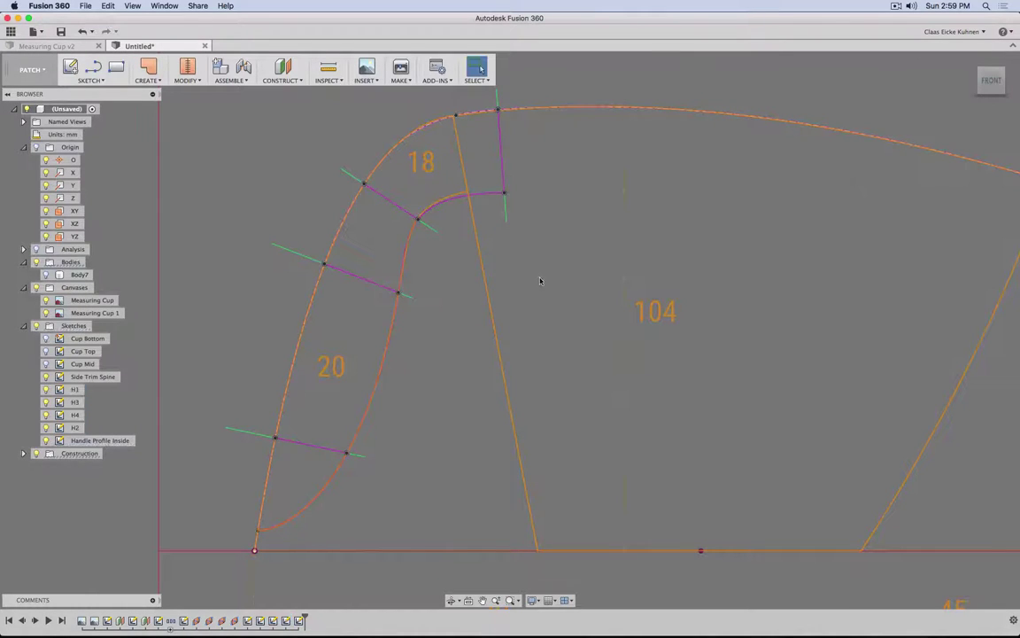
- Hide the Handle Profile Inside sketch and create a plane along the spine curve between the two lowest handle profiles
{"action": "left_click", "coordinate": [265, 77]}
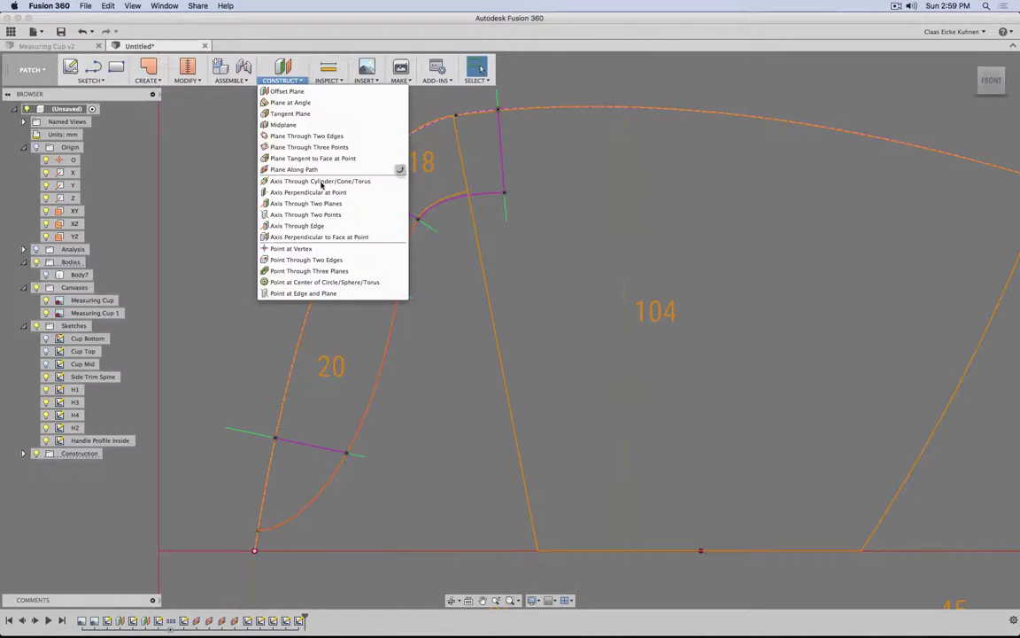
{"action": "left_click", "coordinate": [296, 166]}
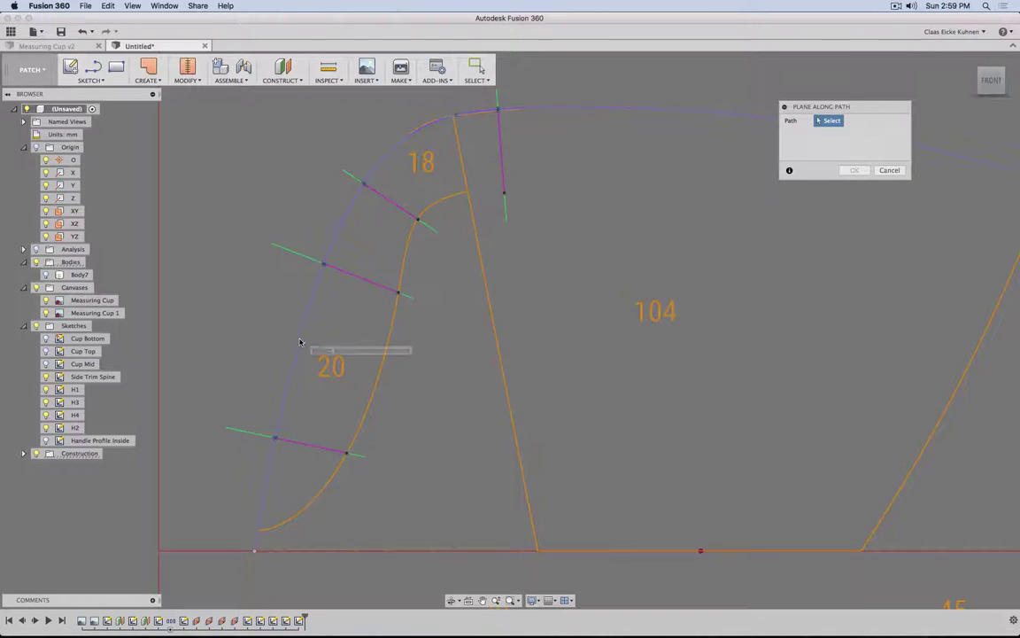
{"action": "left_click", "coordinate": [297, 347]}
{"action": "left_click", "coordinate": [866, 172]}
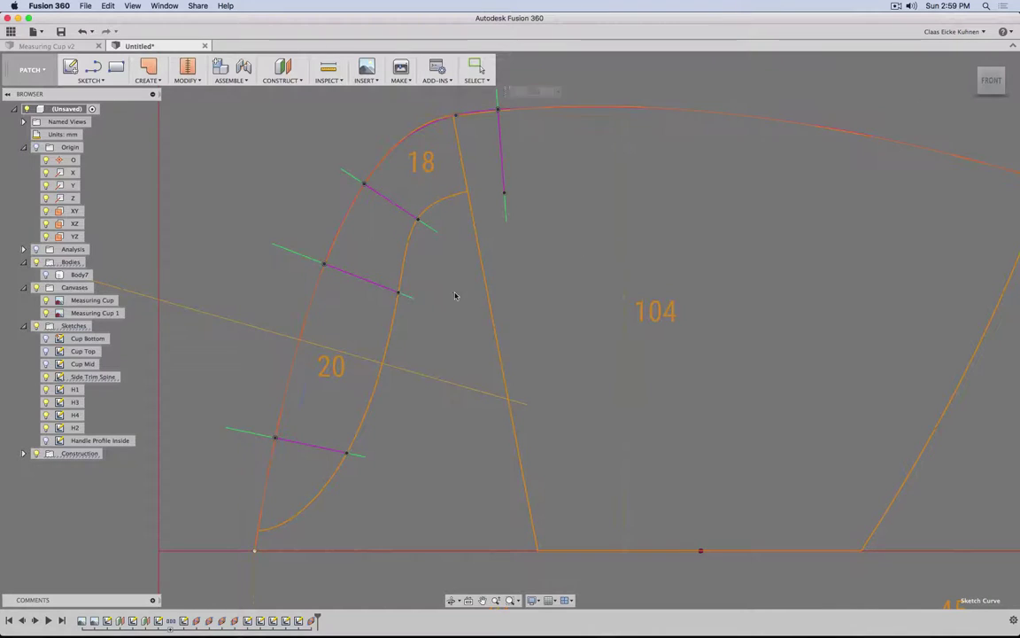
- Start a sketch on the new plane and draw a line across the handle's width beside the spine curve
{"action": "mouse_move", "coordinate": [456, 296]}
{"action": "middle_mouse_down", "text": "shift"}
{"action": "mouse_move", "coordinate": [487, 271]}
{"action": "mouse_move", "coordinate": [439, 247]}
{"action": "middle_mouse_up", "text": "shift"}
{"action": "left_click", "coordinate": [69, 66]}
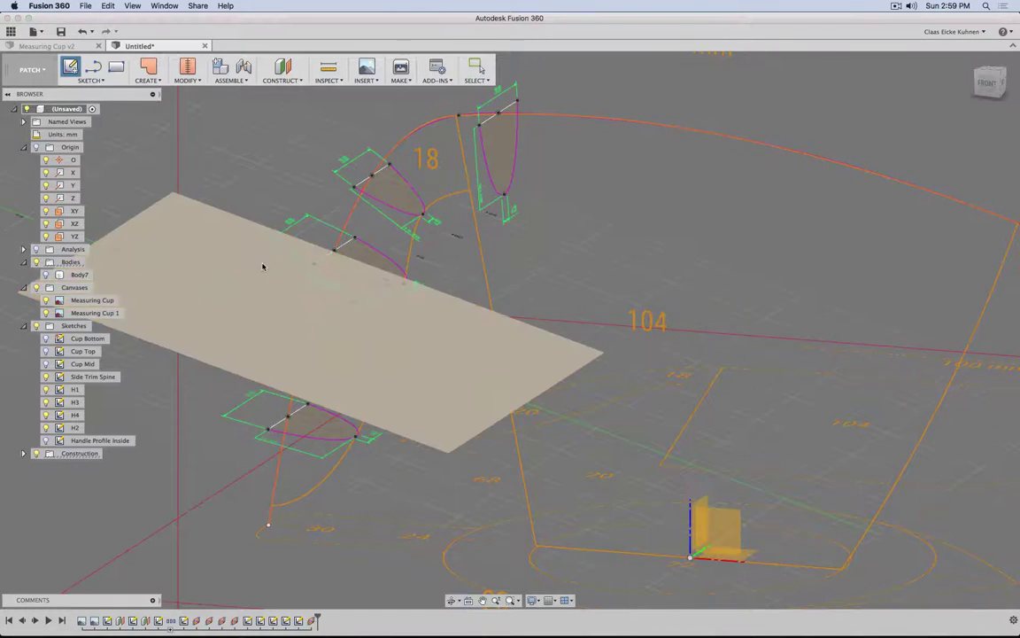
{"action": "left_click", "coordinate": [262, 264]}
{"action": "key", "text": "l"}
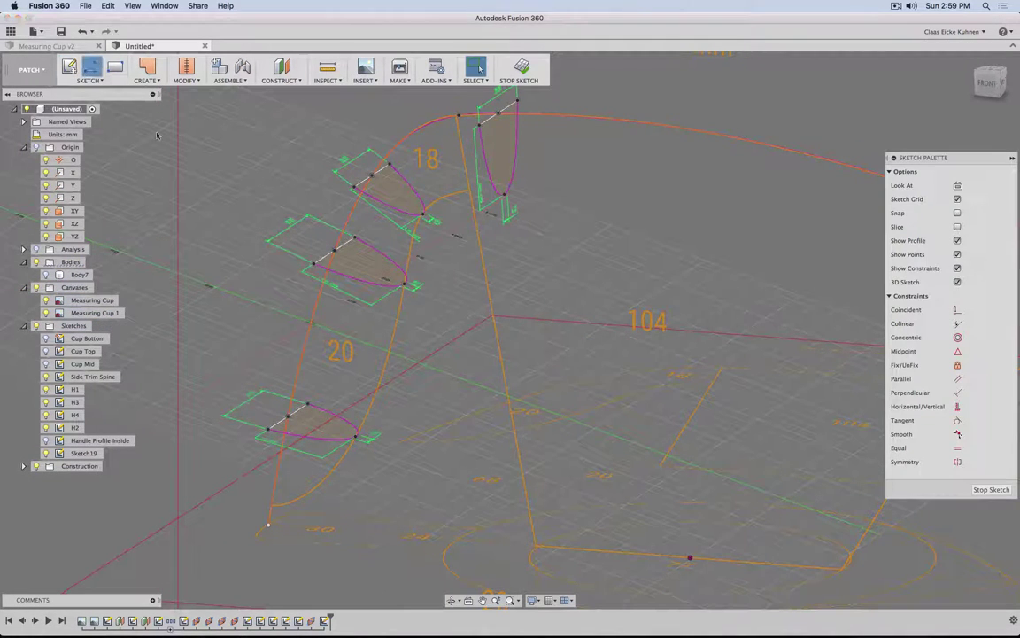
{"action": "left_click", "coordinate": [248, 326]}
{"action": "left_click", "coordinate": [307, 289]}
{"action": "key", "text": "Escape"}
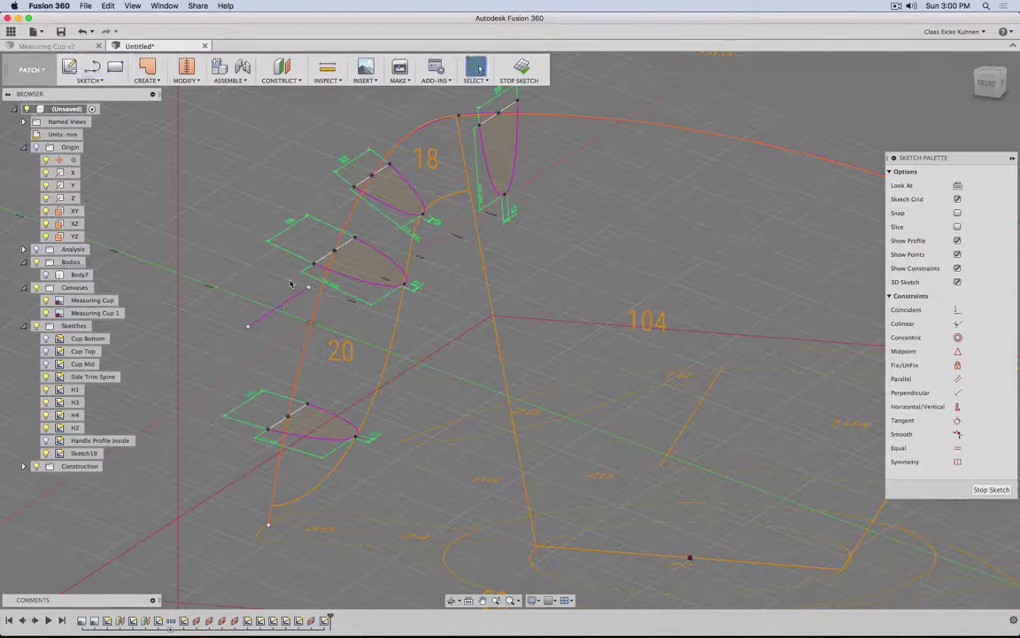
- Add a point at the line's midpoint and make it coincident with the spot where the spine curve crosses the sketch plane
{"action": "key", "text": "s"}
{"action": "left_click", "coordinate": [338, 323]}
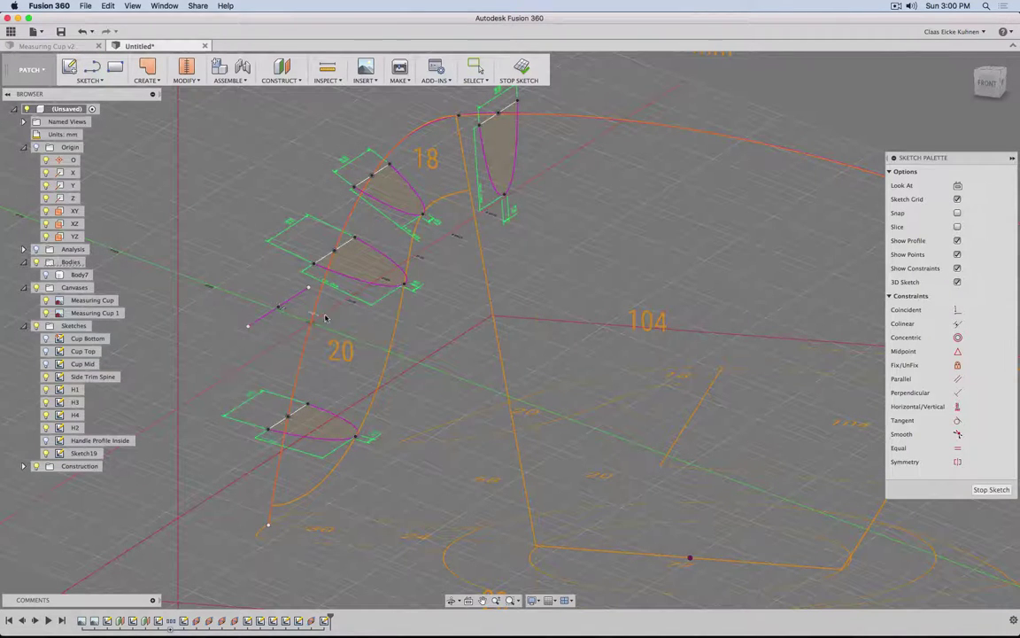
{"action": "left_click", "coordinate": [957, 308]}
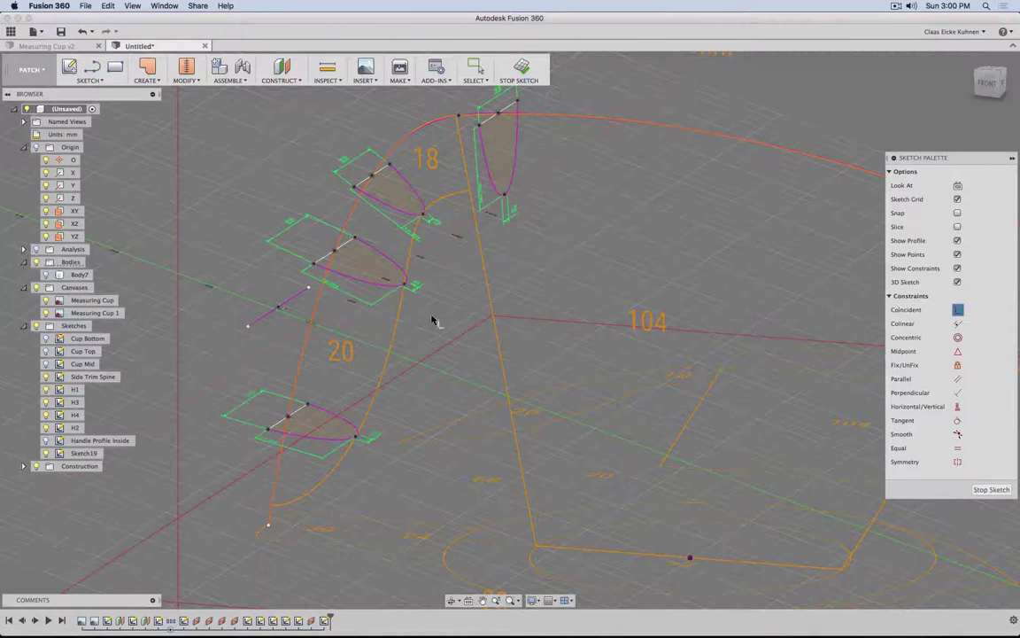
{"action": "left_click", "coordinate": [310, 321]}
{"action": "mouse_move", "coordinate": [270, 304]}
{"action": "middle_mouse_down", "text": "shift"}
{"action": "mouse_move", "coordinate": [265, 314]}
{"action": "mouse_move", "coordinate": [330, 336]}
{"action": "mouse_move", "coordinate": [298, 307]}
{"action": "middle_mouse_up", "text": "shift"}
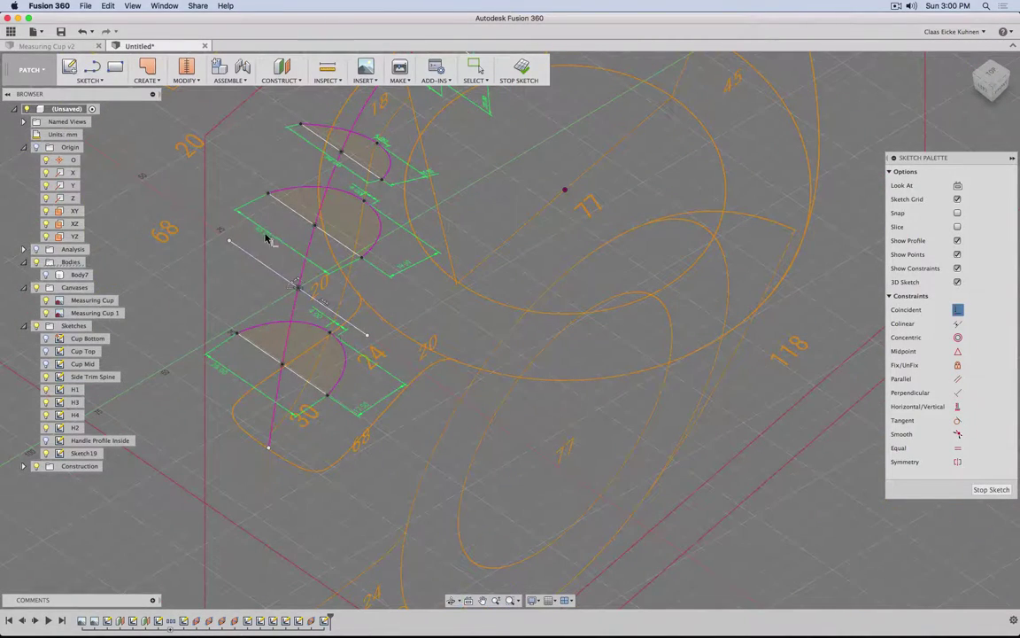
- Dimension the length of the new cross line
{"action": "key", "text": "Escape"}
{"action": "key", "text": "d"}
{"action": "left_click", "coordinate": [263, 267]}
{"action": "left_click", "coordinate": [239, 290]}
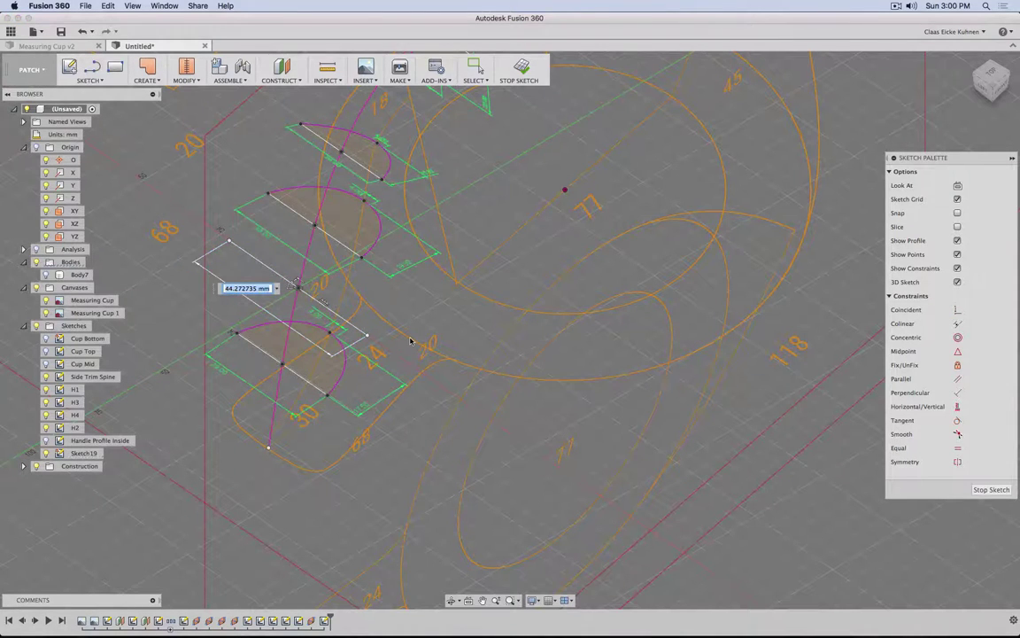
{"action": "key", "text": "Return"}
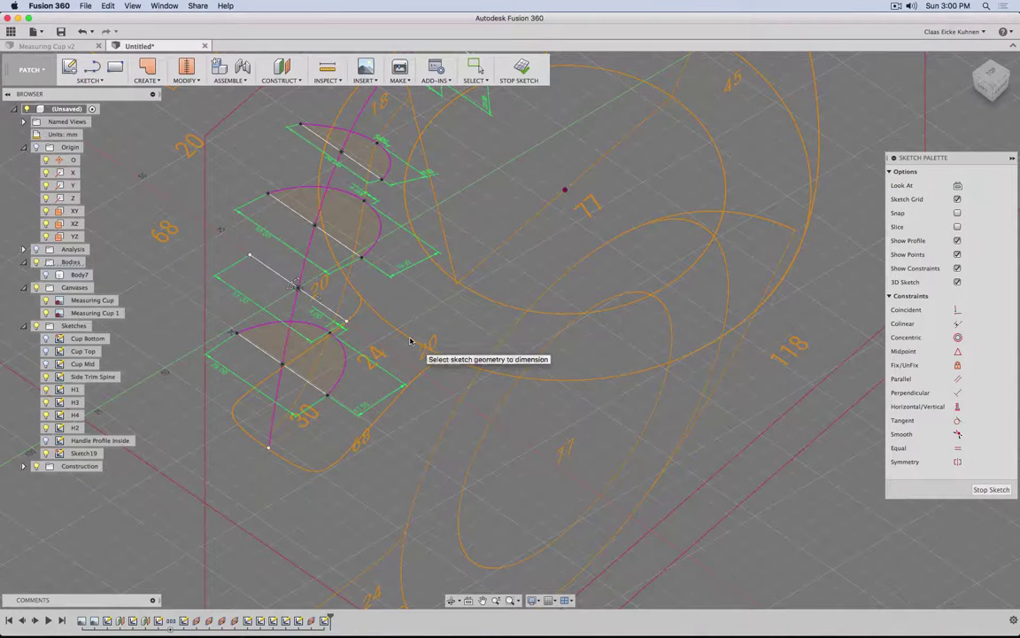
- Draw a spline from one end of the cross line through the inner handle curve to the line's other end
{"action": "mouse_move", "coordinate": [410, 341]}
{"action": "middle_mouse_down", "text": "shift"}
{"action": "mouse_move", "coordinate": [353, 292]}
{"action": "mouse_move", "coordinate": [382, 257]}
{"action": "mouse_move", "coordinate": [414, 307]}
{"action": "middle_mouse_up", "text": "shift"}
{"action": "key", "text": "s"}
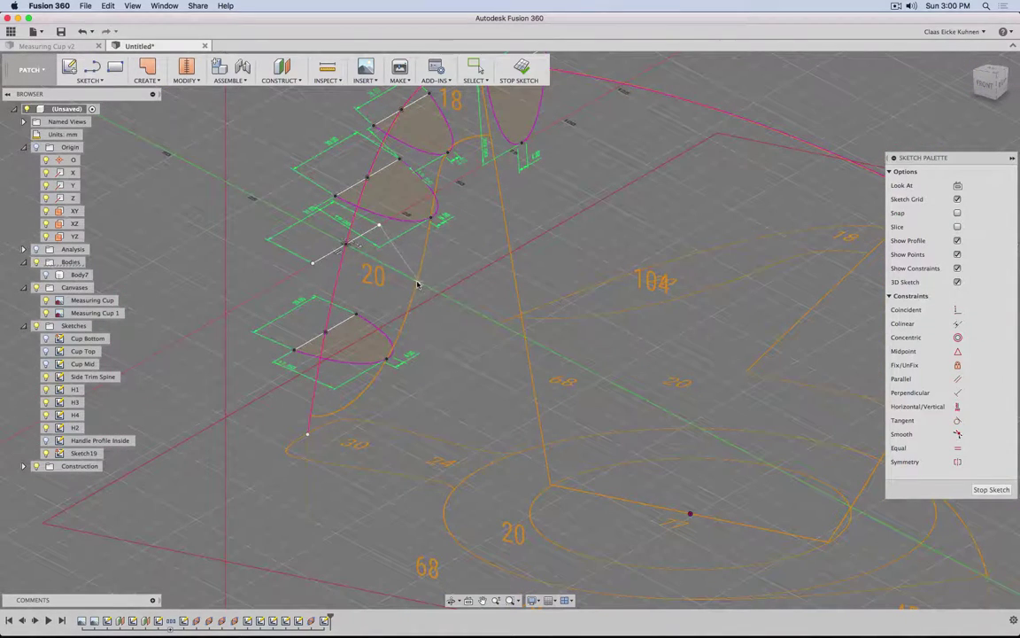
{"action": "left_click", "coordinate": [313, 263]}
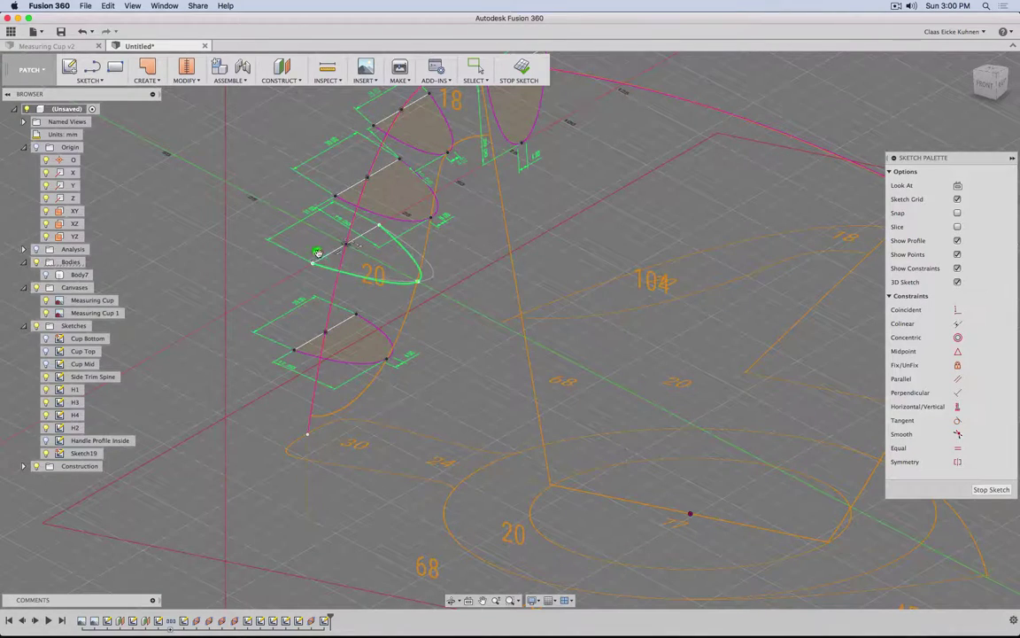
{"action": "left_click", "coordinate": [316, 252]}
- Dimension the new profile's depth between the cross line and the spline's apex
{"action": "scroll", "coordinate": [418, 284], "scroll_direction": "up", "scroll_amount": 2}
{"action": "left_click", "coordinate": [417, 282]}
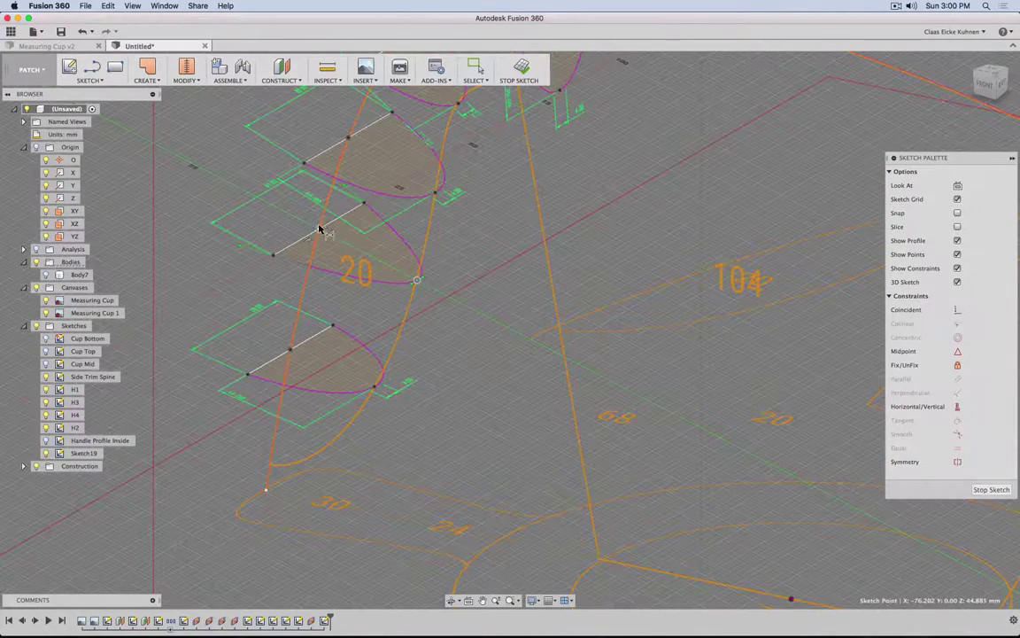
{"action": "left_click", "coordinate": [319, 228], "text": "shift"}
{"action": "left_click", "coordinate": [260, 290]}
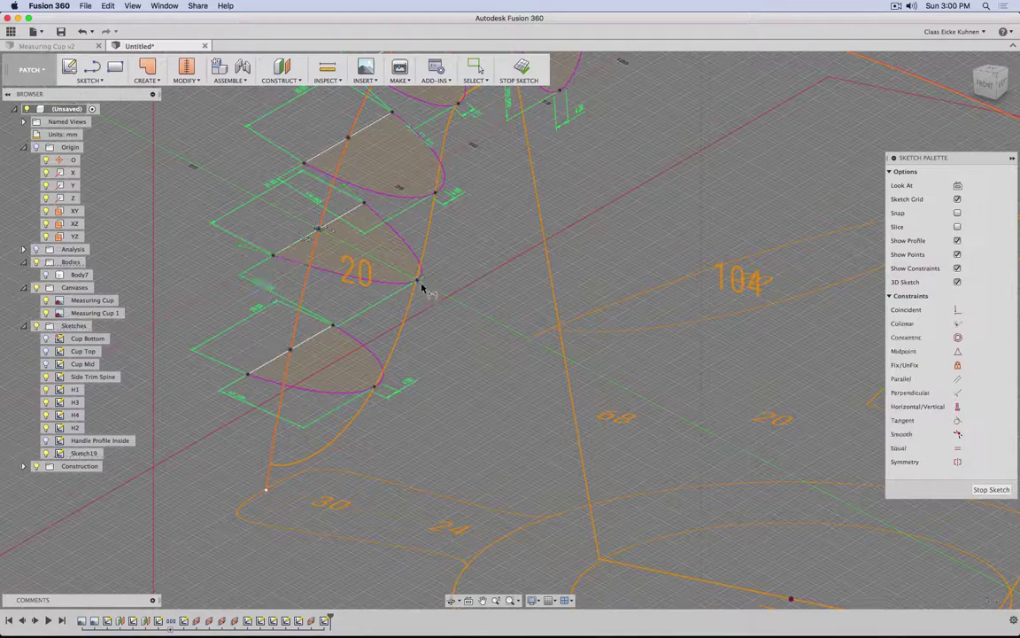
- Dimension the spline's tangent handle at the apex to 6 mm and finish the sketch
{"action": "left_click", "coordinate": [425, 282]}
{"action": "left_click", "coordinate": [442, 292]}
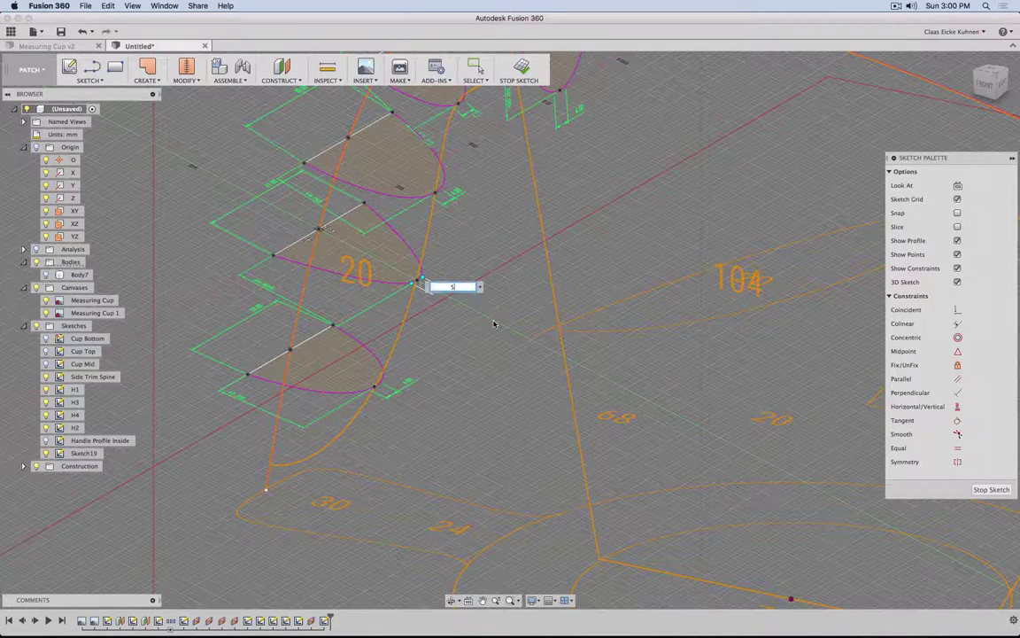
{"action": "key", "text": "Return"}
{"action": "middle_click_drag", "start_coordinate": [494, 323], "coordinate": [485, 292], "text": "shift"}
{"action": "double_click", "coordinate": [504, 280]}
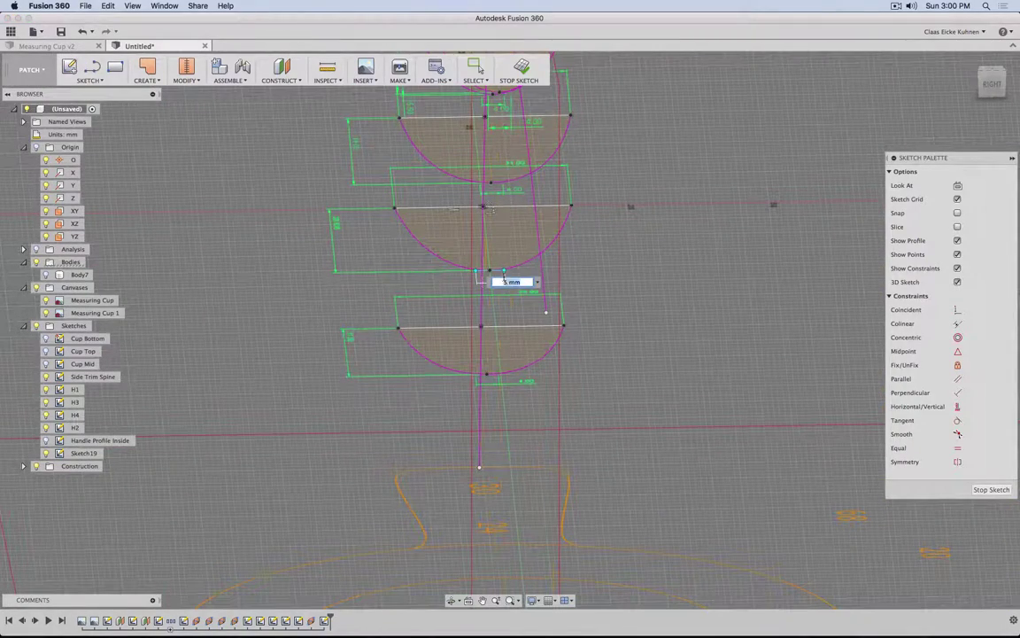
{"action": "key", "text": "Return"}
{"action": "double_click", "coordinate": [507, 282]}
{"action": "type", "text": "6"}
{"action": "key", "text": "Return"}
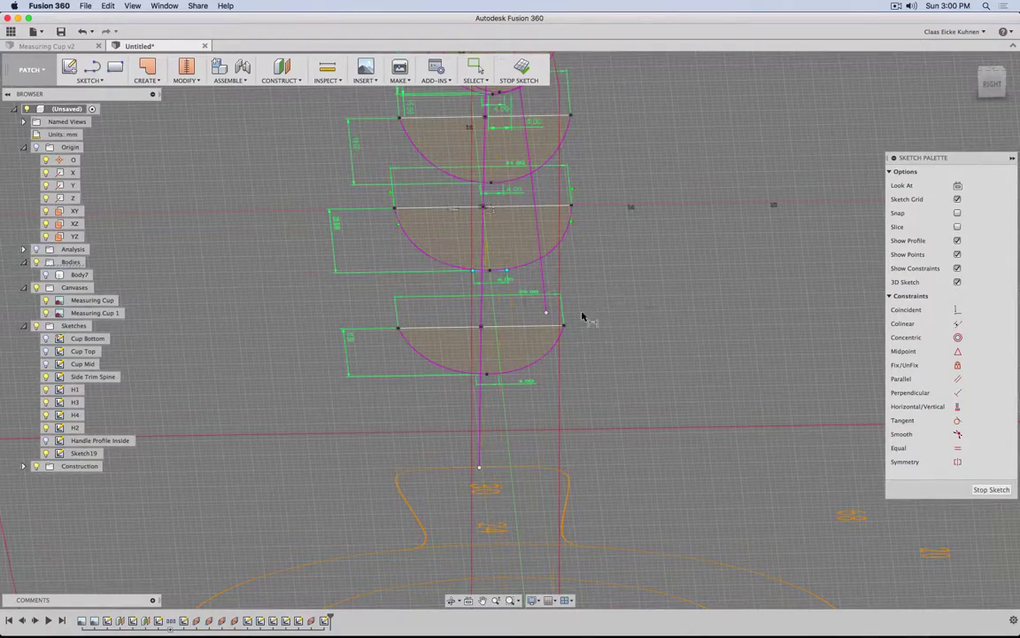
{"action": "mouse_move", "coordinate": [323, 341]}
{"action": "middle_mouse_down", "text": "shift"}
{"action": "mouse_move", "coordinate": [455, 331]}
{"action": "mouse_move", "coordinate": [505, 262]}
{"action": "mouse_move", "coordinate": [505, 368]}
{"action": "middle_mouse_up", "text": "shift"}
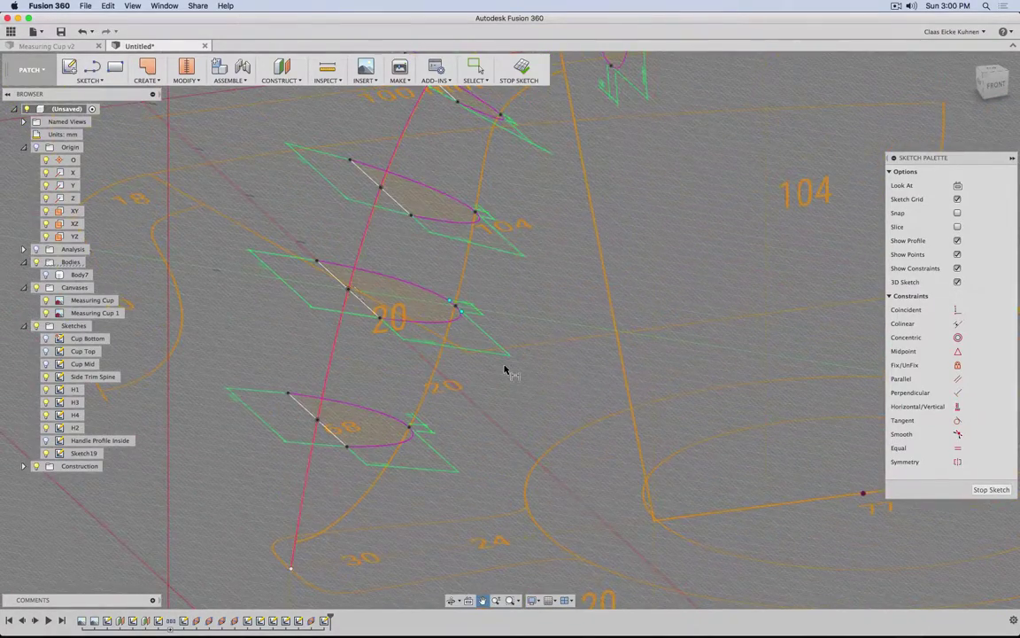
{"action": "left_click", "coordinate": [529, 76]}
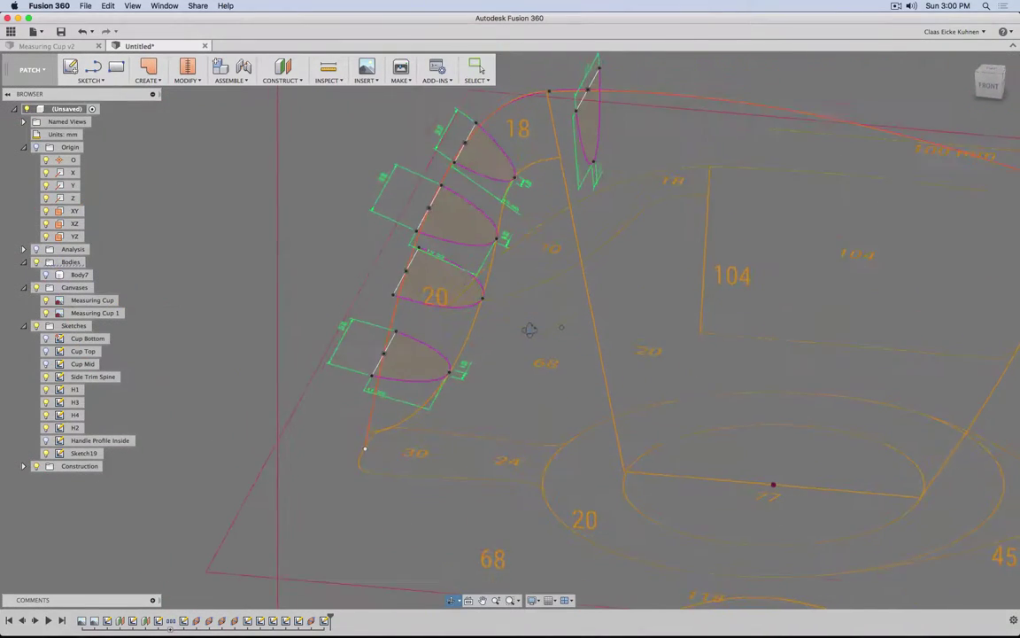
- Start a loft through the first four handle profiles, beginning with the upright one at the handle's upper end
{"action": "left_click", "coordinate": [142, 78]}
{"action": "left_click", "coordinate": [151, 124]}
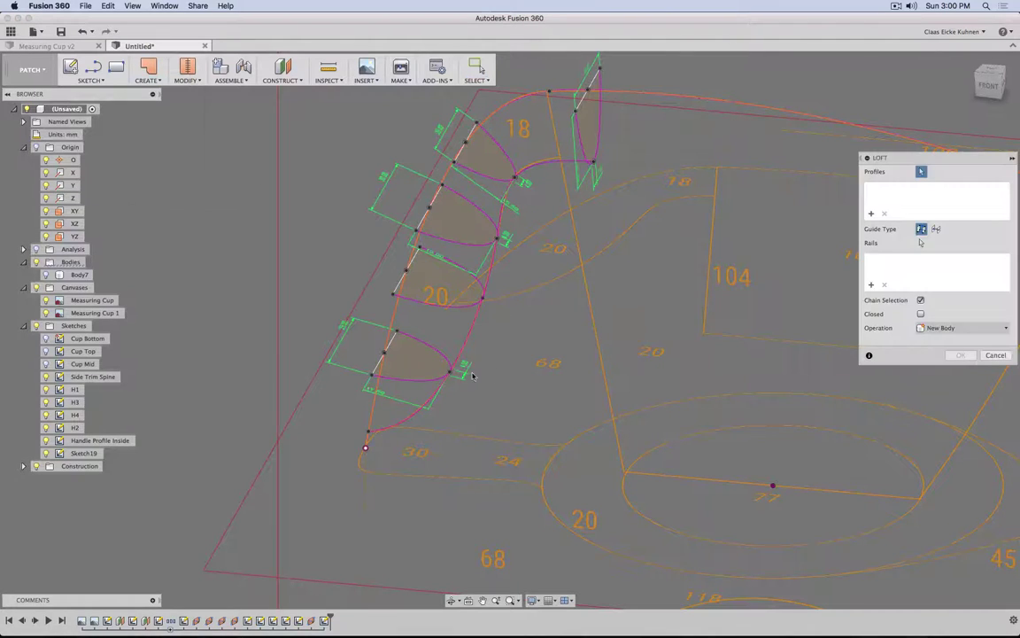
{"action": "left_click", "coordinate": [587, 115]}
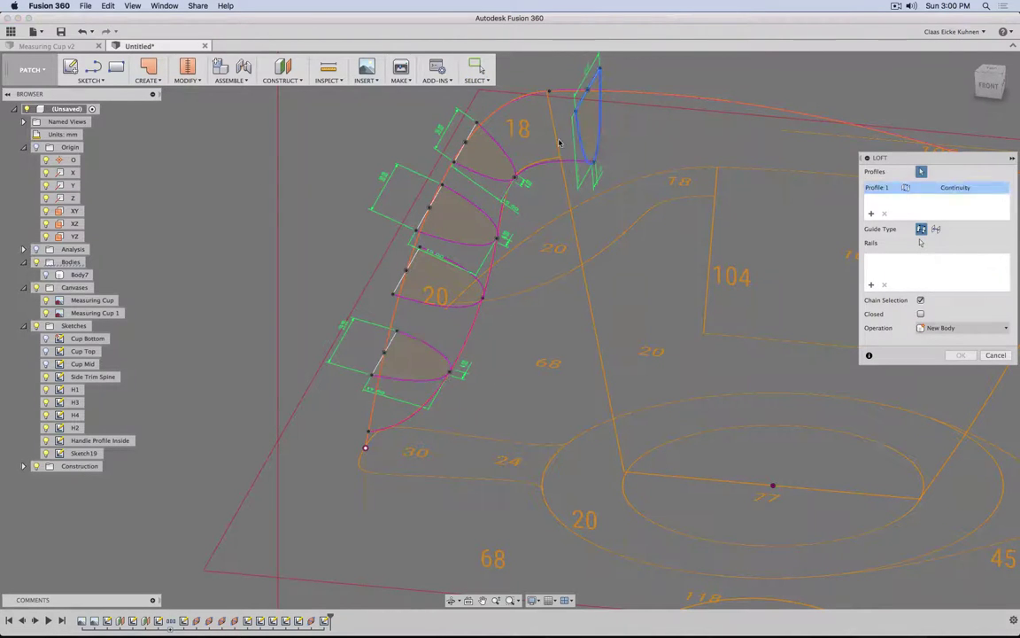
{"action": "left_click", "coordinate": [483, 149]}
{"action": "left_click", "coordinate": [456, 209]}
{"action": "left_click", "coordinate": [434, 281]}
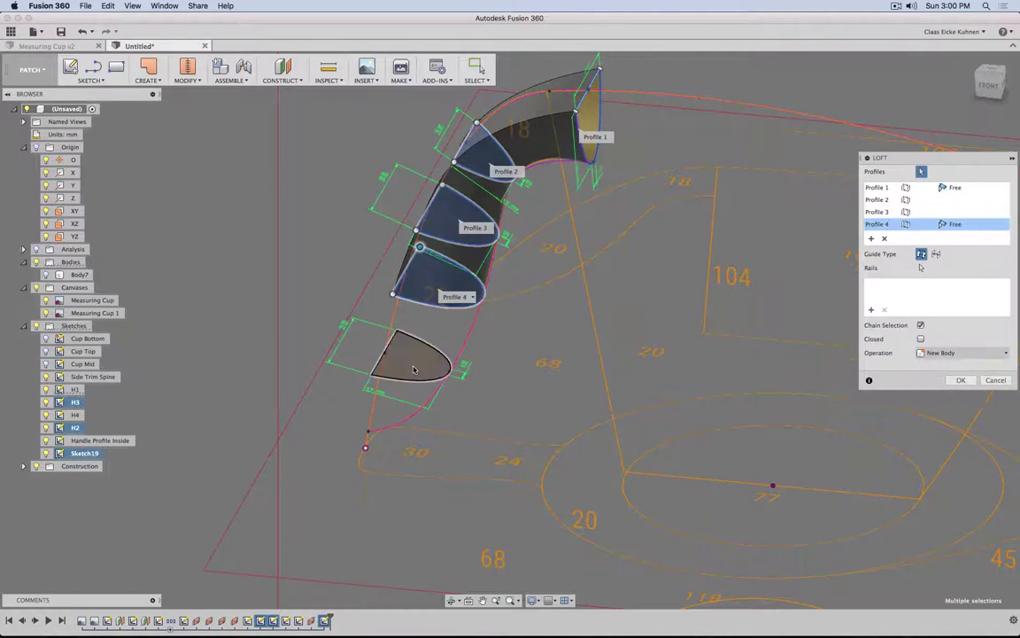
- Assign the outer spine curve as the loft's rail and add the lowest handle section as the fifth profile
{"action": "left_click", "coordinate": [921, 267]}
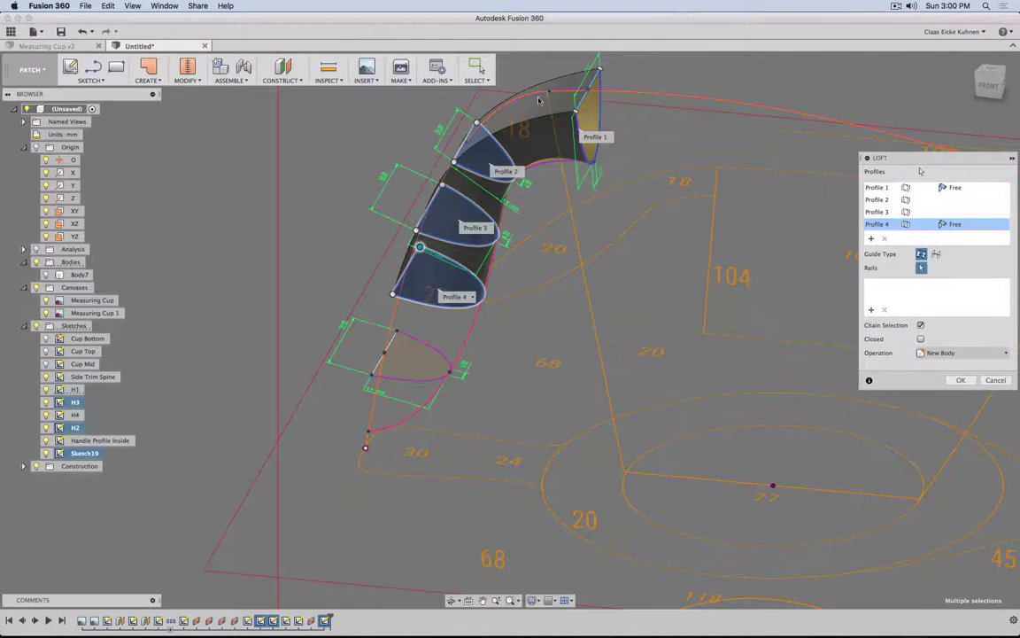
{"action": "left_click", "coordinate": [670, 96]}
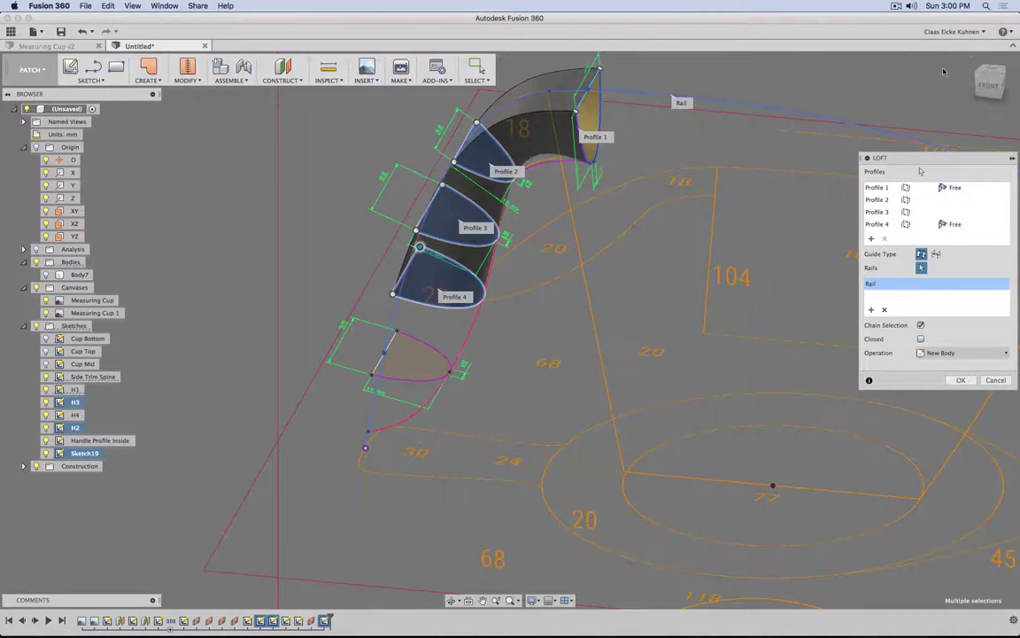
{"action": "scroll", "coordinate": [564, 377], "scroll_direction": "up", "scroll_amount": 5}
{"action": "middle_click_drag", "start_coordinate": [564, 376], "coordinate": [713, 81]}
{"action": "middle_click_drag", "start_coordinate": [614, 212], "coordinate": [503, 240], "text": "shift"}
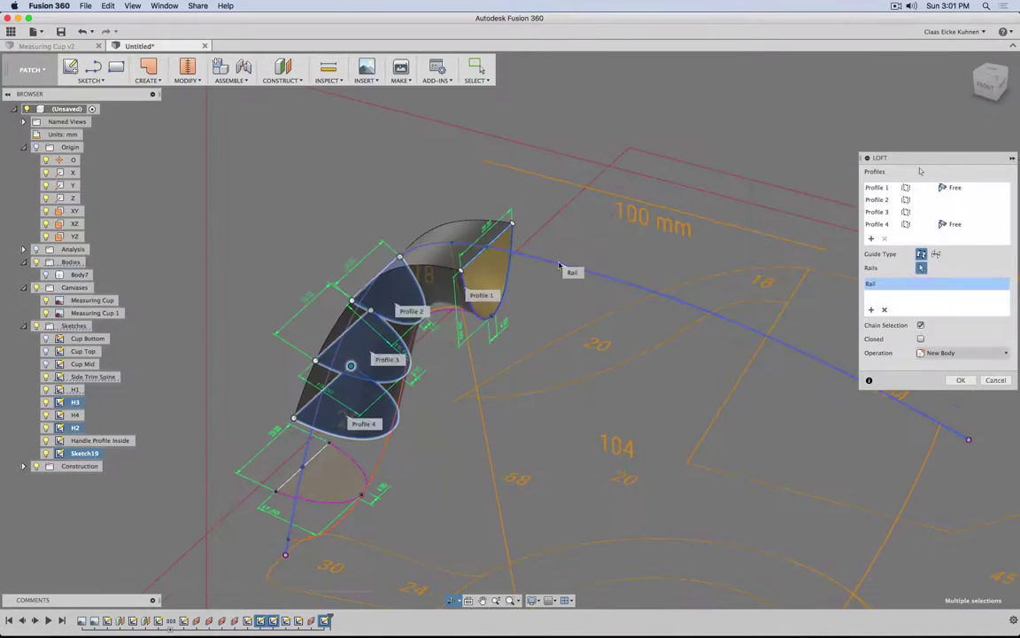
{"action": "left_click", "coordinate": [871, 239]}
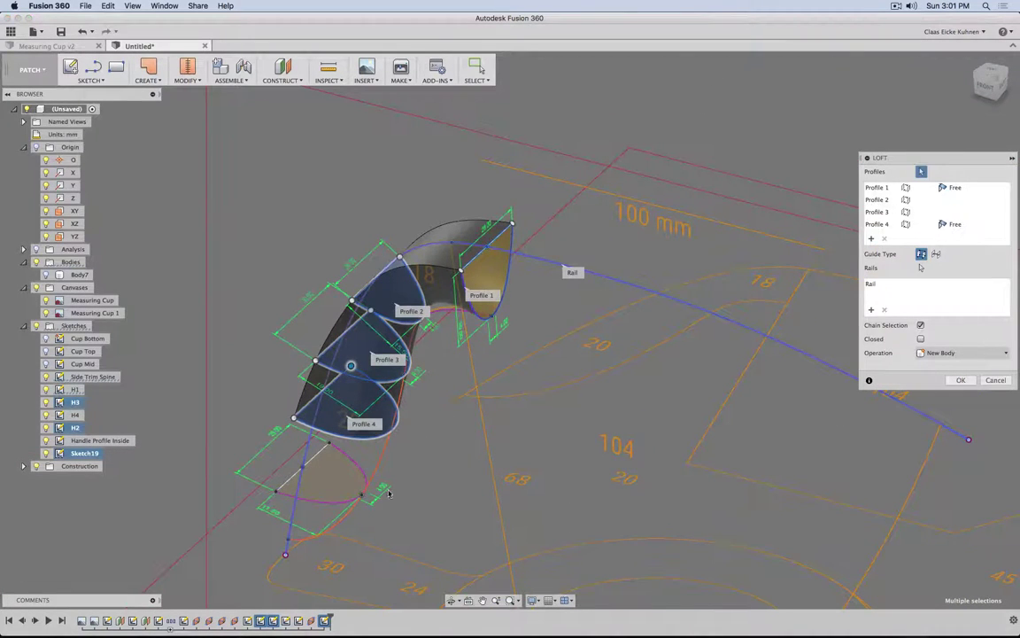
{"action": "left_click", "coordinate": [332, 473]}
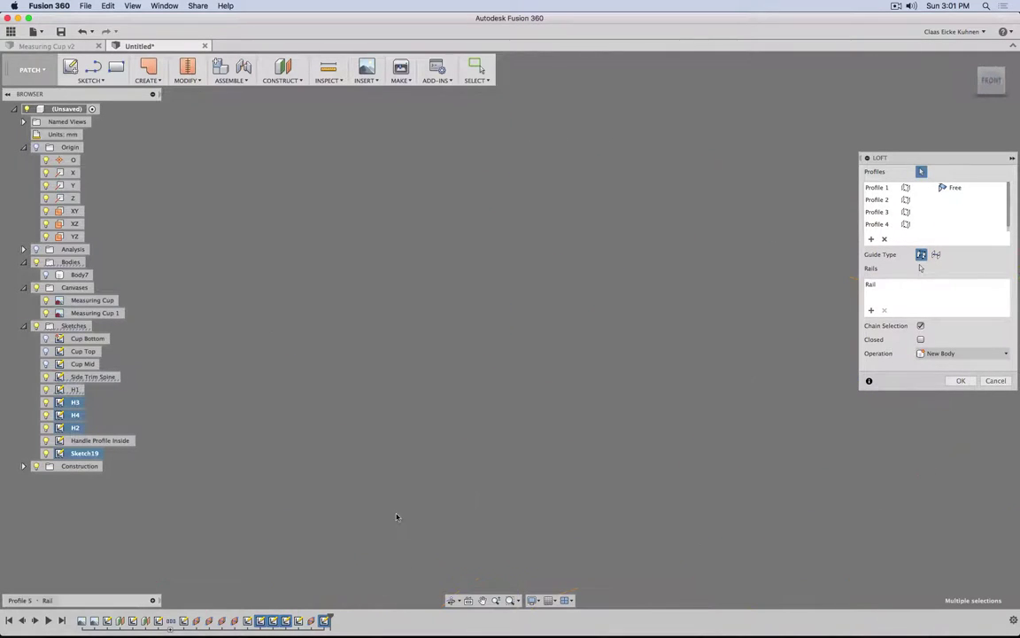
- Try to add the inner handle curve as a second rail of the loft
{"action": "middle_click_drag", "start_coordinate": [396, 517], "coordinate": [719, 63]}
{"action": "middle_click_drag", "start_coordinate": [412, 410], "coordinate": [649, 87]}
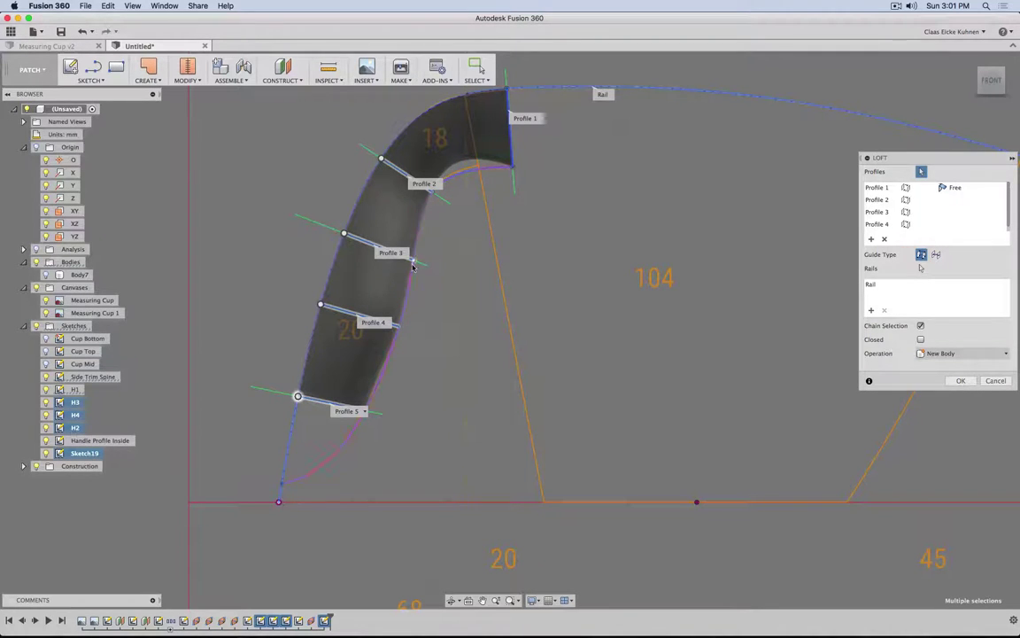
{"action": "scroll", "coordinate": [396, 362], "scroll_direction": "up", "scroll_amount": 10}
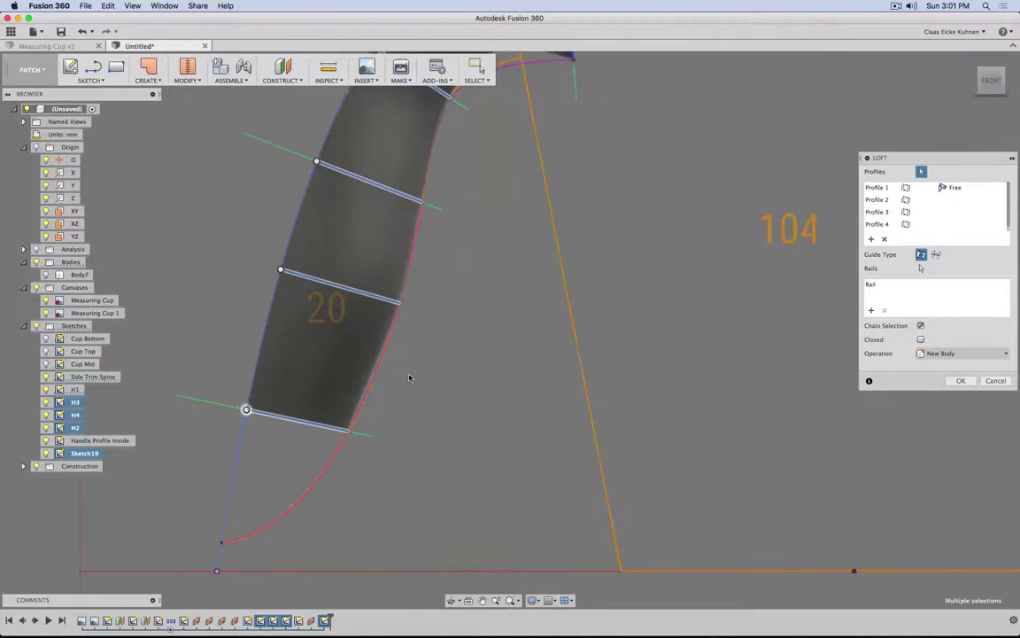
{"action": "scroll", "coordinate": [359, 377], "scroll_direction": "down", "scroll_amount": 10}
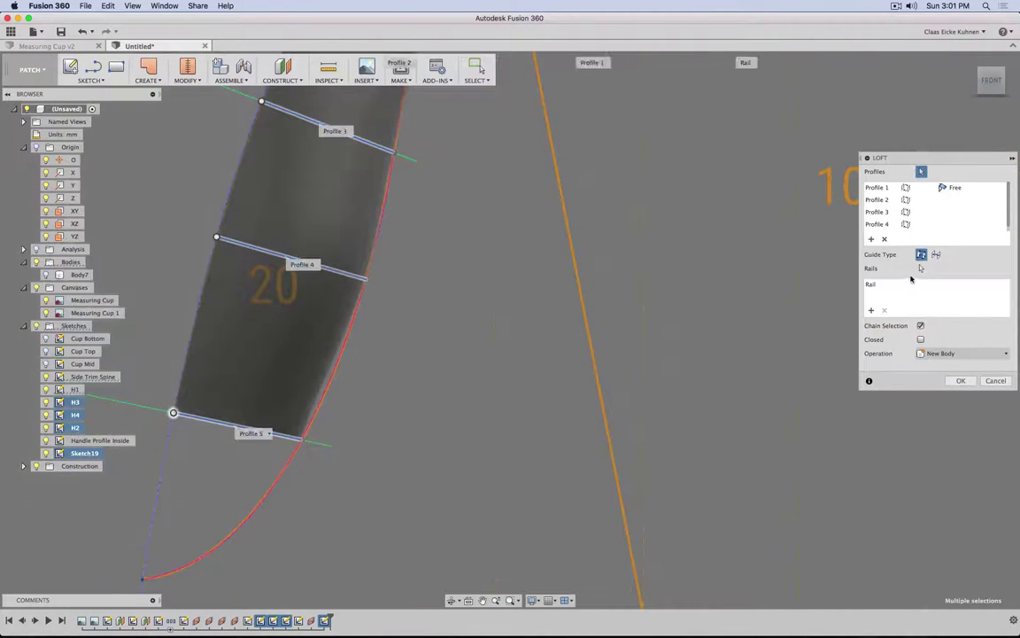
{"action": "left_click", "coordinate": [870, 310]}
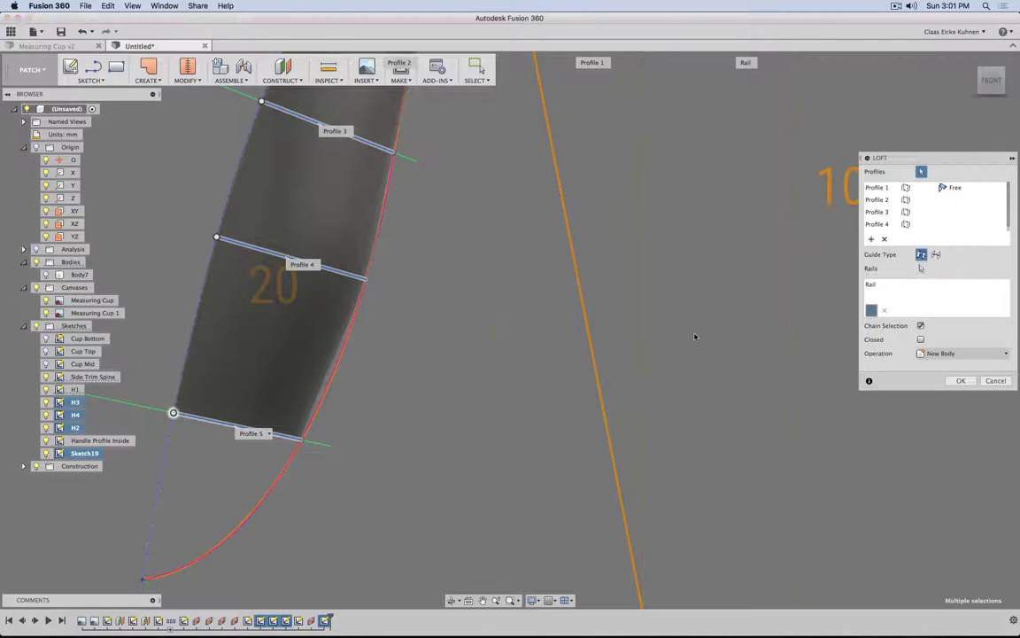
{"action": "left_click", "coordinate": [339, 358]}
{"action": "scroll", "coordinate": [420, 450], "scroll_direction": "down", "scroll_amount": 3}
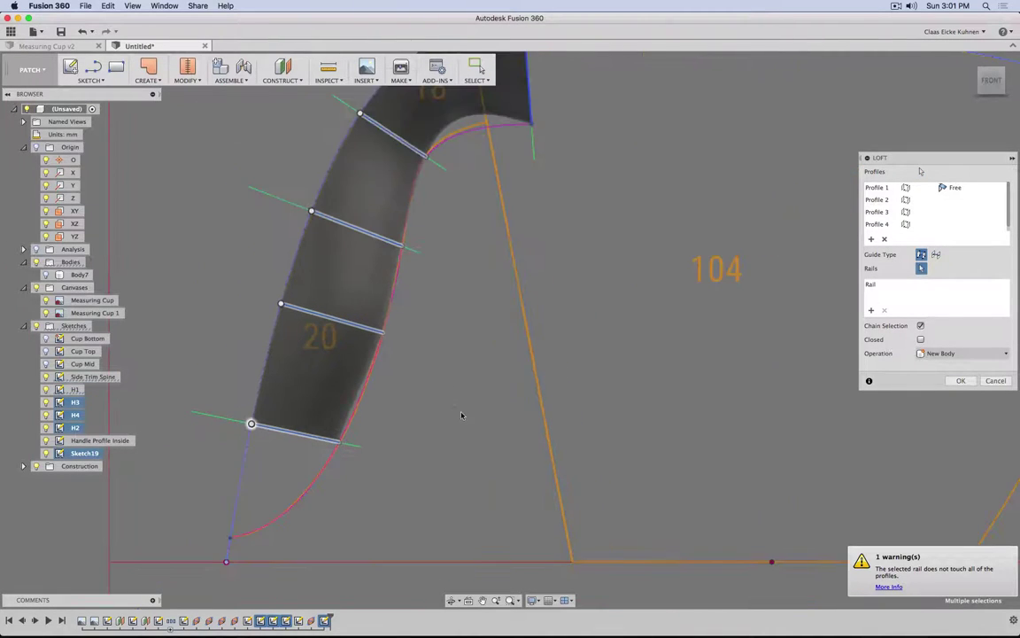
{"action": "middle_click_drag", "start_coordinate": [463, 414], "coordinate": [474, 410], "text": "shift"}
{"action": "left_click", "coordinate": [871, 310]}
{"action": "left_click", "coordinate": [872, 311]}
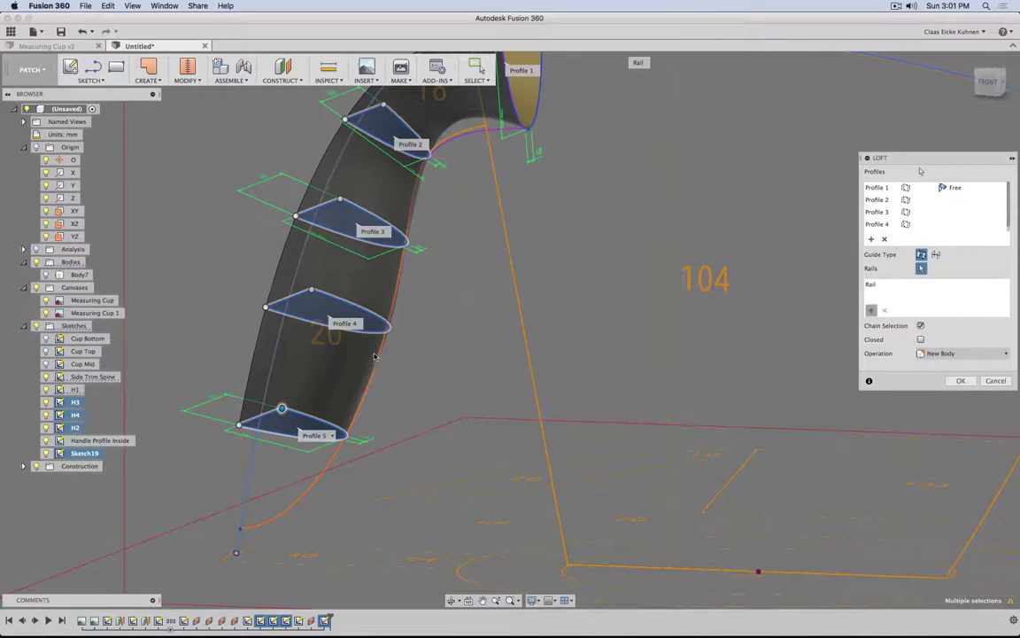
{"action": "left_click", "coordinate": [380, 361]}
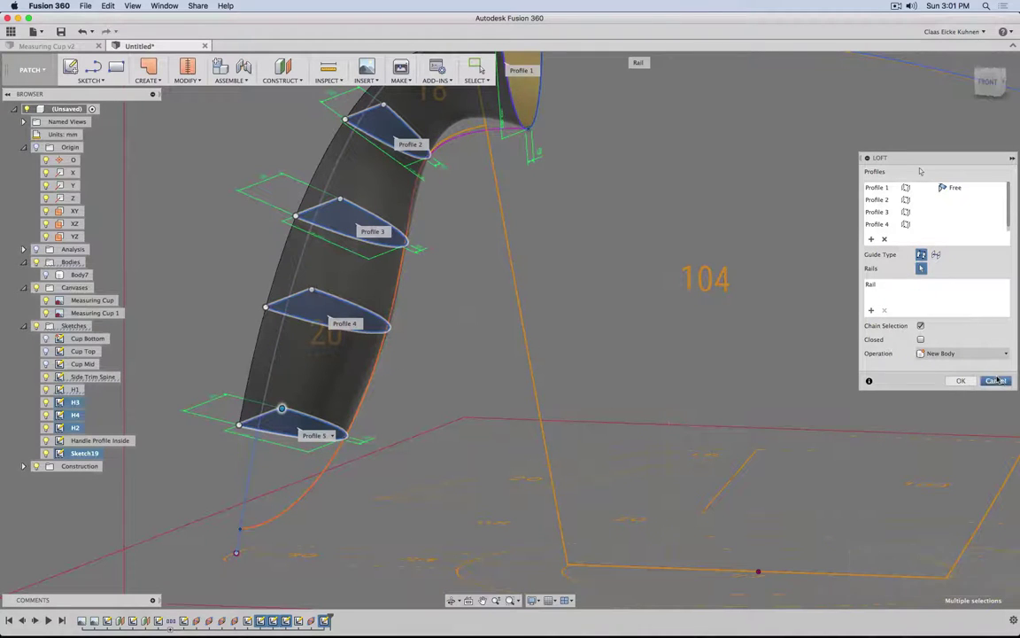
{"action": "left_click", "coordinate": [996, 381]}
{"action": "key", "text": "Escape"}
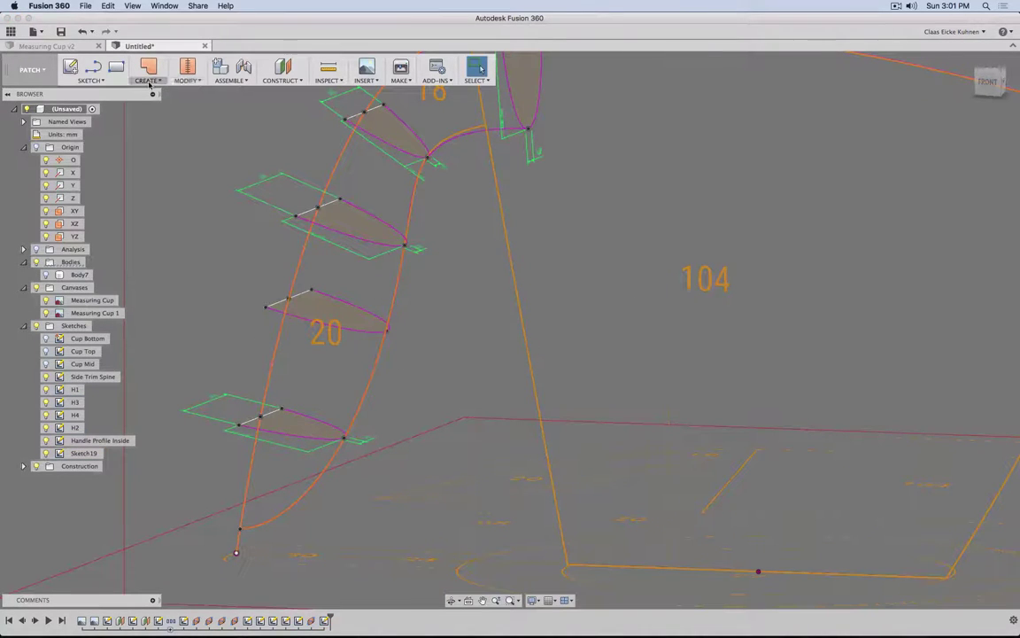
{"action": "left_click", "coordinate": [148, 80]}
{"action": "left_click", "coordinate": [159, 125]}
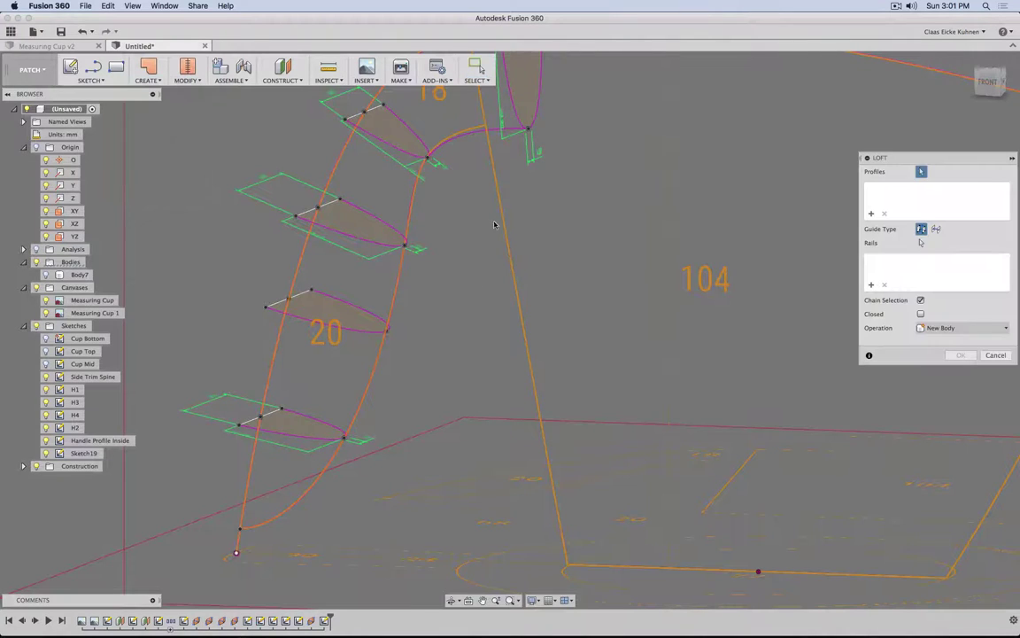
{"action": "middle_click_drag", "start_coordinate": [486, 250], "coordinate": [467, 308]}
{"action": "left_click", "coordinate": [488, 144]}
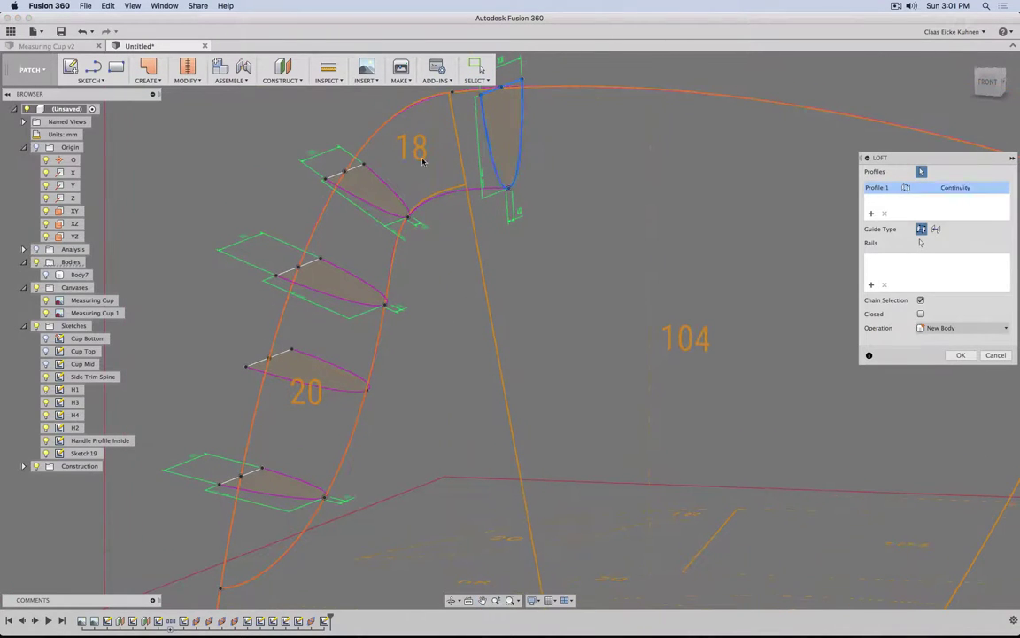
{"action": "left_click", "coordinate": [358, 200]}
{"action": "left_click", "coordinate": [312, 268]}
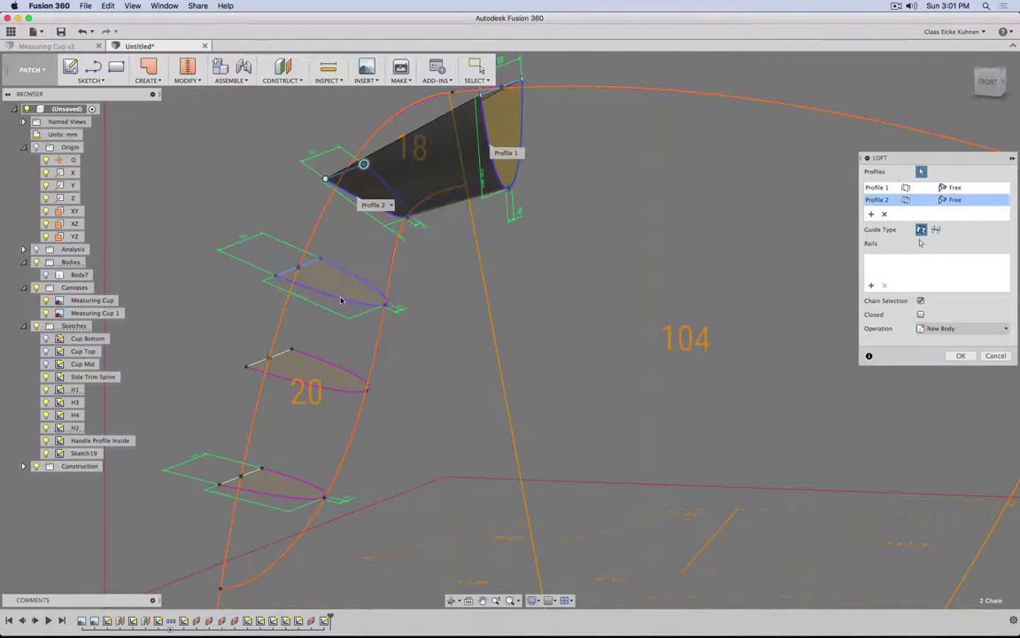
{"action": "left_click", "coordinate": [294, 383]}
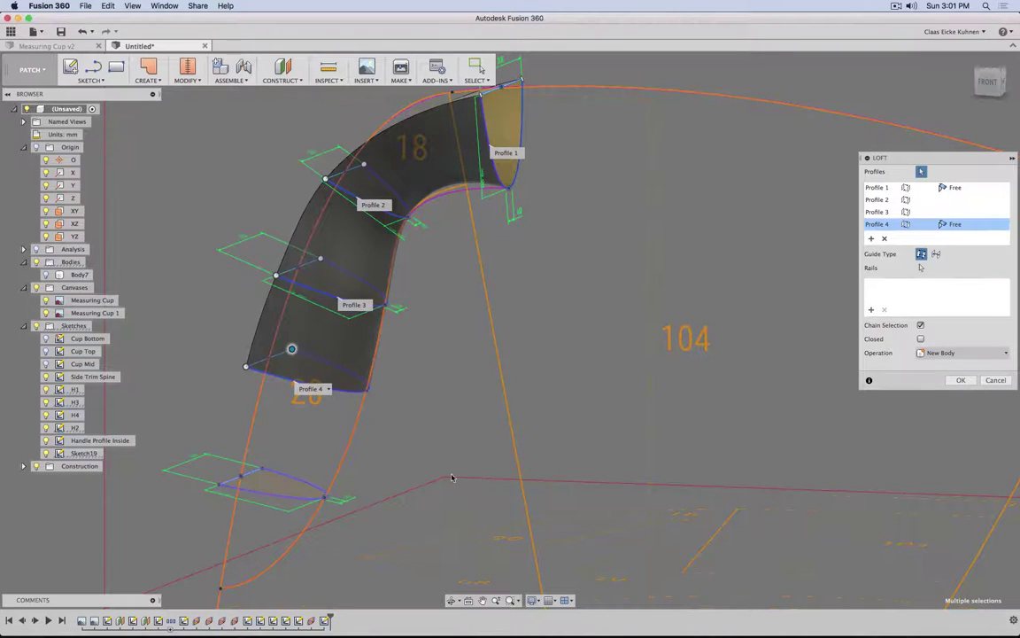
{"action": "left_click", "coordinate": [265, 487]}
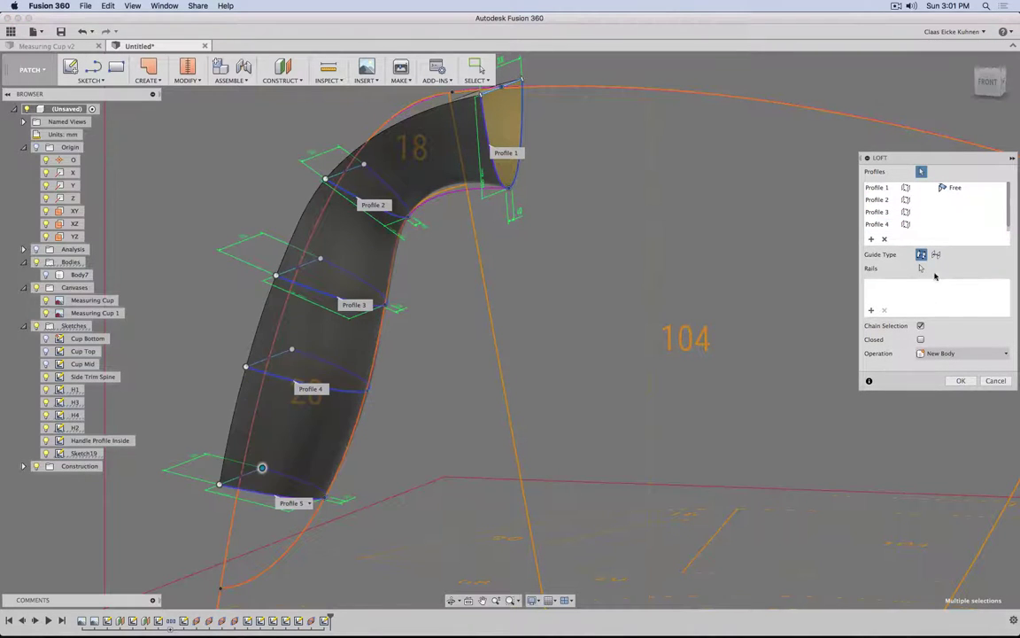
{"action": "left_click", "coordinate": [870, 310]}
{"action": "left_click", "coordinate": [995, 380]}
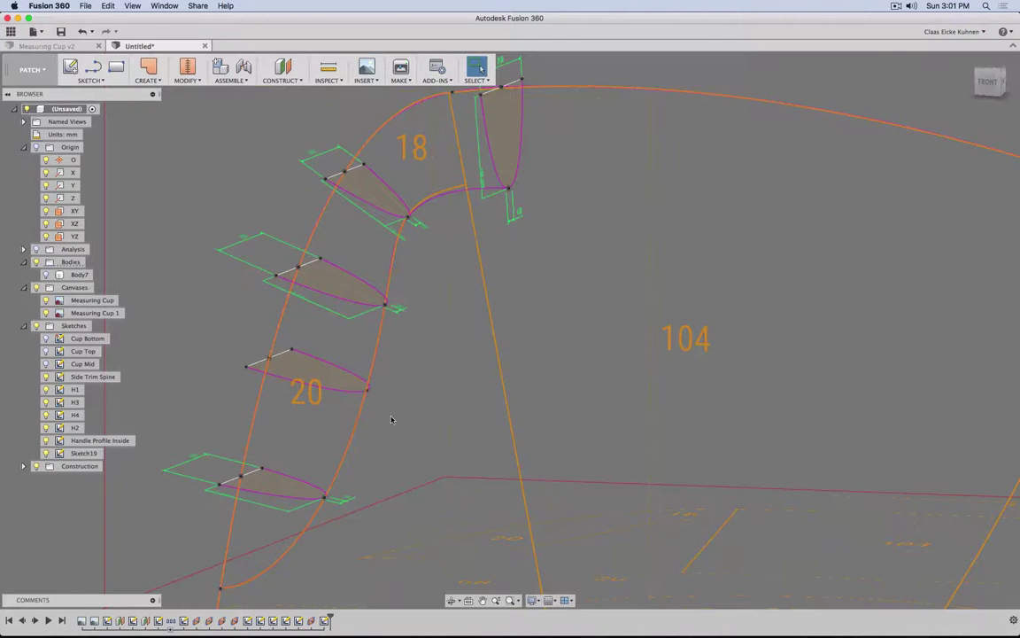
- Delete the Handle Profile Inside sketch
{"action": "mouse_move", "coordinate": [391, 419]}
{"action": "middle_mouse_down", "text": "shift"}
{"action": "mouse_move", "coordinate": [417, 419]}
{"action": "mouse_move", "coordinate": [403, 389]}
{"action": "middle_mouse_up", "text": "shift"}
{"action": "left_click", "coordinate": [298, 619]}
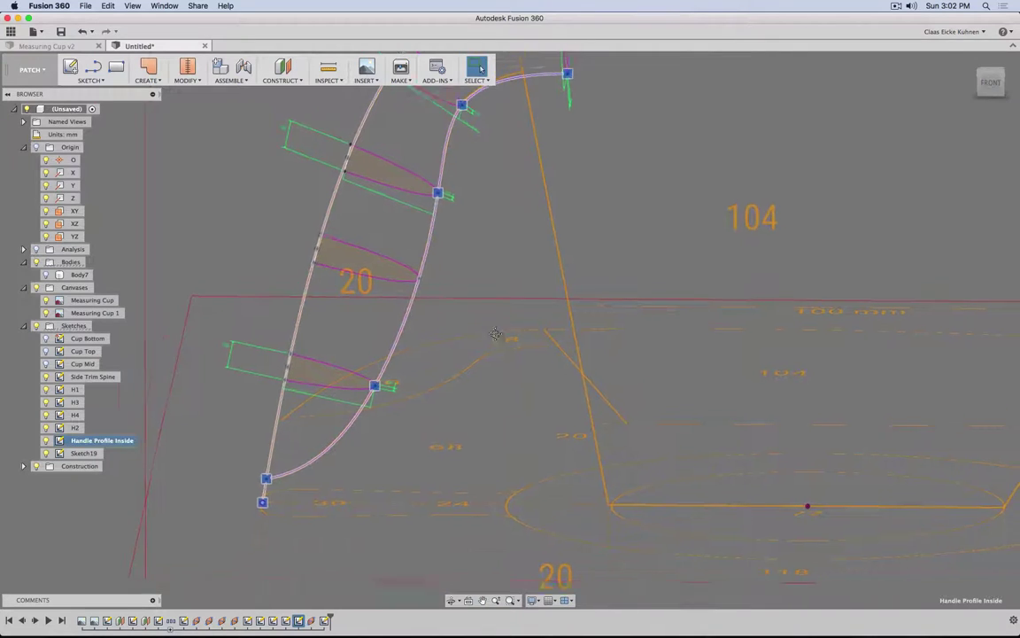
{"action": "middle_click_drag", "start_coordinate": [496, 333], "coordinate": [471, 366], "text": "shift"}
{"action": "key", "text": "Delete"}
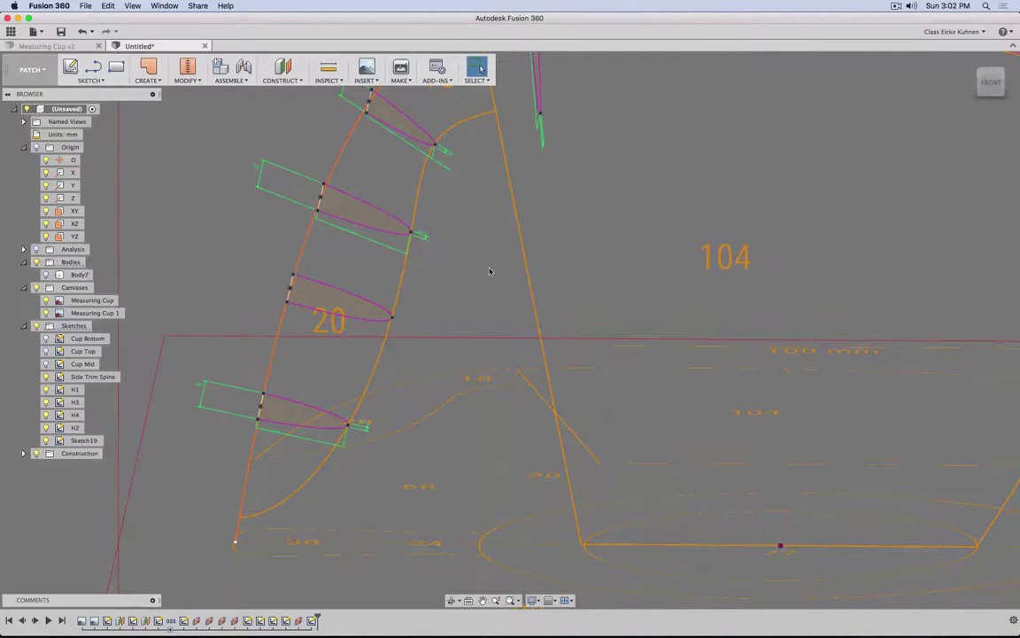
{"action": "mouse_move", "coordinate": [488, 271]}
{"action": "middle_mouse_down", "text": "shift"}
{"action": "mouse_move", "coordinate": [471, 263]}
{"action": "mouse_move", "coordinate": [472, 299]}
{"action": "middle_mouse_up", "text": "shift"}
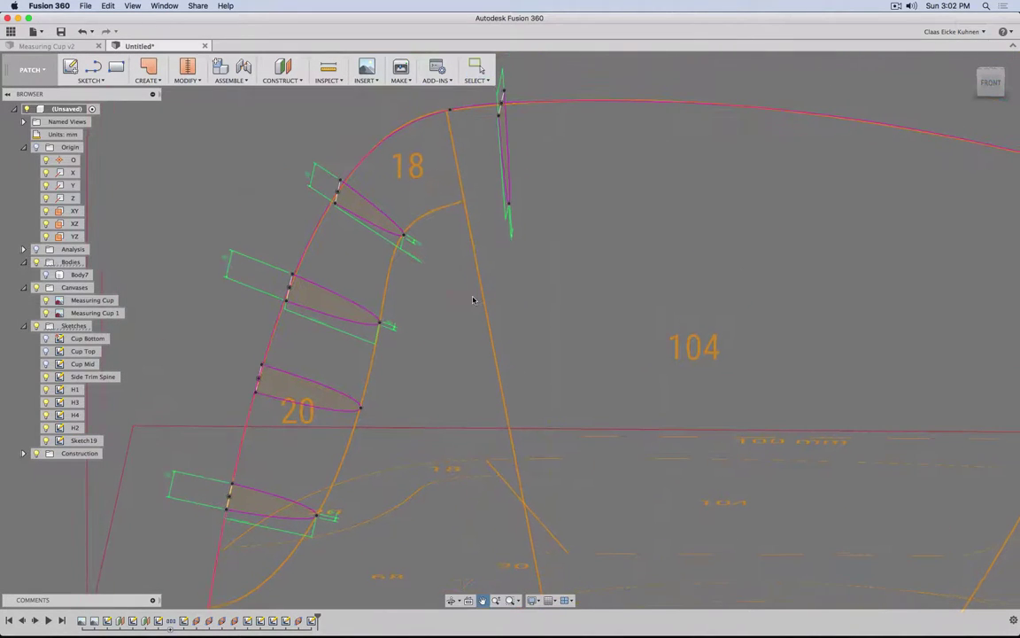
{"action": "key", "text": "Escape"}
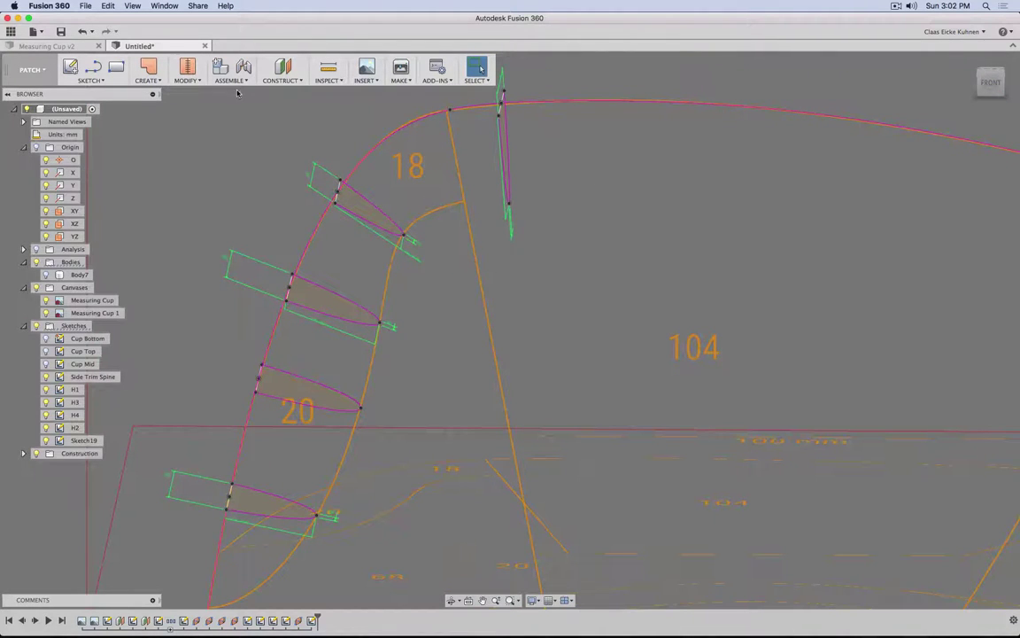
- Create a construction plane along the spine curve, at the bend between the two uppermost handle profiles
{"action": "left_click", "coordinate": [282, 70]}
{"action": "left_click", "coordinate": [339, 166]}
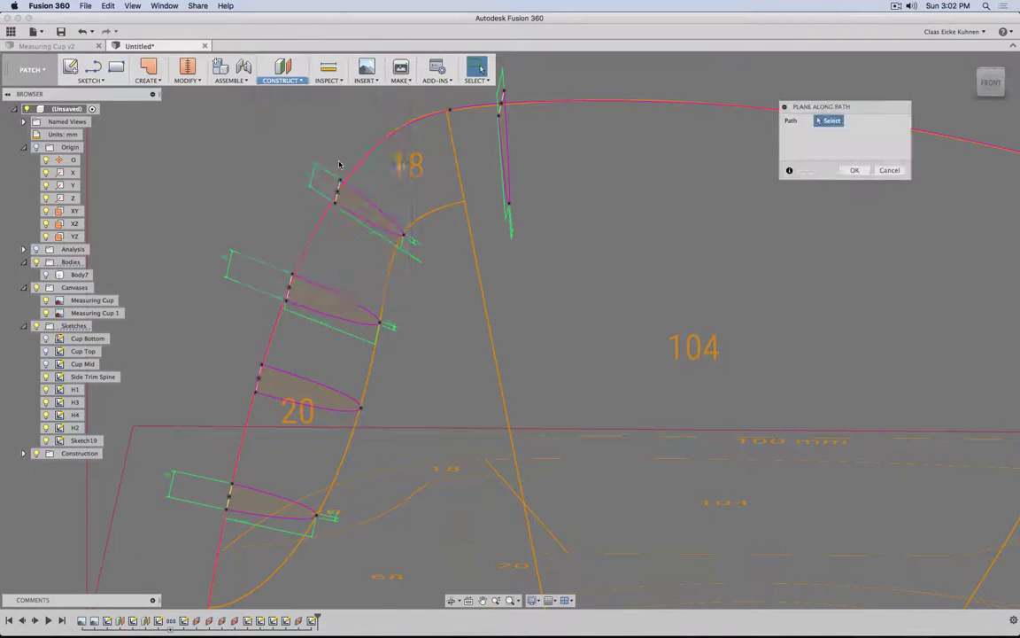
{"action": "left_click", "coordinate": [395, 131]}
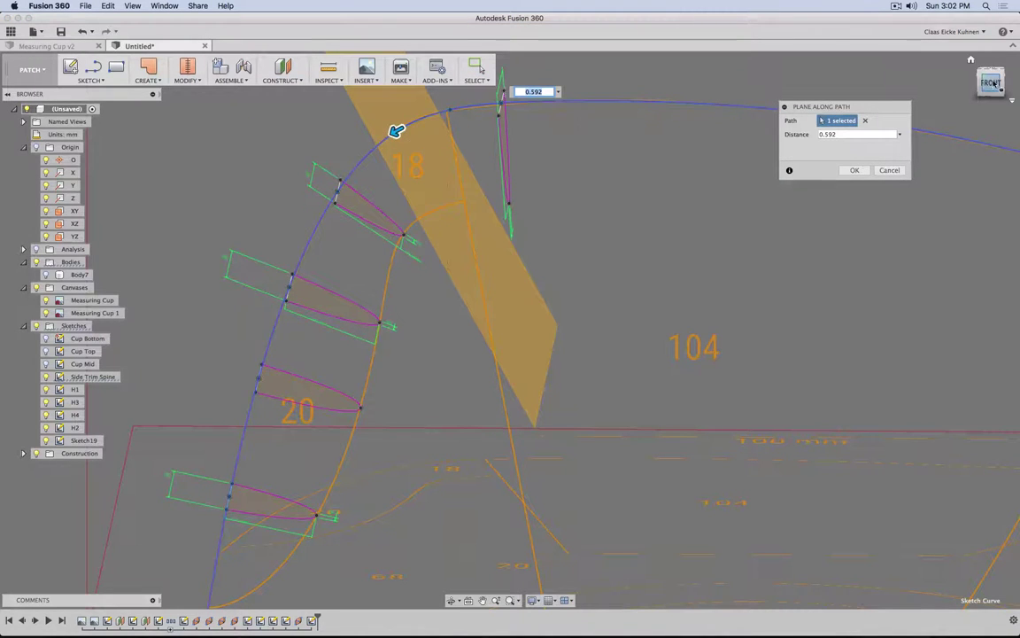
{"action": "middle_click_drag", "start_coordinate": [464, 131], "coordinate": [467, 273]}
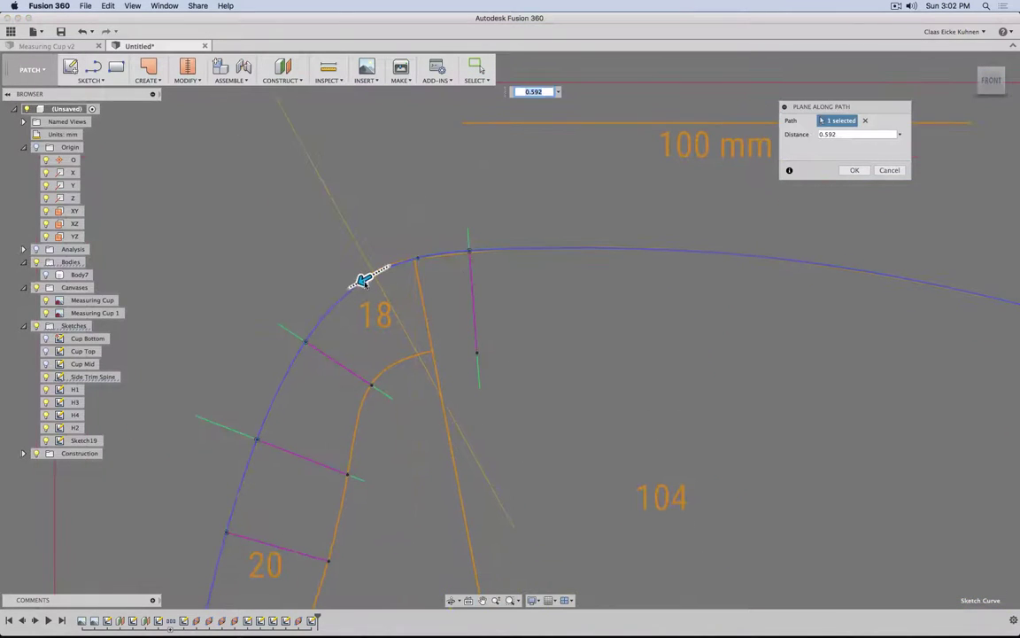
{"action": "left_click_drag", "start_coordinate": [362, 280], "coordinate": [357, 283]}
{"action": "left_click", "coordinate": [854, 170]}
- Start a sketch on the new plane and draw a straight crosswise line about 21 mm long just above the spine curve
{"action": "middle_click_drag", "start_coordinate": [512, 220], "coordinate": [488, 235], "text": "shift"}
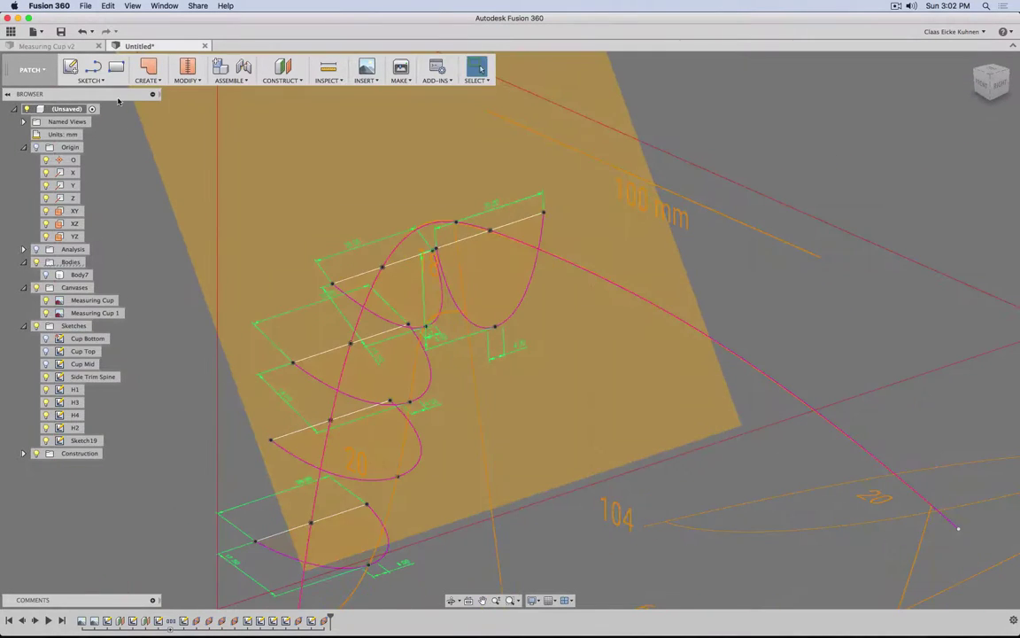
{"action": "left_click", "coordinate": [69, 67]}
{"action": "left_click", "coordinate": [393, 161]}
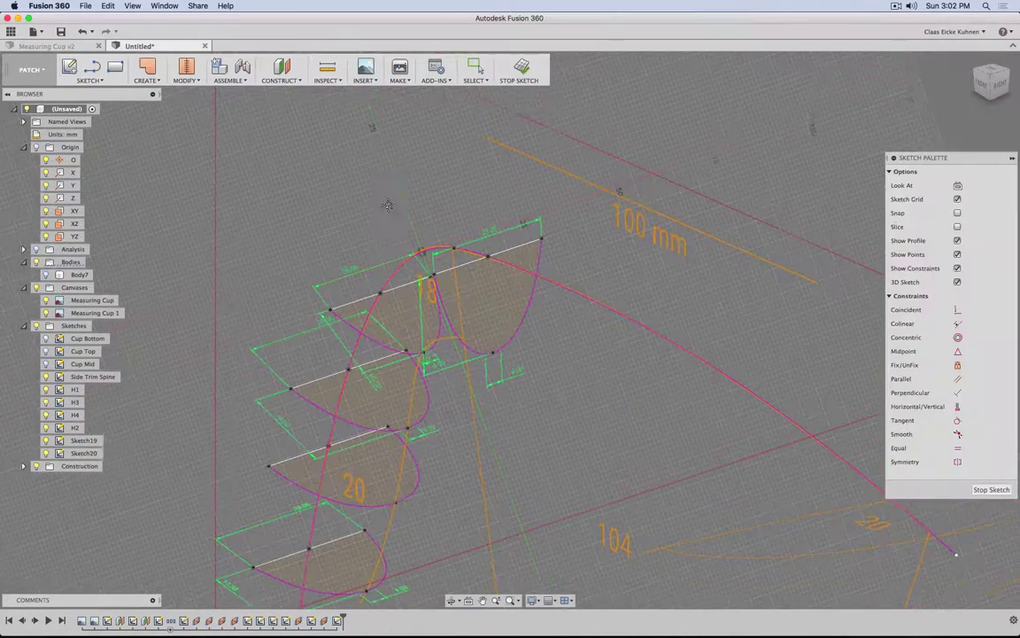
{"action": "key", "text": "l"}
{"action": "left_click", "coordinate": [353, 270]}
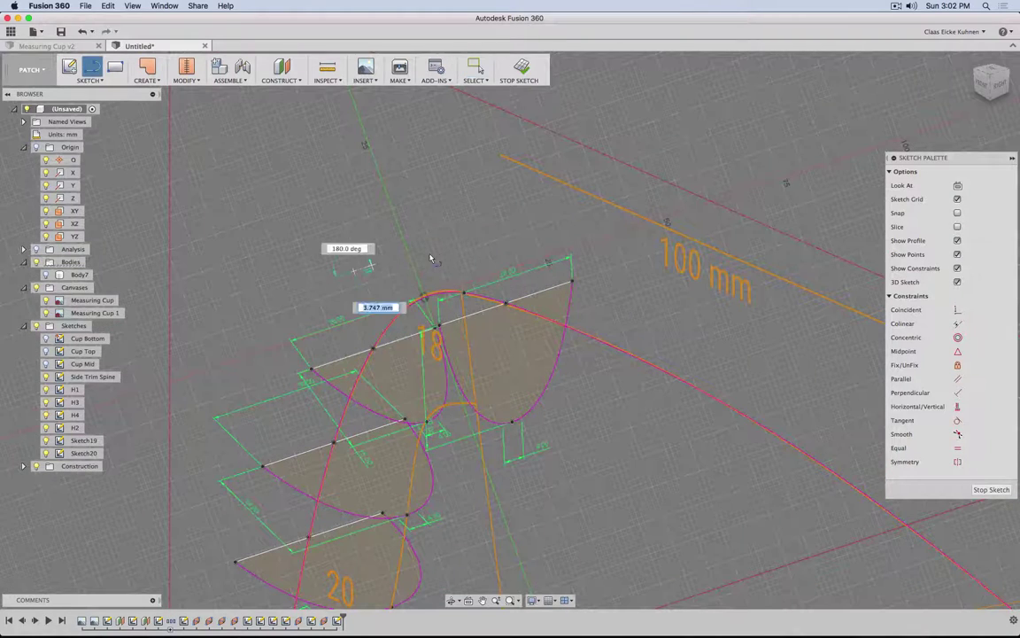
{"action": "key", "text": "Escape"}
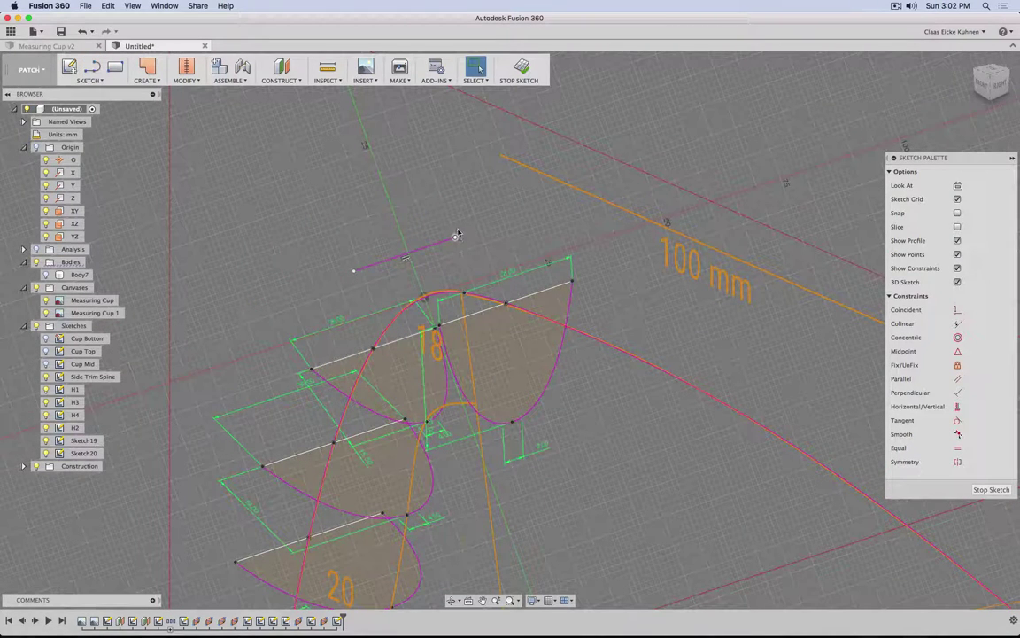
- Centre the new line on the spine curve by making its midpoint coincident with the curve's point on the plane
{"action": "key", "text": "s"}
{"action": "left_click", "coordinate": [514, 258]}
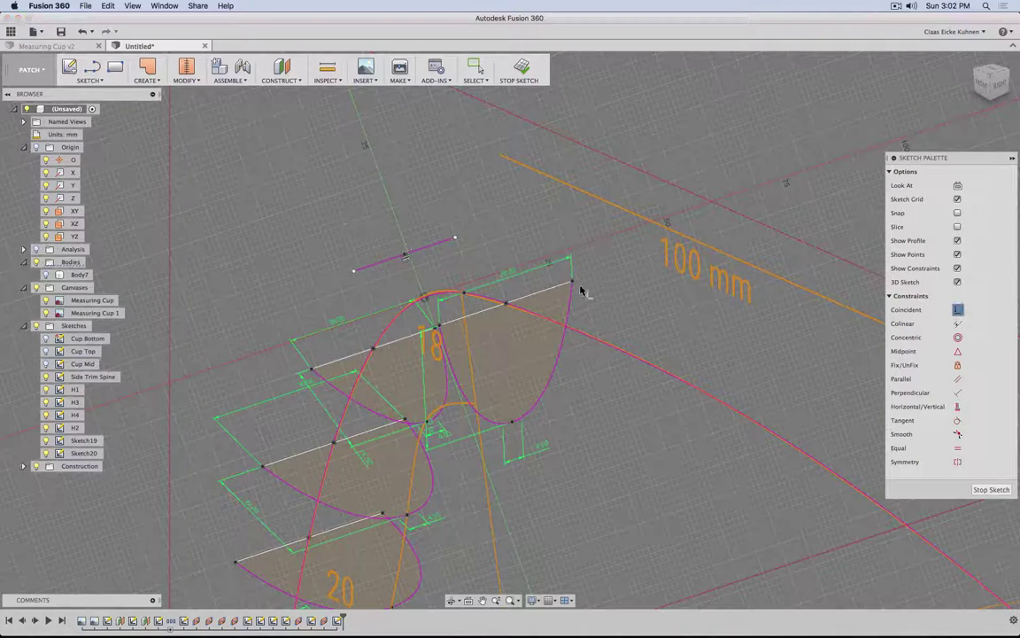
{"action": "left_click", "coordinate": [404, 257]}
{"action": "left_click", "coordinate": [427, 300]}
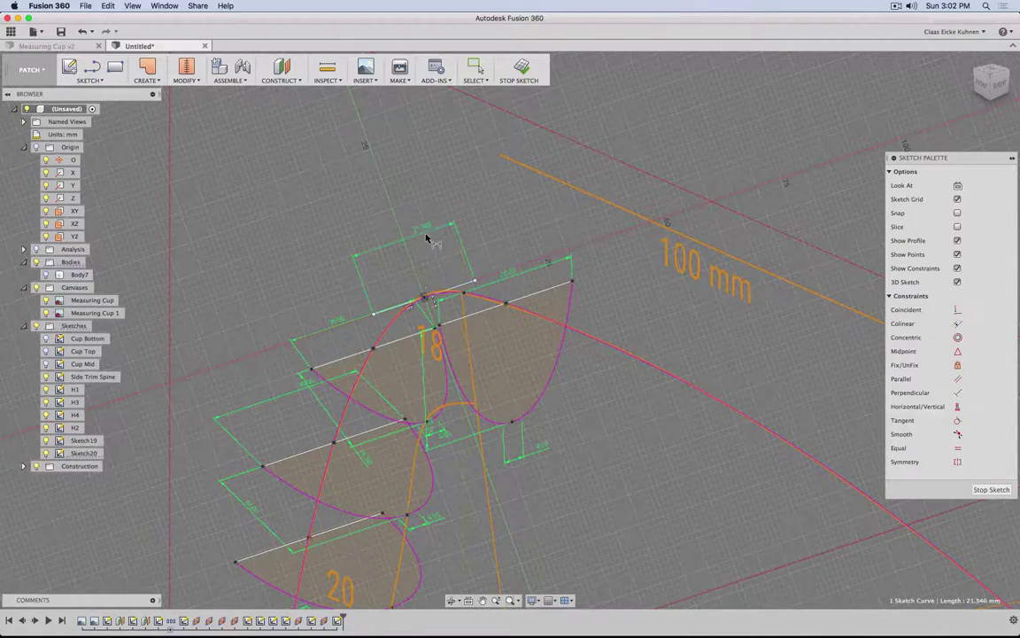
- Set the length of the new profile's straight line to 25 mm
{"action": "middle_click_drag", "start_coordinate": [496, 214], "coordinate": [483, 207], "text": "shift"}
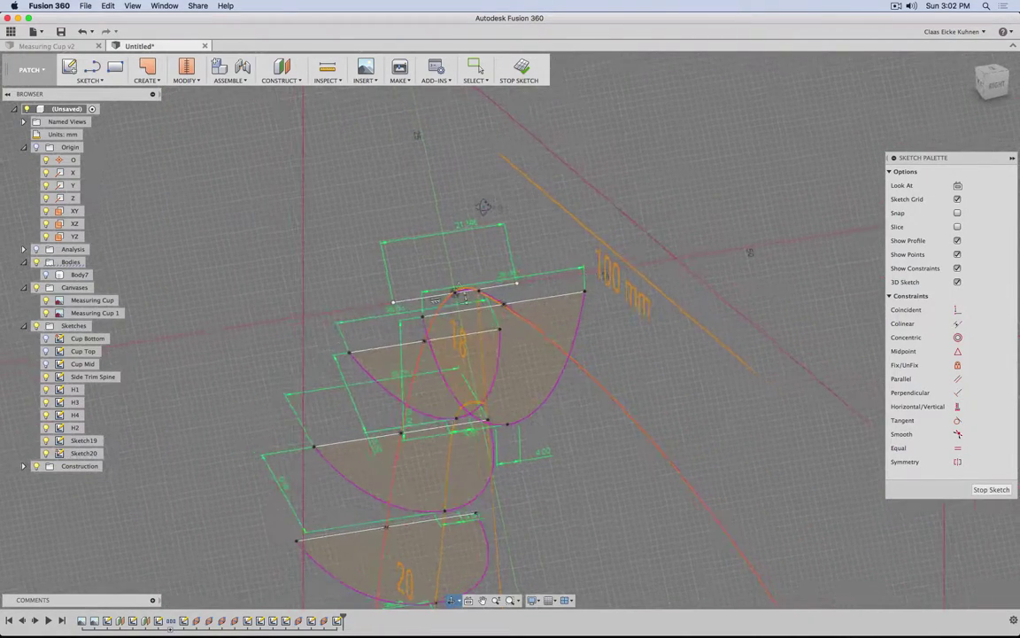
{"action": "left_click", "coordinate": [469, 229]}
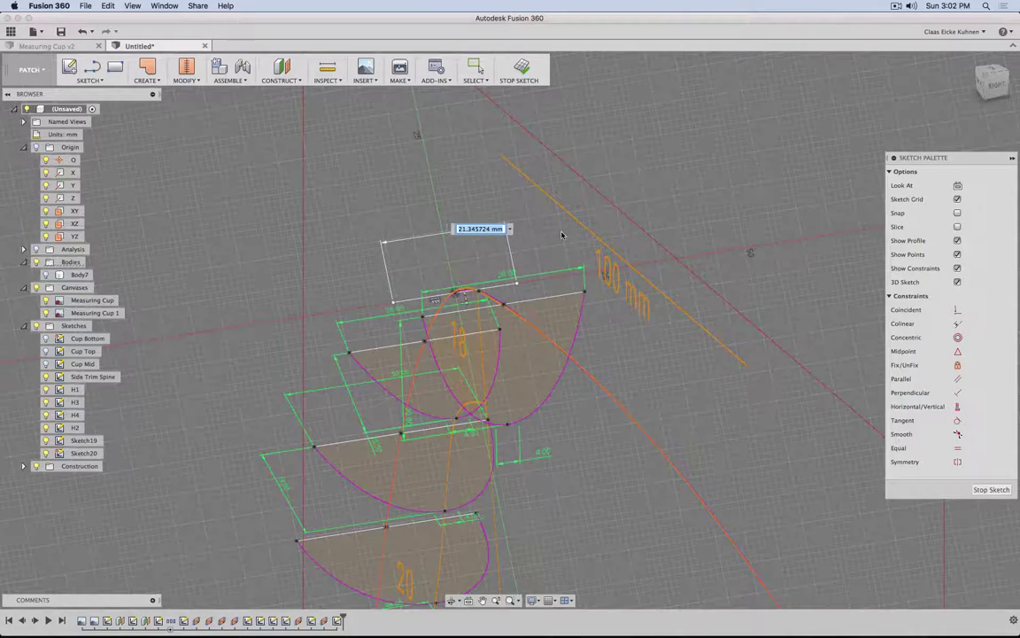
{"action": "type", "text": "25"}
{"action": "key", "text": "Return"}
- Draw a spline from one end of the line through a point on the inner handle curve to the other end, closing the profile
{"action": "middle_click_drag", "start_coordinate": [565, 231], "coordinate": [432, 338], "text": "shift"}
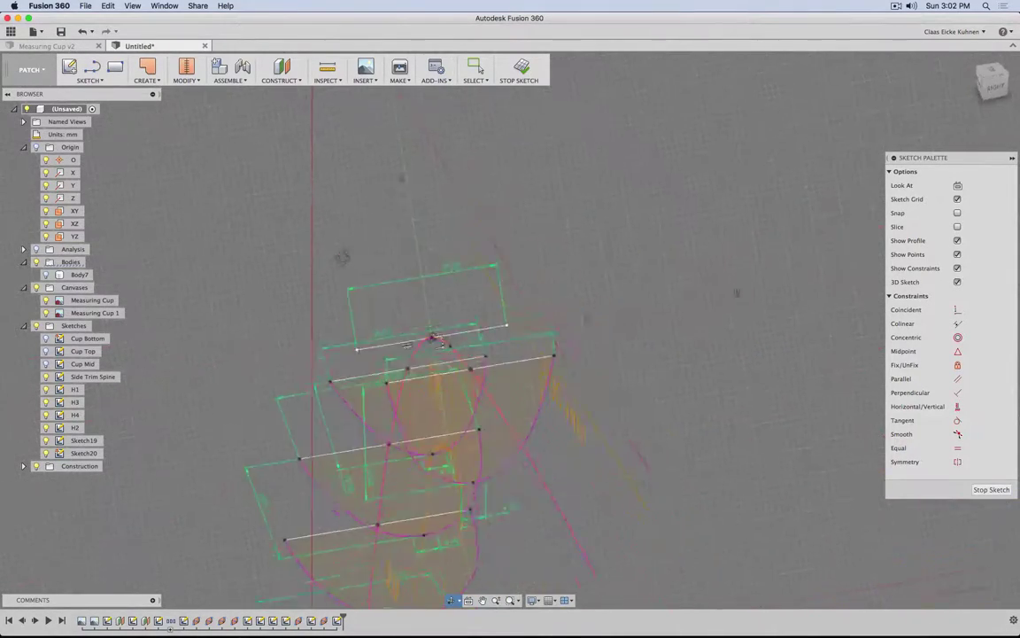
{"action": "middle_click_drag", "start_coordinate": [342, 257], "coordinate": [380, 244], "text": "shift"}
{"action": "key", "text": "s"}
{"action": "left_click", "coordinate": [625, 230]}
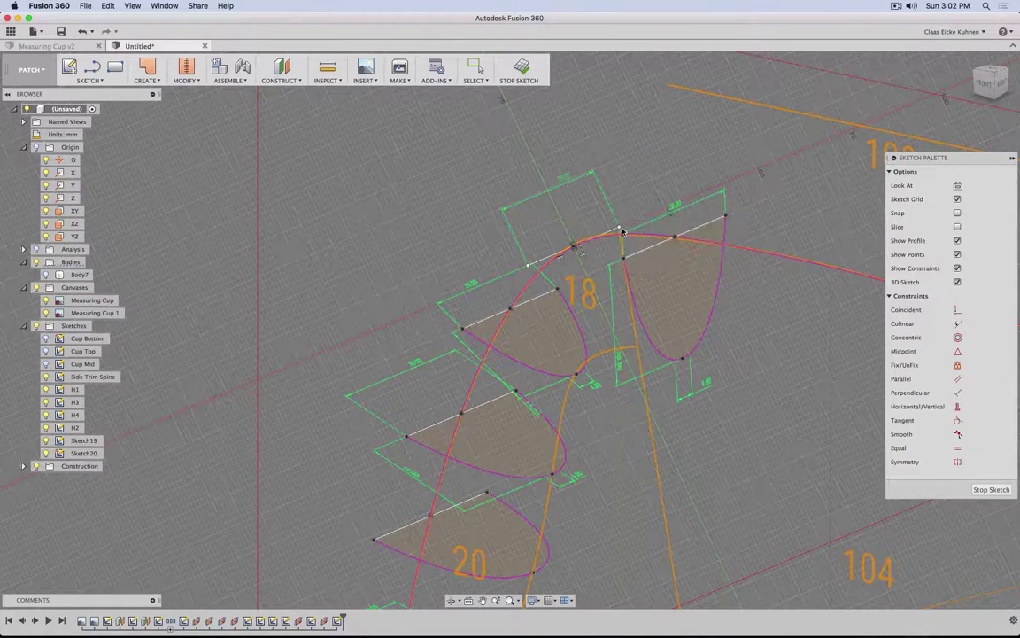
{"action": "left_click", "coordinate": [621, 351]}
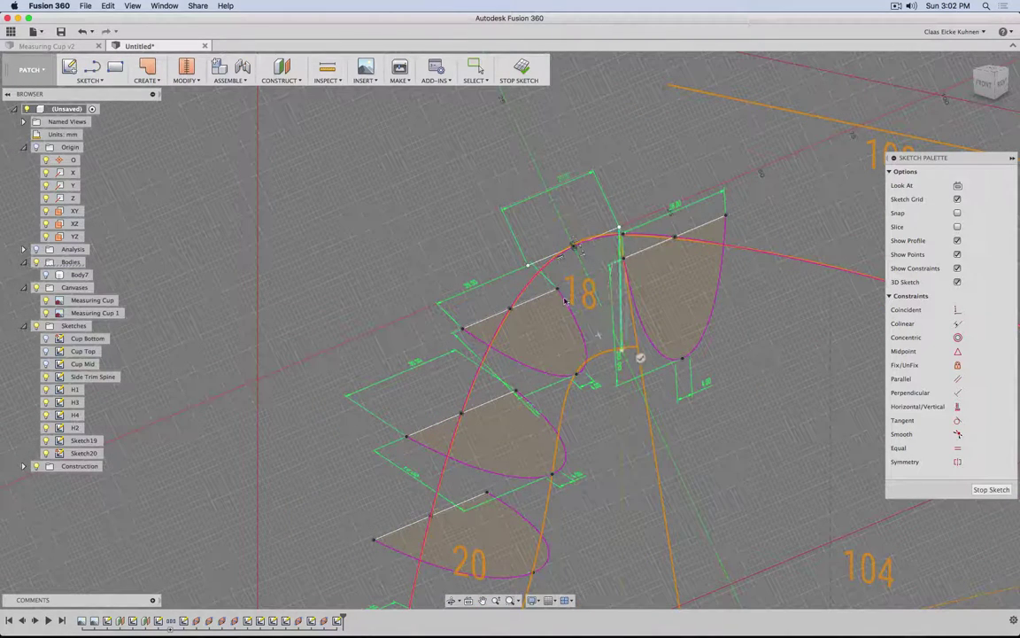
{"action": "double_click", "coordinate": [537, 252]}
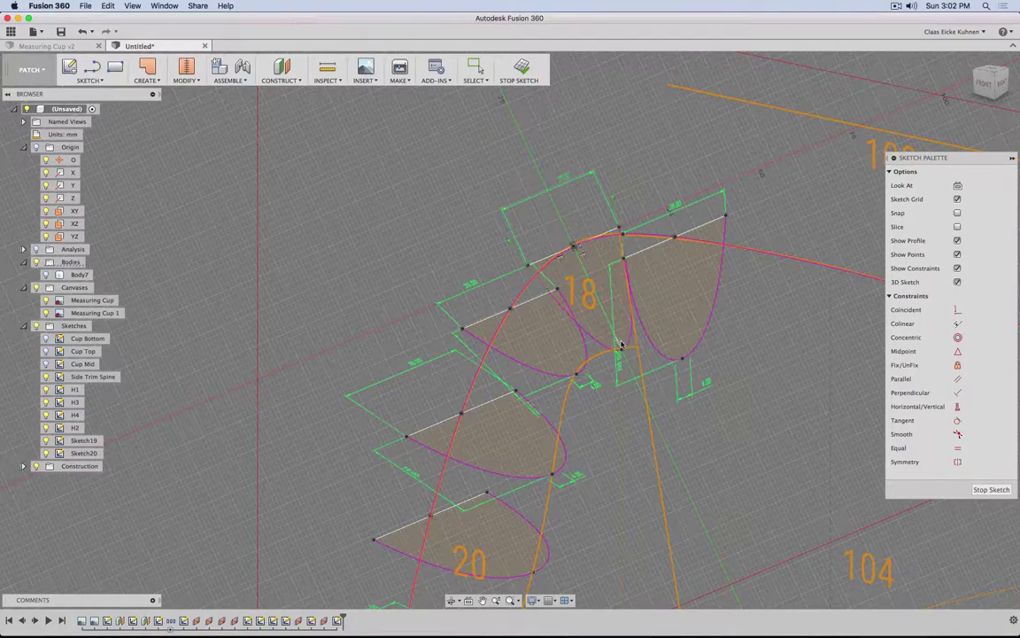
- Dimension the profile's depth from the line's midpoint to the spline's tip, dimension the tangent handle at the tip, and finish the sketch
{"action": "scroll", "coordinate": [624, 349], "scroll_direction": "up", "scroll_amount": 3}
{"action": "left_click", "coordinate": [619, 355]}
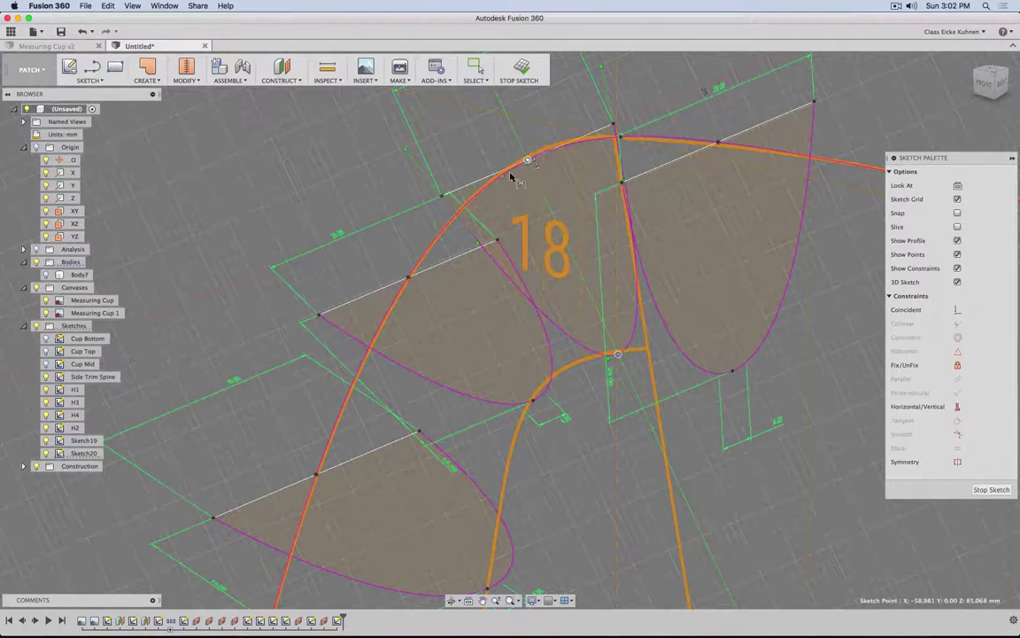
{"action": "left_click", "coordinate": [527, 160], "text": "shift"}
{"action": "left_click", "coordinate": [458, 297]}
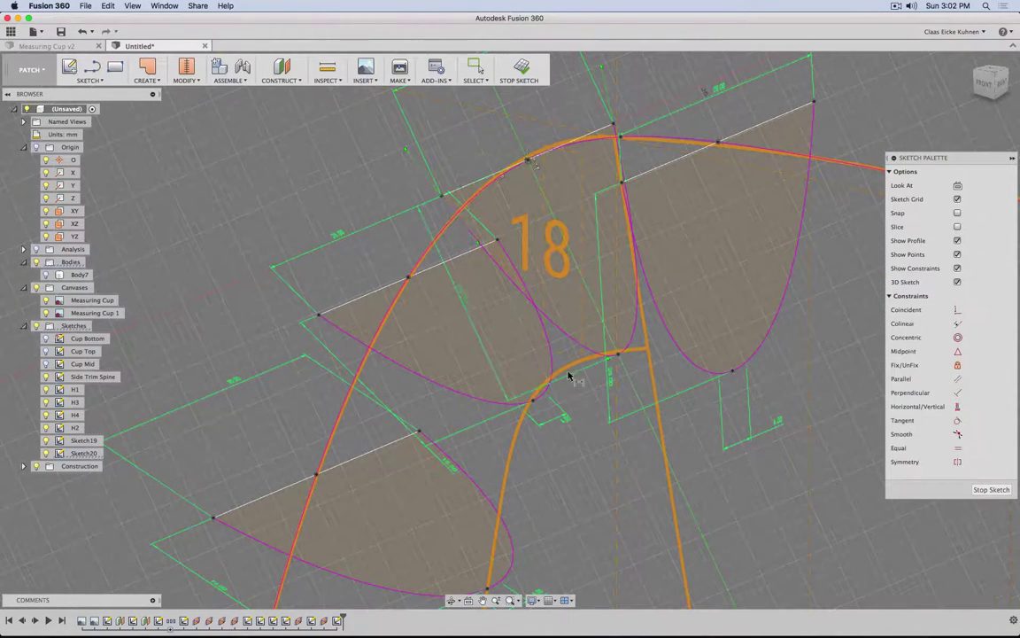
{"action": "left_click", "coordinate": [628, 351]}
{"action": "left_click", "coordinate": [609, 358]}
{"action": "left_click", "coordinate": [635, 359]}
{"action": "key", "text": "Return"}
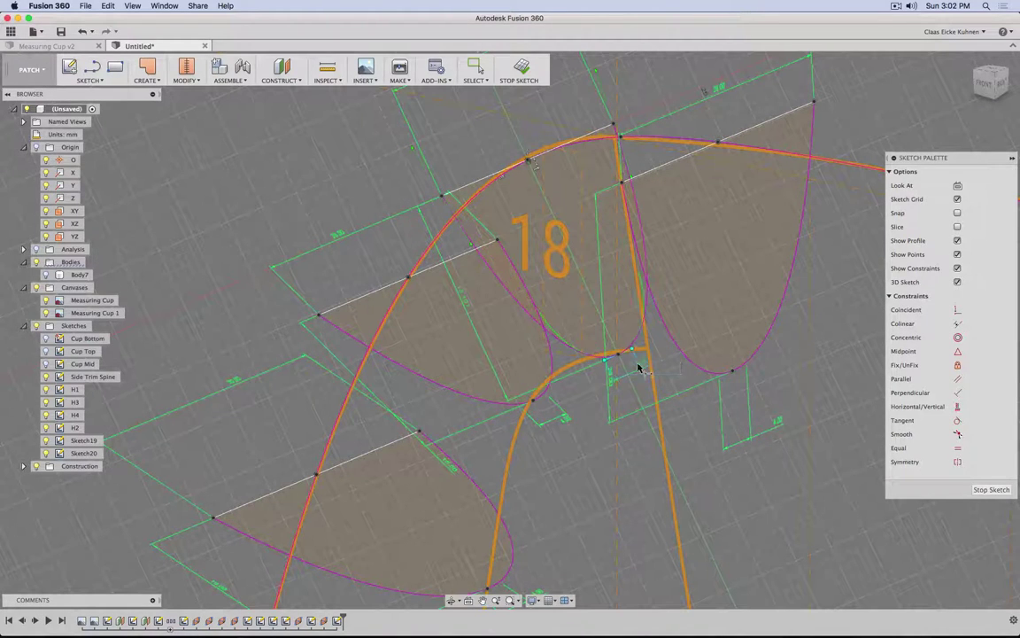
{"action": "left_click", "coordinate": [520, 67]}
- Show the dimensions of Sketch20 and Sketch19 in the model view
{"action": "scroll", "coordinate": [516, 314], "scroll_direction": "down", "scroll_amount": 3}
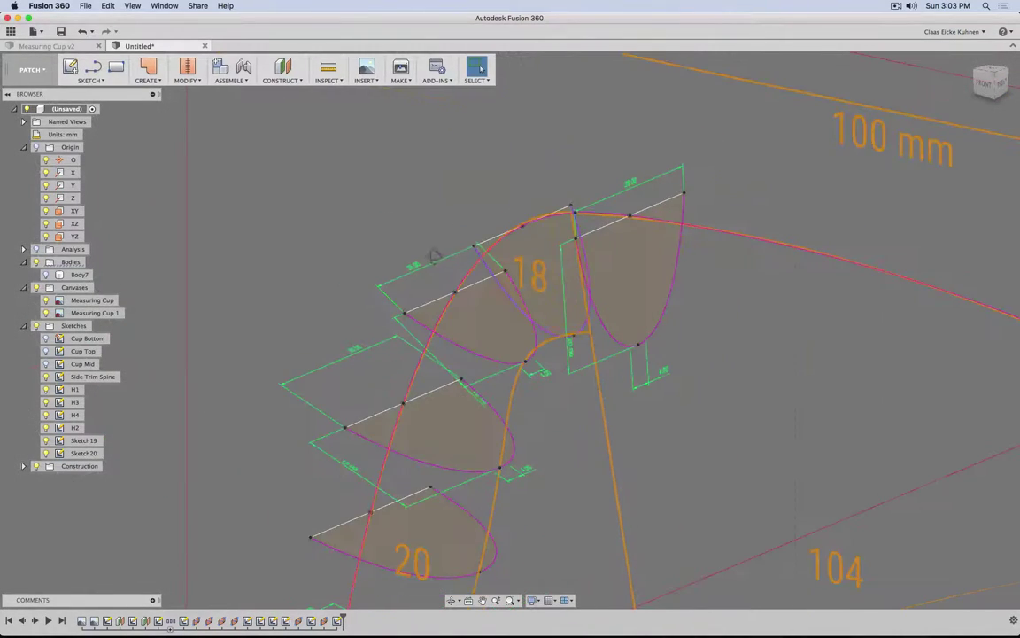
{"action": "mouse_move", "coordinate": [432, 255]}
{"action": "middle_mouse_down", "text": "shift"}
{"action": "mouse_move", "coordinate": [354, 257]}
{"action": "mouse_move", "coordinate": [478, 257]}
{"action": "mouse_move", "coordinate": [155, 357]}
{"action": "middle_mouse_up", "text": "shift"}
{"action": "right_click", "coordinate": [84, 457]}
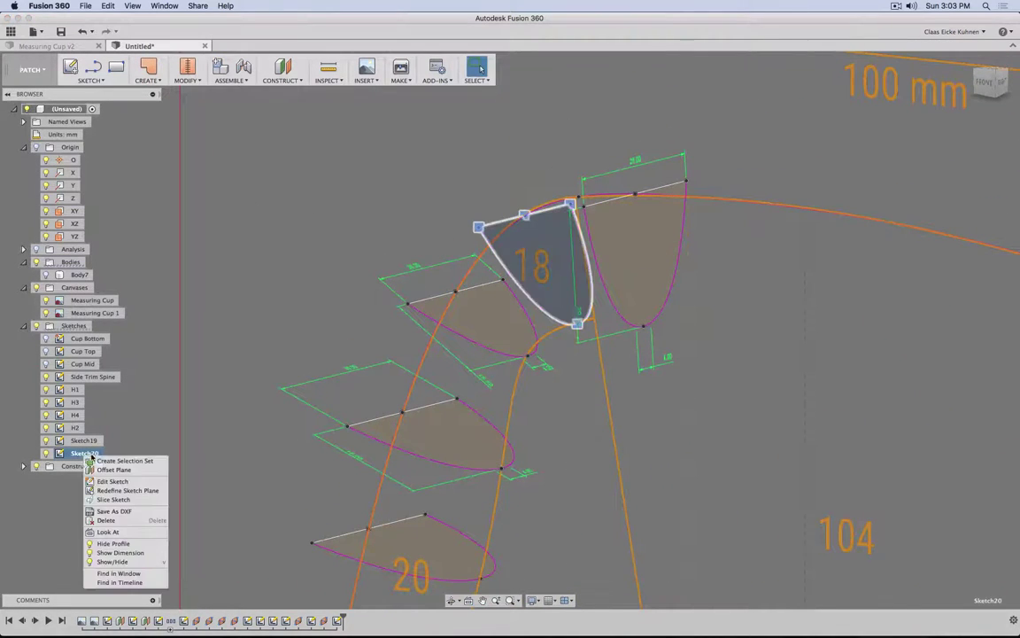
{"action": "left_click", "coordinate": [130, 551]}
{"action": "right_click", "coordinate": [87, 442]}
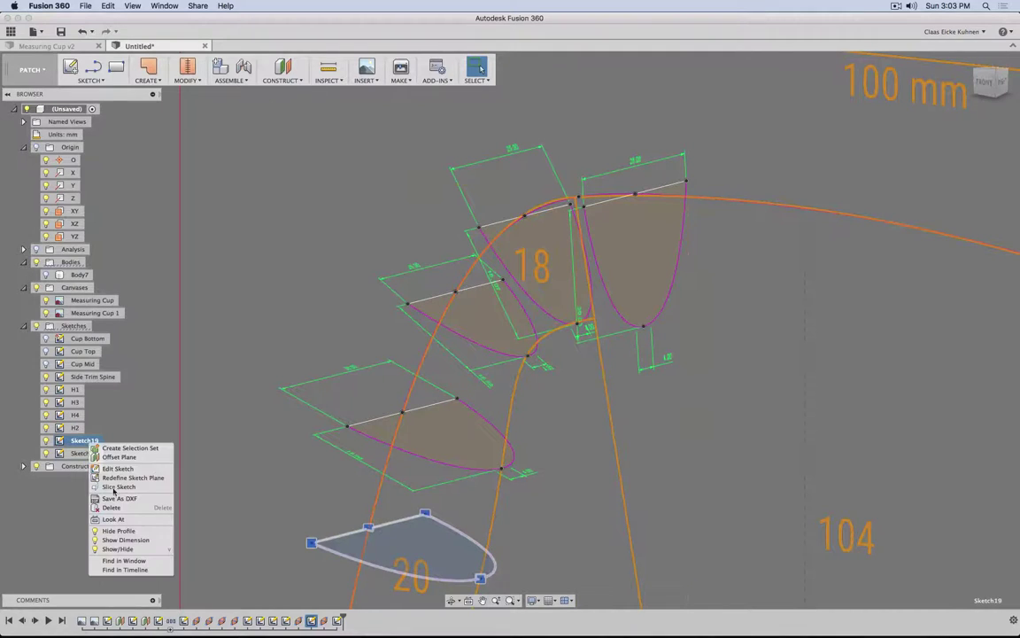
{"action": "left_click", "coordinate": [106, 486]}
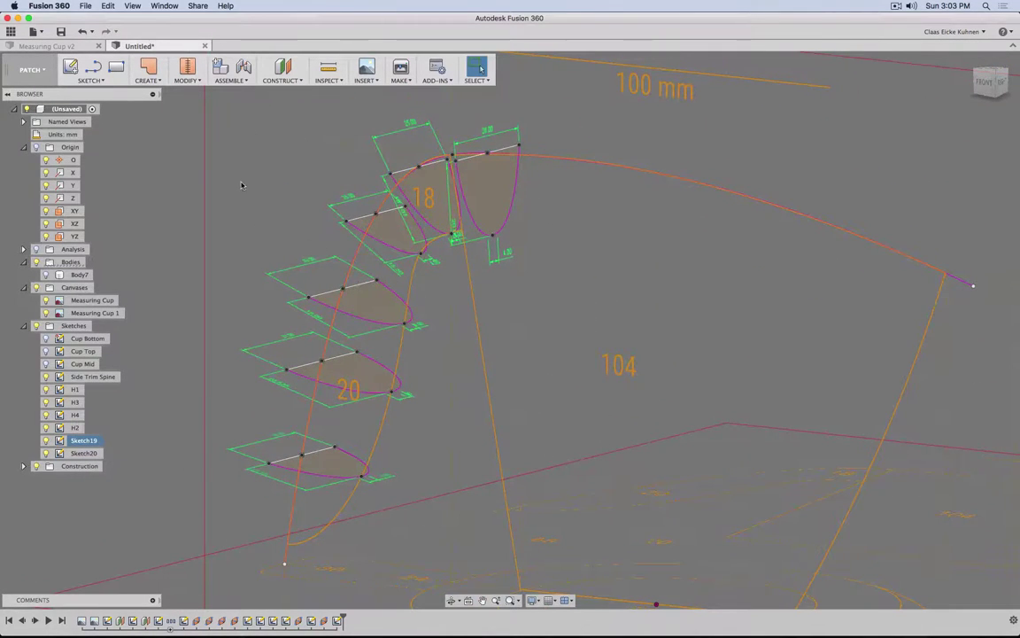
- Start a loft through all six handle profiles in order, from the upright upper profile down to the lowest section
{"action": "left_click", "coordinate": [147, 78]}
{"action": "left_click", "coordinate": [155, 124]}
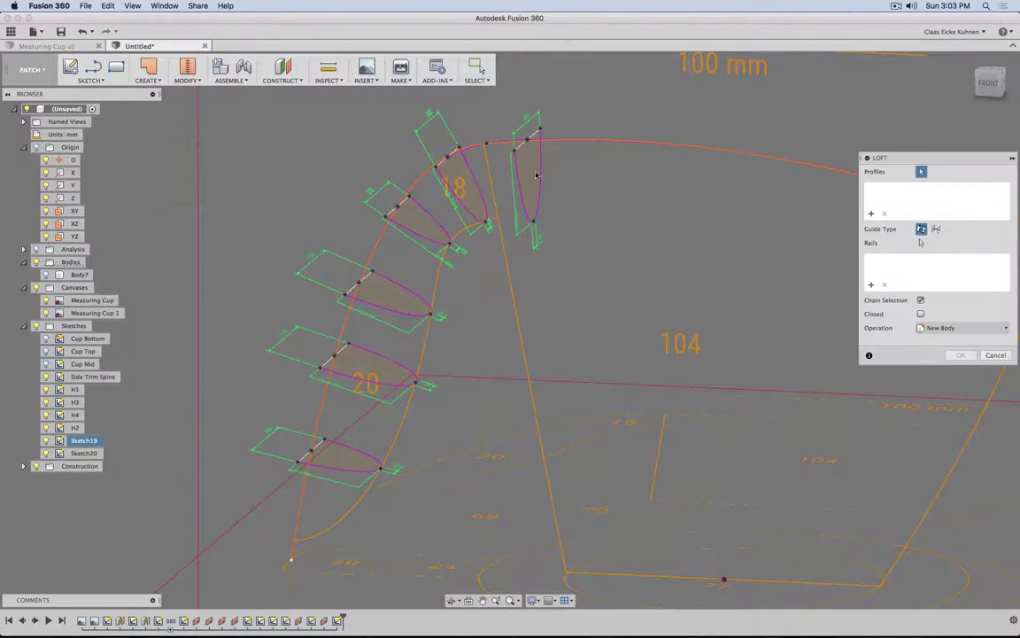
{"action": "left_click", "coordinate": [527, 177]}
{"action": "left_click", "coordinate": [467, 188]}
{"action": "left_click", "coordinate": [413, 225]}
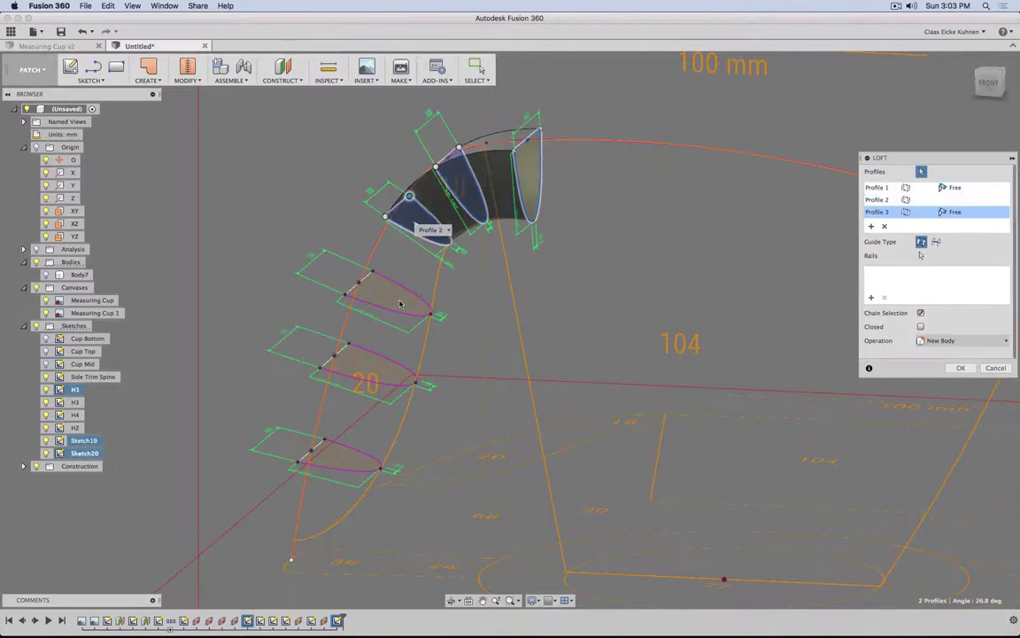
{"action": "left_click", "coordinate": [390, 287]}
{"action": "left_click", "coordinate": [370, 363]}
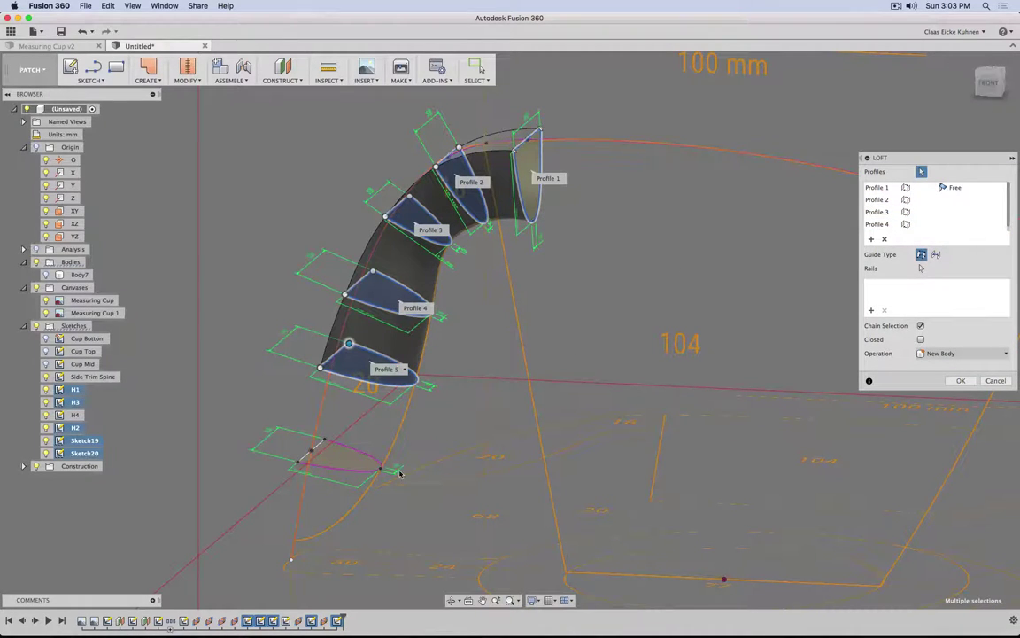
{"action": "left_click", "coordinate": [344, 454]}
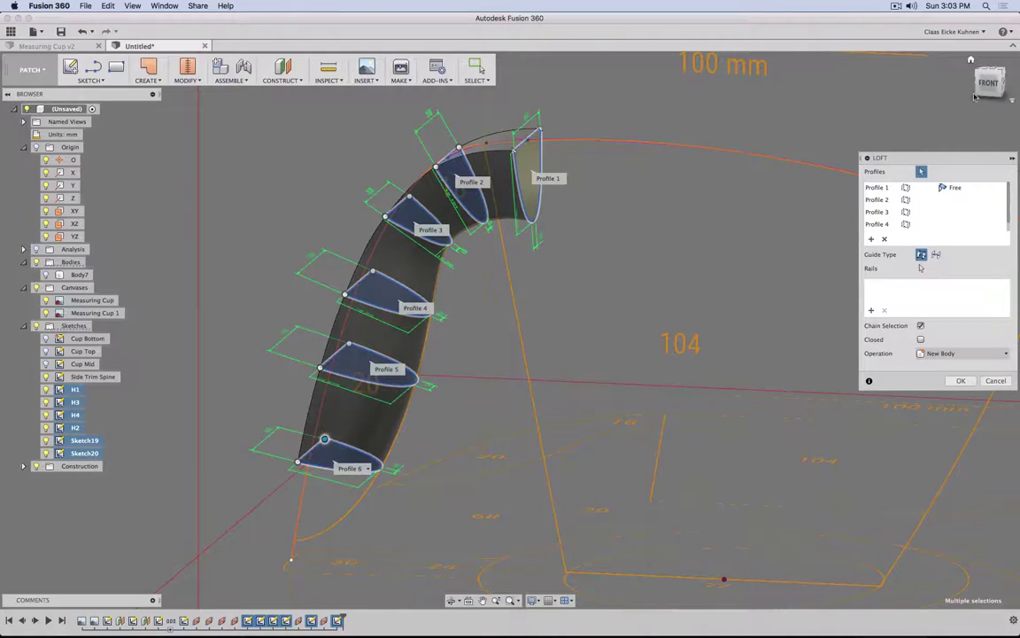
- Assign the outer spine curve as the rail of the six-profile loft
{"action": "middle_click_drag", "start_coordinate": [346, 478], "coordinate": [564, 233]}
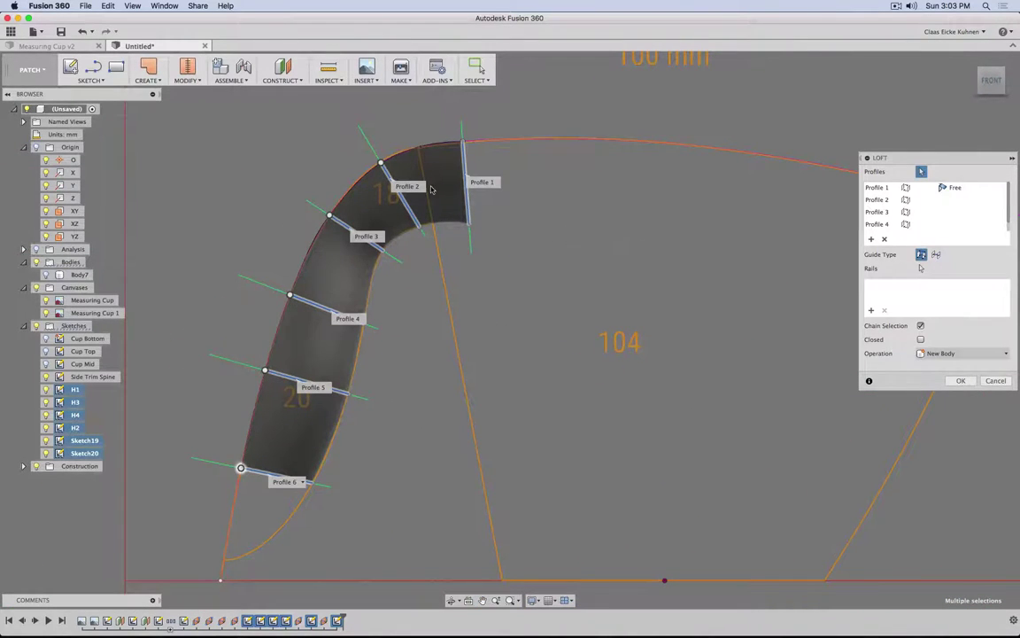
{"action": "scroll", "coordinate": [431, 192], "scroll_direction": "up", "scroll_amount": 3}
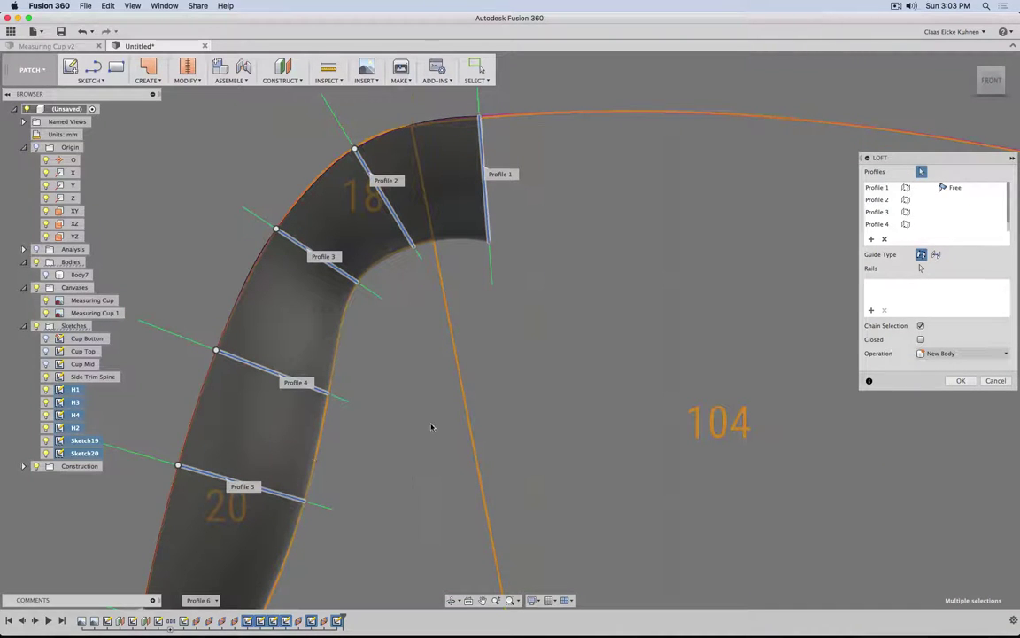
{"action": "scroll", "coordinate": [626, 303], "scroll_direction": "down", "scroll_amount": 2}
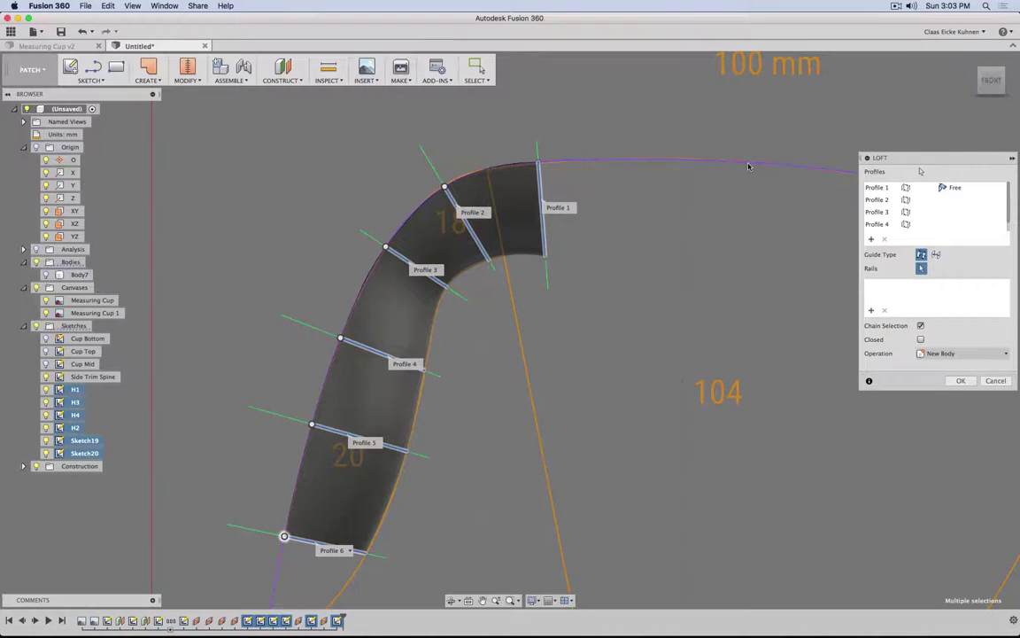
{"action": "left_click", "coordinate": [748, 166]}
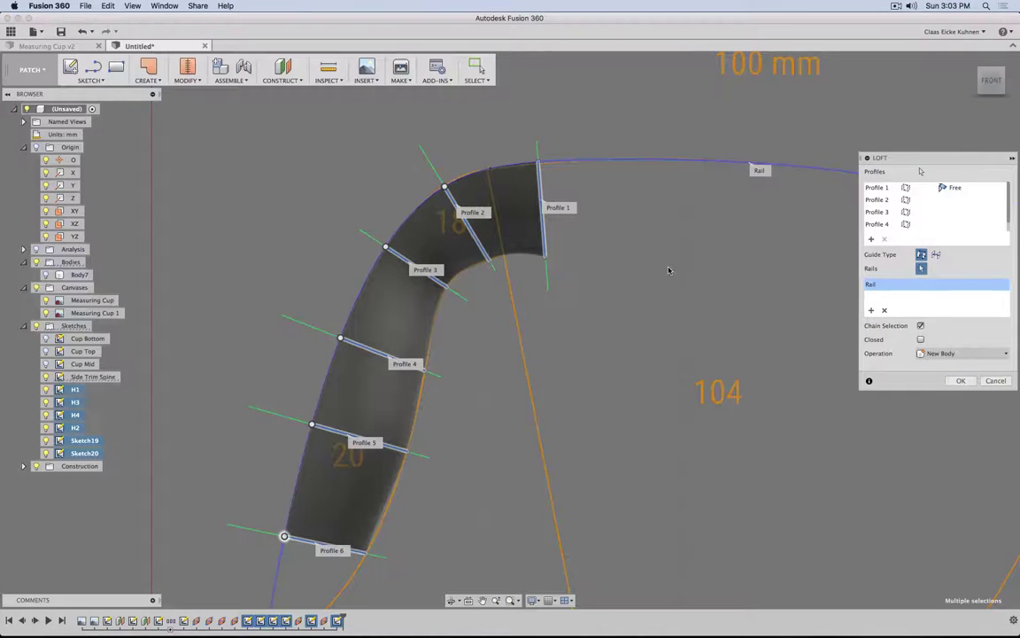
- Try a Direction end condition on the lowest loft profile with a takeoff angle of -293.6 deg
{"action": "scroll", "coordinate": [442, 421], "scroll_direction": "up", "scroll_amount": 10}
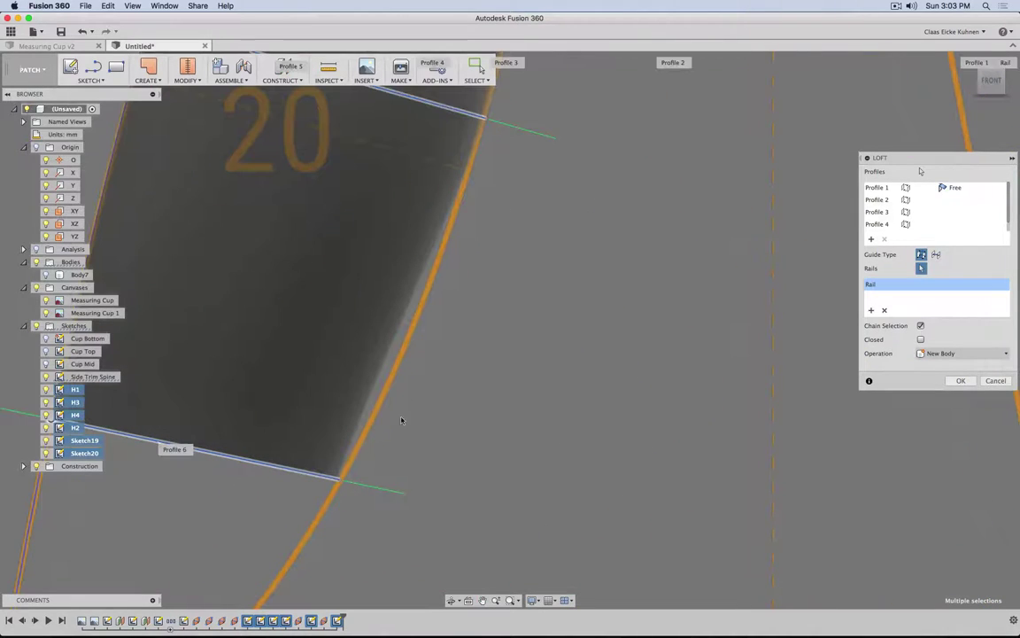
{"action": "scroll", "coordinate": [403, 416], "scroll_direction": "down", "scroll_amount": 5}
{"action": "mouse_move", "coordinate": [421, 414]}
{"action": "middle_mouse_down", "text": "shift"}
{"action": "mouse_move", "coordinate": [490, 430]}
{"action": "mouse_move", "coordinate": [536, 402]}
{"action": "mouse_move", "coordinate": [394, 412]}
{"action": "mouse_move", "coordinate": [505, 381]}
{"action": "mouse_move", "coordinate": [426, 414]}
{"action": "mouse_move", "coordinate": [435, 412]}
{"action": "middle_mouse_up", "text": "shift"}
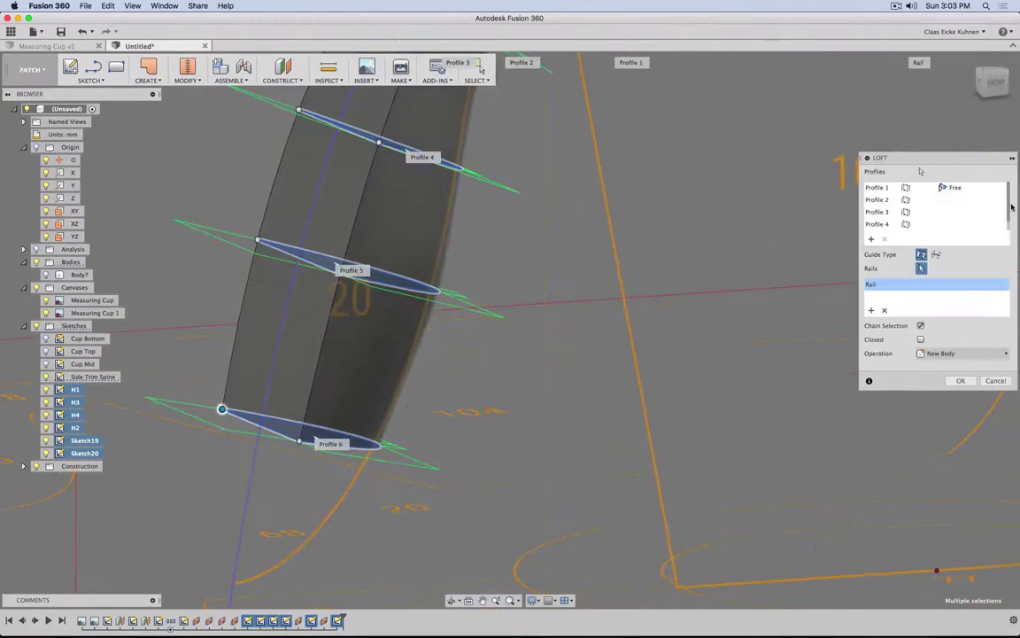
{"action": "scroll", "coordinate": [1009, 206], "scroll_direction": "down", "scroll_amount": 2}
{"action": "left_click", "coordinate": [992, 224]}
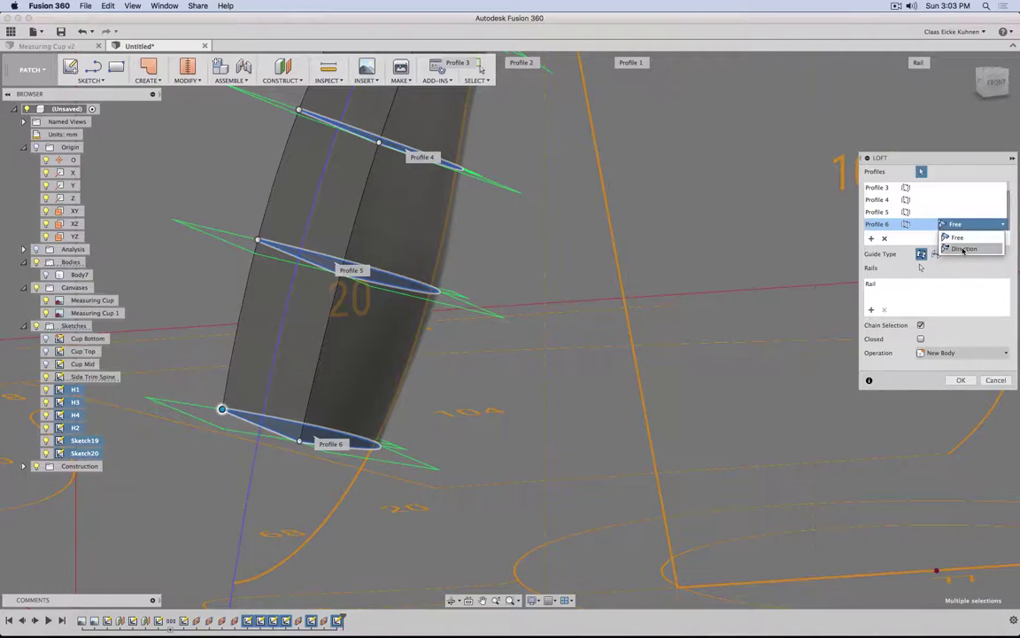
{"action": "left_click", "coordinate": [963, 249]}
{"action": "left_click_drag", "start_coordinate": [293, 560], "coordinate": [252, 533]}
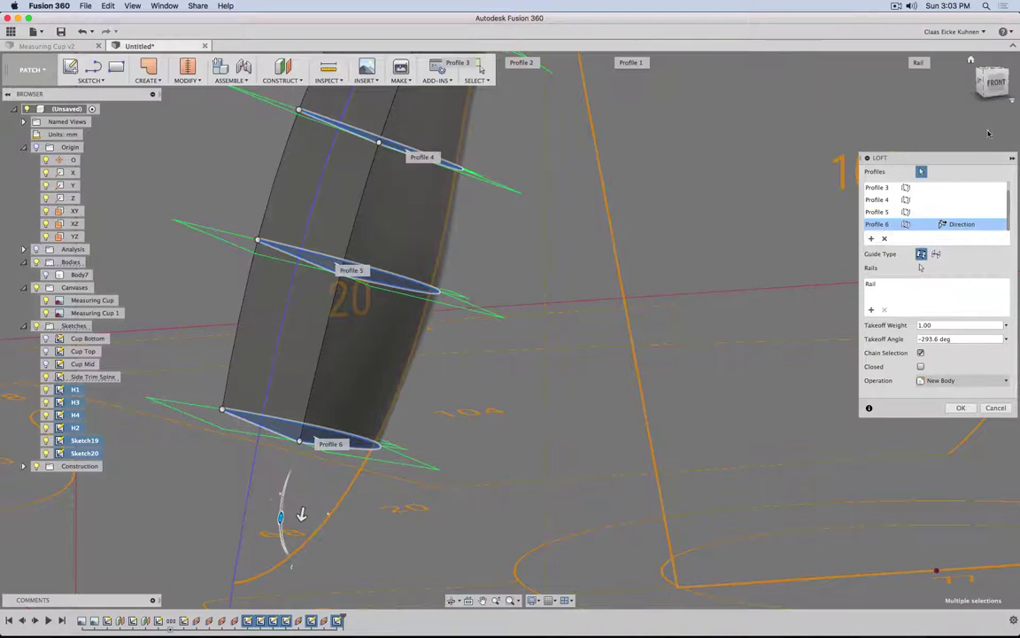
- Return the lowest loft profile's end condition to Free
{"action": "left_click", "coordinate": [996, 87]}
{"action": "middle_click_drag", "start_coordinate": [921, 519], "coordinate": [498, 237]}
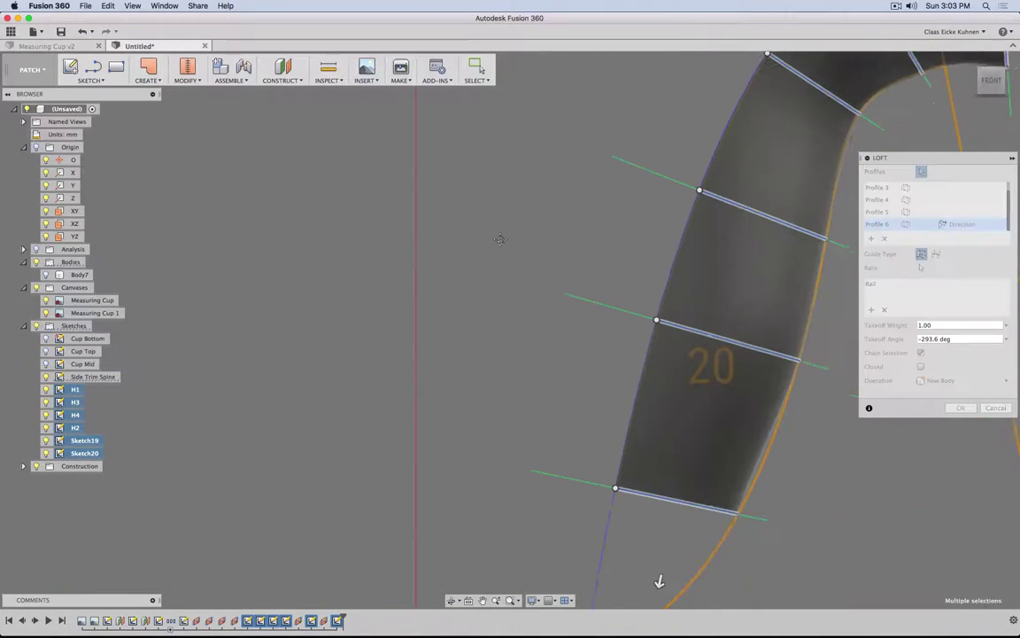
{"action": "middle_click_drag", "start_coordinate": [930, 512], "coordinate": [630, 467]}
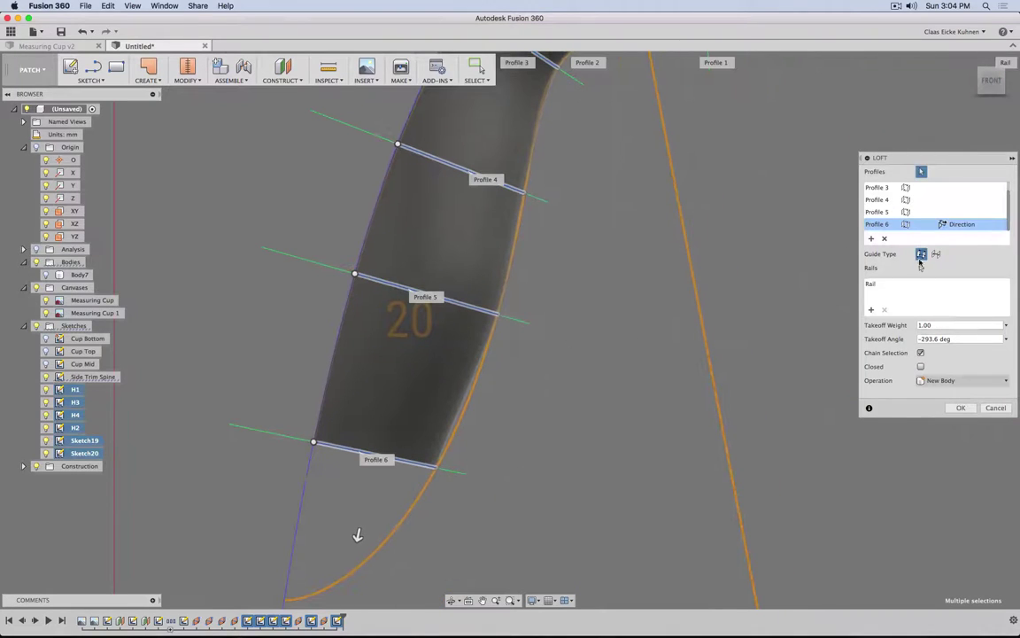
{"action": "left_click", "coordinate": [962, 224]}
{"action": "left_click", "coordinate": [949, 233]}
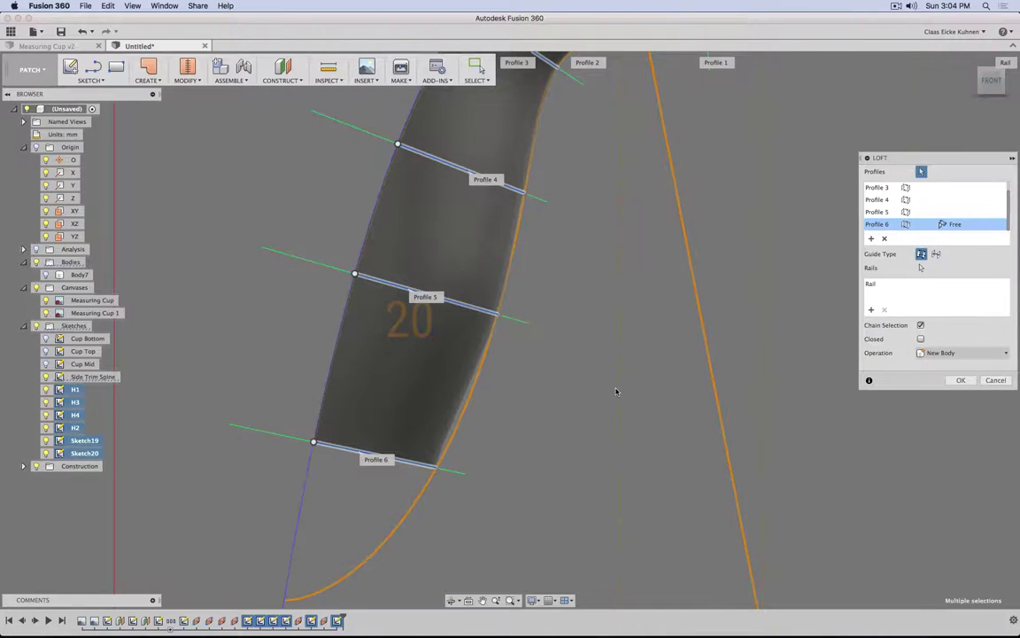
- Complete the six-profile handle loft as a new body and show Sketch20 and Sketch19 again
{"action": "scroll", "coordinate": [616, 391], "scroll_direction": "up", "scroll_amount": 2}
{"action": "scroll", "coordinate": [616, 397], "scroll_direction": "down", "scroll_amount": 4}
{"action": "middle_click_drag", "start_coordinate": [590, 338], "coordinate": [504, 381]}
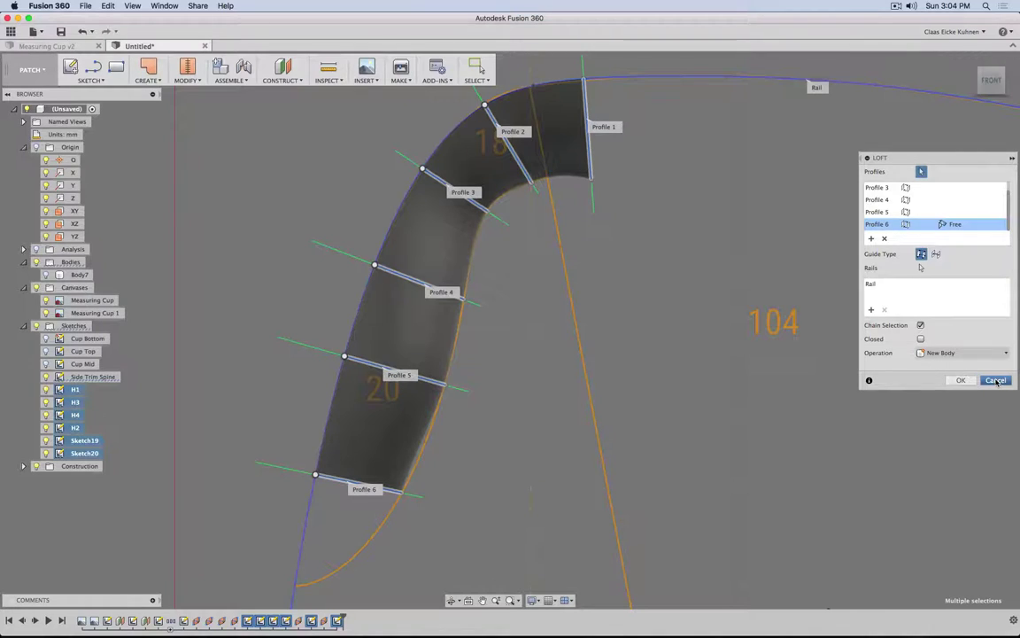
{"action": "key", "text": "Return"}
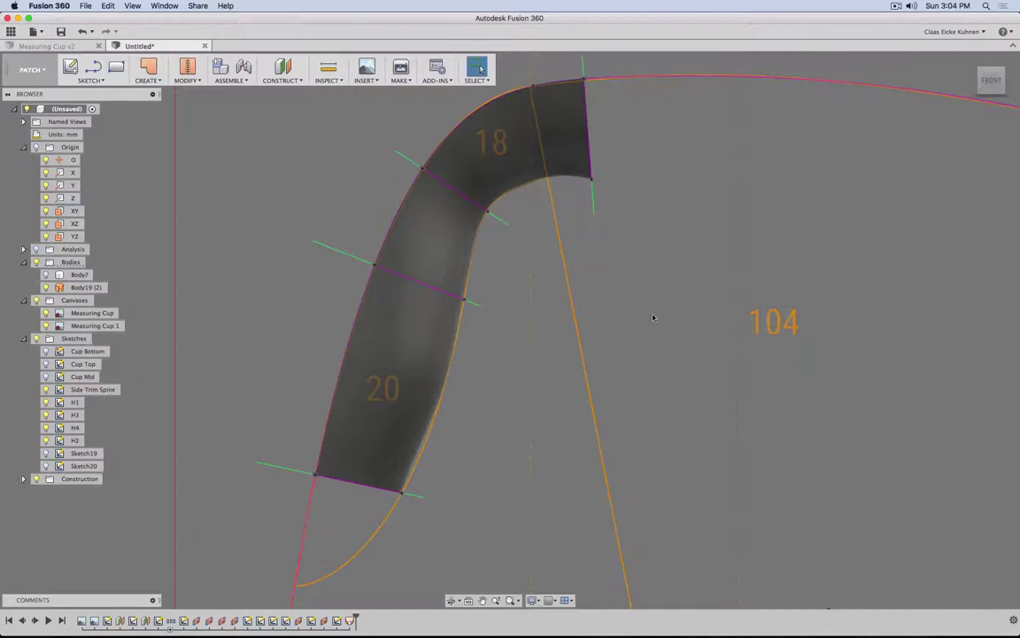
{"action": "left_click", "coordinate": [46, 466]}
{"action": "left_click", "coordinate": [45, 453]}
- Set the depth dimension of the handle's second profile, beside the upright upper one, to 17.5 mm
{"action": "mouse_move", "coordinate": [592, 257]}
{"action": "middle_mouse_down", "text": "shift"}
{"action": "mouse_move", "coordinate": [574, 260]}
{"action": "mouse_move", "coordinate": [580, 266]}
{"action": "middle_mouse_up", "text": "shift"}
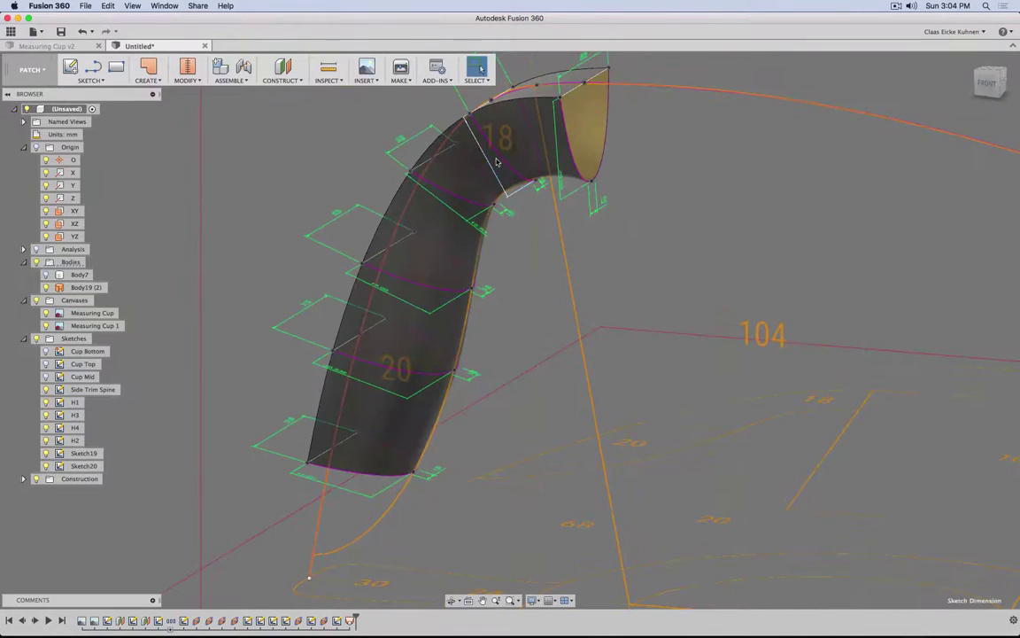
{"action": "double_click", "coordinate": [488, 158]}
{"action": "type", "text": "17.5"}
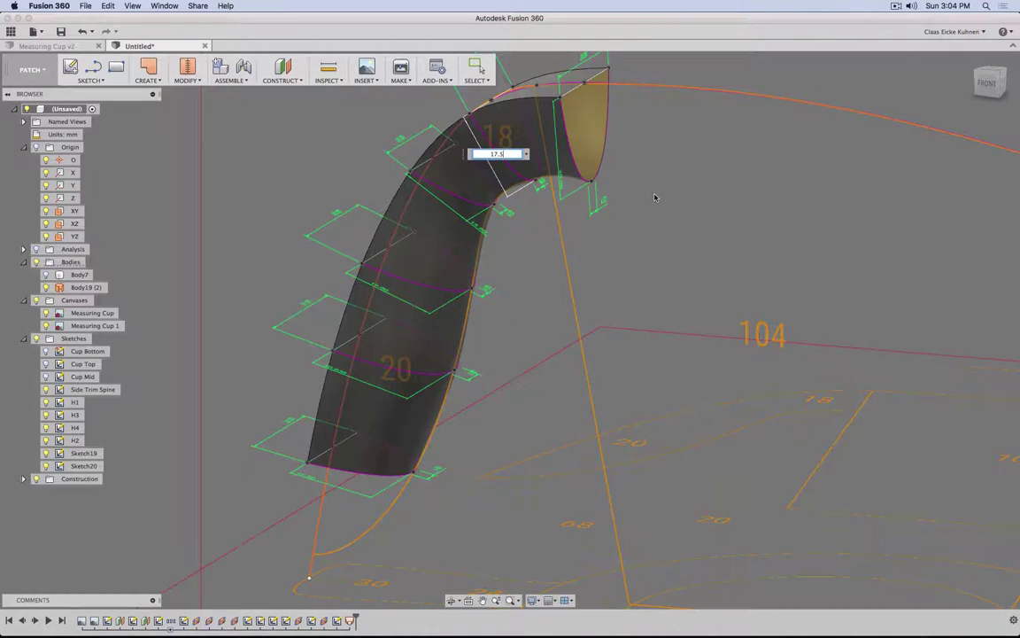
{"action": "key", "text": "Return"}
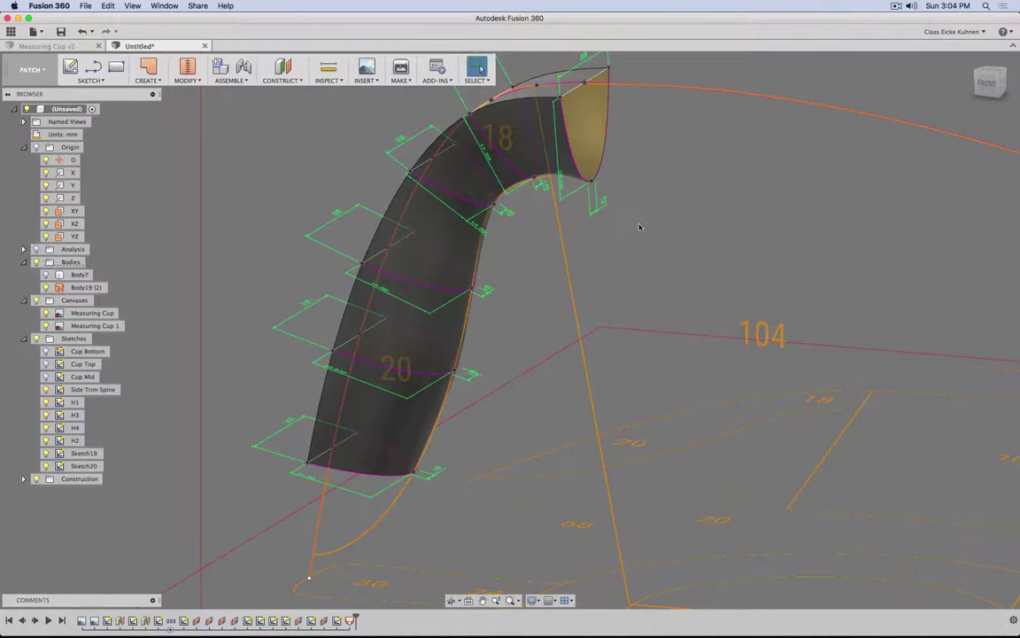
{"action": "left_click", "coordinate": [986, 84]}
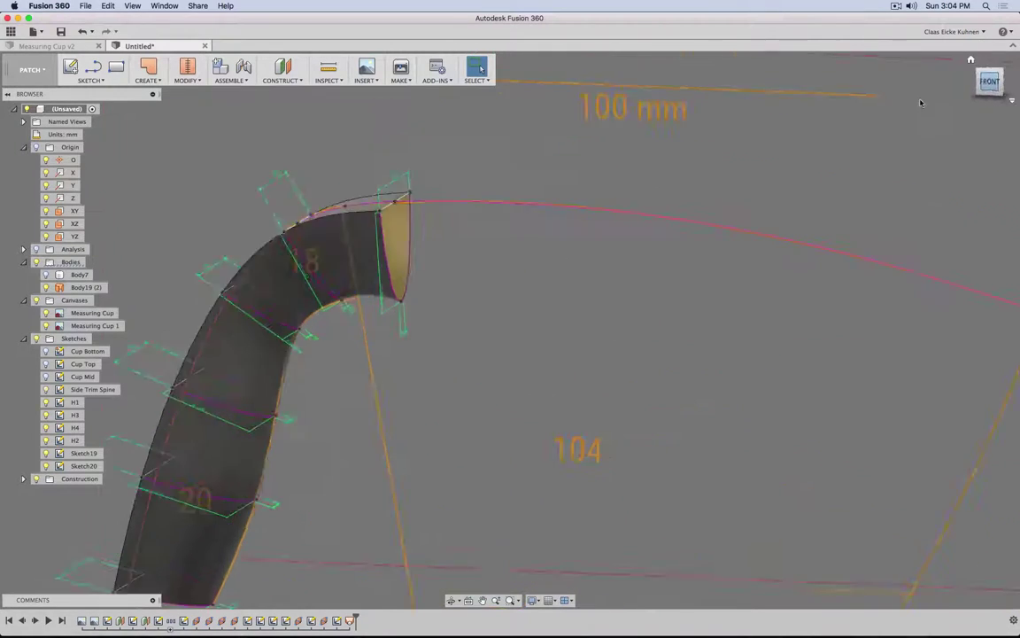
{"action": "middle_click_drag", "start_coordinate": [283, 466], "coordinate": [639, 230]}
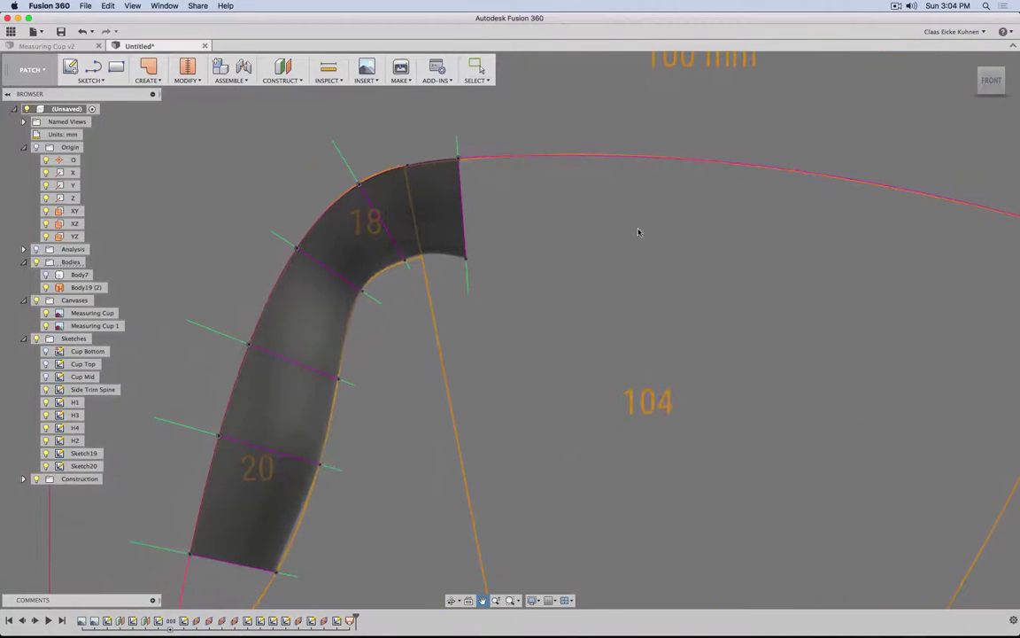
{"action": "scroll", "coordinate": [470, 284], "scroll_direction": "up", "scroll_amount": 5}
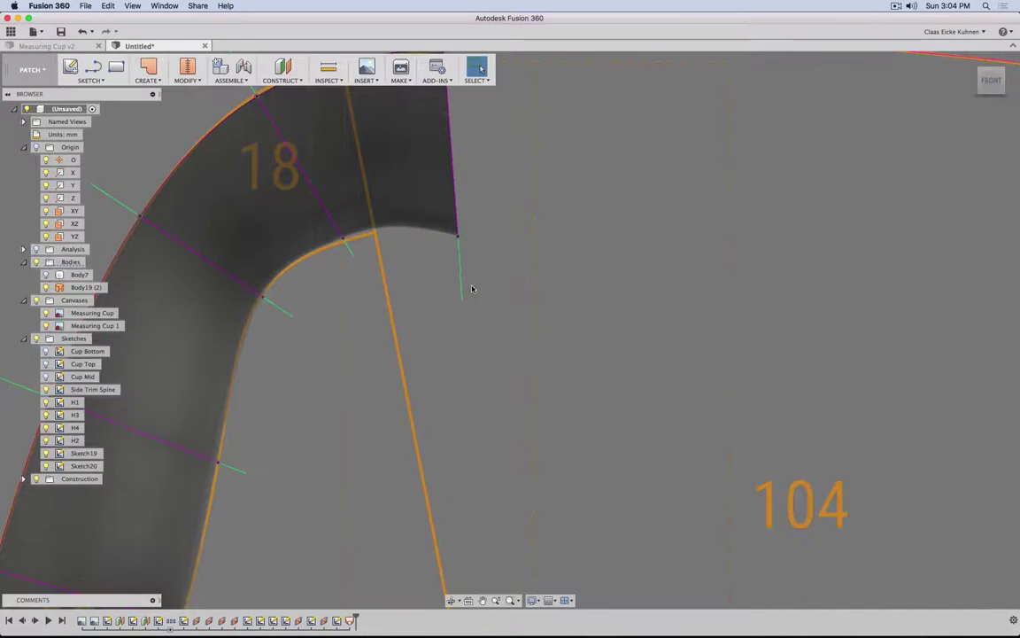
{"action": "middle_click_drag", "start_coordinate": [471, 287], "coordinate": [382, 223], "text": "shift"}
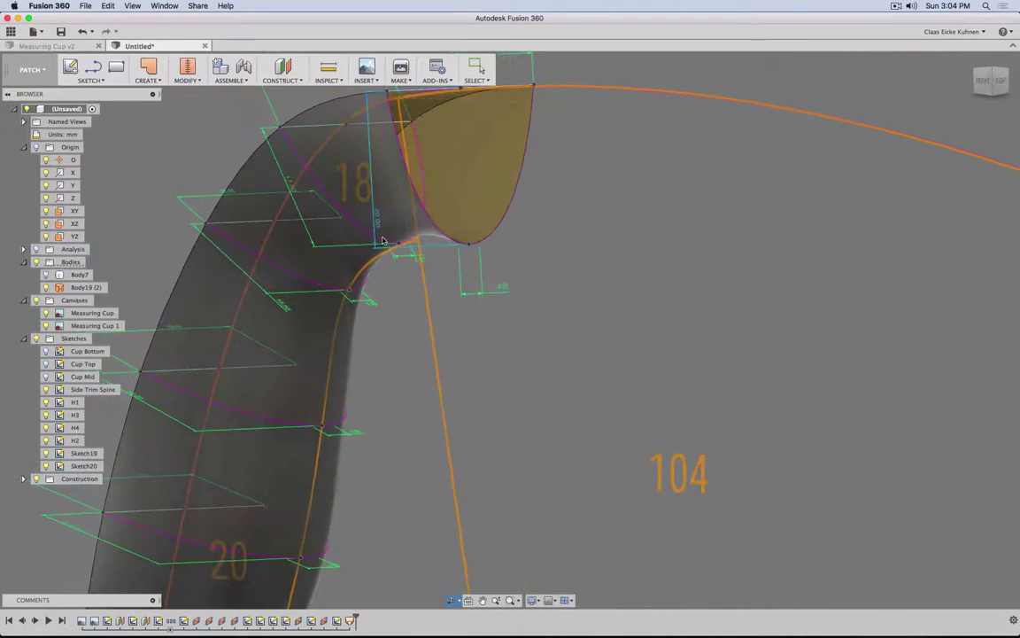
{"action": "double_click", "coordinate": [377, 219]}
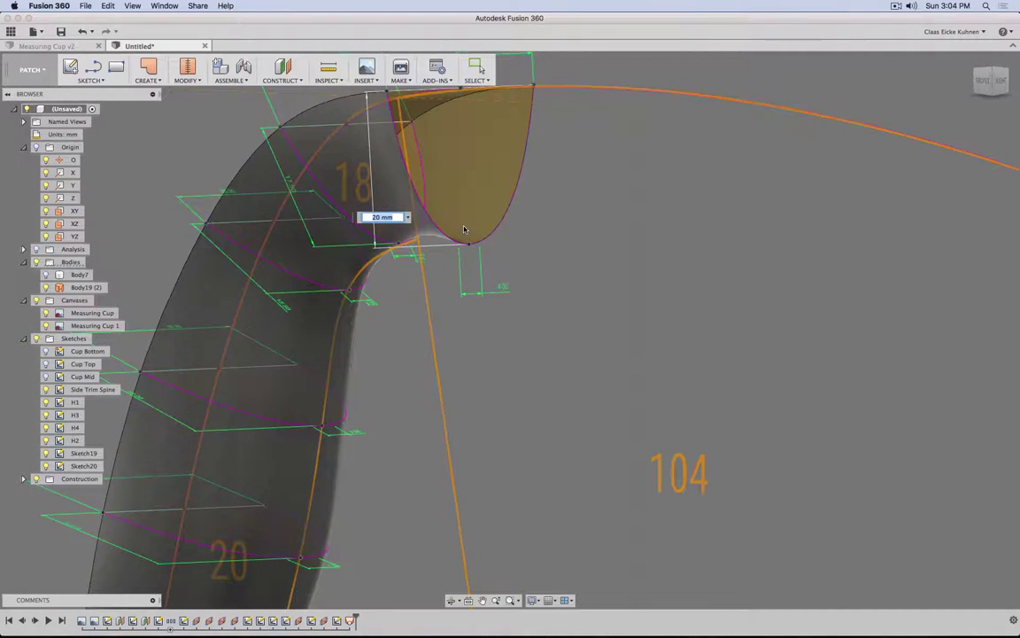
{"action": "type", "text": "18"}
{"action": "key", "text": "Return"}
- Set the depth dimension of the handle's second profile at the upper bend to 18 mm
{"action": "middle_click_drag", "start_coordinate": [467, 228], "coordinate": [494, 275], "text": "shift"}
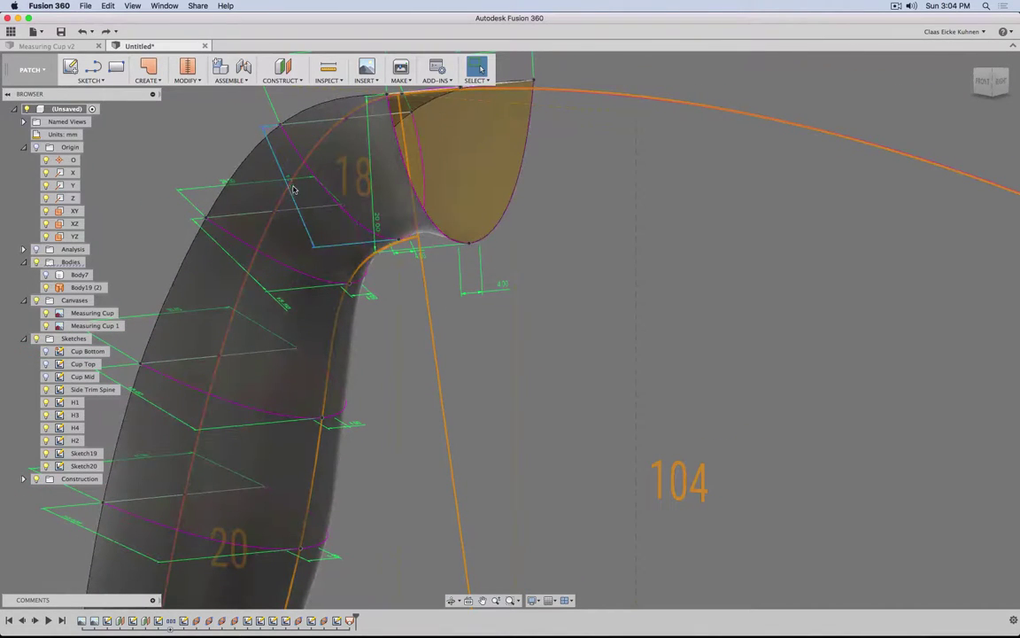
{"action": "left_click", "coordinate": [295, 189]}
{"action": "type", "text": "18"}
{"action": "key", "text": "Return"}
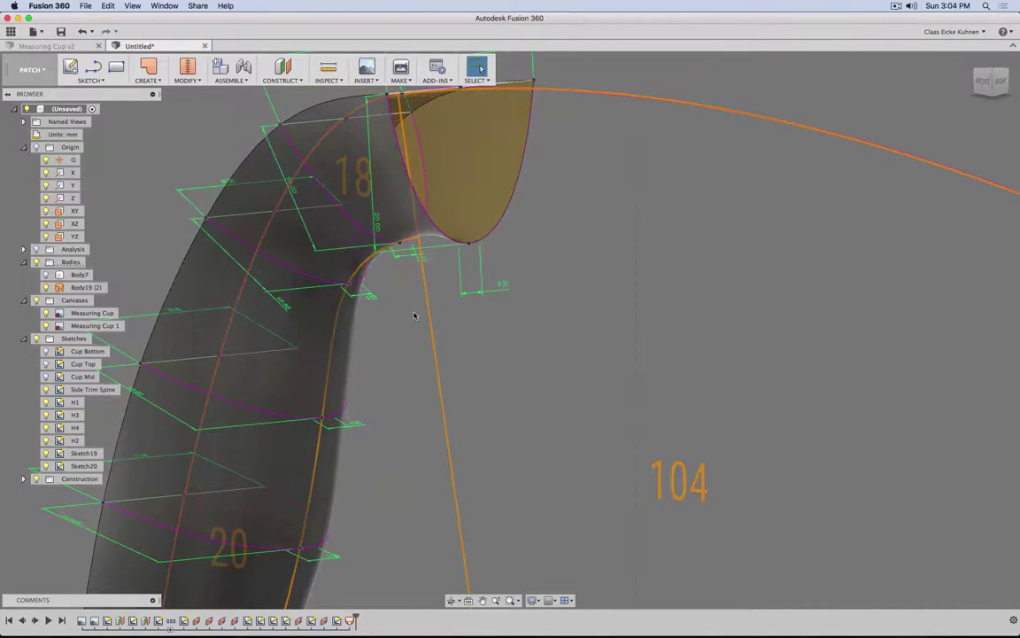
- Set the depth of the second-lowest handle profile to 21 mm and compare the loft with the inner handle outline
{"action": "middle_click_drag", "start_coordinate": [415, 312], "coordinate": [478, 317], "text": "shift"}
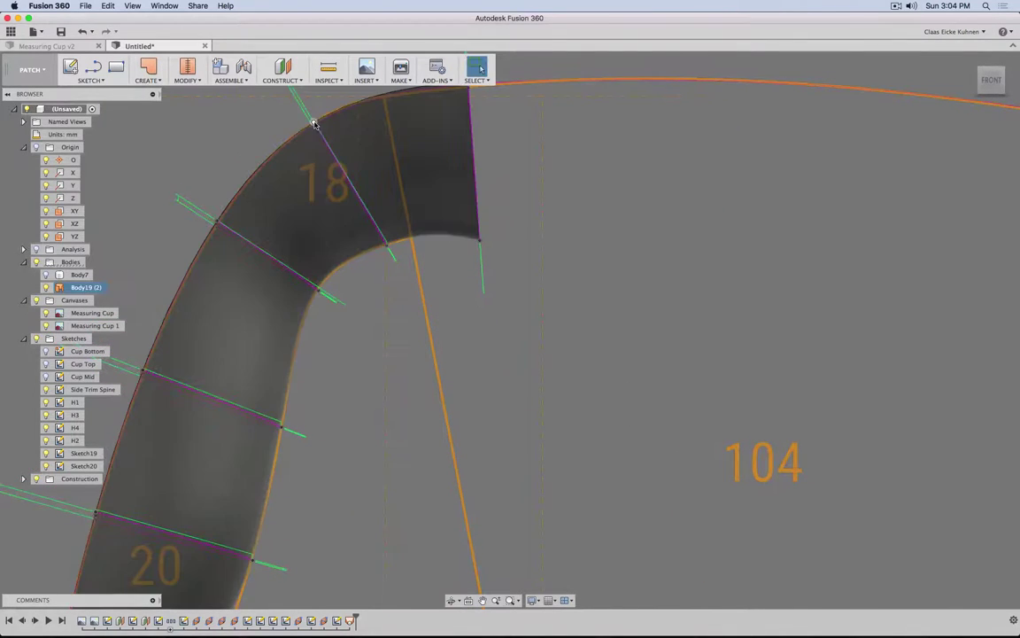
{"action": "scroll", "coordinate": [409, 426], "scroll_direction": "up", "scroll_amount": 2}
{"action": "mouse_move", "coordinate": [409, 426]}
{"action": "middle_mouse_down", "text": "shift"}
{"action": "mouse_move", "coordinate": [444, 316]}
{"action": "mouse_move", "coordinate": [387, 316]}
{"action": "mouse_move", "coordinate": [462, 287]}
{"action": "mouse_move", "coordinate": [389, 330]}
{"action": "middle_mouse_up", "text": "shift"}
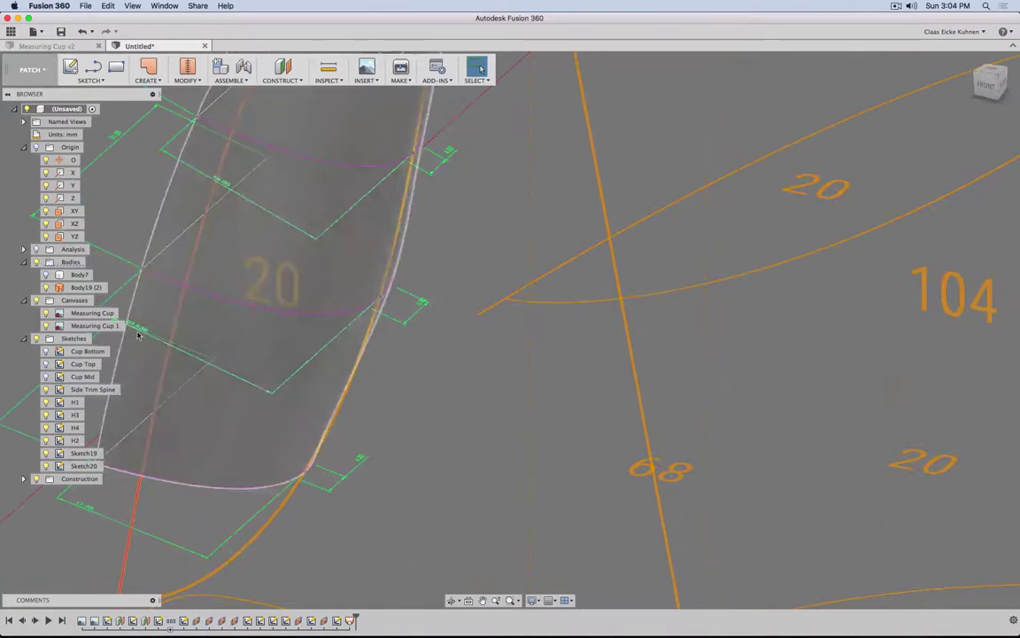
{"action": "double_click", "coordinate": [141, 329]}
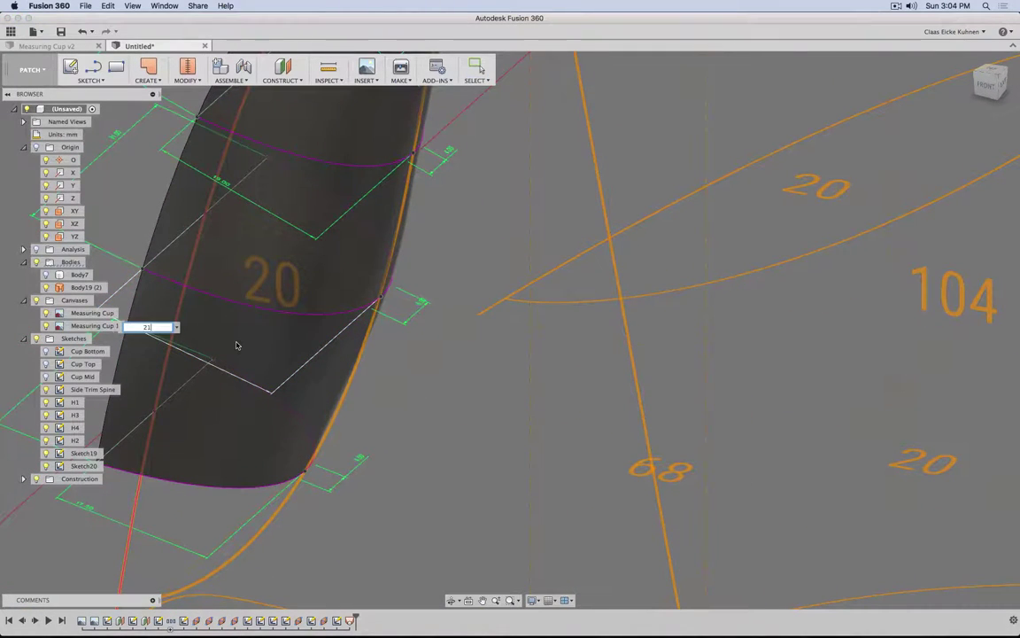
{"action": "mouse_move", "coordinate": [494, 457]}
{"action": "middle_mouse_down", "text": "shift"}
{"action": "mouse_move", "coordinate": [560, 455]}
{"action": "mouse_move", "coordinate": [572, 446]}
{"action": "mouse_move", "coordinate": [531, 440]}
{"action": "mouse_move", "coordinate": [567, 450]}
{"action": "mouse_move", "coordinate": [571, 440]}
{"action": "mouse_move", "coordinate": [562, 492]}
{"action": "middle_mouse_up", "text": "shift"}
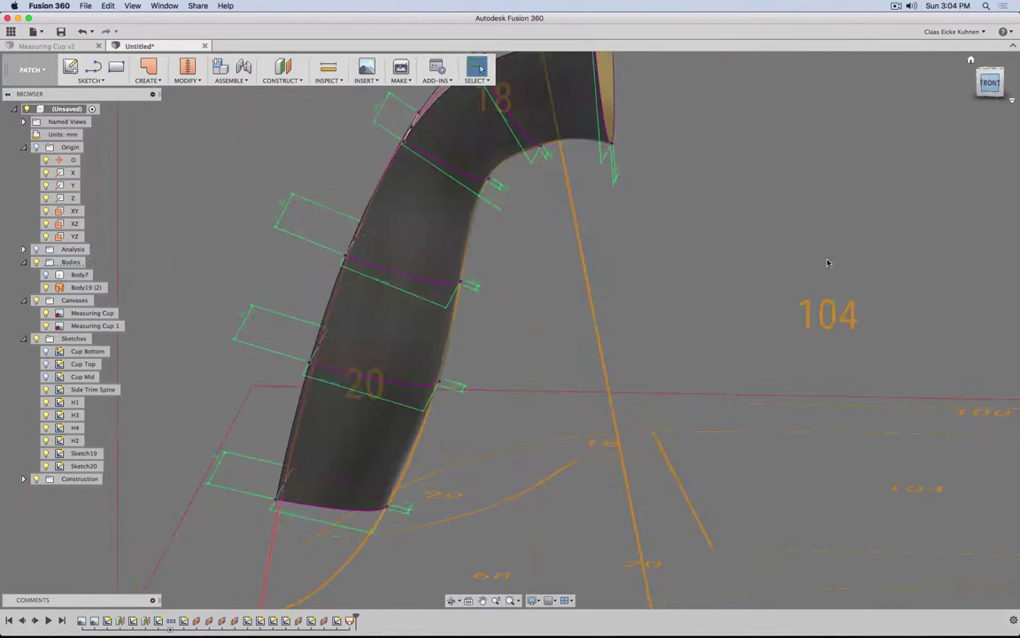
{"action": "left_click", "coordinate": [989, 85]}
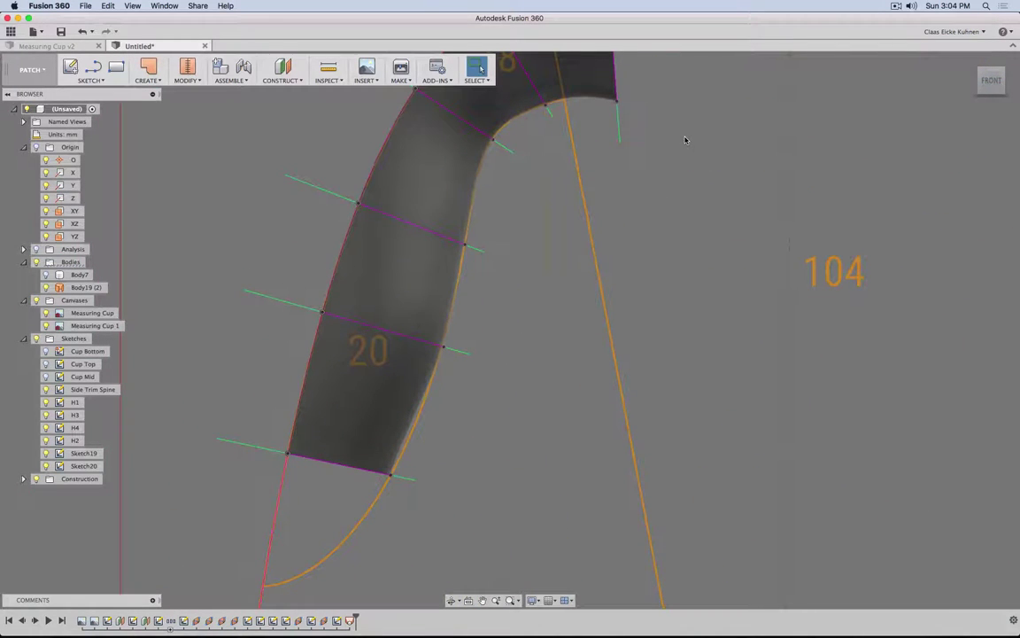
{"action": "middle_click_drag", "start_coordinate": [479, 226], "coordinate": [462, 275]}
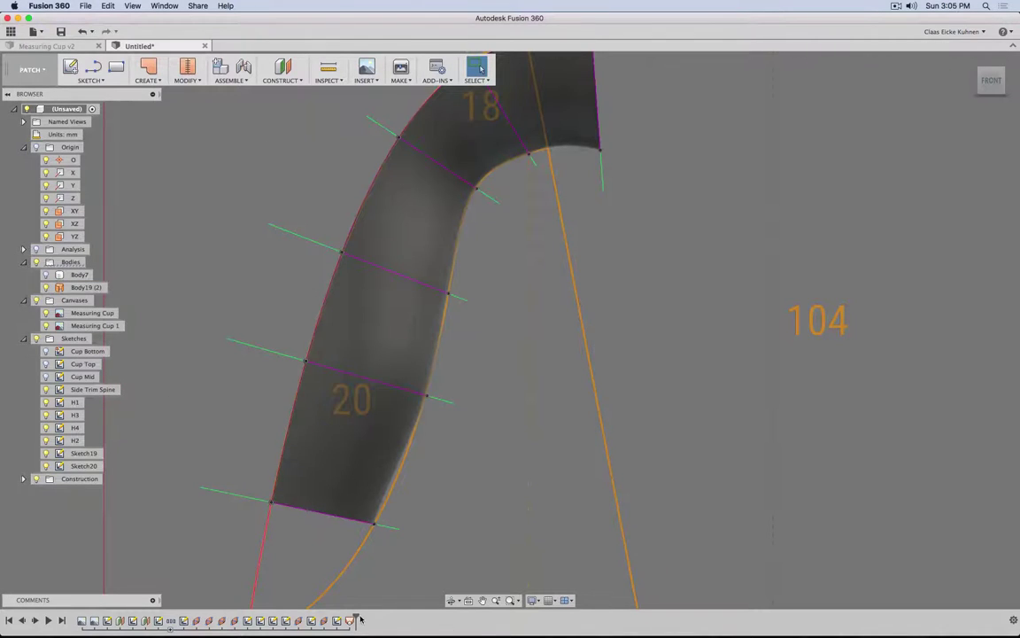
- Roll the timeline back to before the loft and start a new sketch on the front plane
{"action": "left_click_drag", "start_coordinate": [355, 614], "coordinate": [342, 614]}
{"action": "middle_click_drag", "start_coordinate": [522, 371], "coordinate": [491, 387], "text": "shift"}
{"action": "left_click", "coordinate": [70, 67]}
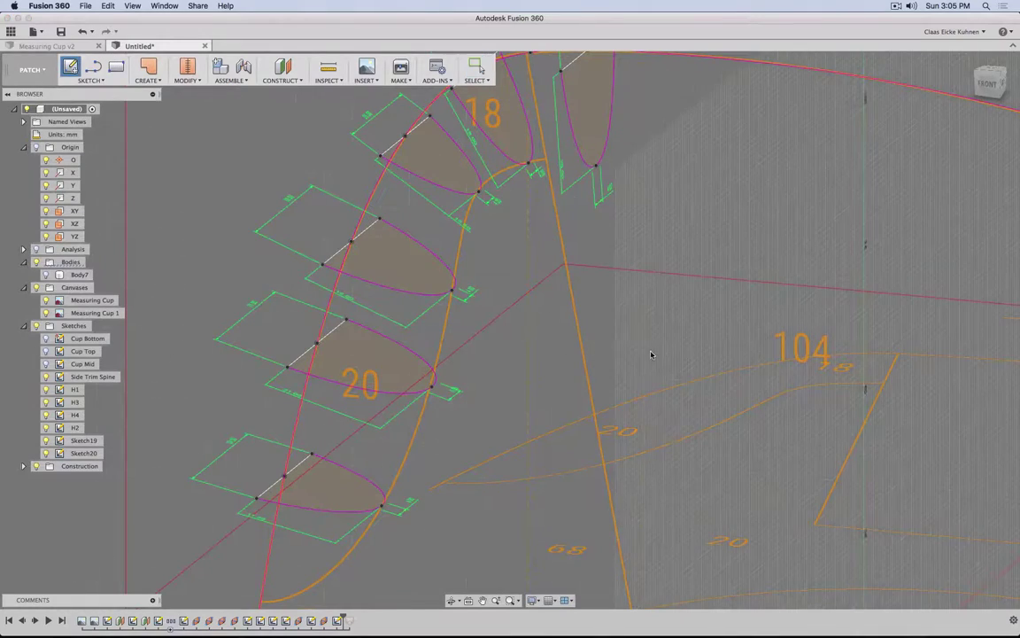
{"action": "left_click", "coordinate": [936, 359]}
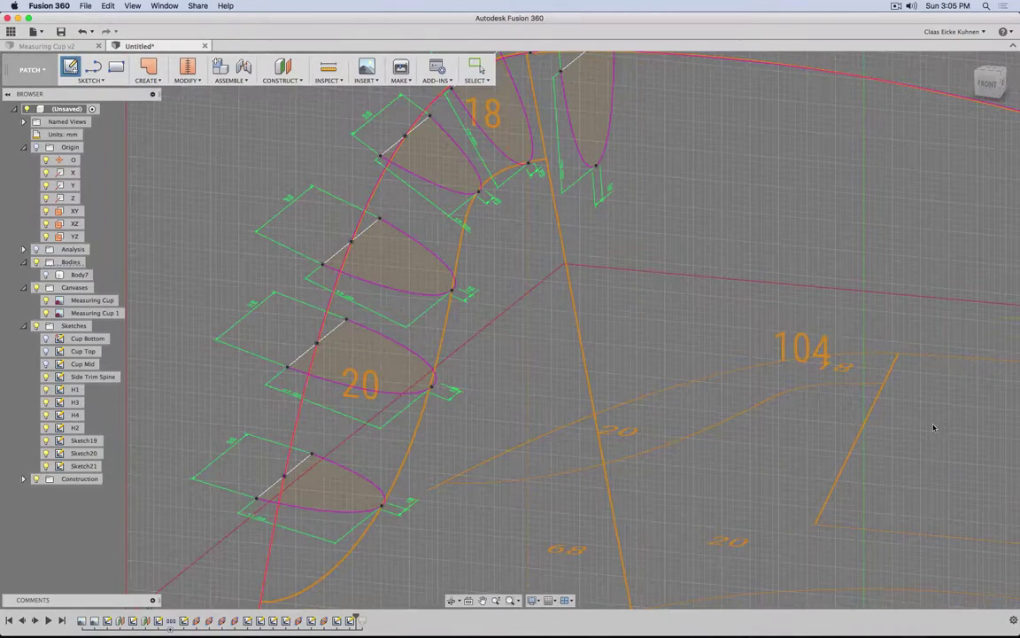
- Use Intersect to create points in the new sketch at the tips of the six handle profiles
{"action": "middle_click_drag", "start_coordinate": [878, 394], "coordinate": [819, 371]}
{"action": "key", "text": "s"}
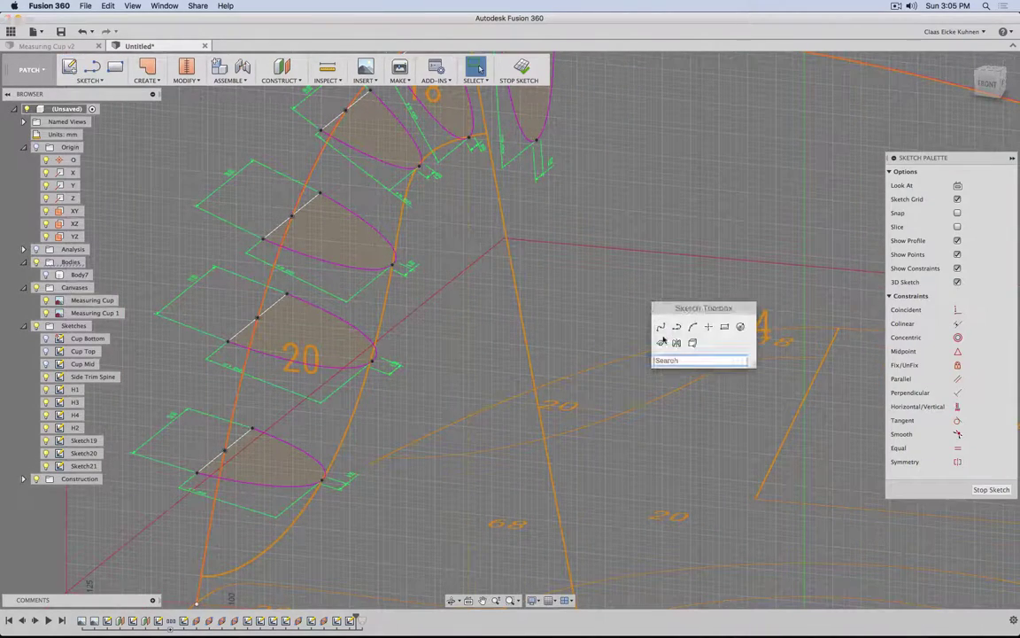
{"action": "key", "text": "Return"}
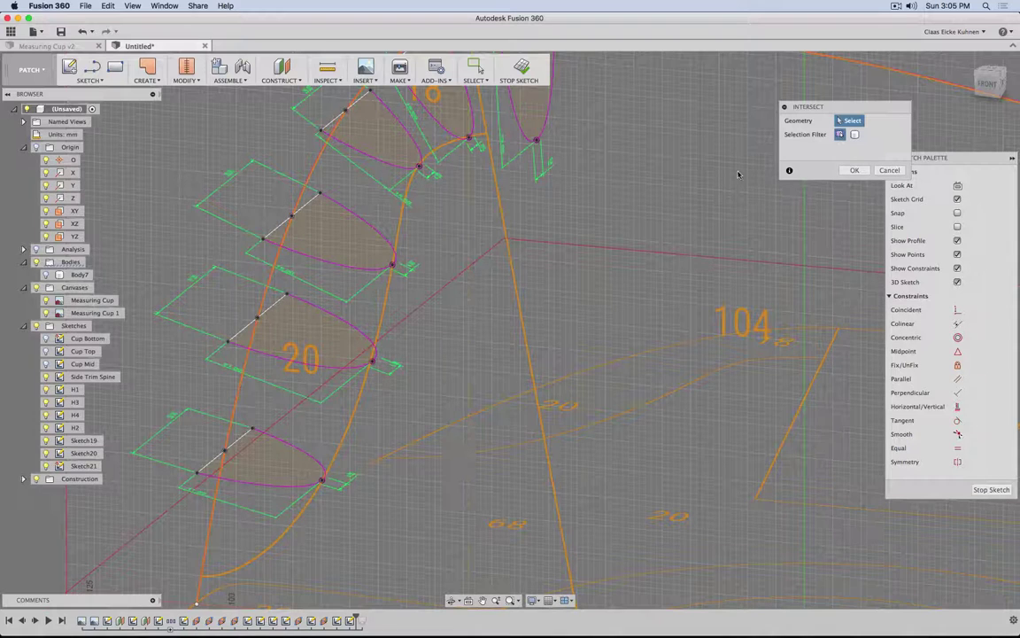
{"action": "key", "text": "s"}
{"action": "key", "text": "Escape"}
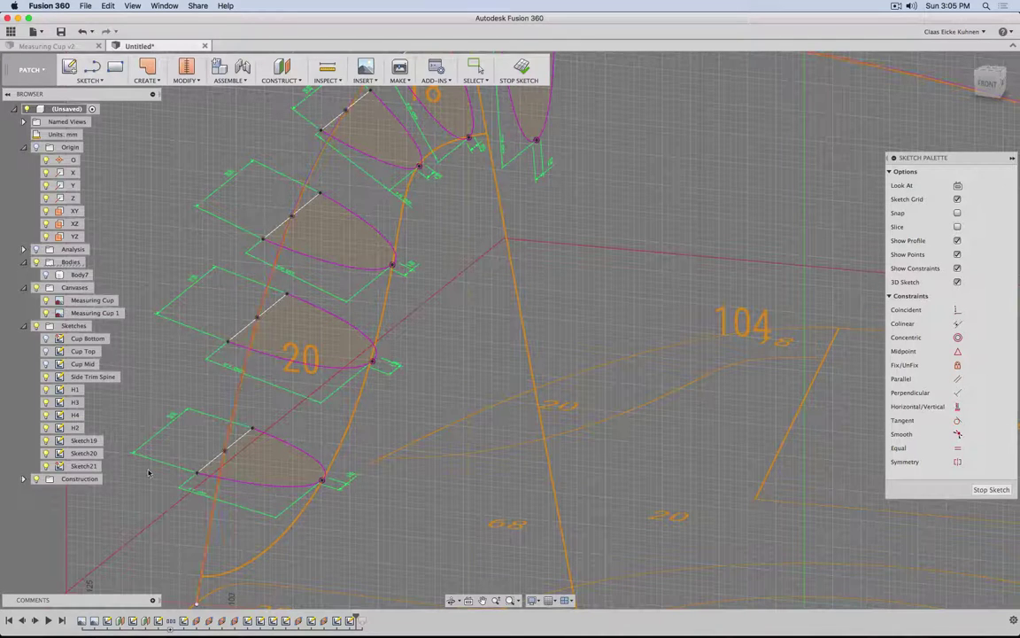
- Hide Sketch20, Sketch19, H2, H4, H3, H1 and Side Trim Spine so only the new sketch's points remain
{"action": "left_click", "coordinate": [47, 452]}
{"action": "left_click", "coordinate": [46, 440]}
{"action": "left_click", "coordinate": [46, 427]}
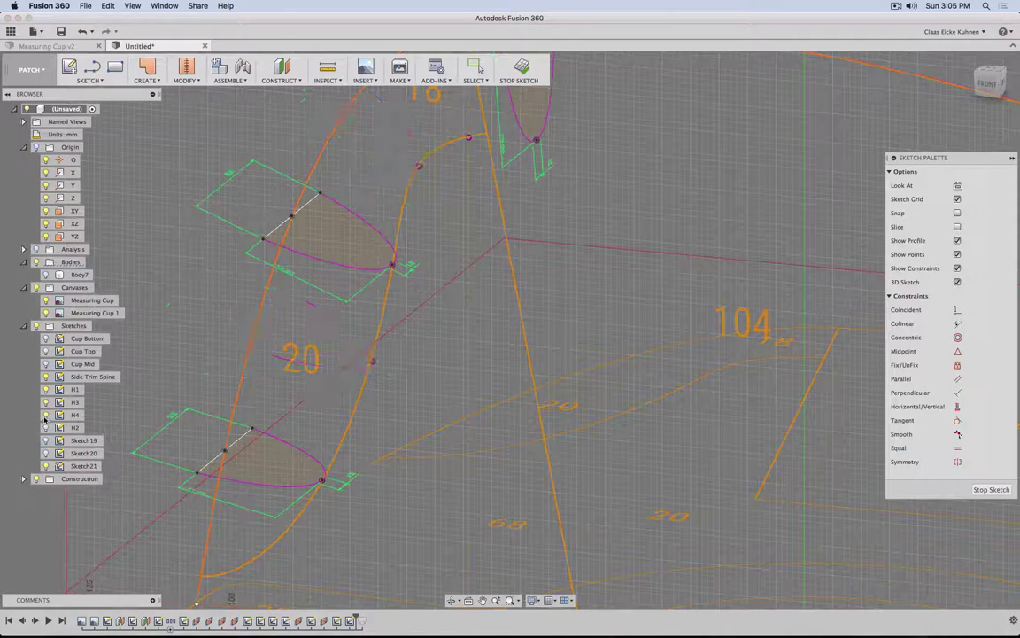
{"action": "left_click", "coordinate": [46, 414]}
{"action": "left_click", "coordinate": [46, 402]}
{"action": "left_click", "coordinate": [46, 390]}
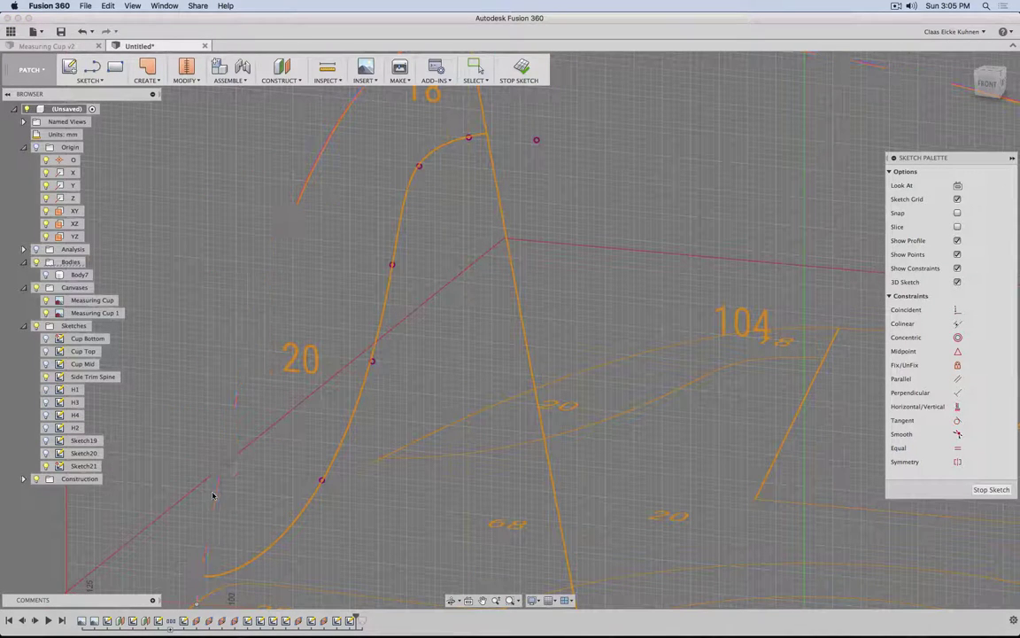
{"action": "left_click", "coordinate": [46, 376]}
- Draw a fit point spline through the six profile-tip points, from the uppermost one down to the lower end of the inner handle outline
{"action": "middle_click_drag", "start_coordinate": [303, 483], "coordinate": [353, 418]}
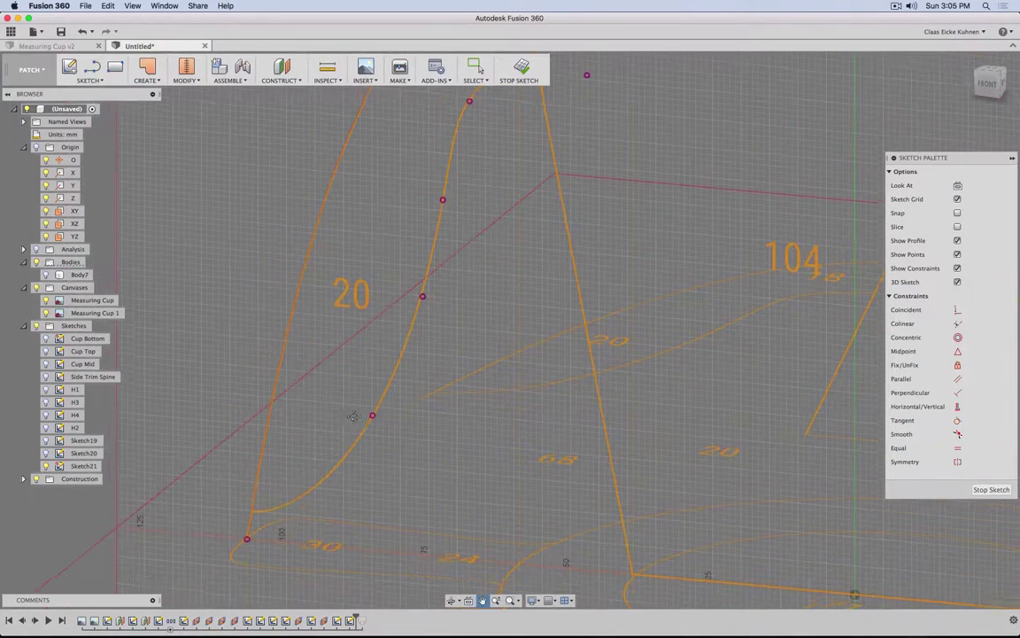
{"action": "scroll", "coordinate": [395, 469], "scroll_direction": "down", "scroll_amount": 3}
{"action": "key", "text": "s"}
{"action": "left_click", "coordinate": [461, 445]}
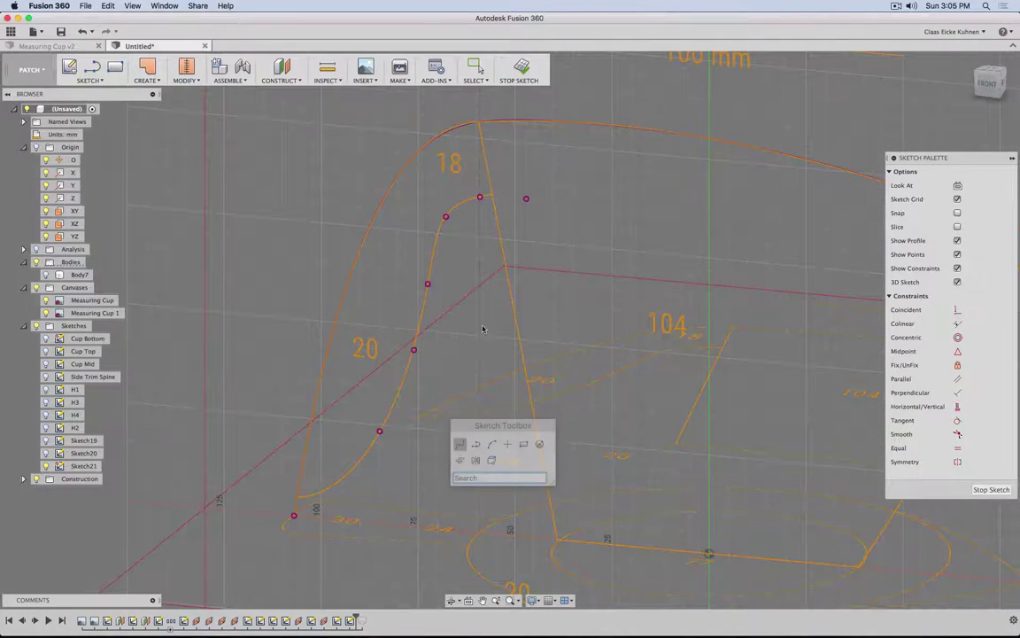
{"action": "left_click", "coordinate": [479, 197]}
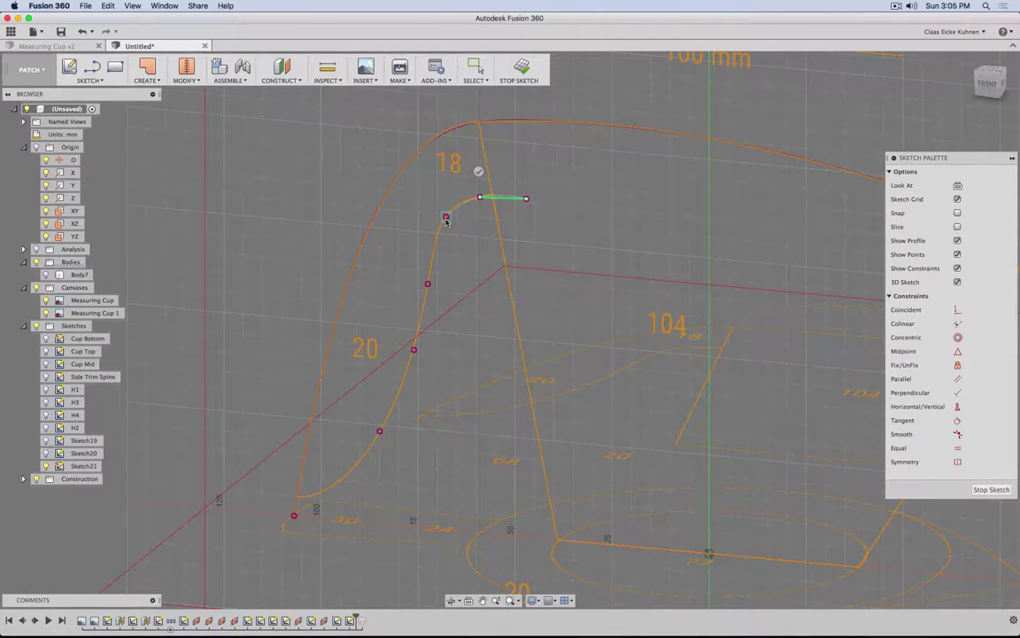
{"action": "left_click", "coordinate": [446, 216]}
{"action": "left_click", "coordinate": [428, 284]}
{"action": "left_click", "coordinate": [413, 351]}
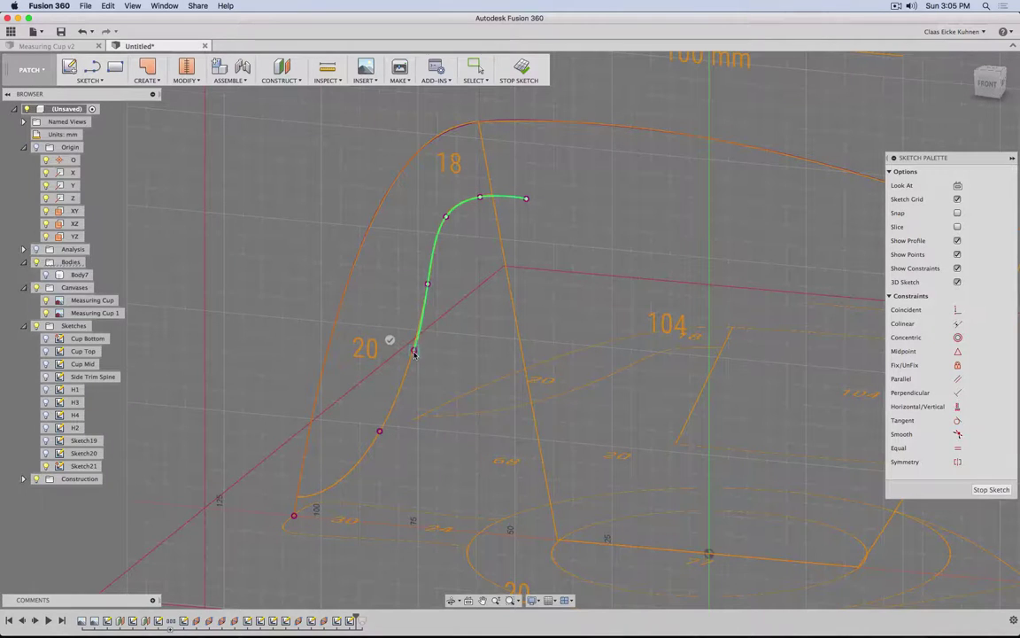
{"action": "left_click", "coordinate": [379, 432]}
{"action": "left_click", "coordinate": [297, 499]}
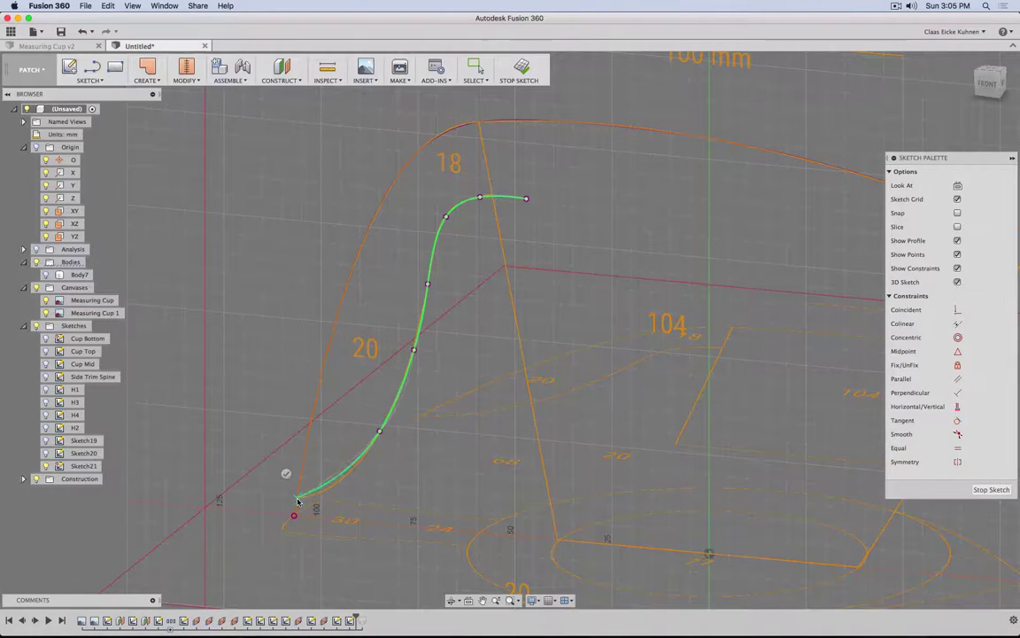
{"action": "left_click", "coordinate": [285, 476]}
- Adjust the tangent handle at the spline's lower end so the curve follows the inner handle outline, and finish the sketch
{"action": "scroll", "coordinate": [301, 514], "scroll_direction": "up", "scroll_amount": 5}
{"action": "scroll", "coordinate": [301, 515], "scroll_direction": "up", "scroll_amount": 3}
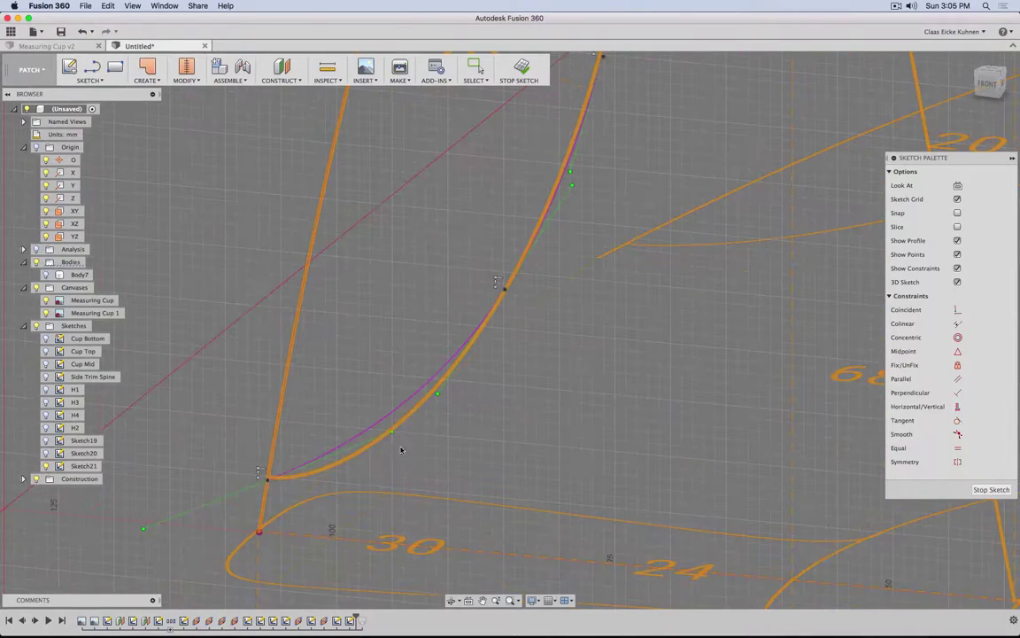
{"action": "left_click", "coordinate": [389, 431]}
{"action": "left_click_drag", "start_coordinate": [374, 473], "coordinate": [375, 474]}
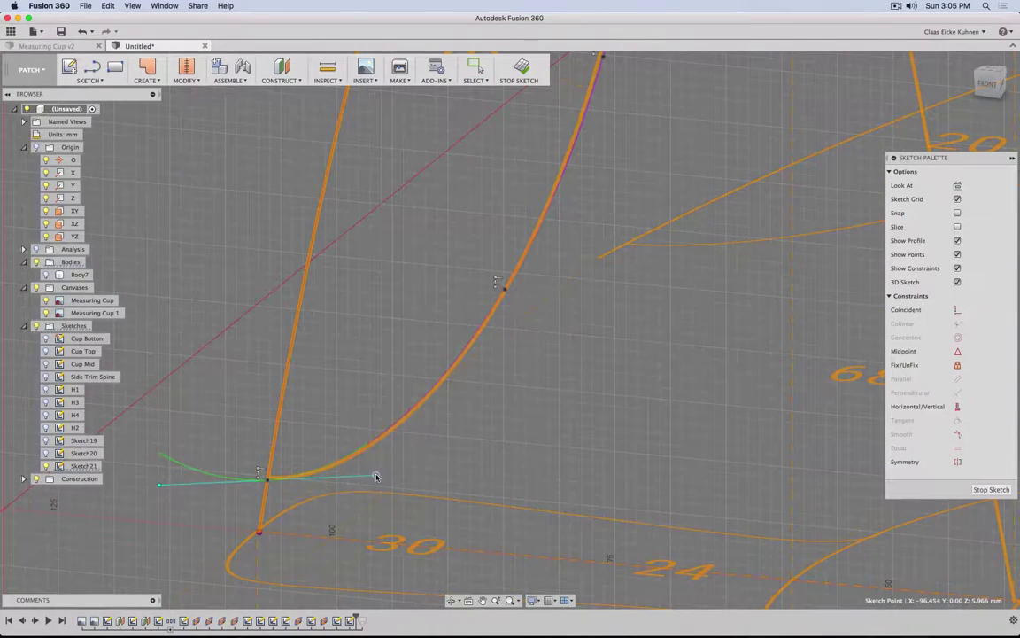
{"action": "scroll", "coordinate": [450, 446], "scroll_direction": "down", "scroll_amount": 5}
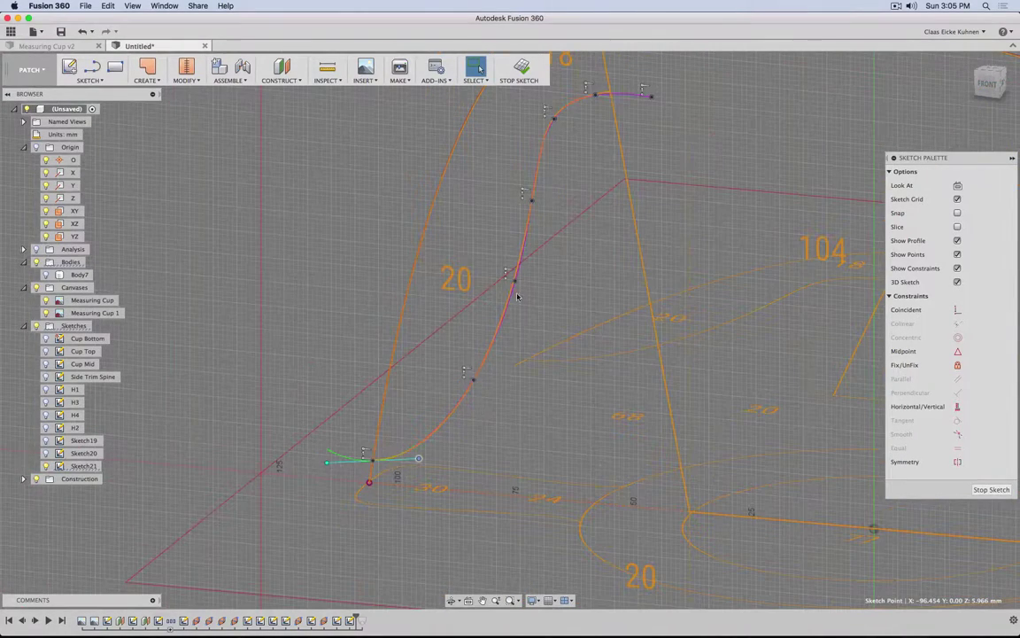
{"action": "middle_click_drag", "start_coordinate": [637, 153], "coordinate": [577, 243]}
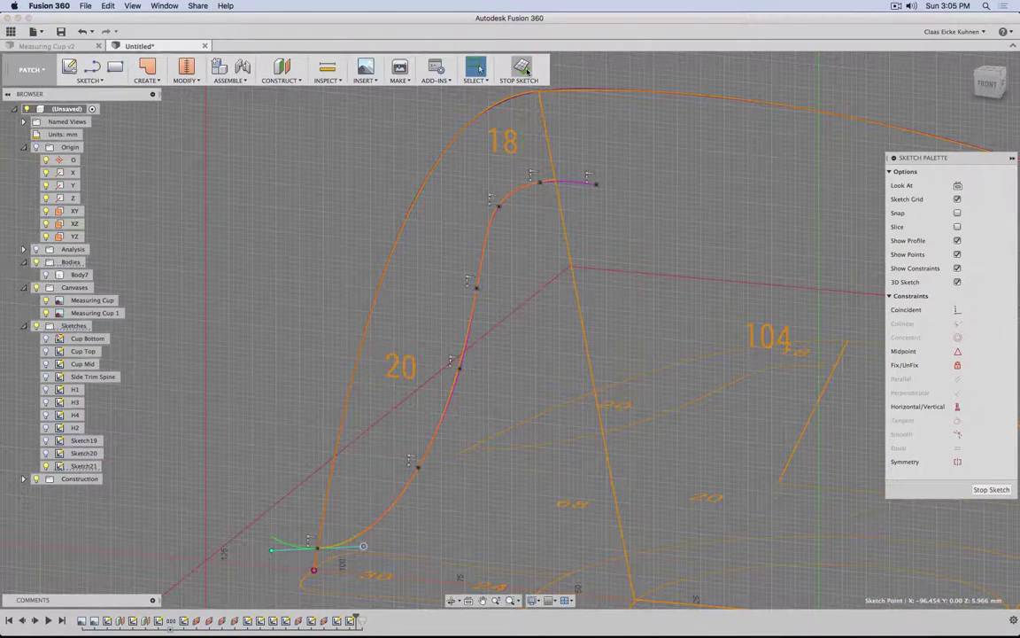
{"action": "left_click", "coordinate": [525, 71]}
- Show the six handle profile sketches again: H1, H2, H3, H4, Sketch19 and Sketch20
{"action": "left_click", "coordinate": [46, 428]}
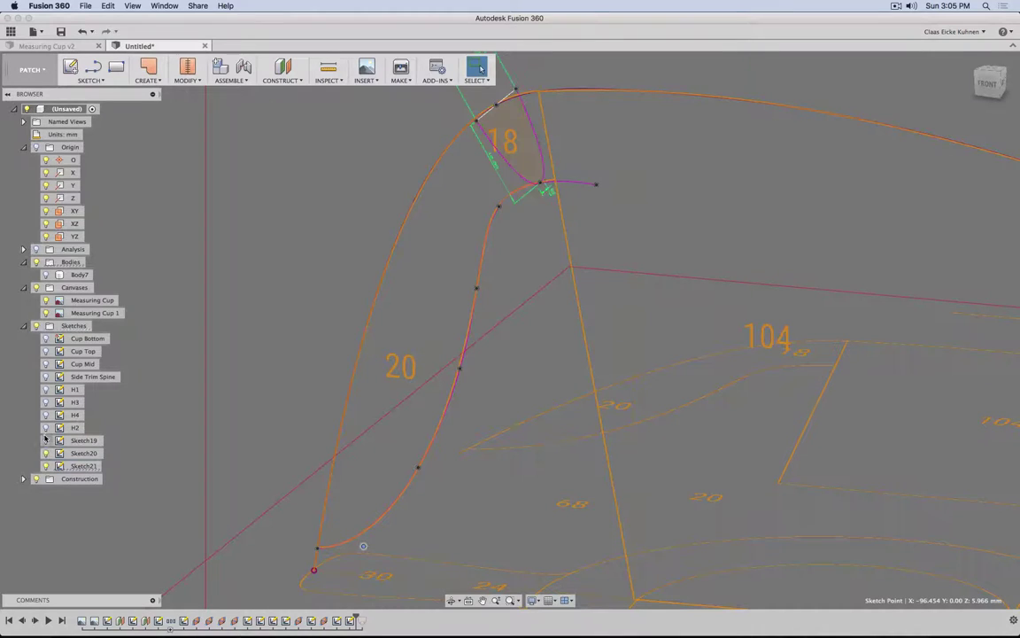
{"action": "left_click", "coordinate": [46, 414]}
{"action": "left_click", "coordinate": [46, 402]}
{"action": "left_click", "coordinate": [46, 390]}
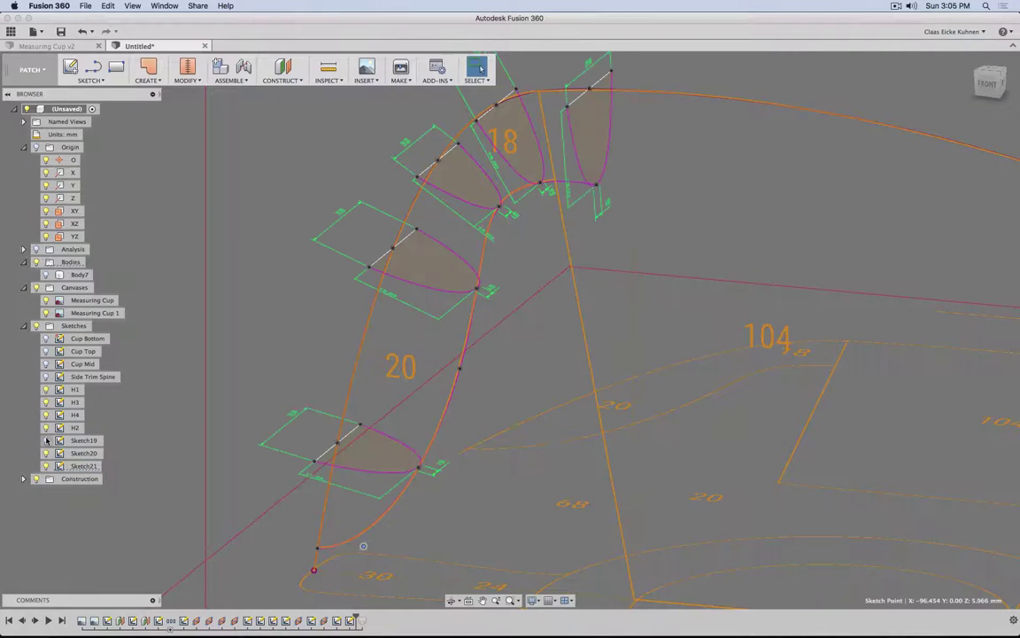
{"action": "left_click", "coordinate": [46, 440]}
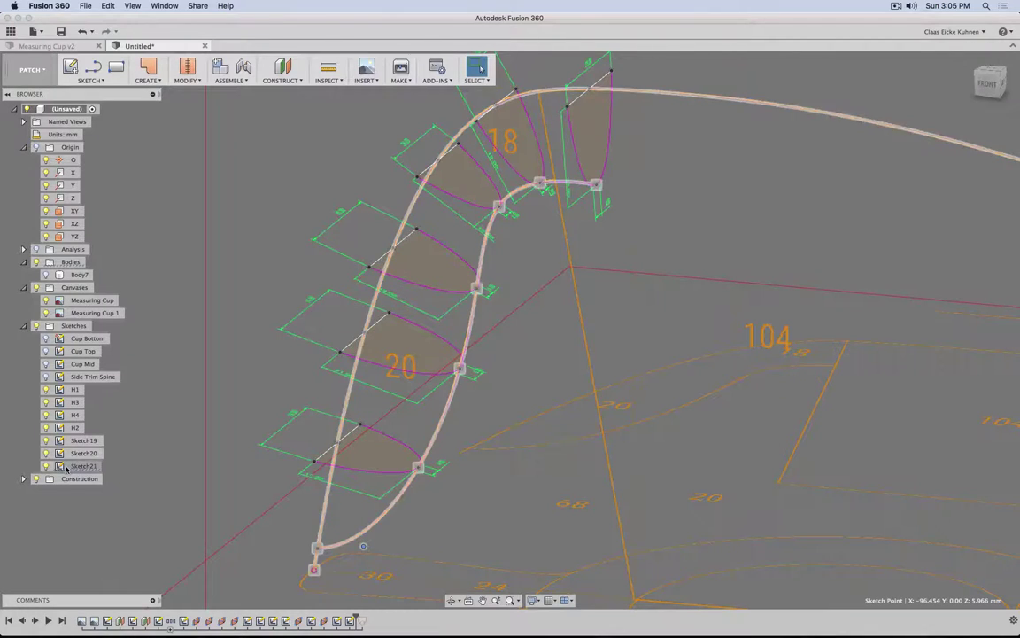
- Reopen Sketch21, select the outer handle curve in it and finish the sketch
{"action": "left_click", "coordinate": [61, 468]}
{"action": "double_click", "coordinate": [60, 468]}
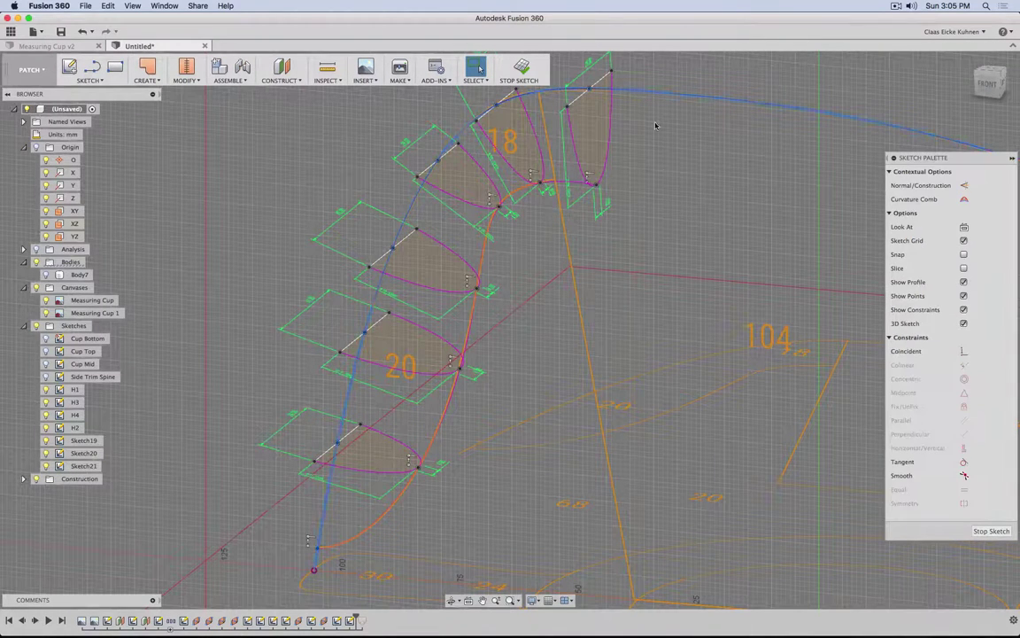
{"action": "left_click", "coordinate": [520, 70]}
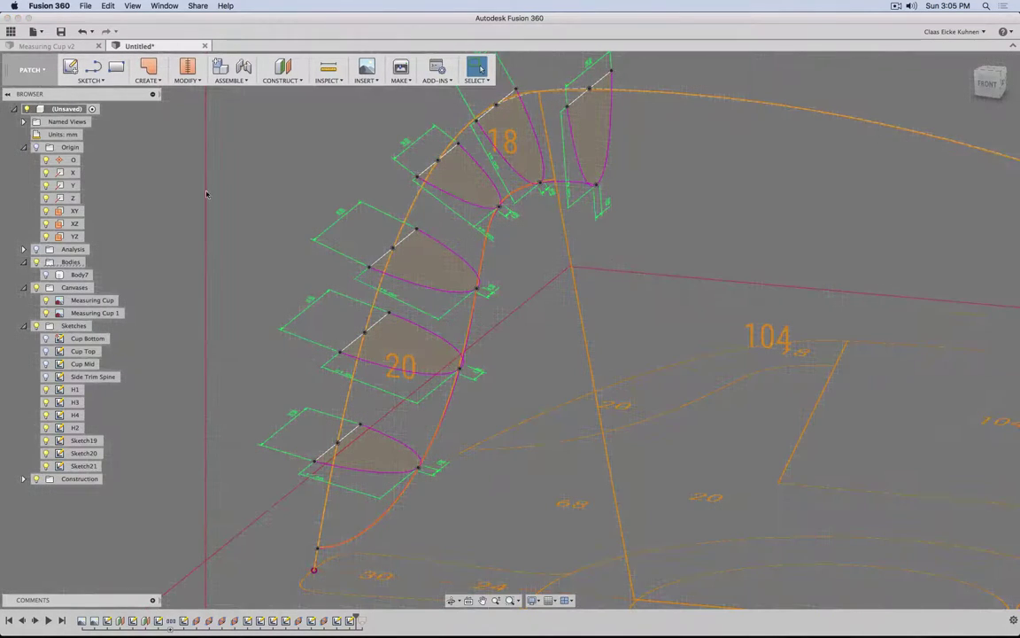
- Start a surface loft with the H1 profile at the handle's upper end and the adjacent Sketch20 profile
{"action": "left_click", "coordinate": [147, 79]}
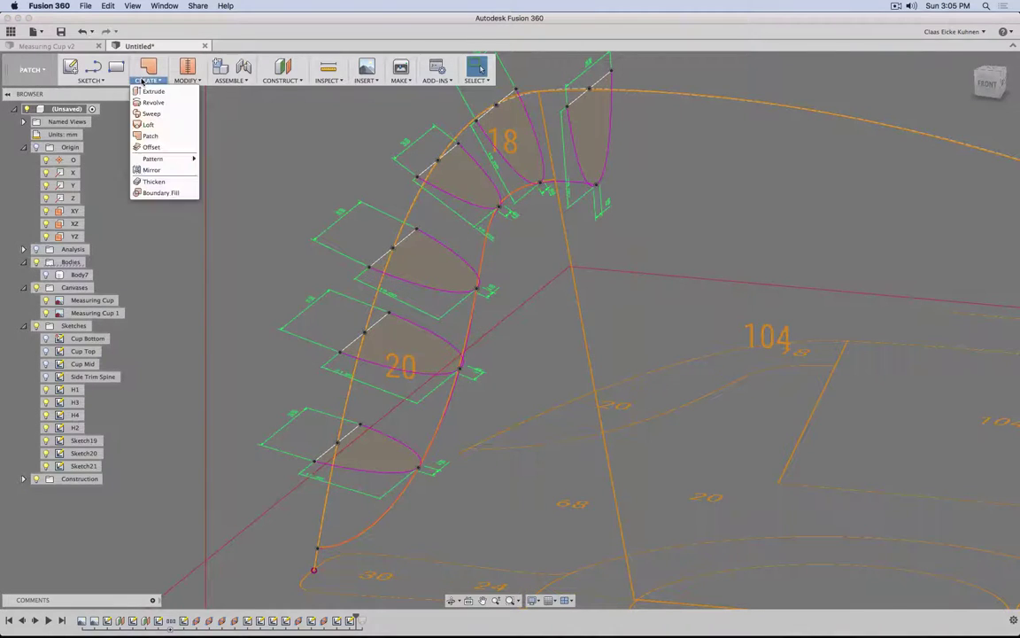
{"action": "left_click", "coordinate": [188, 127]}
{"action": "left_click", "coordinate": [585, 129]}
{"action": "left_click", "coordinate": [514, 133]}
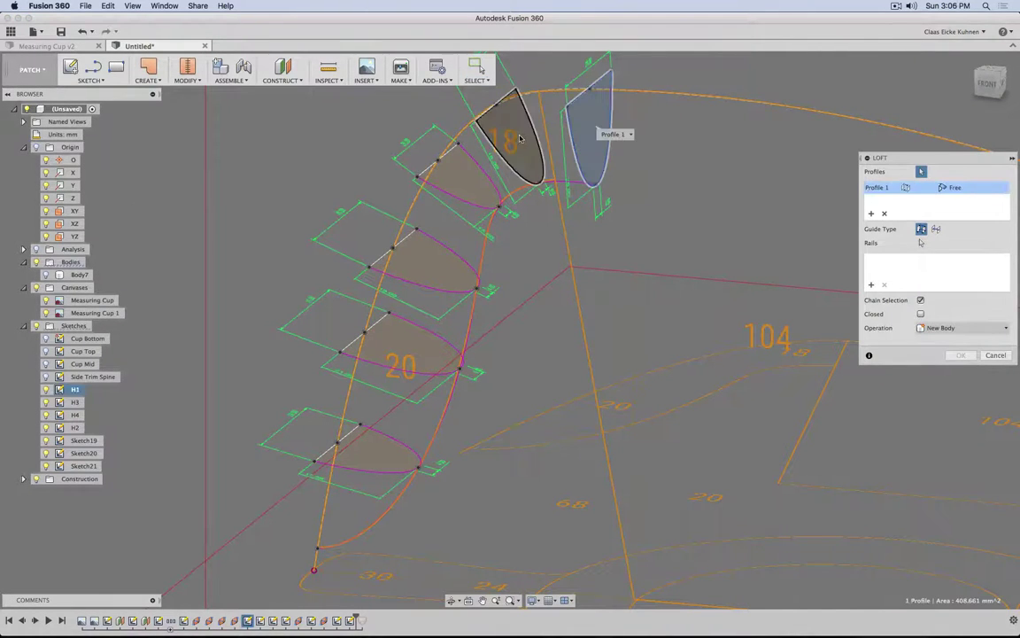
- Add the remaining handle section sketches to the loft as profiles, in order down to the lowest section
{"action": "left_click", "coordinate": [452, 177]}
{"action": "left_click", "coordinate": [416, 253]}
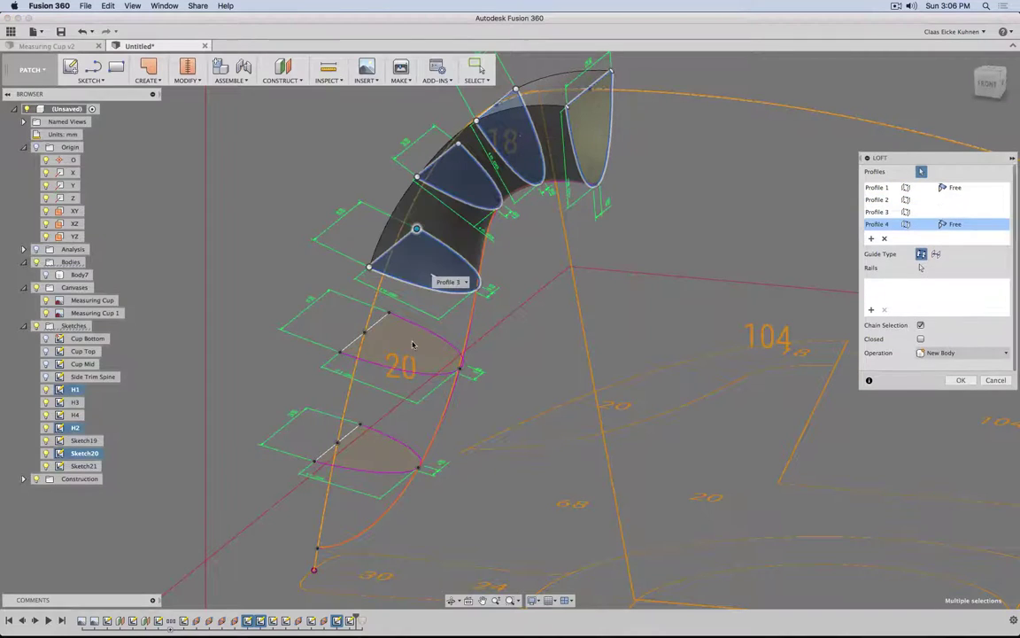
{"action": "left_click", "coordinate": [405, 364]}
{"action": "left_click", "coordinate": [422, 431]}
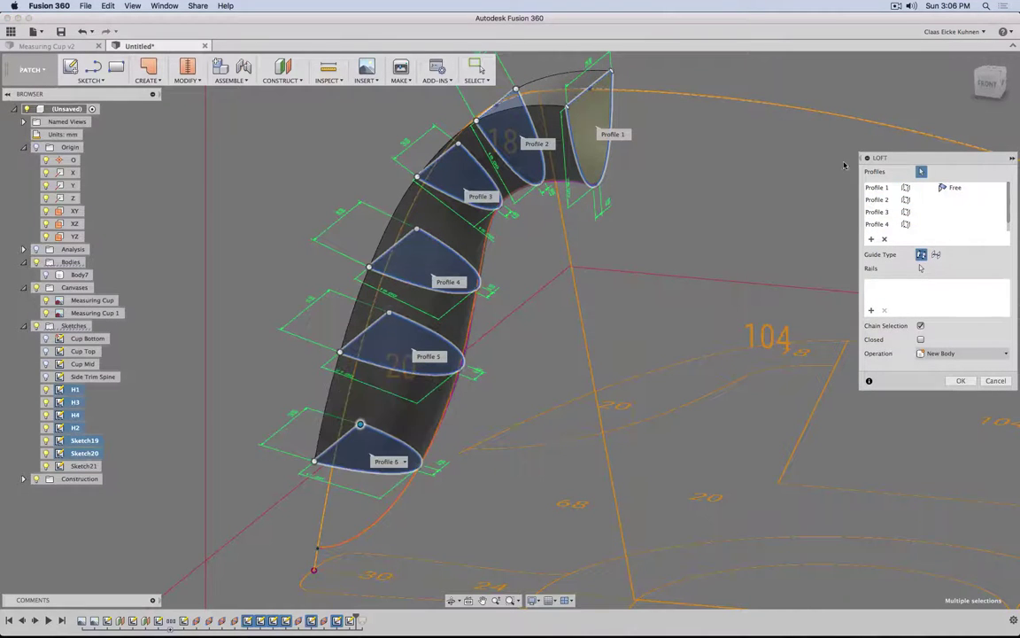
- Add the handle's inner and outer side curves as guide rails and create the loft as a new body
{"action": "left_click", "coordinate": [988, 83]}
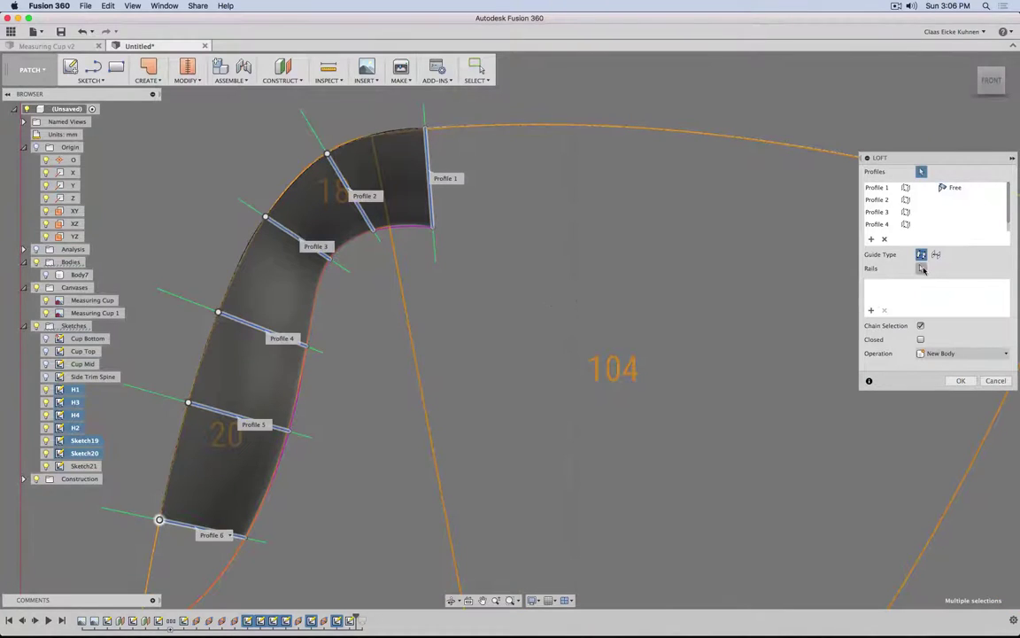
{"action": "left_click", "coordinate": [922, 268]}
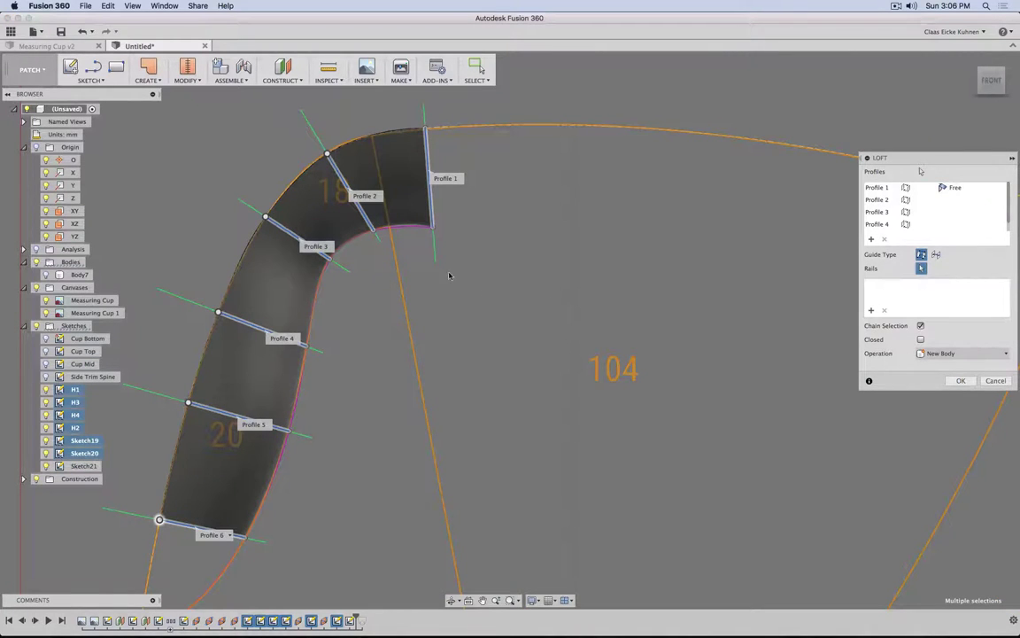
{"action": "left_click", "coordinate": [411, 233]}
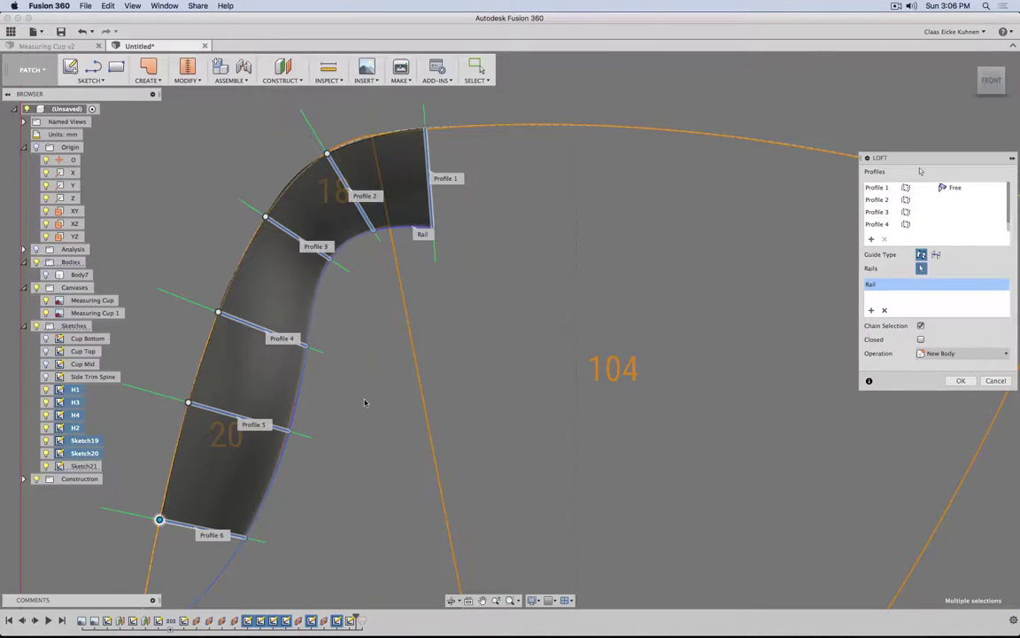
{"action": "middle_click_drag", "start_coordinate": [364, 403], "coordinate": [398, 384]}
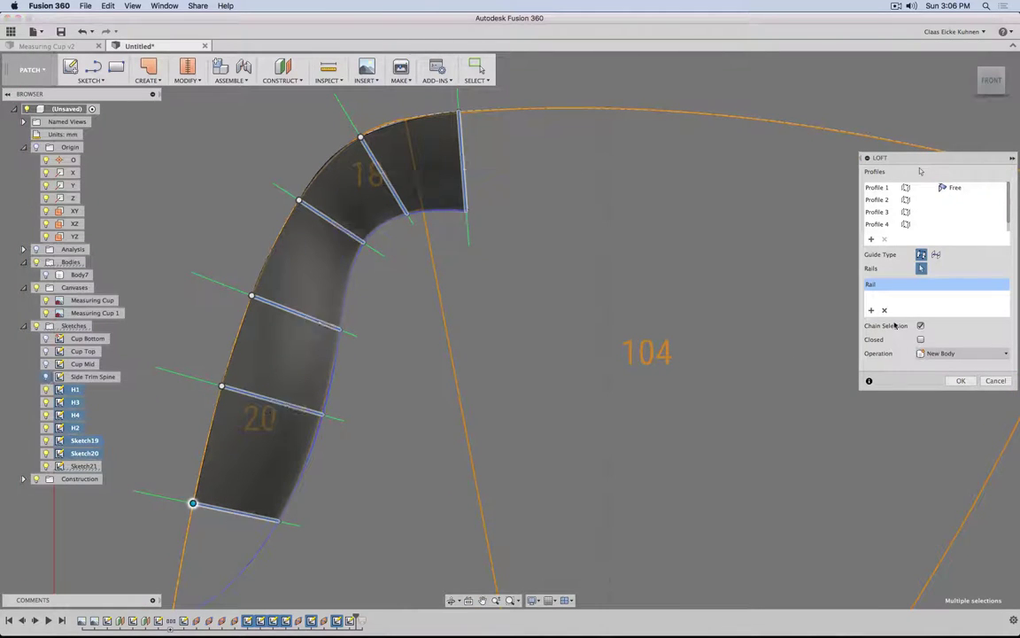
{"action": "left_click", "coordinate": [521, 112]}
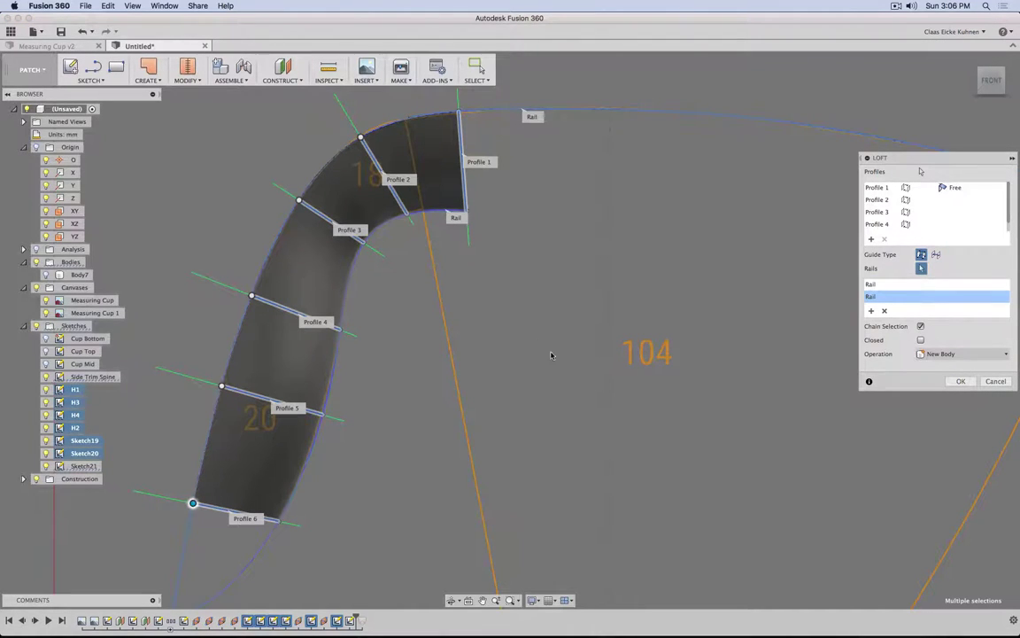
{"action": "middle_click_drag", "start_coordinate": [438, 378], "coordinate": [483, 370]}
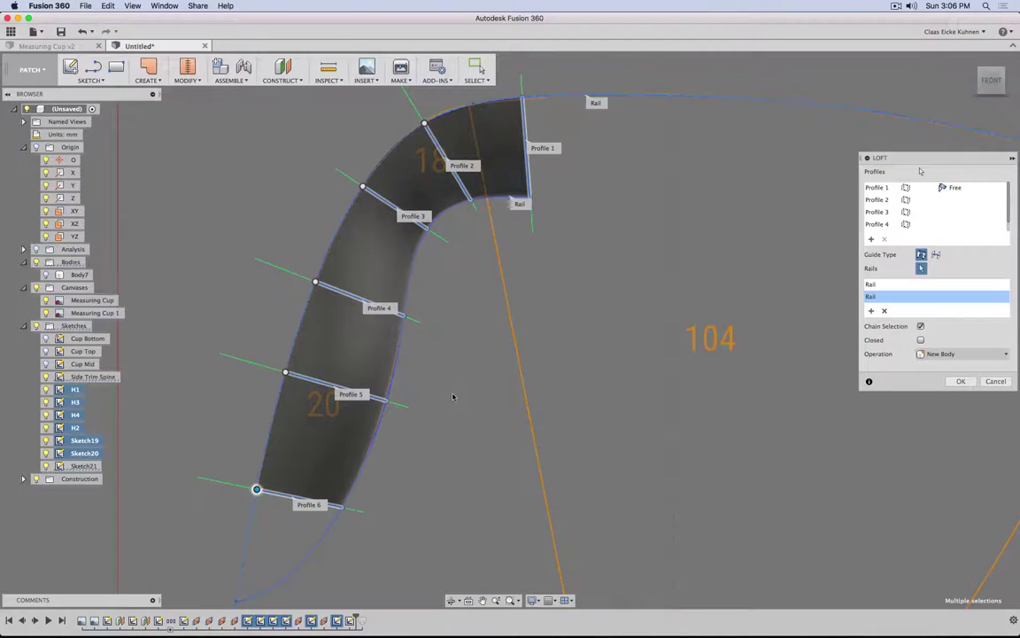
{"action": "middle_click_drag", "start_coordinate": [453, 415], "coordinate": [425, 399], "text": "shift"}
{"action": "left_click", "coordinate": [991, 82]}
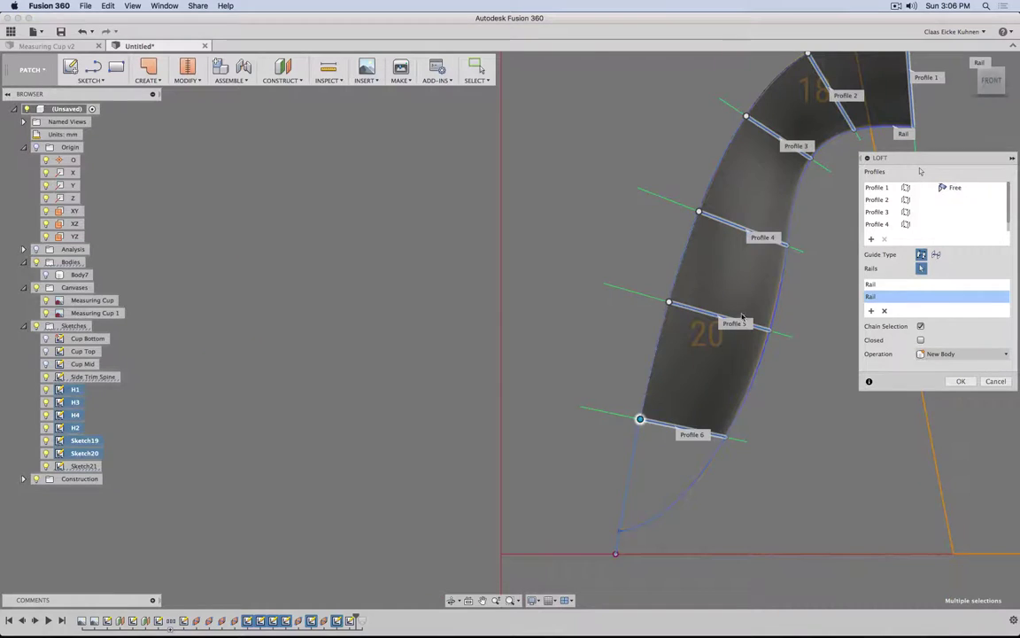
{"action": "middle_click_drag", "start_coordinate": [638, 383], "coordinate": [514, 392]}
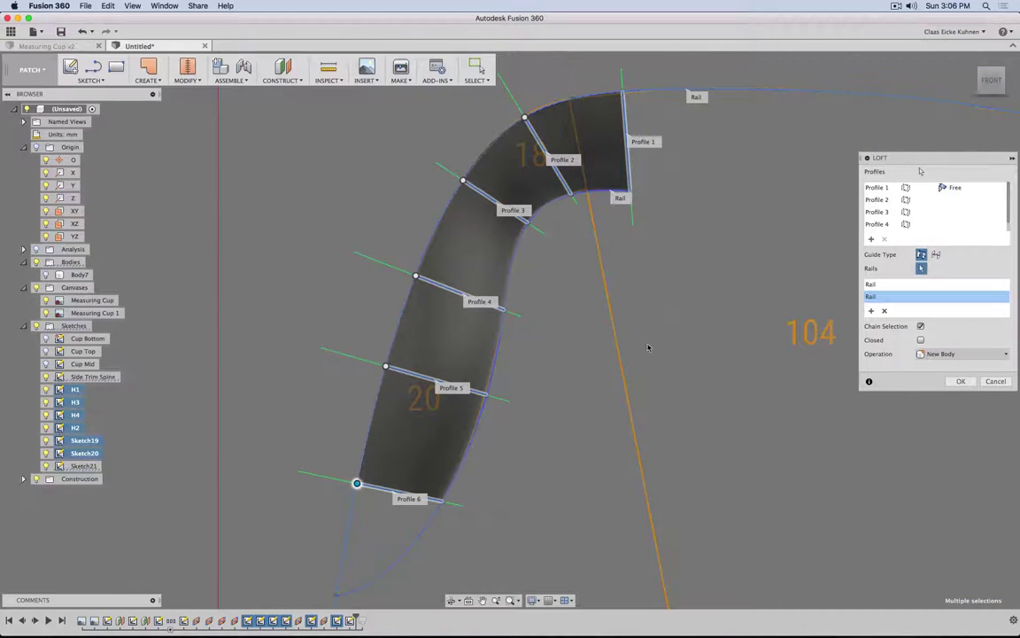
{"action": "left_click", "coordinate": [961, 381]}
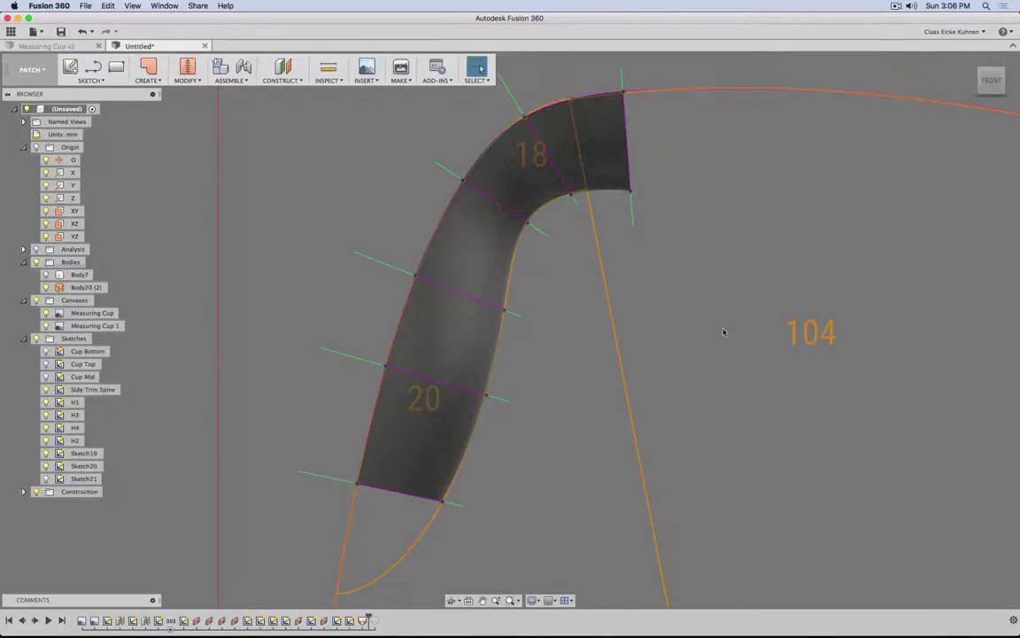
- Try 7 mm for the small tip dimension of the second section from the handle's lower end, and restore it to 6 mm
{"action": "mouse_move", "coordinate": [724, 332]}
{"action": "middle_mouse_down", "text": "shift"}
{"action": "mouse_move", "coordinate": [673, 352]}
{"action": "mouse_move", "coordinate": [690, 363]}
{"action": "mouse_move", "coordinate": [907, 354]}
{"action": "mouse_move", "coordinate": [667, 353]}
{"action": "mouse_move", "coordinate": [646, 347]}
{"action": "mouse_move", "coordinate": [655, 332]}
{"action": "mouse_move", "coordinate": [611, 312]}
{"action": "middle_mouse_up", "text": "shift"}
{"action": "left_click", "coordinate": [611, 312]}
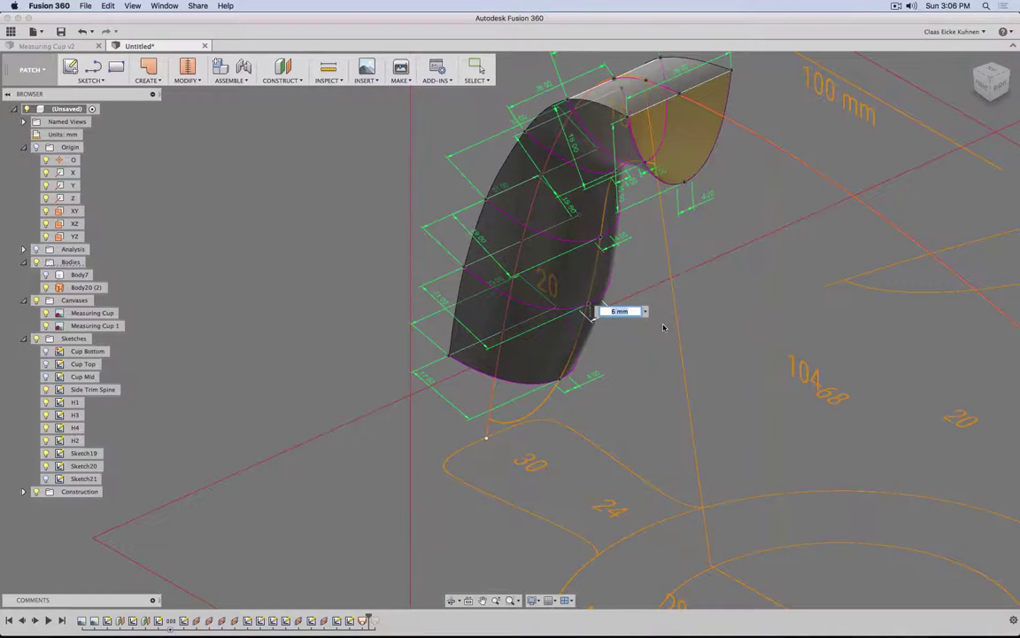
{"action": "key", "text": "Return"}
{"action": "middle_click_drag", "start_coordinate": [652, 316], "coordinate": [634, 312], "text": "shift"}
{"action": "double_click", "coordinate": [632, 312]}
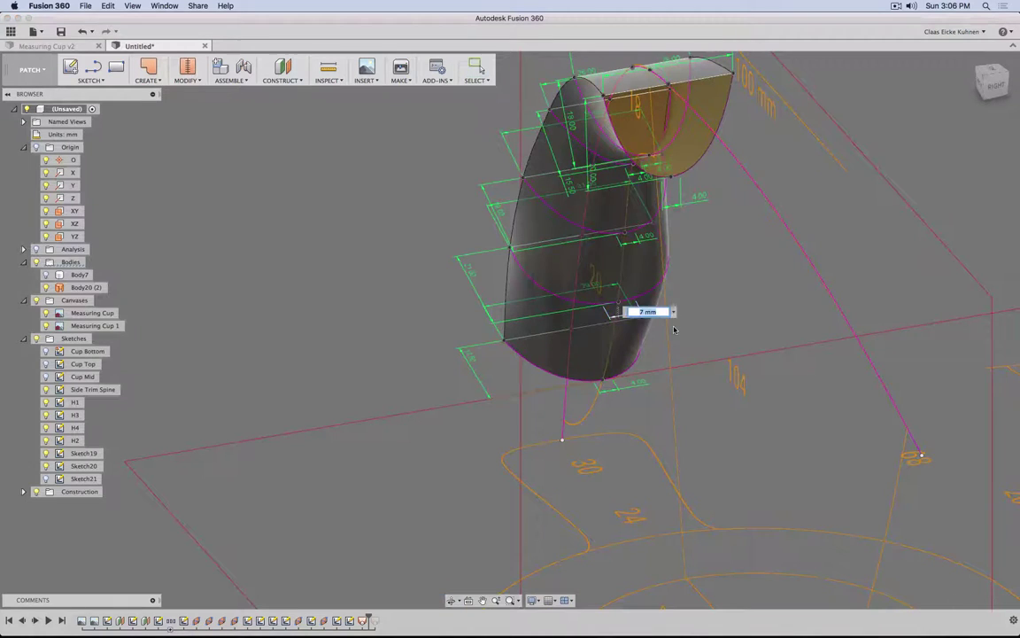
{"action": "type", "text": "6"}
{"action": "key", "text": "Return"}
- Widen the third section from the handle's cup end in top view, trying 26.5 mm and settling on 27 mm
{"action": "middle_click_drag", "start_coordinate": [465, 409], "coordinate": [910, 128], "text": "shift"}
{"action": "left_click", "coordinate": [994, 74]}
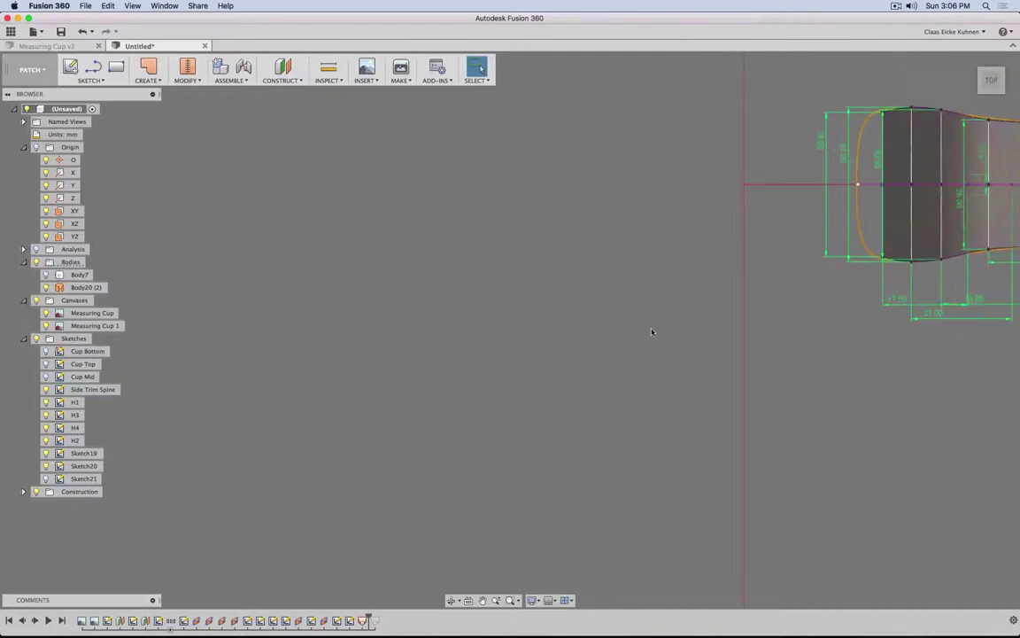
{"action": "middle_click_drag", "start_coordinate": [475, 197], "coordinate": [27, 350]}
{"action": "scroll", "coordinate": [585, 231], "scroll_direction": "up", "scroll_amount": 3}
{"action": "middle_click_drag", "start_coordinate": [544, 223], "coordinate": [528, 175]}
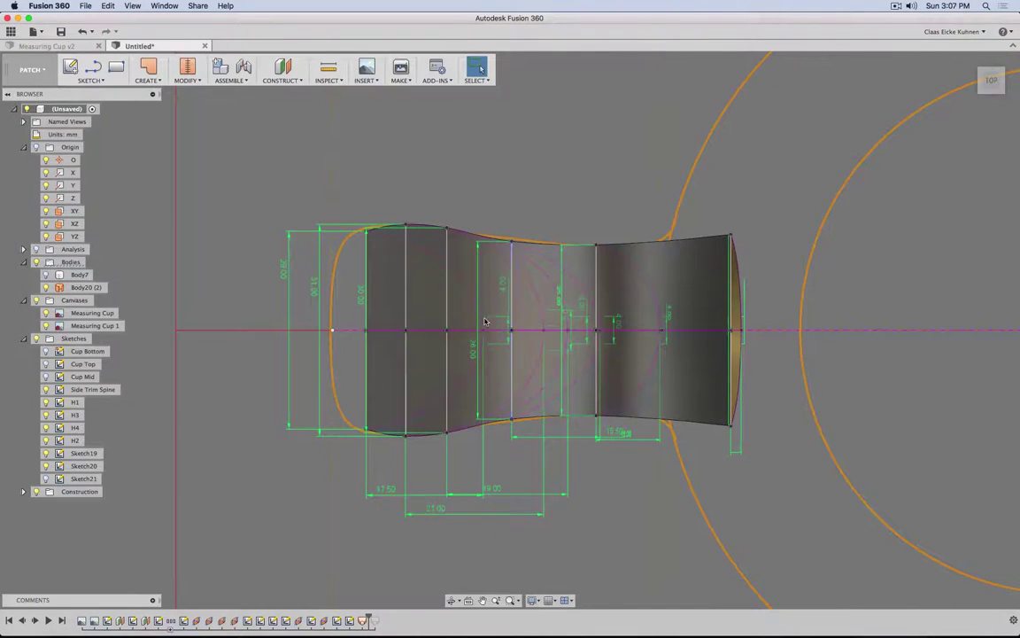
{"action": "double_click", "coordinate": [471, 352]}
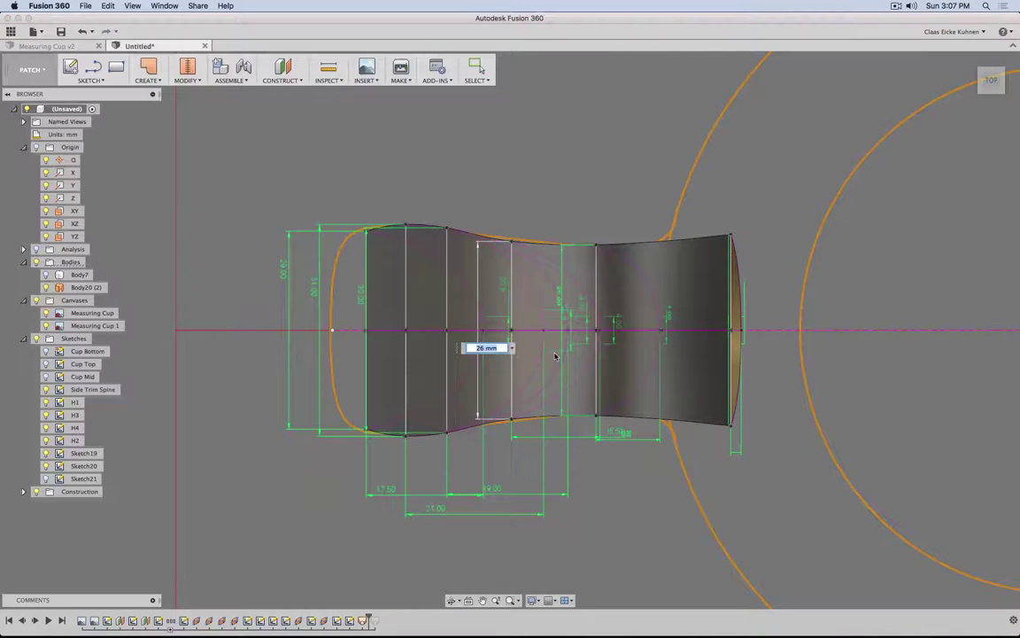
{"action": "key", "text": "Return"}
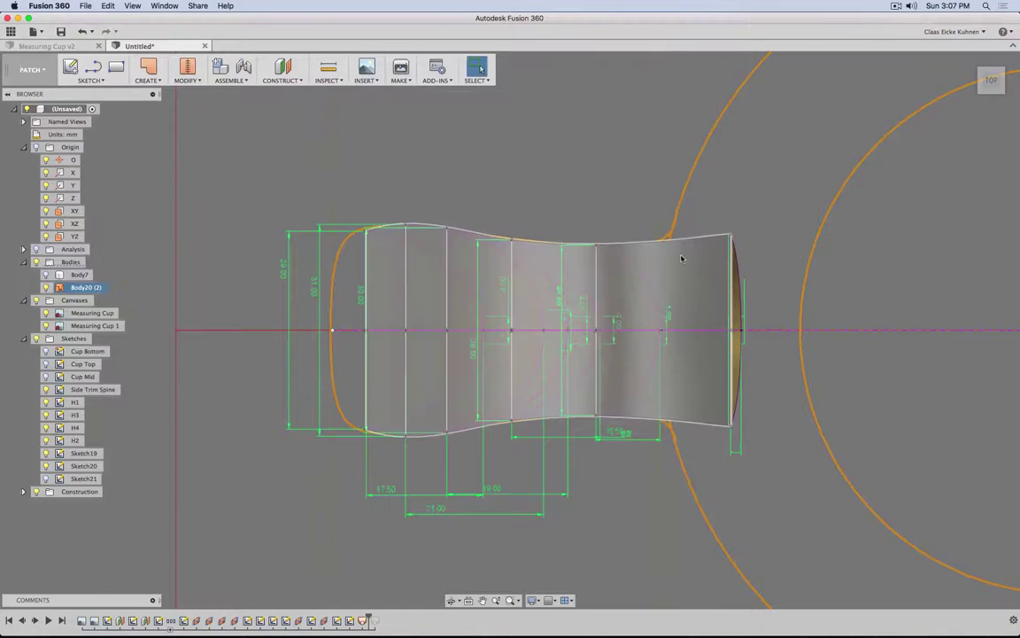
{"action": "double_click", "coordinate": [472, 352]}
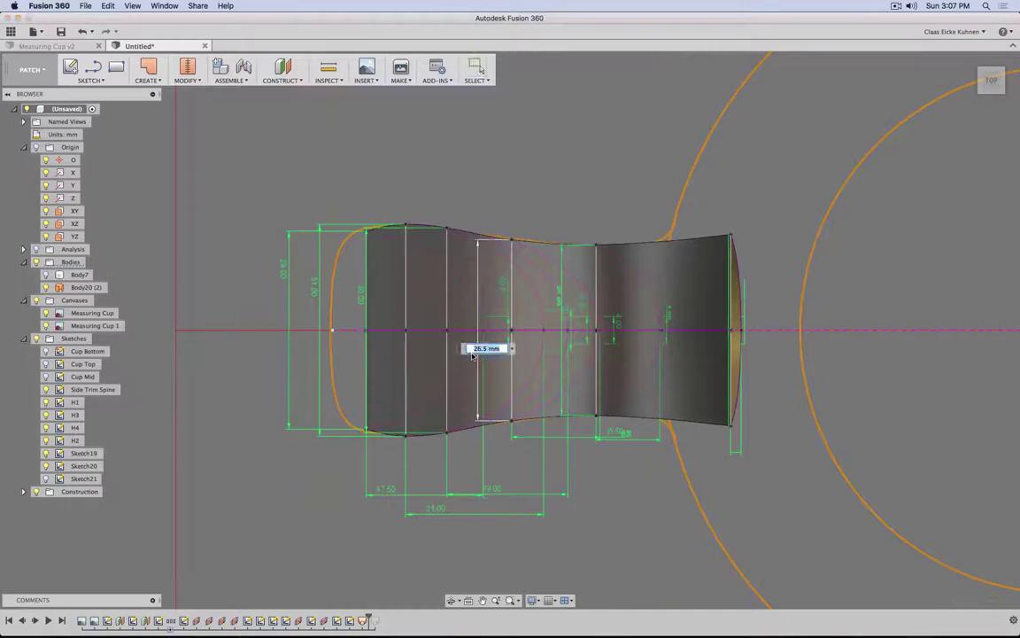
{"action": "type", "text": "27"}
{"action": "key", "text": "Return"}
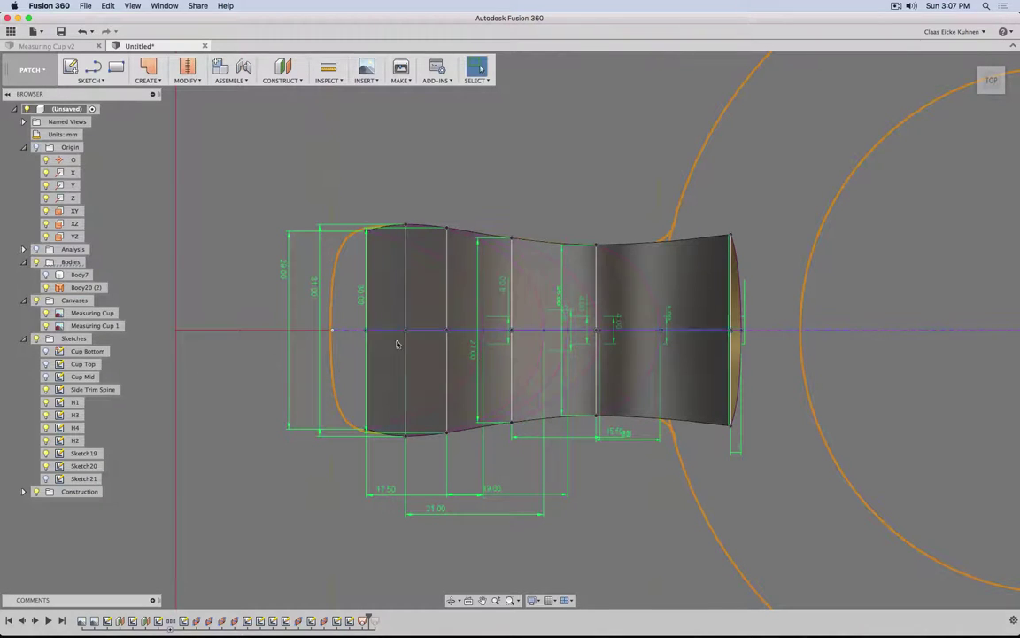
- Set the width of the lowest handle section to 30 mm
{"action": "double_click", "coordinate": [283, 269]}
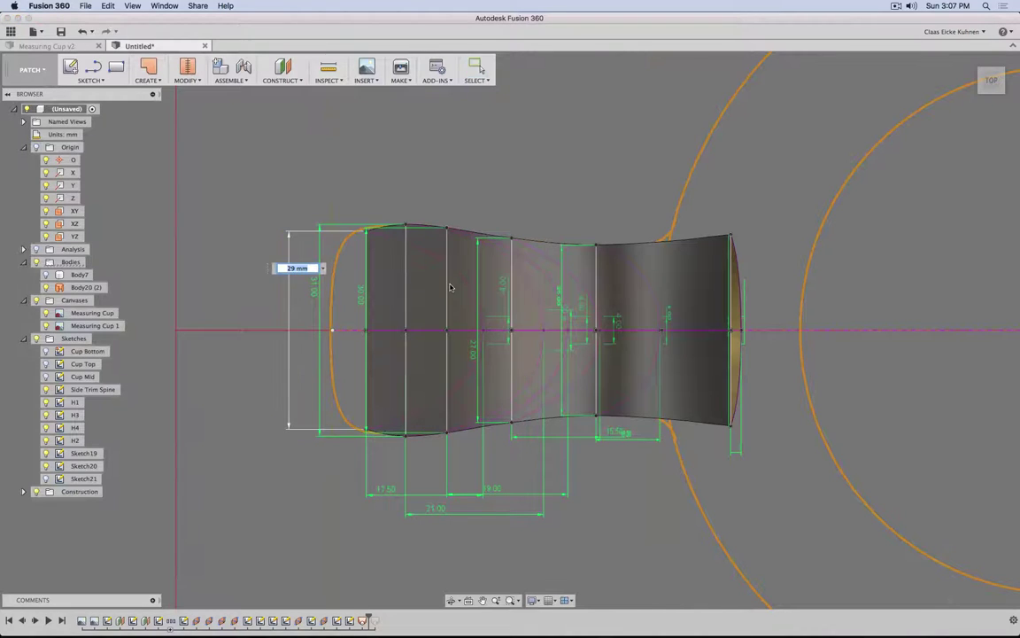
{"action": "type", "text": "30"}
{"action": "key", "text": "Return"}
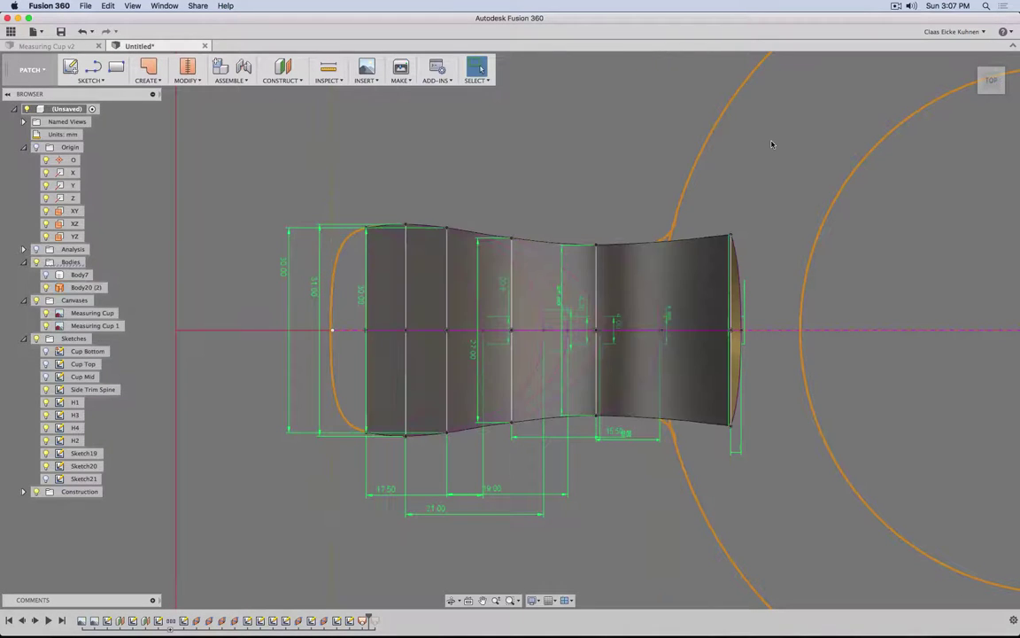
- Set the width of the third section from the handle's lower end to 29.5 mm
{"action": "scroll", "coordinate": [435, 227], "scroll_direction": "up", "scroll_amount": 4}
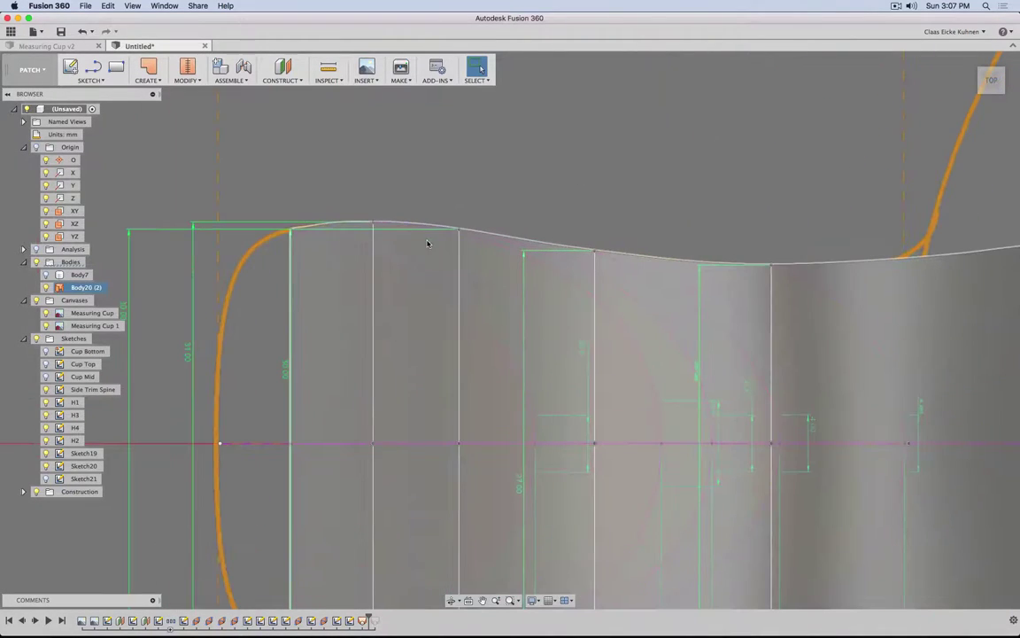
{"action": "scroll", "coordinate": [428, 244], "scroll_direction": "down", "scroll_amount": 3}
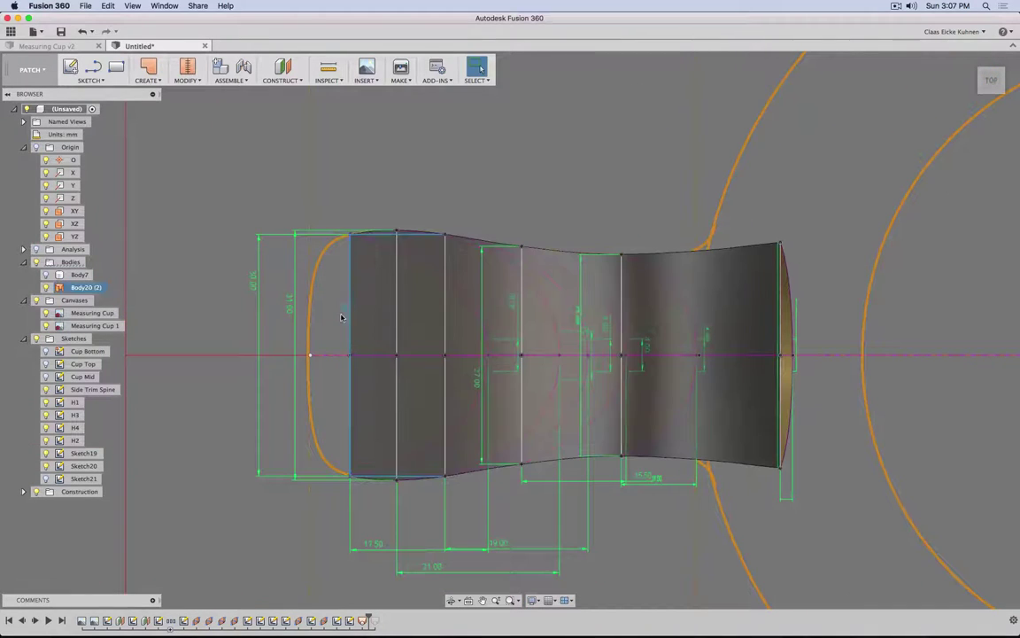
{"action": "double_click", "coordinate": [343, 316]}
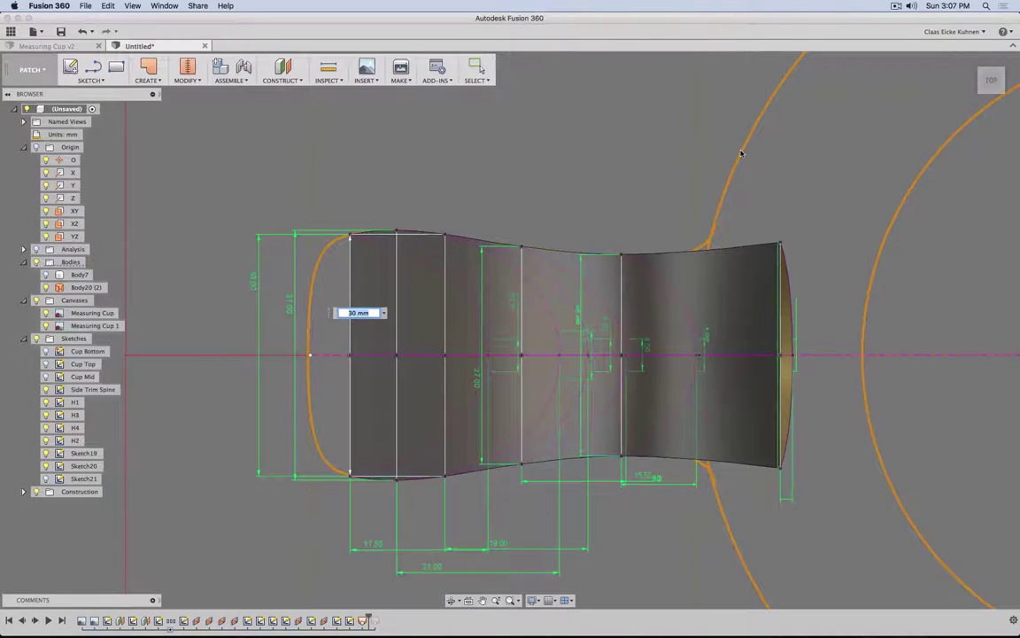
{"action": "type", "text": "29.5"}
{"action": "key", "text": "Return"}
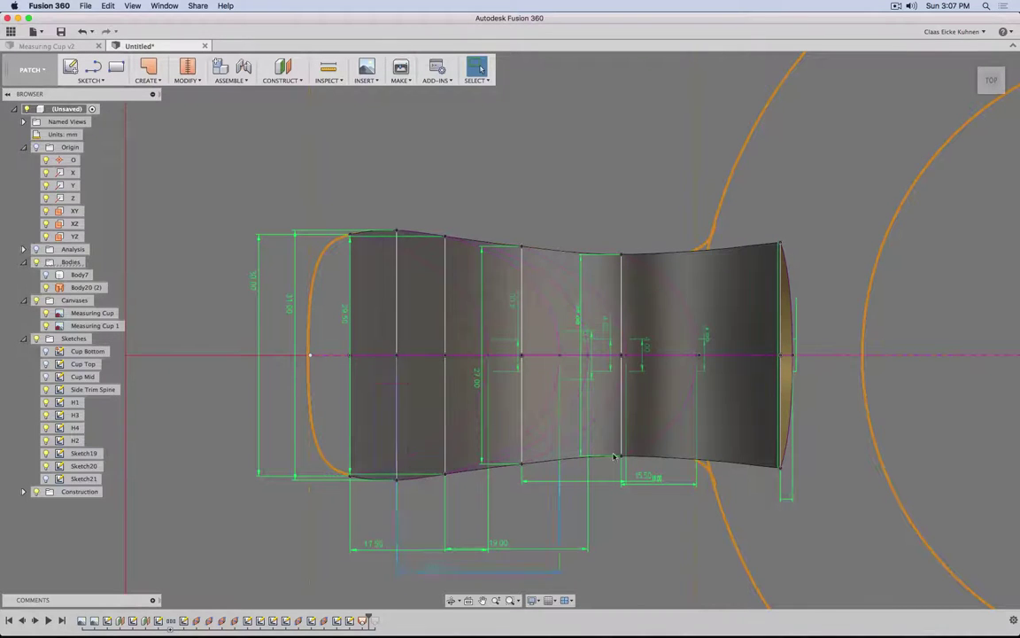
- Examine the revised handle loft and its open lower end from the front and at an angle
{"action": "scroll", "coordinate": [573, 339], "scroll_direction": "down", "scroll_amount": 3}
{"action": "middle_click_drag", "start_coordinate": [573, 339], "coordinate": [628, 283], "text": "shift"}
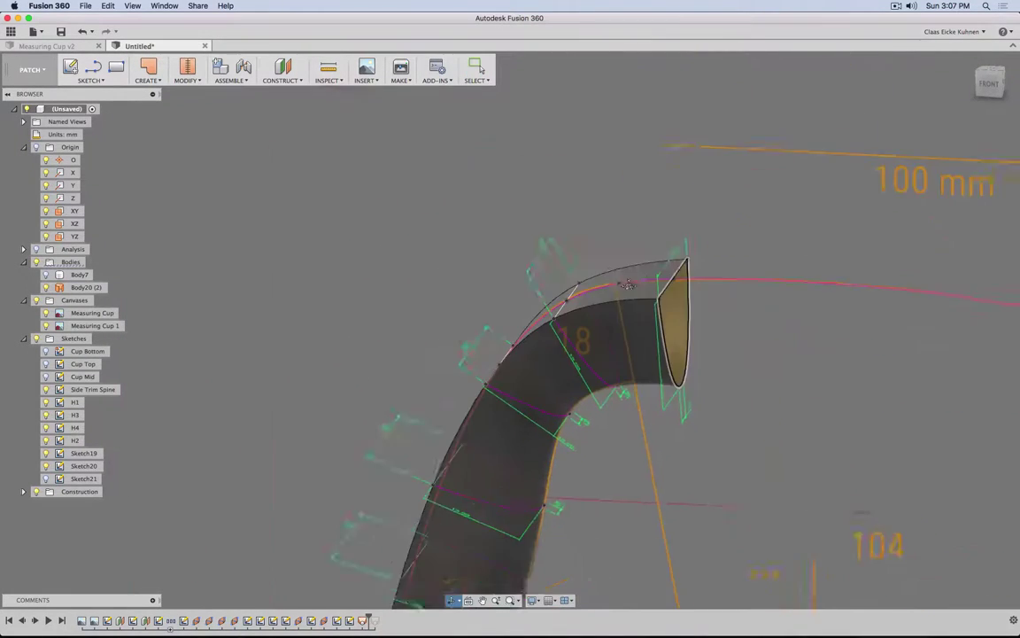
{"action": "scroll", "coordinate": [687, 401], "scroll_direction": "down", "scroll_amount": 2}
{"action": "scroll", "coordinate": [688, 401], "scroll_direction": "down", "scroll_amount": 1}
{"action": "middle_click_drag", "start_coordinate": [687, 401], "coordinate": [689, 383], "text": "shift"}
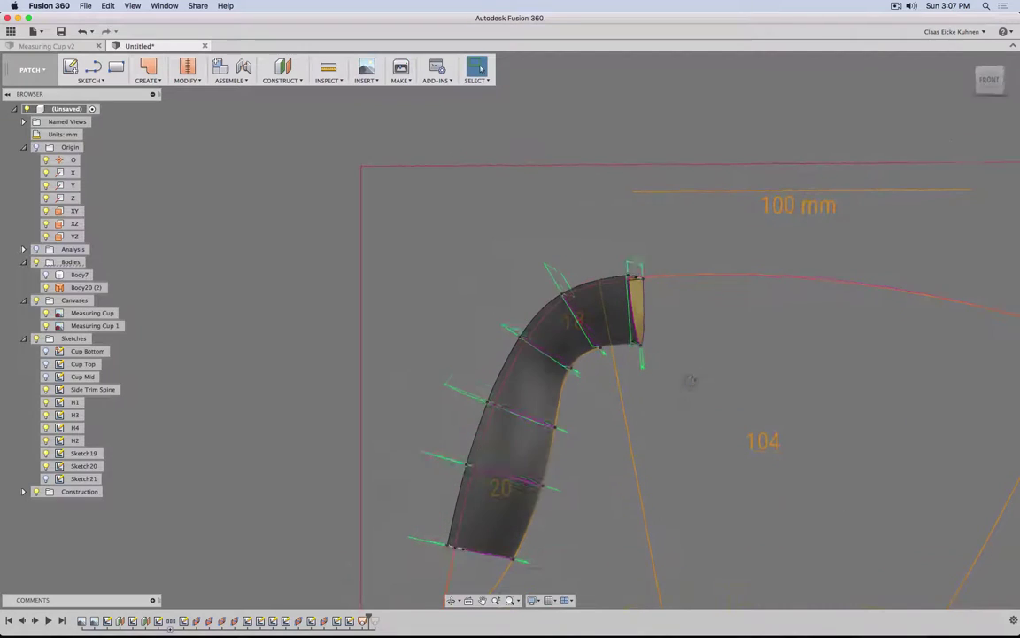
{"action": "left_click", "coordinate": [986, 85]}
{"action": "middle_click_drag", "start_coordinate": [596, 428], "coordinate": [596, 344]}
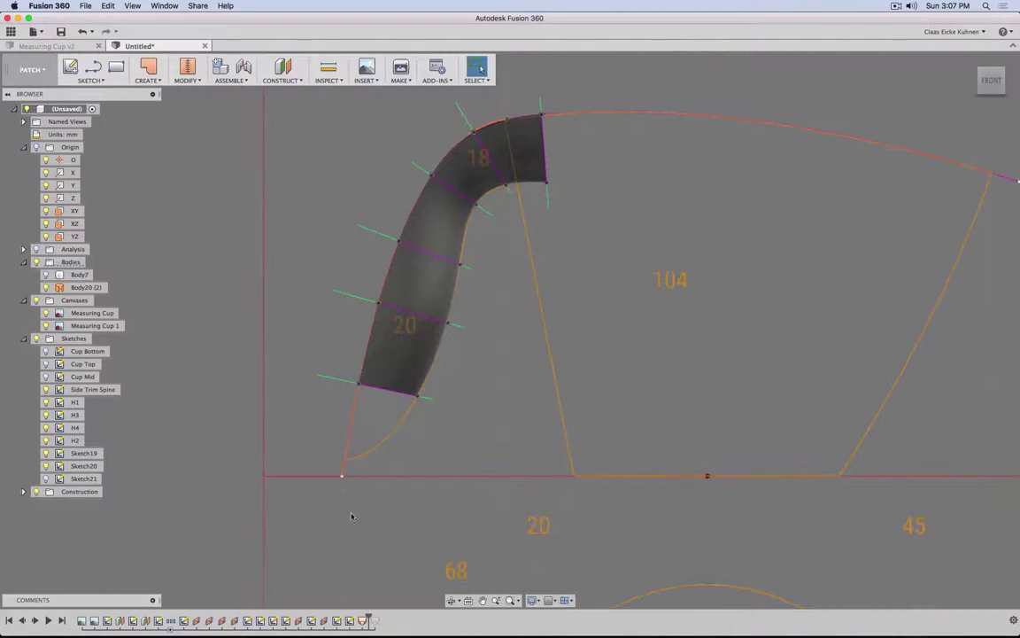
{"action": "middle_click_drag", "start_coordinate": [357, 445], "coordinate": [442, 444], "text": "shift"}
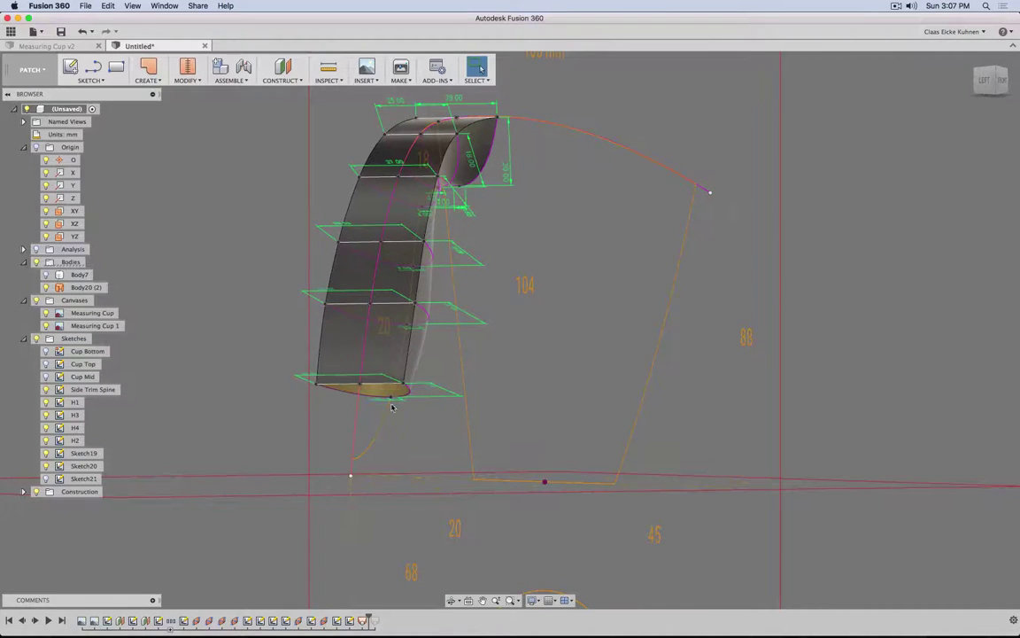
{"action": "mouse_move", "coordinate": [410, 397]}
{"action": "middle_mouse_down", "text": "shift"}
{"action": "mouse_move", "coordinate": [391, 361]}
{"action": "mouse_move", "coordinate": [400, 387]}
{"action": "middle_mouse_up", "text": "shift"}
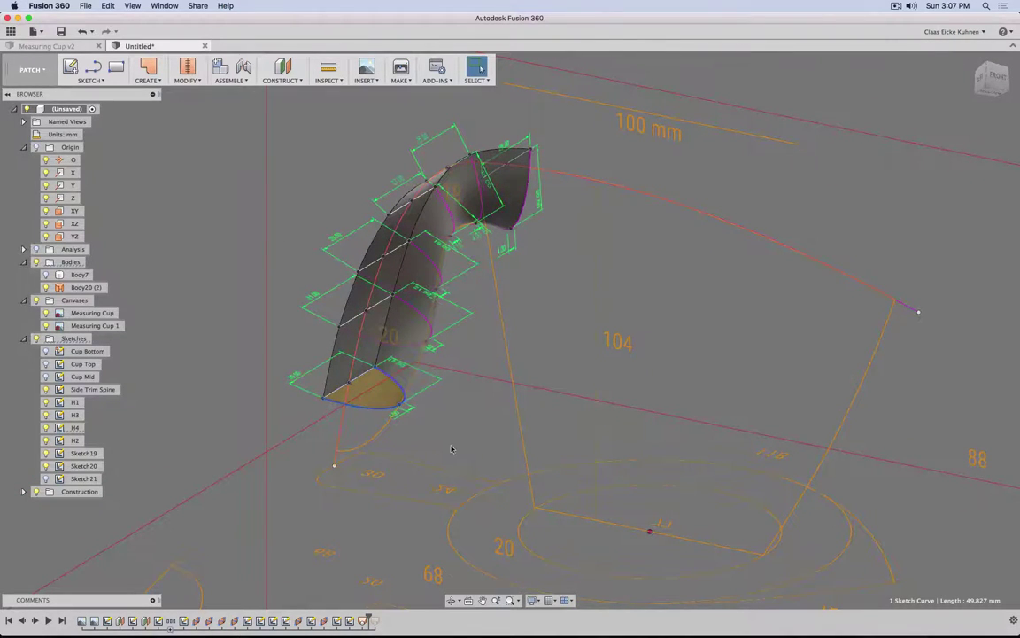
{"action": "left_click", "coordinate": [496, 458]}
{"action": "mouse_move", "coordinate": [497, 458]}
{"action": "middle_mouse_down", "text": "shift"}
{"action": "mouse_move", "coordinate": [478, 437]}
{"action": "mouse_move", "coordinate": [477, 459]}
{"action": "middle_mouse_up", "text": "shift"}
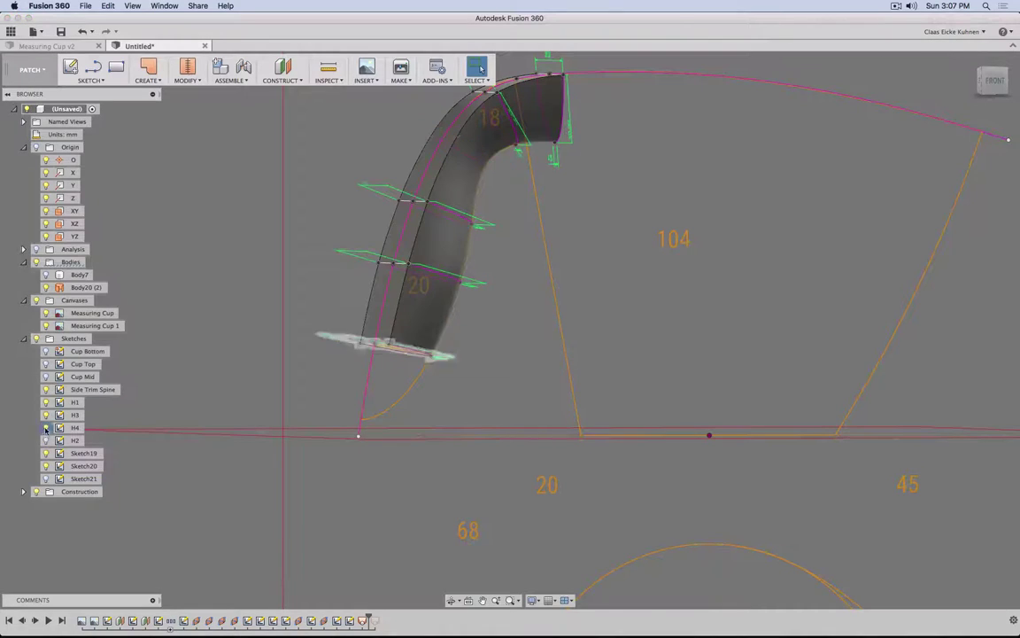
- Hide the Side Trim Spine sketch and sketches H1 to H4, and rename Sketch19 as H6
{"action": "left_click", "coordinate": [76, 453]}
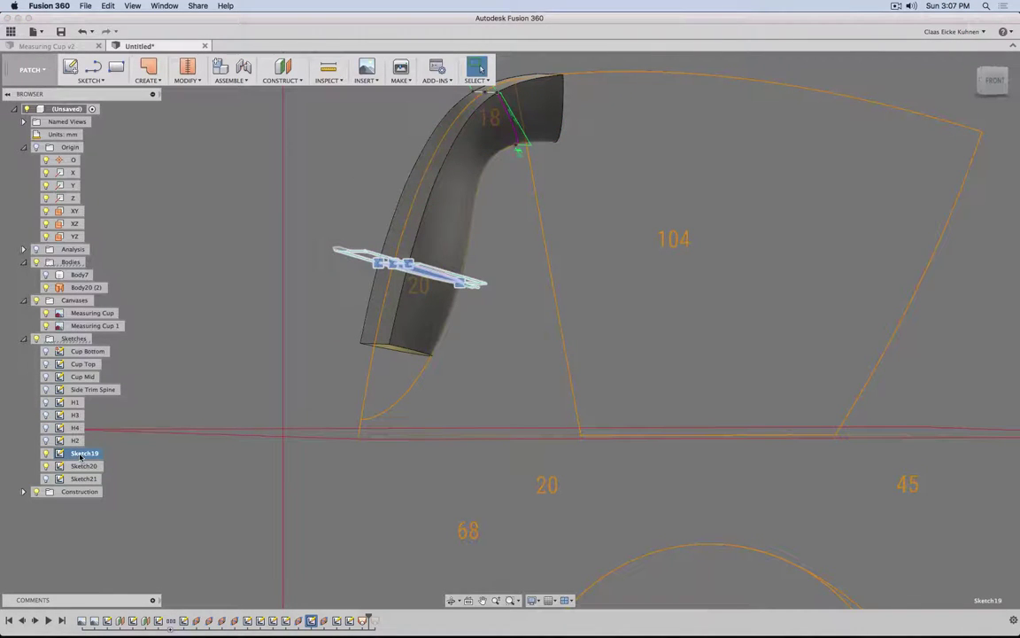
{"action": "left_click", "coordinate": [80, 456]}
{"action": "type", "text": "H"}
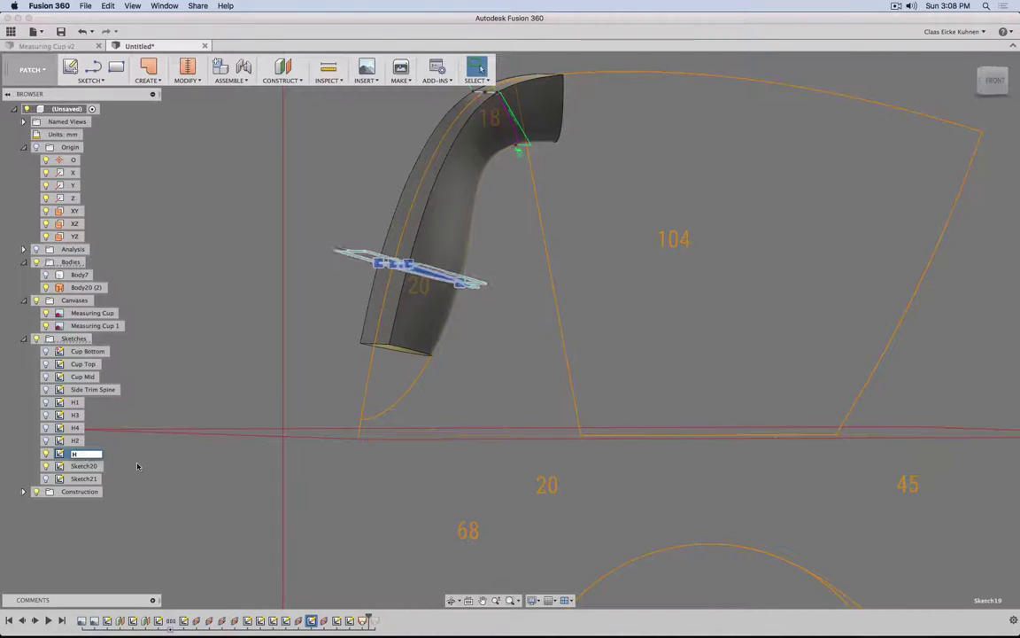
{"action": "type", "text": "6"}
- Rename Sketch20, the section sketch at the handle's upper bend, as H2
{"action": "left_click", "coordinate": [81, 466]}
{"action": "left_click", "coordinate": [81, 466]}
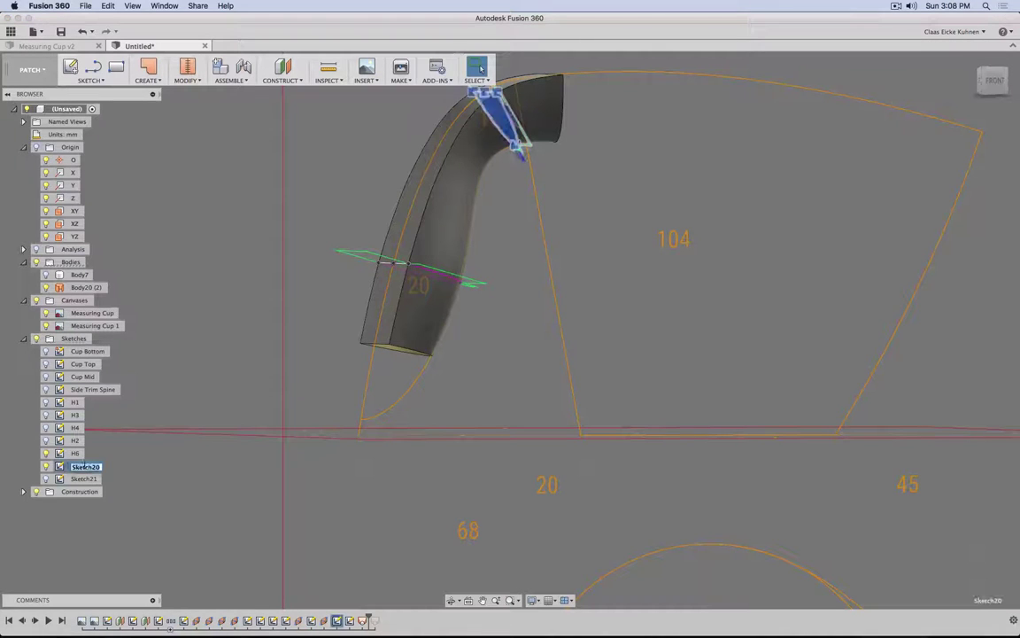
{"action": "type", "text": "H5"}
{"action": "key", "text": "Return"}
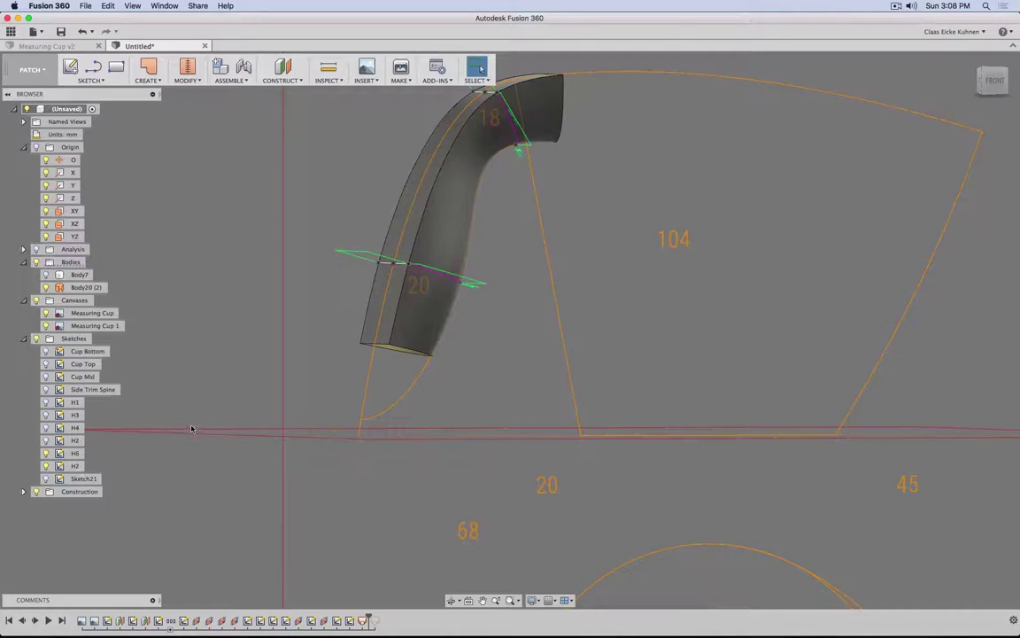
- Rename Sketch21, the handle's inner curve, as Handle Inside Profile, and hide sketches H6 and H7
{"action": "double_click", "coordinate": [86, 479]}
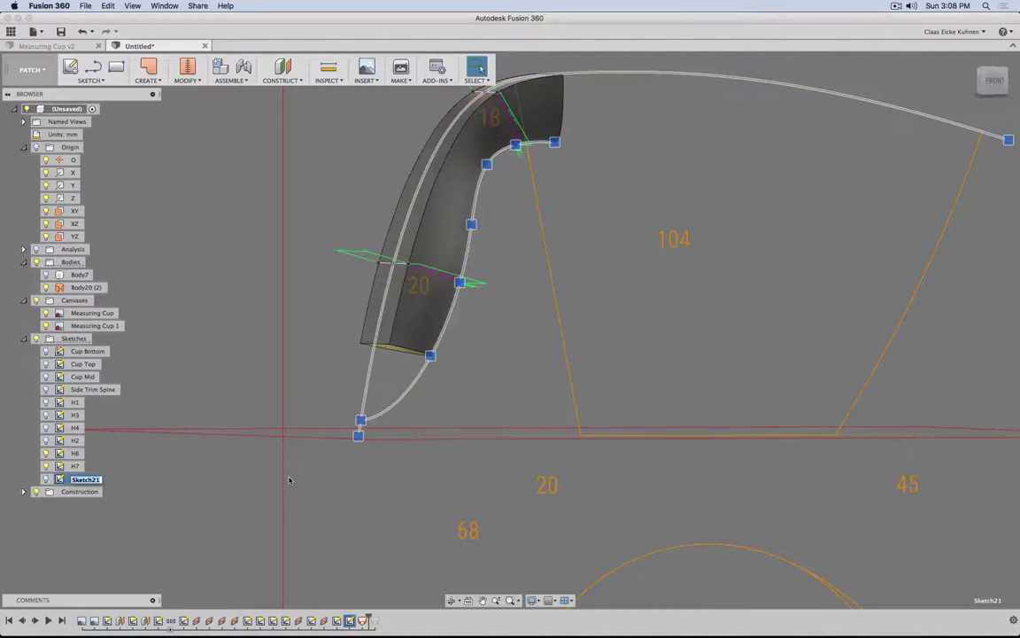
{"action": "type", "text": "Handle Inside Profile"}
{"action": "left_click", "coordinate": [327, 417]}
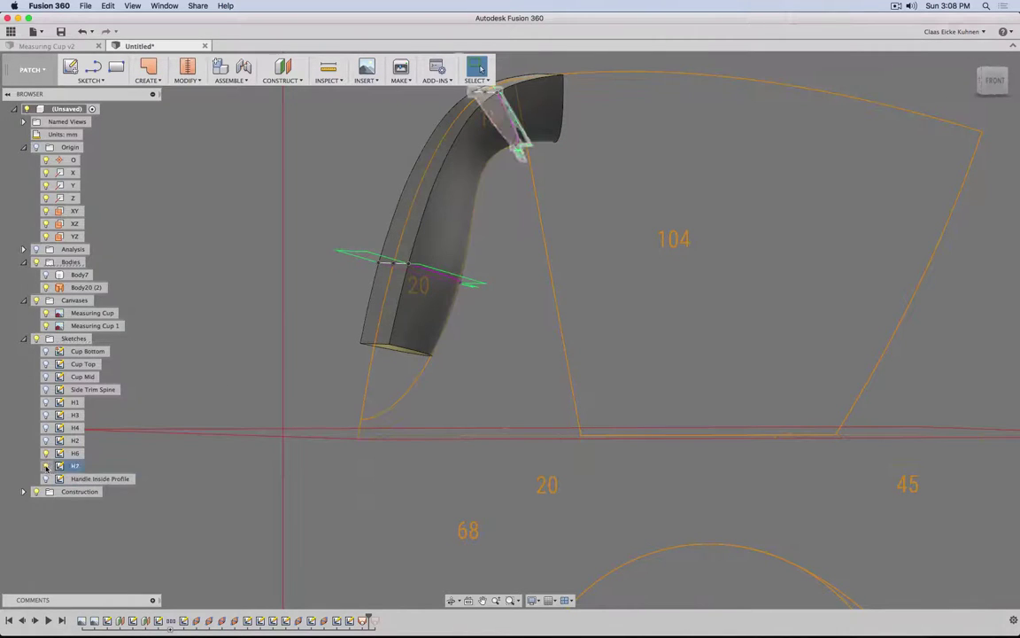
- Start a new sketch on the front origin plane for the handle's tip
{"action": "mouse_move", "coordinate": [243, 321]}
{"action": "middle_mouse_down", "text": "shift"}
{"action": "mouse_move", "coordinate": [280, 347]}
{"action": "mouse_move", "coordinate": [255, 314]}
{"action": "middle_mouse_up", "text": "shift"}
{"action": "left_click", "coordinate": [70, 68]}
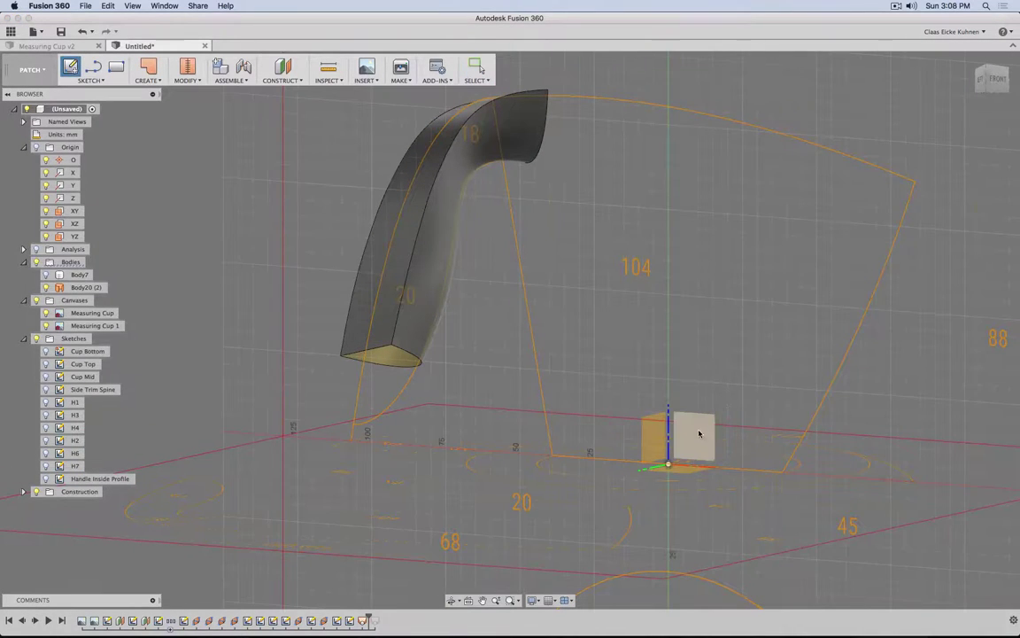
{"action": "left_click", "coordinate": [630, 391]}
{"action": "left_click", "coordinate": [686, 421]}
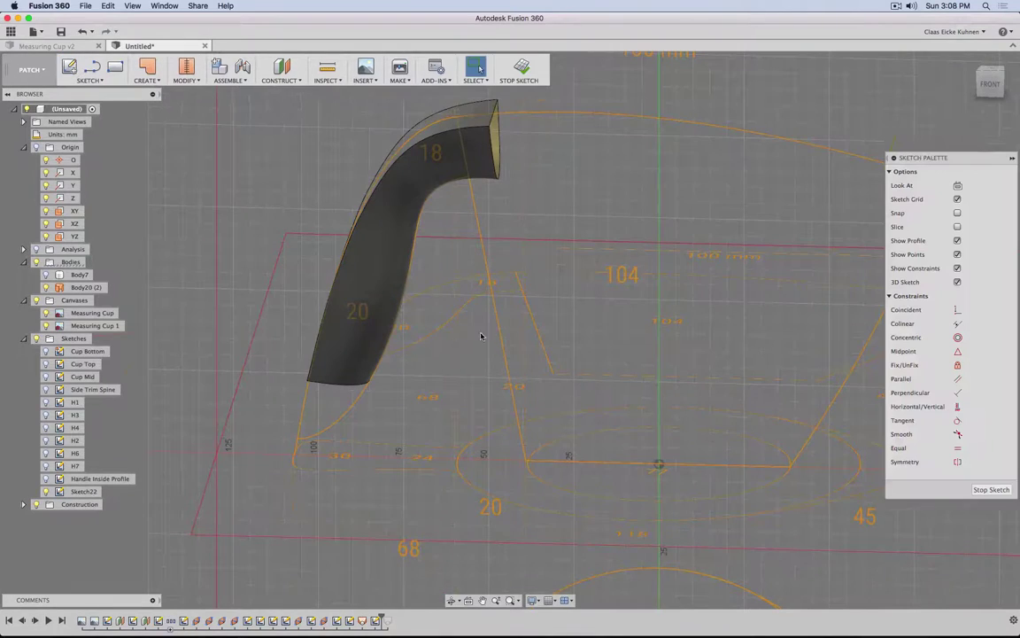
- Include the handle loft's two long outer side edges in the sketch as 3D geometry and hide Body20
{"action": "left_click", "coordinate": [88, 80]}
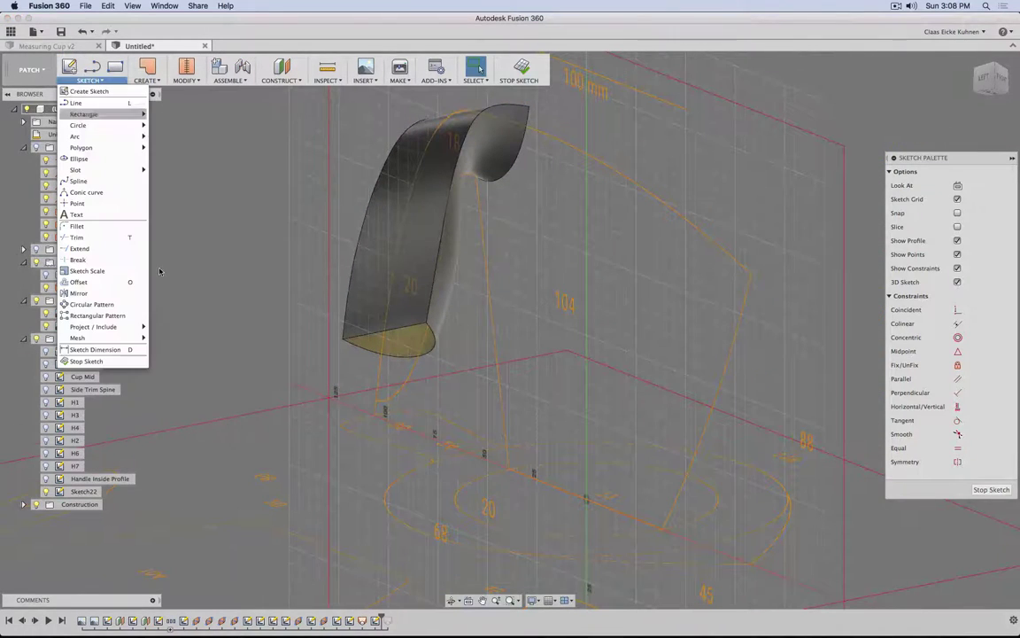
{"action": "mouse_move", "coordinate": [104, 329]}
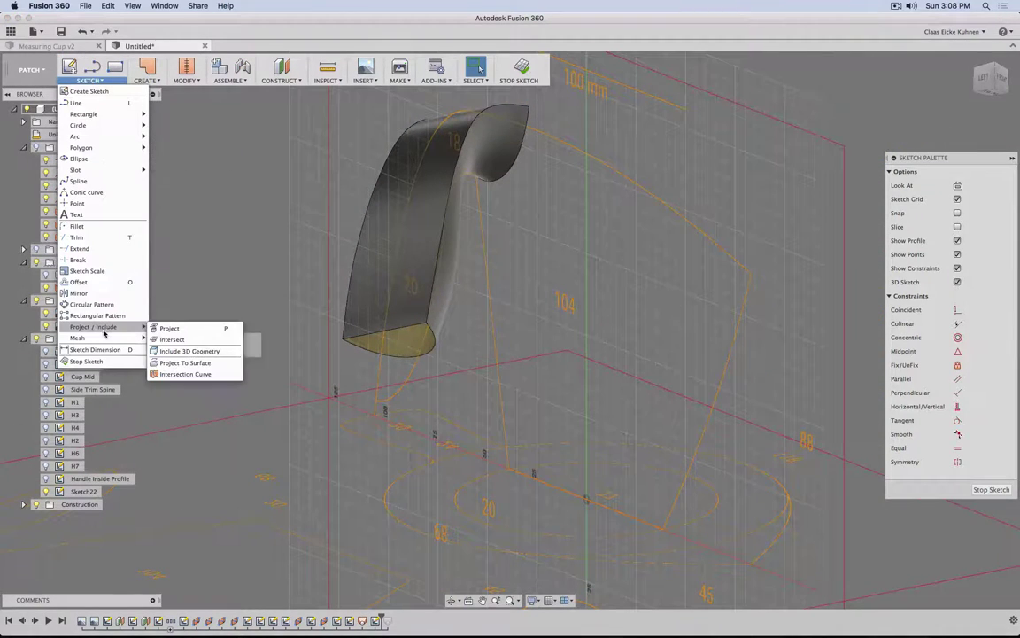
{"action": "left_click", "coordinate": [191, 351]}
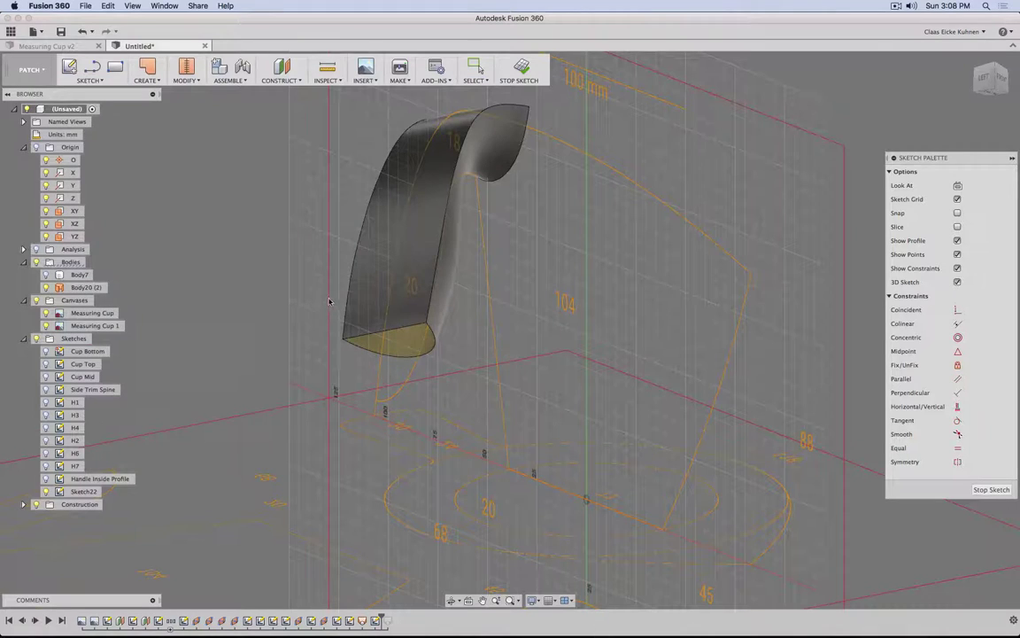
{"action": "left_click", "coordinate": [442, 231]}
{"action": "key", "text": "Escape"}
{"action": "middle_click_drag", "start_coordinate": [474, 264], "coordinate": [504, 254], "text": "shift"}
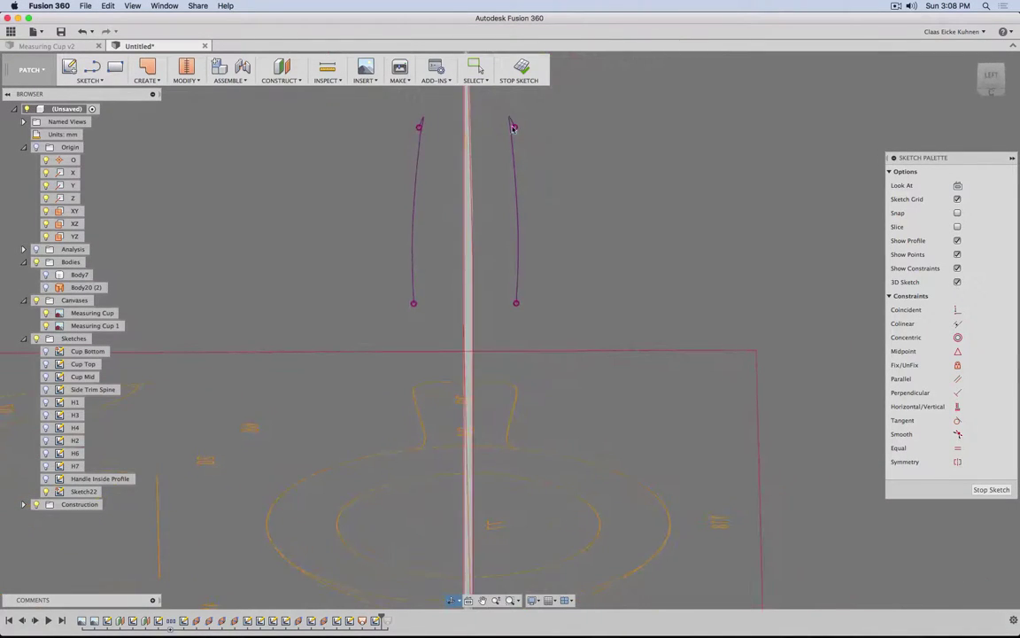
{"action": "middle_click_drag", "start_coordinate": [598, 252], "coordinate": [562, 262], "text": "shift"}
- Show Handle Inside Profile, include its lower end point in the new sketch as 3D geometry, and hide that profile sketch again
{"action": "left_click", "coordinate": [47, 478]}
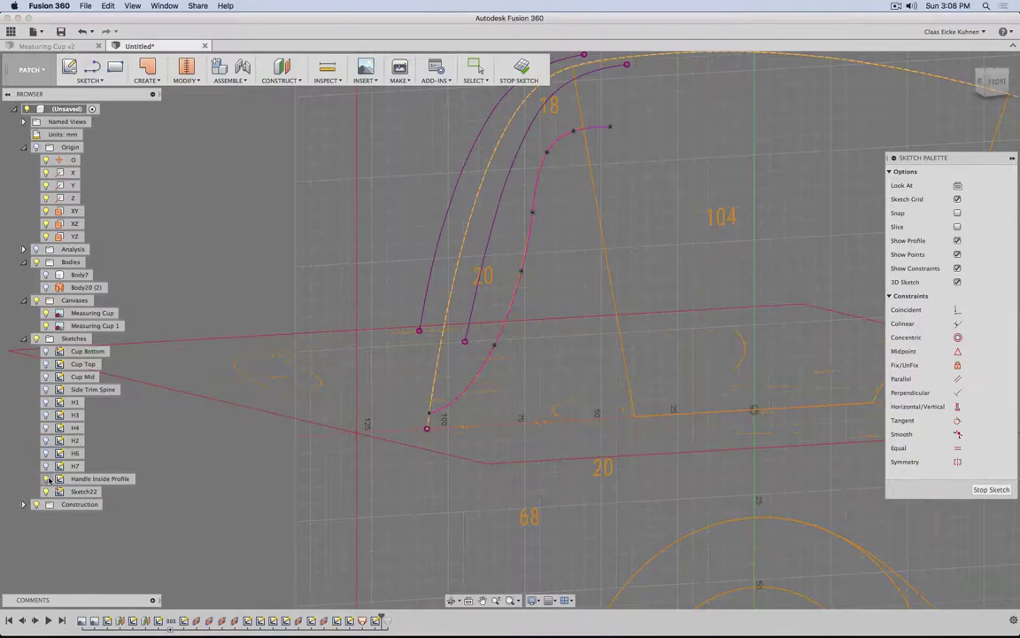
{"action": "key", "text": "s"}
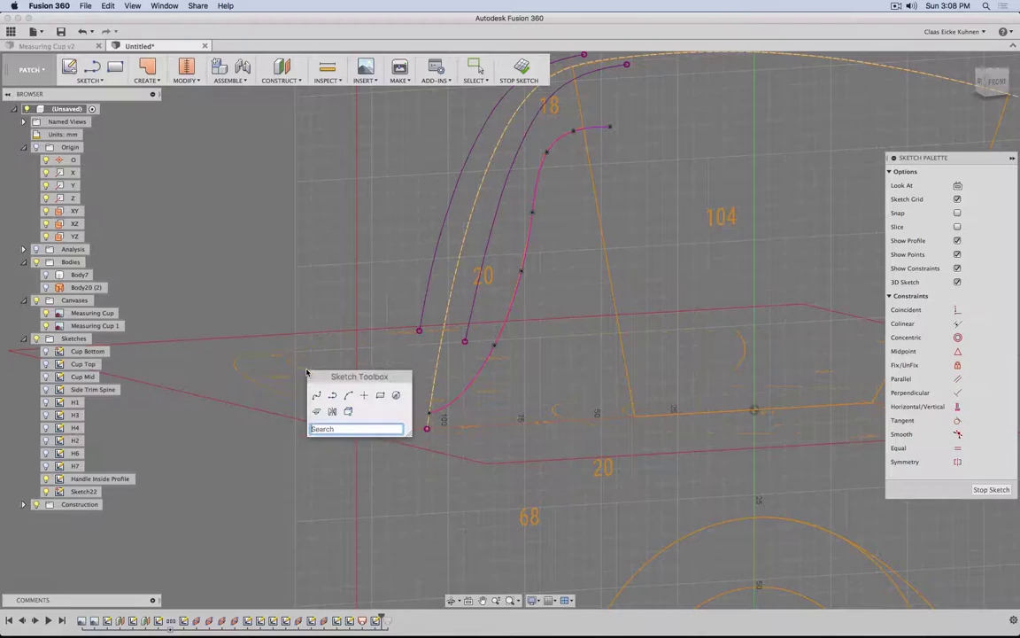
{"action": "left_click", "coordinate": [349, 411]}
{"action": "left_click", "coordinate": [429, 413]}
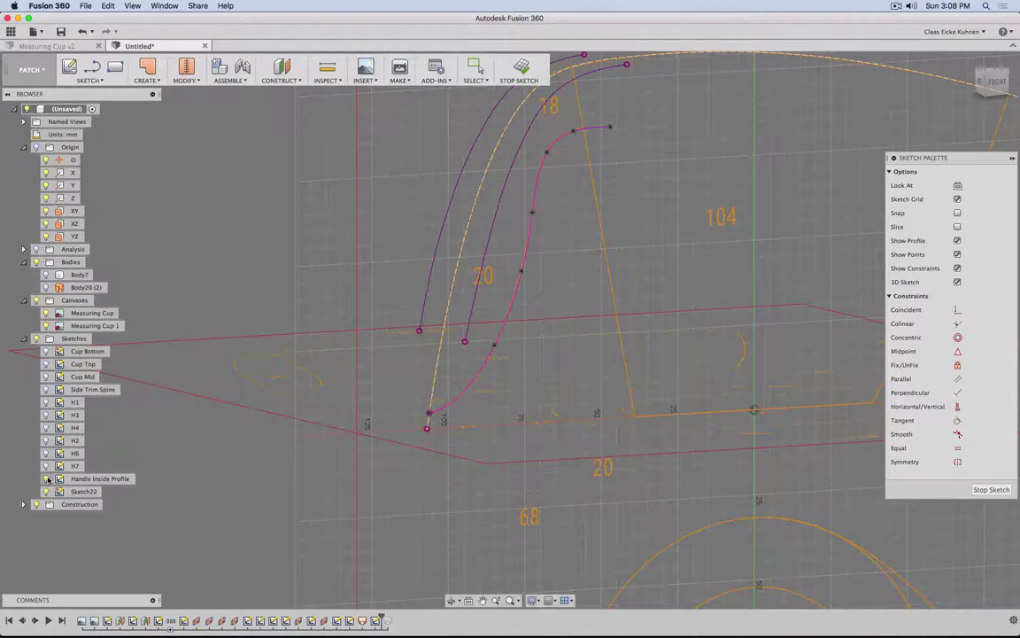
{"action": "left_click", "coordinate": [47, 479]}
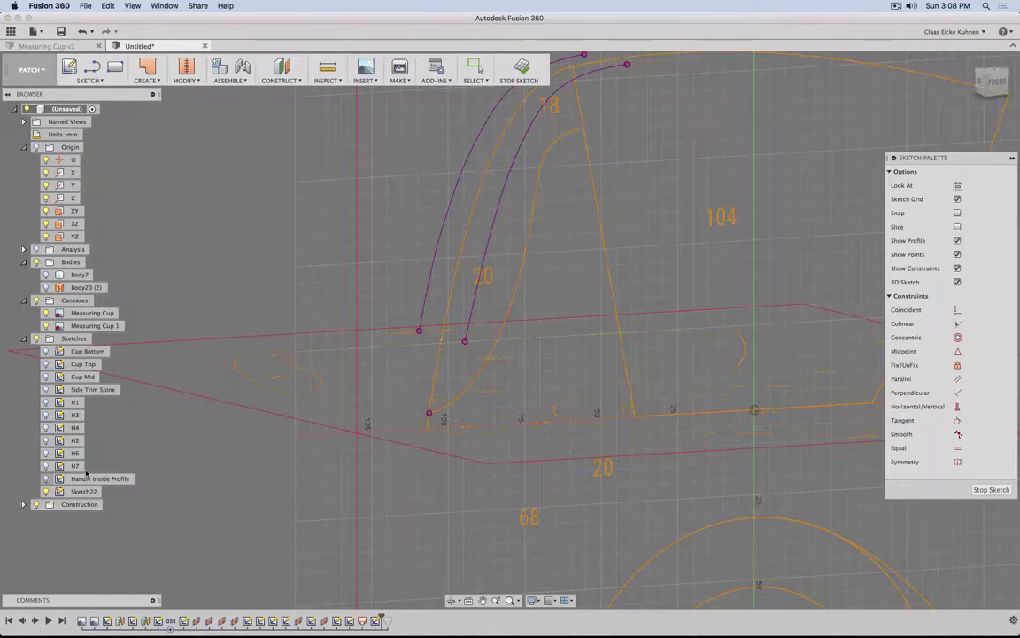
- Draw a spline from the lower end of one included edge through the included tip point to the other edge's lower end
{"action": "key", "text": "s"}
{"action": "left_click", "coordinate": [419, 332]}
{"action": "left_click", "coordinate": [429, 413]}
{"action": "left_click", "coordinate": [464, 340]}
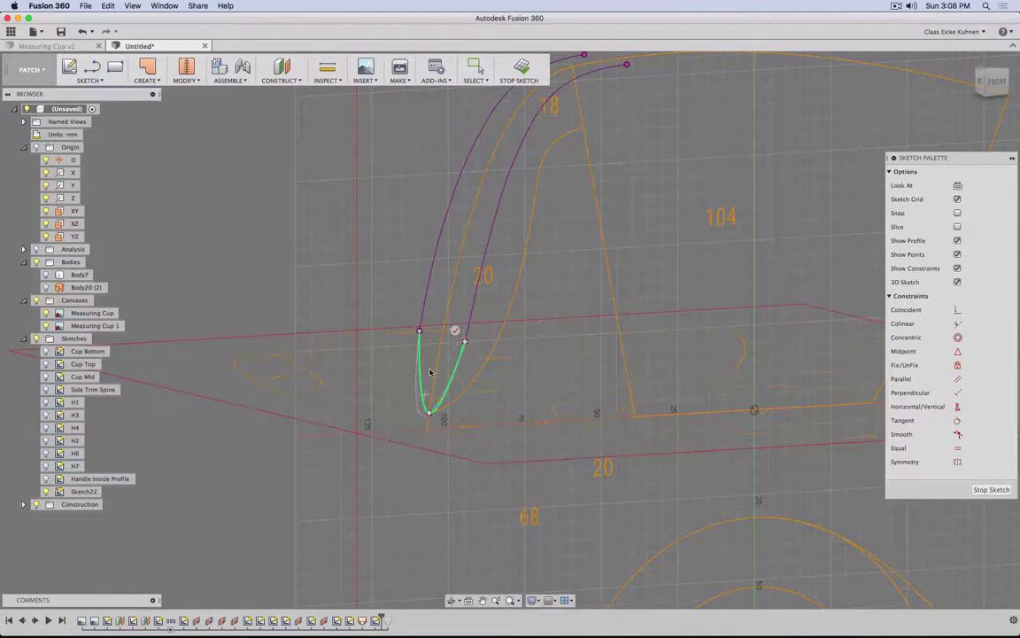
{"action": "left_click", "coordinate": [455, 331]}
- Make both ends of the tip spline tangent to the included side edges, check the curve from the side and front, and finish the sketch
{"action": "left_click", "coordinate": [957, 420]}
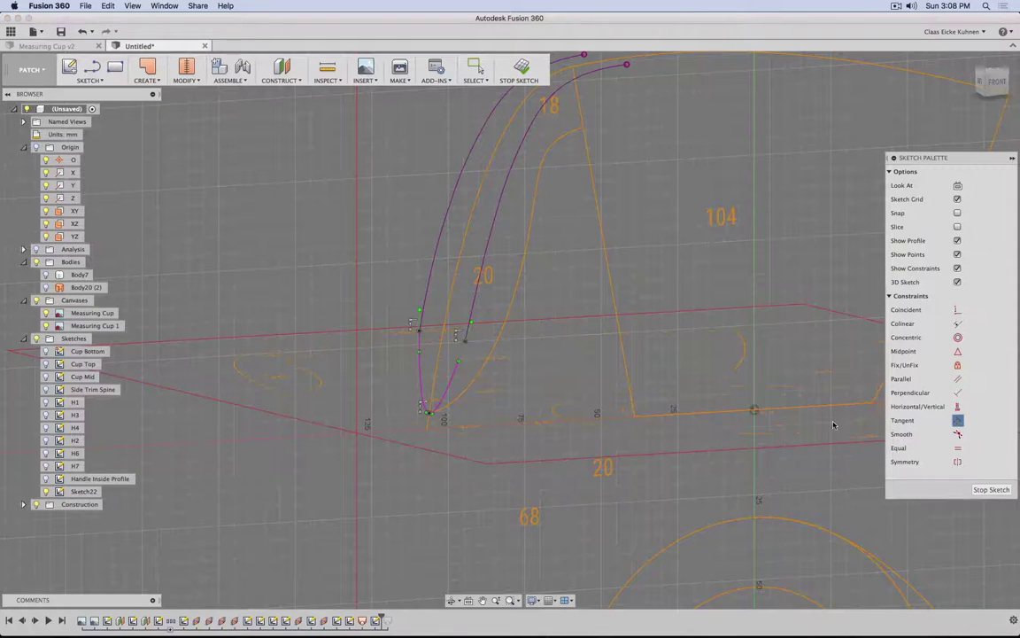
{"action": "left_click", "coordinate": [458, 358]}
{"action": "left_click", "coordinate": [426, 303]}
{"action": "middle_click_drag", "start_coordinate": [501, 363], "coordinate": [565, 358], "text": "shift"}
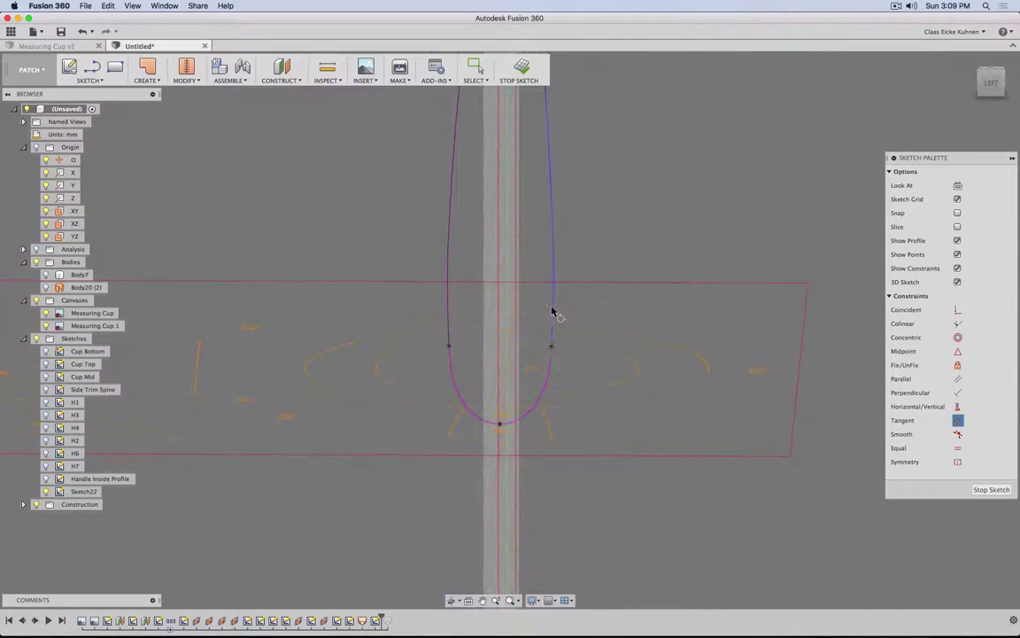
{"action": "middle_click_drag", "start_coordinate": [710, 360], "coordinate": [618, 336], "text": "shift"}
{"action": "left_click", "coordinate": [991, 86]}
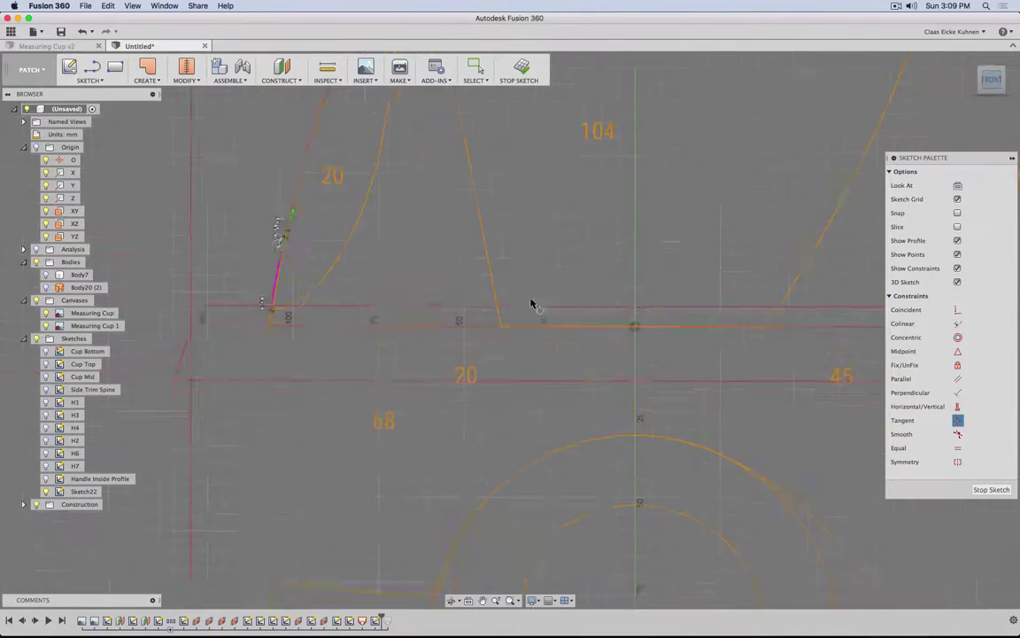
{"action": "middle_click_drag", "start_coordinate": [352, 142], "coordinate": [388, 356]}
{"action": "scroll", "coordinate": [389, 359], "scroll_direction": "up", "scroll_amount": 3}
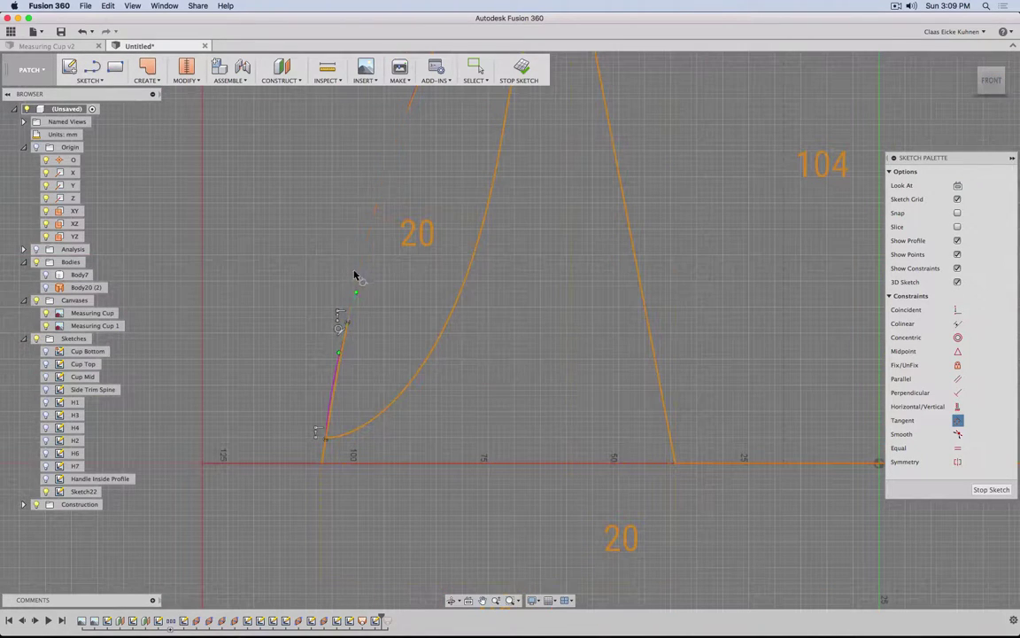
{"action": "left_click", "coordinate": [520, 67]}
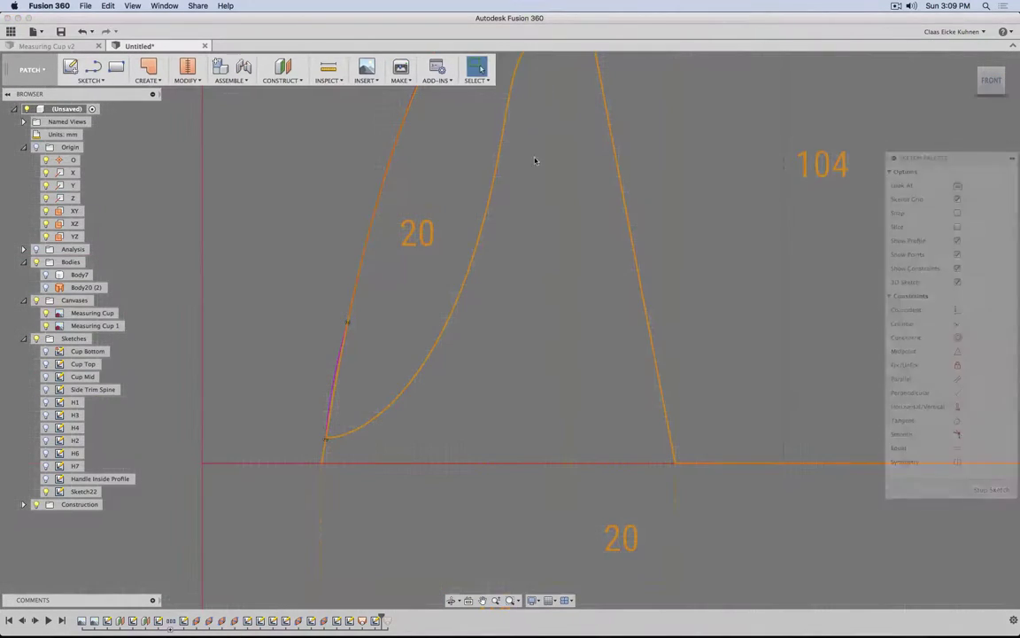
- Rename Sketch22, the sketch with the tip spline, as Handle Tip
{"action": "scroll", "coordinate": [495, 321], "scroll_direction": "down", "scroll_amount": 2}
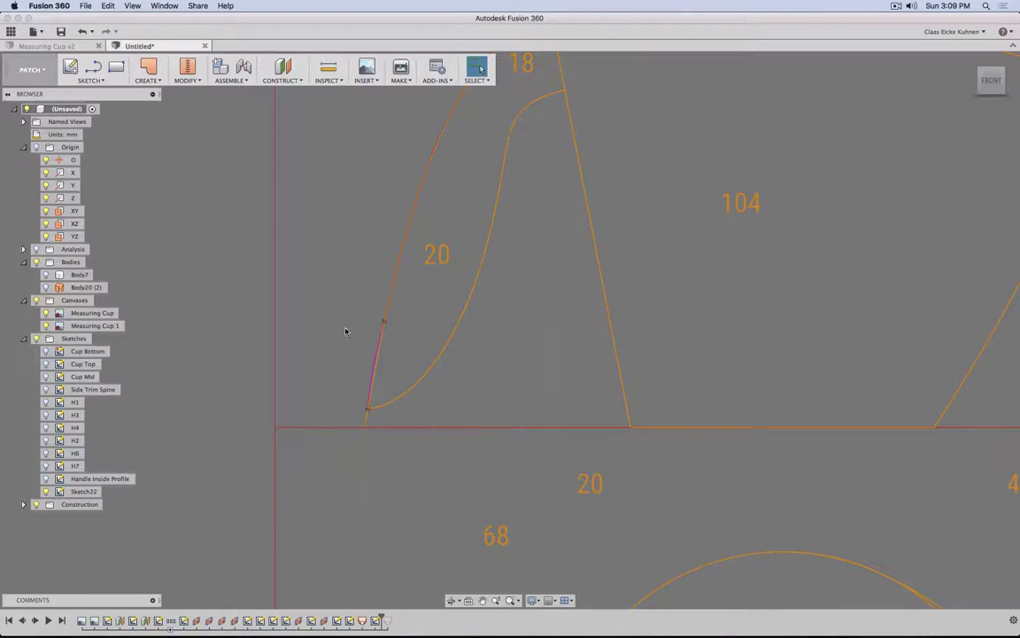
{"action": "double_click", "coordinate": [85, 491]}
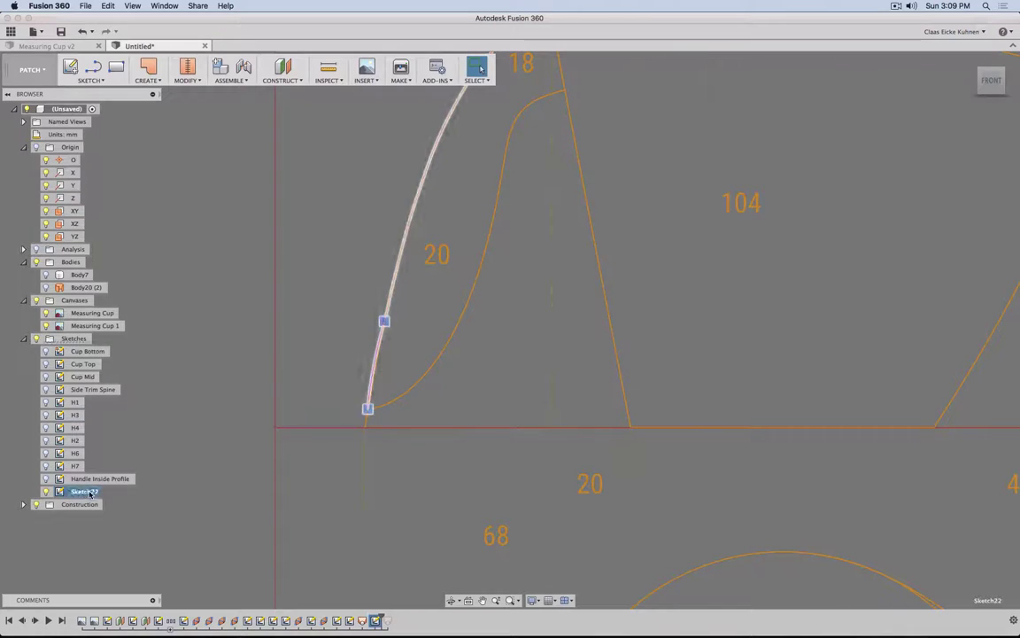
{"action": "type", "text": "Tip"}
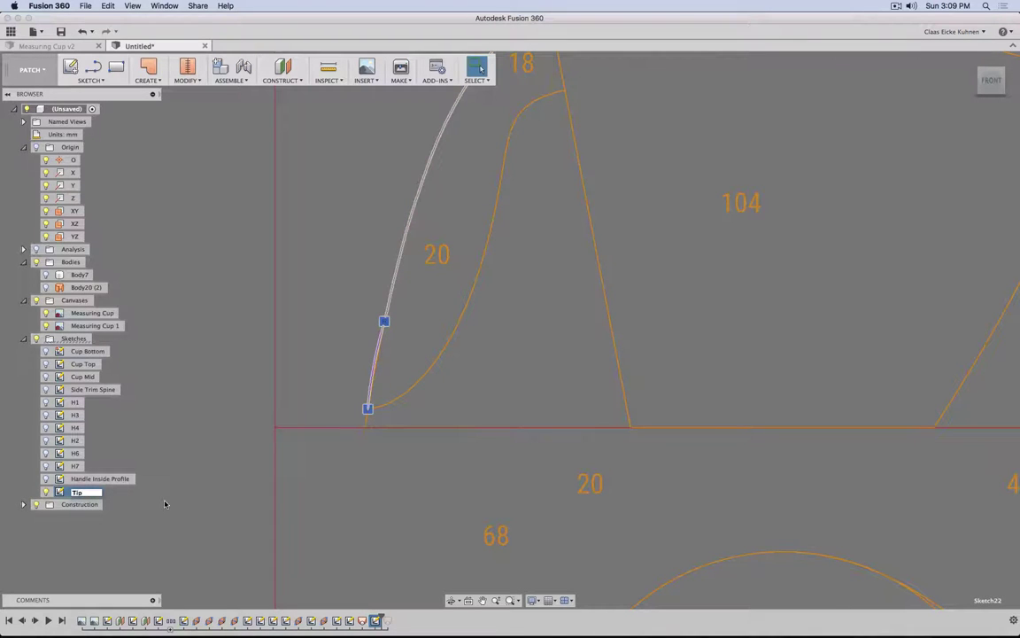
{"action": "key", "text": "Home"}
{"action": "type", "text": "Handle"}
{"action": "key", "text": "Return"}
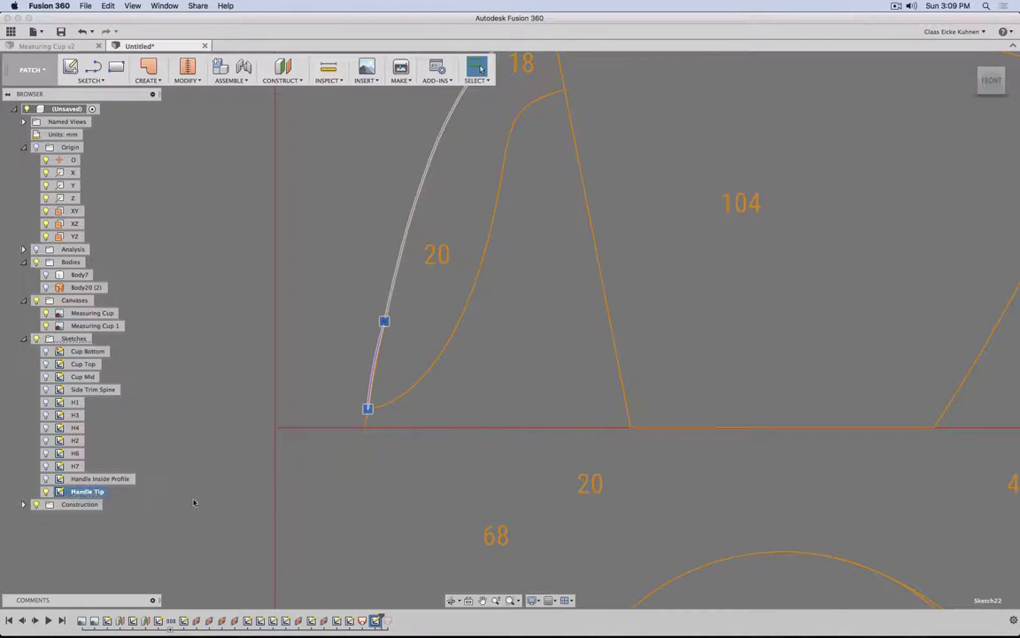
- Show Body20 and the Handle Inside Profile sketch together with the tip curve
{"action": "left_click", "coordinate": [46, 288]}
{"action": "left_click", "coordinate": [47, 478]}
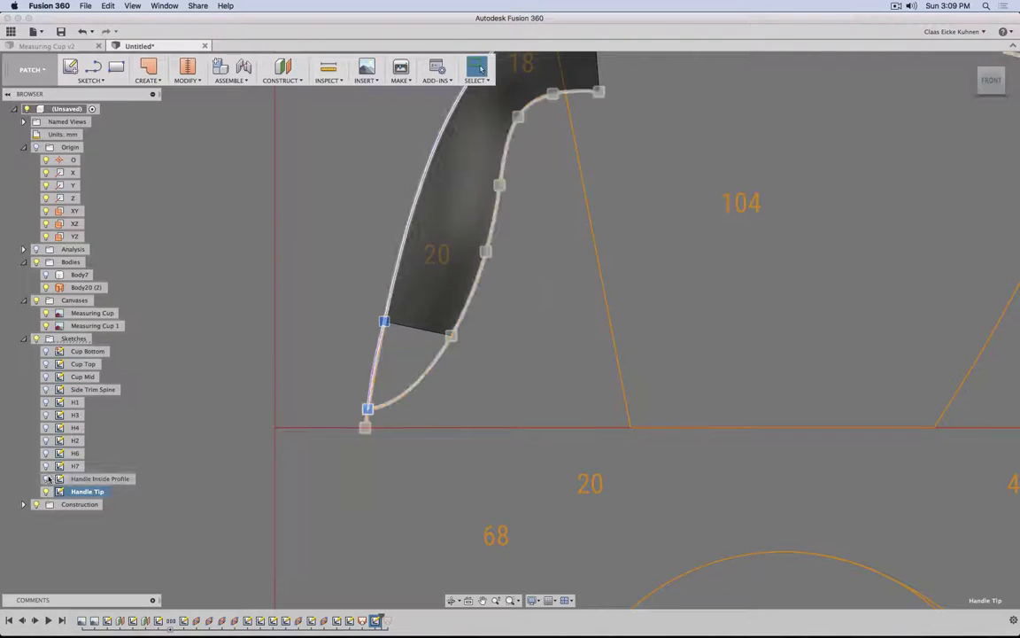
{"action": "middle_click_drag", "start_coordinate": [483, 383], "coordinate": [461, 384], "text": "shift"}
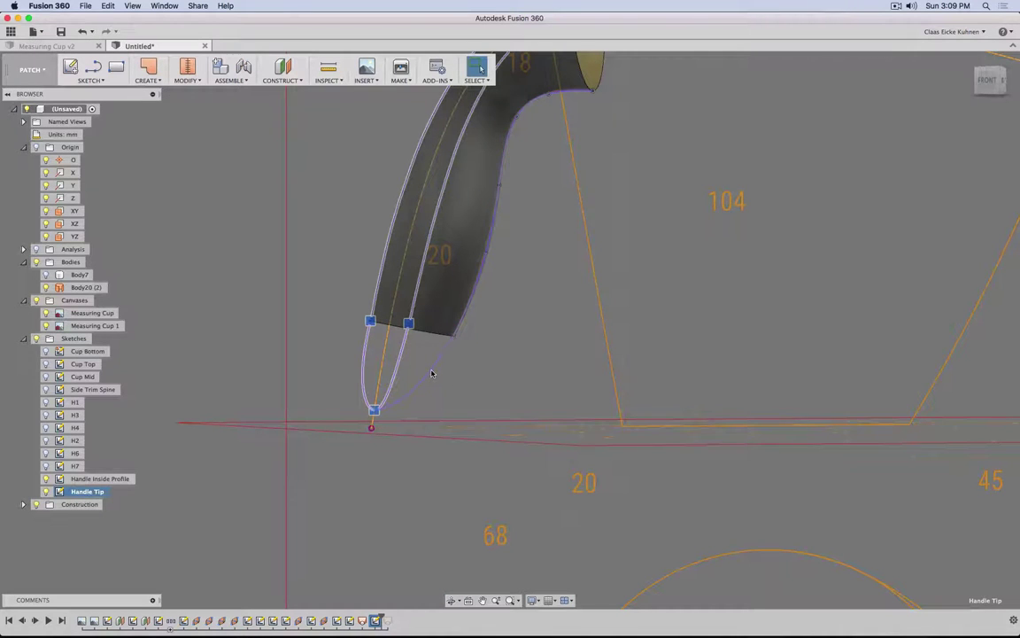
- Convert the two included side edges in the Handle Tip sketch to construction curves and finish the sketch
{"action": "double_click", "coordinate": [99, 478]}
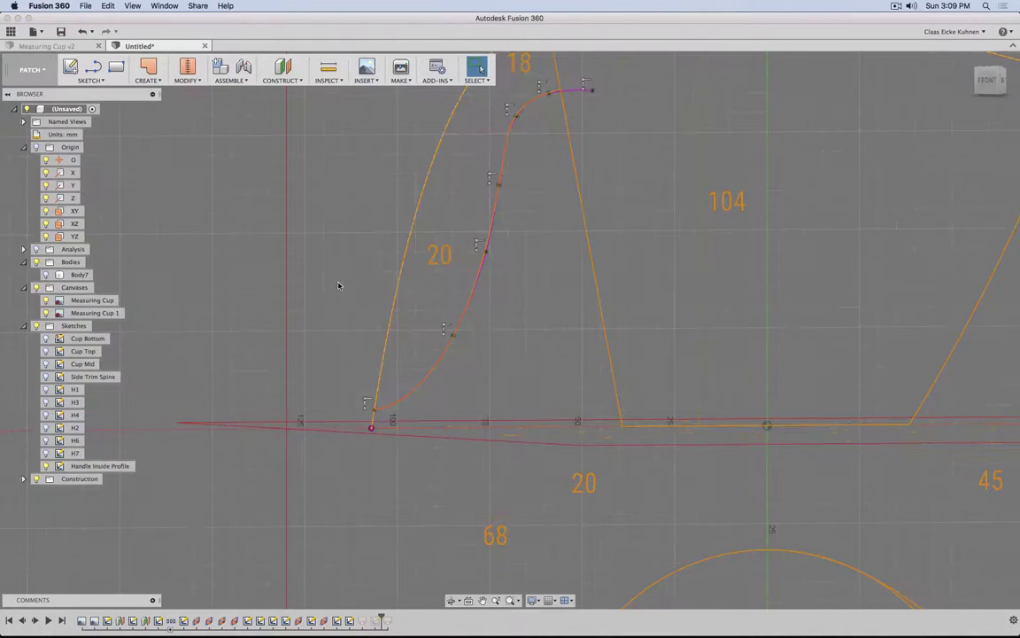
{"action": "left_click", "coordinate": [520, 69]}
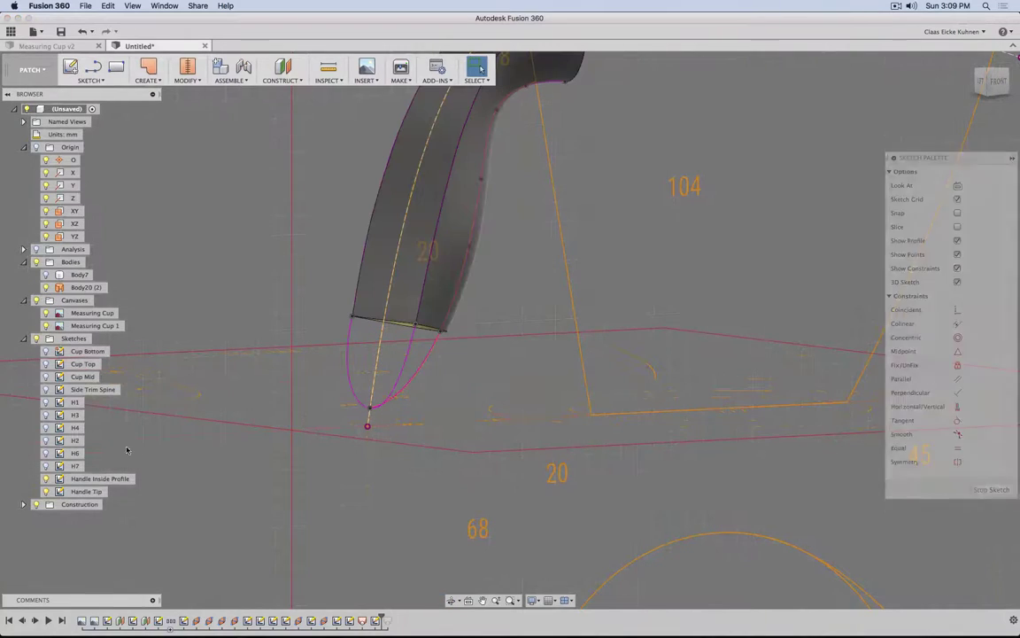
{"action": "double_click", "coordinate": [53, 492]}
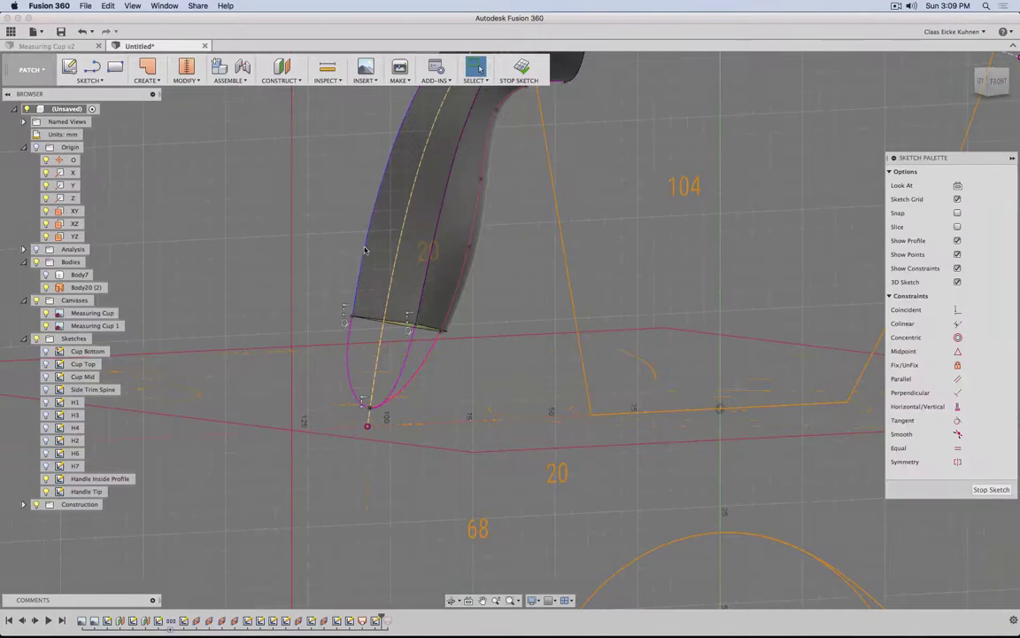
{"action": "left_click", "coordinate": [439, 226], "text": "shift"}
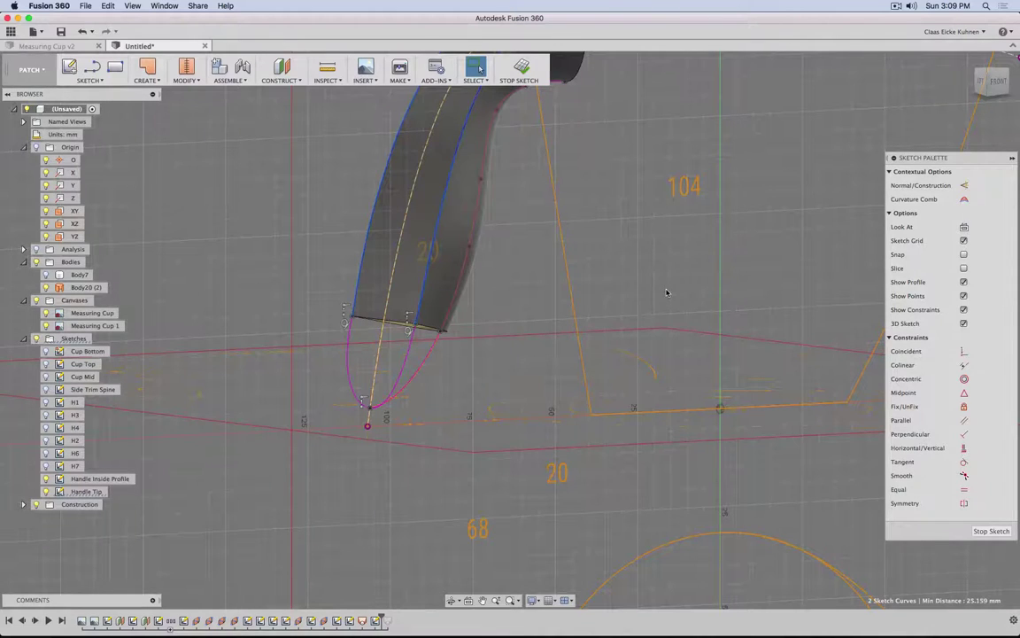
{"action": "key", "text": "Escape"}
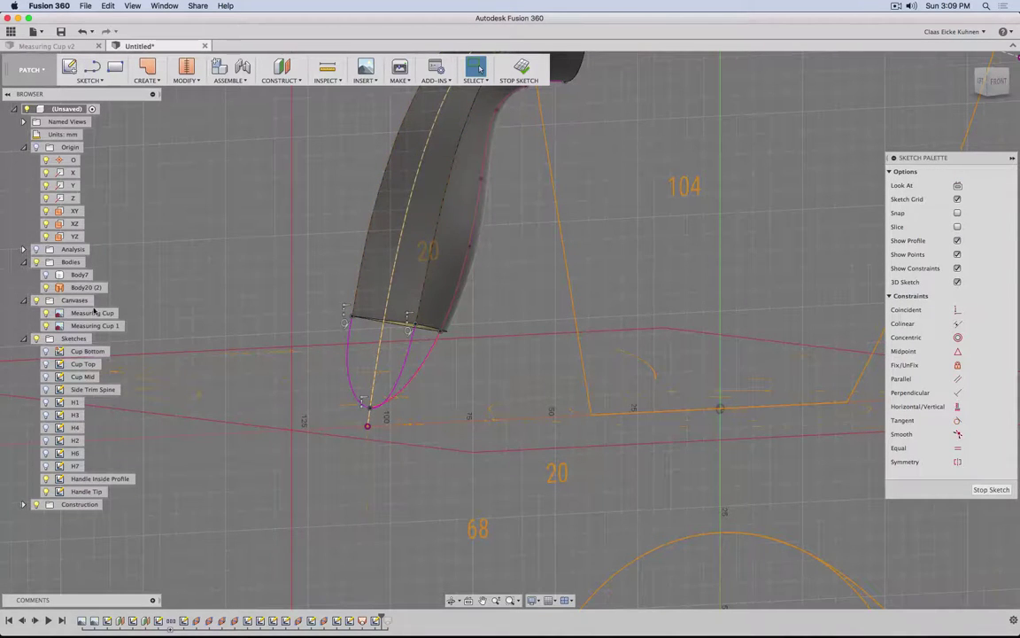
{"action": "left_click", "coordinate": [47, 288]}
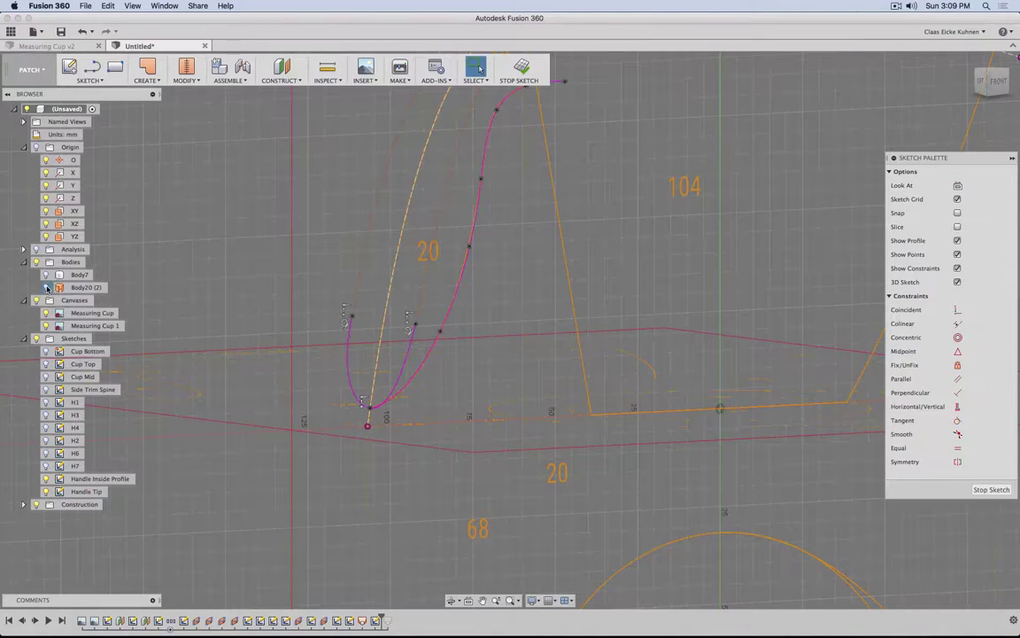
{"action": "left_click", "coordinate": [47, 288]}
{"action": "left_click", "coordinate": [522, 68]}
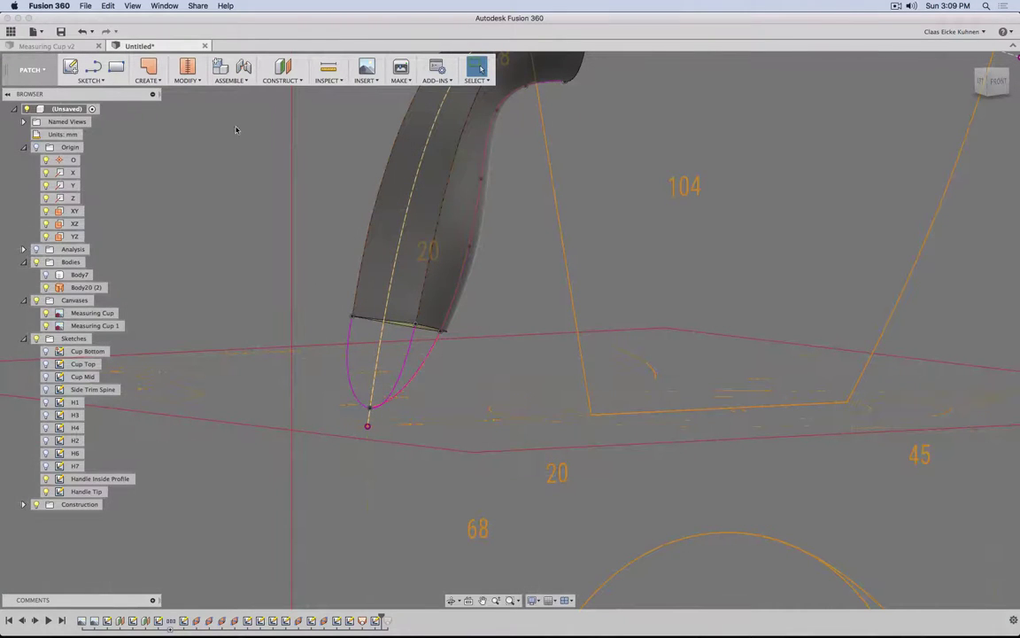
- Start a surface loft from the handle's open lower edge to the Handle Tip curve, with chain selection off
{"action": "left_click", "coordinate": [147, 75]}
{"action": "left_click", "coordinate": [164, 125]}
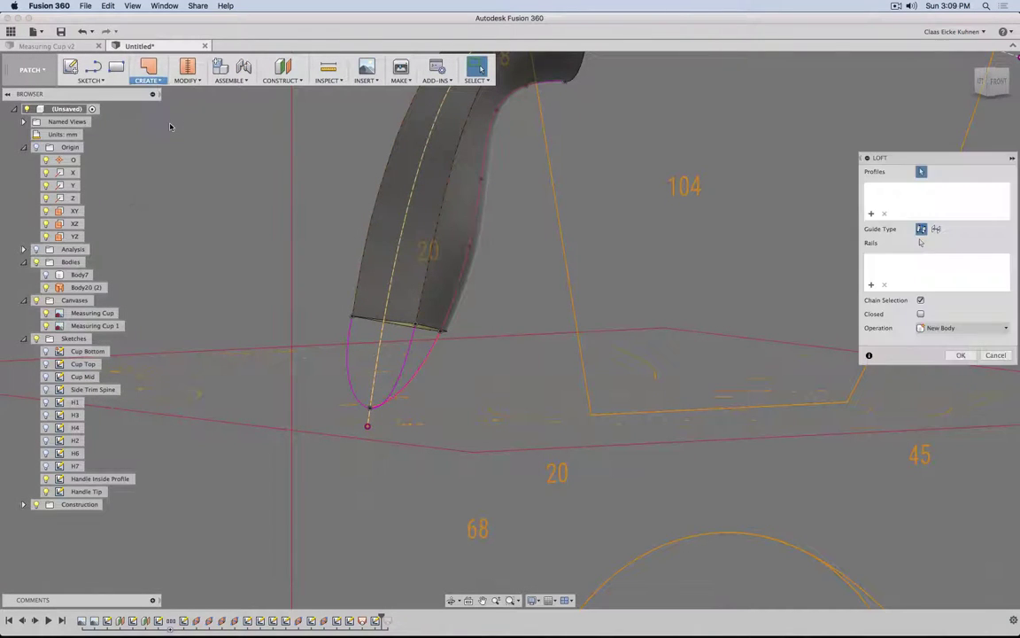
{"action": "middle_click_drag", "start_coordinate": [492, 325], "coordinate": [518, 337], "text": "shift"}
{"action": "middle_click_drag", "start_coordinate": [511, 323], "coordinate": [756, 337], "text": "shift"}
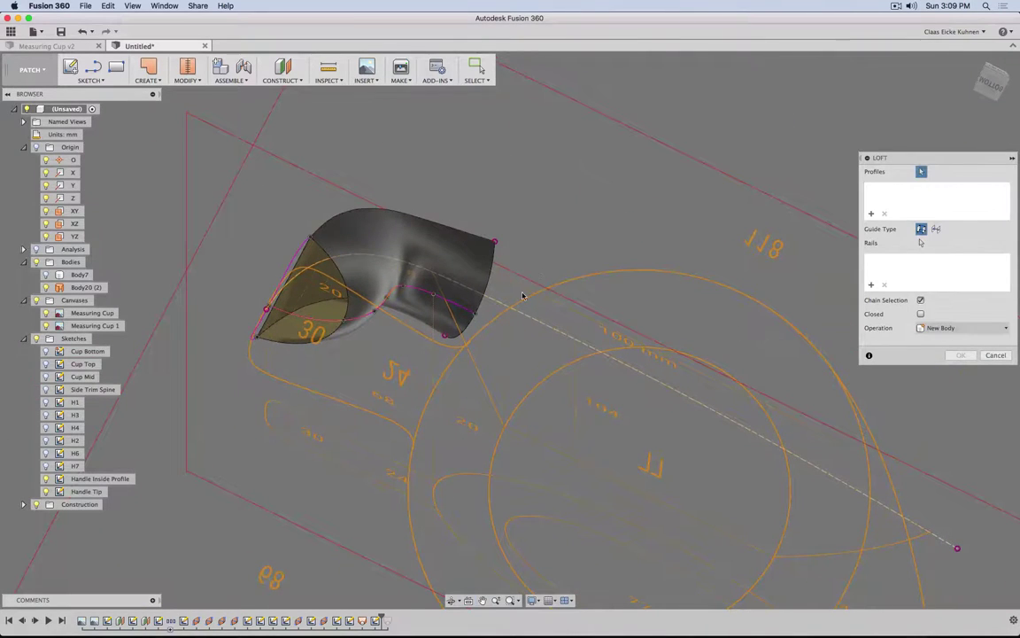
{"action": "middle_click_drag", "start_coordinate": [580, 235], "coordinate": [855, 295], "text": "shift"}
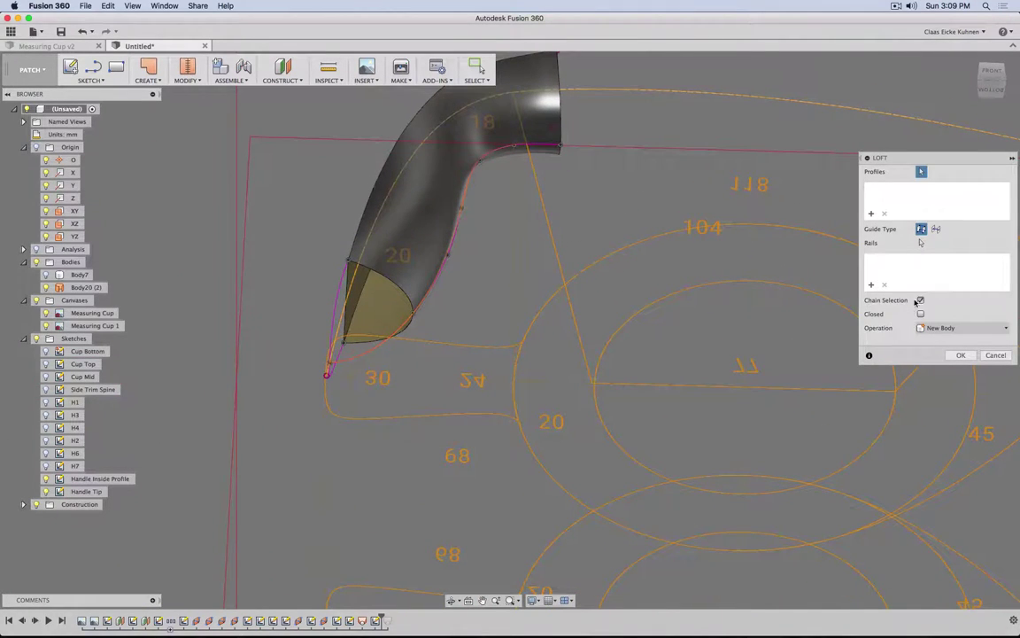
{"action": "left_click", "coordinate": [371, 277]}
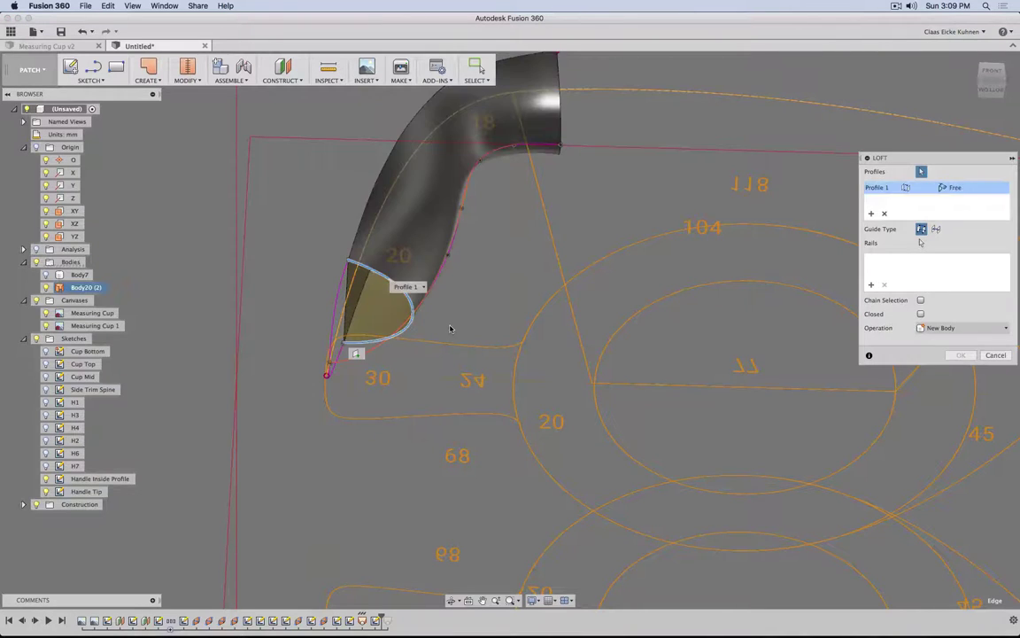
{"action": "middle_click_drag", "start_coordinate": [449, 330], "coordinate": [398, 329], "text": "shift"}
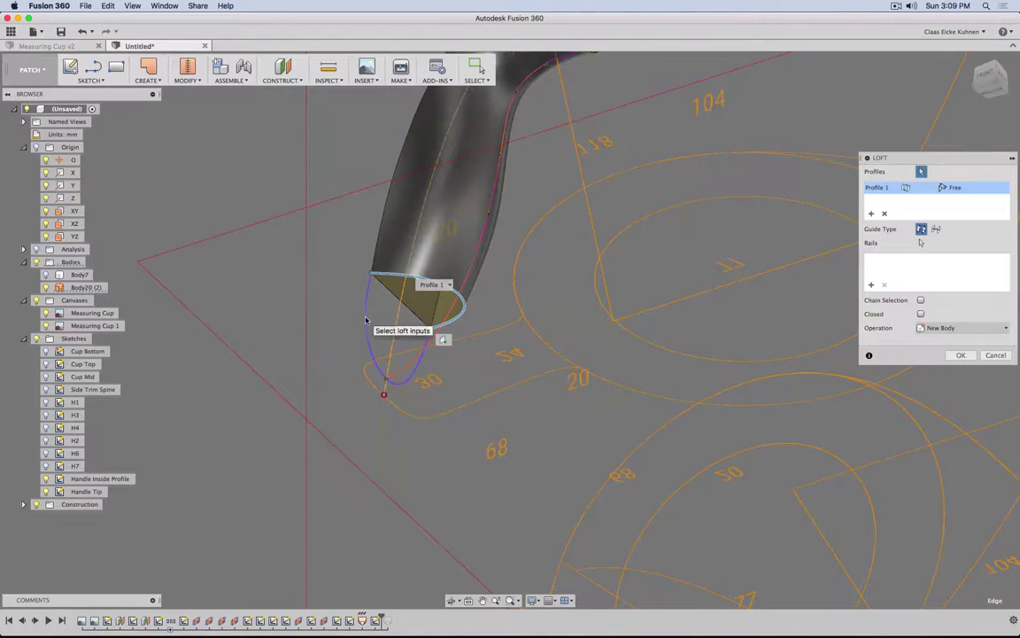
{"action": "left_click", "coordinate": [372, 323]}
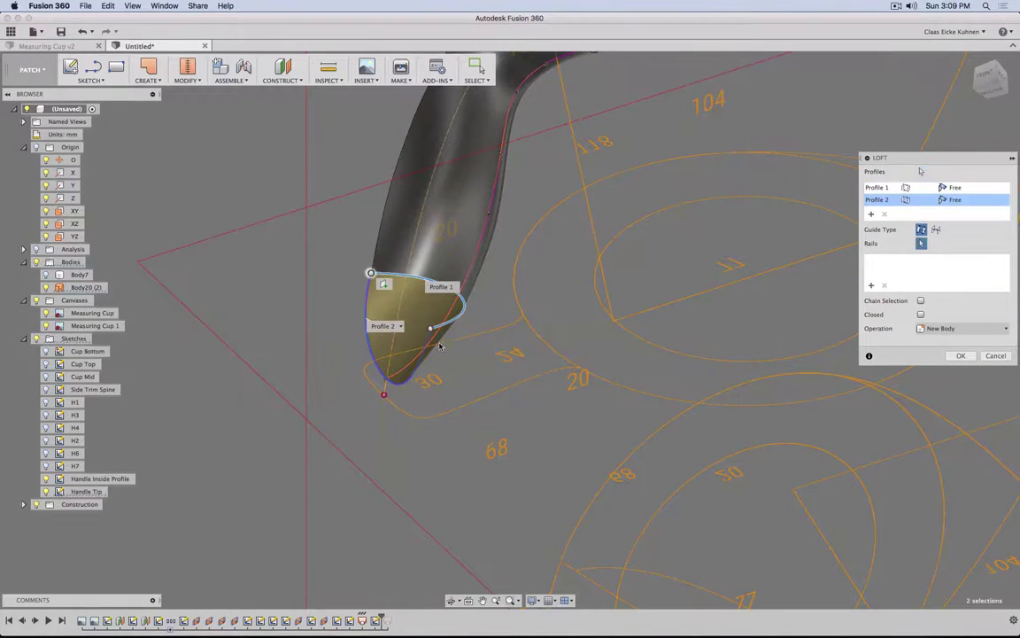
- Add the handle's inside profile curve as the loft rail, set Profile 1 to Tangent, and create the tip surface
{"action": "middle_click_drag", "start_coordinate": [478, 343], "coordinate": [519, 378], "text": "shift"}
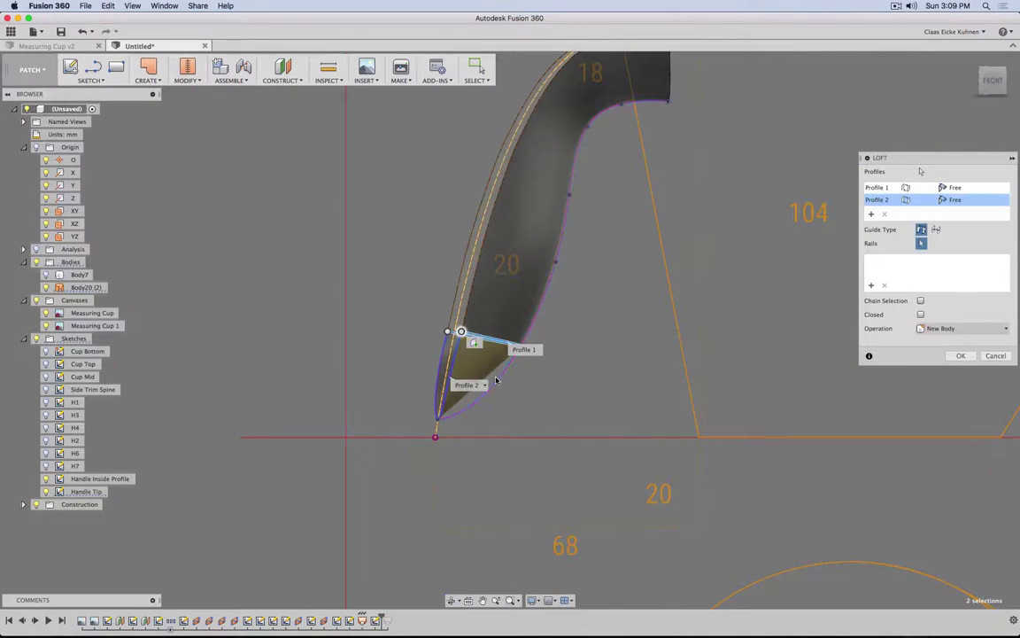
{"action": "left_click", "coordinate": [498, 381]}
{"action": "middle_click_drag", "start_coordinate": [642, 350], "coordinate": [635, 346], "text": "shift"}
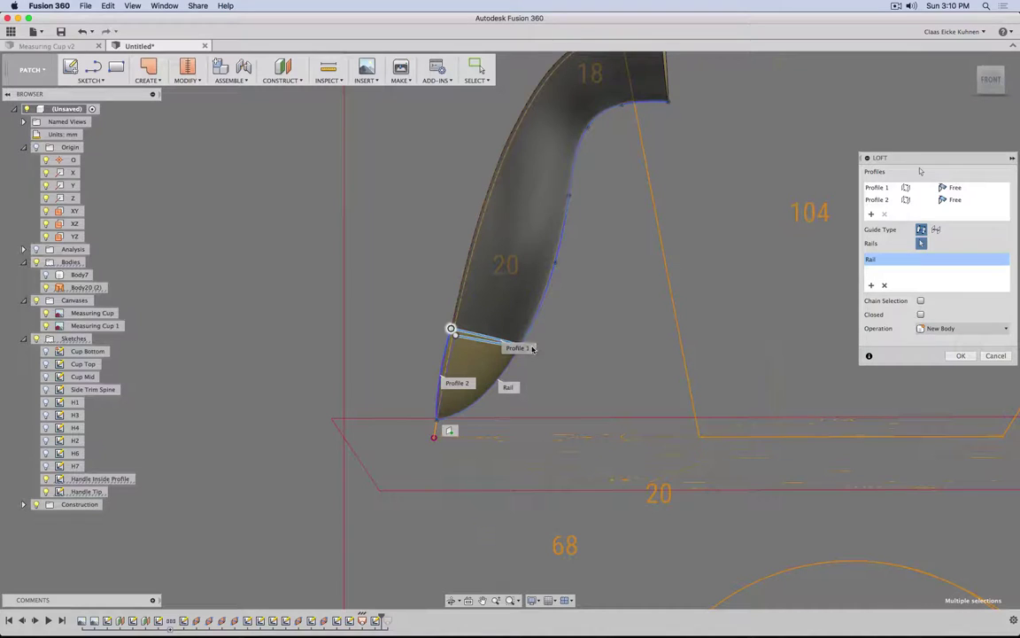
{"action": "left_click", "coordinate": [954, 187]}
{"action": "left_click", "coordinate": [954, 214]}
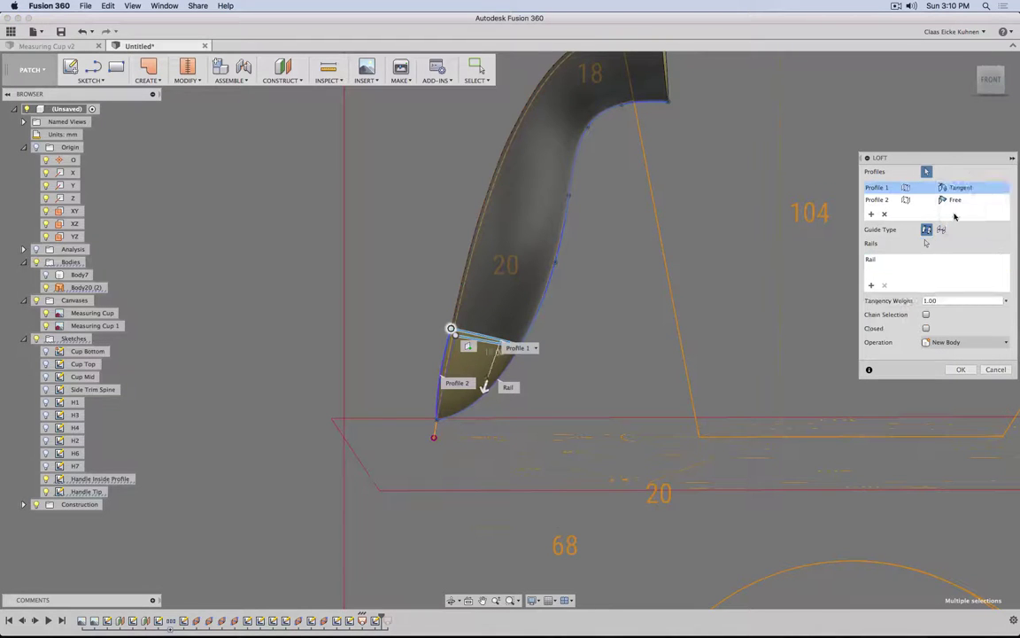
{"action": "middle_click_drag", "start_coordinate": [610, 263], "coordinate": [724, 327], "text": "shift"}
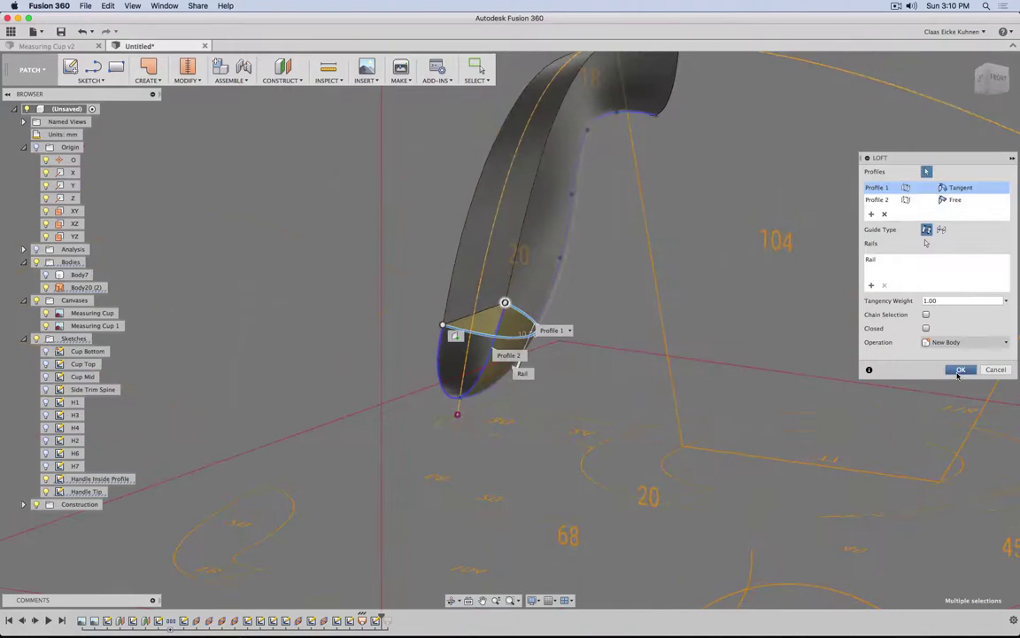
{"action": "key", "text": "Return"}
- Stitch the handle surface and the lofted tip surface together with a 1.00 mm tolerance
{"action": "mouse_move", "coordinate": [342, 303]}
{"action": "middle_mouse_down", "text": "shift"}
{"action": "mouse_move", "coordinate": [241, 310]}
{"action": "mouse_move", "coordinate": [336, 318]}
{"action": "middle_mouse_up", "text": "shift"}
{"action": "left_click", "coordinate": [187, 67]}
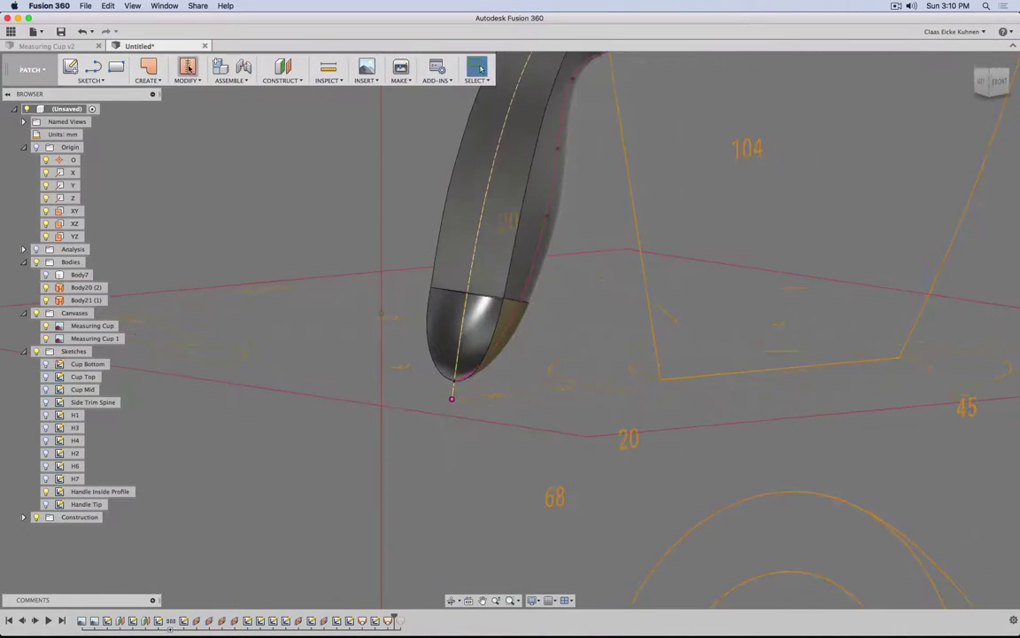
{"action": "left_click", "coordinate": [443, 316]}
{"action": "left_click", "coordinate": [462, 223]}
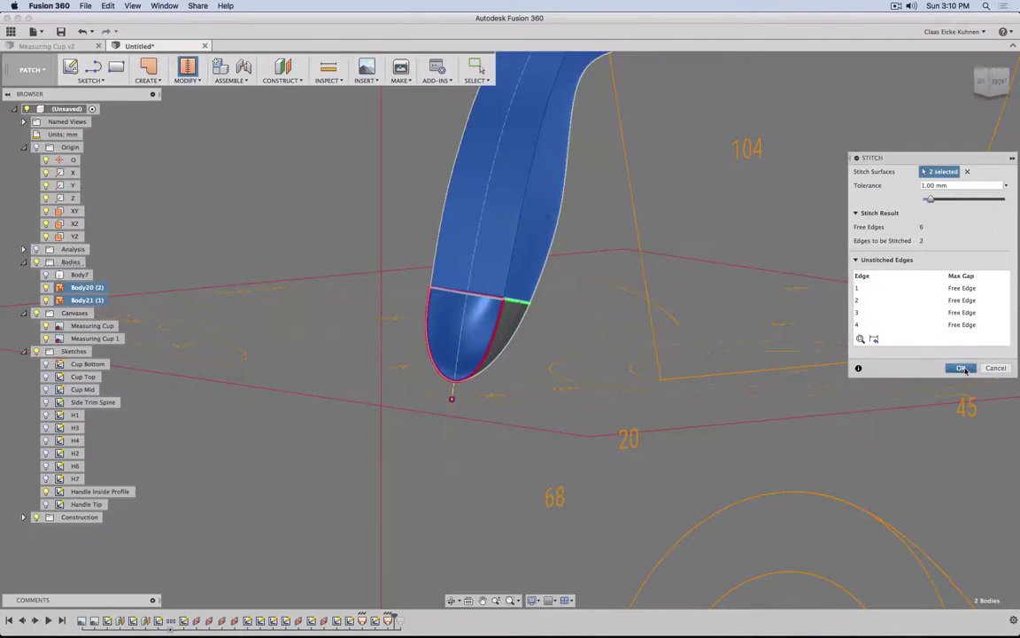
{"action": "key", "text": "Return"}
- Patch the flat opening on the outer side of the handle tip with Connected continuity as a new body
{"action": "left_click", "coordinate": [149, 68]}
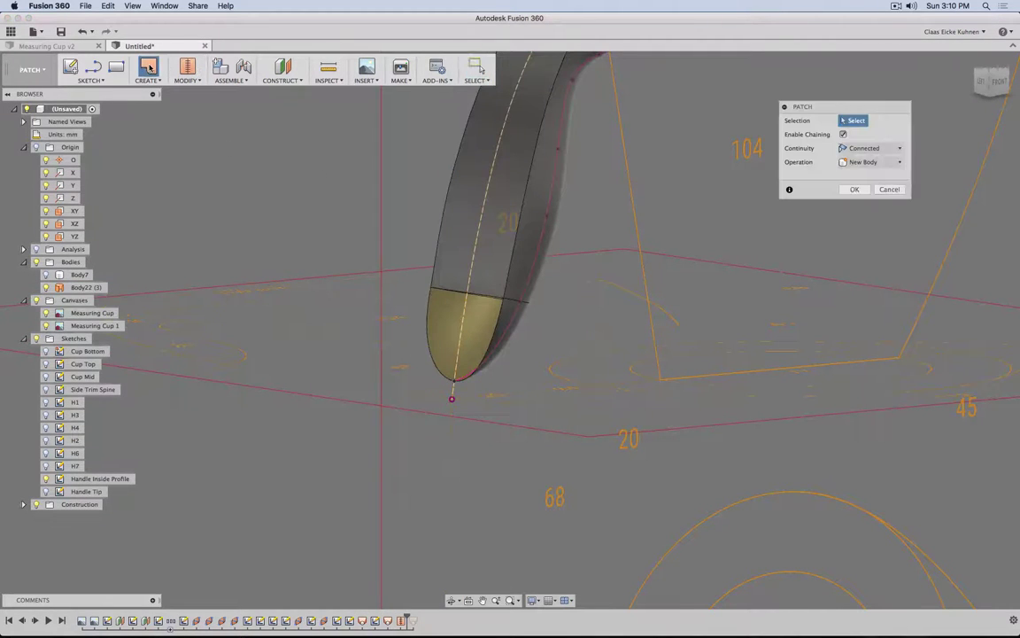
{"action": "left_click", "coordinate": [443, 290]}
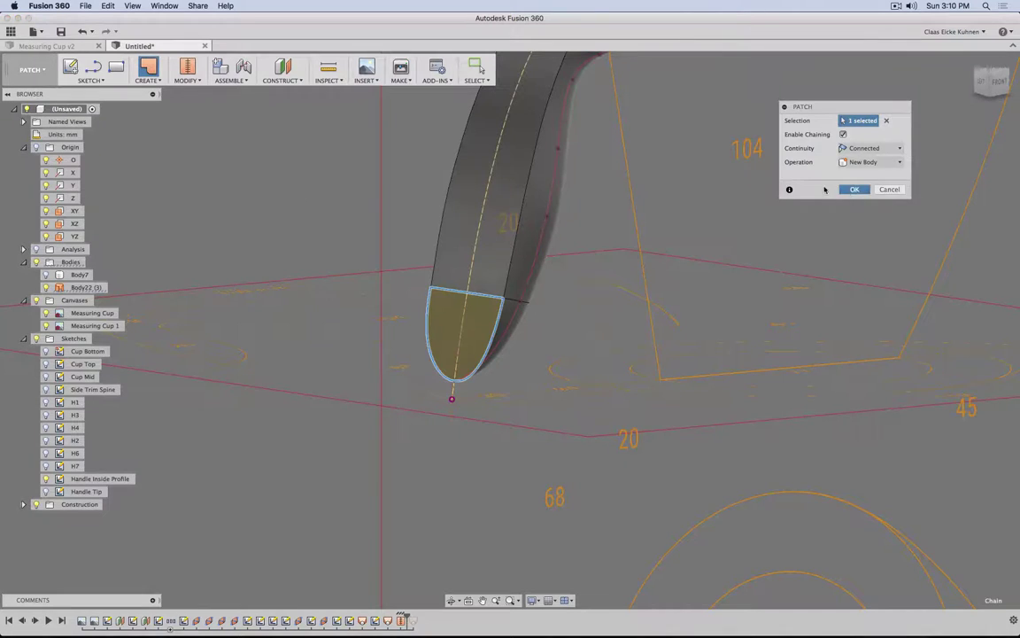
{"action": "left_click", "coordinate": [852, 189]}
- Patch the open upper end of the handle with Connected continuity as a new body
{"action": "middle_click_drag", "start_coordinate": [665, 177], "coordinate": [444, 463]}
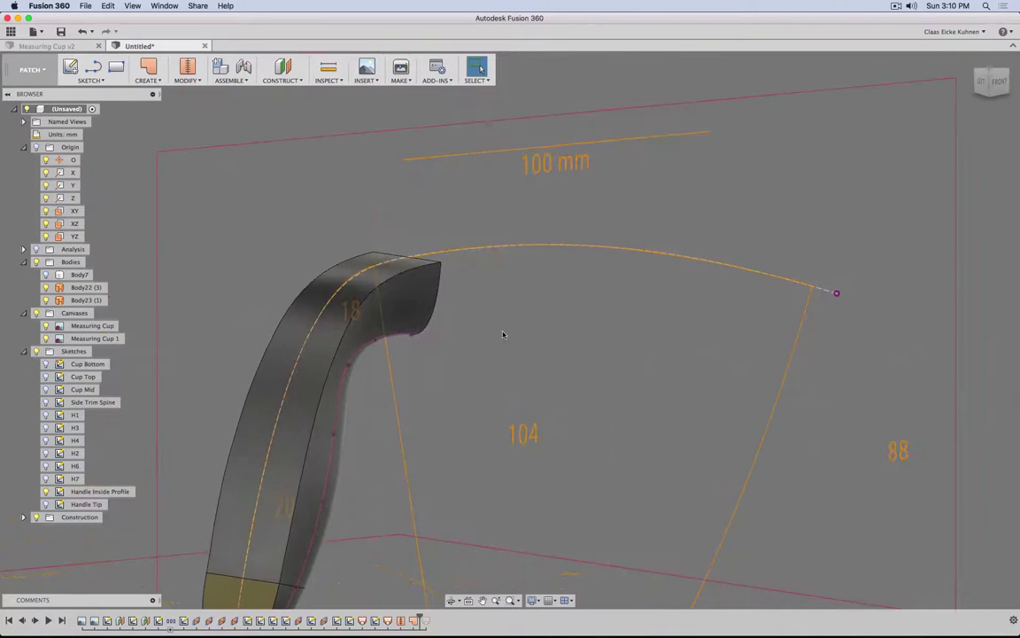
{"action": "left_click", "coordinate": [147, 68]}
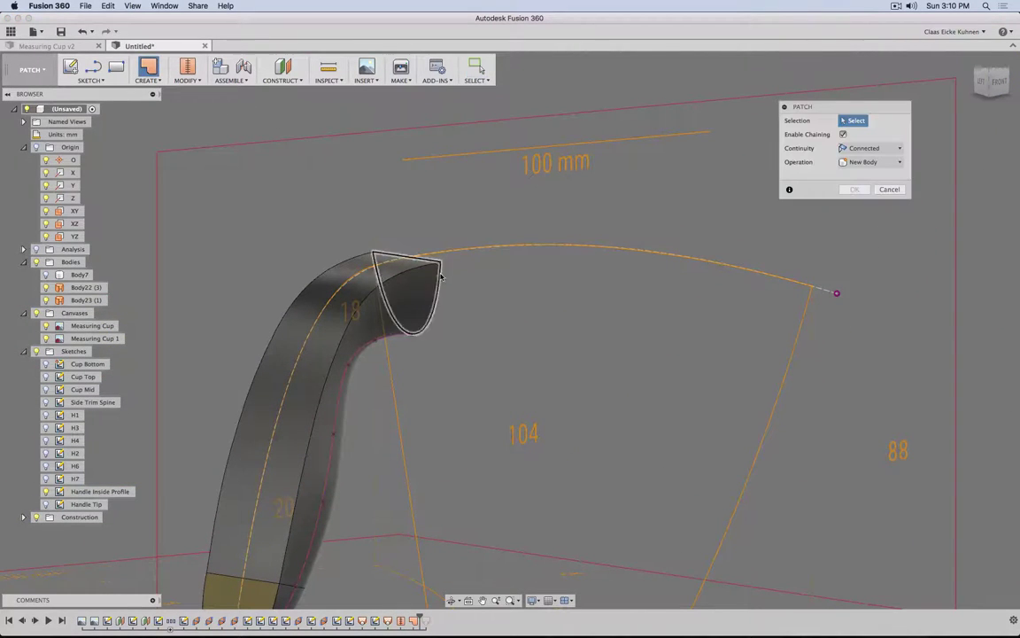
{"action": "left_click", "coordinate": [436, 270]}
{"action": "left_click", "coordinate": [852, 189]}
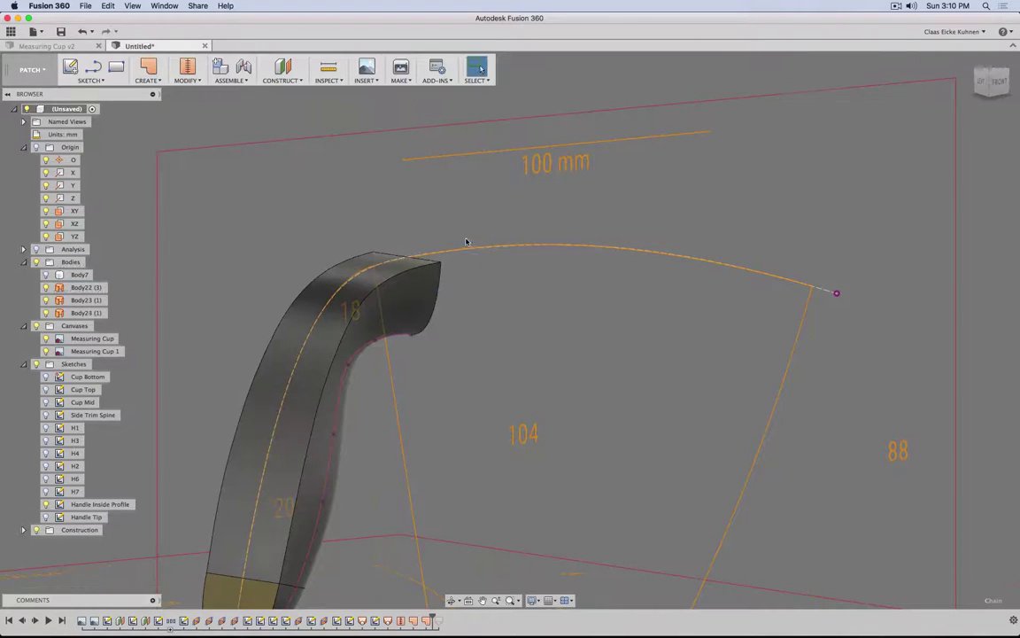
- Stitch the handle surface and both end patches into one new body with a 1.00 mm tolerance
{"action": "scroll", "coordinate": [467, 242], "scroll_direction": "down", "scroll_amount": 5}
{"action": "left_click", "coordinate": [187, 68]}
{"action": "left_click_drag", "start_coordinate": [499, 181], "coordinate": [258, 557]}
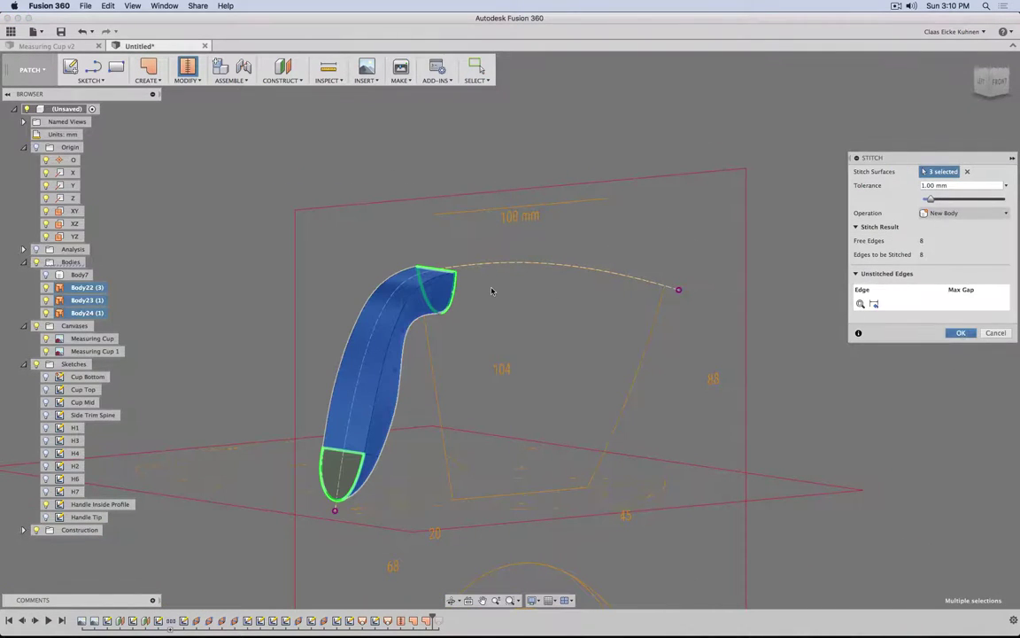
{"action": "key", "text": "Return"}
- Set the visual style to Shaded, hide the sketches and canvases, and check the tip's surface transition up close
{"action": "mouse_move", "coordinate": [517, 335]}
{"action": "middle_mouse_down", "text": "shift"}
{"action": "mouse_move", "coordinate": [535, 342]}
{"action": "mouse_move", "coordinate": [512, 335]}
{"action": "mouse_move", "coordinate": [511, 286]}
{"action": "mouse_move", "coordinate": [482, 343]}
{"action": "mouse_move", "coordinate": [452, 559]}
{"action": "middle_mouse_up", "text": "shift"}
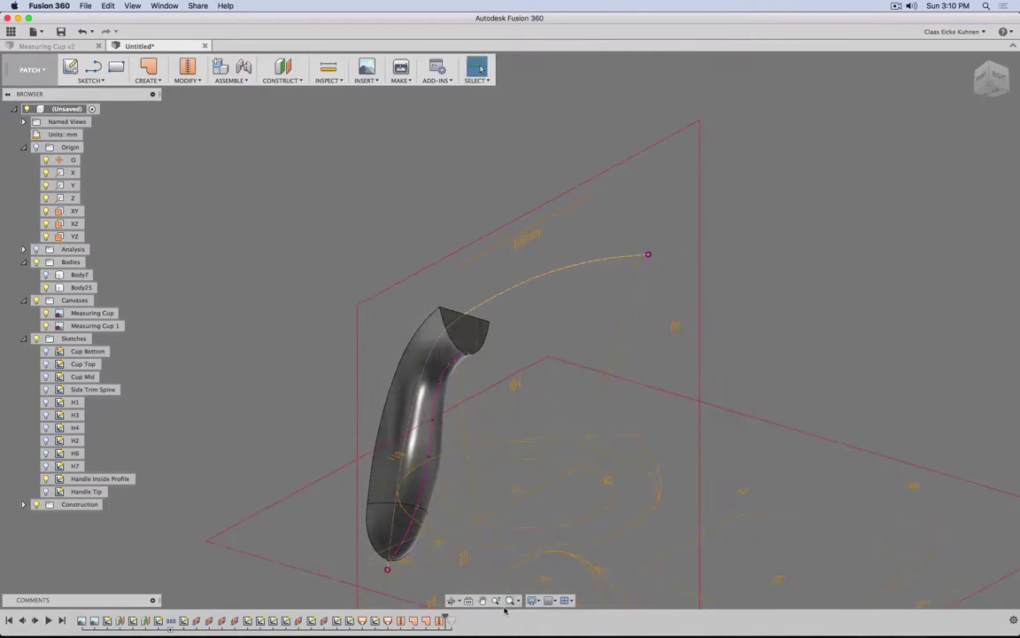
{"action": "left_click", "coordinate": [536, 602]}
{"action": "mouse_move", "coordinate": [560, 528]}
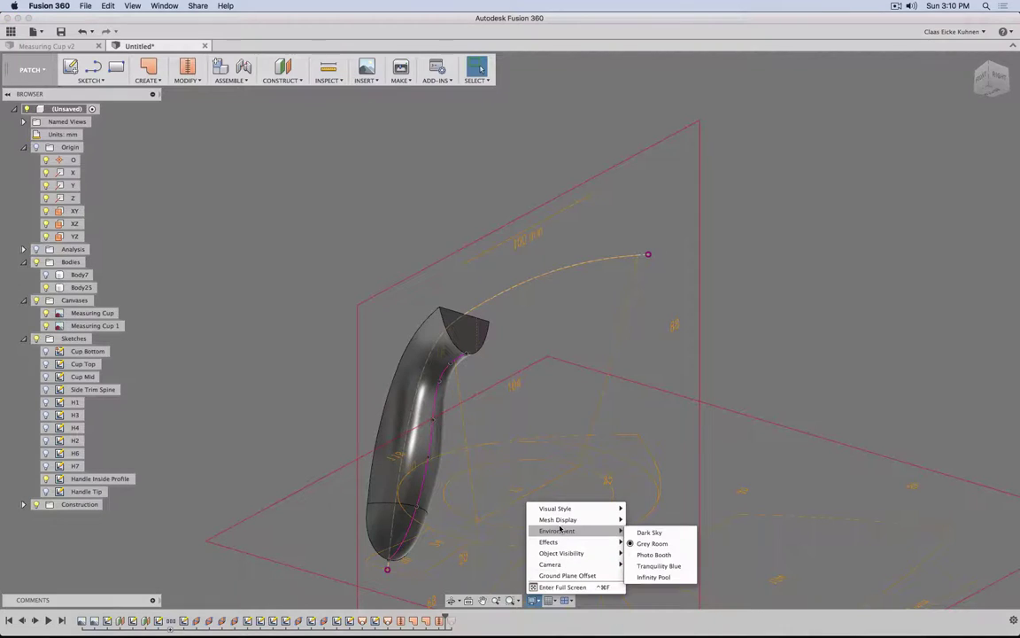
{"action": "mouse_move", "coordinate": [566, 510]}
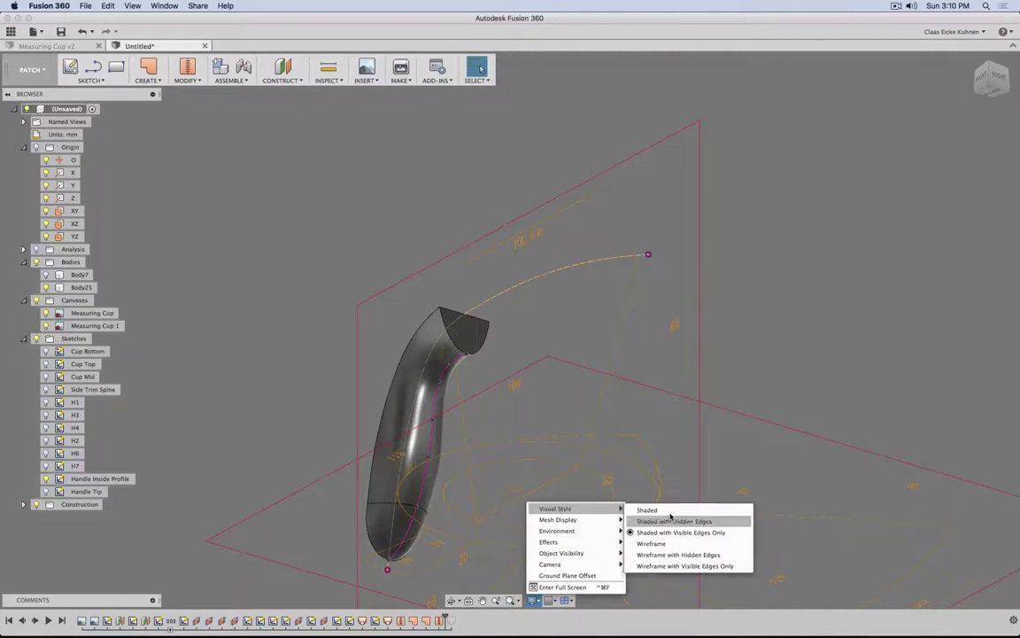
{"action": "left_click", "coordinate": [664, 510]}
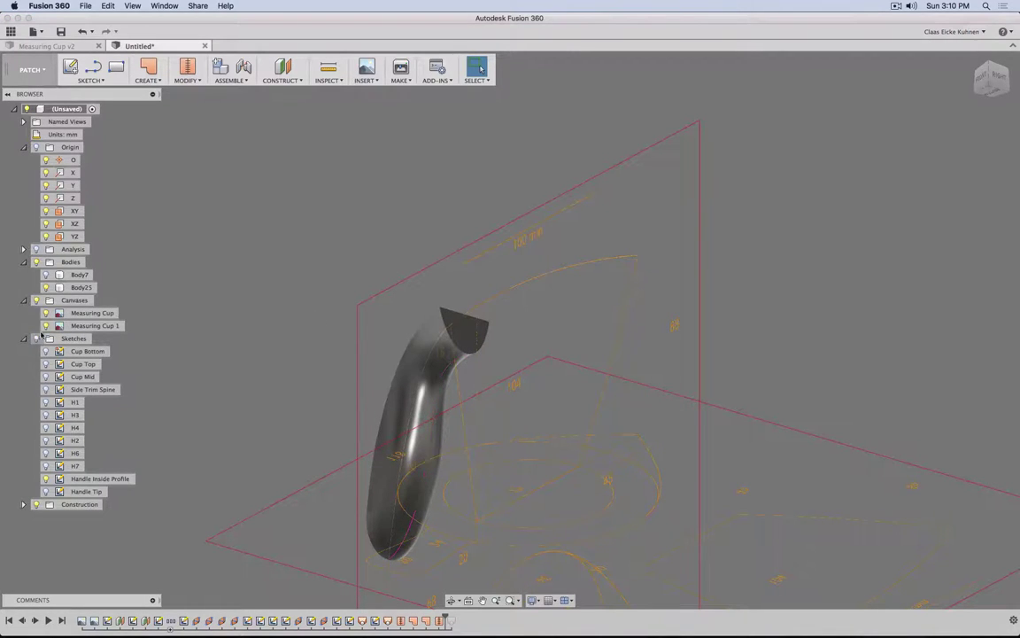
{"action": "left_click", "coordinate": [37, 300]}
{"action": "middle_click_drag", "start_coordinate": [480, 451], "coordinate": [482, 514], "text": "shift"}
{"action": "scroll", "coordinate": [486, 503], "scroll_direction": "up", "scroll_amount": 5}
{"action": "middle_click_drag", "start_coordinate": [617, 463], "coordinate": [208, 381], "text": "shift"}
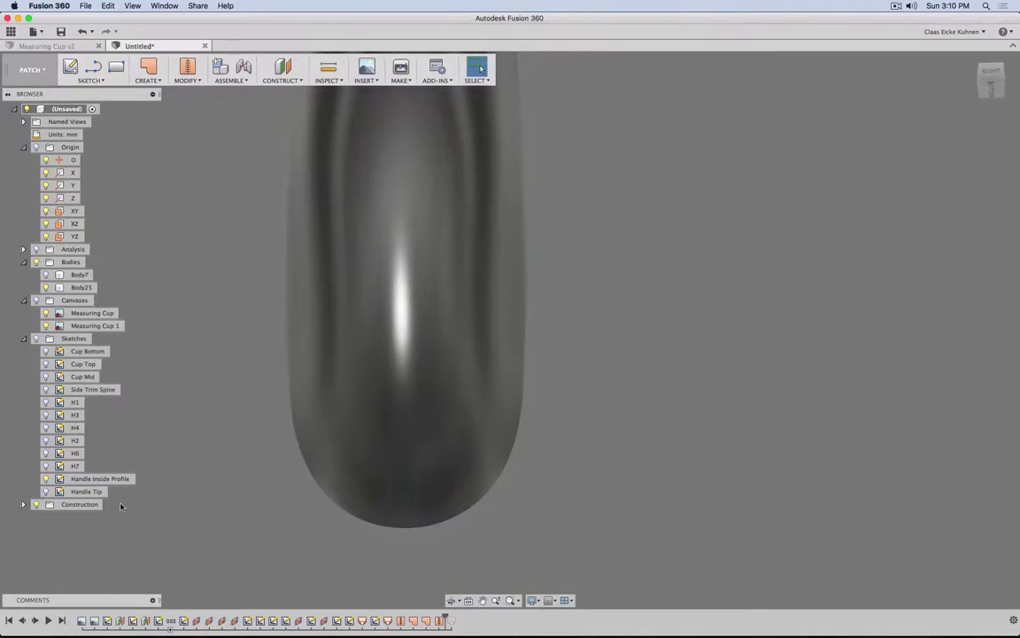
- Edit the handle tip loft so that Profile 1 uses Smooth continuity instead of tangency
{"action": "left_click", "coordinate": [47, 479]}
{"action": "double_click", "coordinate": [387, 620]}
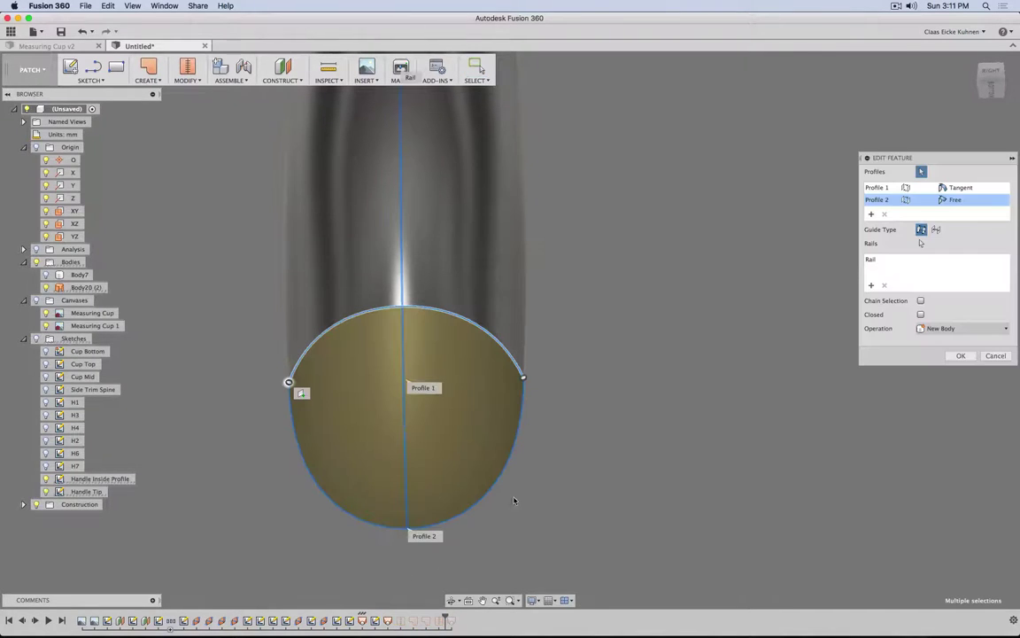
{"action": "left_click", "coordinate": [959, 187]}
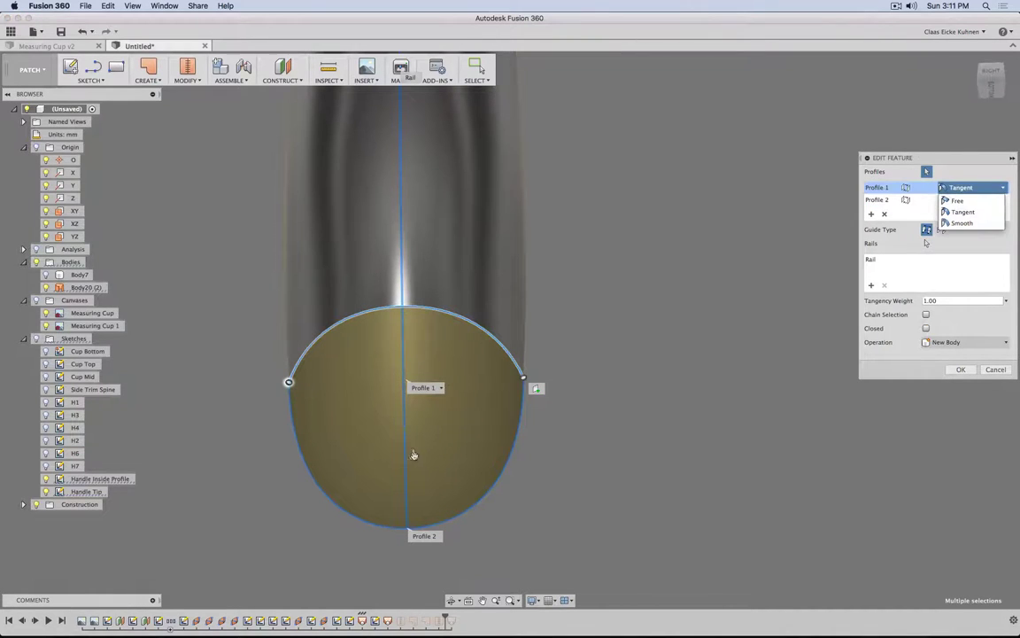
{"action": "left_click", "coordinate": [975, 224]}
{"action": "middle_click_drag", "start_coordinate": [667, 303], "coordinate": [560, 339], "text": "shift"}
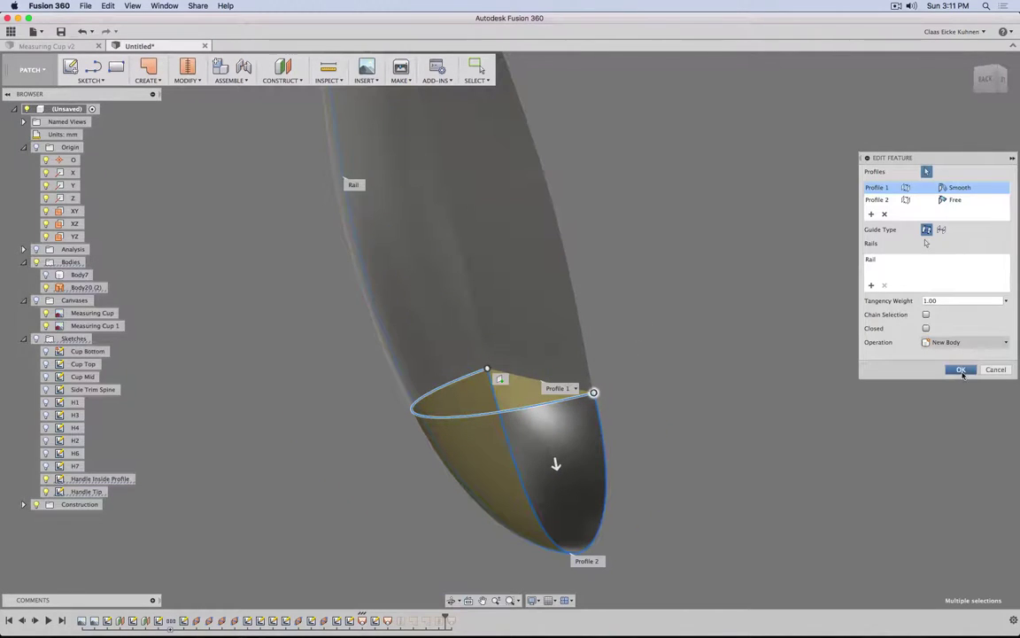
{"action": "key", "text": "Return"}
{"action": "middle_click_drag", "start_coordinate": [703, 189], "coordinate": [375, 132], "text": "shift"}
{"action": "left_click", "coordinate": [328, 75]}
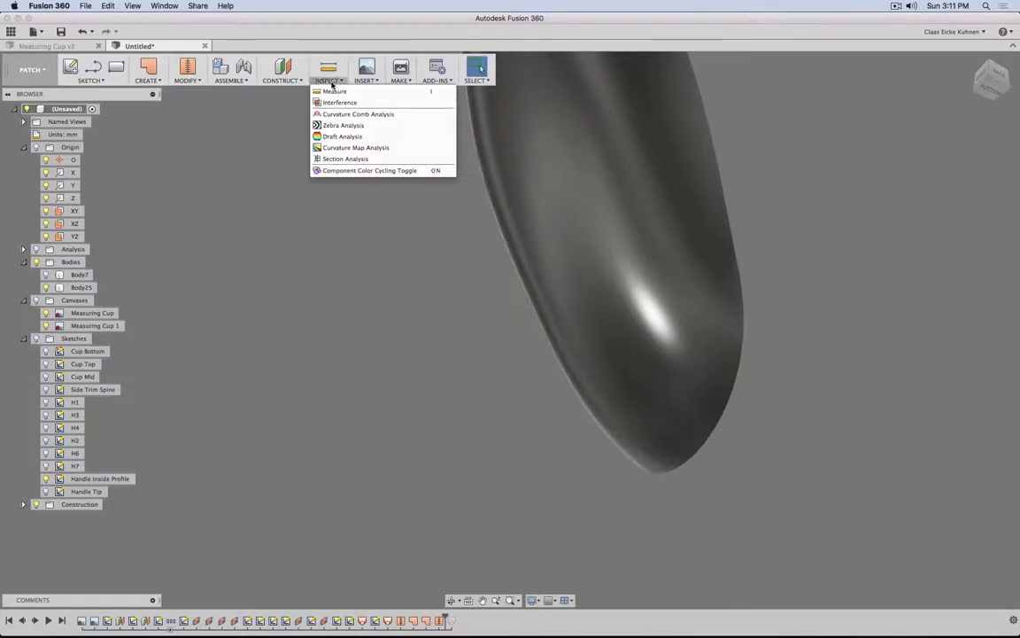
{"action": "left_click", "coordinate": [351, 125]}
{"action": "left_click", "coordinate": [614, 312]}
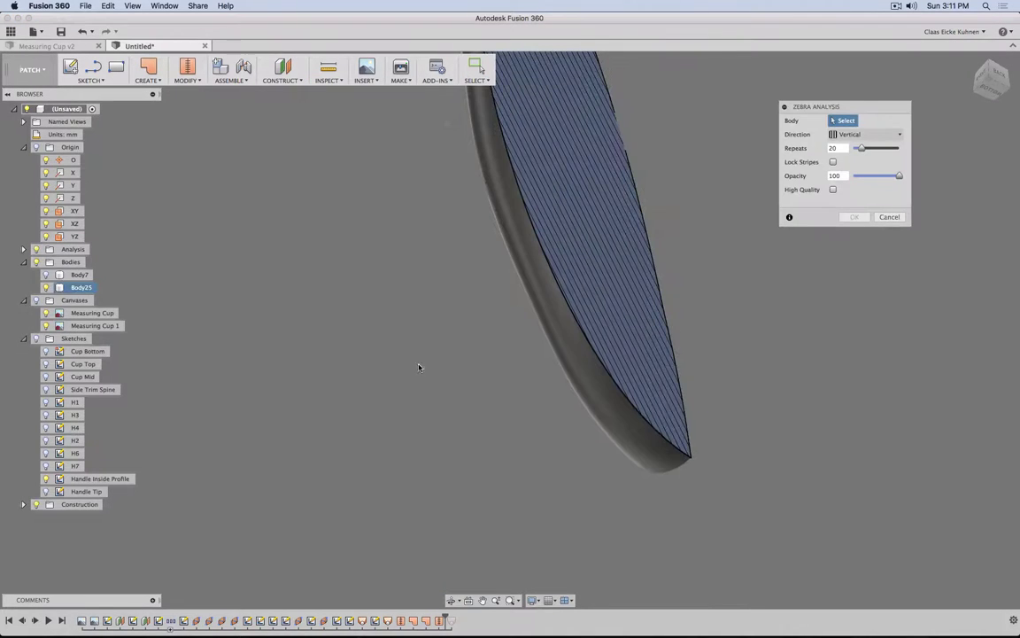
{"action": "left_click", "coordinate": [889, 216]}
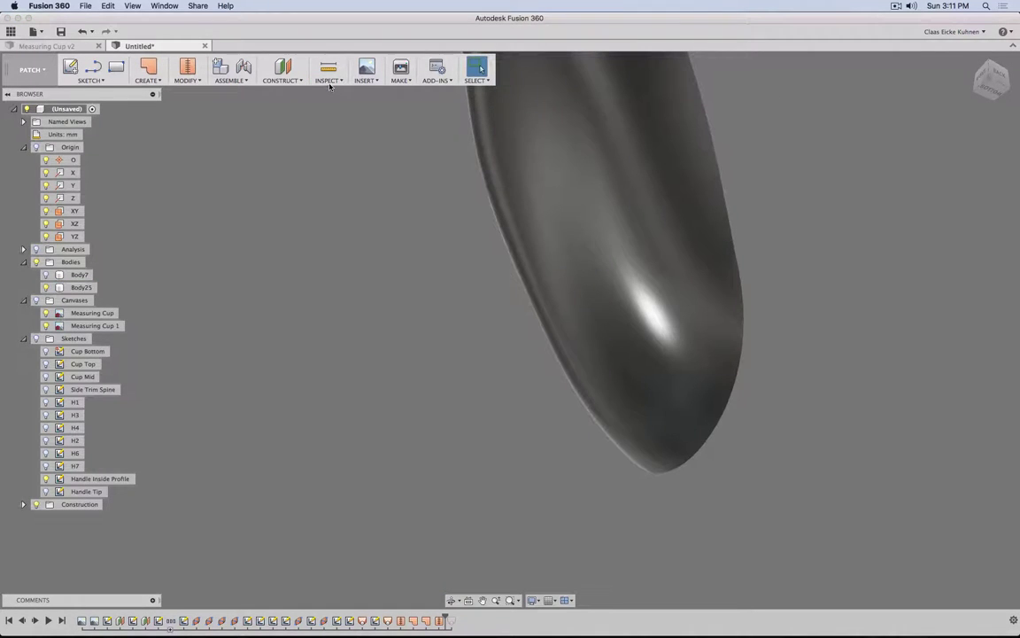
- Run a zebra analysis with 20 vertical stripes on Body25, examine the stripe flow across the tip seam and bend, and close it without saving
{"action": "left_click", "coordinate": [327, 77]}
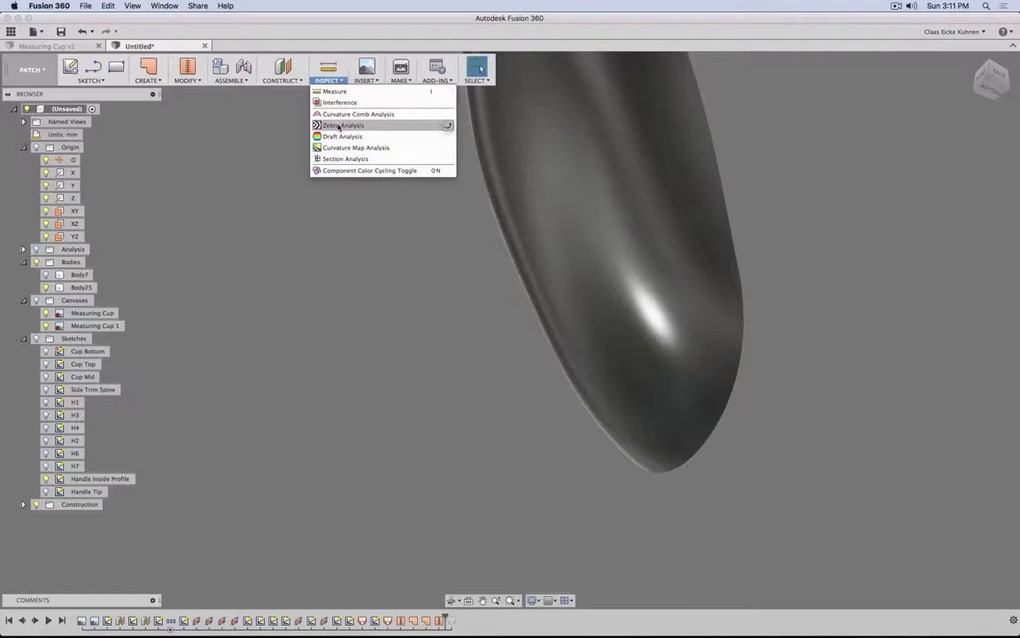
{"action": "left_click", "coordinate": [339, 126]}
{"action": "middle_click_drag", "start_coordinate": [315, 291], "coordinate": [407, 336], "text": "shift"}
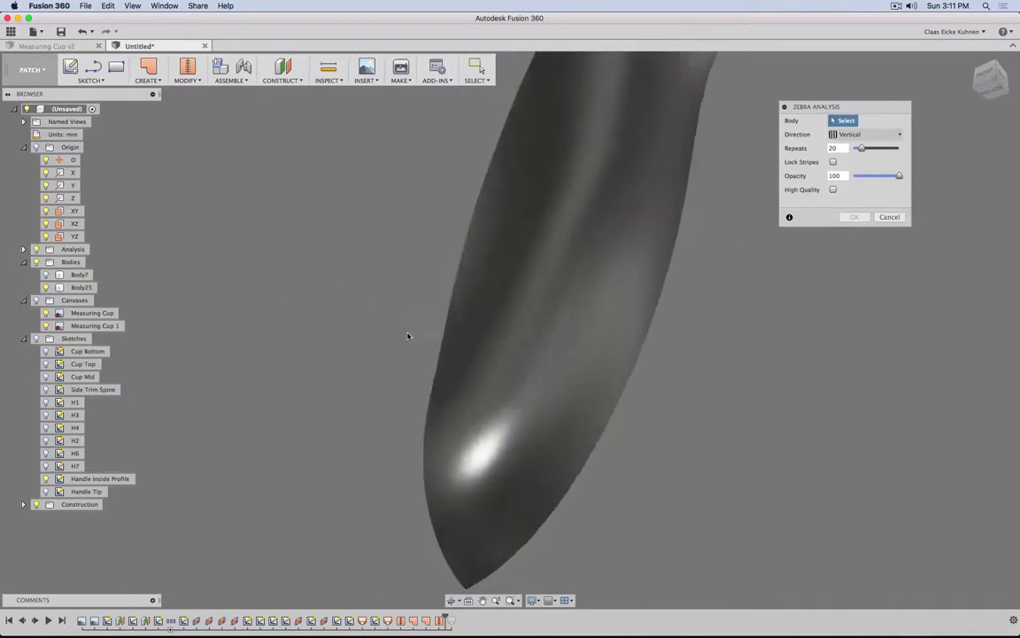
{"action": "left_click", "coordinate": [24, 250]}
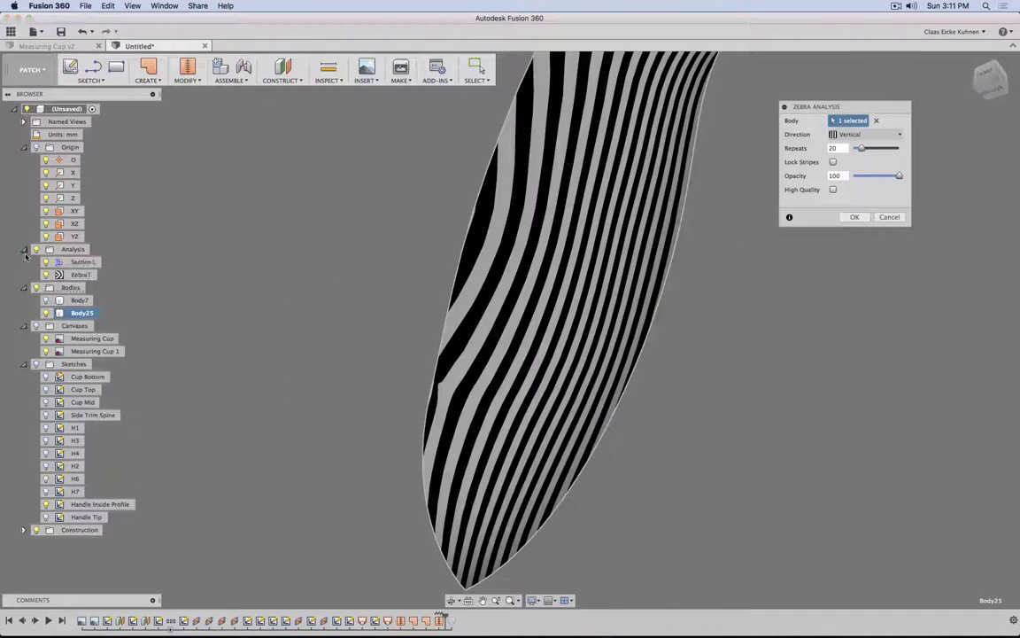
{"action": "middle_click_drag", "start_coordinate": [722, 416], "coordinate": [800, 422], "text": "shift"}
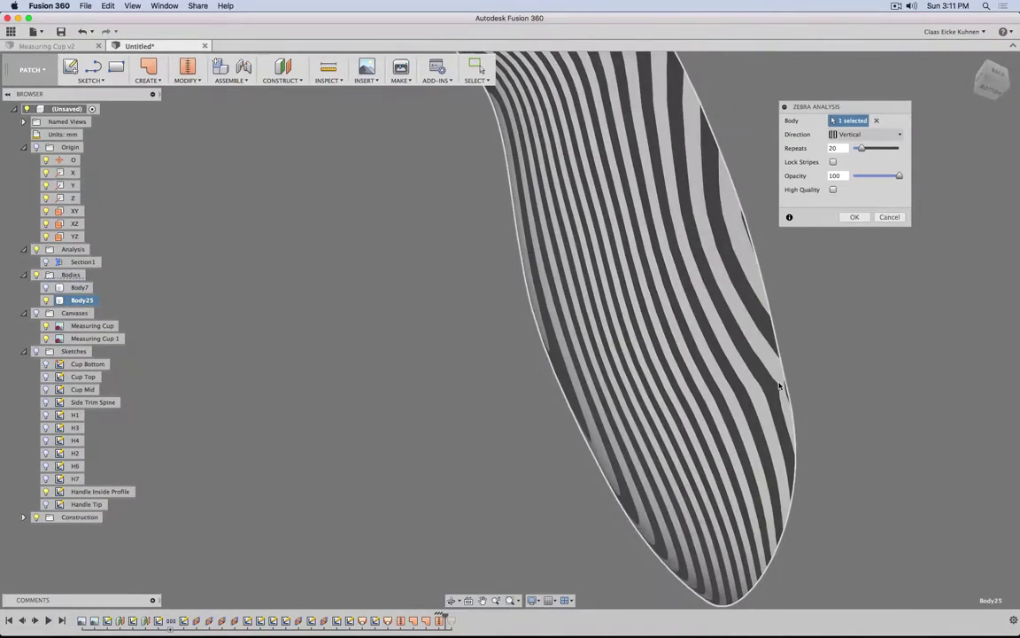
{"action": "middle_click_drag", "start_coordinate": [496, 461], "coordinate": [433, 522], "text": "shift"}
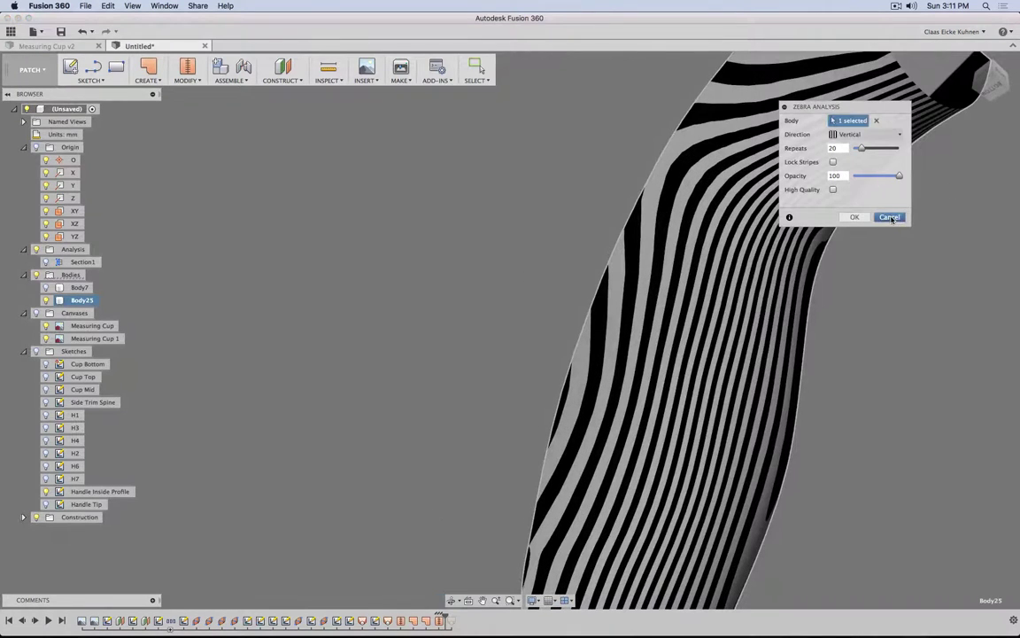
{"action": "left_click", "coordinate": [891, 218]}
{"action": "scroll", "coordinate": [458, 468], "scroll_direction": "down", "scroll_amount": 3}
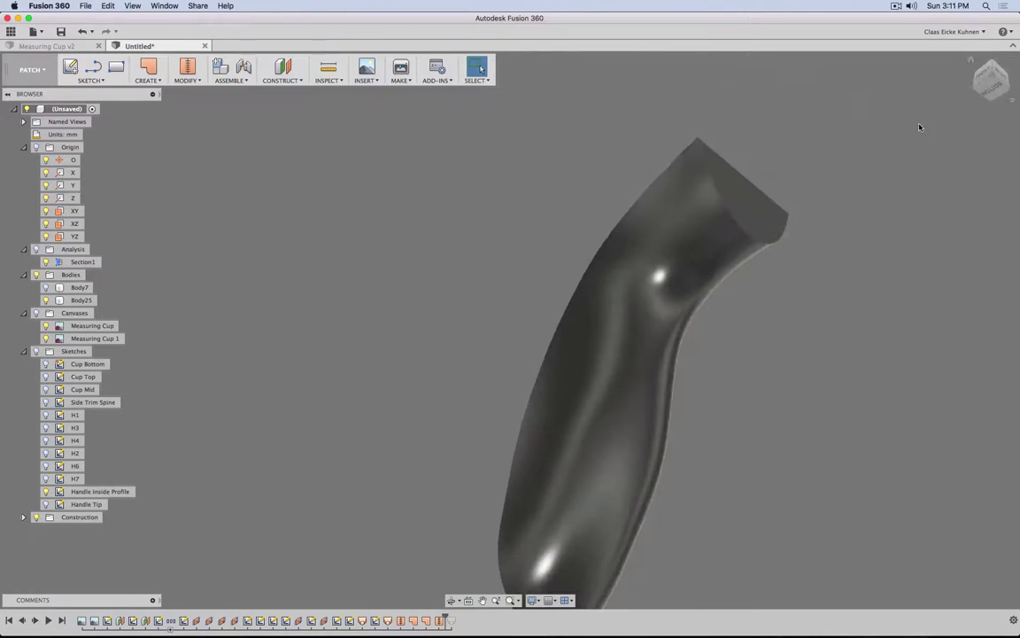
- Rename the stitched handle body to Handle and show the cup body Body7 beside it
{"action": "left_click", "coordinate": [993, 76]}
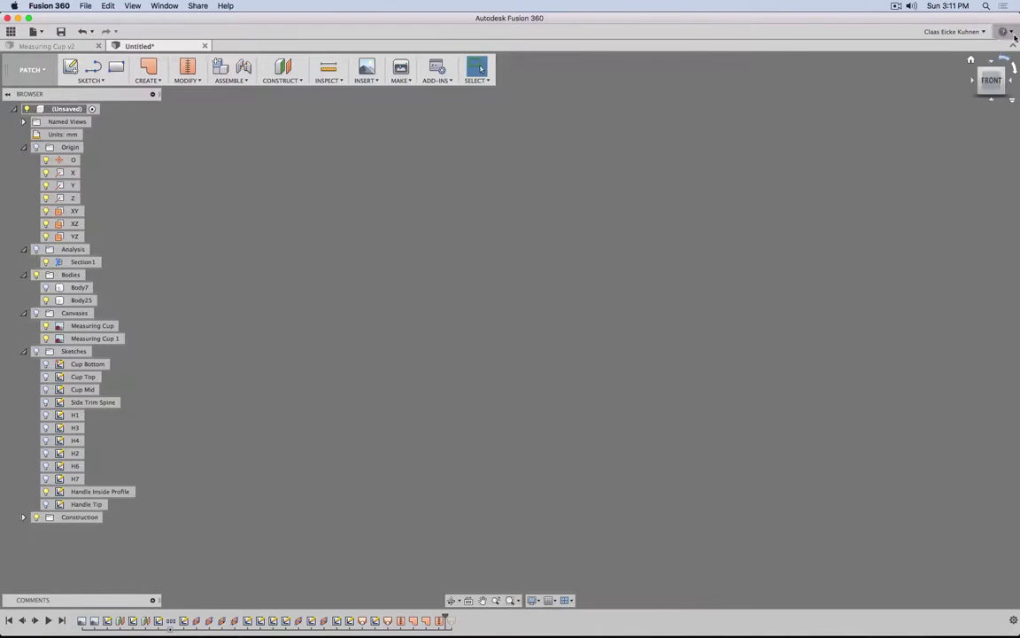
{"action": "middle_click_drag", "start_coordinate": [845, 223], "coordinate": [688, 363], "text": "shift"}
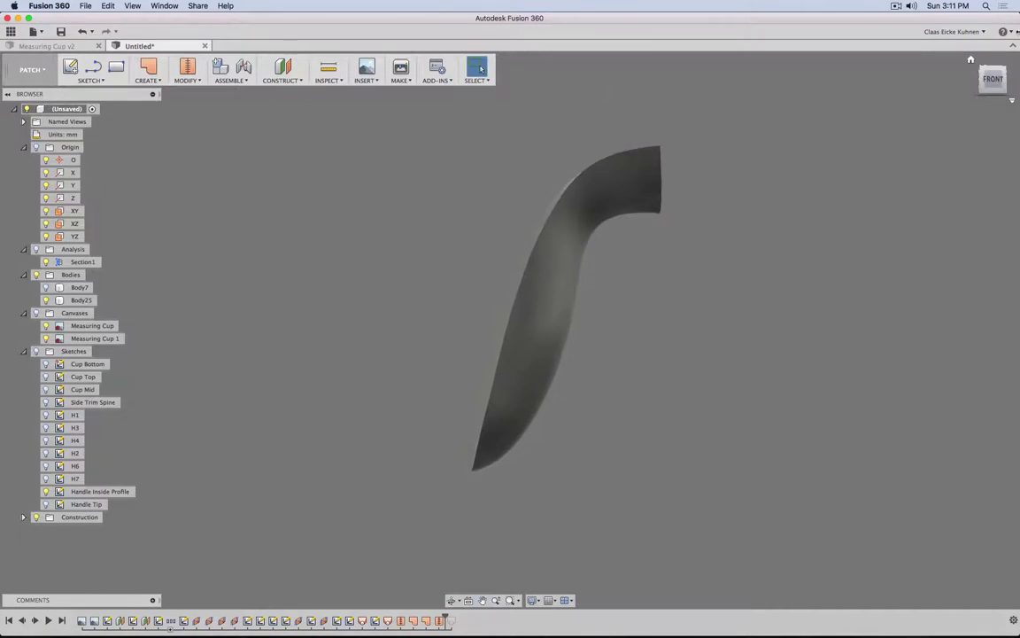
{"action": "left_click", "coordinate": [992, 80]}
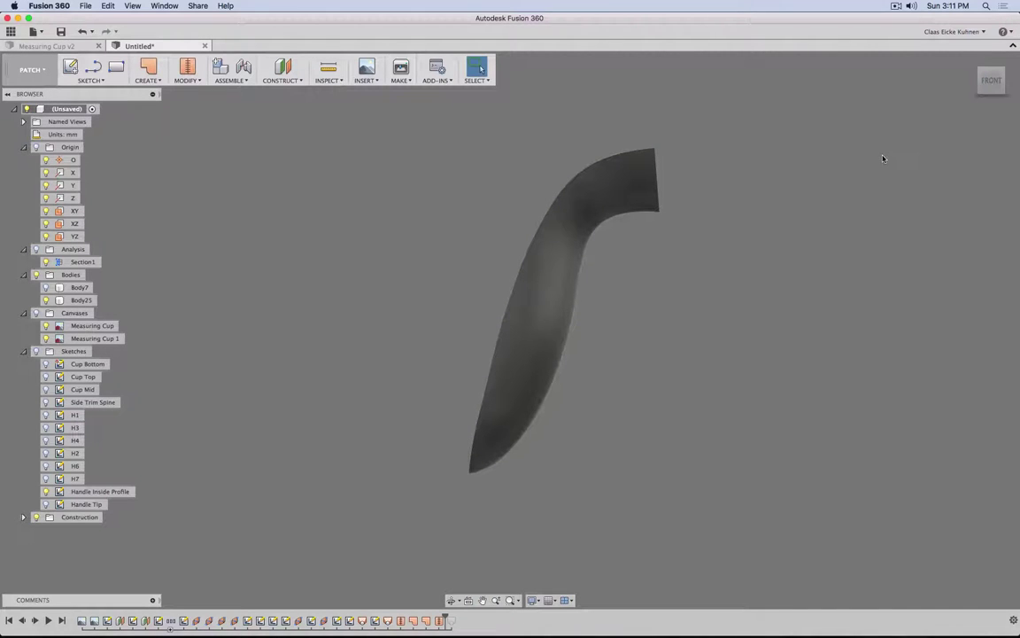
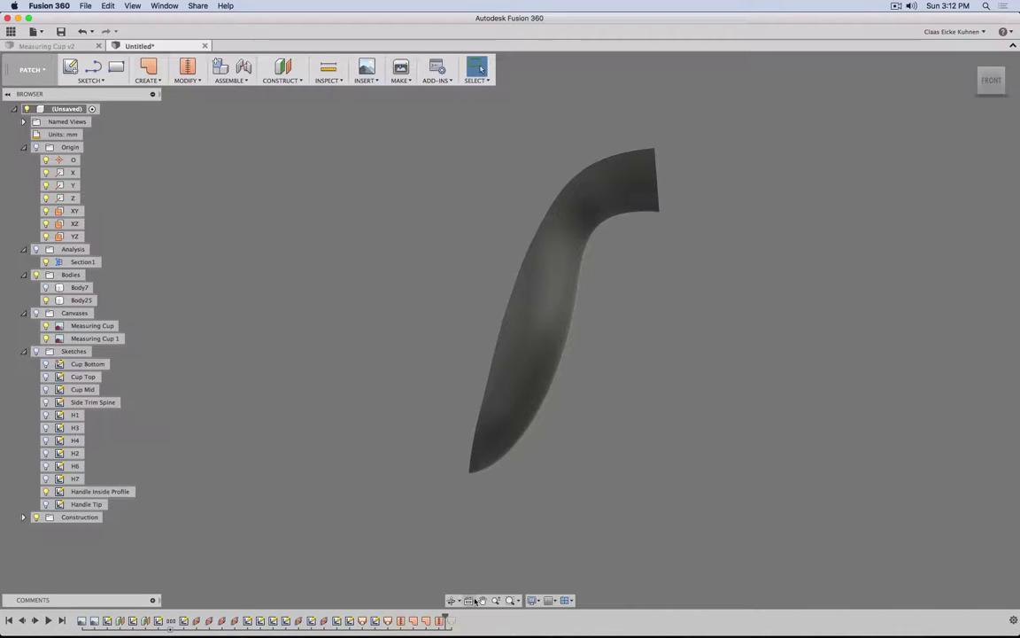
{"action": "left_click", "coordinate": [81, 300]}
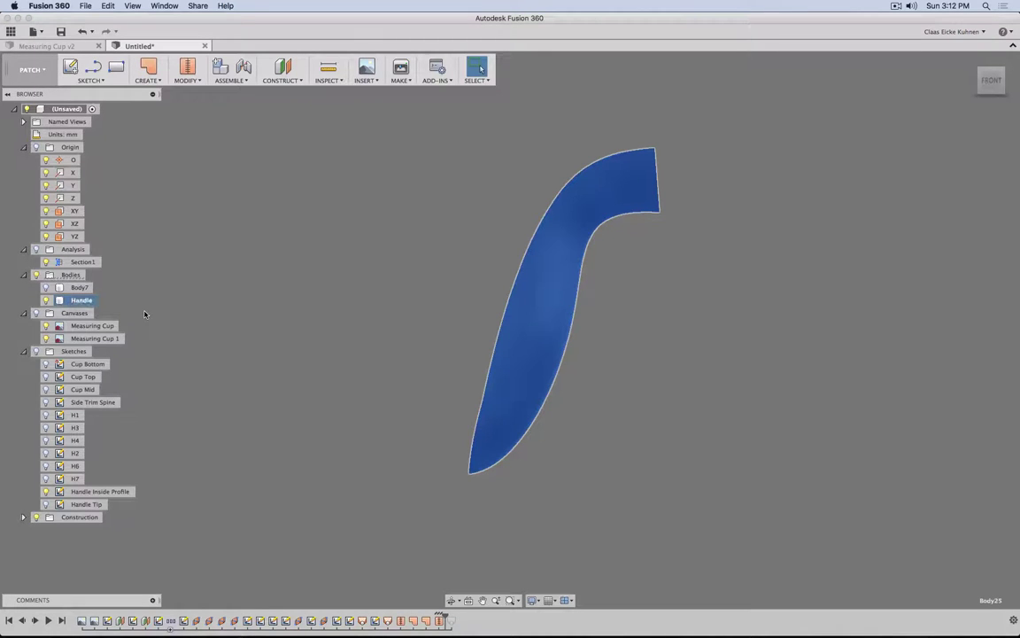
{"action": "left_click", "coordinate": [46, 286]}
{"action": "left_click", "coordinate": [80, 287]}
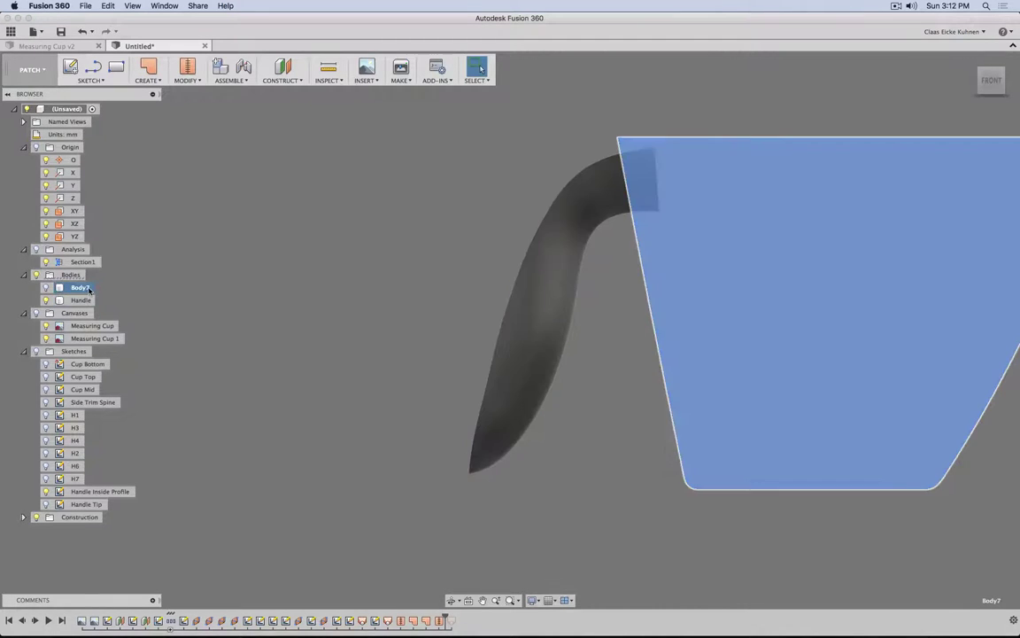
{"action": "middle_click_drag", "start_coordinate": [431, 306], "coordinate": [416, 331], "text": "shift"}
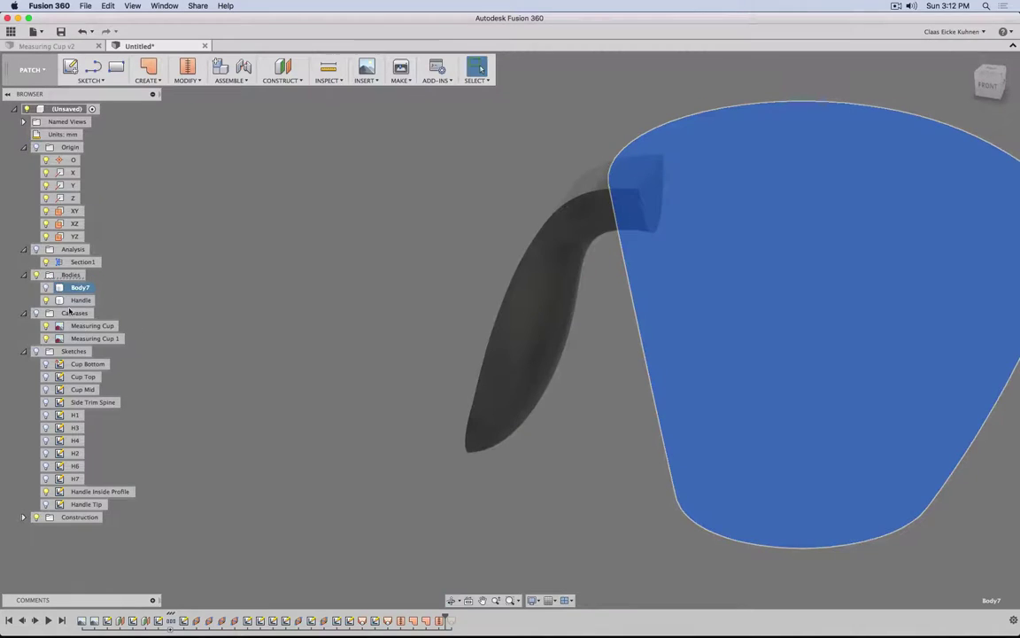
- Roll the history marker to the end of the timeline and delete the leftover Loft10 feature
{"action": "key", "text": "Escape"}
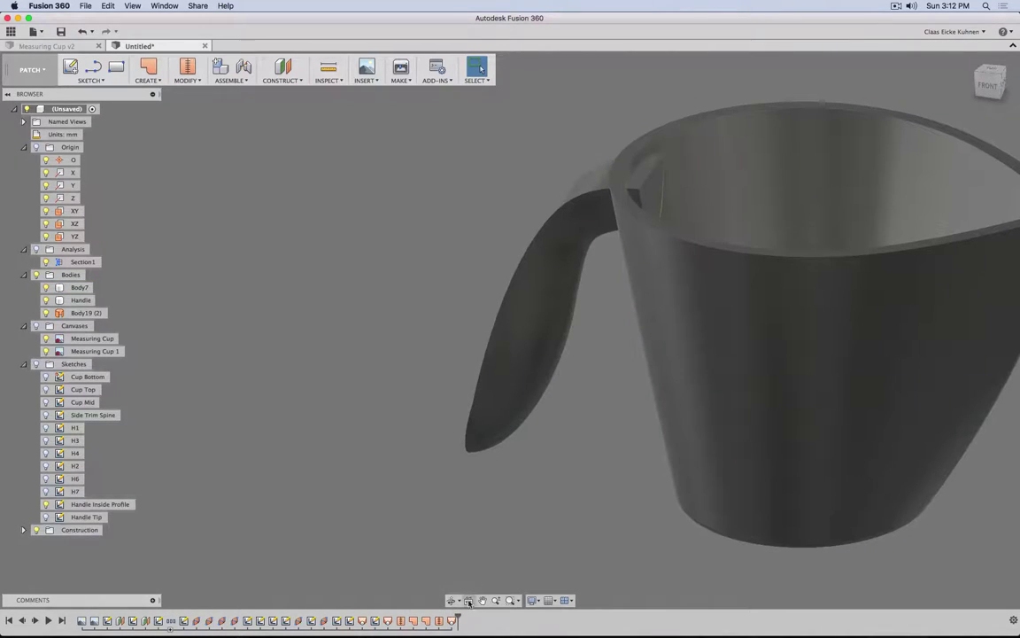
{"action": "left_click", "coordinate": [452, 620]}
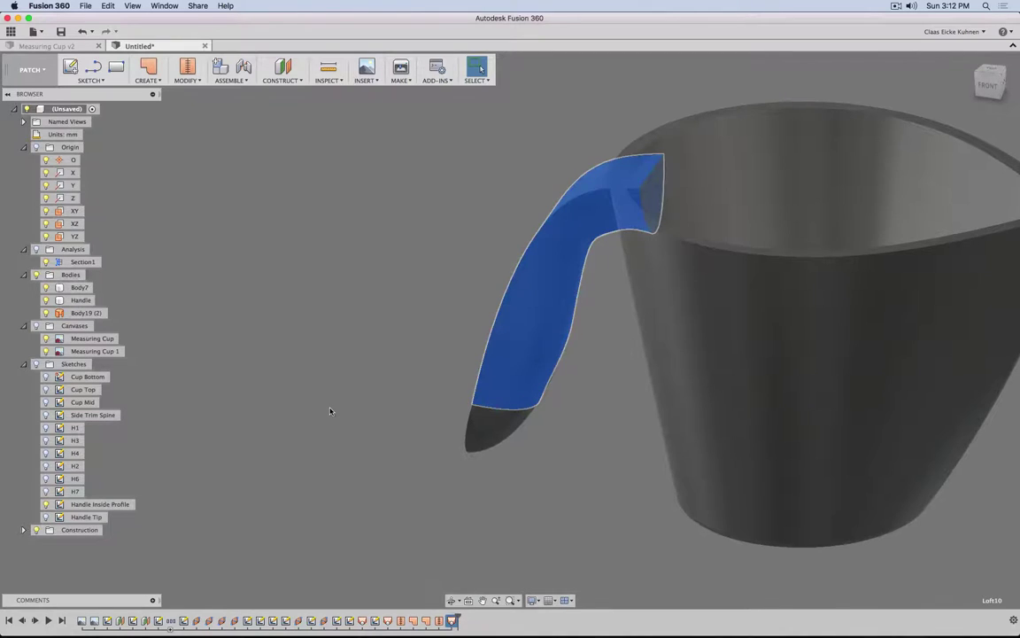
{"action": "key", "text": "Delete"}
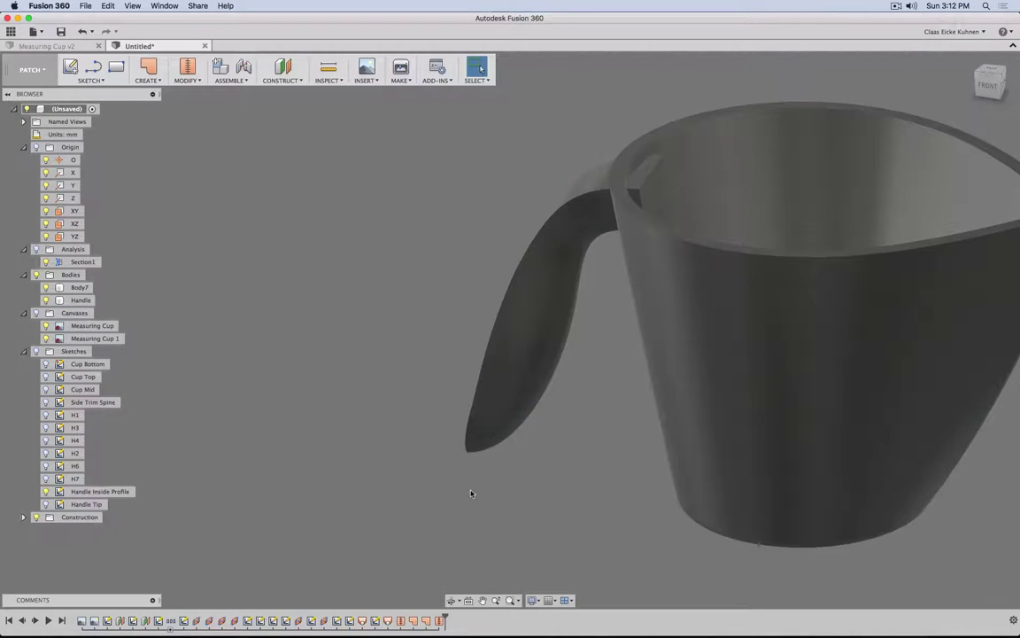
- Expand the cup's feature group in the timeline, delete its Combine1 feature and collapse the group again
{"action": "left_click", "coordinate": [171, 630]}
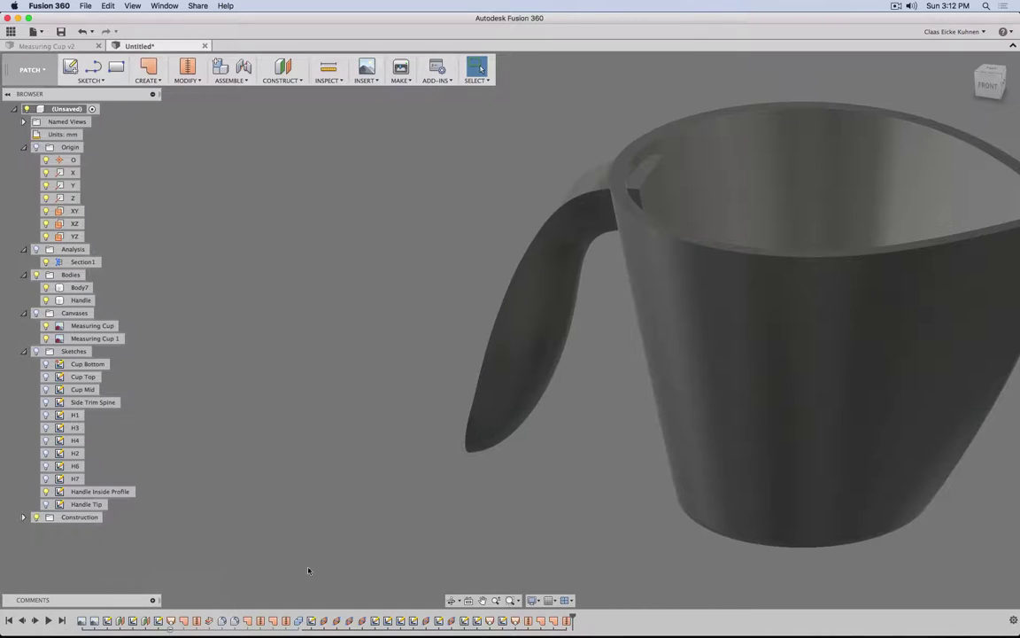
{"action": "left_click", "coordinate": [299, 620]}
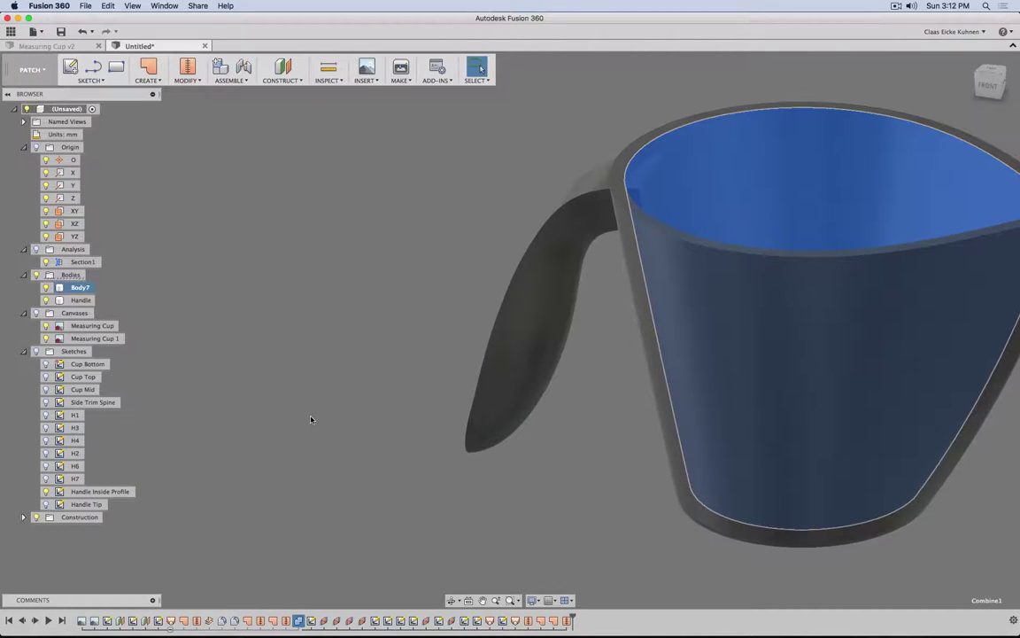
{"action": "key", "text": "Delete"}
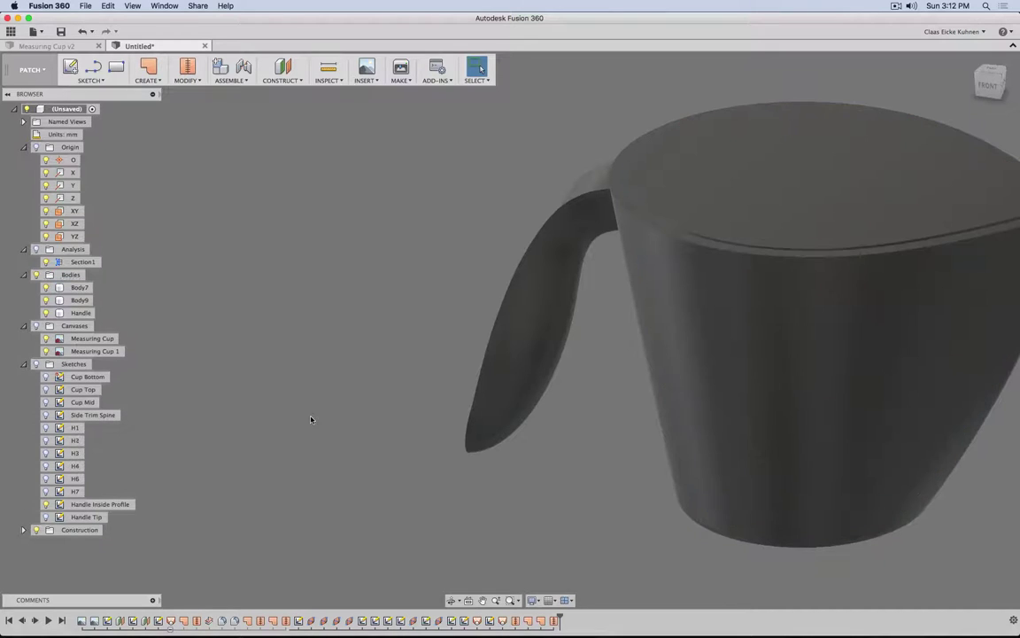
{"action": "left_click", "coordinate": [170, 631]}
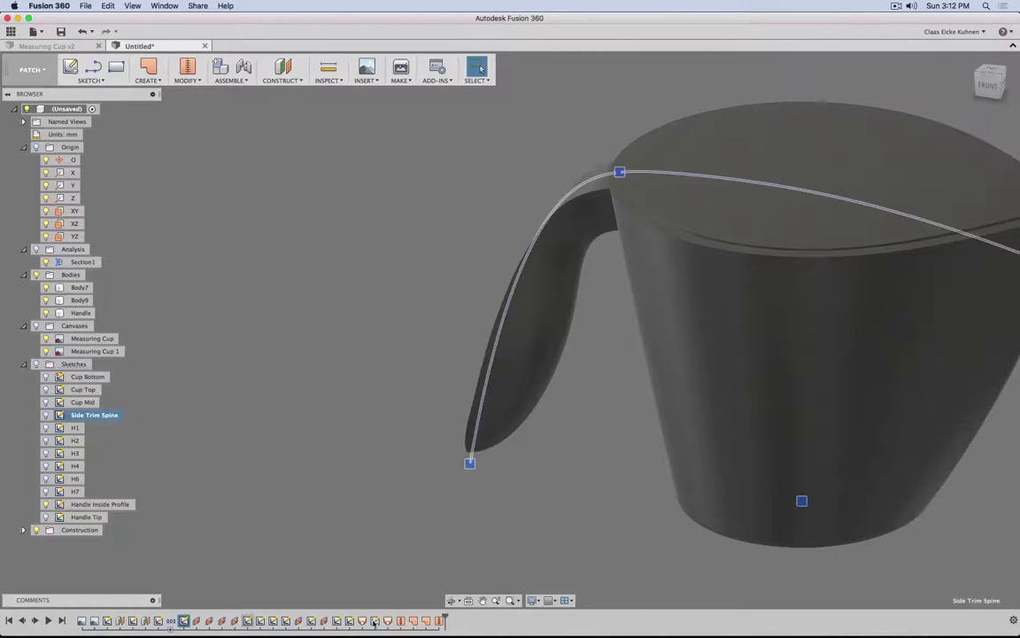
{"action": "left_click", "coordinate": [441, 620], "text": "shift"}
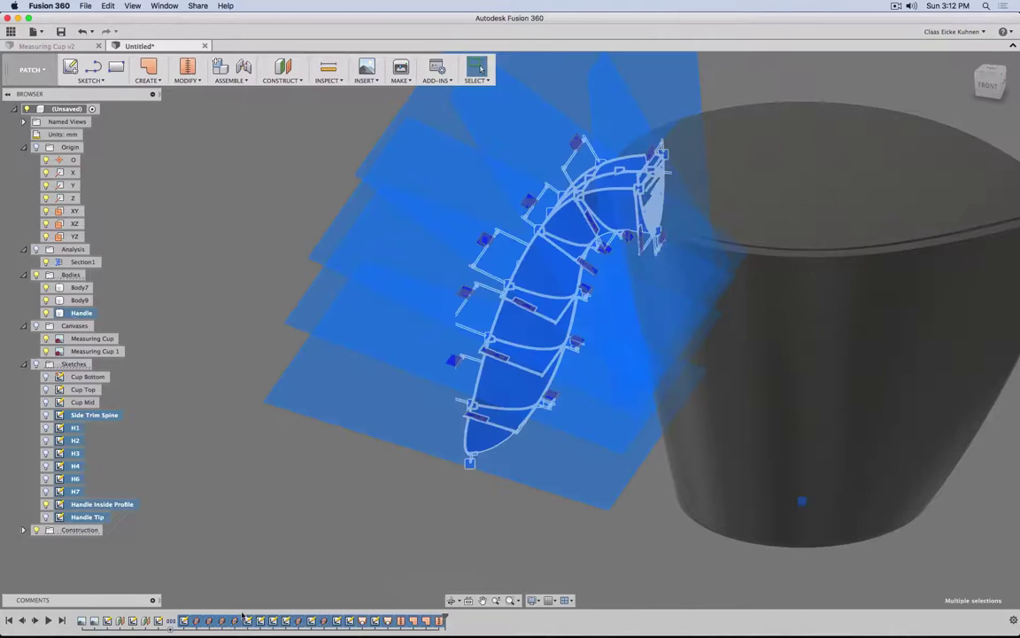
{"action": "double_click", "coordinate": [275, 619]}
{"action": "right_click", "coordinate": [275, 619]}
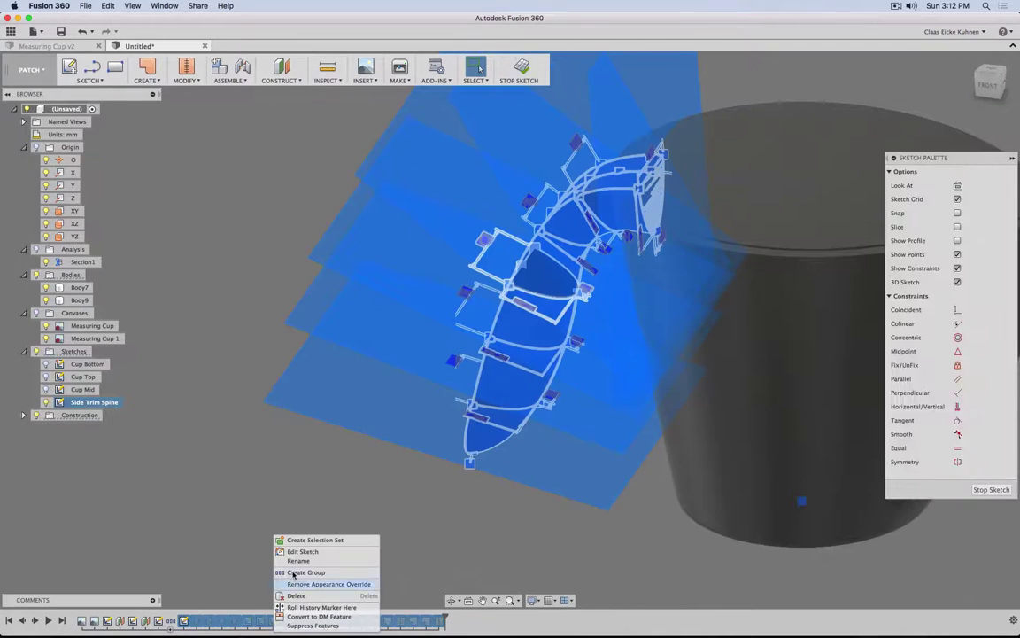
{"action": "left_click", "coordinate": [212, 519]}
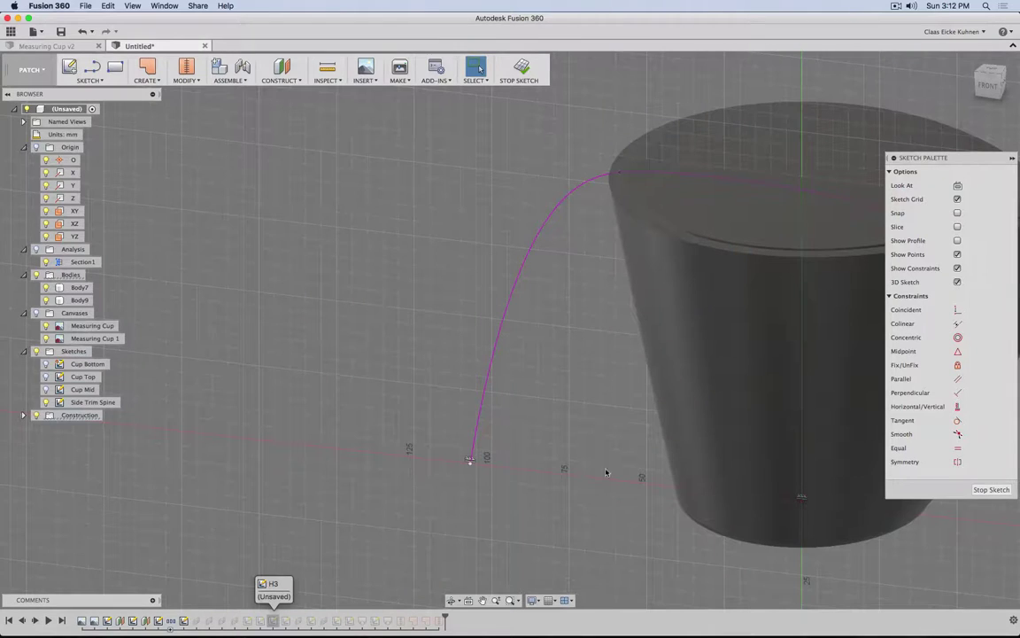
{"action": "left_click", "coordinate": [990, 489]}
- Group all handle features in the timeline, from the Side Trim Spine sketch through the final stitch
{"action": "left_click", "coordinate": [439, 620]}
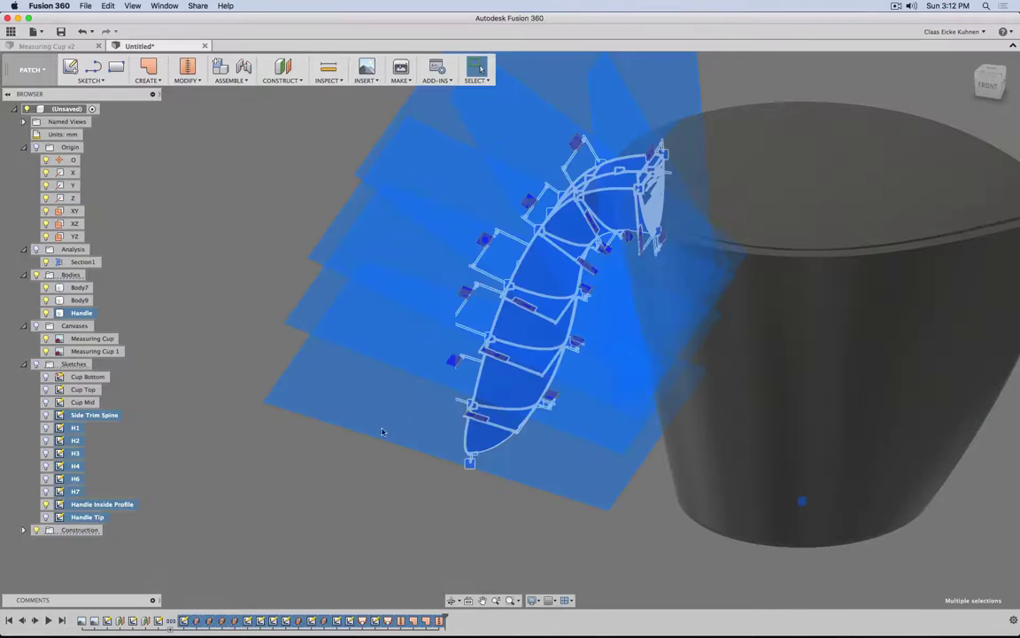
{"action": "right_click", "coordinate": [311, 622]}
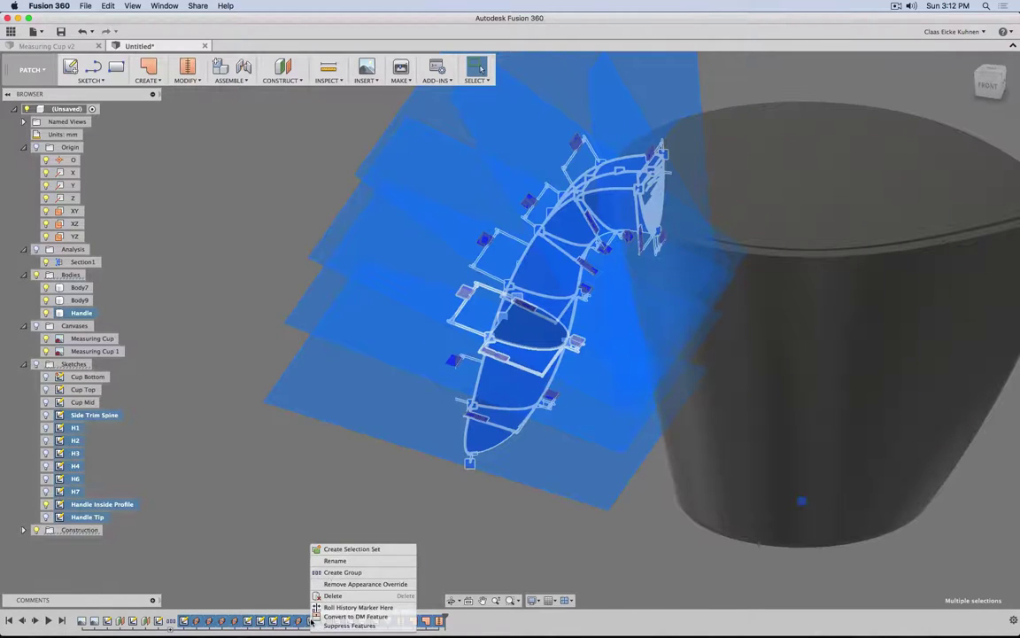
{"action": "left_click", "coordinate": [330, 572]}
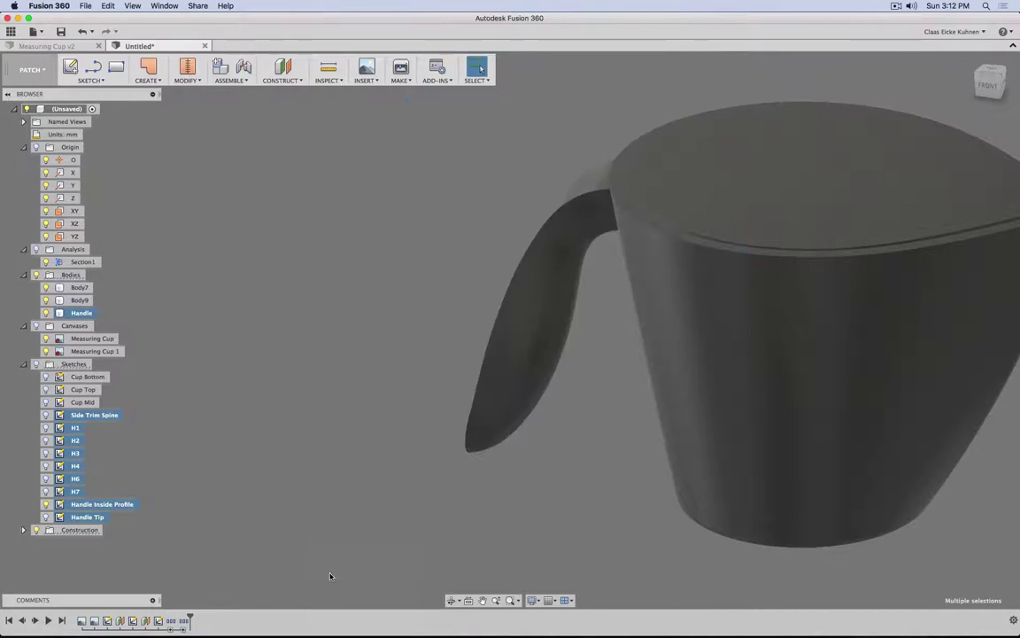
- Switch to the Model workspace and join the outer cup body Body7 to the Handle body with Combine
{"action": "middle_click_drag", "start_coordinate": [246, 510], "coordinate": [346, 487], "text": "shift"}
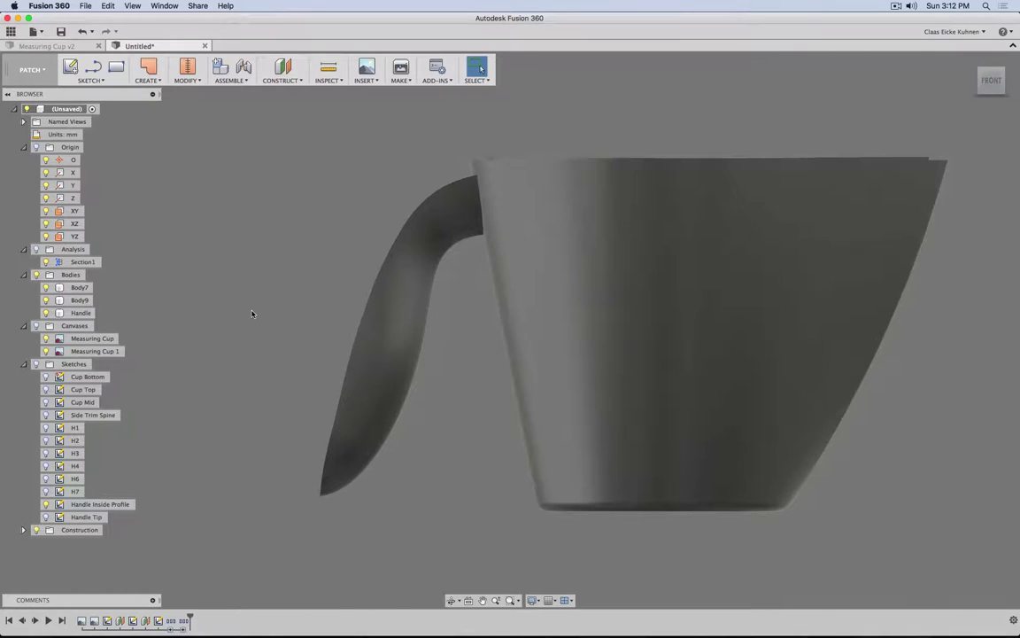
{"action": "middle_click_drag", "start_coordinate": [252, 278], "coordinate": [258, 282], "text": "shift"}
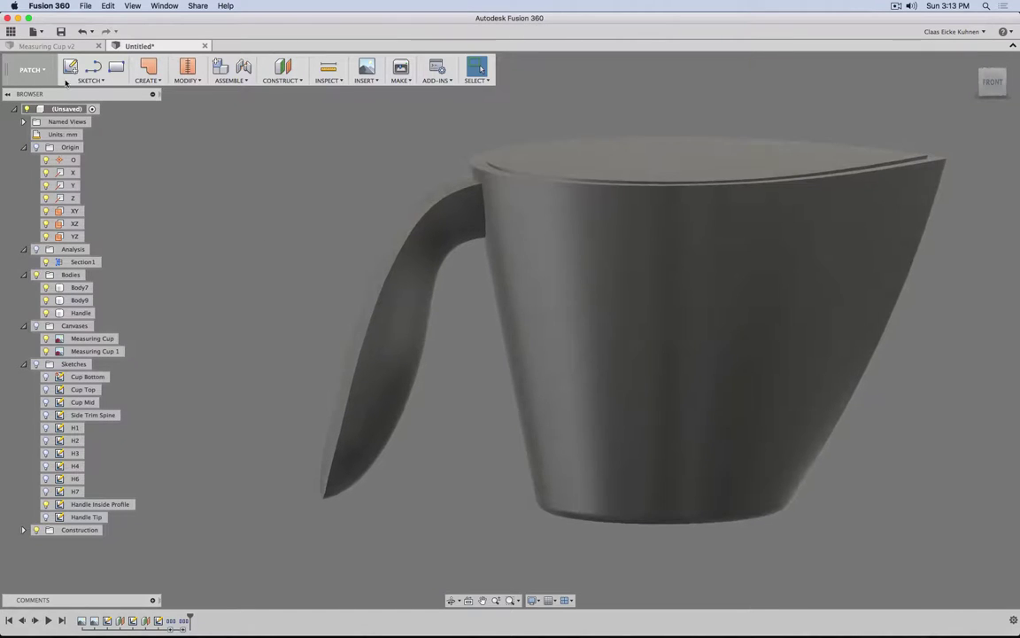
{"action": "left_click", "coordinate": [31, 69]}
{"action": "left_click", "coordinate": [26, 92]}
{"action": "left_click", "coordinate": [196, 81]}
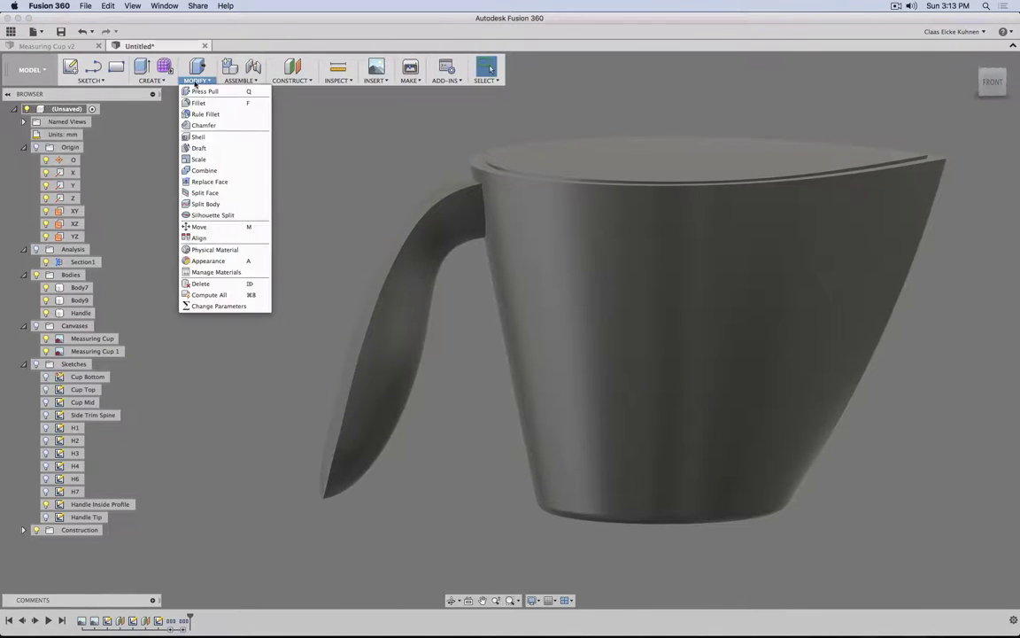
{"action": "left_click", "coordinate": [205, 170]}
{"action": "left_click", "coordinate": [469, 239]}
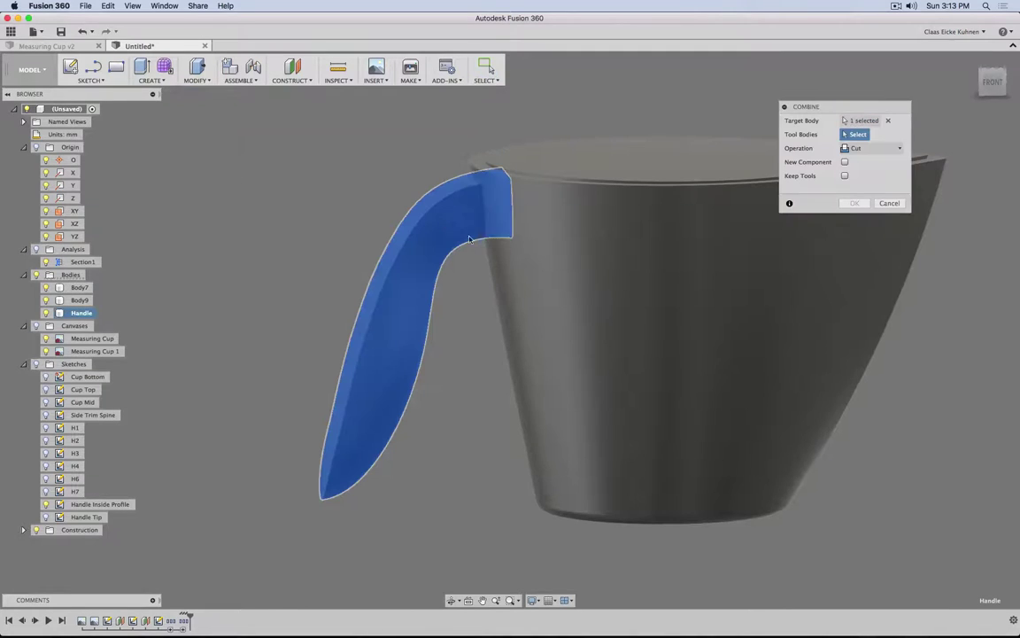
{"action": "left_click", "coordinate": [578, 280]}
{"action": "left_click", "coordinate": [862, 149]}
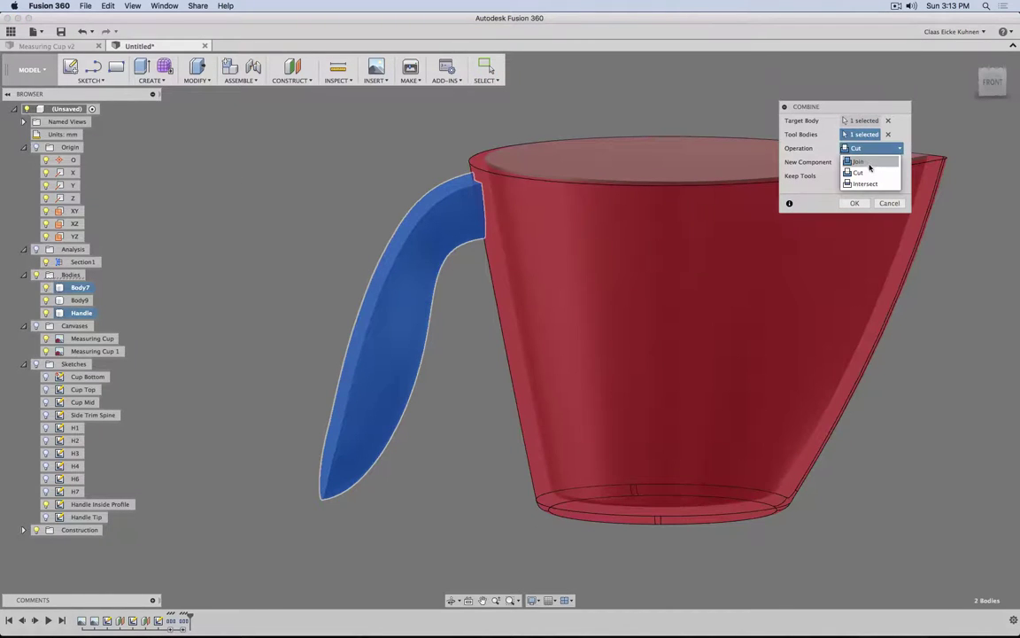
{"action": "left_click", "coordinate": [866, 162]}
{"action": "left_click", "coordinate": [855, 204]}
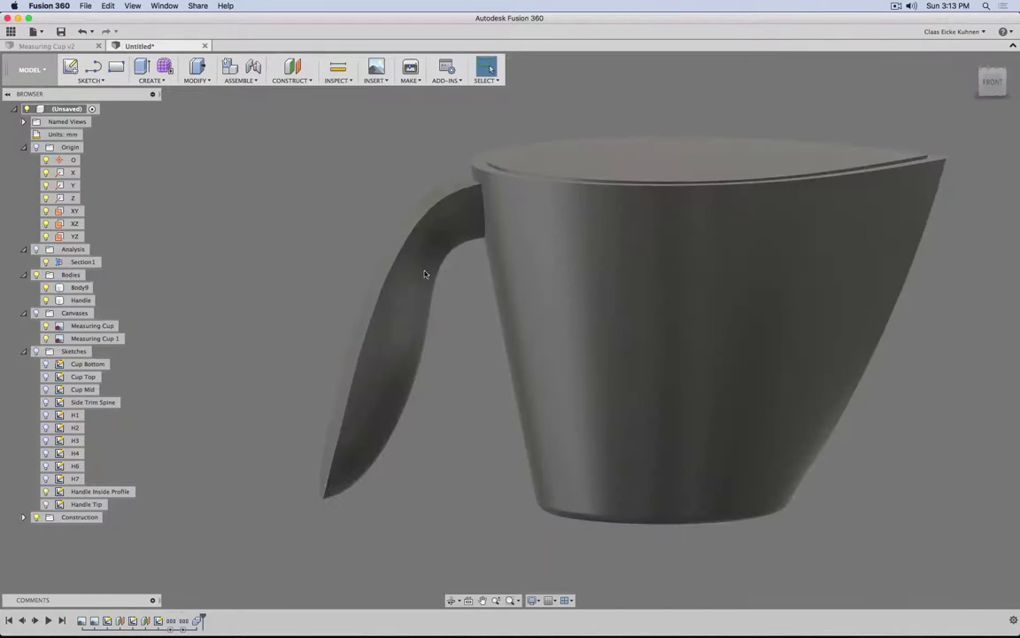
- Cut the inner cup body Body9 out of the joined cup and handle with Combine, without keeping the tool body
{"action": "right_click", "coordinate": [275, 215]}
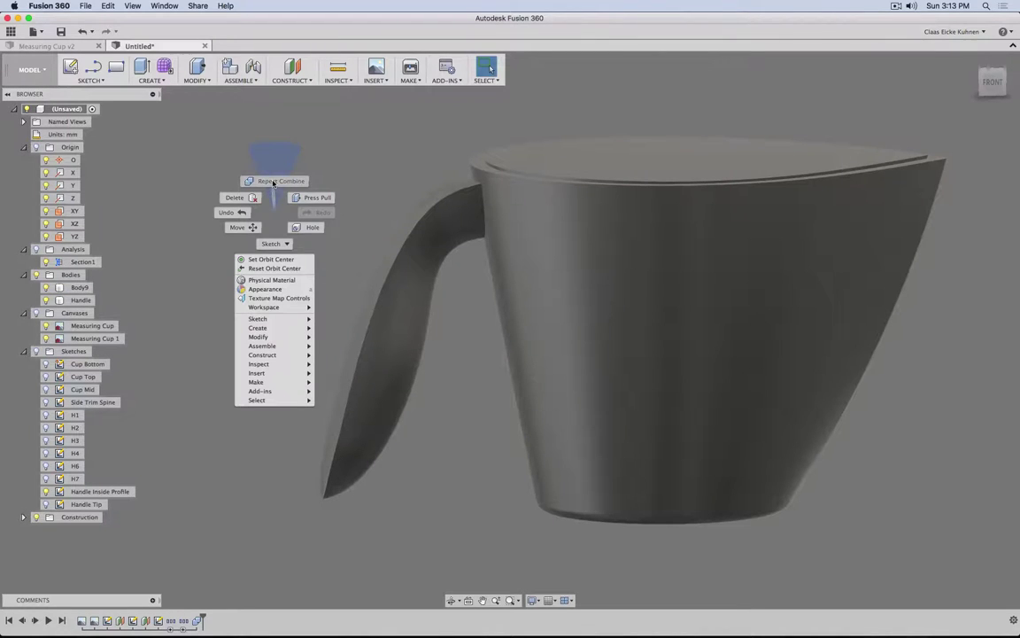
{"action": "left_click", "coordinate": [273, 181]}
{"action": "left_click", "coordinate": [489, 204]}
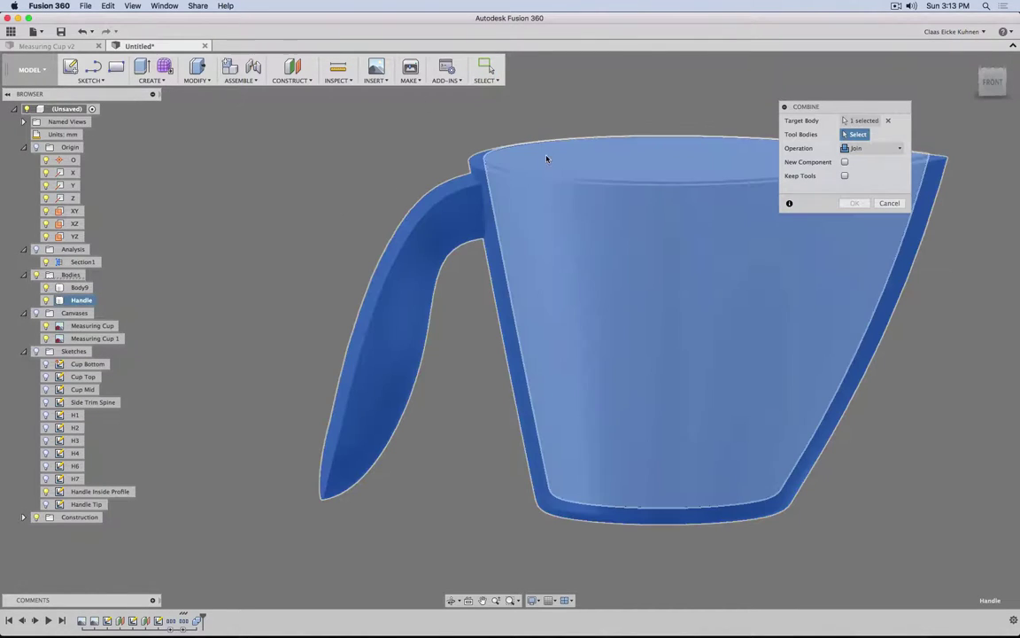
{"action": "left_click", "coordinate": [709, 159]}
{"action": "left_click", "coordinate": [872, 147]}
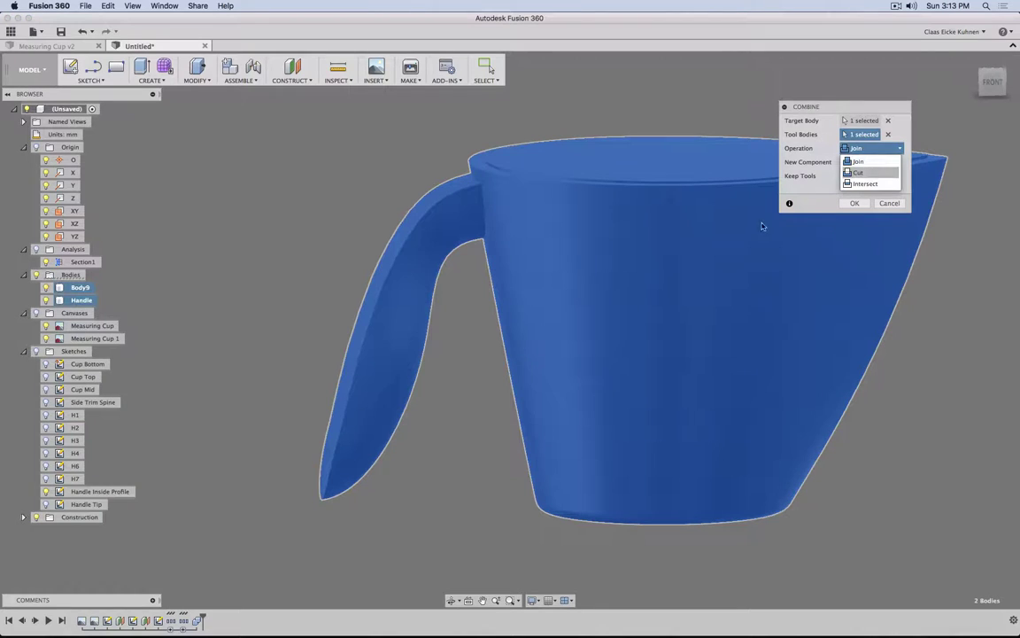
{"action": "left_click", "coordinate": [858, 172]}
{"action": "key", "text": "Return"}
- Set the visual style to Shaded with Visible Edges Only
{"action": "middle_click_drag", "start_coordinate": [320, 282], "coordinate": [688, 152], "text": "shift"}
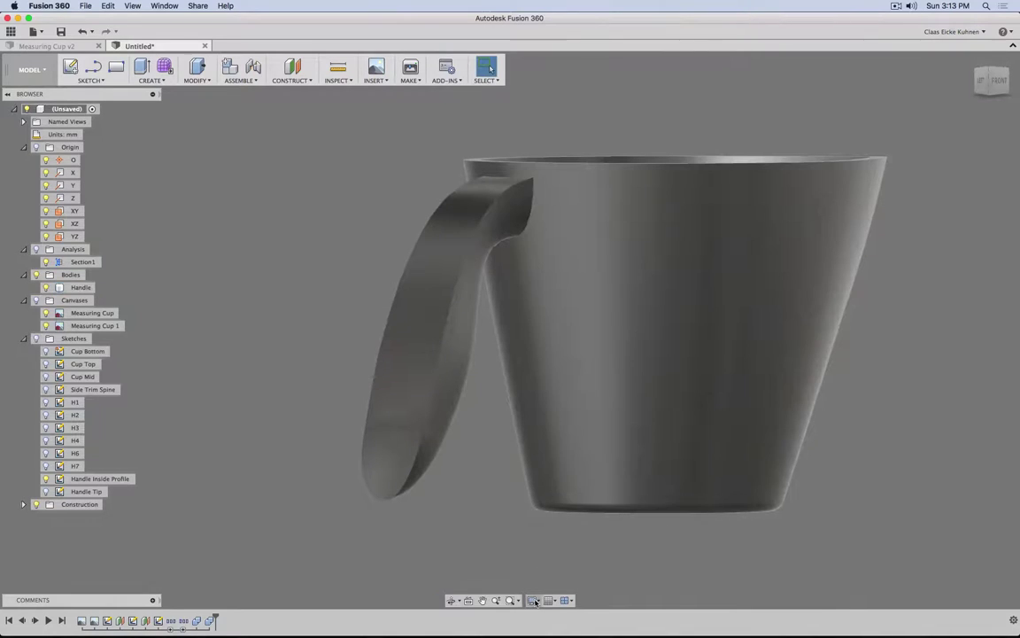
{"action": "left_click", "coordinate": [535, 602]}
{"action": "mouse_move", "coordinate": [550, 507]}
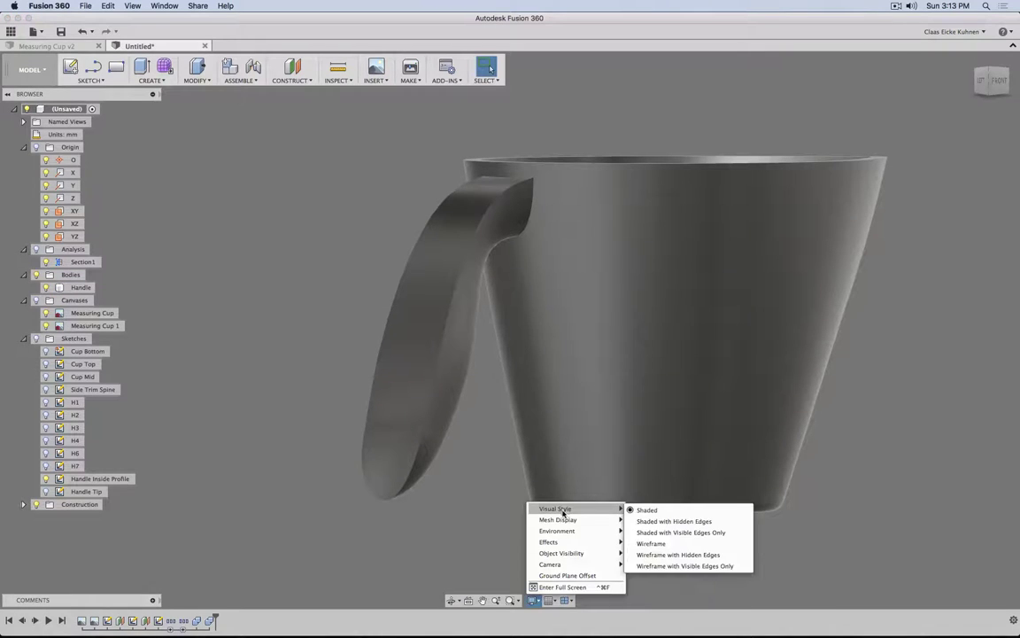
{"action": "left_click", "coordinate": [651, 525]}
- Fillet the edge where the handle meets the outer cup wall with a constant radius of 5 mm
{"action": "left_click", "coordinate": [991, 80]}
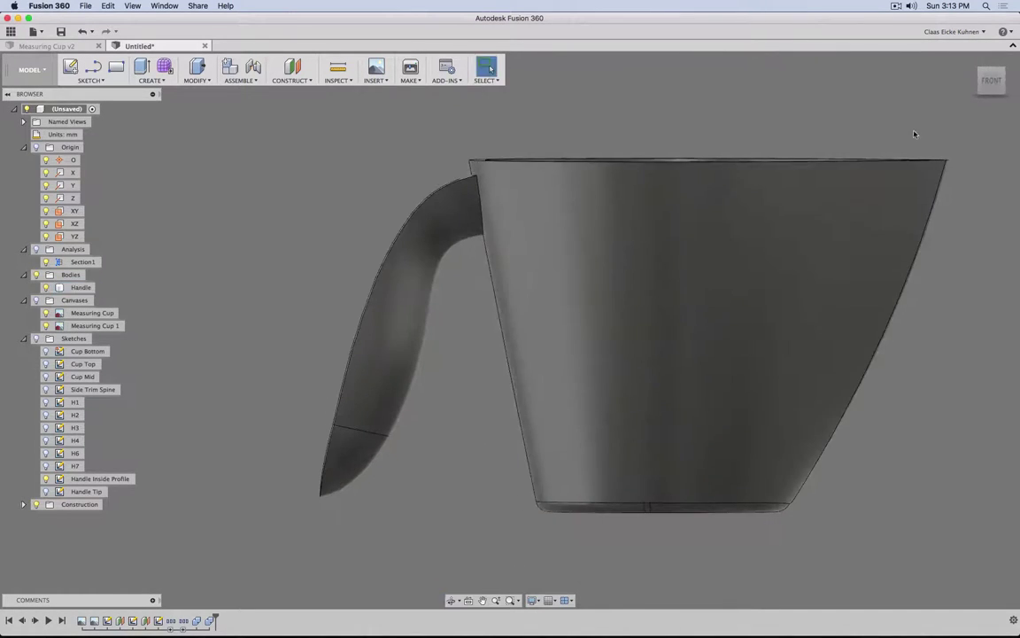
{"action": "middle_click_drag", "start_coordinate": [327, 213], "coordinate": [430, 164], "text": "shift"}
{"action": "left_click", "coordinate": [193, 82]}
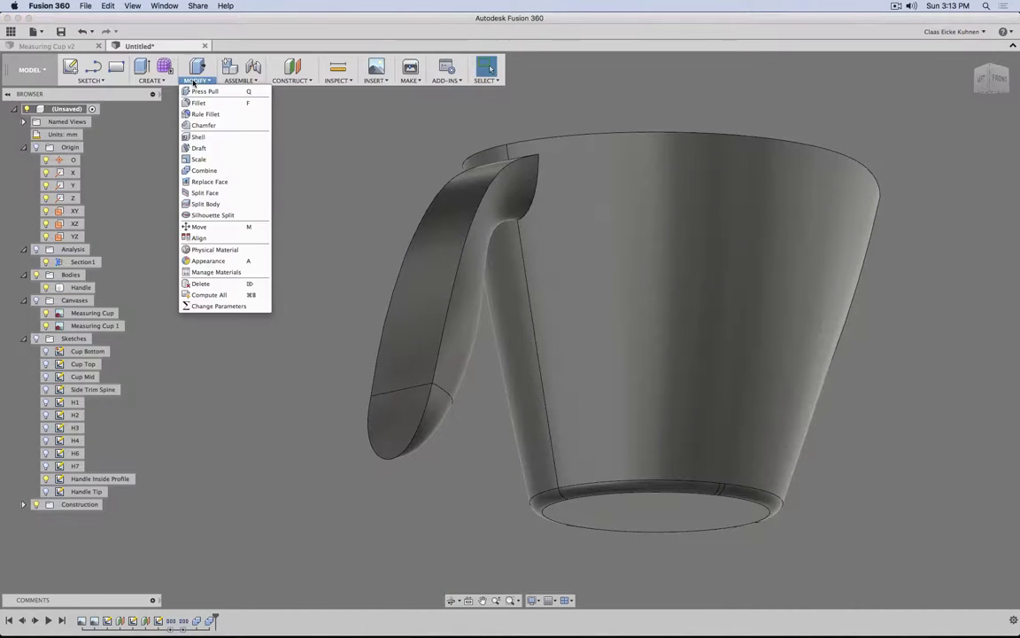
{"action": "left_click", "coordinate": [200, 104]}
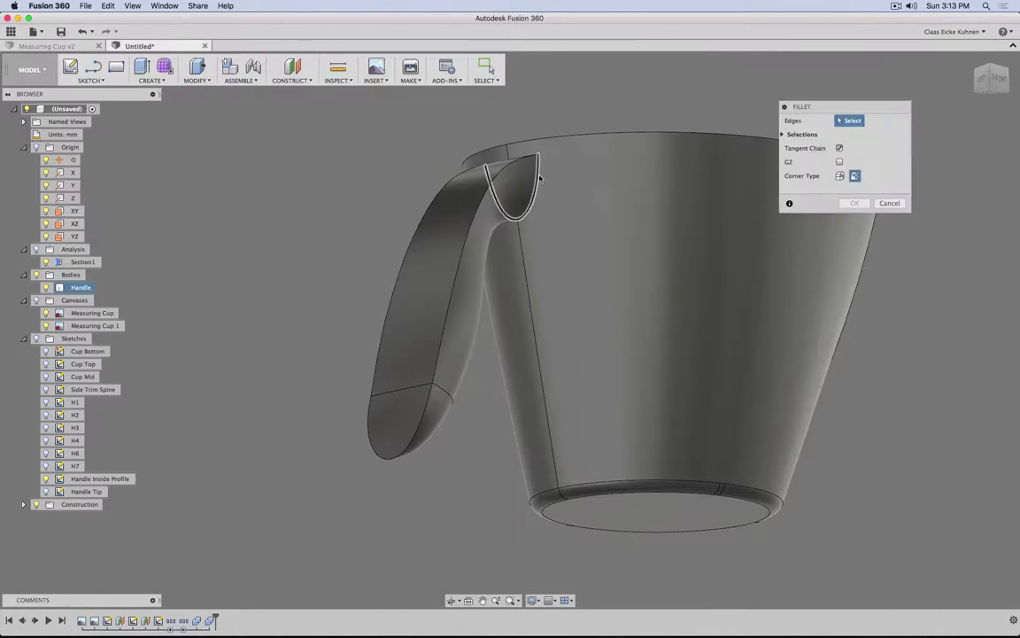
{"action": "left_click", "coordinate": [532, 183]}
{"action": "type", "text": "5"}
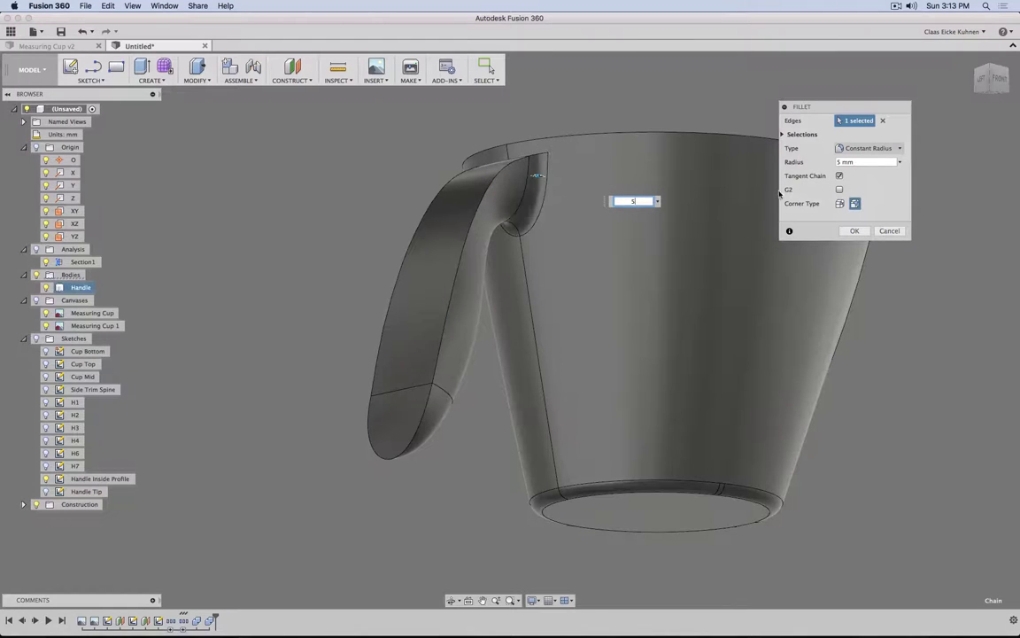
{"action": "left_click", "coordinate": [860, 232]}
{"action": "middle_click_drag", "start_coordinate": [386, 189], "coordinate": [326, 184], "text": "shift"}
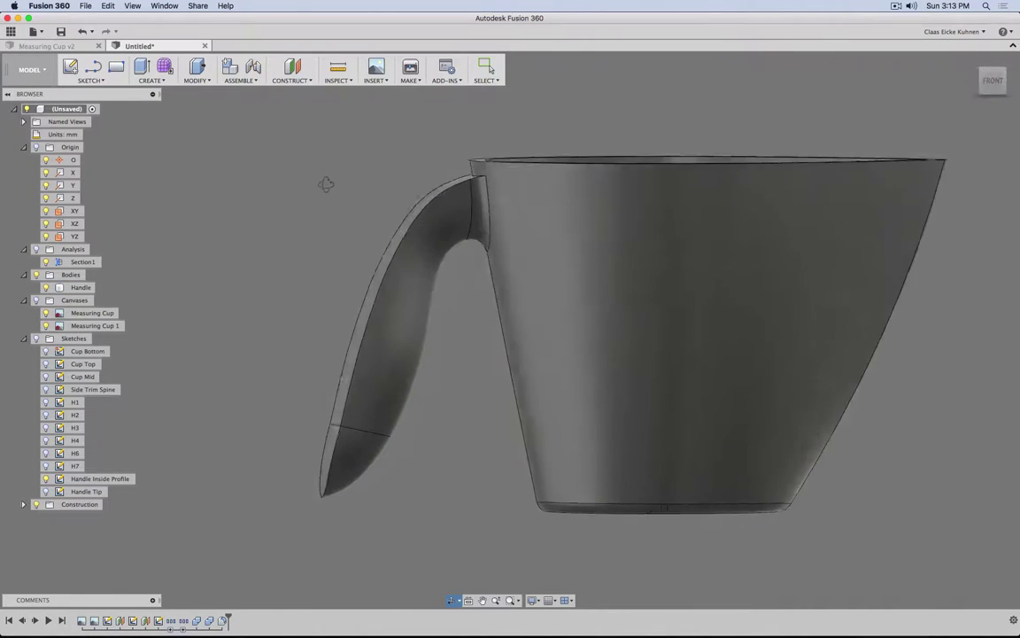
{"action": "key", "text": "Escape"}
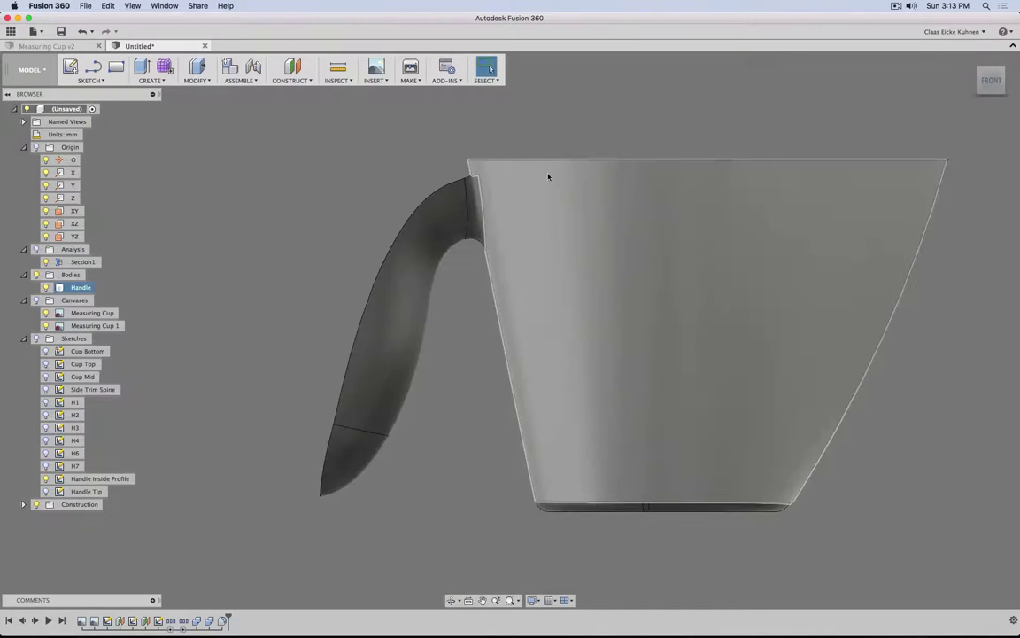
{"action": "middle_click_drag", "start_coordinate": [188, 186], "coordinate": [285, 202], "text": "shift"}
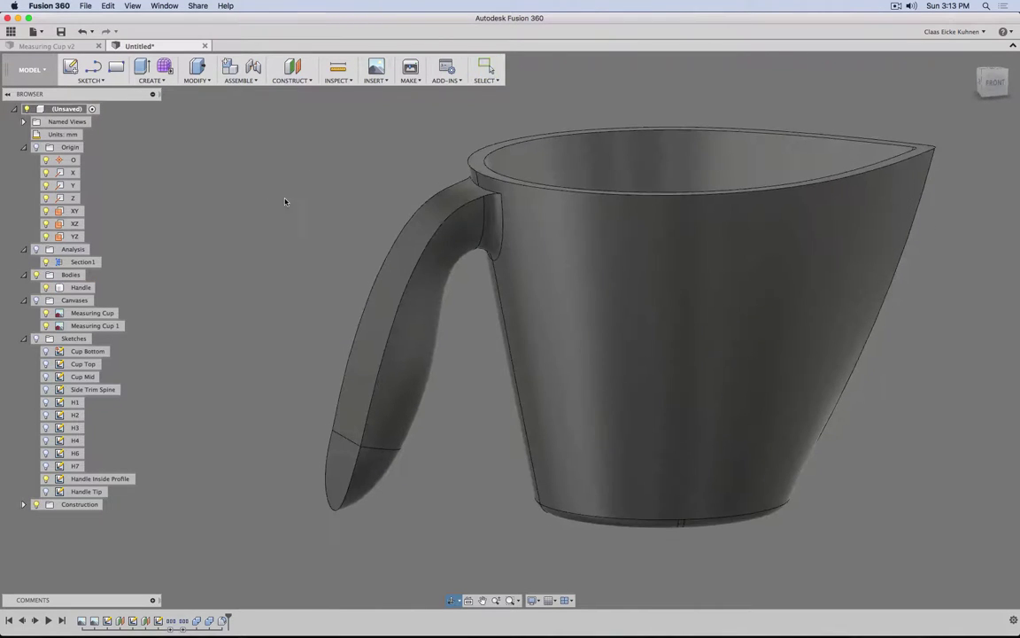
{"action": "key", "text": "Escape"}
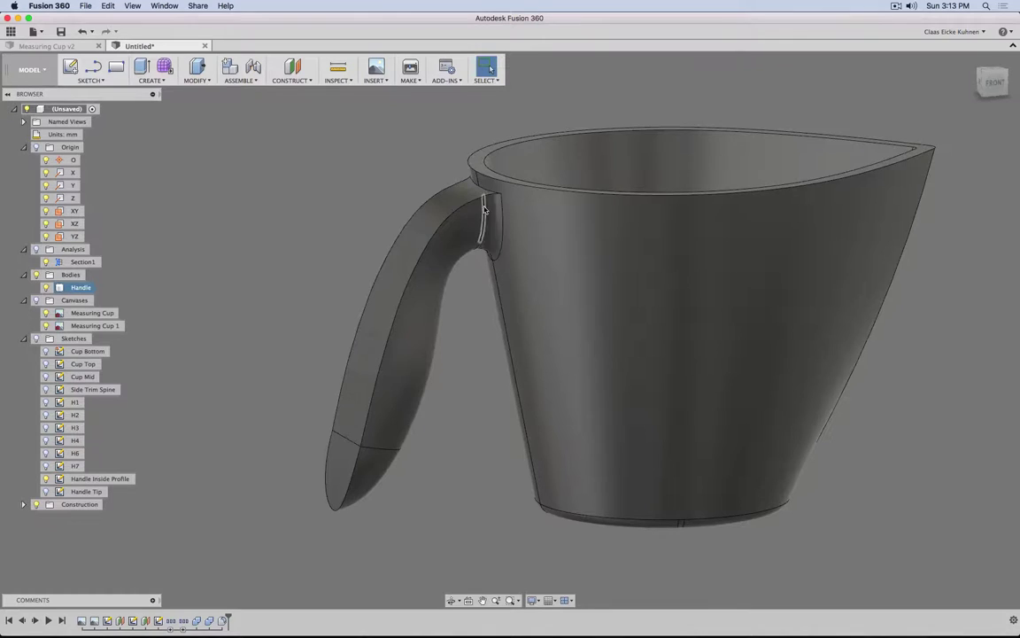
- Show the Side Trim Spine sketch
{"action": "left_click", "coordinate": [996, 82]}
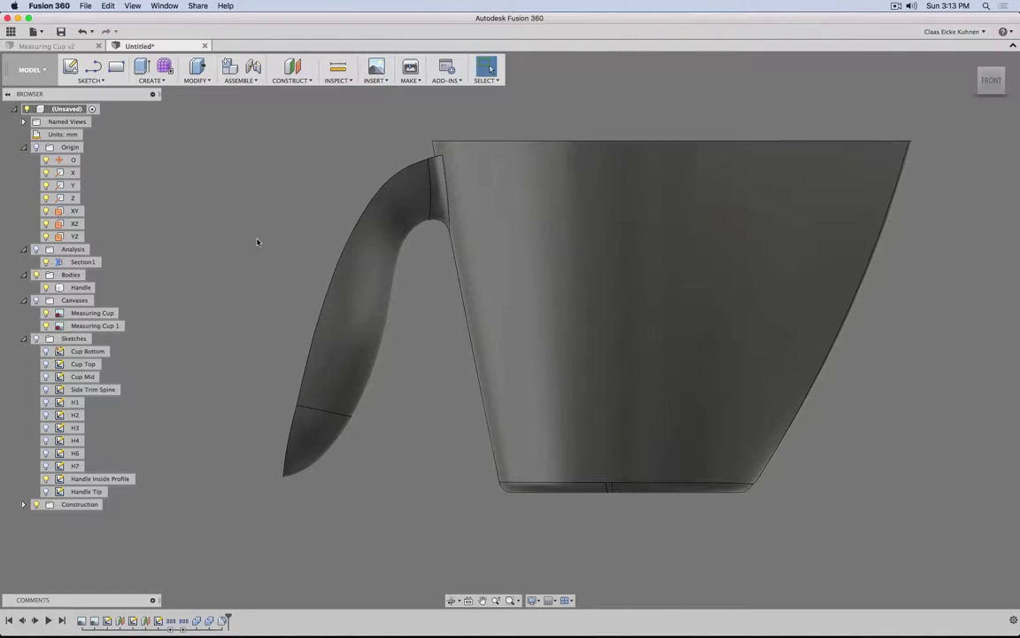
{"action": "left_click", "coordinate": [46, 390]}
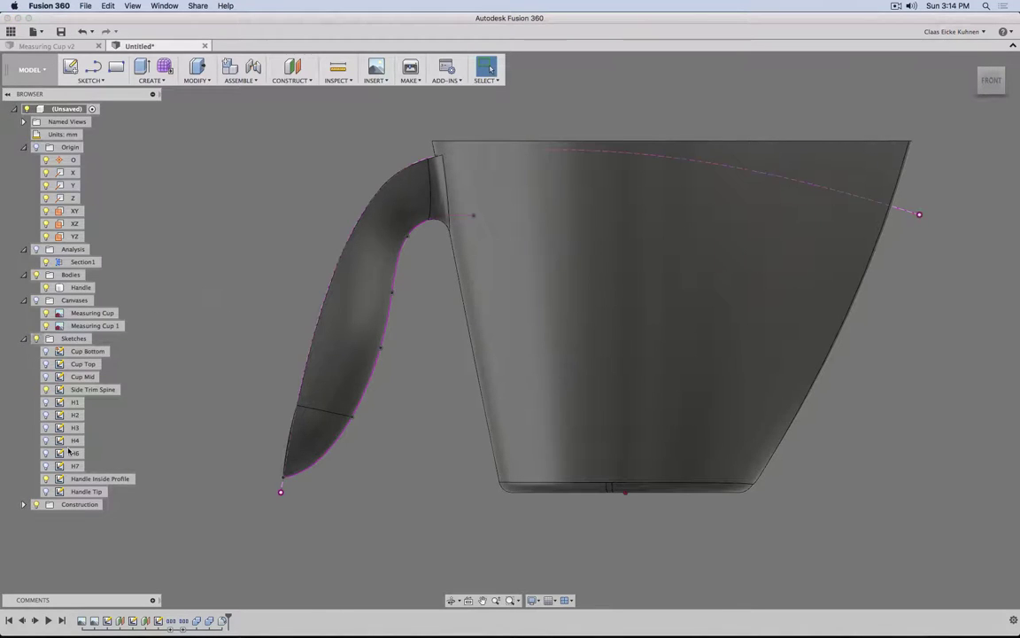
{"action": "middle_click_drag", "start_coordinate": [213, 257], "coordinate": [267, 219], "text": "shift"}
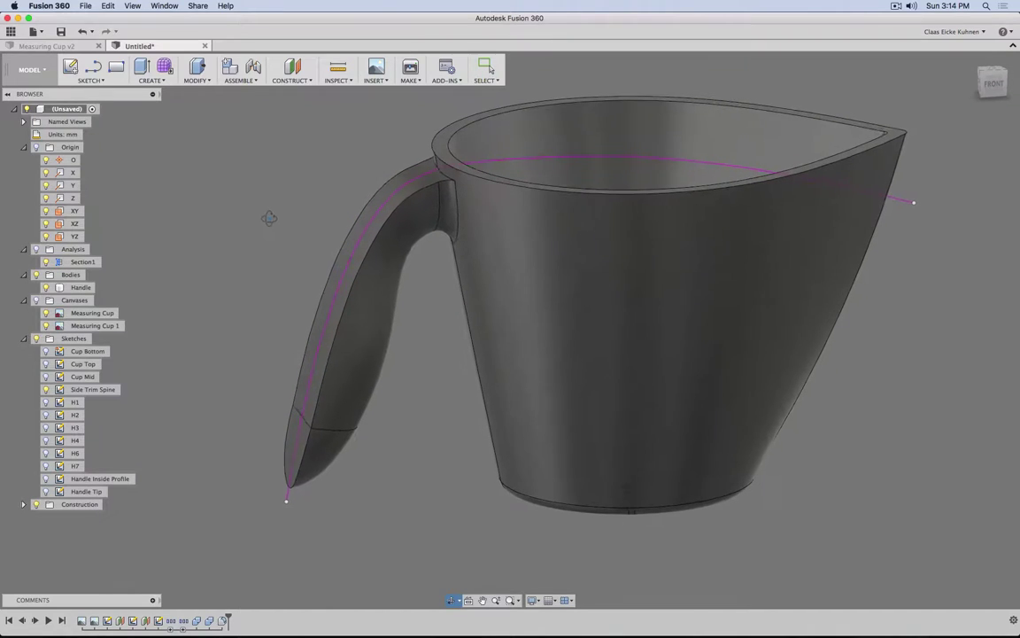
- Create a plane along the Side Trim Spine curve at distance 0.988, at the handle tip
{"action": "left_click", "coordinate": [288, 81]}
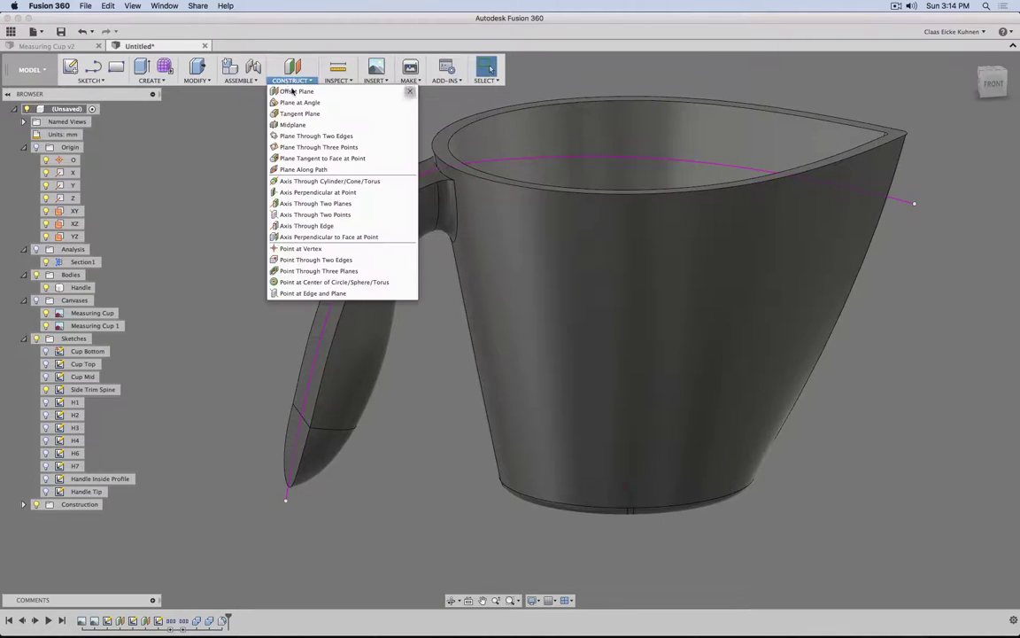
{"action": "left_click", "coordinate": [311, 170]}
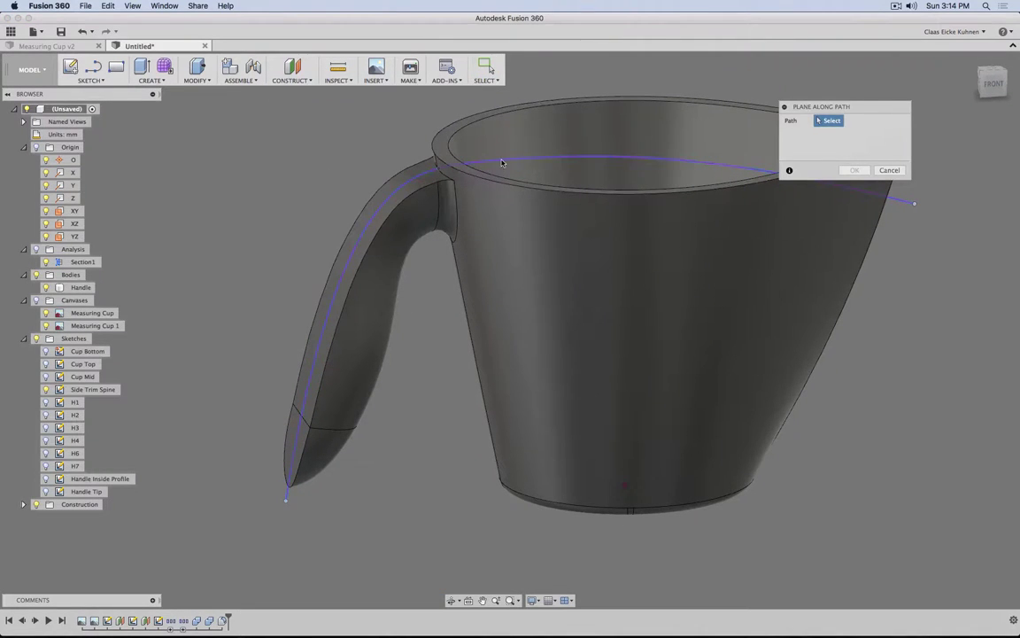
{"action": "left_click", "coordinate": [501, 162]}
{"action": "left_click_drag", "start_coordinate": [490, 163], "coordinate": [286, 501]}
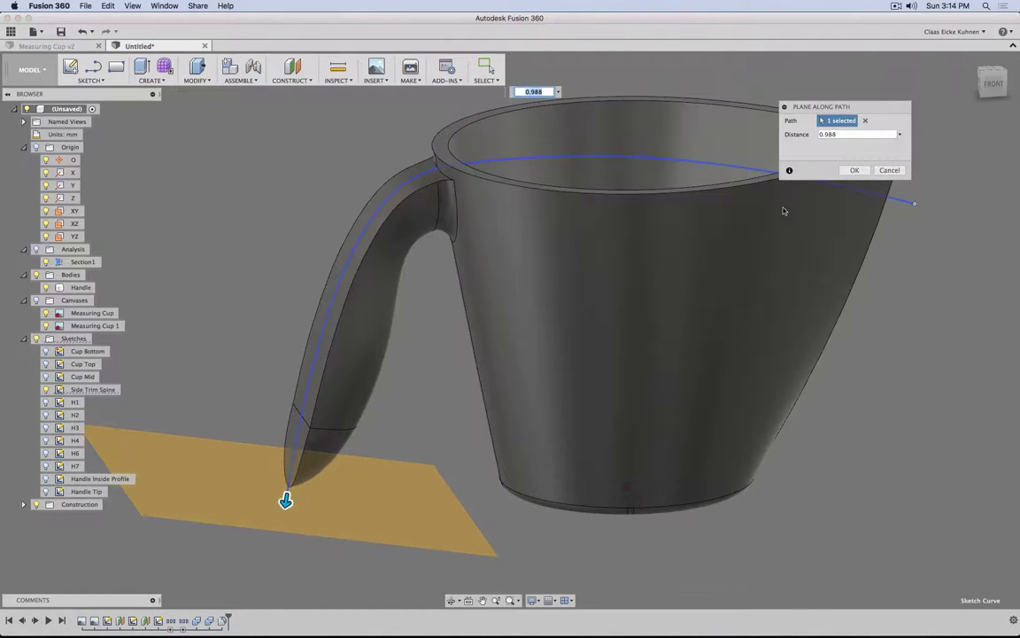
{"action": "left_click", "coordinate": [854, 170]}
- Create a second plane along the Side Trim Spine curve at distance 0.577, near the handle's connection to the cup
{"action": "right_click", "coordinate": [228, 225]}
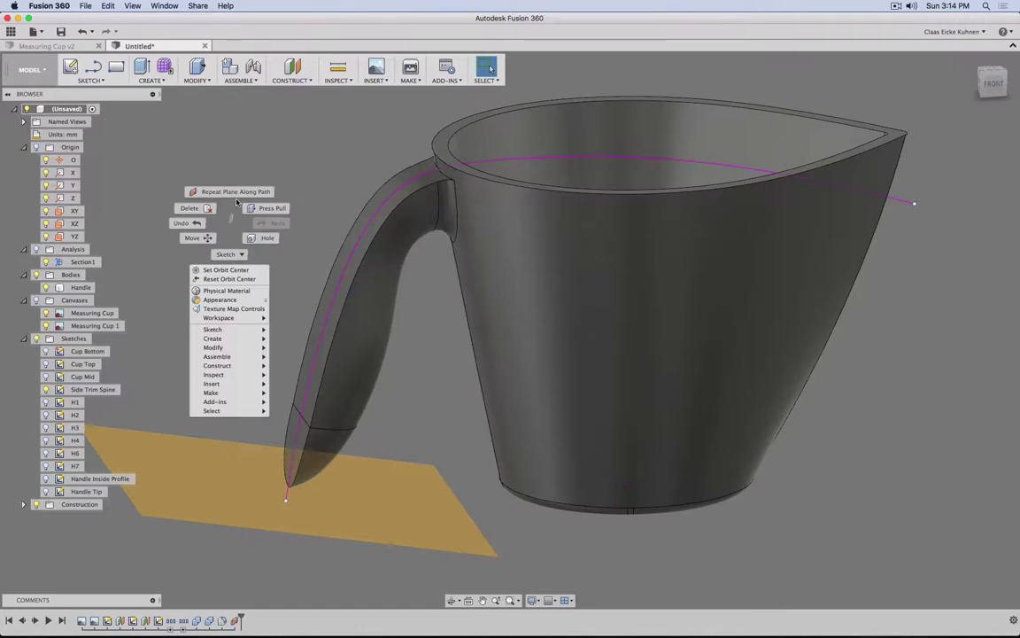
{"action": "left_click", "coordinate": [215, 177]}
{"action": "left_click", "coordinate": [394, 195]}
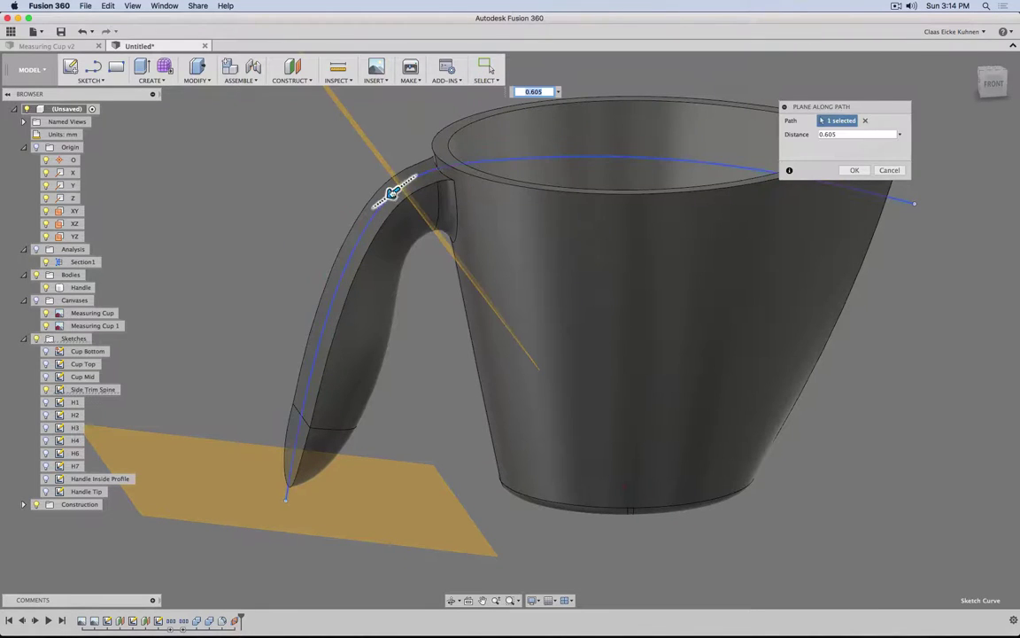
{"action": "left_click_drag", "start_coordinate": [391, 193], "coordinate": [414, 178]}
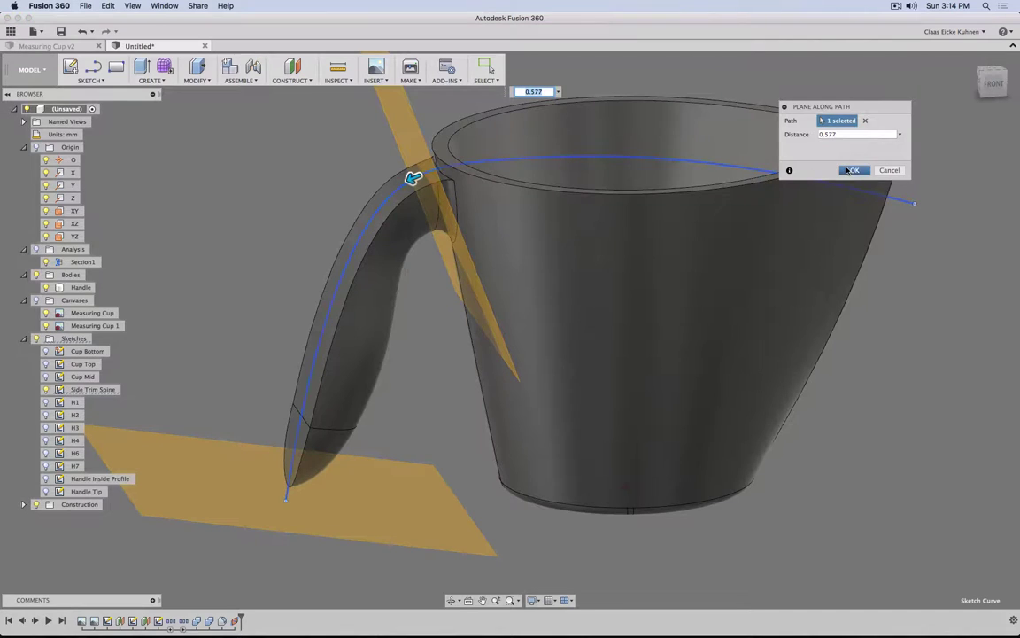
{"action": "left_click", "coordinate": [847, 170]}
{"action": "middle_click_drag", "start_coordinate": [337, 212], "coordinate": [496, 217], "text": "shift"}
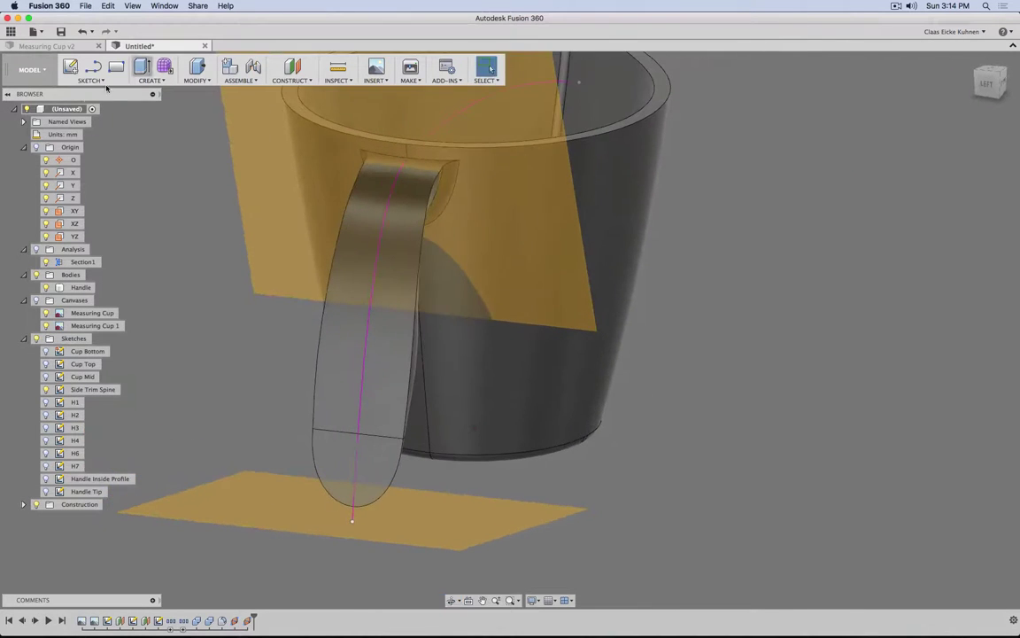
- Start a sketch on the lower plane and draw a short construction line from the spine curve toward the cup
{"action": "left_click", "coordinate": [70, 66]}
{"action": "left_click", "coordinate": [239, 466]}
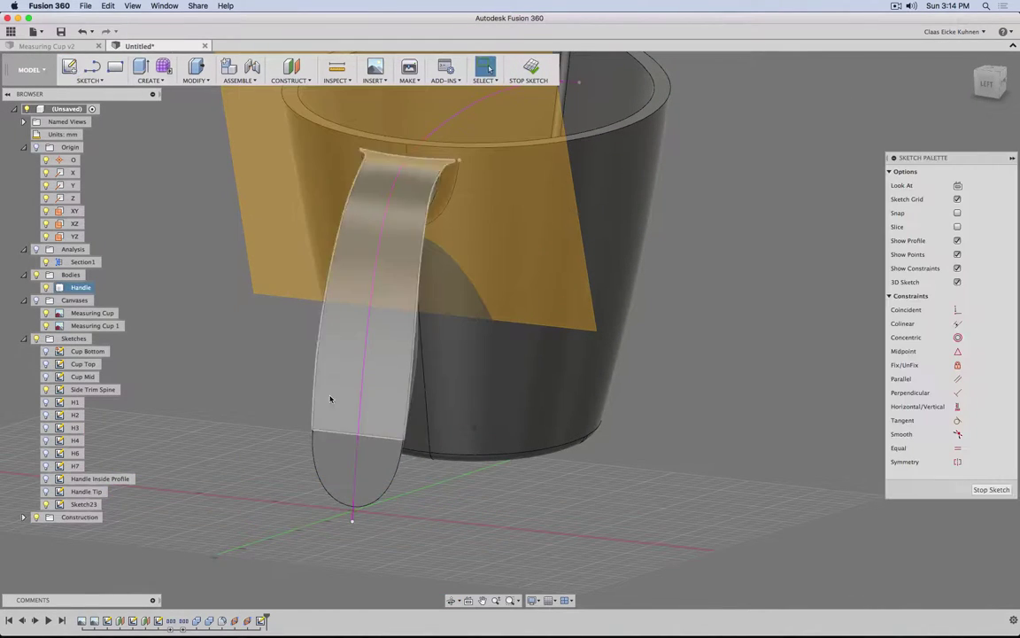
{"action": "middle_click_drag", "start_coordinate": [243, 410], "coordinate": [155, 363], "text": "shift"}
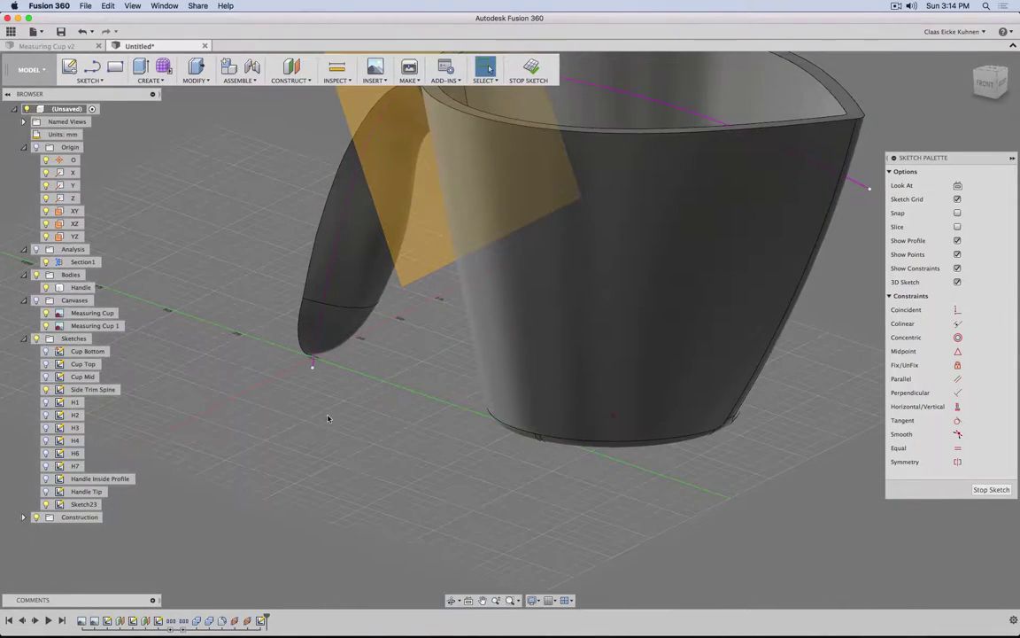
{"action": "scroll", "coordinate": [327, 418], "scroll_direction": "up", "scroll_amount": 3}
{"action": "scroll", "coordinate": [337, 287], "scroll_direction": "up", "scroll_amount": 3}
{"action": "key", "text": "l"}
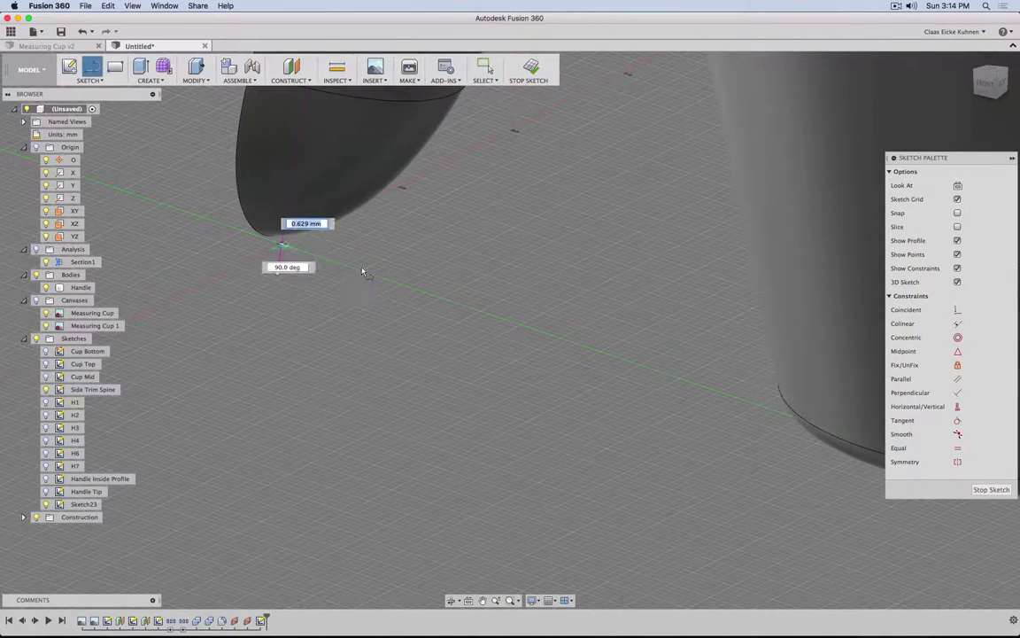
{"action": "left_click", "coordinate": [416, 288]}
{"action": "key", "text": "Escape"}
{"action": "left_click", "coordinate": [399, 283]}
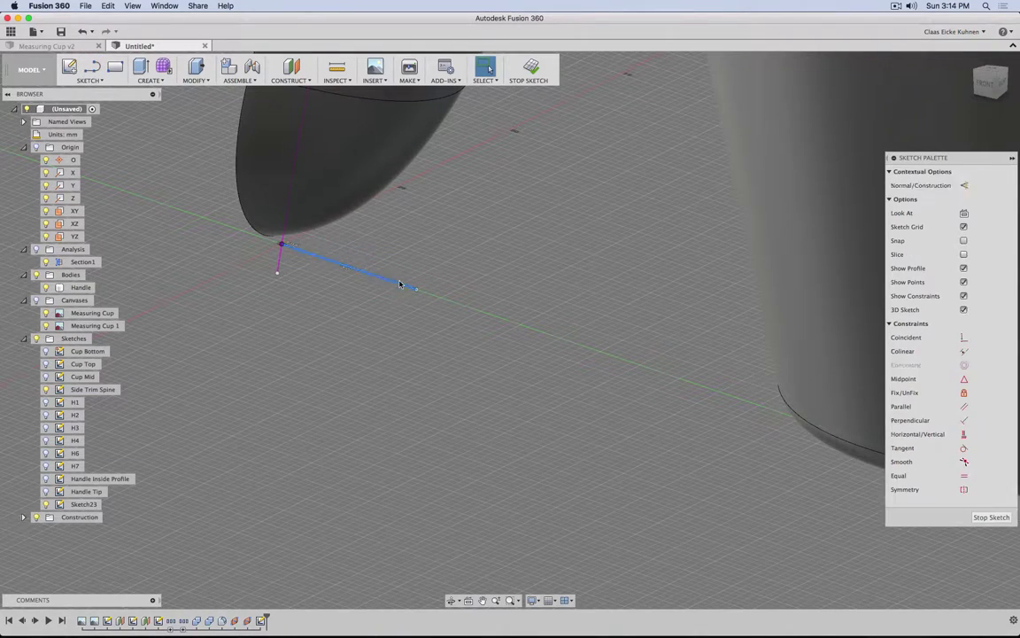
{"action": "scroll", "coordinate": [403, 290], "scroll_direction": "up", "scroll_amount": 3}
{"action": "left_click", "coordinate": [403, 299]}
{"action": "scroll", "coordinate": [402, 299], "scroll_direction": "down", "scroll_amount": 4}
{"action": "middle_click_drag", "start_coordinate": [407, 297], "coordinate": [409, 300], "text": "shift"}
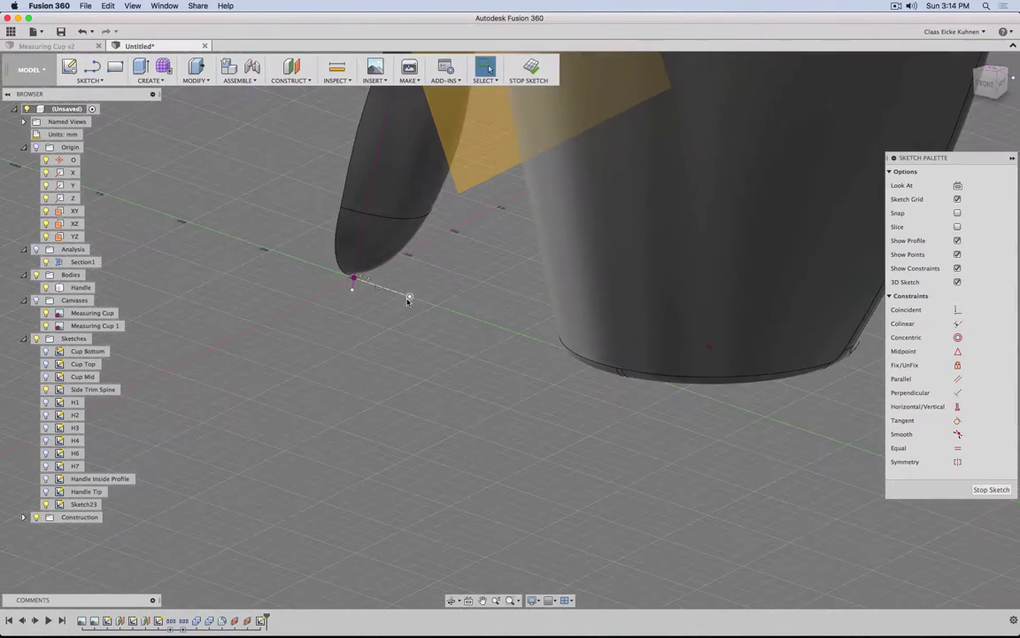
- Draw a three-point spline through the construction line's start at the handle tip and make its endpoints symmetric about that line
{"action": "key", "text": "s"}
{"action": "key", "text": "Escape"}
{"action": "left_click", "coordinate": [354, 279]}
{"action": "left_click", "coordinate": [523, 239]}
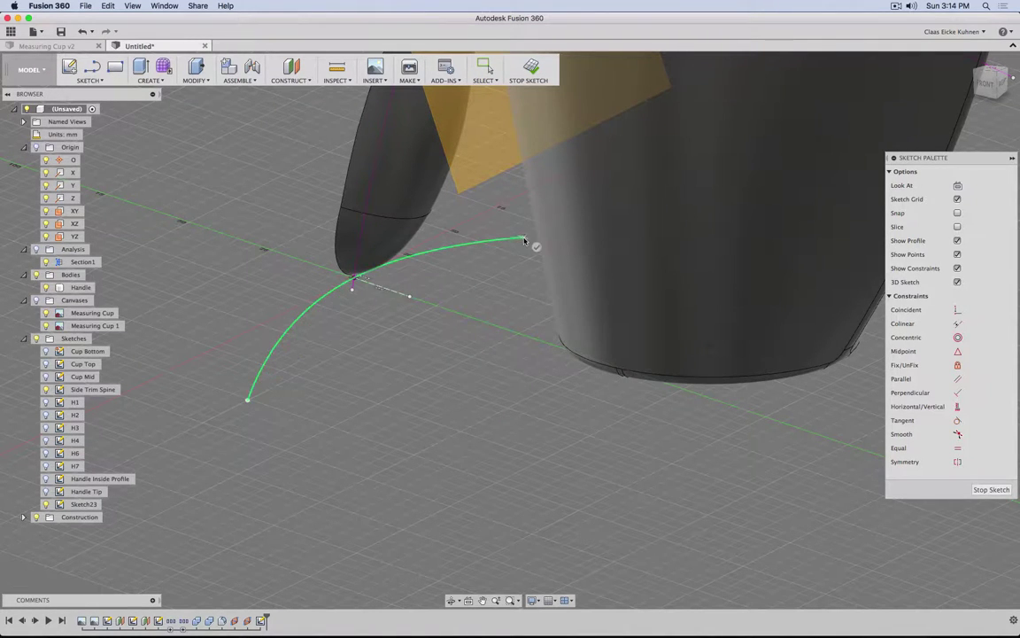
{"action": "left_click", "coordinate": [536, 246]}
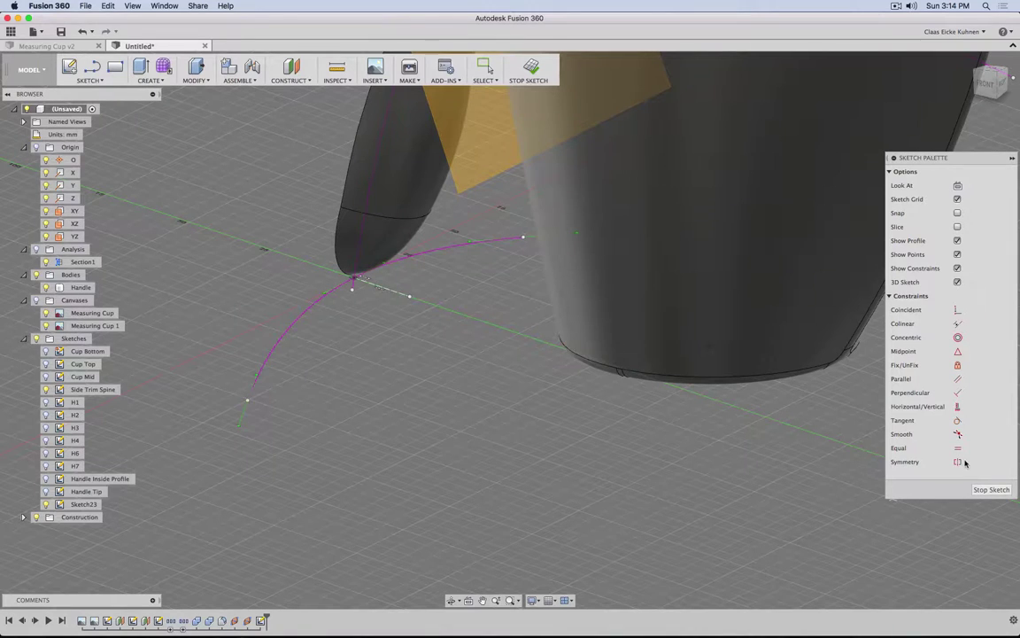
{"action": "left_click", "coordinate": [523, 238]}
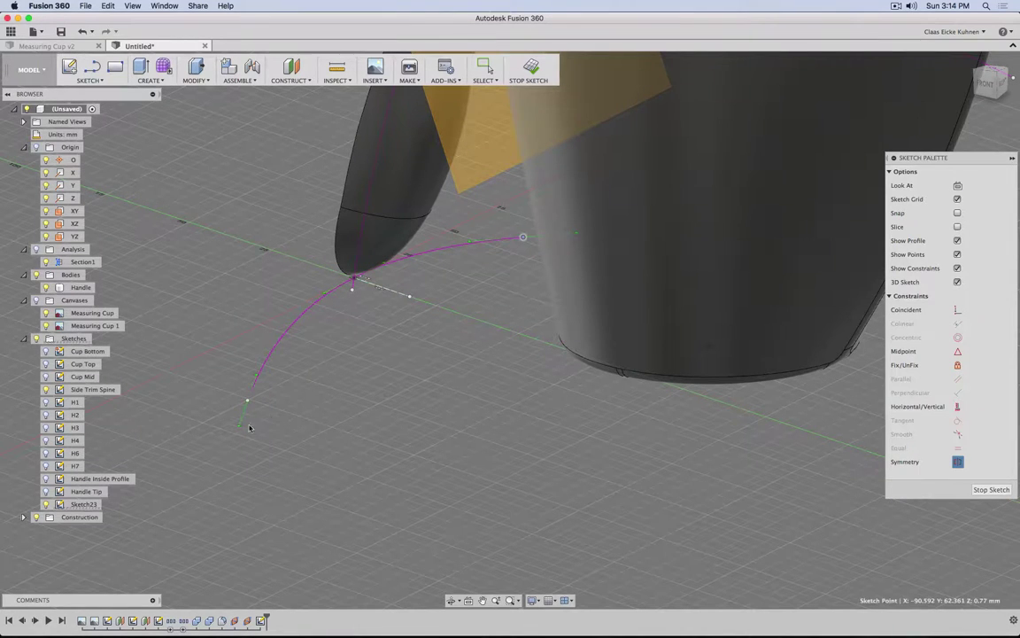
{"action": "left_click", "coordinate": [248, 402]}
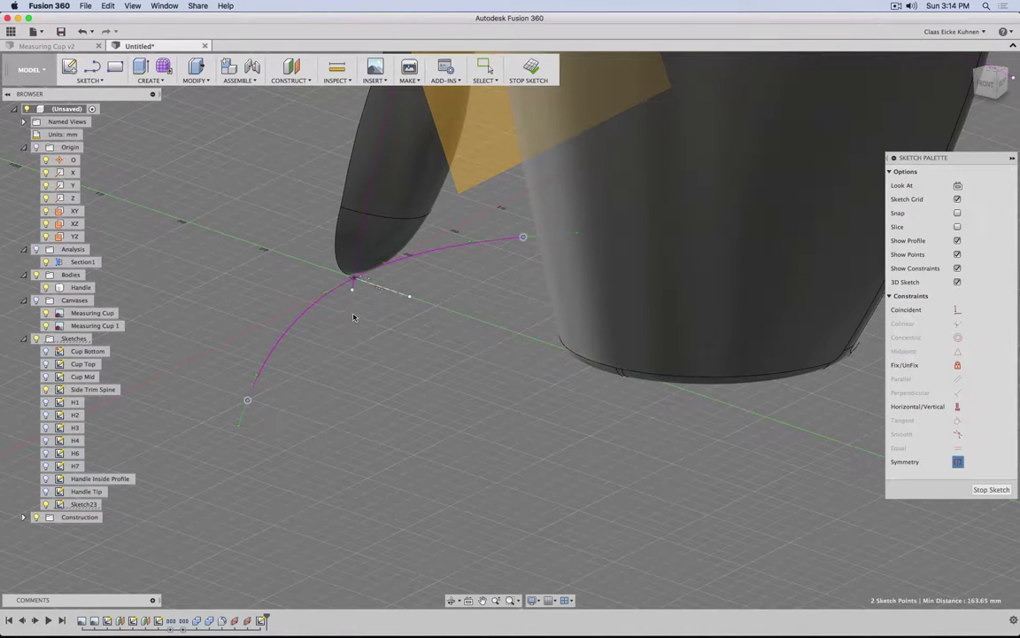
{"action": "left_click", "coordinate": [399, 294]}
- Dimension the sideways distance and depth of one spline endpoint from the spline's middle point, and finish the sketch
{"action": "middle_click_drag", "start_coordinate": [278, 330], "coordinate": [583, 399], "text": "shift"}
{"action": "key", "text": "d"}
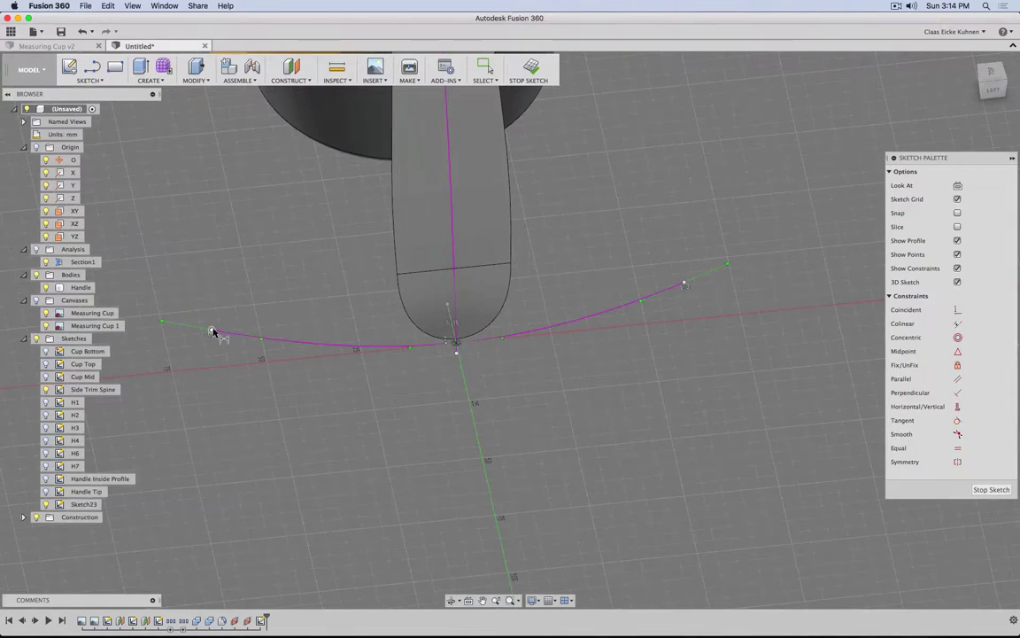
{"action": "left_click", "coordinate": [211, 331]}
{"action": "left_click", "coordinate": [457, 342]}
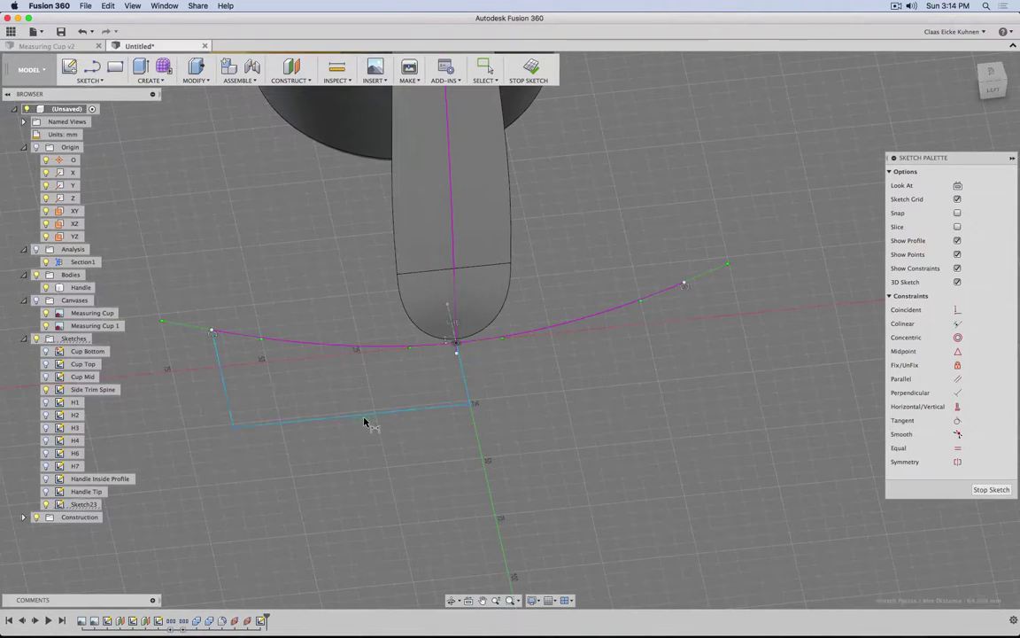
{"action": "left_click", "coordinate": [407, 432]}
{"action": "key", "text": "Return"}
{"action": "mouse_move", "coordinate": [406, 433]}
{"action": "middle_mouse_down", "text": "shift"}
{"action": "mouse_move", "coordinate": [295, 468]}
{"action": "mouse_move", "coordinate": [582, 462]}
{"action": "middle_mouse_up", "text": "shift"}
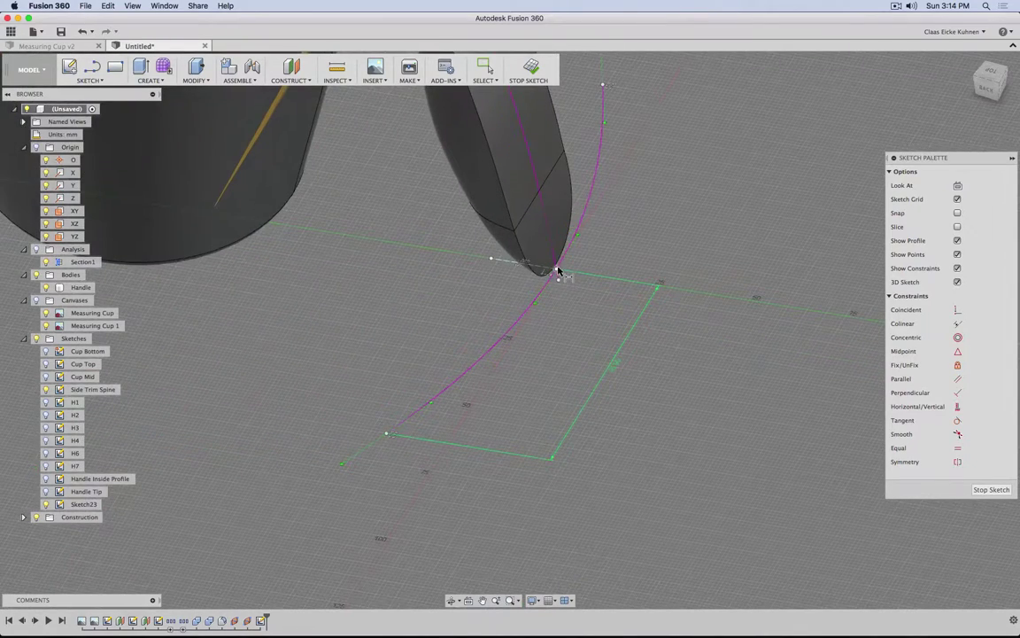
{"action": "left_click", "coordinate": [557, 270]}
{"action": "left_click", "coordinate": [386, 433]}
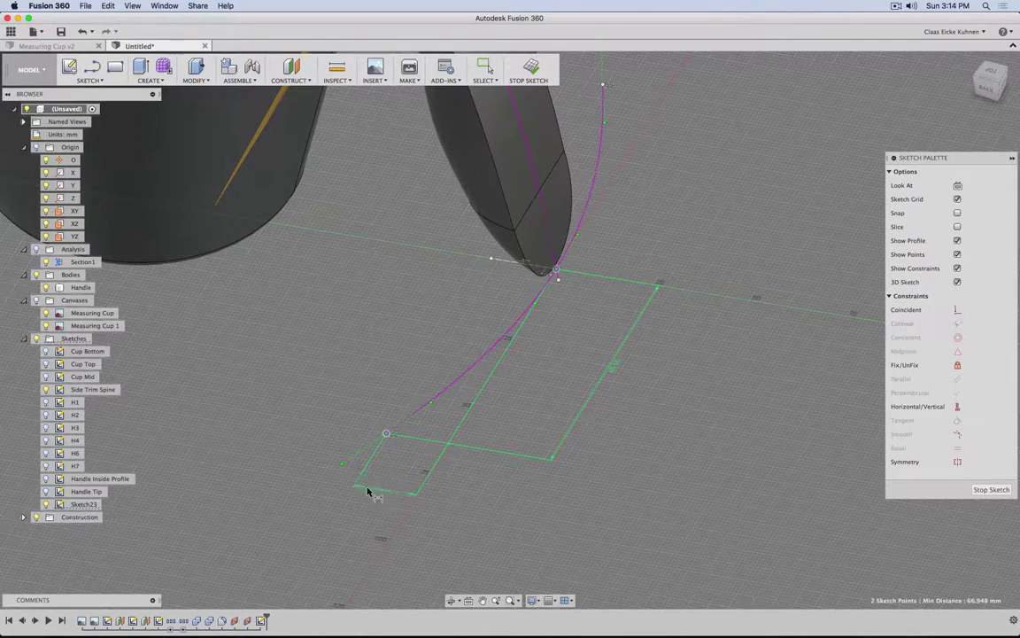
{"action": "left_click", "coordinate": [364, 493]}
{"action": "key", "text": "Escape"}
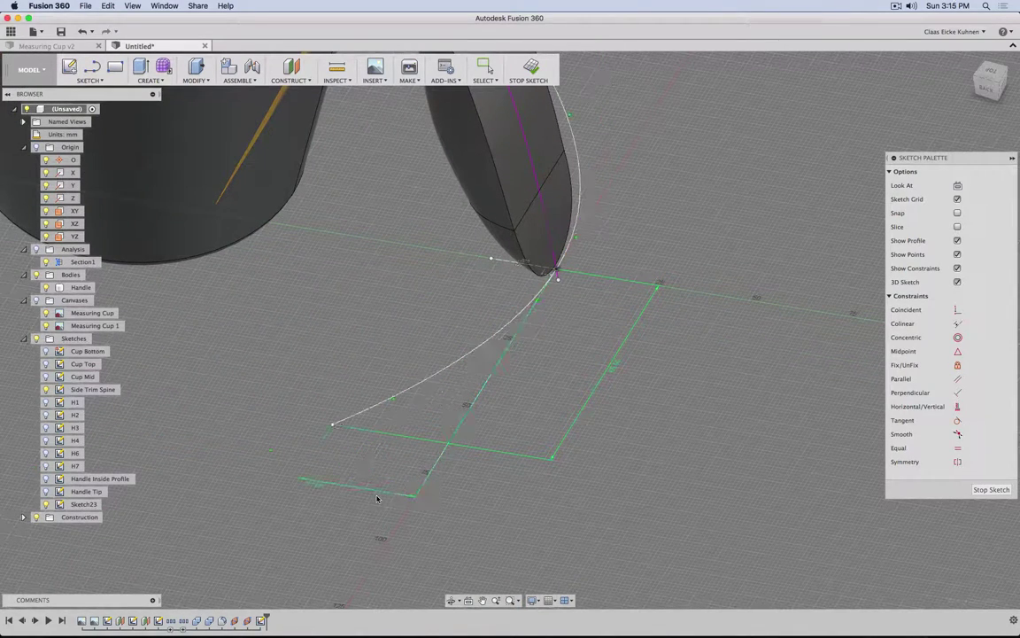
{"action": "middle_click_drag", "start_coordinate": [474, 412], "coordinate": [304, 354], "text": "shift"}
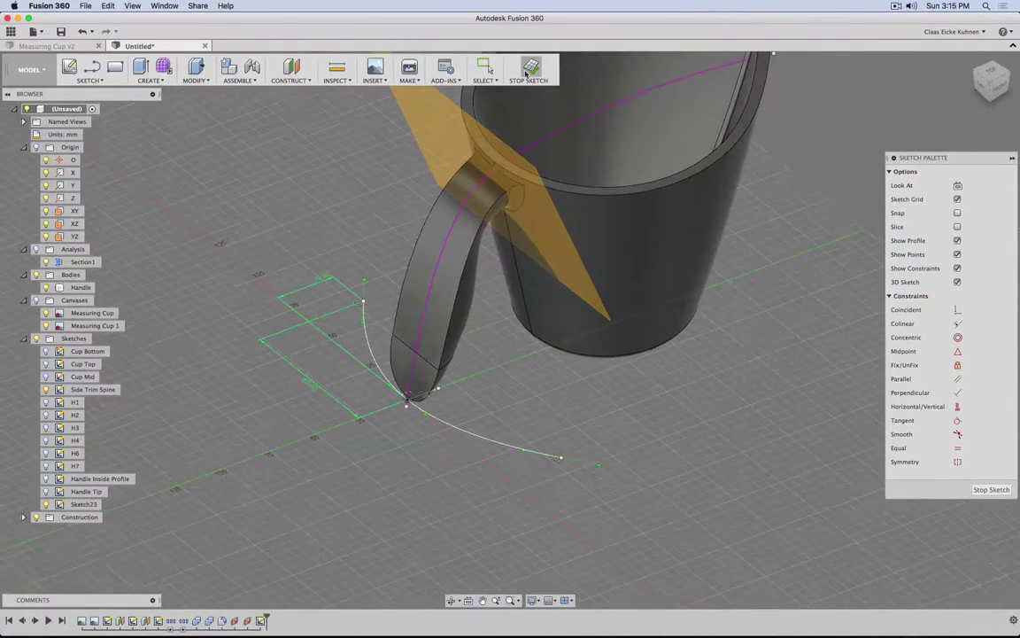
{"action": "middle_click_drag", "start_coordinate": [536, 179], "coordinate": [535, 107], "text": "shift"}
{"action": "left_click", "coordinate": [532, 69]}
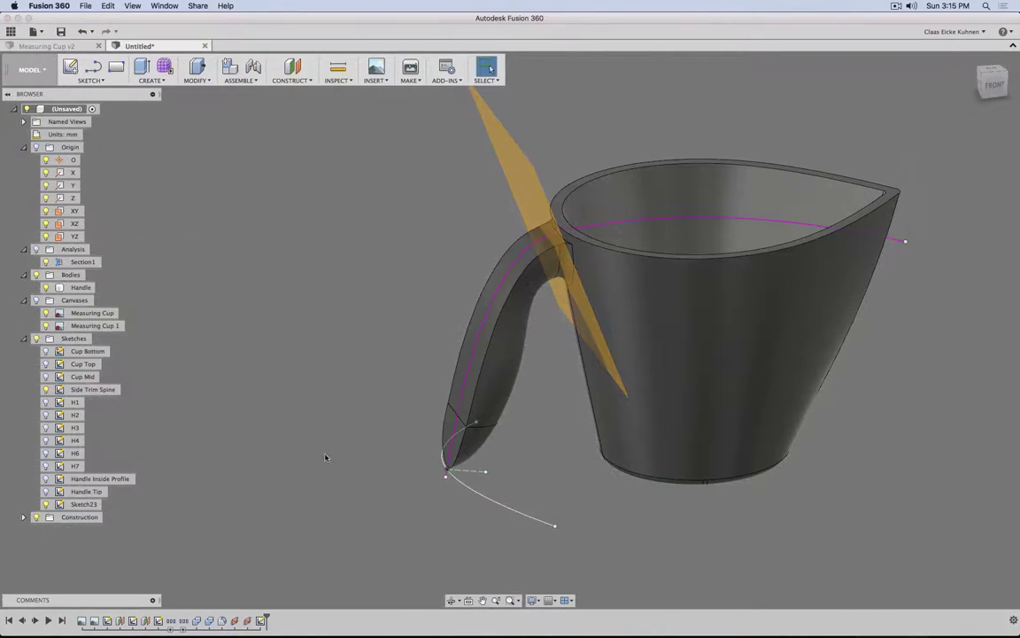
- Remove the two planes along the path and the spline sketch after the fillet in the timeline
{"action": "left_click_drag", "start_coordinate": [262, 621], "coordinate": [228, 621]}
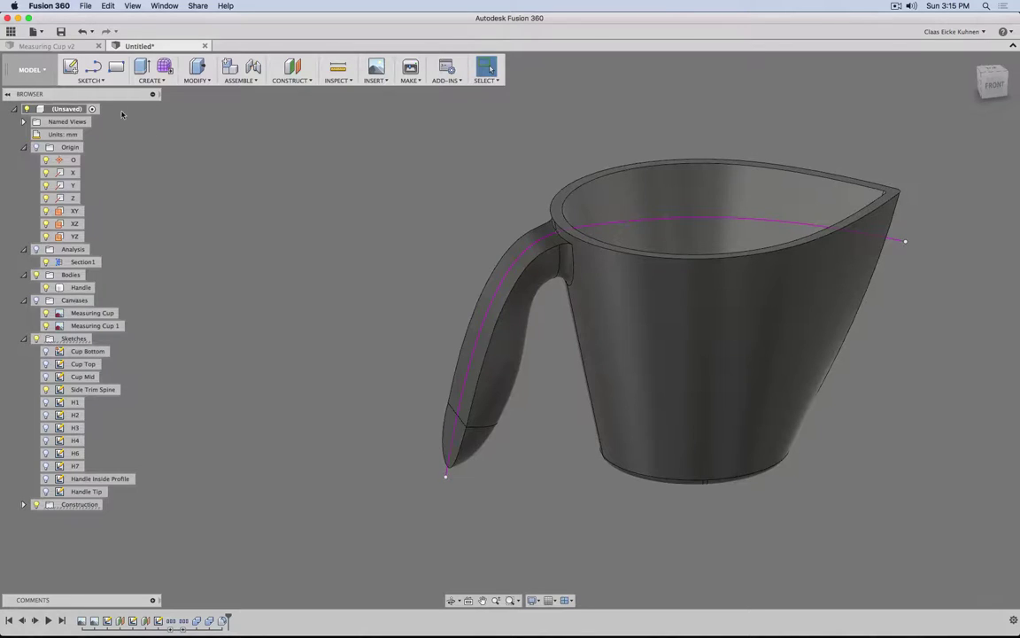
- Edit the Side Trim Spine sketch and offset the spine curve 1 mm toward the inside of the handle
{"action": "double_click", "coordinate": [82, 393]}
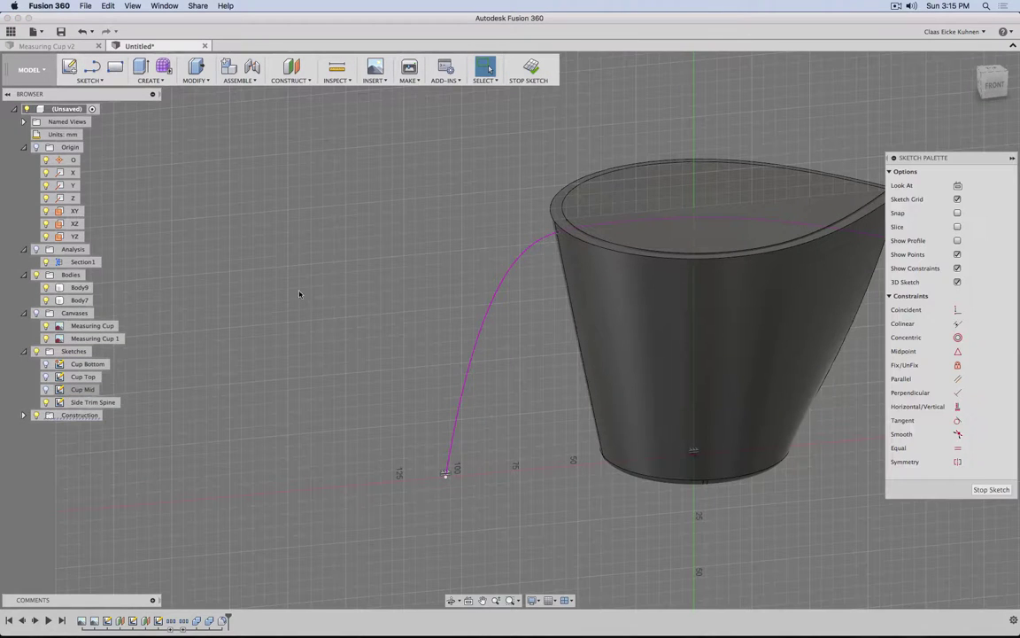
{"action": "key", "text": "o"}
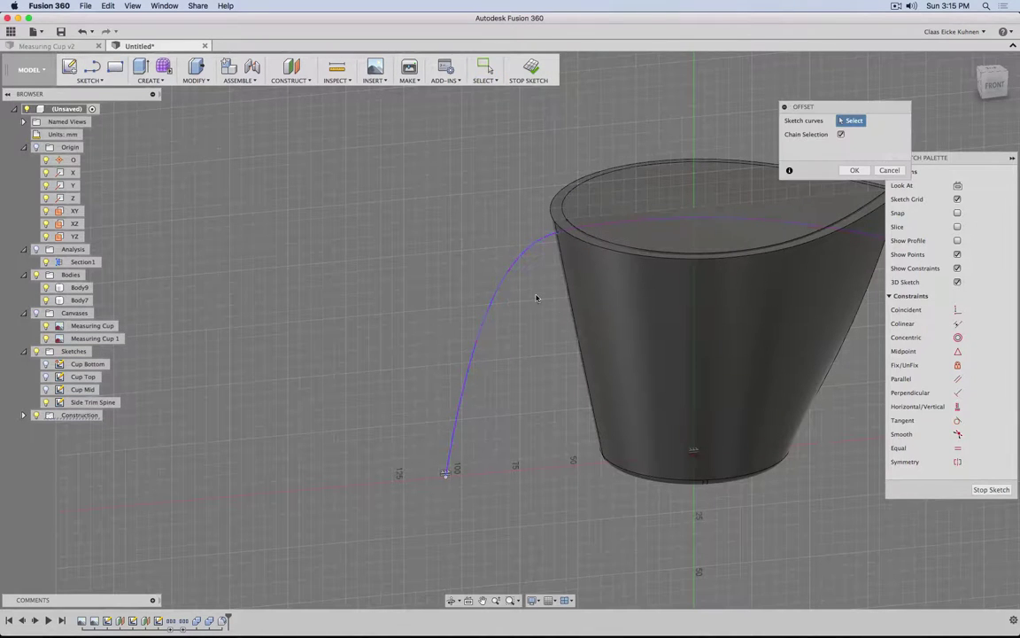
{"action": "left_click", "coordinate": [502, 283]}
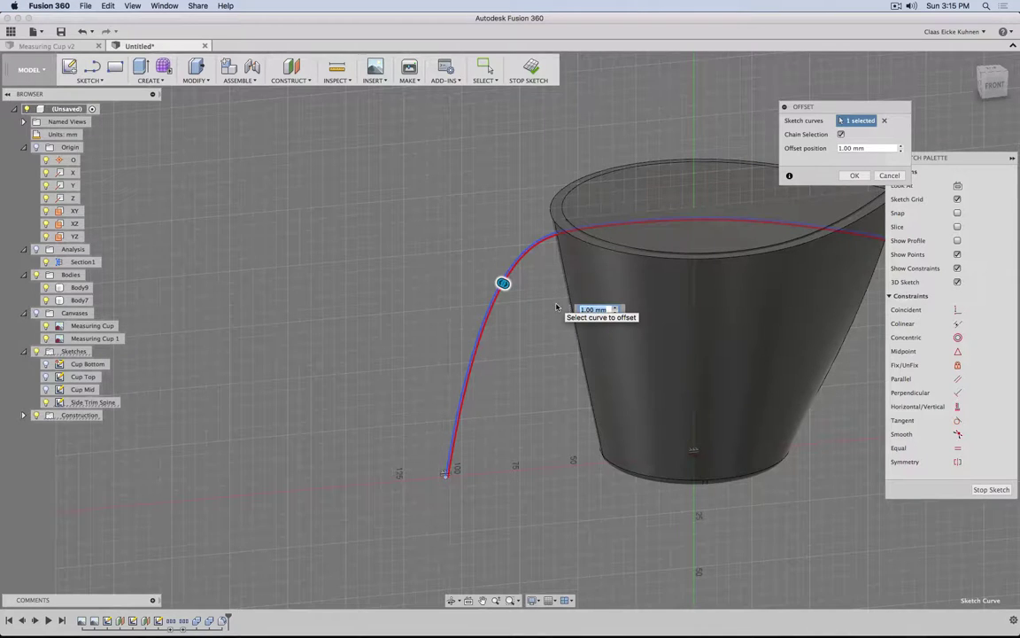
{"action": "left_click", "coordinate": [994, 86]}
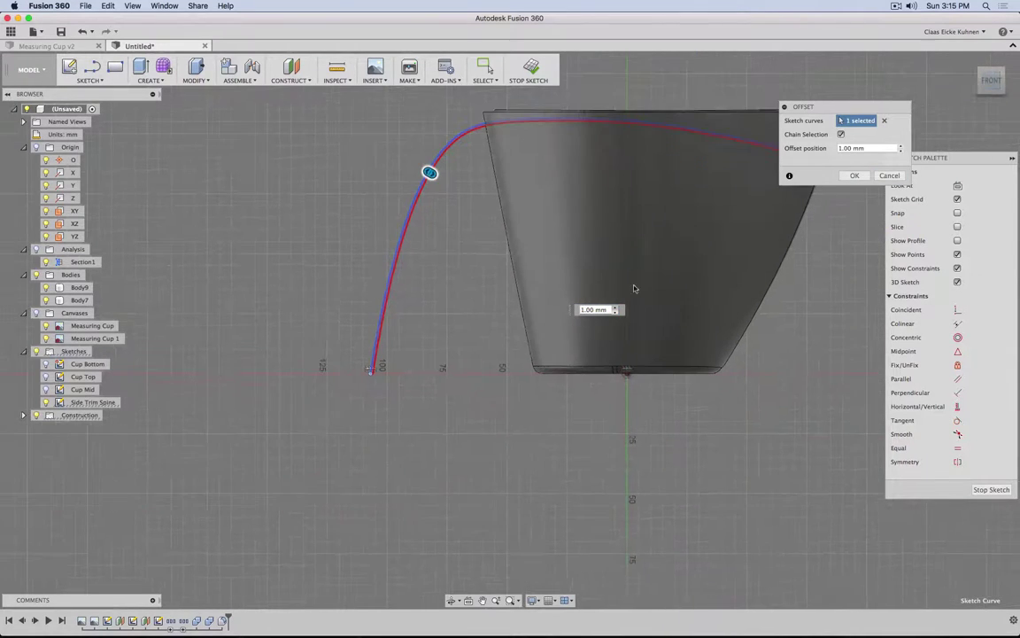
{"action": "left_click", "coordinate": [855, 175]}
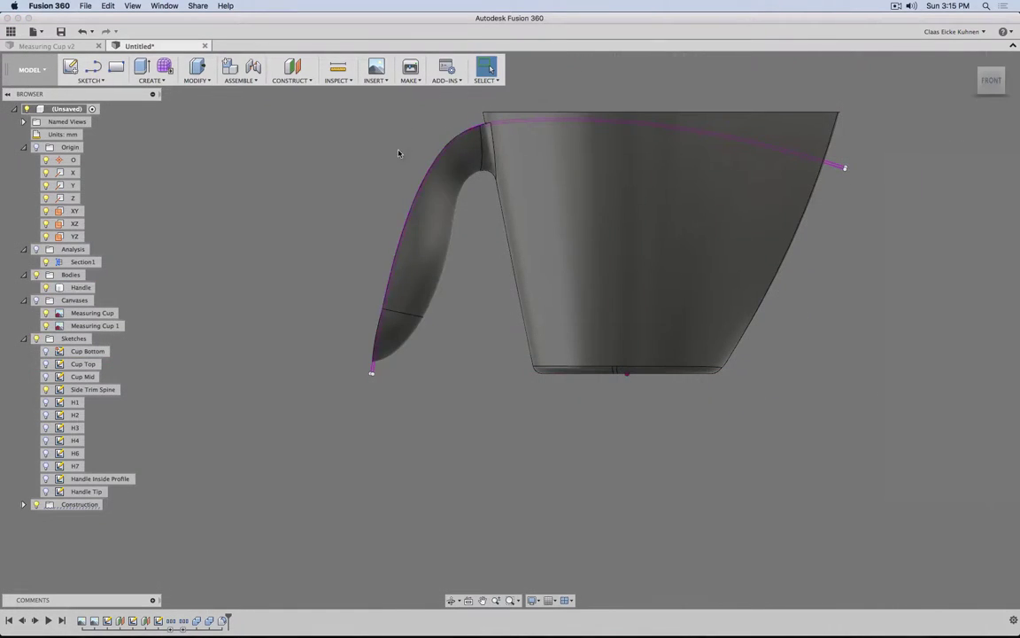
- Create a plane along the path at the lower end of the offset spine curve, below the handle tip
{"action": "scroll", "coordinate": [395, 144], "scroll_direction": "up", "scroll_amount": 5}
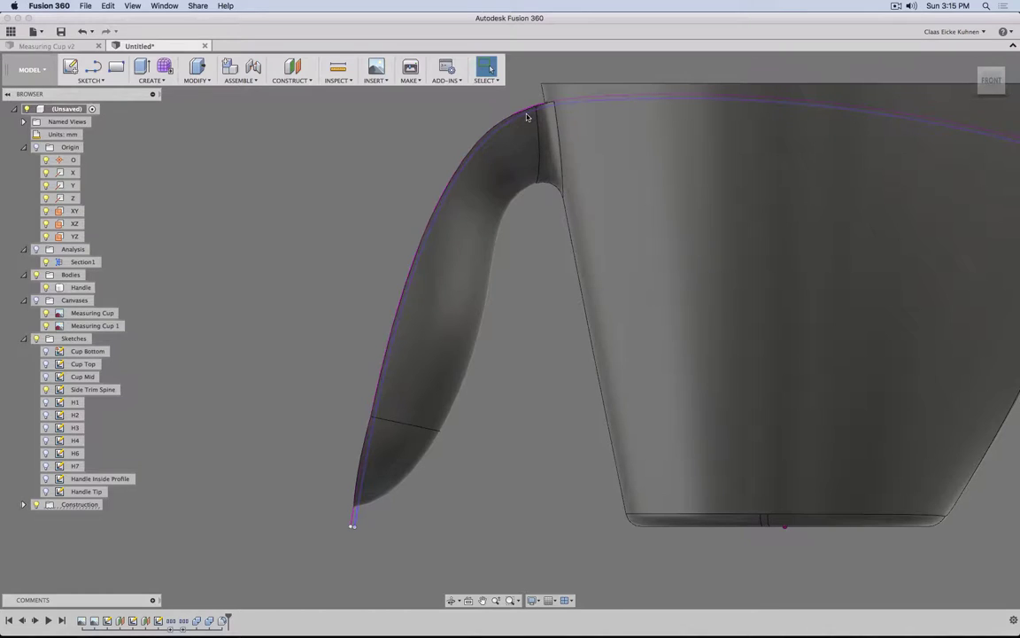
{"action": "scroll", "coordinate": [318, 403], "scroll_direction": "up", "scroll_amount": 2}
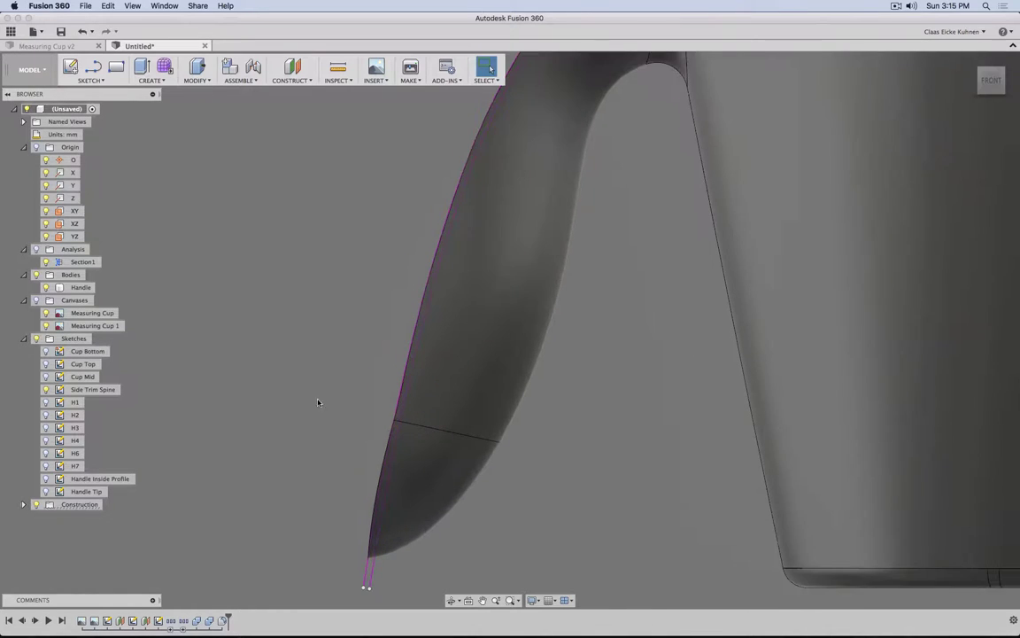
{"action": "left_click", "coordinate": [291, 69]}
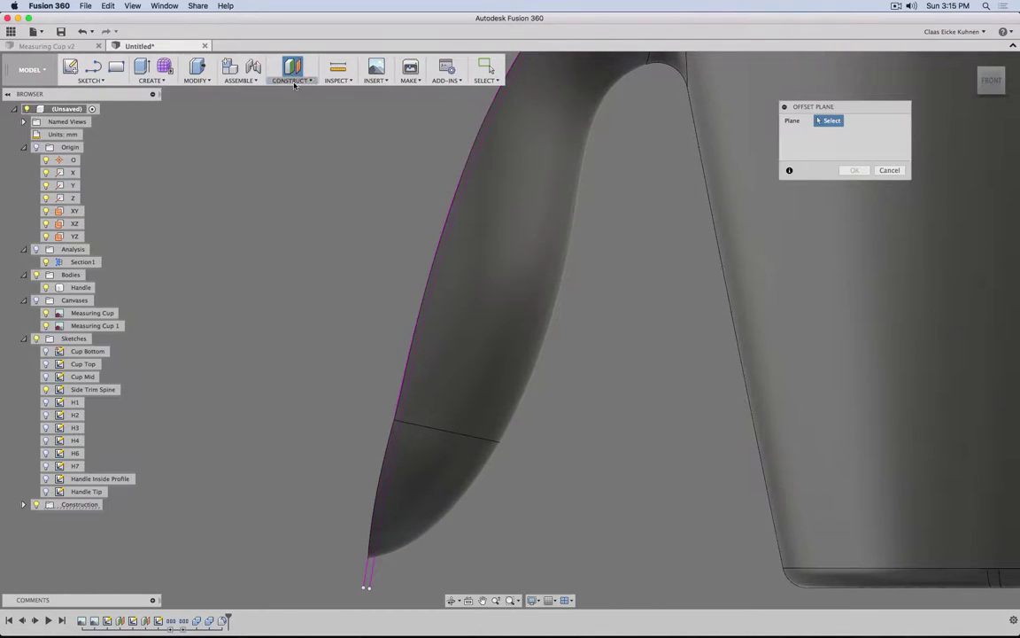
{"action": "left_click", "coordinate": [292, 80]}
{"action": "left_click", "coordinate": [310, 169]}
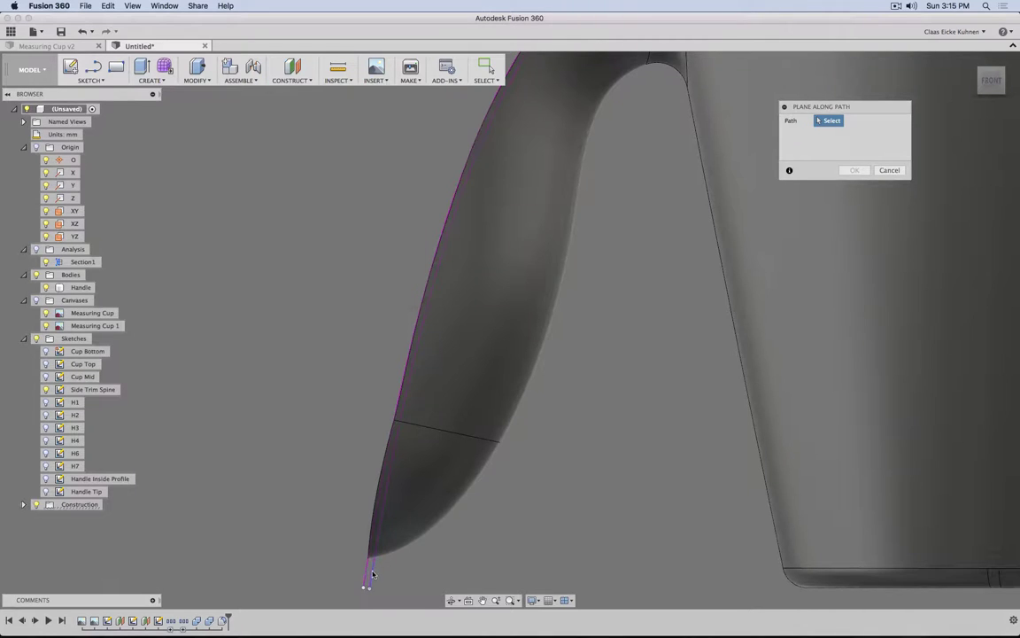
{"action": "left_click", "coordinate": [373, 574]}
{"action": "left_click", "coordinate": [853, 170]}
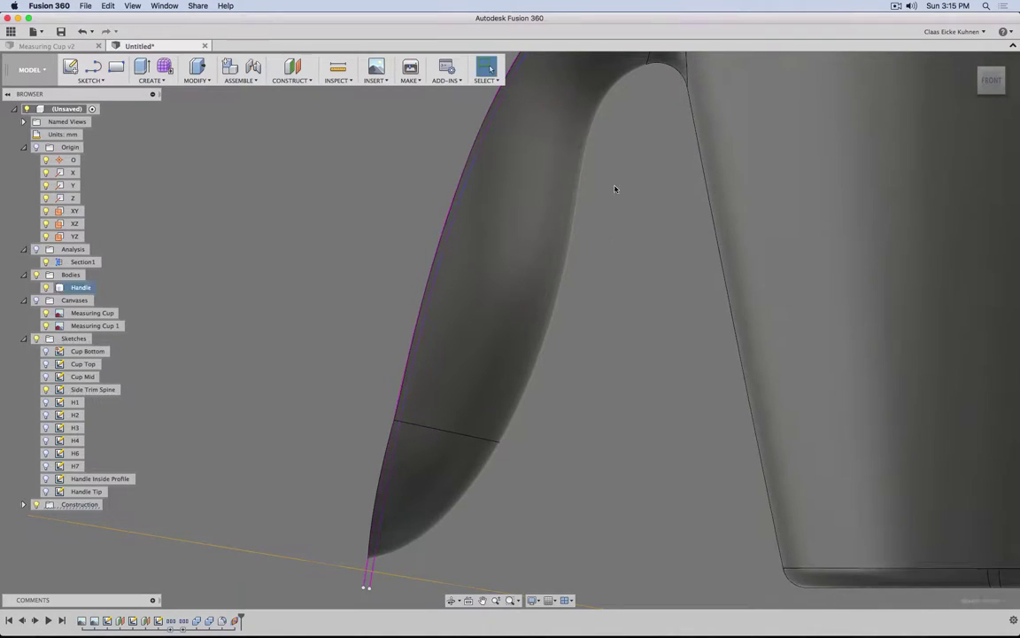
- Create a second plane along the offset spine curve near the top of the handle, just before it meets the cup
{"action": "middle_click_drag", "start_coordinate": [613, 188], "coordinate": [562, 402]}
{"action": "right_click", "coordinate": [574, 382]}
{"action": "right_click", "coordinate": [561, 383]}
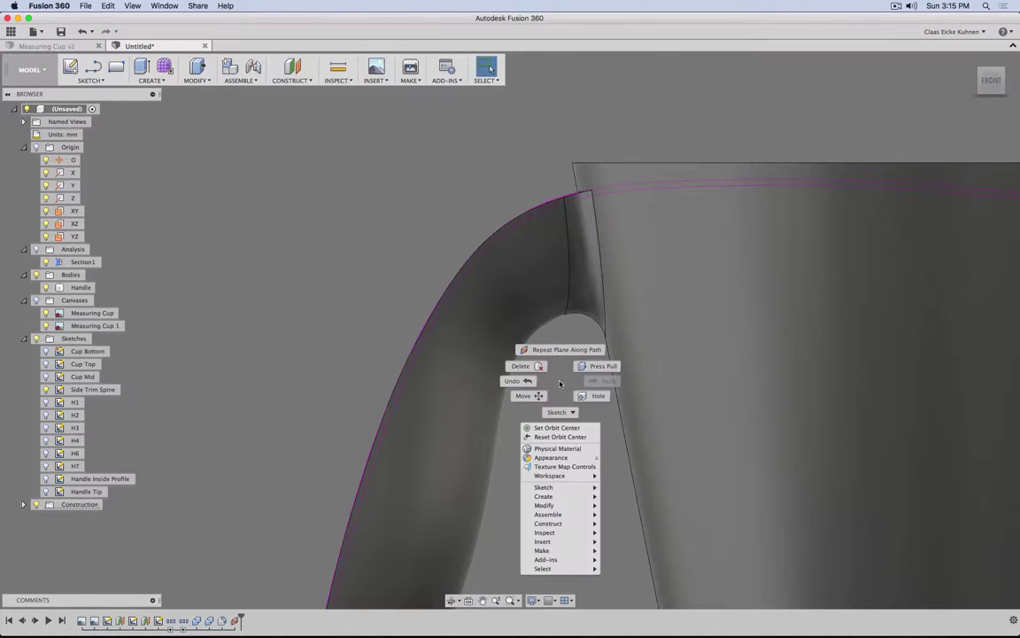
{"action": "left_click", "coordinate": [549, 343]}
{"action": "left_click", "coordinate": [545, 213]}
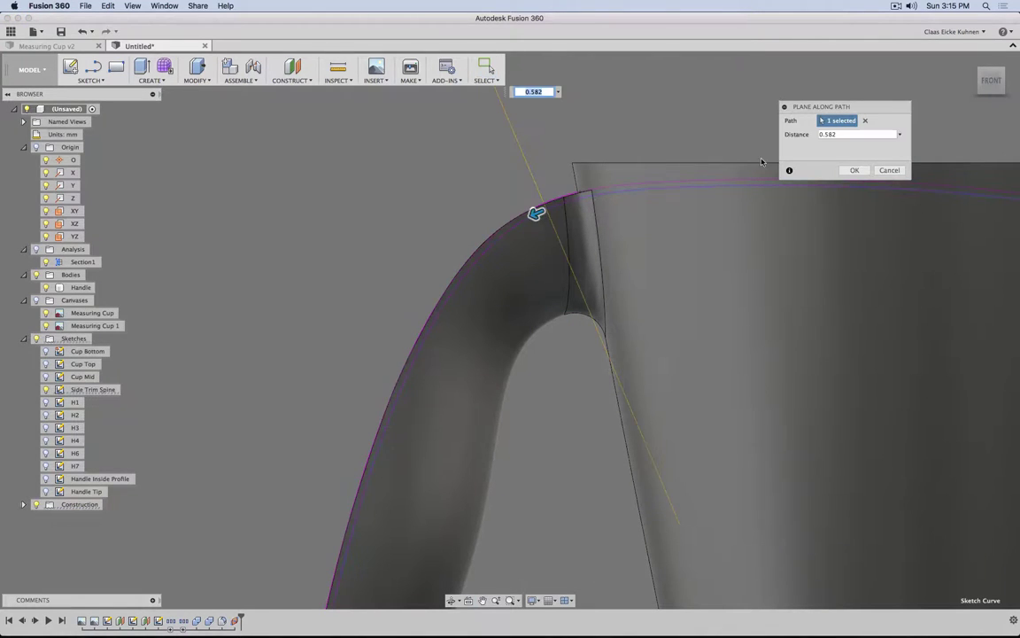
{"action": "left_click_drag", "start_coordinate": [536, 212], "coordinate": [526, 217]}
{"action": "left_click", "coordinate": [859, 169]}
{"action": "scroll", "coordinate": [491, 494], "scroll_direction": "down", "scroll_amount": 3}
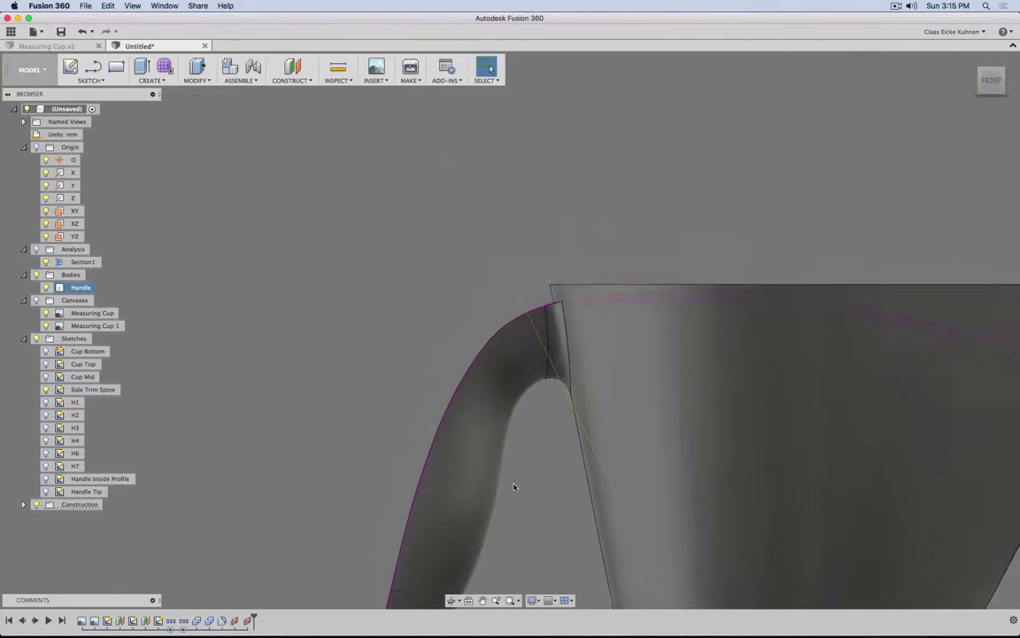
- Start a sketch on the lower plane and draw a three-point spline passing through the spine location at the handle tip
{"action": "middle_click_drag", "start_coordinate": [515, 485], "coordinate": [341, 243], "text": "shift"}
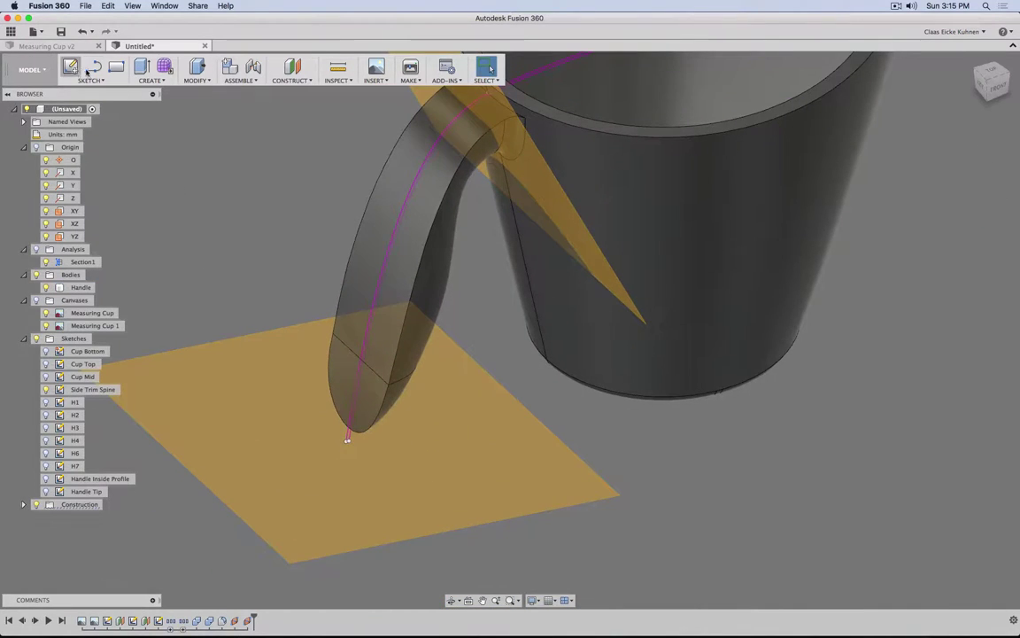
{"action": "left_click", "coordinate": [93, 67]}
{"action": "left_click", "coordinate": [305, 453]}
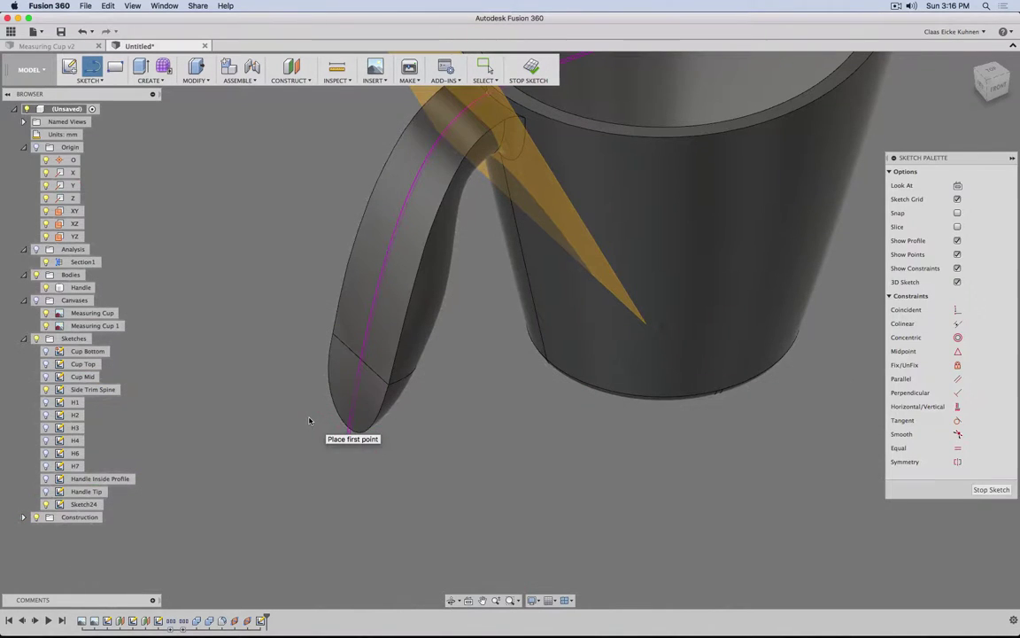
{"action": "key", "text": "a"}
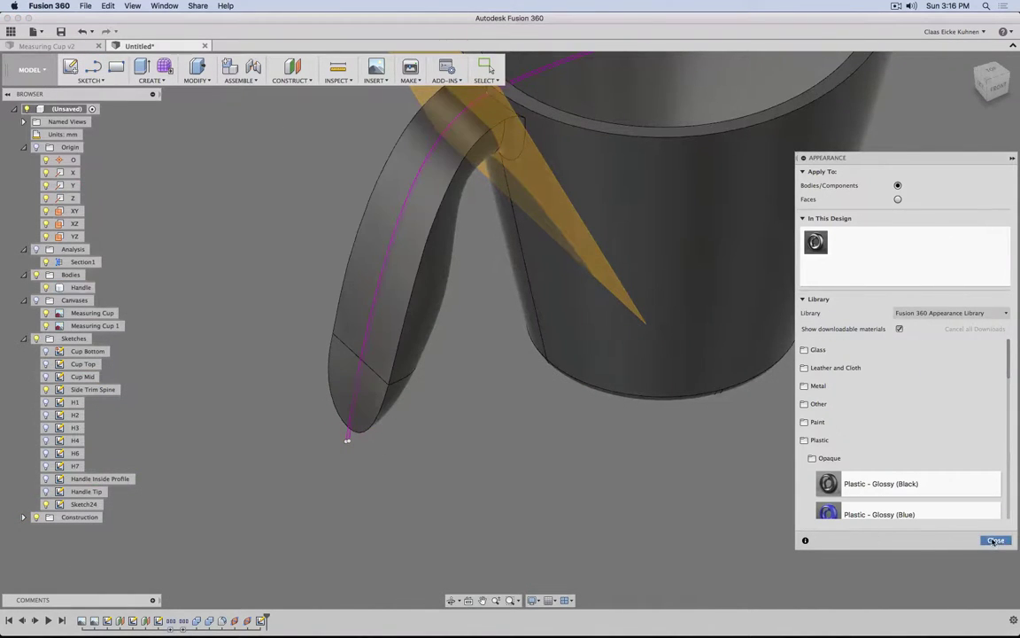
{"action": "left_click", "coordinate": [996, 540]}
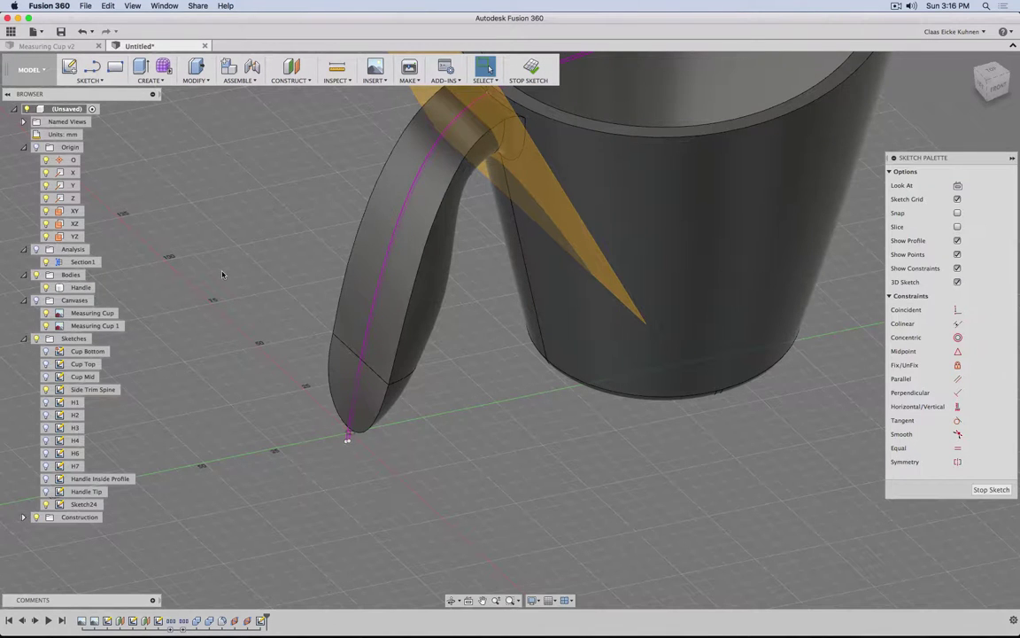
{"action": "key", "text": "s"}
{"action": "scroll", "coordinate": [347, 434], "scroll_direction": "up", "scroll_amount": 5}
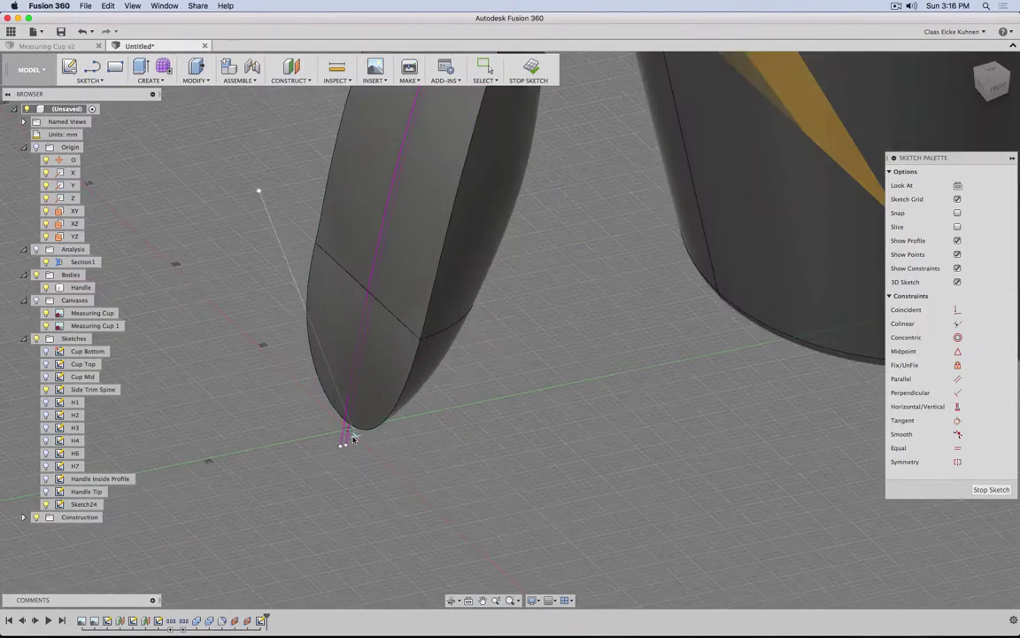
{"action": "left_click", "coordinate": [346, 425]}
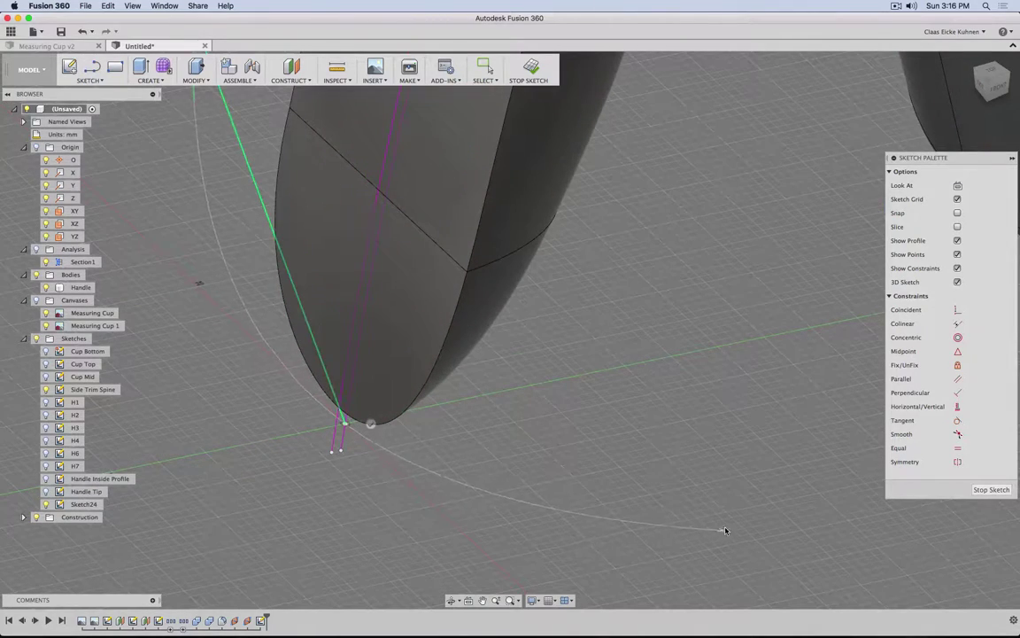
{"action": "left_click", "coordinate": [726, 529]}
{"action": "left_click", "coordinate": [722, 515]}
{"action": "middle_click_drag", "start_coordinate": [538, 454], "coordinate": [449, 453], "text": "shift"}
- Draw a short construction line from the spline's middle point toward the cup
{"action": "key", "text": "l"}
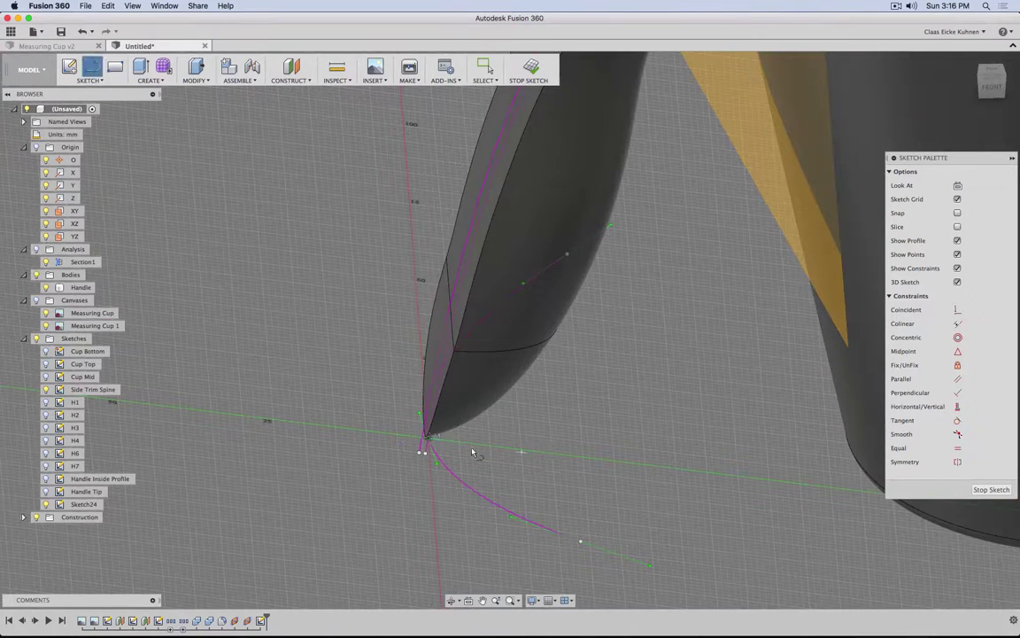
{"action": "left_click", "coordinate": [426, 438]}
{"action": "left_click", "coordinate": [518, 448]}
{"action": "key", "text": "Escape"}
{"action": "middle_click_drag", "start_coordinate": [613, 471], "coordinate": [587, 455], "text": "shift"}
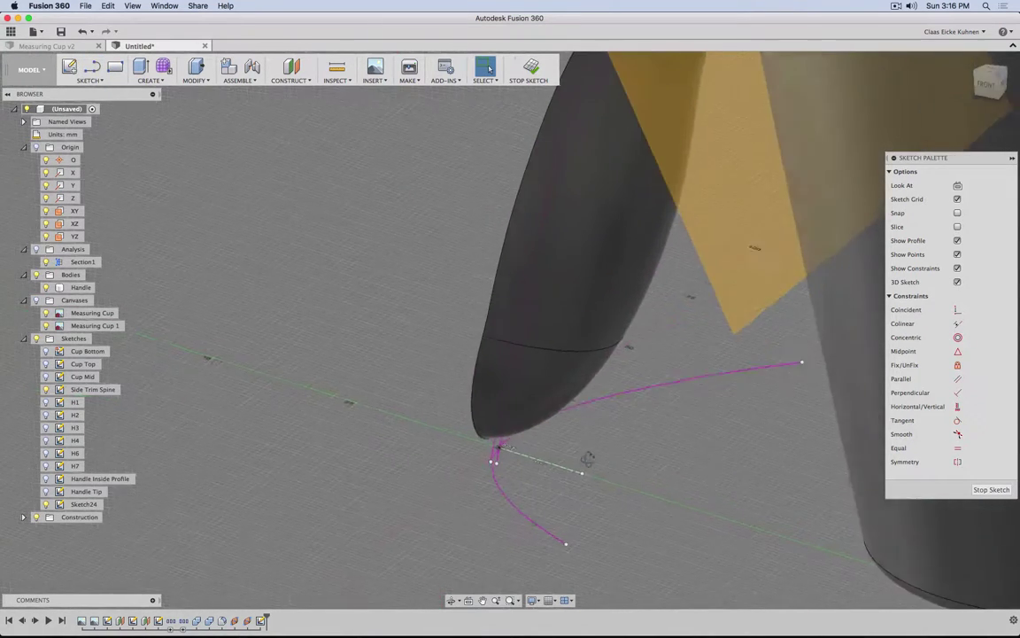
- Make the spline's two endpoints symmetric about the construction line
{"action": "middle_click_drag", "start_coordinate": [727, 482], "coordinate": [649, 421]}
{"action": "left_click", "coordinate": [957, 463]}
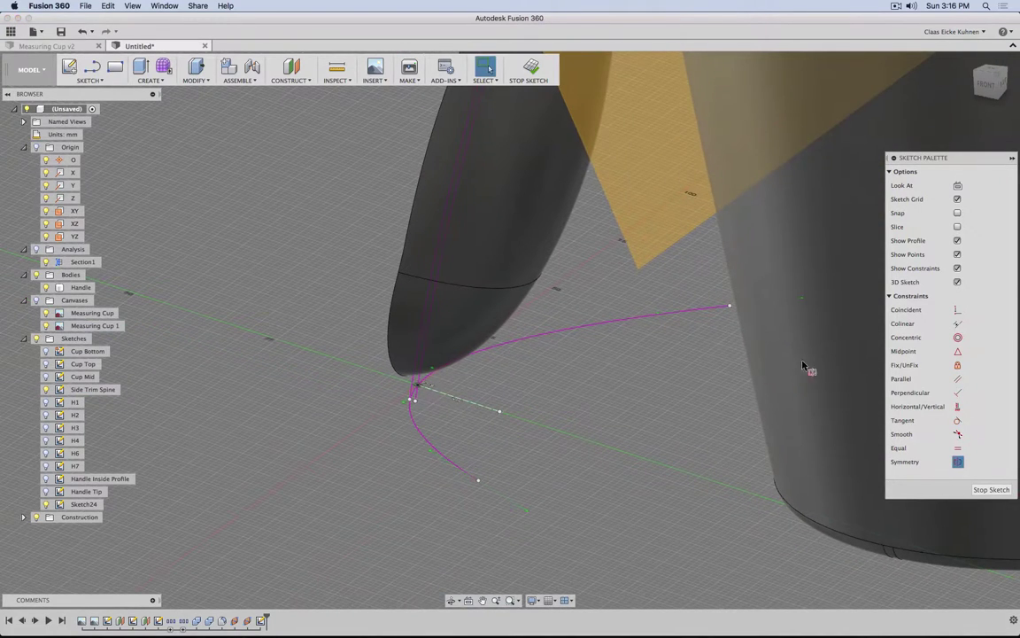
{"action": "left_click", "coordinate": [729, 306]}
{"action": "left_click", "coordinate": [479, 482]}
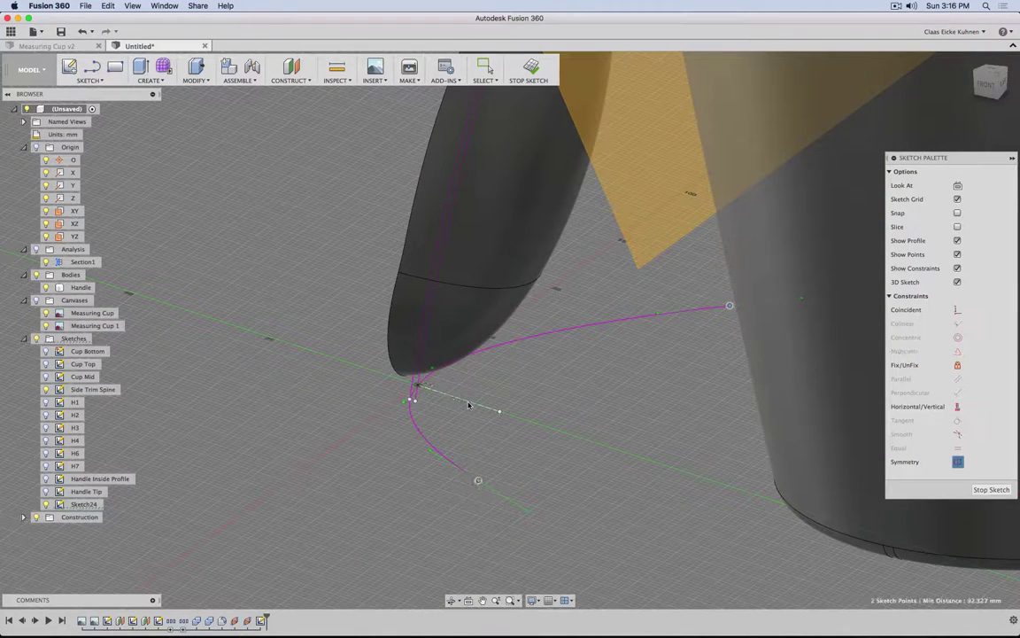
{"action": "left_click", "coordinate": [470, 404]}
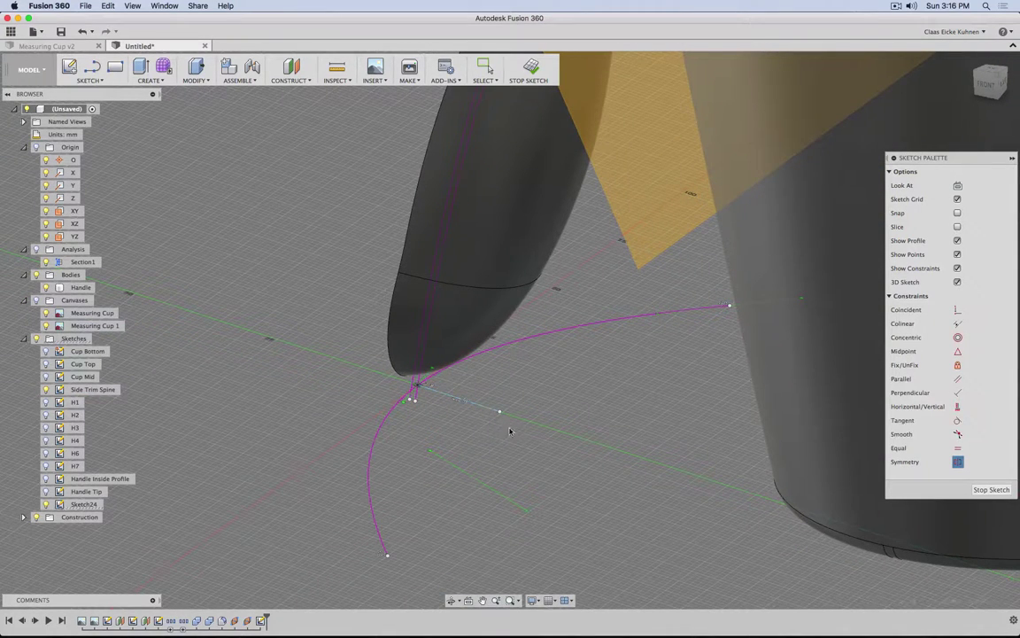
- Dimension the sideways distance and depth of one spline endpoint from the spline's middle point, and finish the sketch
{"action": "left_click", "coordinate": [388, 554]}
{"action": "left_click", "coordinate": [416, 385]}
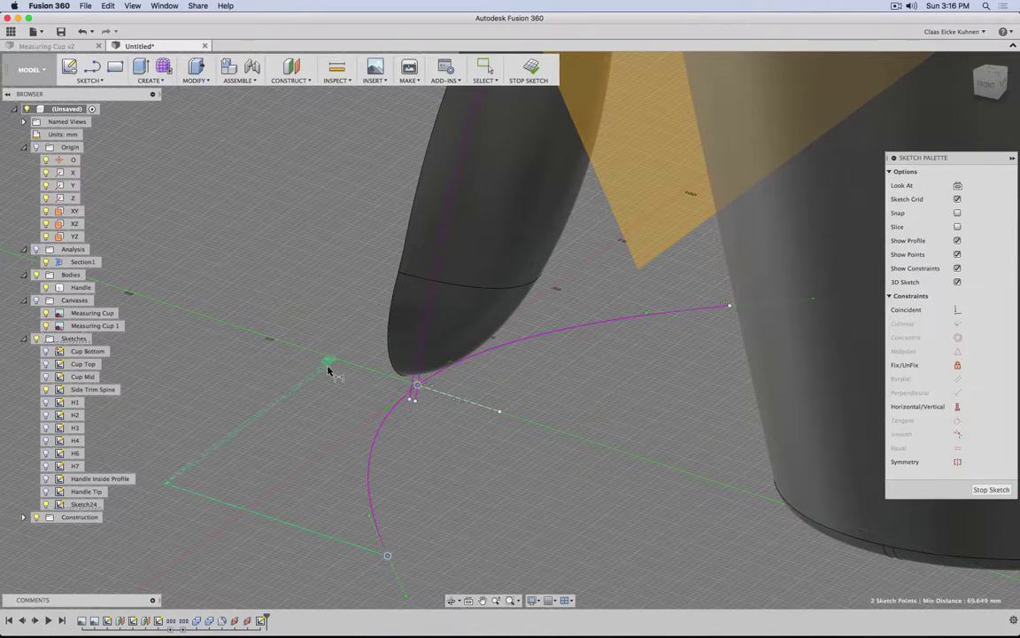
{"action": "left_click", "coordinate": [325, 370]}
{"action": "left_click", "coordinate": [328, 376]}
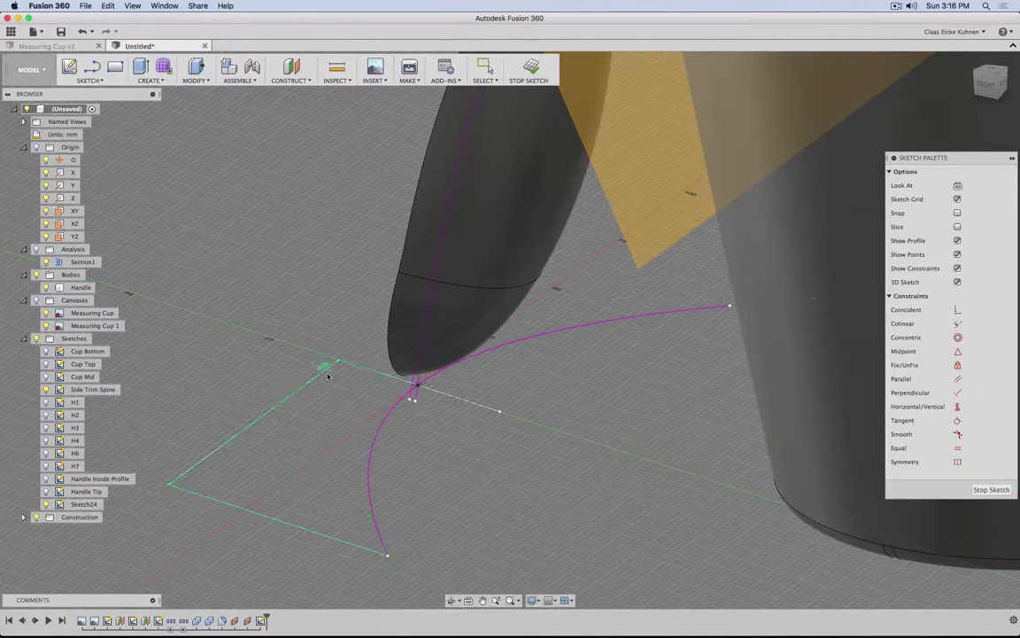
{"action": "left_click", "coordinate": [384, 550]}
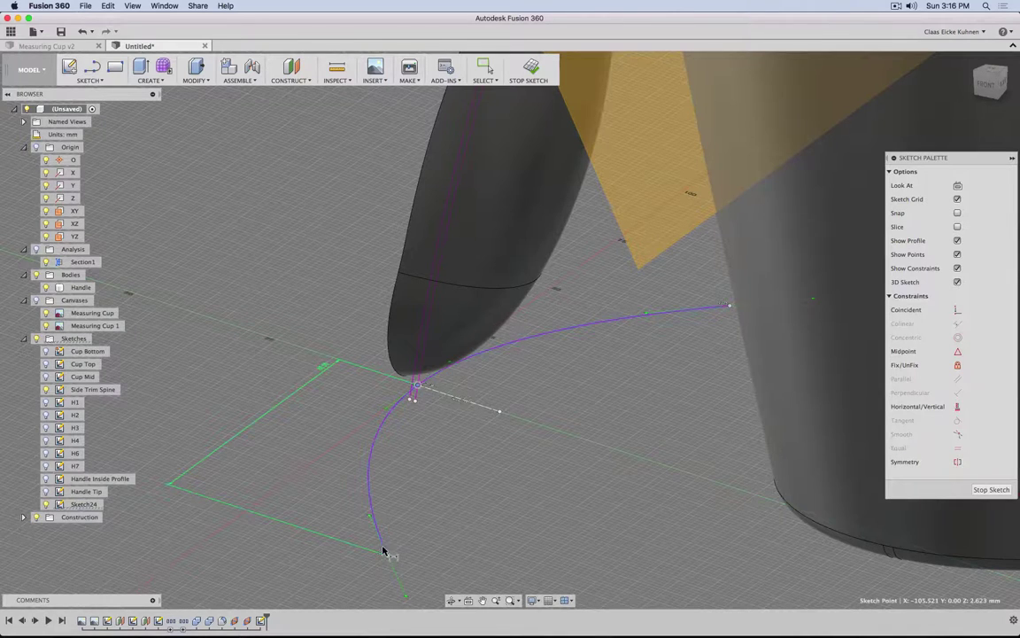
{"action": "left_click", "coordinate": [385, 556]}
{"action": "left_click", "coordinate": [288, 558]}
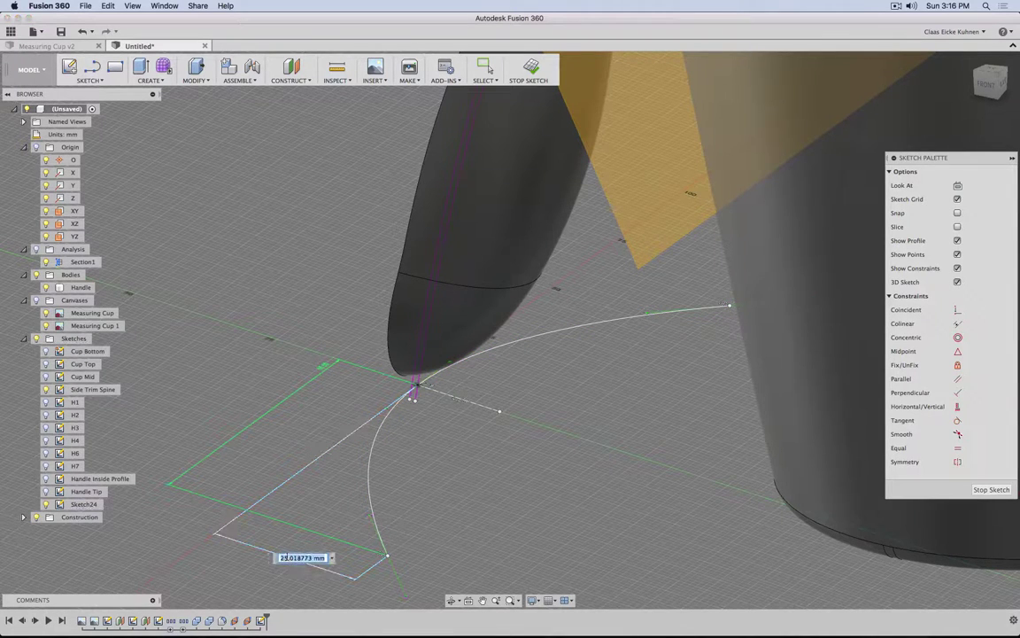
{"action": "left_click", "coordinate": [286, 559]}
{"action": "middle_click_drag", "start_coordinate": [374, 460], "coordinate": [511, 307], "text": "shift"}
{"action": "right_click_drag", "start_coordinate": [511, 307], "coordinate": [498, 355]}
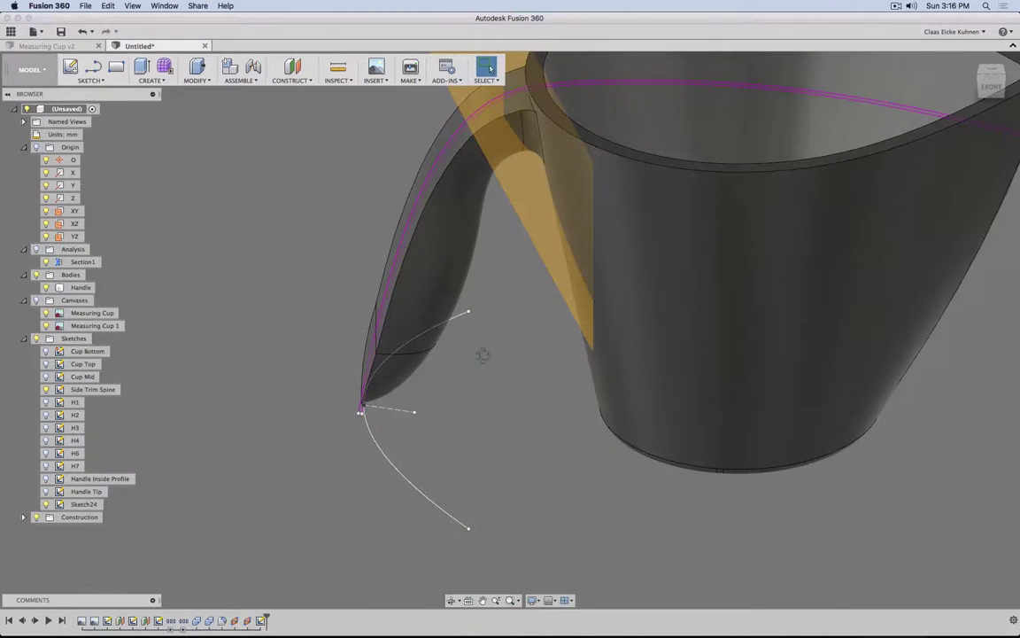
- Start a sketch on the upper plane and draw a line about 25 mm long sideways from the spine curve
{"action": "mouse_move", "coordinate": [482, 355]}
{"action": "middle_mouse_down", "text": "shift"}
{"action": "mouse_move", "coordinate": [371, 246]}
{"action": "mouse_move", "coordinate": [354, 344]}
{"action": "middle_mouse_up", "text": "shift"}
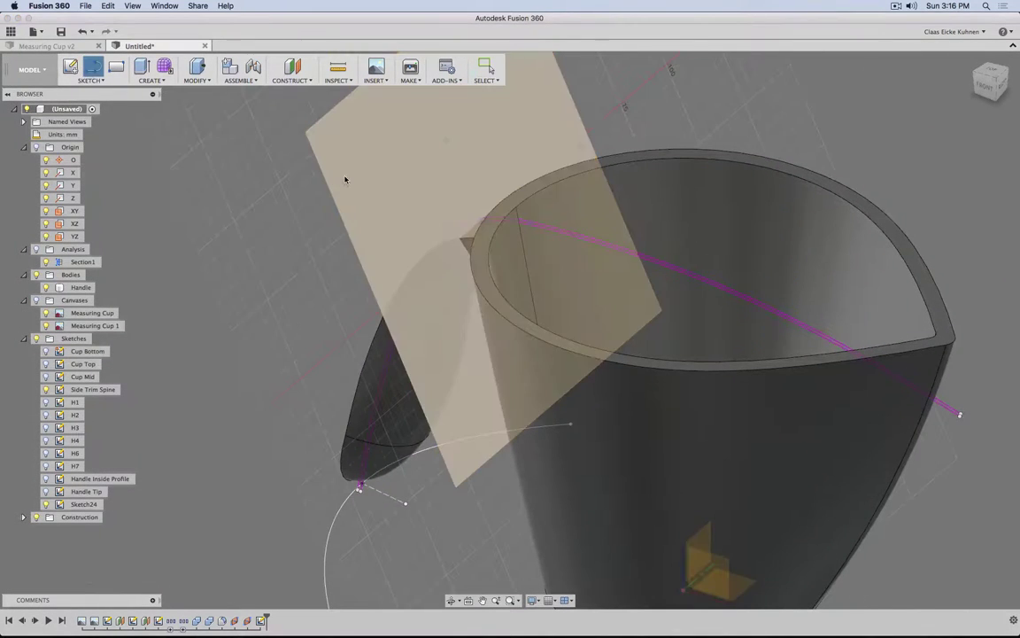
{"action": "left_click", "coordinate": [343, 177]}
{"action": "middle_click_drag", "start_coordinate": [431, 200], "coordinate": [473, 182], "text": "shift"}
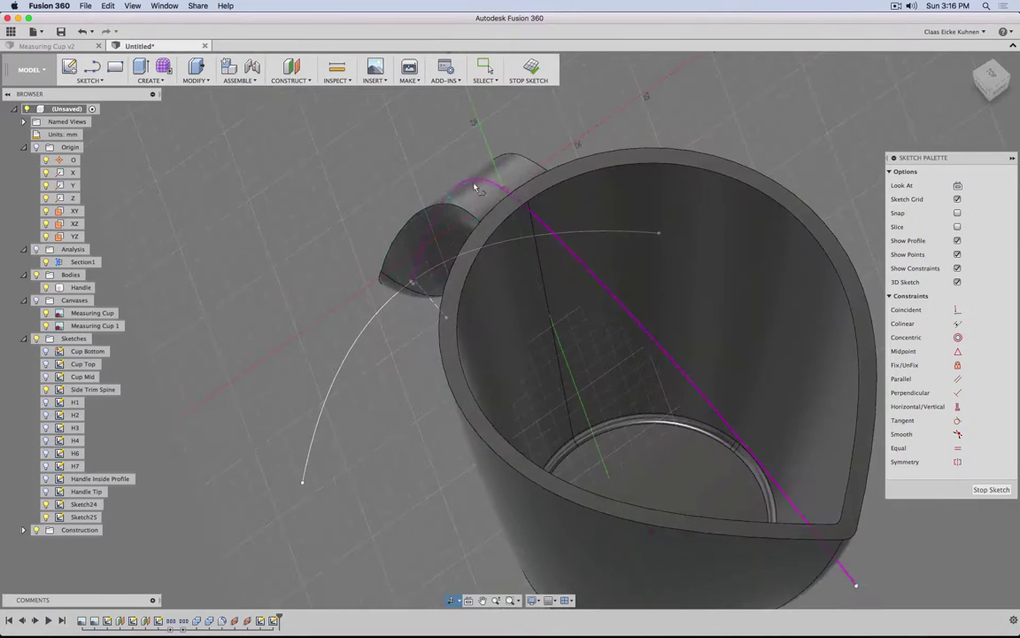
{"action": "scroll", "coordinate": [509, 181], "scroll_direction": "up", "scroll_amount": 3}
{"action": "left_click", "coordinate": [504, 194]}
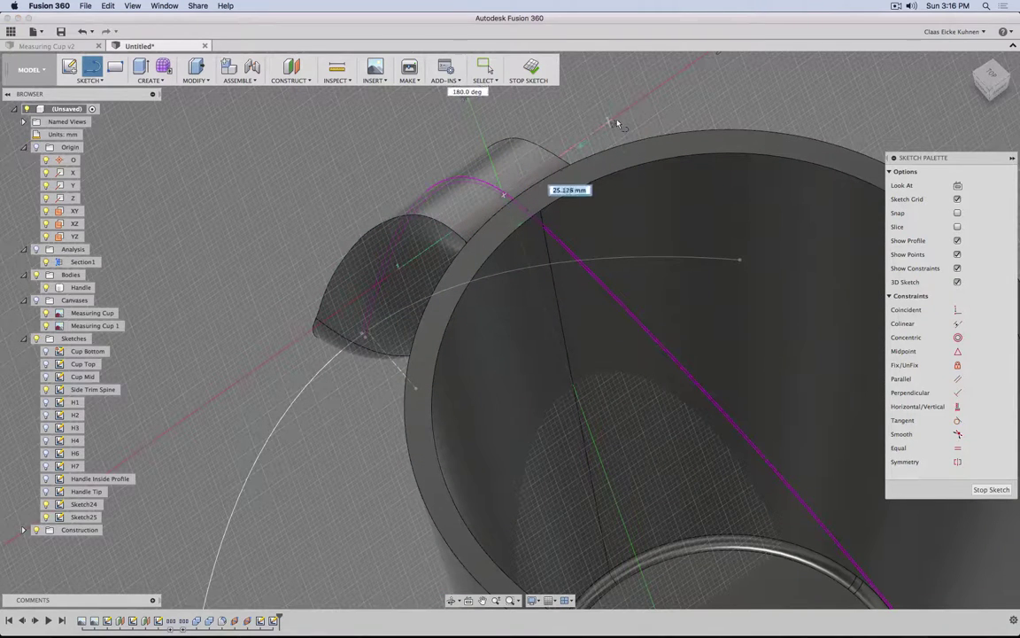
{"action": "left_click", "coordinate": [609, 124]}
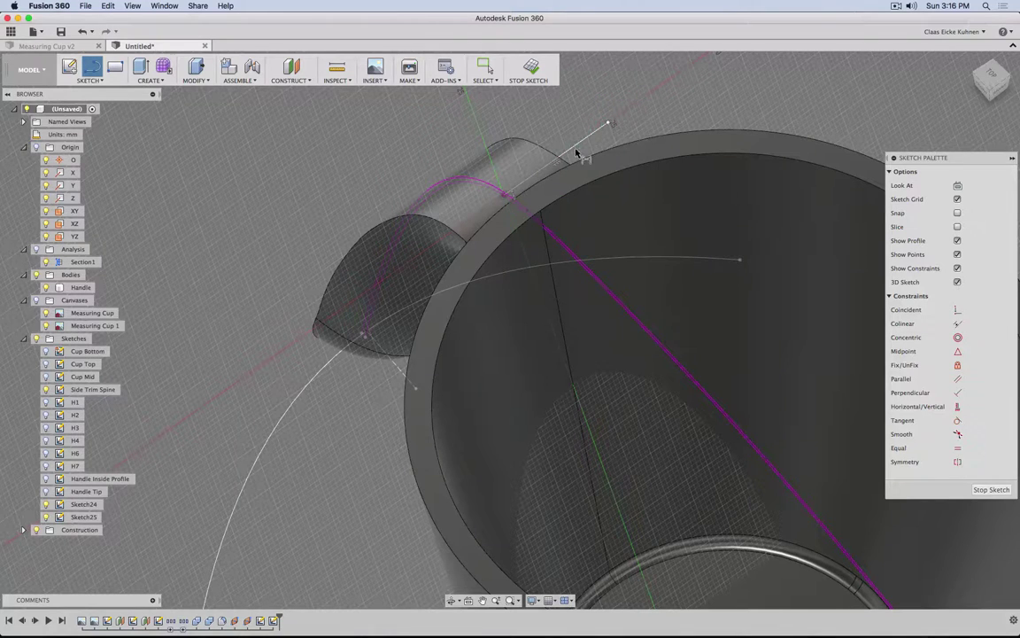
- Dimension the length of the sideways line on the upper plane
{"action": "key", "text": "d"}
{"action": "left_click", "coordinate": [565, 131]}
{"action": "left_click", "coordinate": [566, 124]}
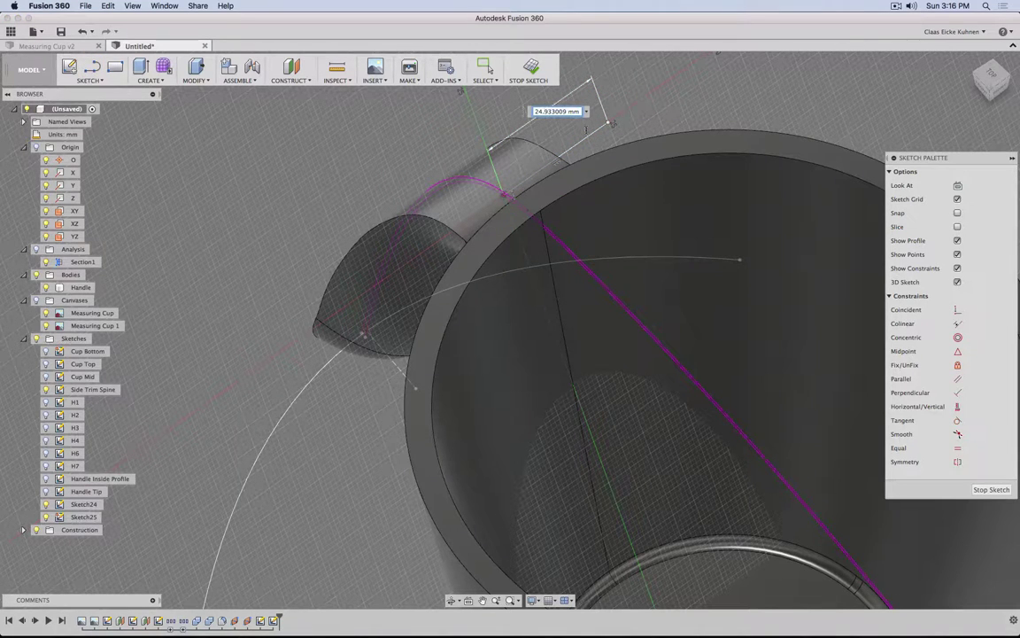
{"action": "key", "text": "Return"}
{"action": "scroll", "coordinate": [390, 387], "scroll_direction": "down", "scroll_amount": 2}
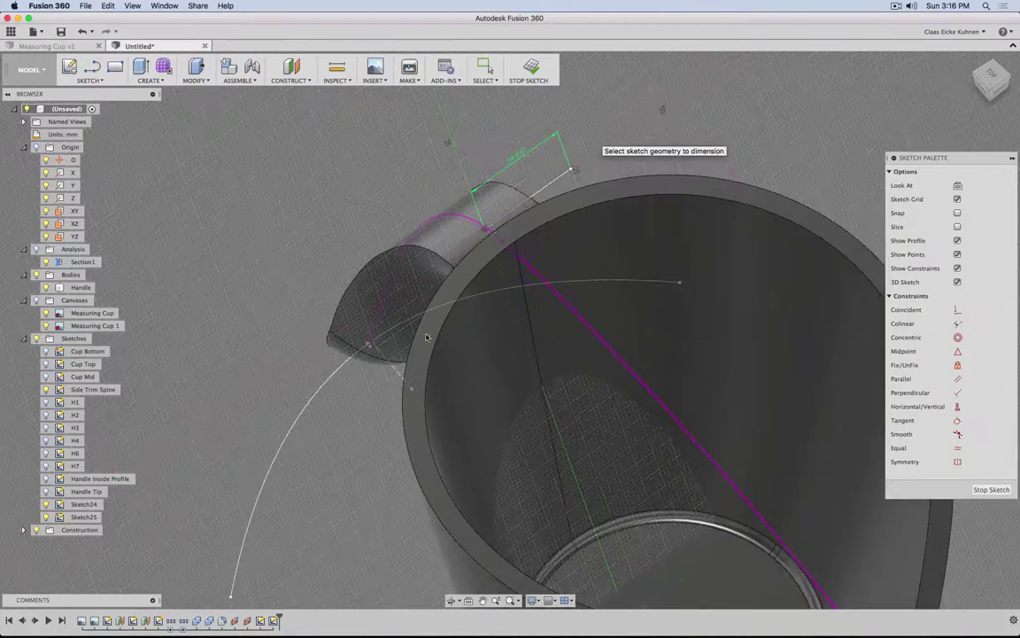
{"action": "middle_click_drag", "start_coordinate": [508, 235], "coordinate": [475, 249], "text": "shift"}
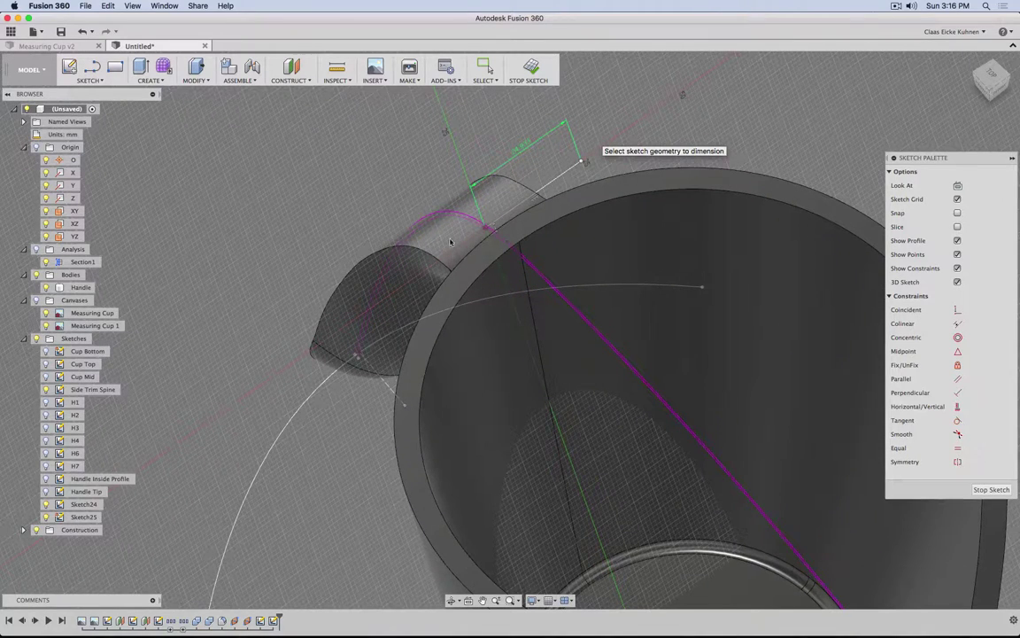
{"action": "key", "text": "l"}
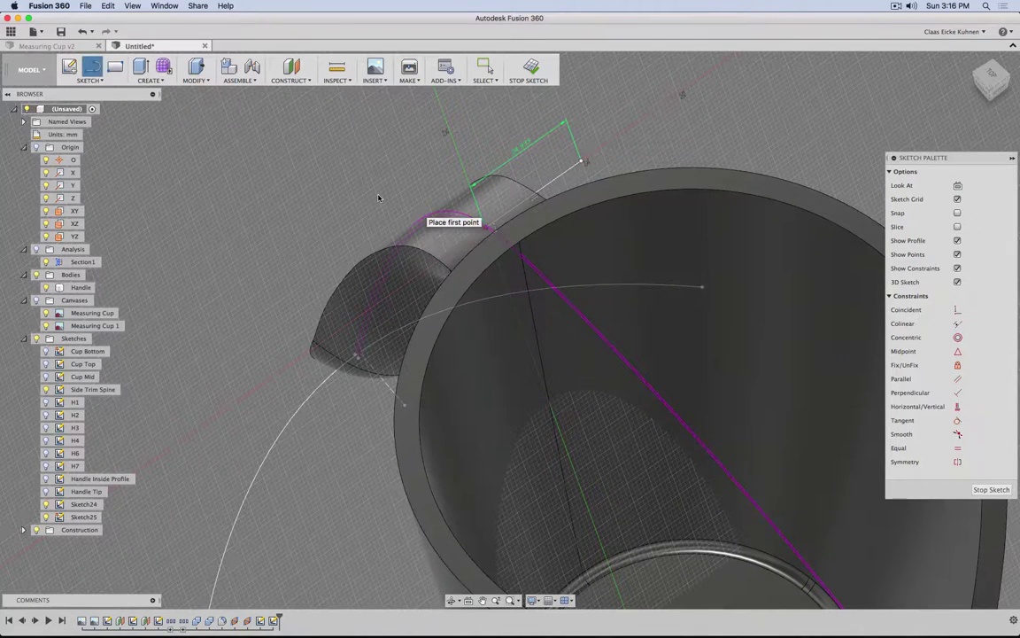
{"action": "key", "text": "Escape"}
{"action": "key", "text": "l"}
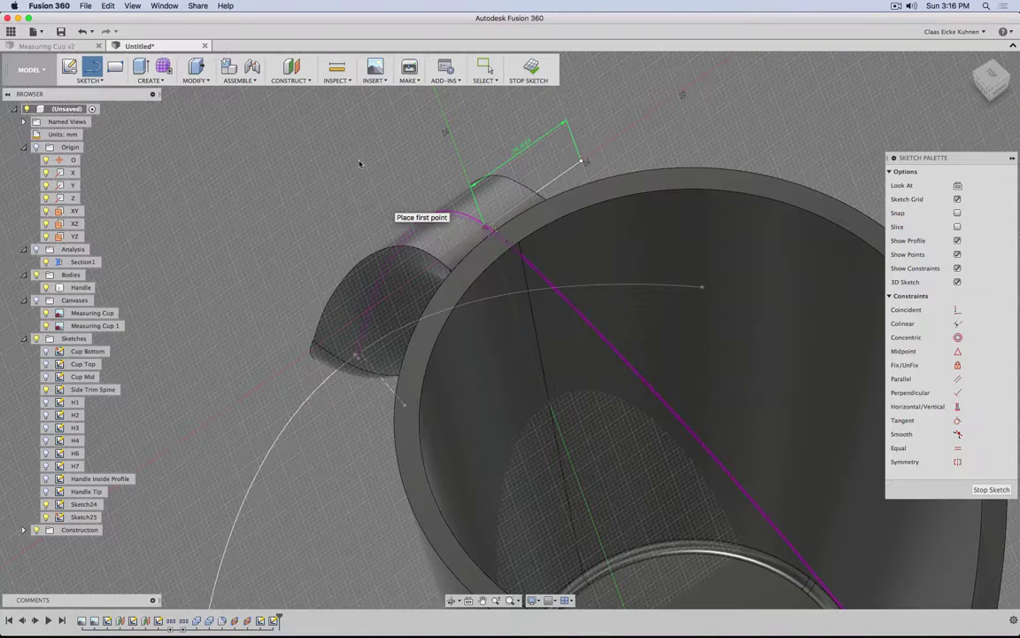
{"action": "left_click", "coordinate": [359, 163]}
{"action": "left_click", "coordinate": [334, 239]}
{"action": "key", "text": "Escape"}
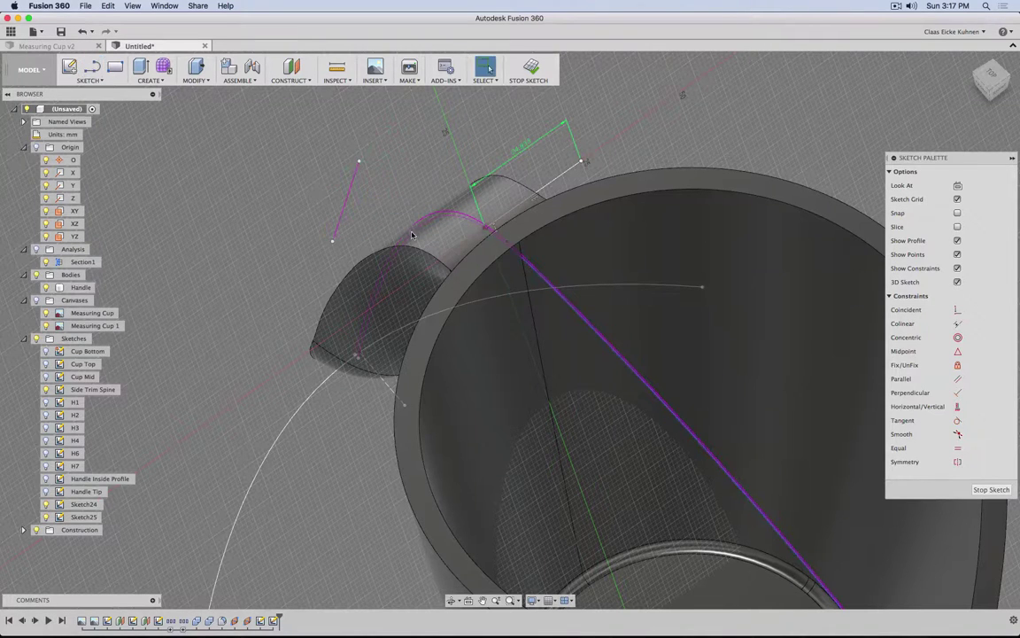
- Draw a second line from the spine curve's point in the opposite direction to the first line, and hide the bodies
{"action": "key", "text": "l"}
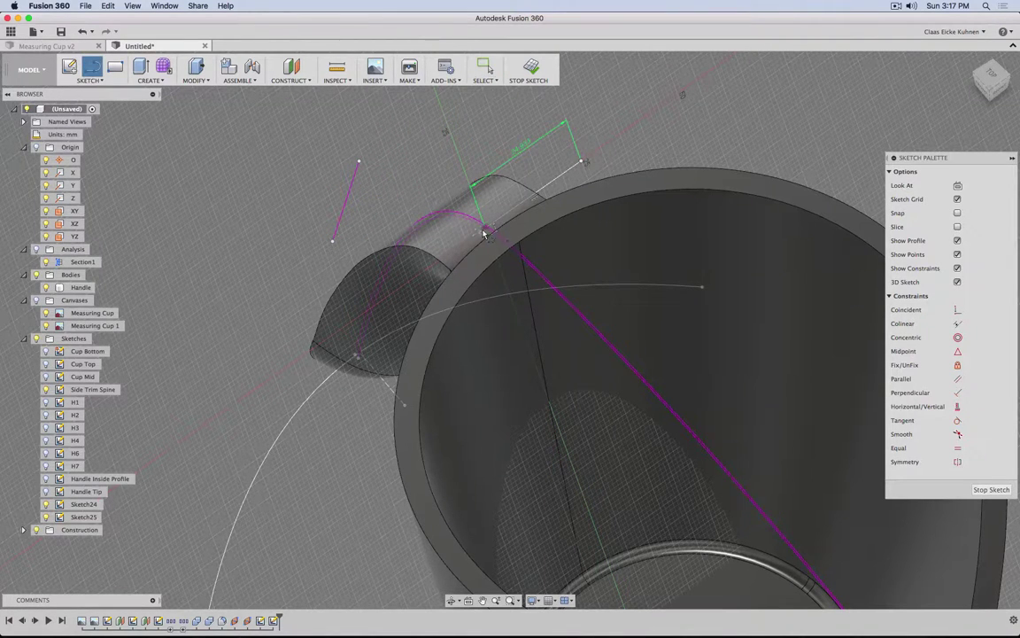
{"action": "left_click", "coordinate": [478, 232]}
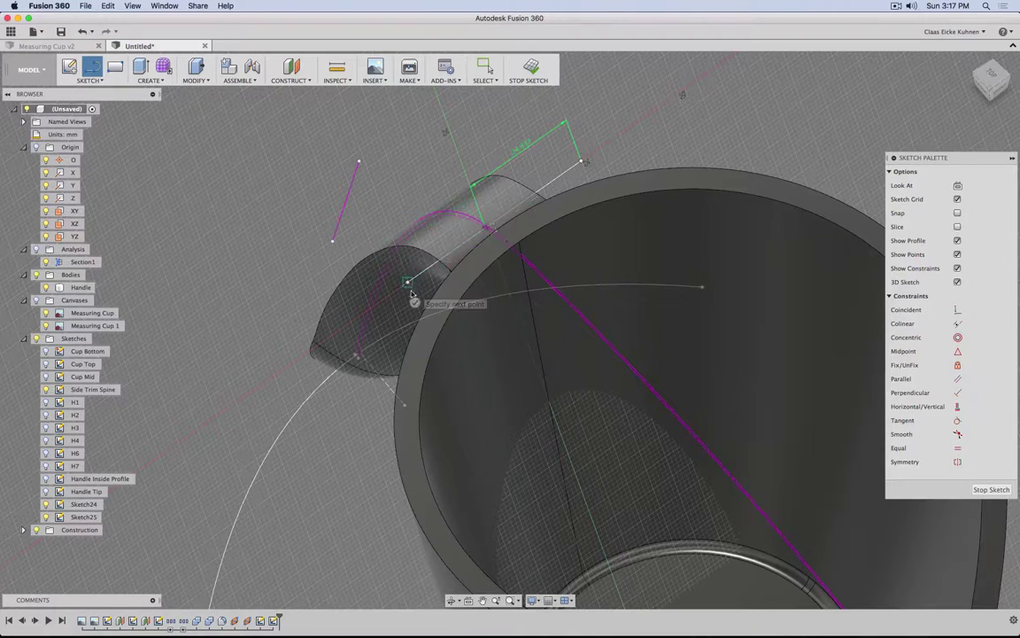
{"action": "left_click", "coordinate": [415, 303]}
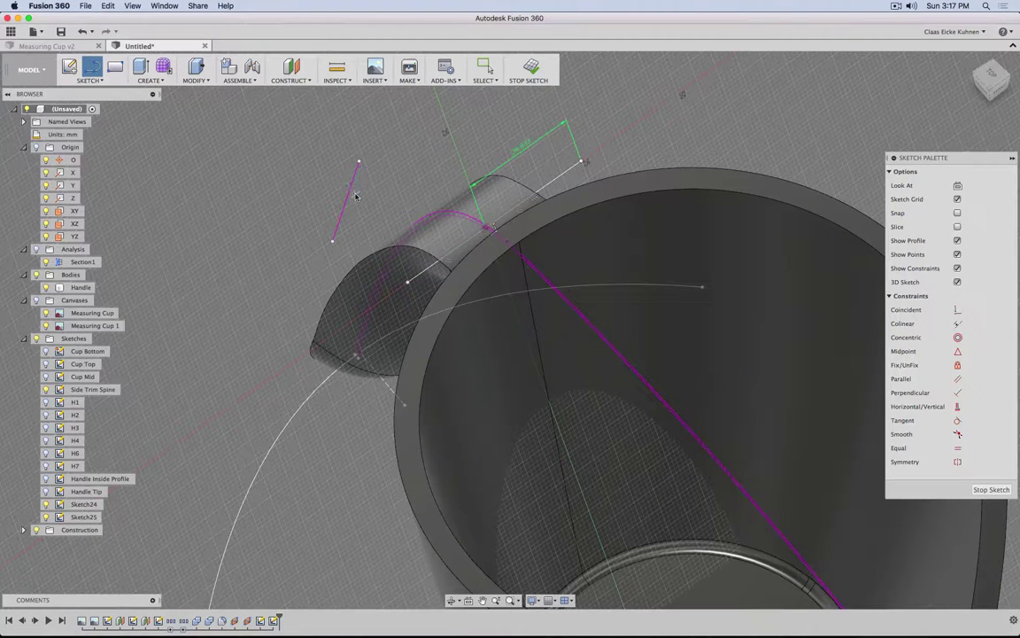
{"action": "key", "text": "Escape"}
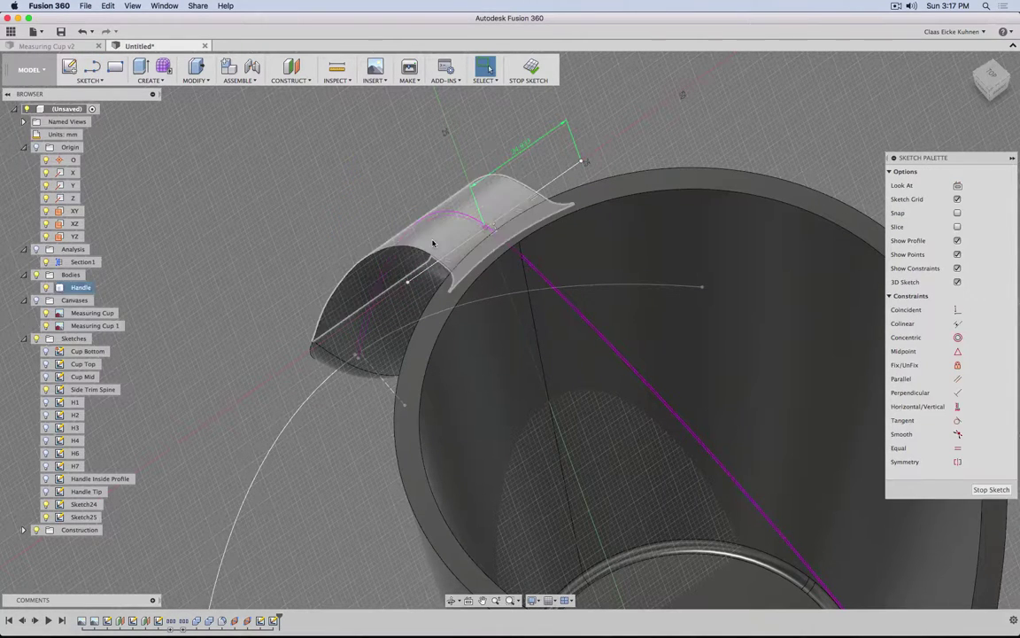
{"action": "left_click", "coordinate": [35, 274]}
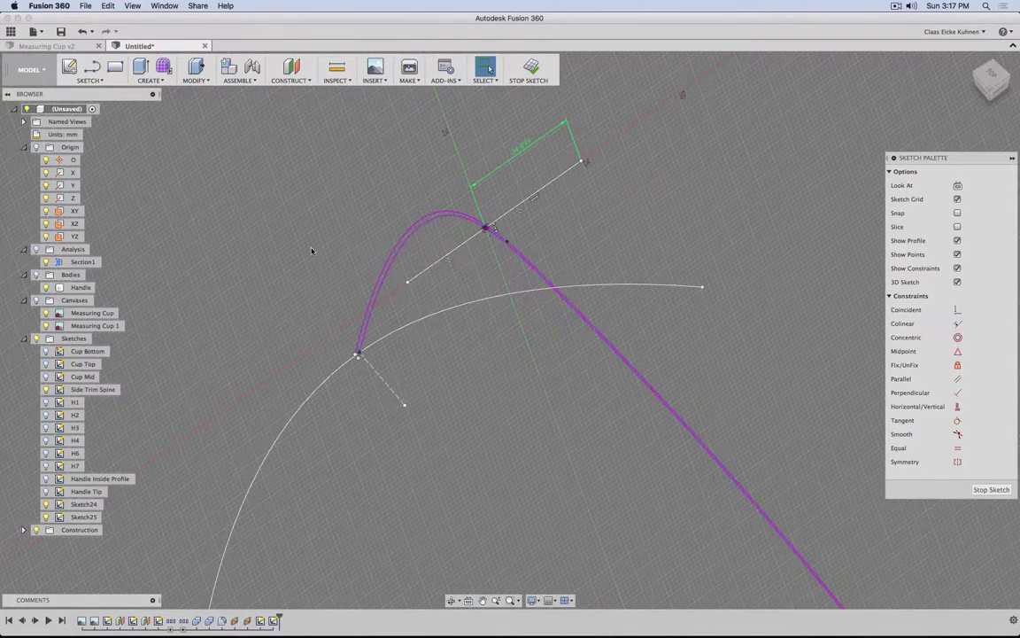
- Dimension the second line's length with the first line's parameter d70, and finish the sketch
{"action": "key", "text": "d"}
{"action": "left_click", "coordinate": [430, 267]}
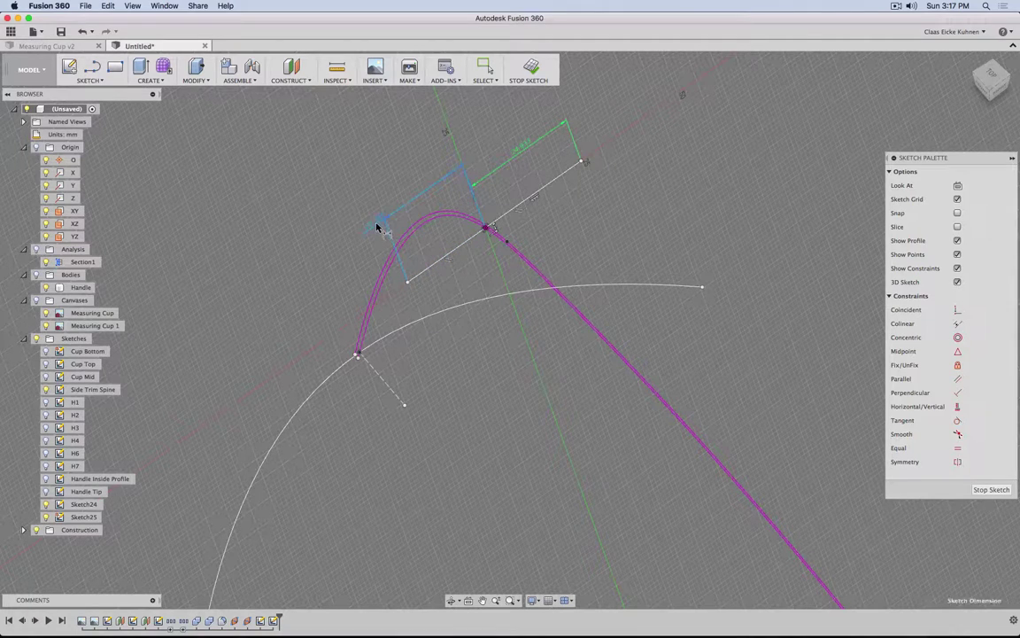
{"action": "left_click", "coordinate": [376, 228]}
{"action": "type", "text": "d70"}
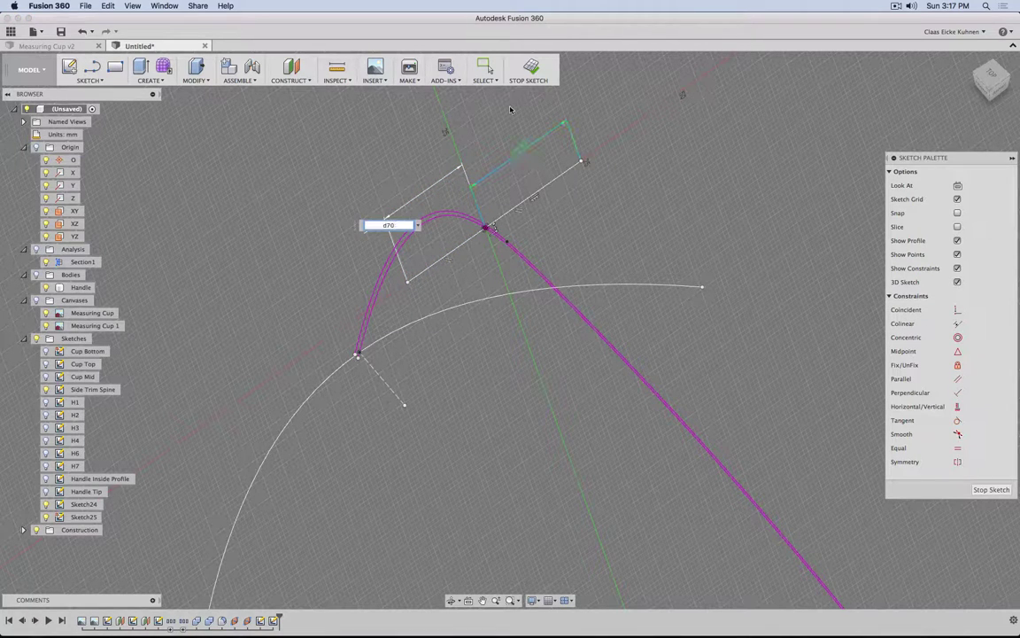
{"action": "key", "text": "Return"}
{"action": "mouse_move", "coordinate": [427, 307]}
{"action": "middle_mouse_down", "text": "shift"}
{"action": "mouse_move", "coordinate": [448, 383]}
{"action": "mouse_move", "coordinate": [461, 310]}
{"action": "middle_mouse_up", "text": "shift"}
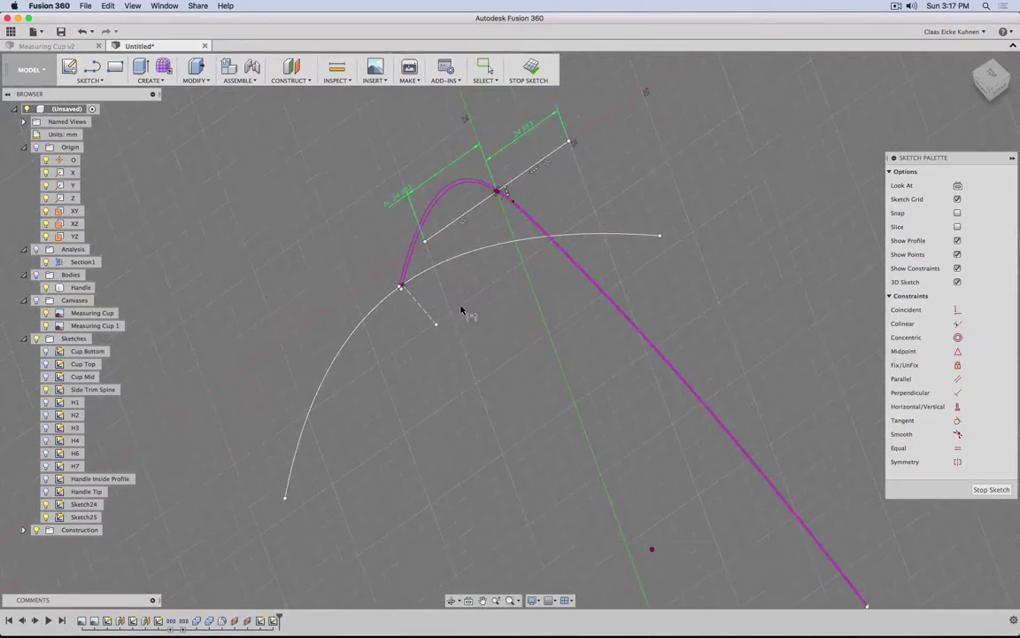
{"action": "left_click", "coordinate": [530, 67]}
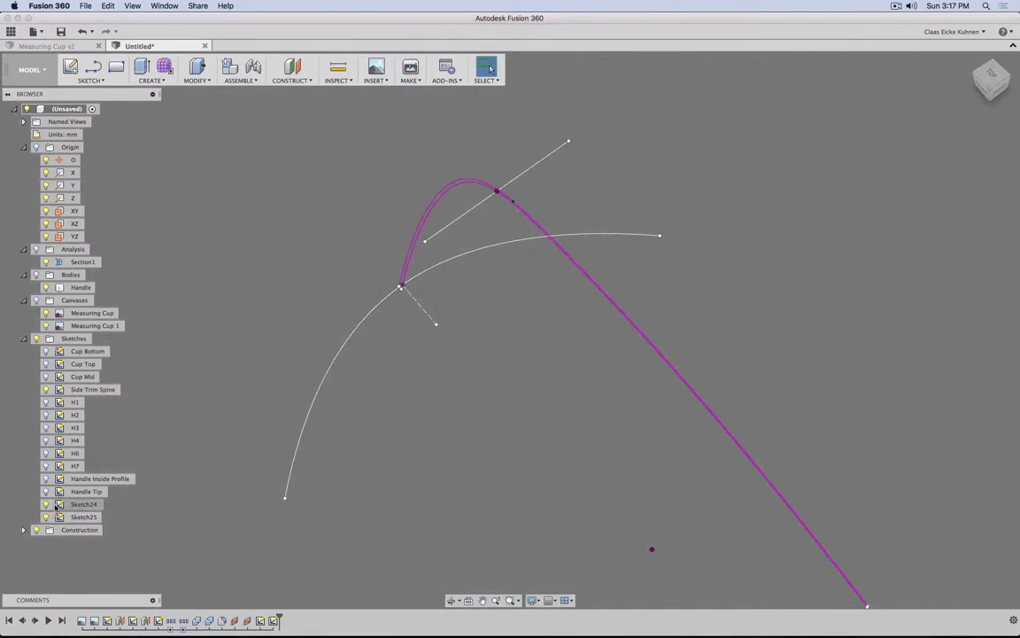
- Open Sketch24 for editing and delete the dimension for the spline endpoint's sideways distance
{"action": "double_click", "coordinate": [55, 505]}
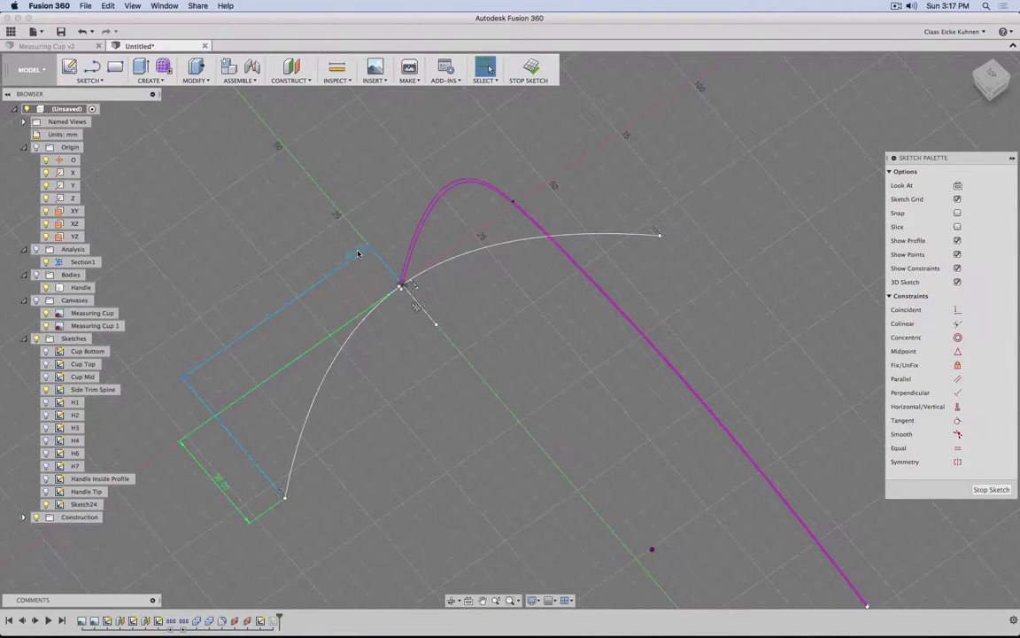
{"action": "double_click", "coordinate": [358, 253]}
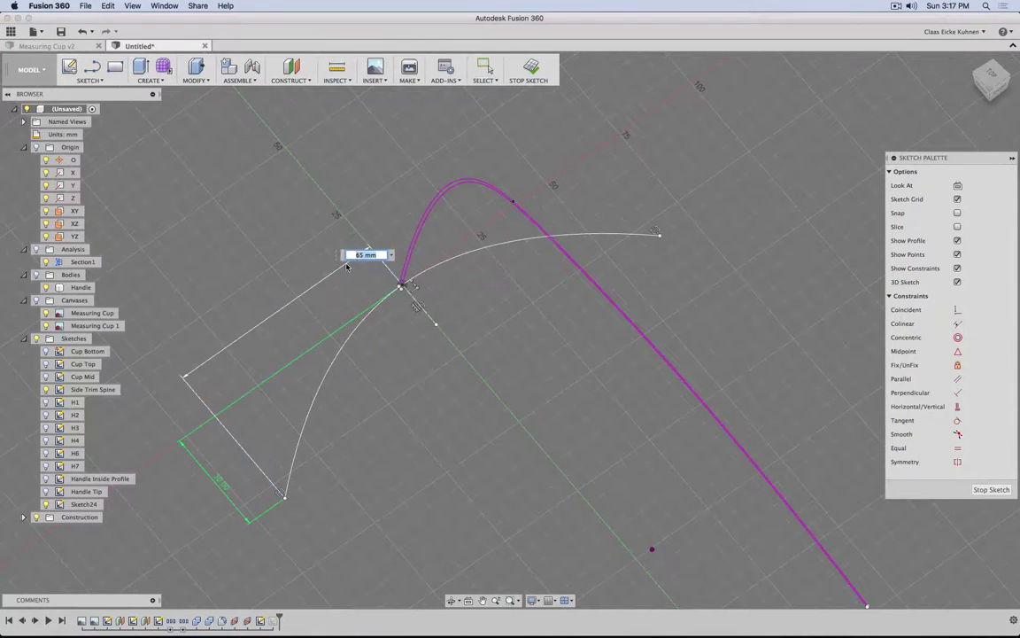
{"action": "key", "text": "Escape"}
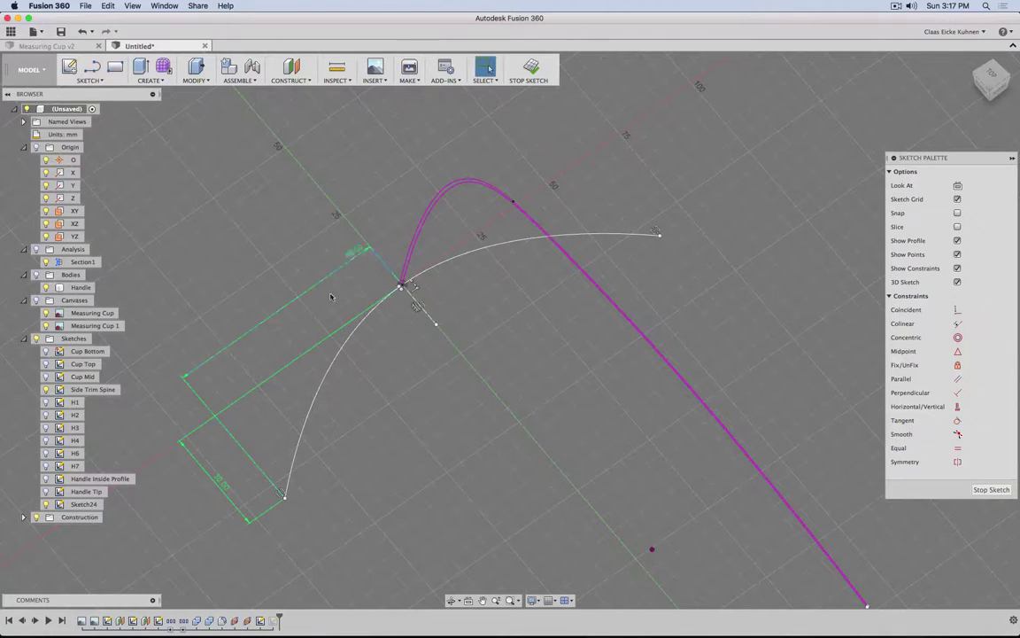
{"action": "key", "text": "d"}
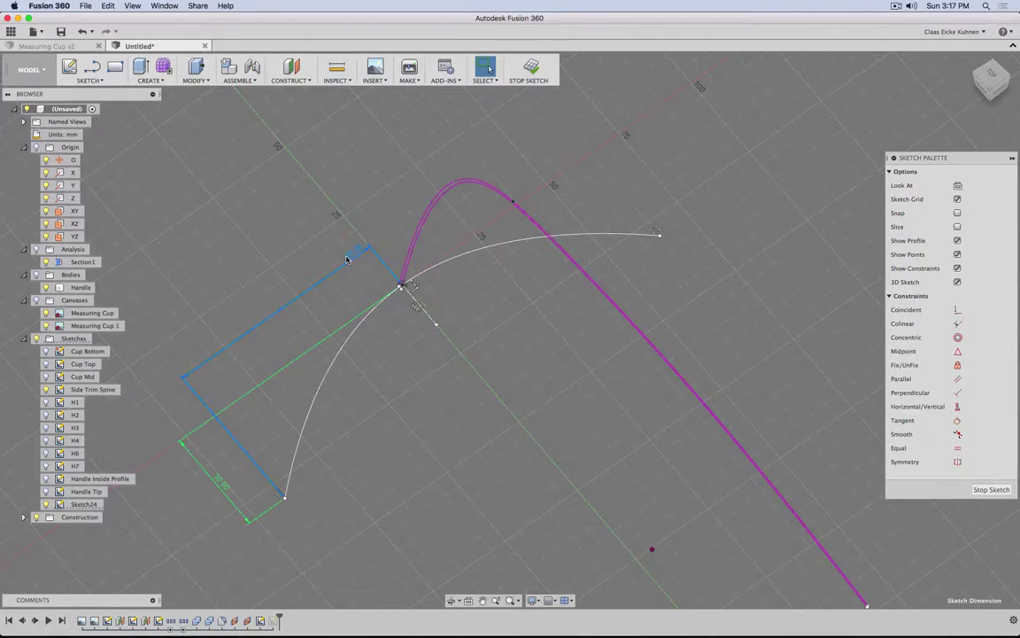
{"action": "left_click", "coordinate": [347, 259]}
{"action": "left_click", "coordinate": [364, 255]}
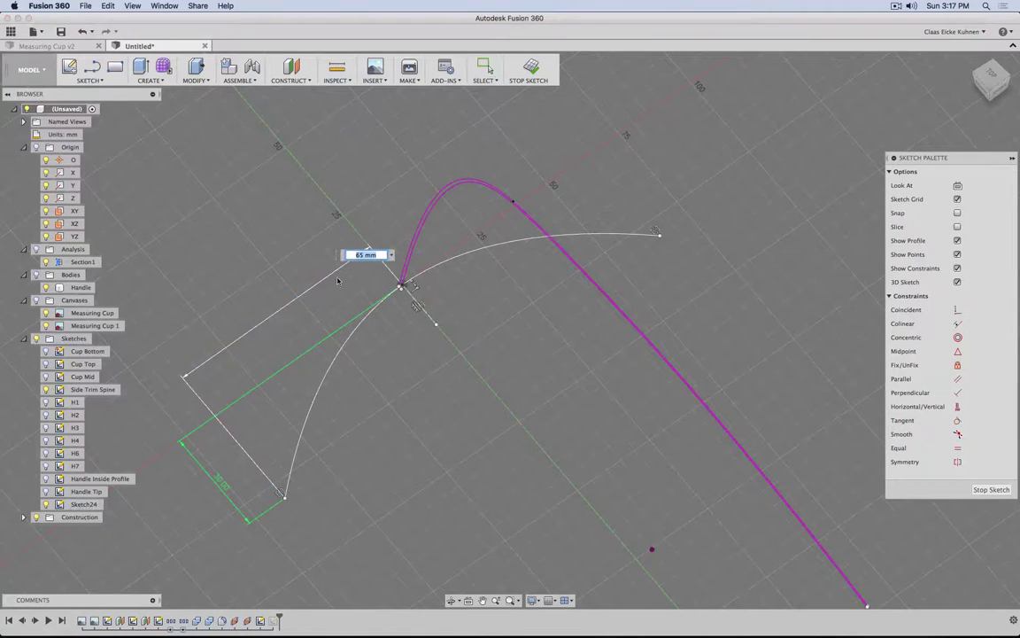
{"action": "key", "text": "Return"}
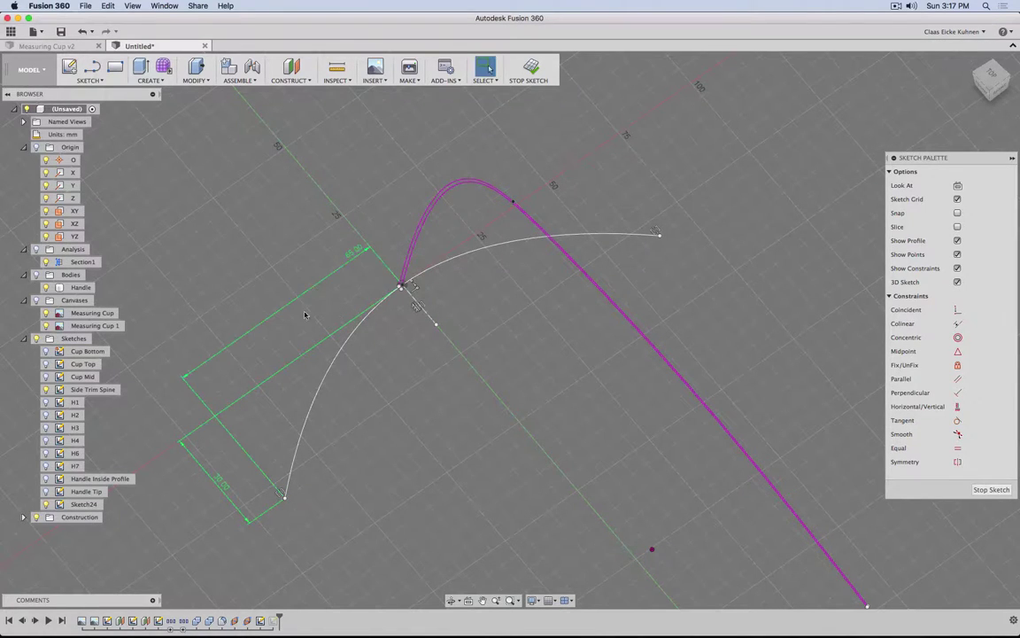
{"action": "left_click", "coordinate": [318, 285]}
{"action": "key", "text": "Delete"}
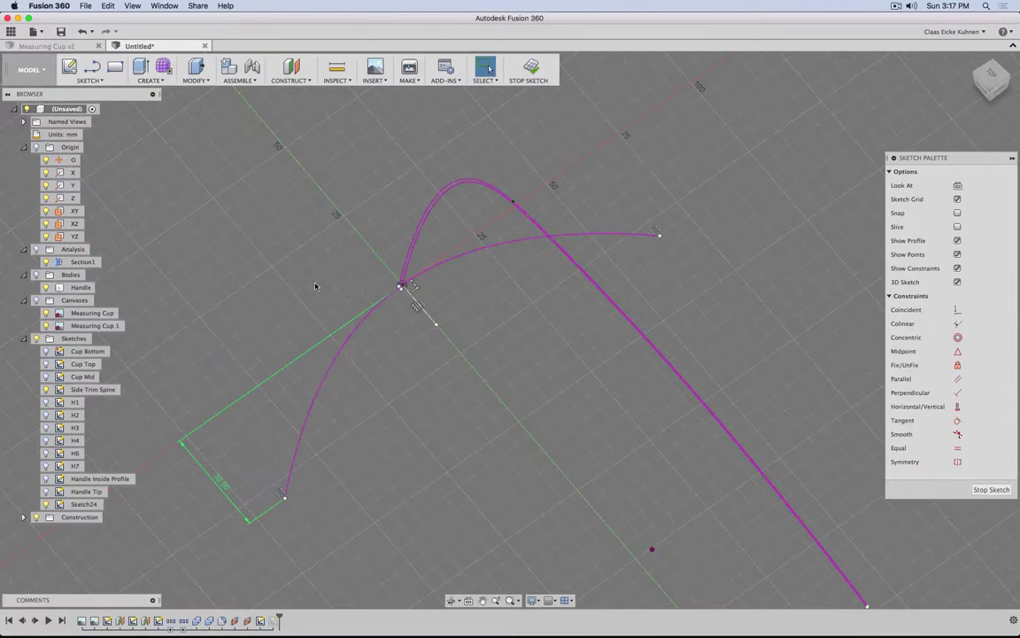
- Dimension the sideways distance between the spline's endpoint and its middle point again
{"action": "key", "text": "d"}
{"action": "left_click", "coordinate": [284, 496]}
{"action": "left_click", "coordinate": [402, 286]}
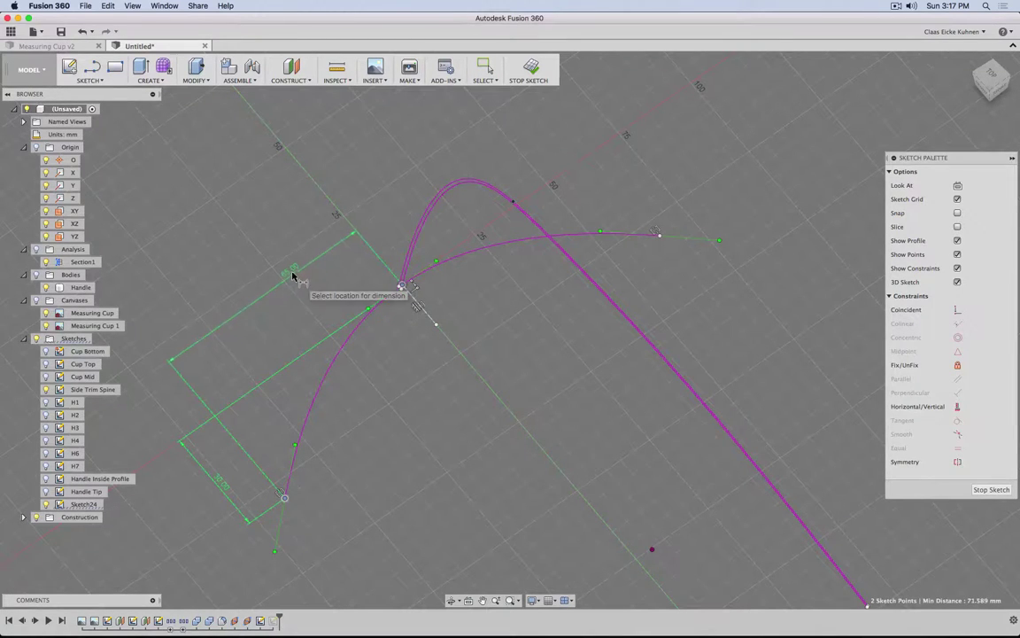
{"action": "key", "text": "Escape"}
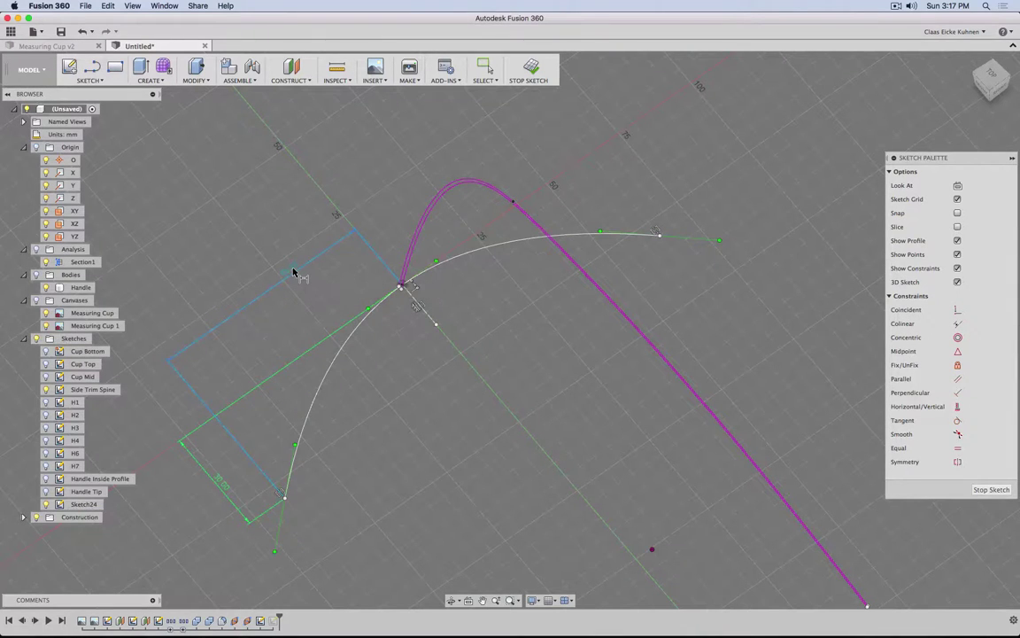
{"action": "left_click", "coordinate": [294, 272]}
{"action": "left_click", "coordinate": [299, 272]}
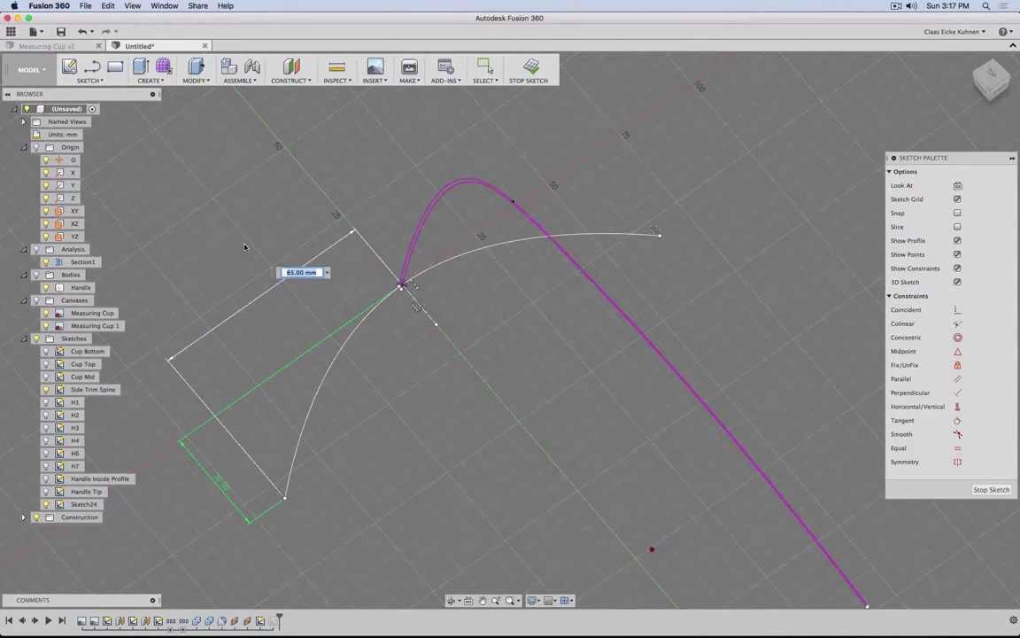
{"action": "key", "text": "Return"}
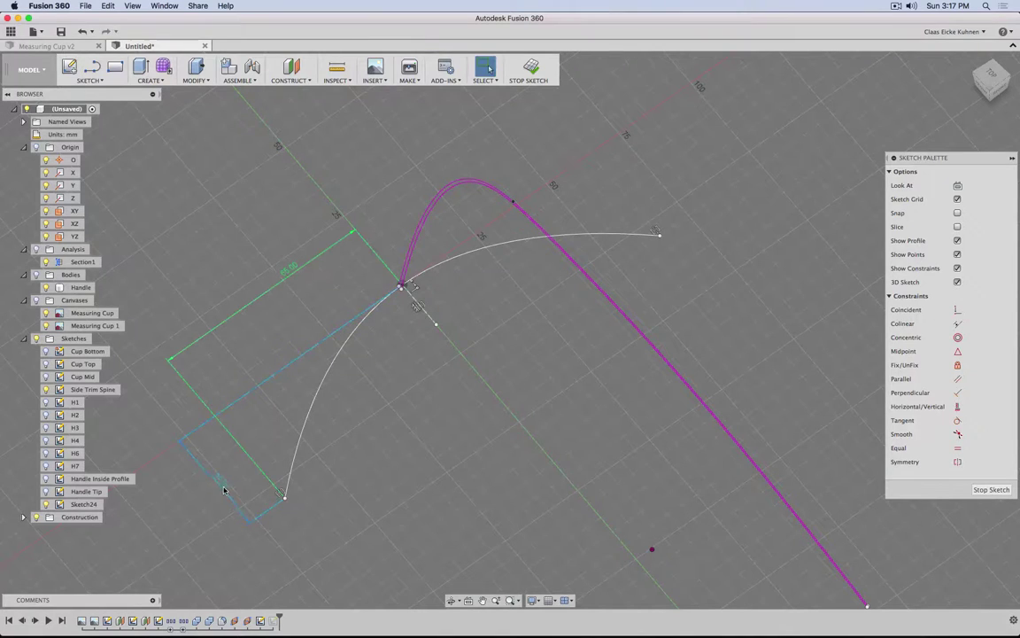
- Check the sideways dimension's parameter name from within the depth dimension's value, and finish the sketch
{"action": "key", "text": "d"}
{"action": "left_click", "coordinate": [222, 487]}
{"action": "left_click", "coordinate": [224, 484]}
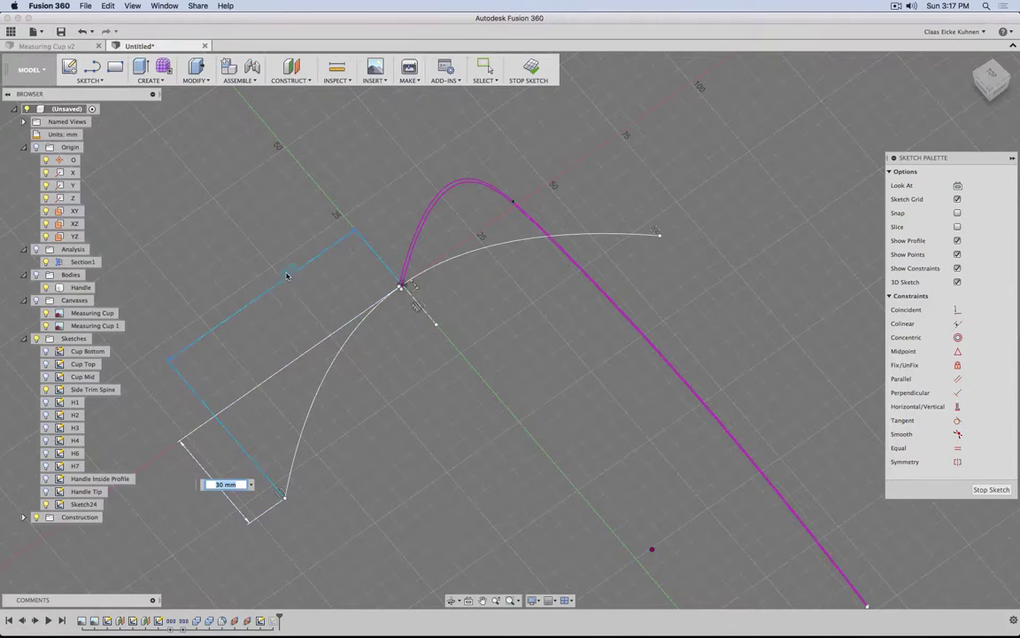
{"action": "type", "text": "d72"}
{"action": "key", "text": "Return"}
{"action": "left_click", "coordinate": [529, 69]}
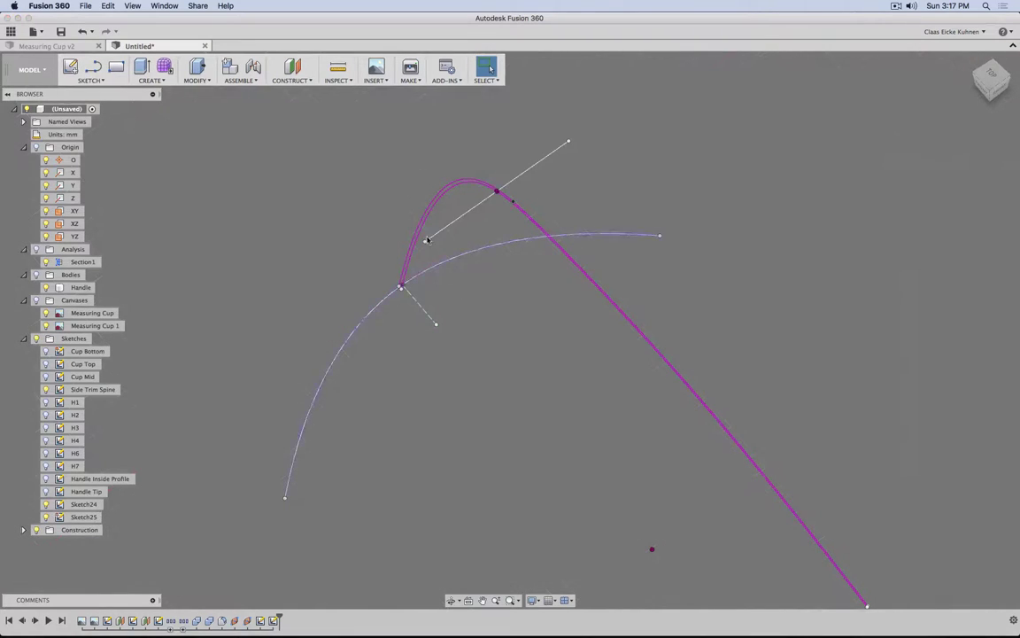
- Open Sketch25 for editing, set the first line's length dimension to d72, and finish the sketch
{"action": "double_click", "coordinate": [273, 620]}
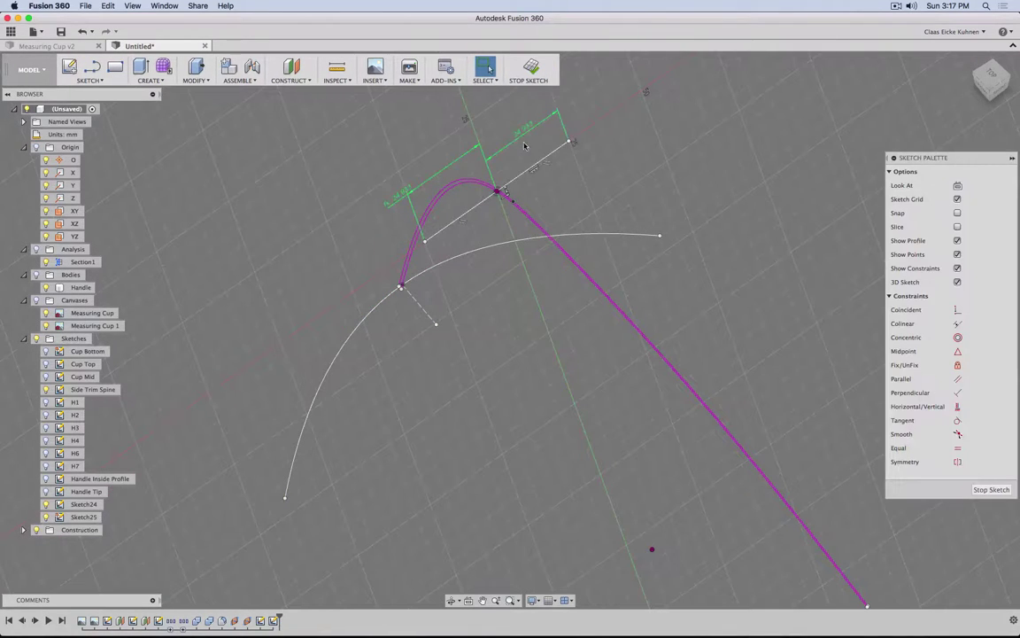
{"action": "double_click", "coordinate": [521, 134]}
{"action": "type", "text": "d72"}
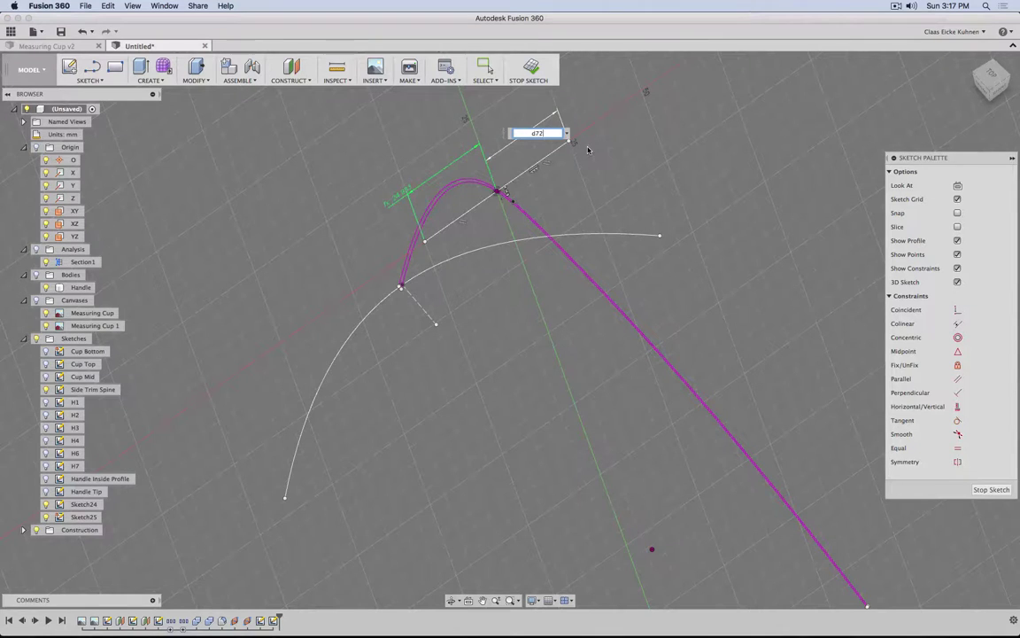
{"action": "key", "text": "Return"}
{"action": "middle_click_drag", "start_coordinate": [521, 352], "coordinate": [475, 346], "text": "shift"}
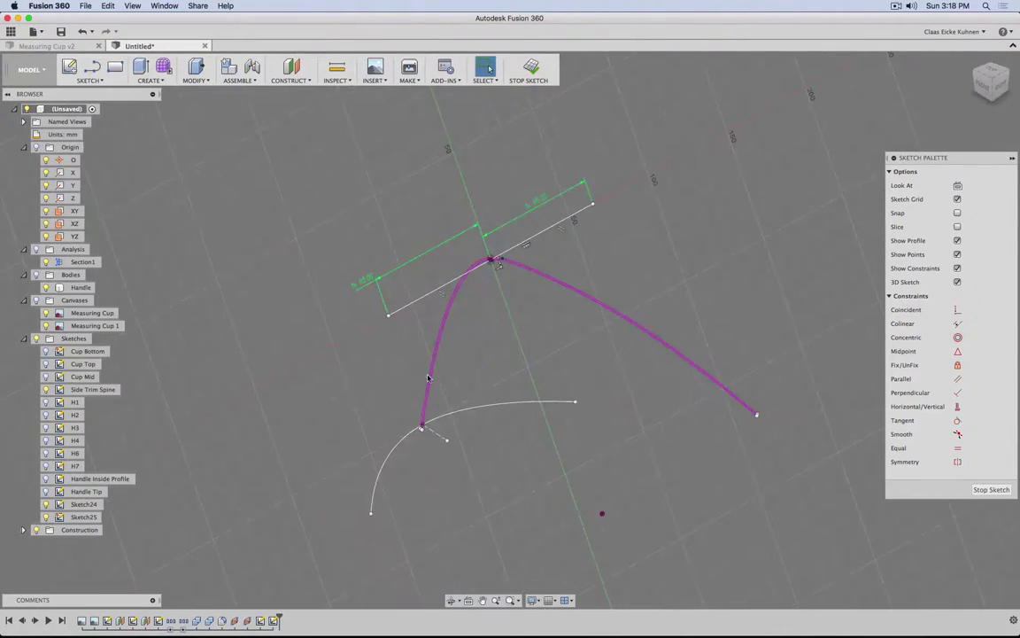
{"action": "left_click", "coordinate": [530, 67]}
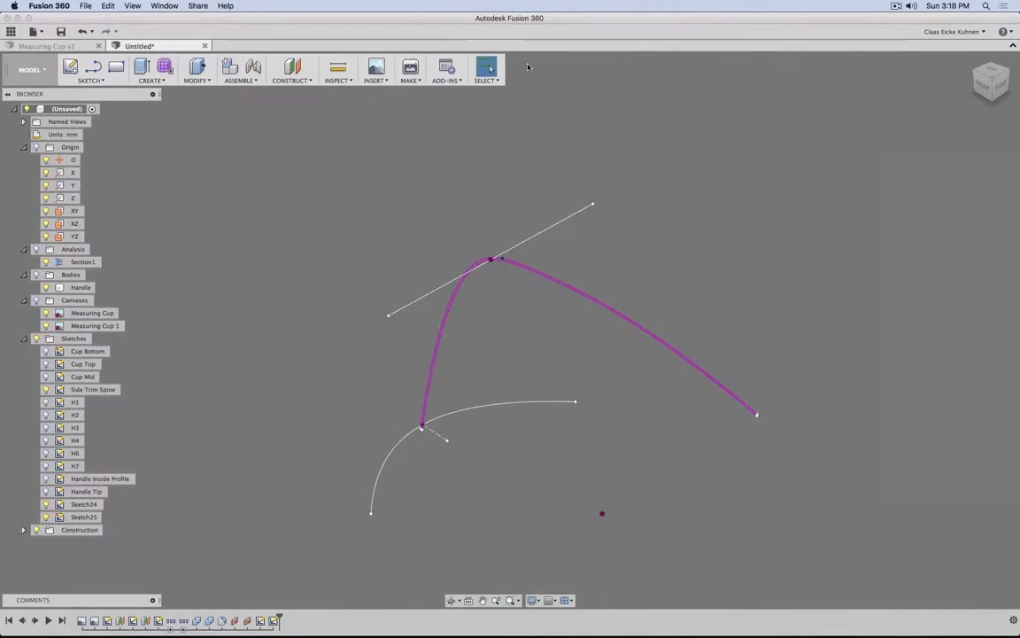
- In the Patch workspace, sweep the Sketch25 line along the Side Trim Spine curve over the cup as a new surface body
{"action": "left_click", "coordinate": [31, 69]}
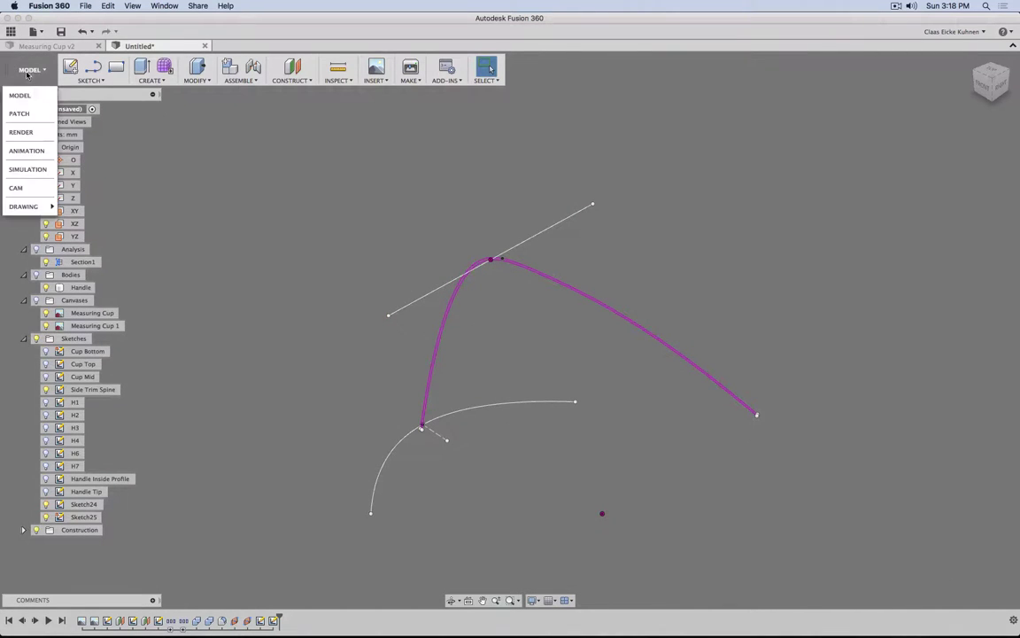
{"action": "left_click", "coordinate": [27, 132]}
{"action": "left_click", "coordinate": [148, 80]}
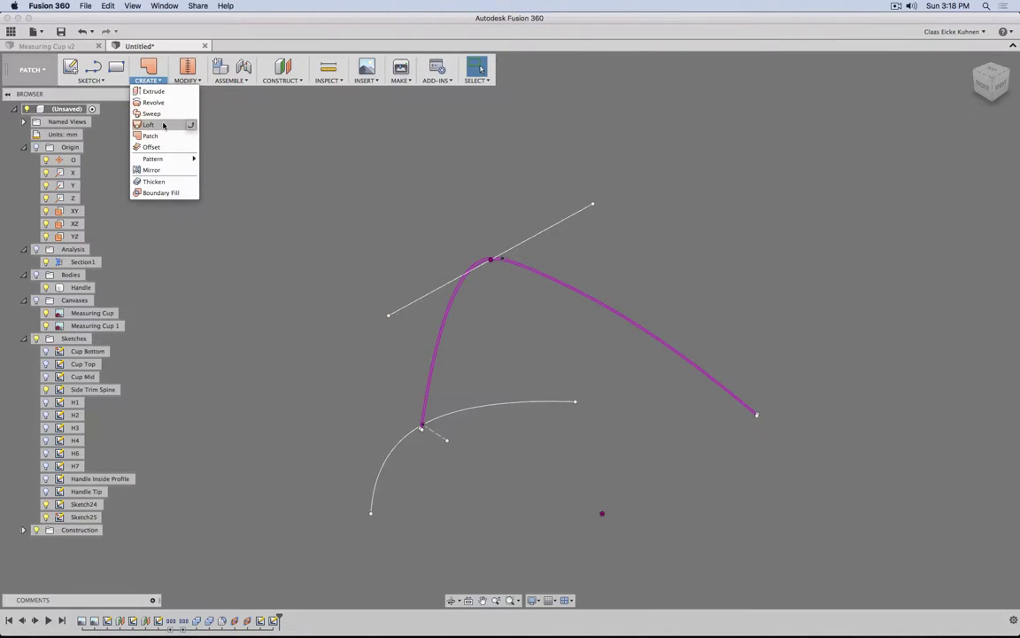
{"action": "left_click", "coordinate": [155, 116]}
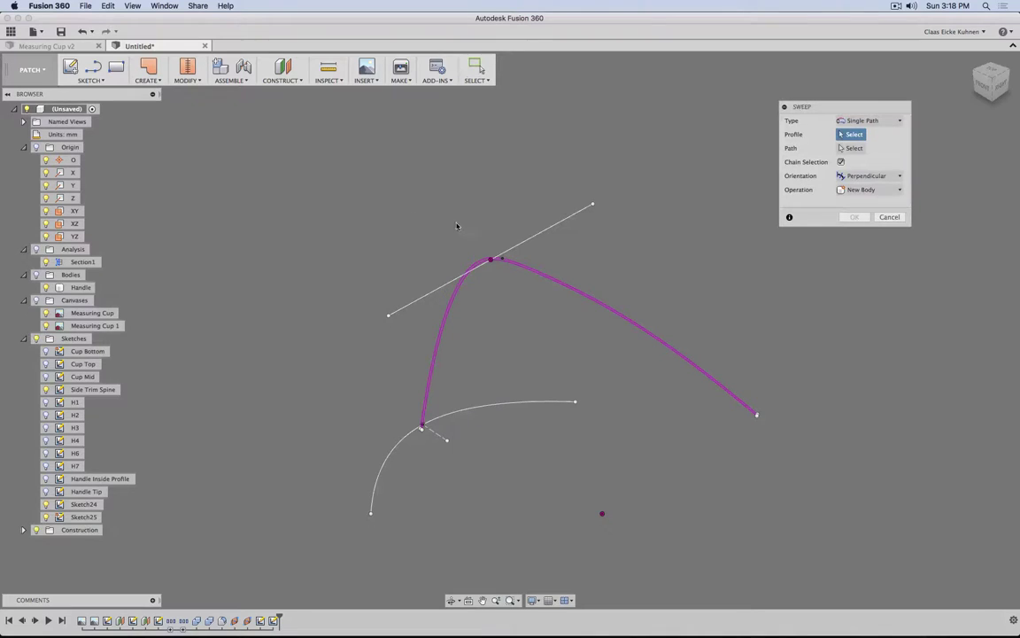
{"action": "left_click", "coordinate": [577, 215]}
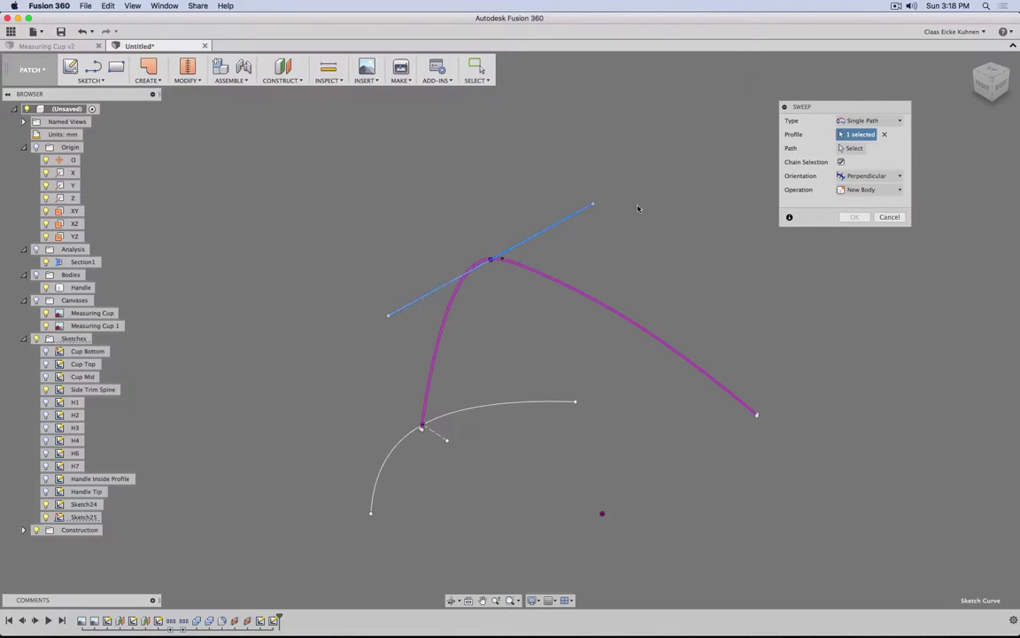
{"action": "left_click", "coordinate": [850, 148]}
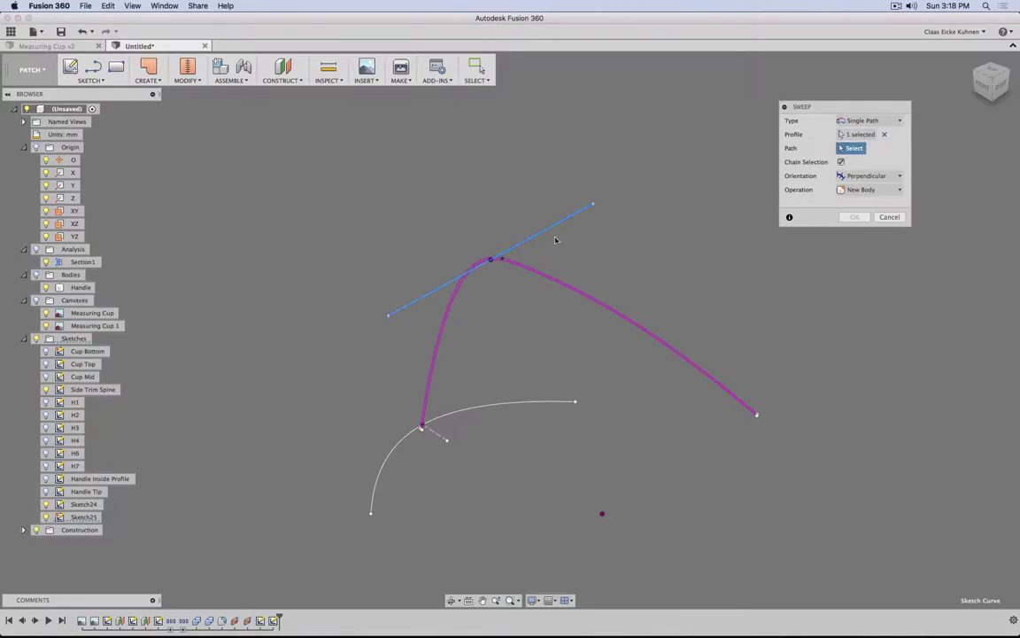
{"action": "left_click", "coordinate": [525, 274]}
{"action": "left_click_drag", "start_coordinate": [421, 441], "coordinate": [483, 260]}
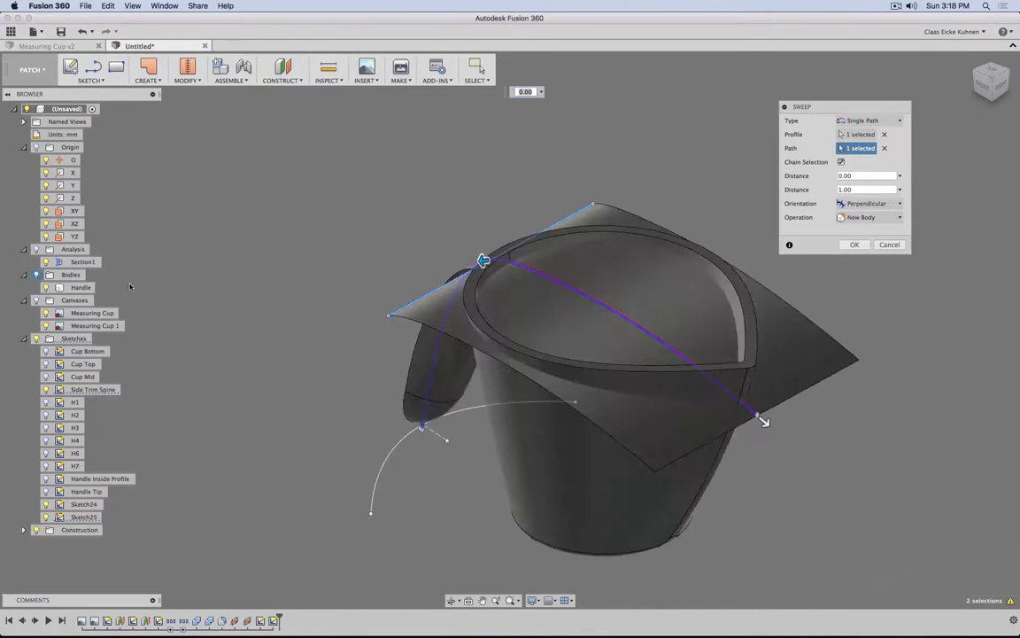
{"action": "mouse_move", "coordinate": [329, 294]}
{"action": "middle_mouse_down", "text": "shift"}
{"action": "mouse_move", "coordinate": [299, 295]}
{"action": "mouse_move", "coordinate": [312, 287]}
{"action": "middle_mouse_up", "text": "shift"}
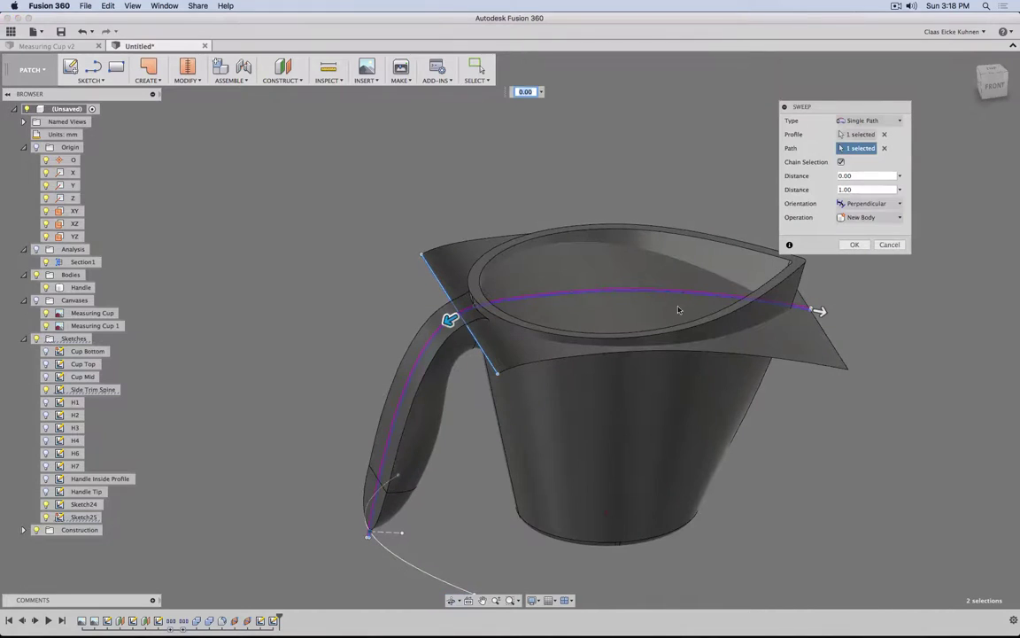
{"action": "mouse_move", "coordinate": [452, 329]}
{"action": "left_mouse_down"}
{"action": "mouse_move", "coordinate": [406, 388]}
{"action": "mouse_move", "coordinate": [452, 321]}
{"action": "left_mouse_up"}
{"action": "key", "text": "Return"}
- Start a surface loft from the Sketch24 arc to the swept surface's edge above the handle, with Smooth continuity at that edge
{"action": "middle_click_drag", "start_coordinate": [279, 411], "coordinate": [276, 335]}
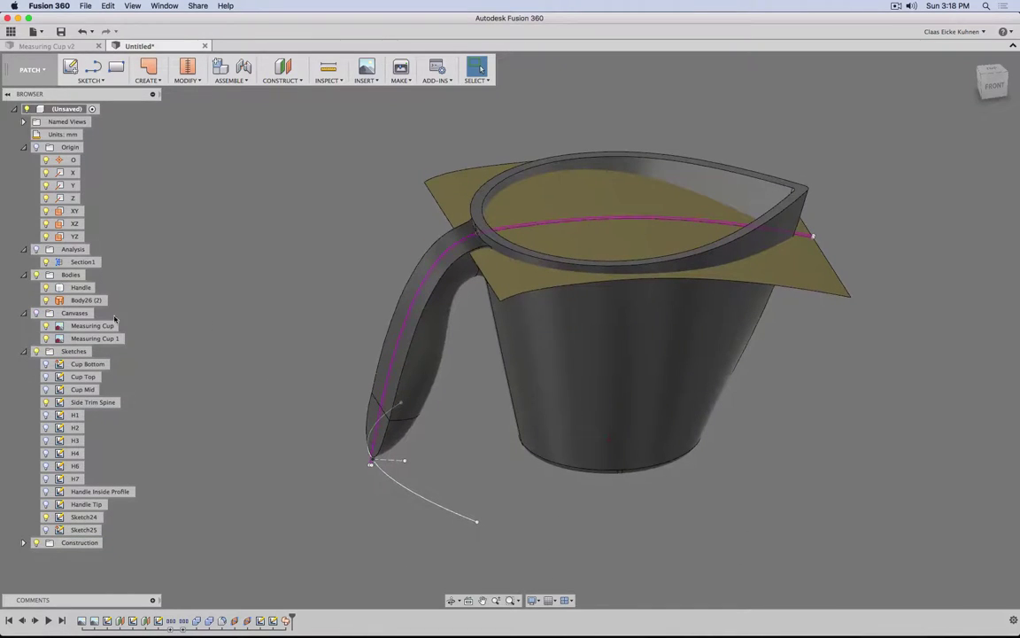
{"action": "left_click", "coordinate": [147, 79]}
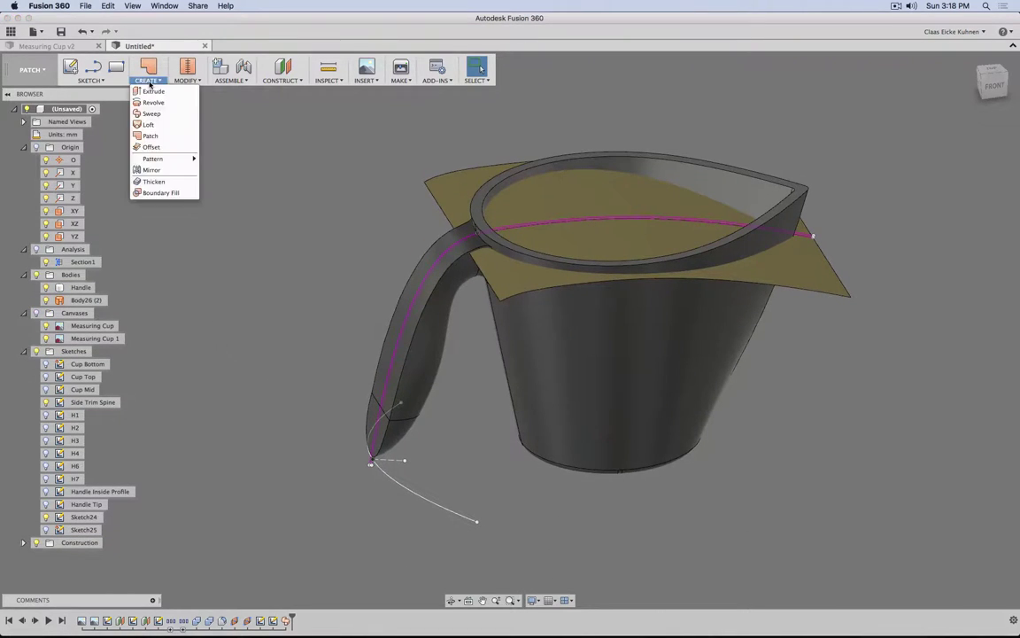
{"action": "left_click", "coordinate": [149, 125]}
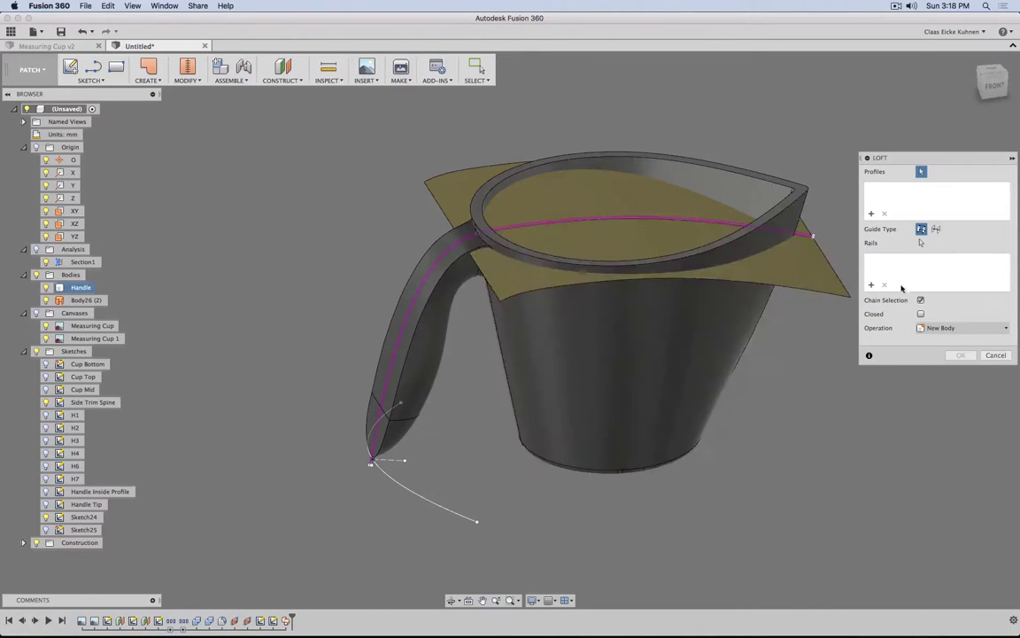
{"action": "left_click", "coordinate": [420, 497]}
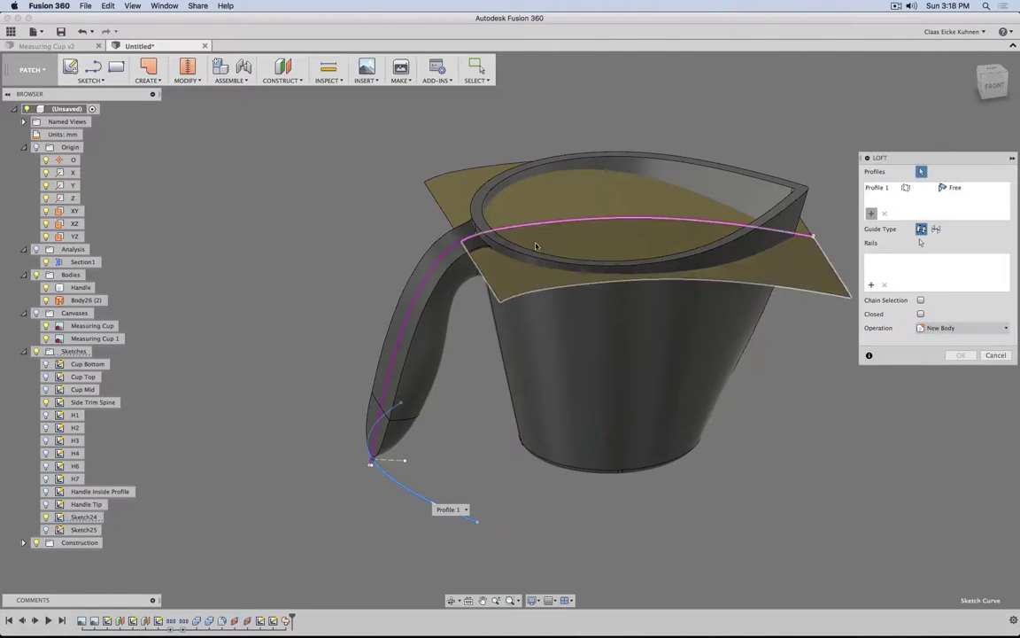
{"action": "left_click", "coordinate": [486, 285]}
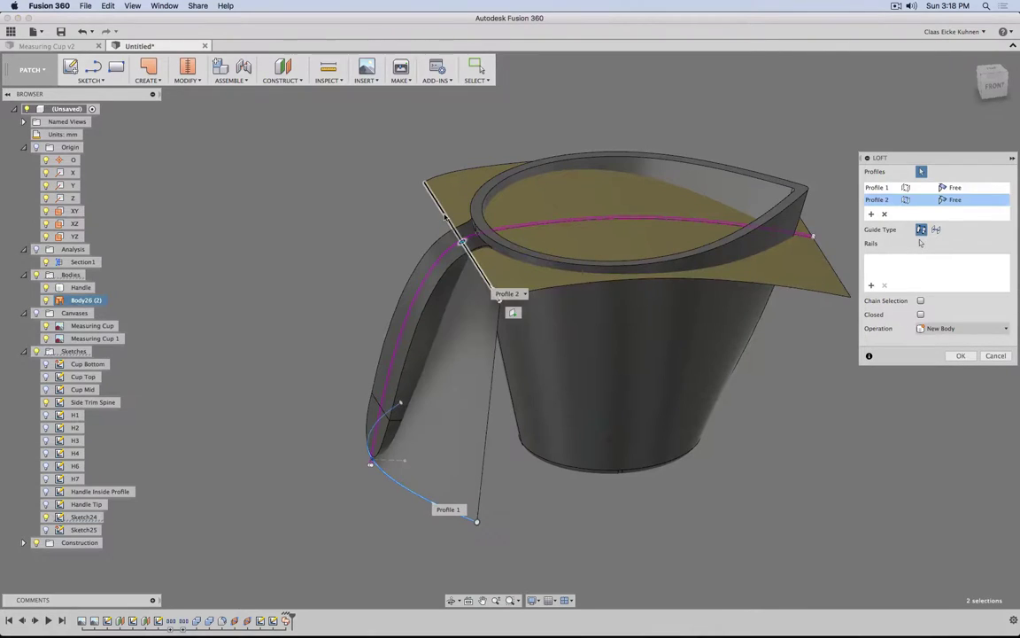
{"action": "left_click", "coordinate": [967, 199]}
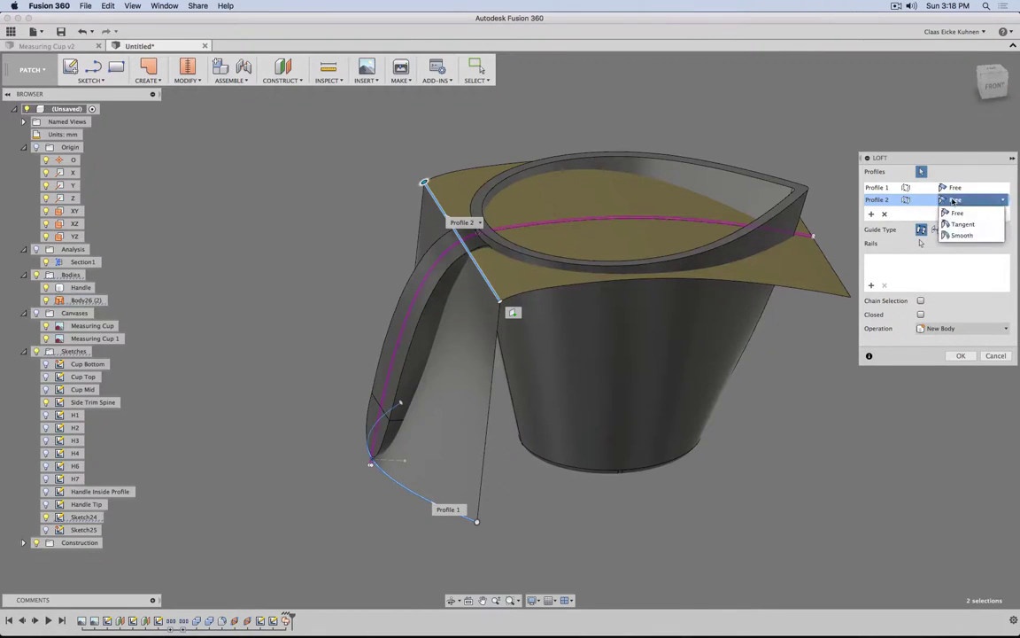
{"action": "left_click", "coordinate": [972, 234]}
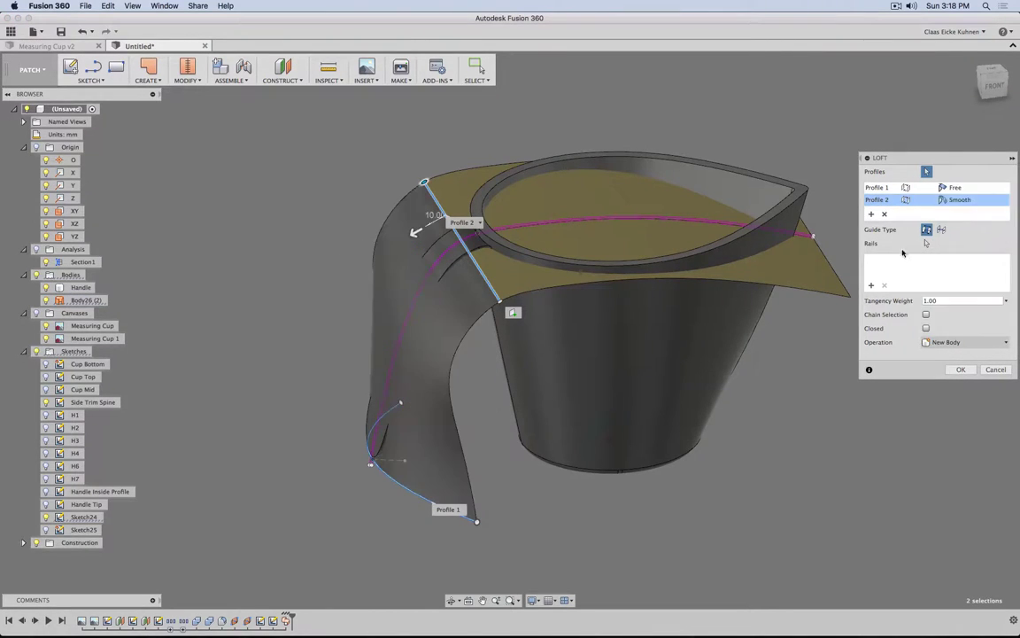
- Add the Side Trim Spine curve along the handle as the loft's rail and create the loft as a new body
{"action": "left_click", "coordinate": [926, 242]}
{"action": "scroll", "coordinate": [458, 246], "scroll_direction": "up", "scroll_amount": 5}
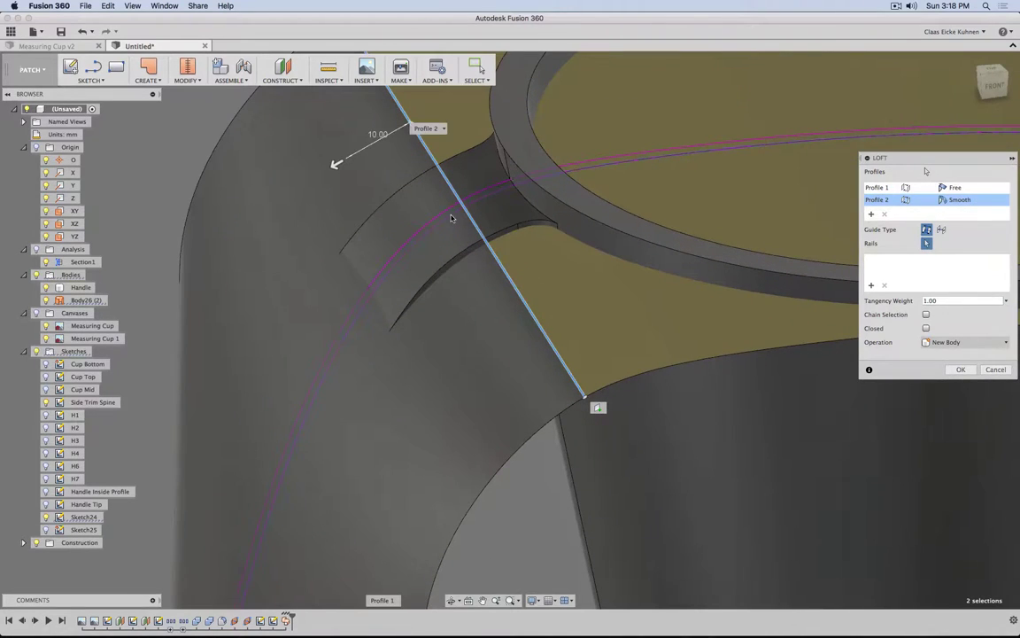
{"action": "left_click", "coordinate": [450, 218]}
{"action": "scroll", "coordinate": [447, 235], "scroll_direction": "down", "scroll_amount": 8}
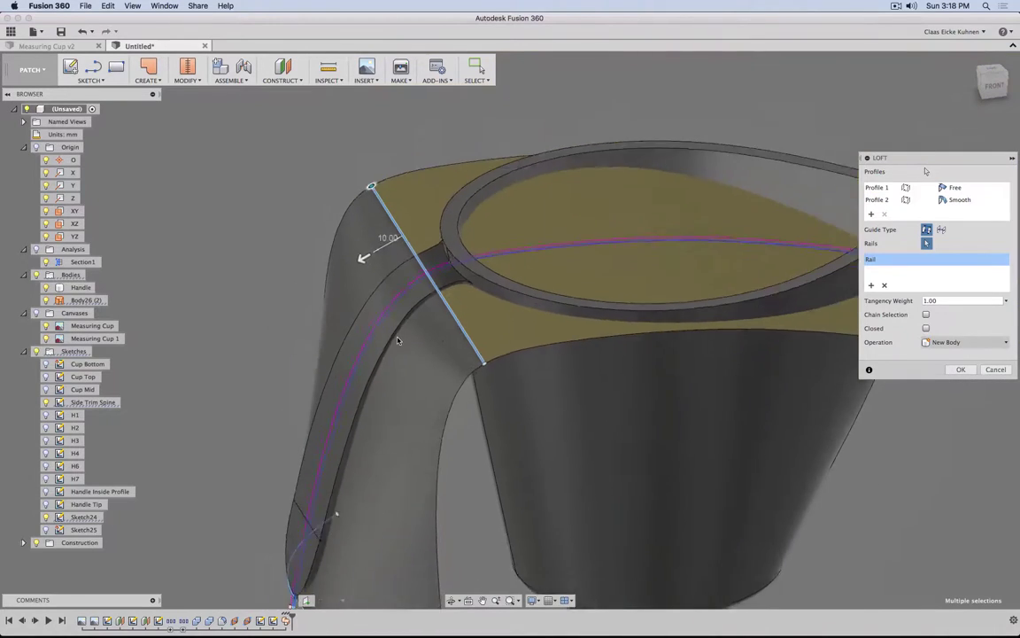
{"action": "left_click", "coordinate": [994, 85]}
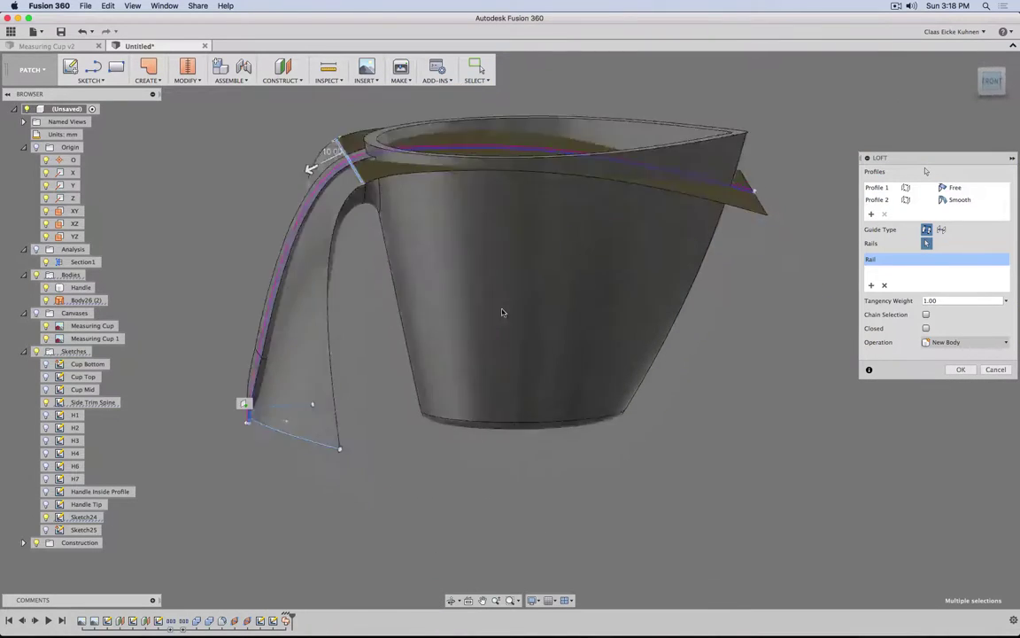
{"action": "middle_click_drag", "start_coordinate": [322, 212], "coordinate": [362, 299]}
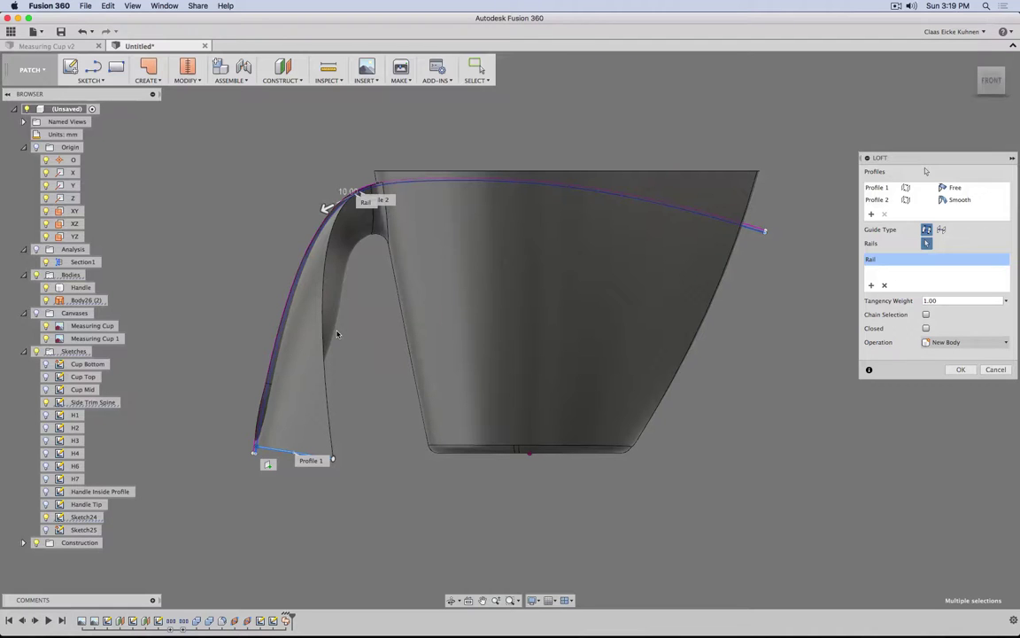
{"action": "middle_click_drag", "start_coordinate": [352, 339], "coordinate": [380, 339], "text": "shift"}
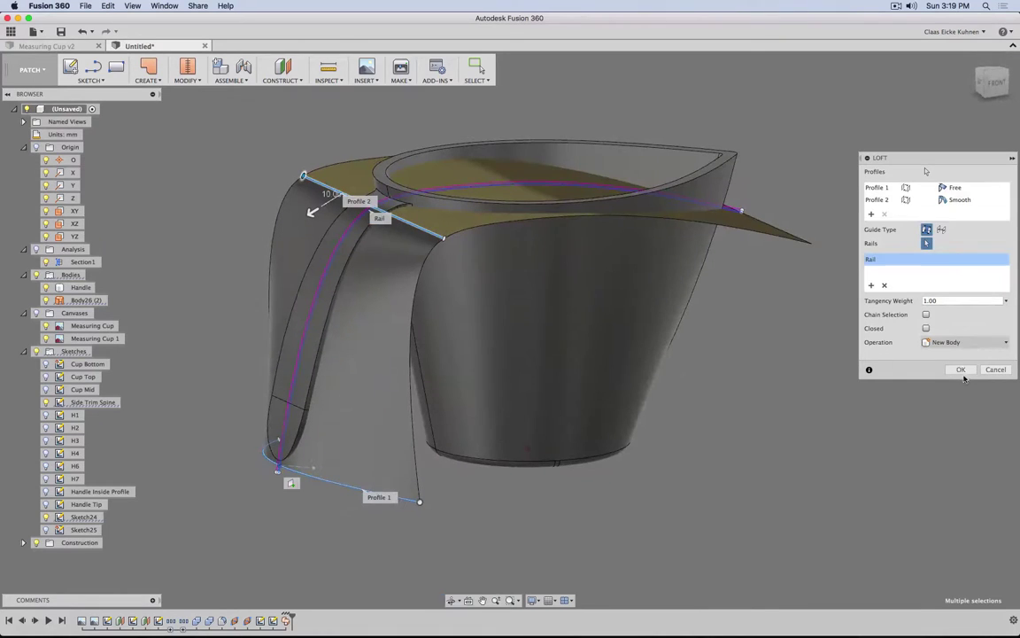
{"action": "left_click", "coordinate": [961, 369]}
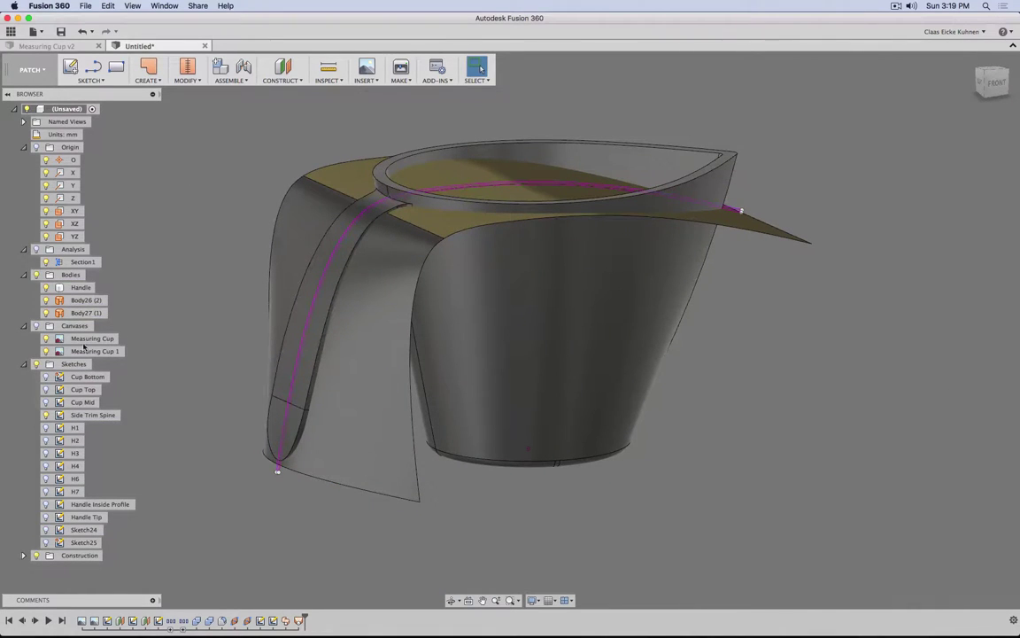
- Rename Sketch24 as Handle Trim Arc and Sketch25 as Handle Trim Flat
{"action": "left_click", "coordinate": [85, 529]}
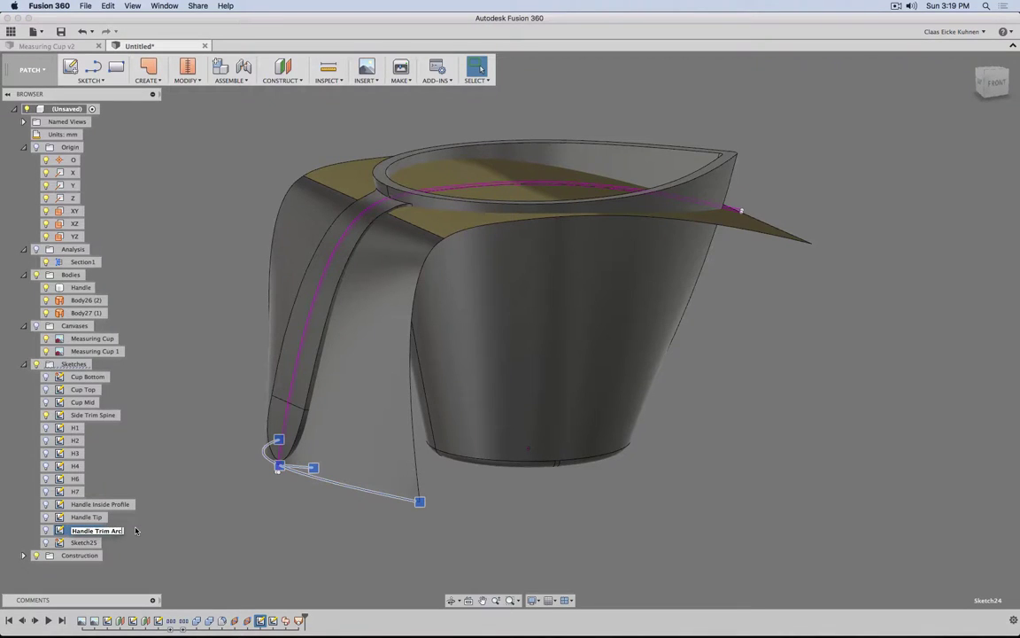
{"action": "left_click", "coordinate": [175, 450]}
{"action": "double_click", "coordinate": [85, 543]}
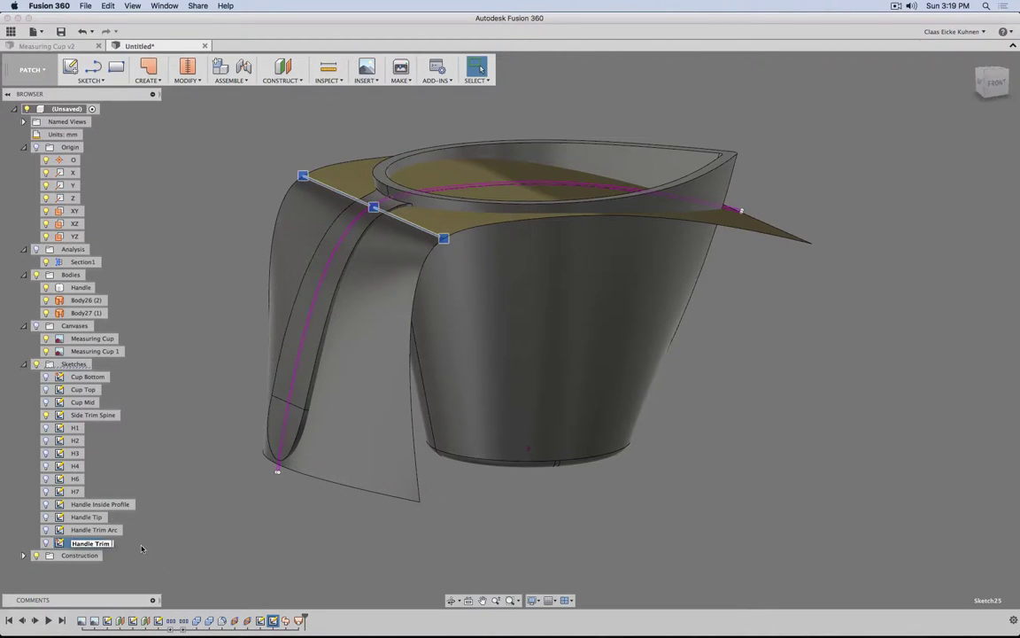
{"action": "left_click", "coordinate": [200, 523]}
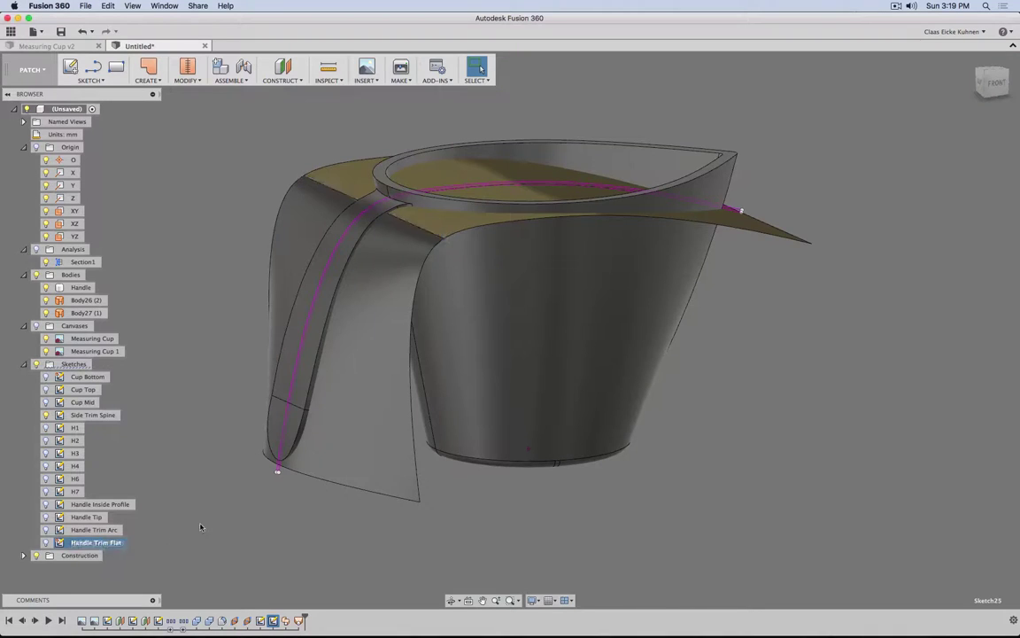
{"action": "left_click", "coordinate": [435, 214]}
{"action": "left_click", "coordinate": [413, 205]}
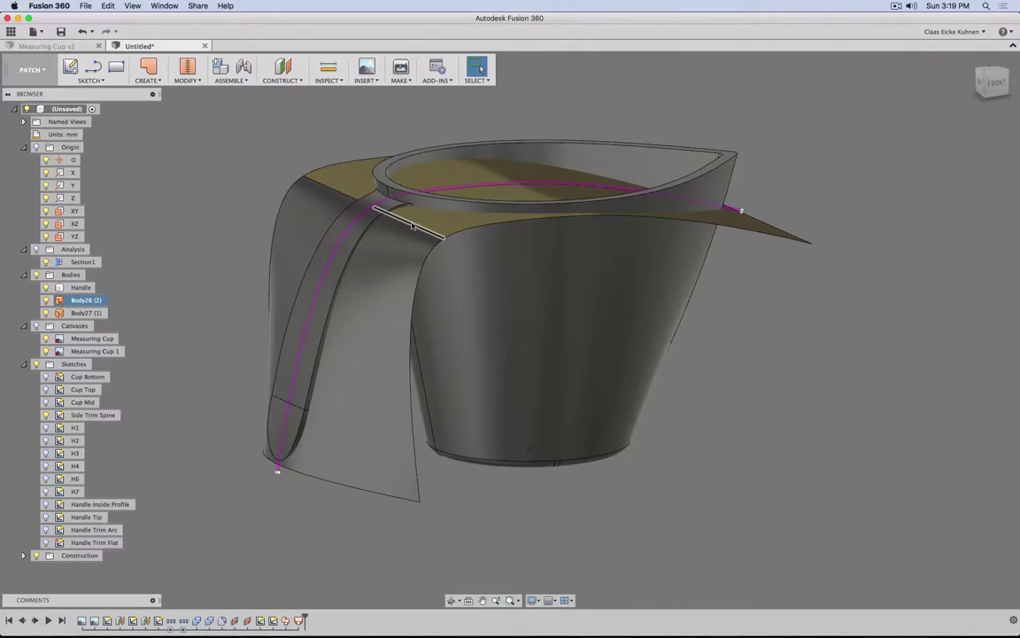
{"action": "left_click", "coordinate": [258, 150]}
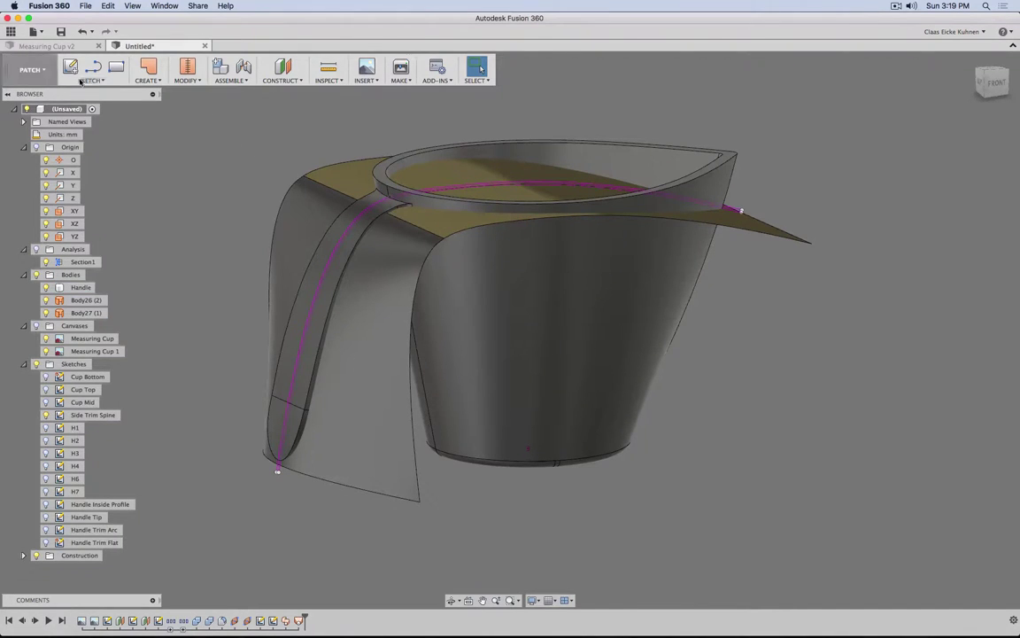
{"action": "left_click", "coordinate": [186, 75]}
{"action": "left_click", "coordinate": [191, 188]}
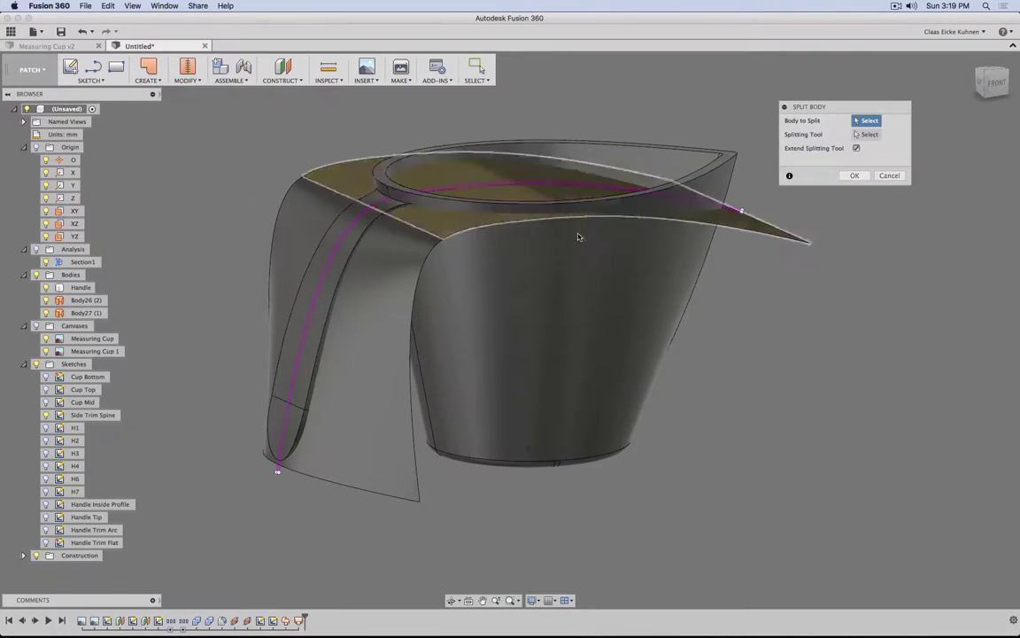
{"action": "left_click", "coordinate": [589, 274]}
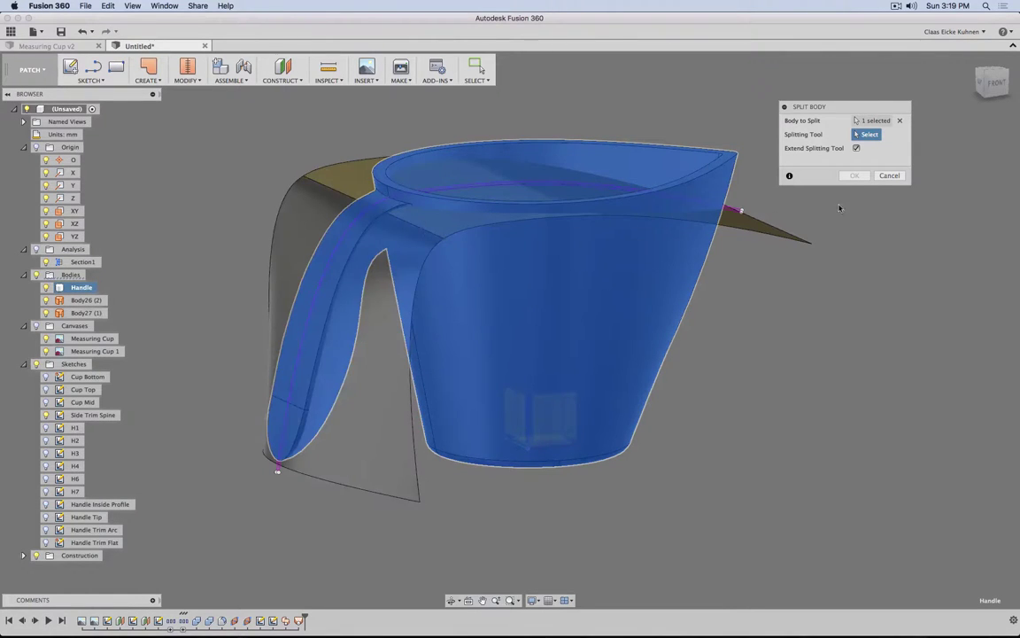
{"action": "left_click", "coordinate": [889, 175]}
- Stitch the swept surface Body26 and the lofted surface Body27 into one surface body
{"action": "left_click", "coordinate": [87, 300]}
{"action": "left_click", "coordinate": [92, 314], "text": "shift"}
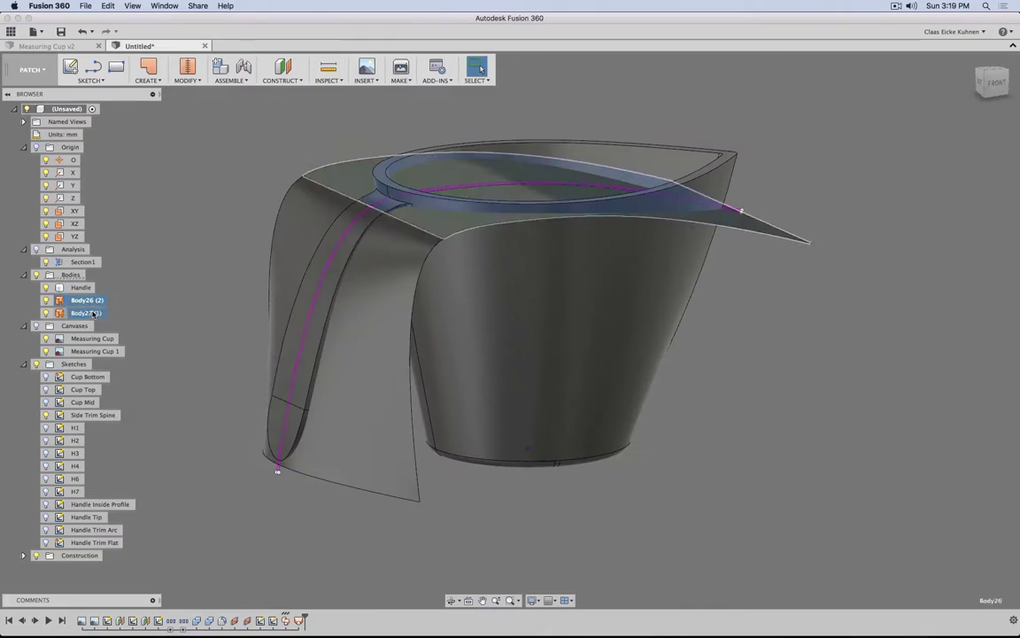
{"action": "left_click", "coordinate": [187, 67]}
{"action": "left_click", "coordinate": [961, 405]}
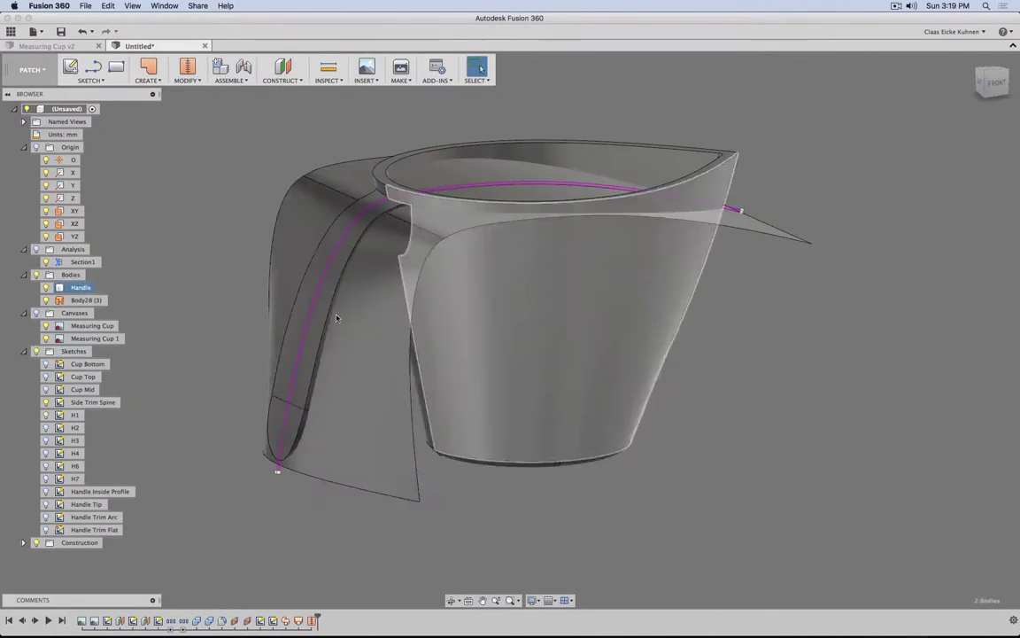
- Rename the stitched surface body as Trim
{"action": "left_click", "coordinate": [95, 301]}
{"action": "double_click", "coordinate": [96, 301]}
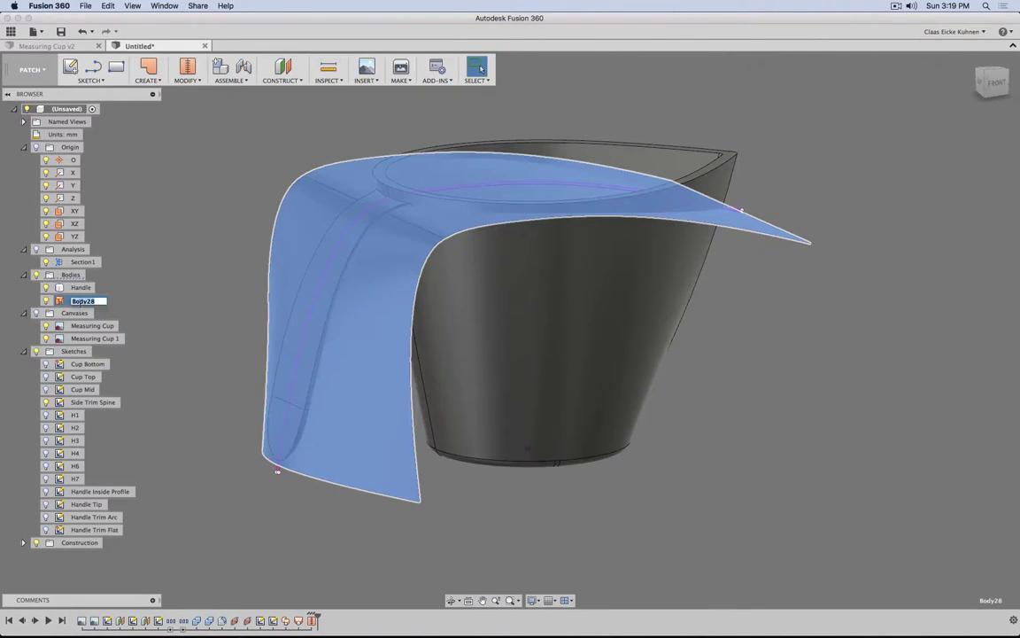
{"action": "type", "text": "Trim (3)"}
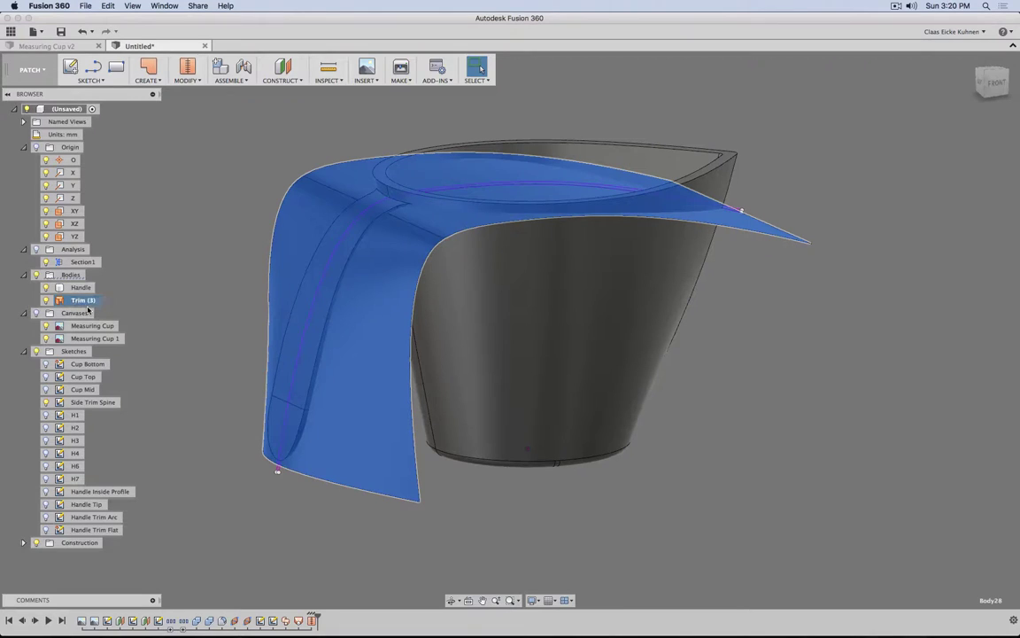
{"action": "key", "text": "Return"}
{"action": "left_click", "coordinate": [233, 109]}
- Split the Handle body with the Trim surface as splitting tool, with Extend Splitting Tool turned off
{"action": "left_click", "coordinate": [186, 79]}
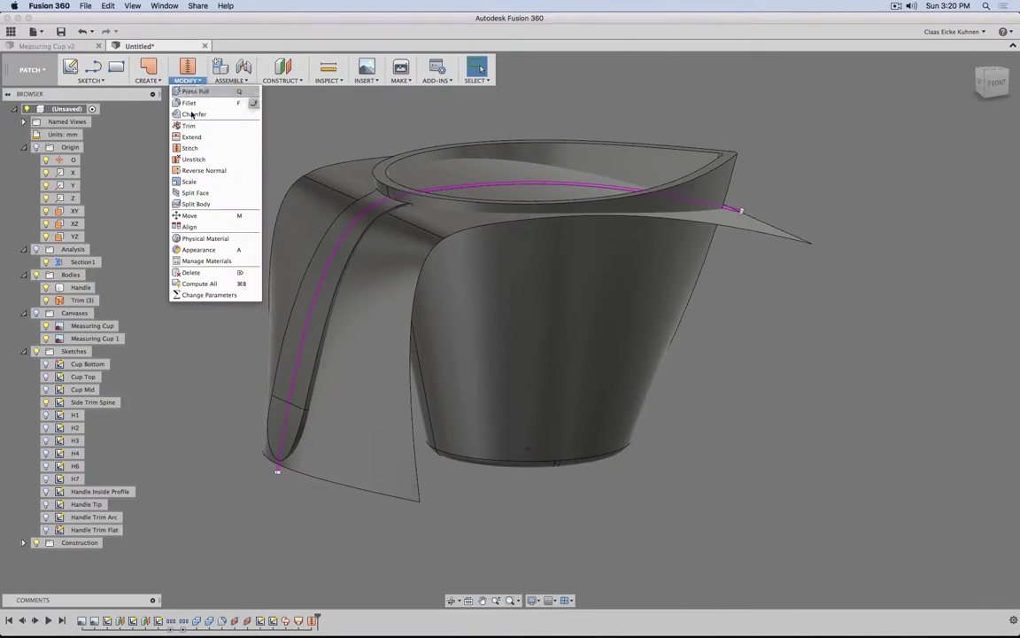
{"action": "left_click", "coordinate": [205, 204]}
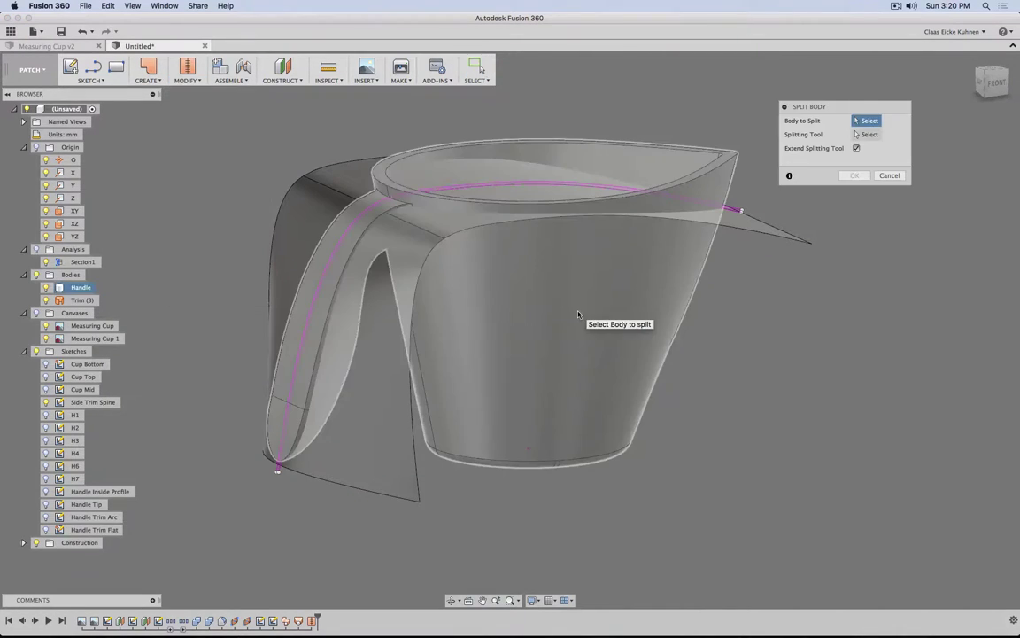
{"action": "left_click", "coordinate": [575, 314]}
{"action": "left_click", "coordinate": [869, 134]}
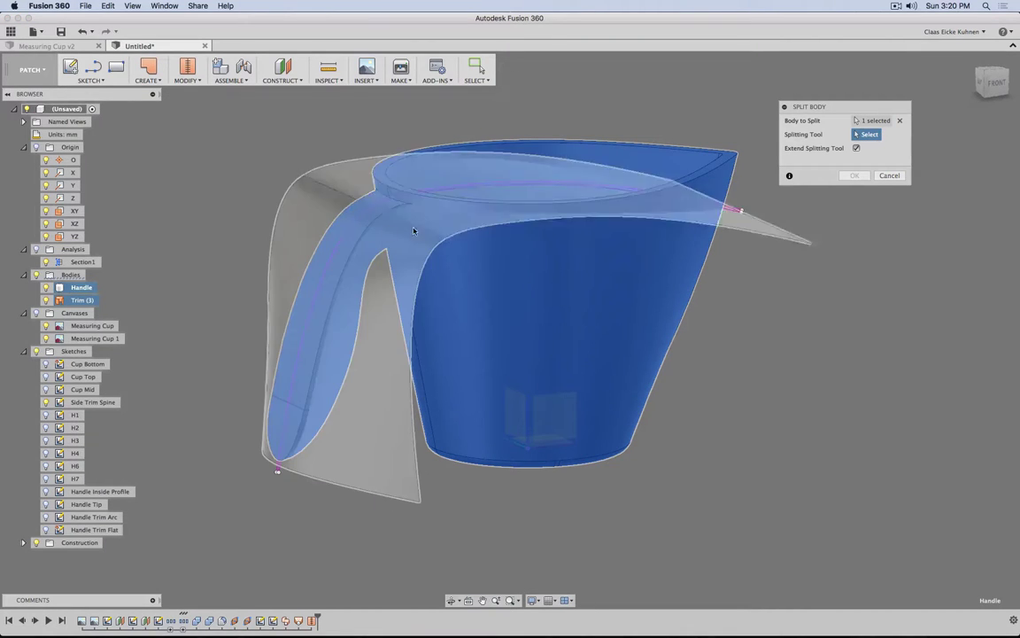
{"action": "left_click", "coordinate": [85, 301]}
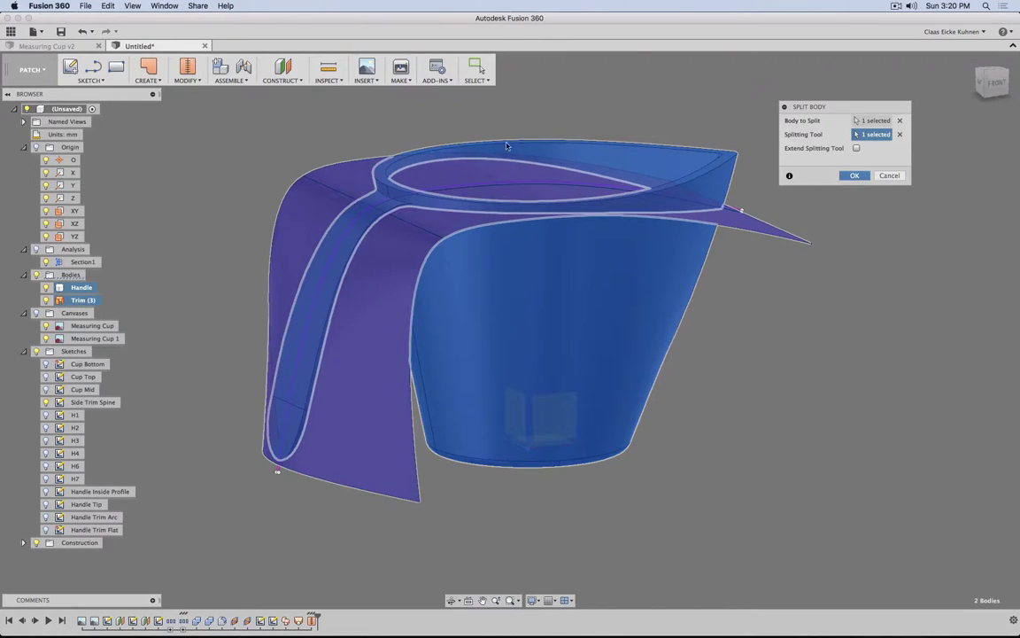
{"action": "key", "text": "Return"}
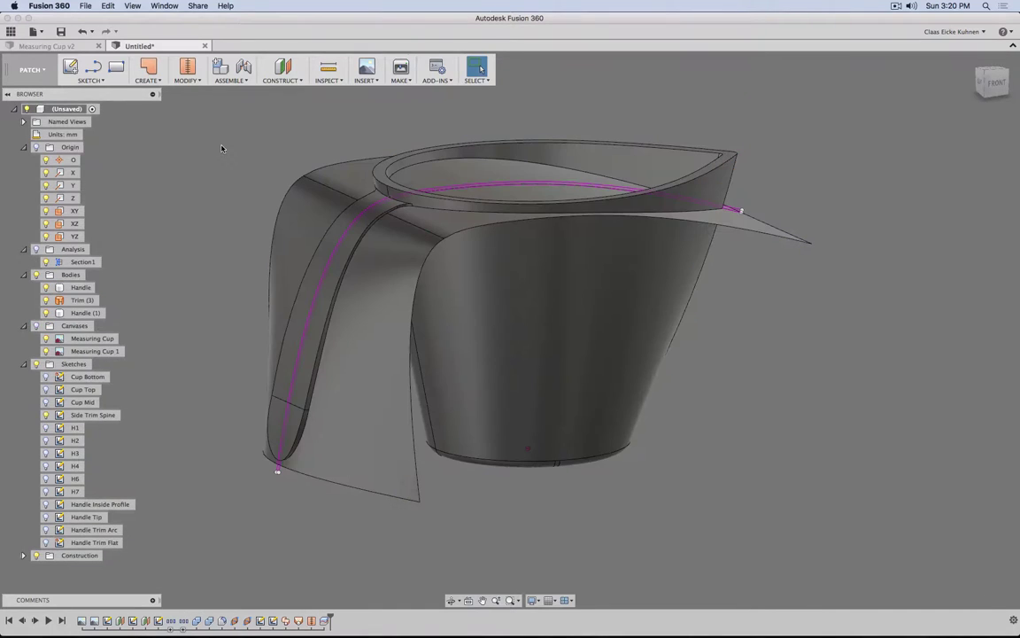
- Remove the Trim surface and the split-off upper body Handle (1) from the design
{"action": "left_click", "coordinate": [83, 300]}
{"action": "left_click", "coordinate": [87, 313], "text": "shift"}
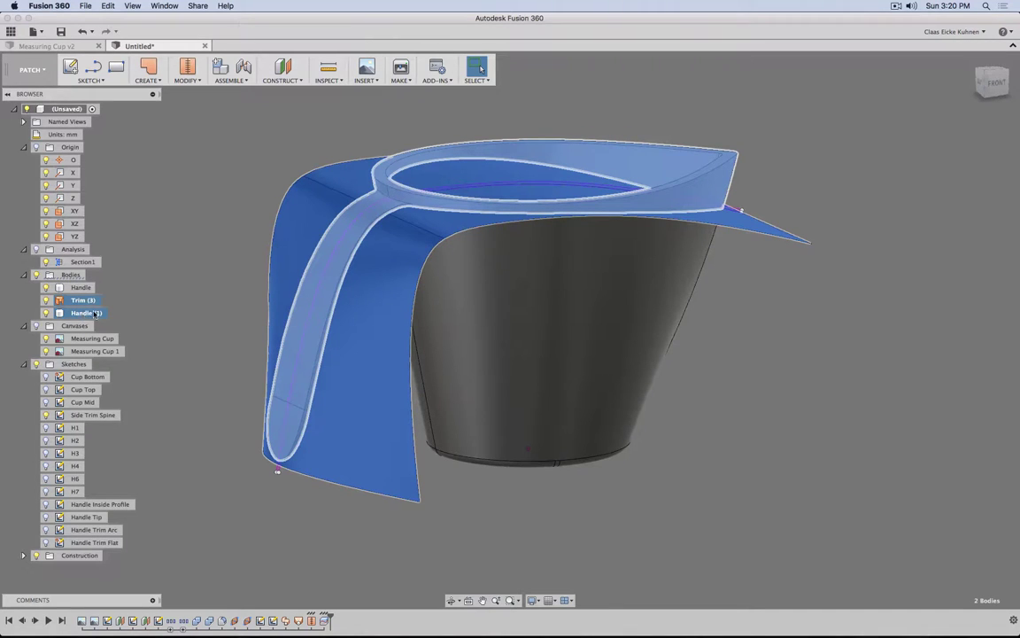
{"action": "right_click", "coordinate": [95, 313]}
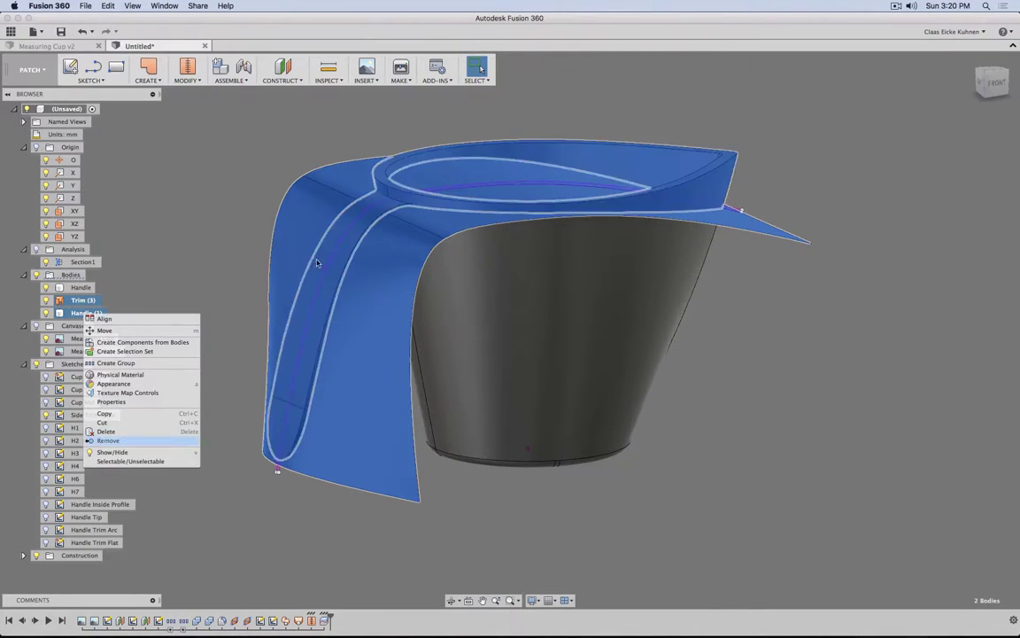
{"action": "left_click", "coordinate": [108, 440]}
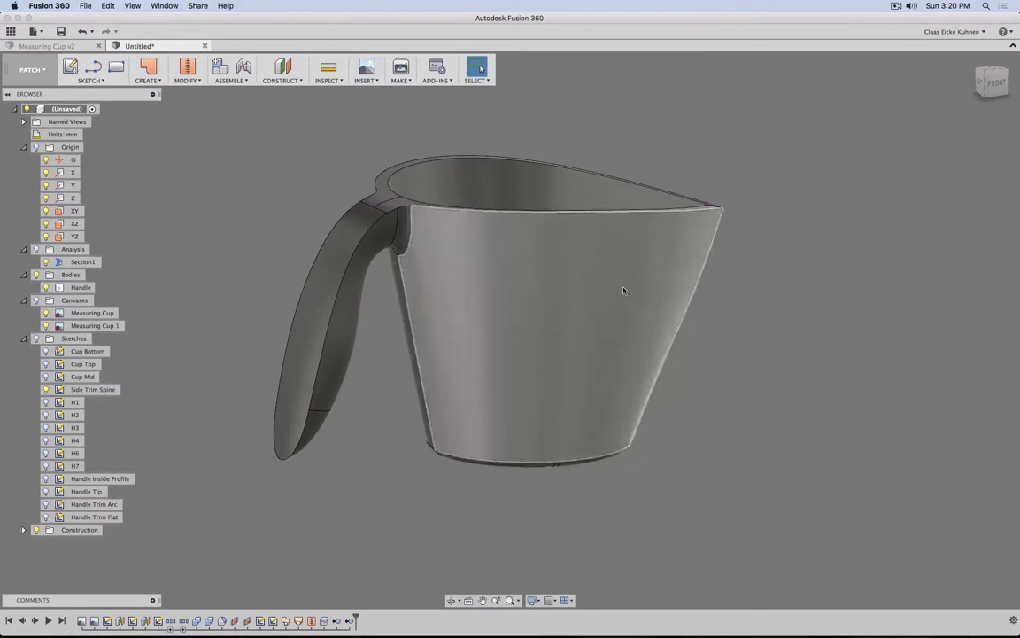
- Fillet the outer rim-and-handle edge chain and the inner rim edge with a constant radius of 1.5 mm
{"action": "middle_click_drag", "start_coordinate": [624, 291], "coordinate": [234, 135], "text": "shift"}
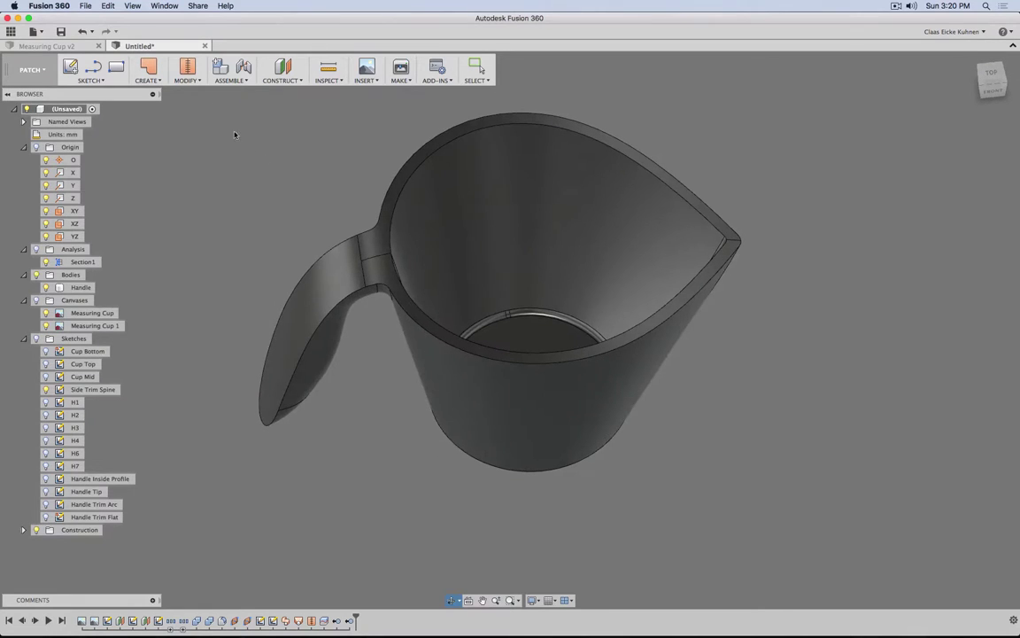
{"action": "left_click", "coordinate": [187, 69]}
{"action": "left_click", "coordinate": [188, 103]}
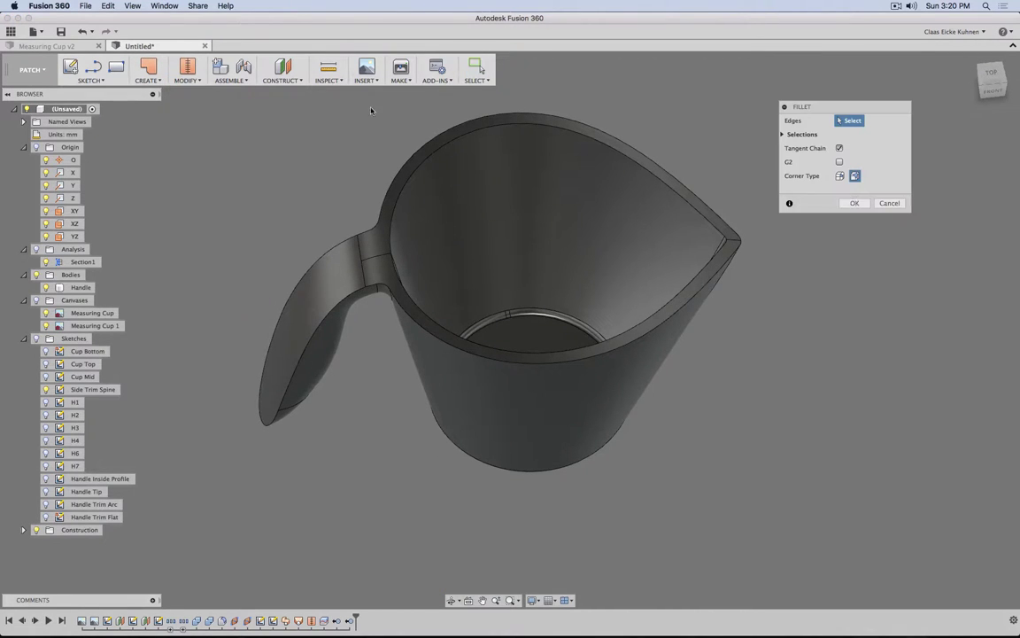
{"action": "left_click", "coordinate": [447, 147]}
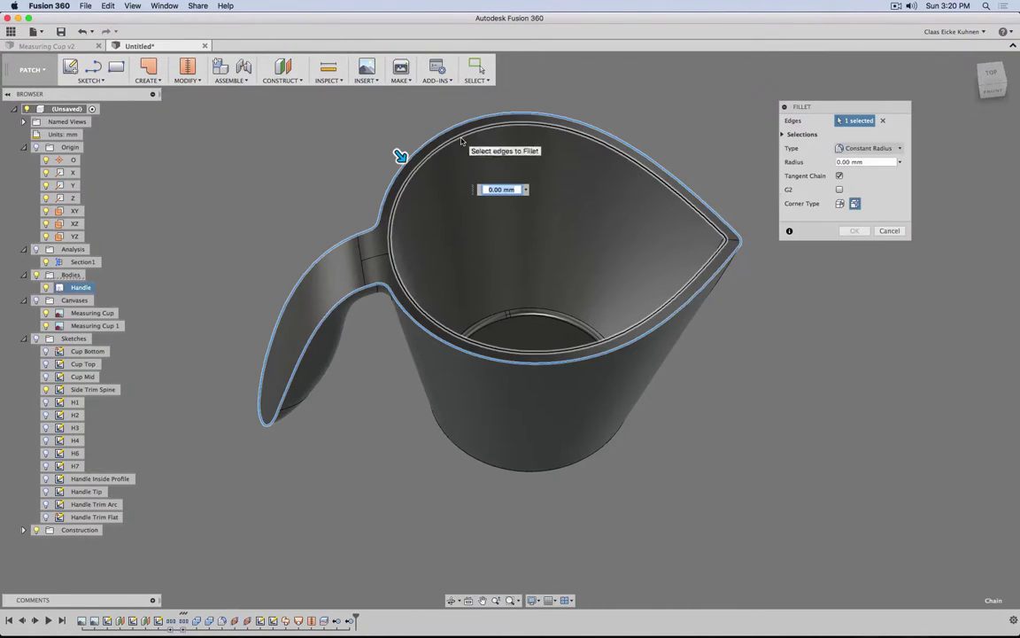
{"action": "left_click", "coordinate": [461, 138]}
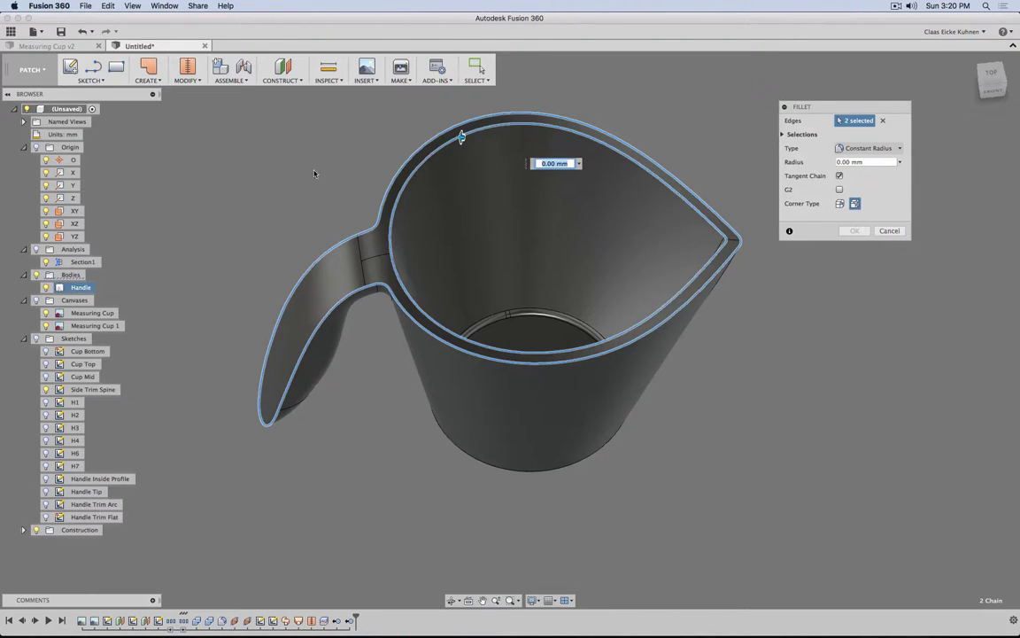
{"action": "middle_click_drag", "start_coordinate": [261, 199], "coordinate": [316, 182], "text": "shift"}
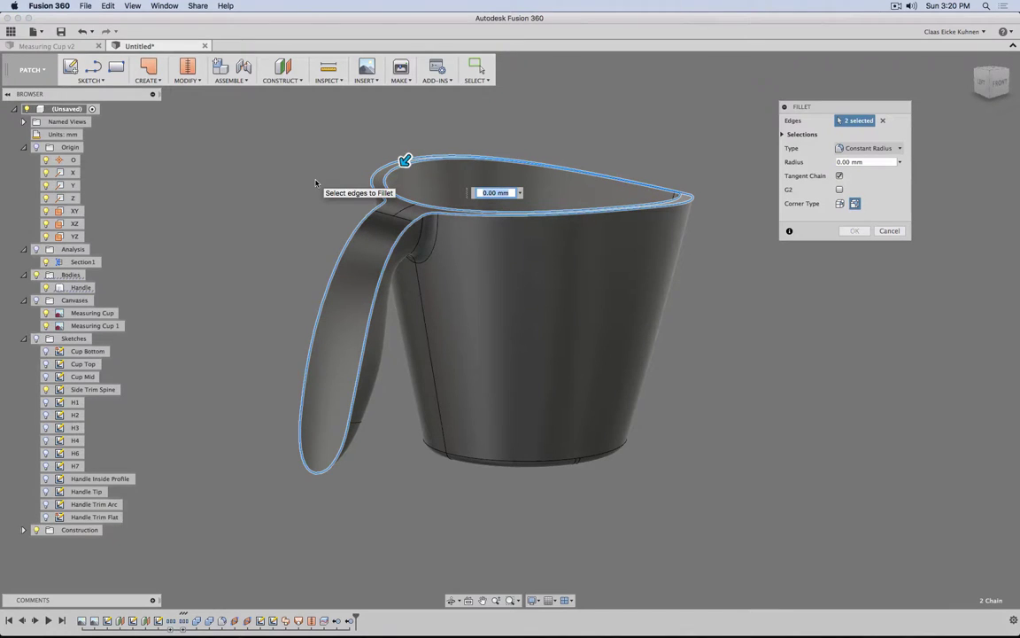
{"action": "type", "text": "1.5"}
{"action": "key", "text": "Return"}
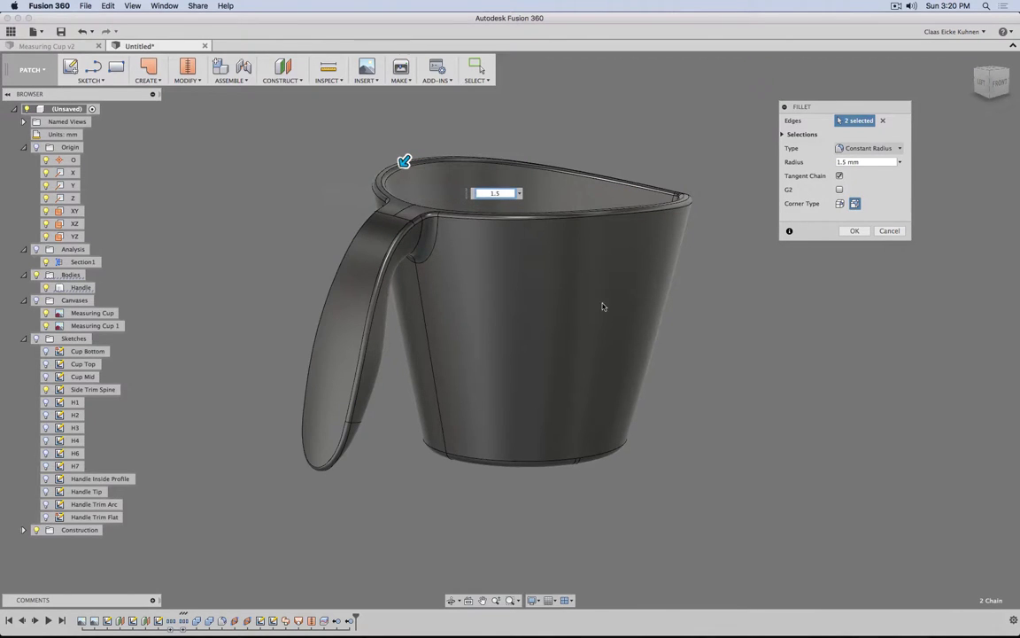
{"action": "middle_click_drag", "start_coordinate": [602, 303], "coordinate": [872, 282], "text": "shift"}
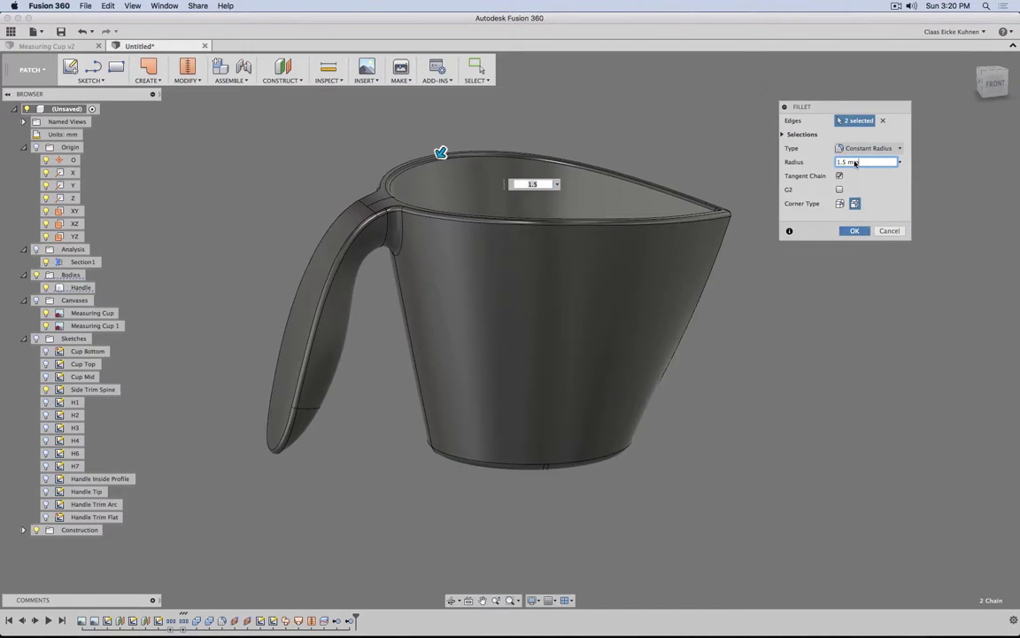
{"action": "left_click", "coordinate": [855, 232]}
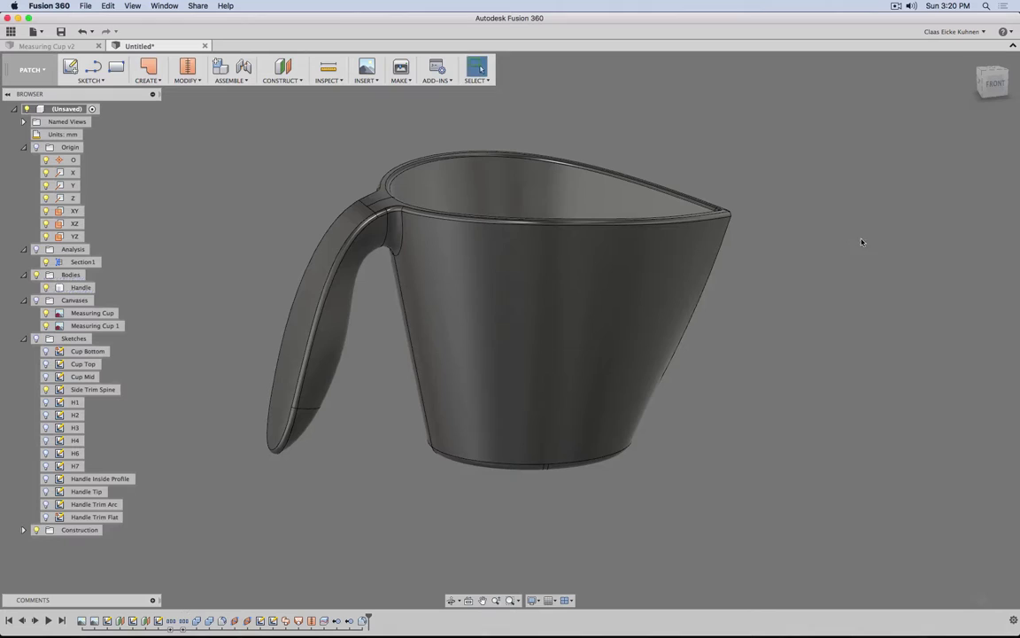
- Examine the handle's trimmed, filleted edge and tip from the front, from below and at an angle
{"action": "left_click", "coordinate": [992, 80]}
{"action": "scroll", "coordinate": [403, 284], "scroll_direction": "up", "scroll_amount": 5}
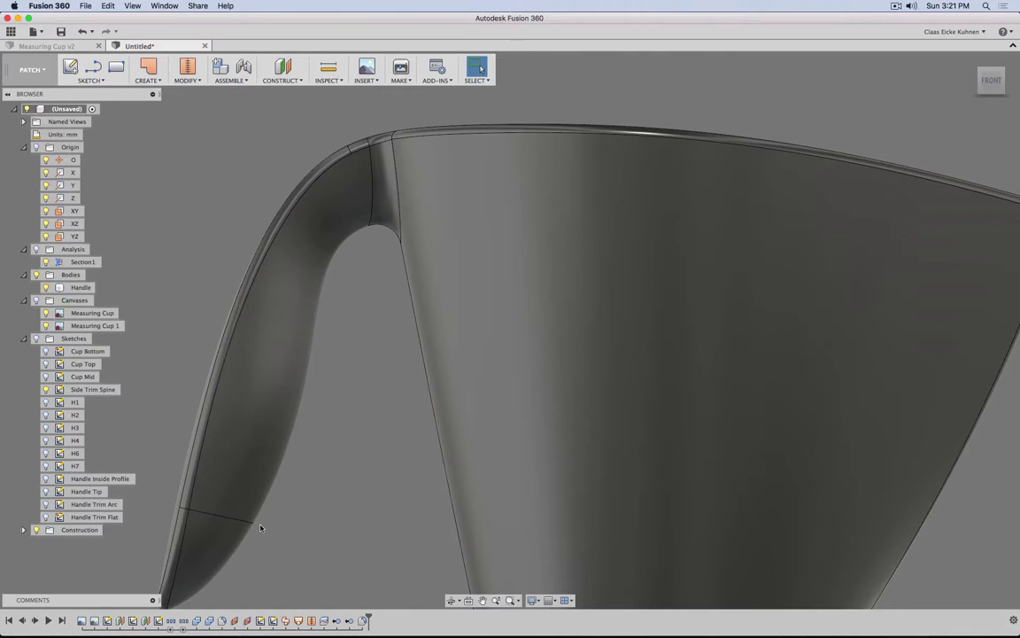
{"action": "middle_click_drag", "start_coordinate": [219, 211], "coordinate": [444, 423], "text": "shift"}
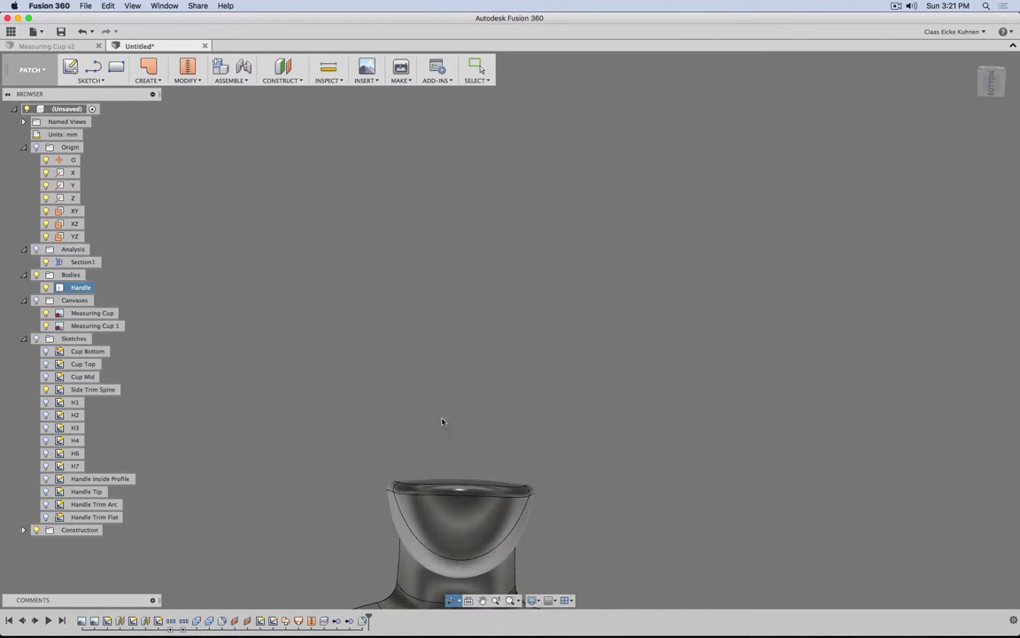
{"action": "left_click", "coordinate": [535, 386]}
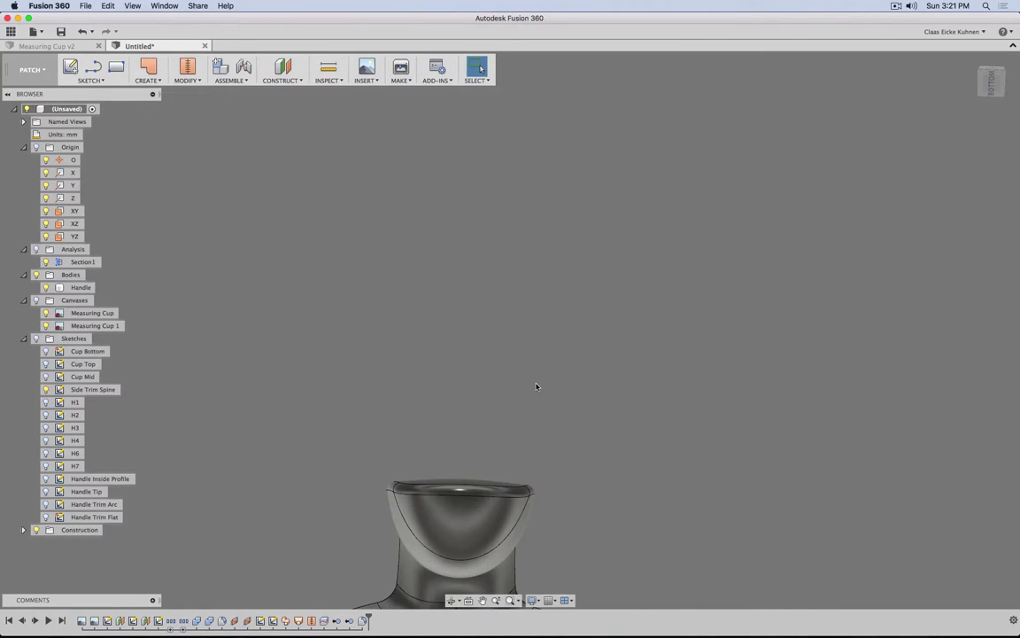
{"action": "middle_click_drag", "start_coordinate": [535, 387], "coordinate": [434, 500], "text": "shift"}
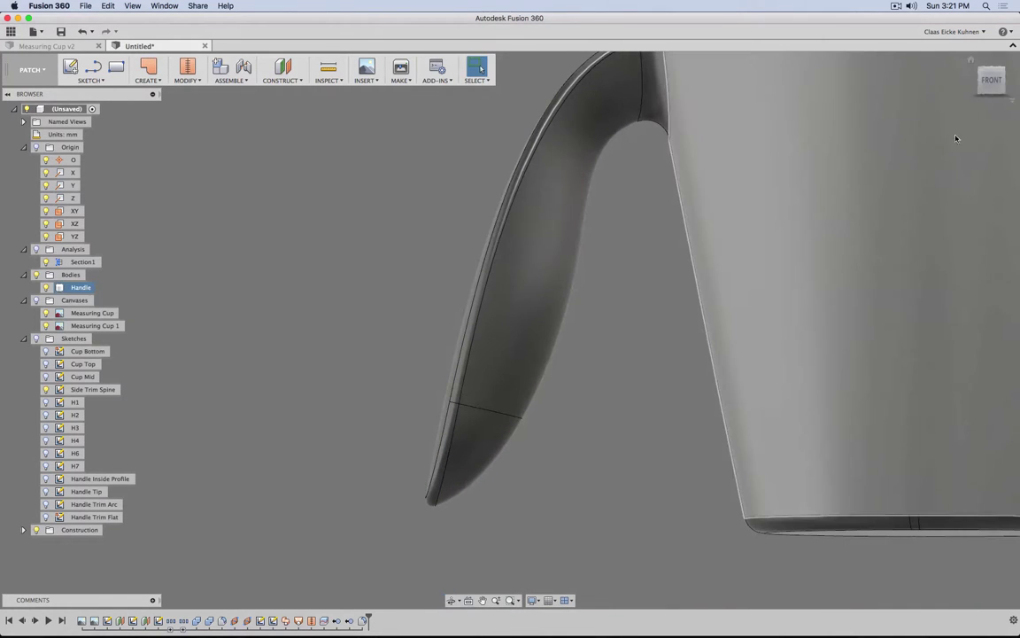
{"action": "left_click", "coordinate": [990, 82]}
{"action": "scroll", "coordinate": [329, 446], "scroll_direction": "up", "scroll_amount": 3}
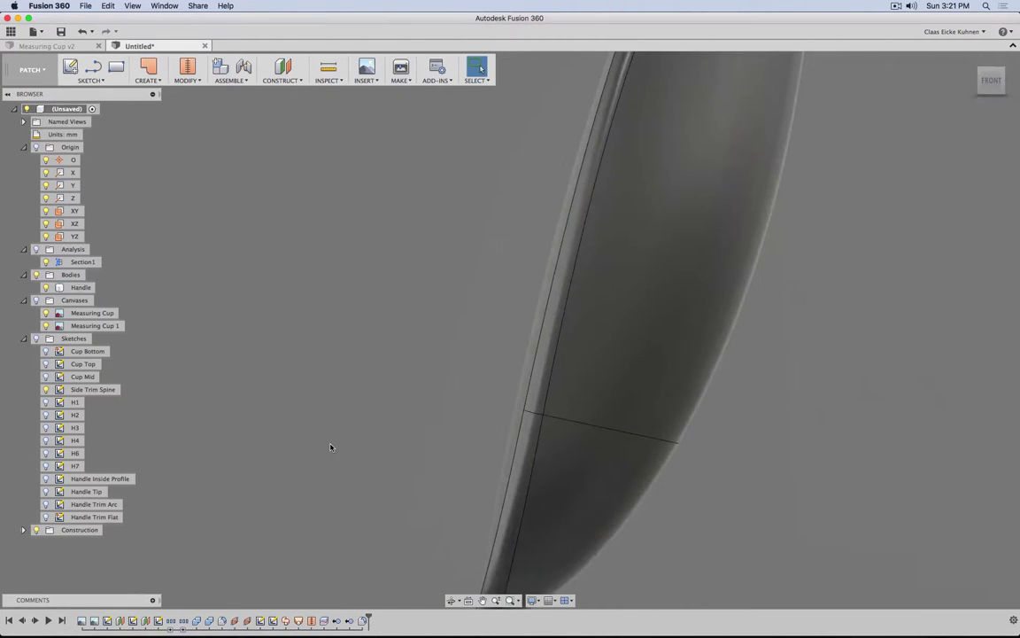
{"action": "scroll", "coordinate": [328, 447], "scroll_direction": "down", "scroll_amount": 7}
{"action": "scroll", "coordinate": [326, 447], "scroll_direction": "up", "scroll_amount": 5}
{"action": "middle_click_drag", "start_coordinate": [299, 426], "coordinate": [278, 479], "text": "shift"}
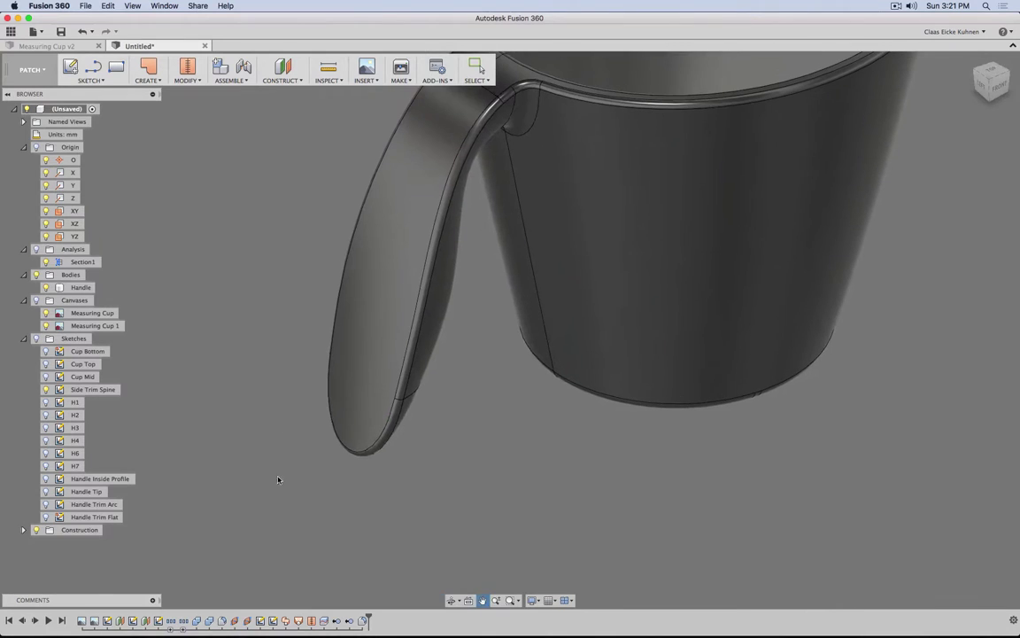
- Show the dimensions of the Handle Trim Arc sketch and set the arc's depth to 45 mm
{"action": "right_click", "coordinate": [100, 504]}
{"action": "left_click", "coordinate": [142, 595]}
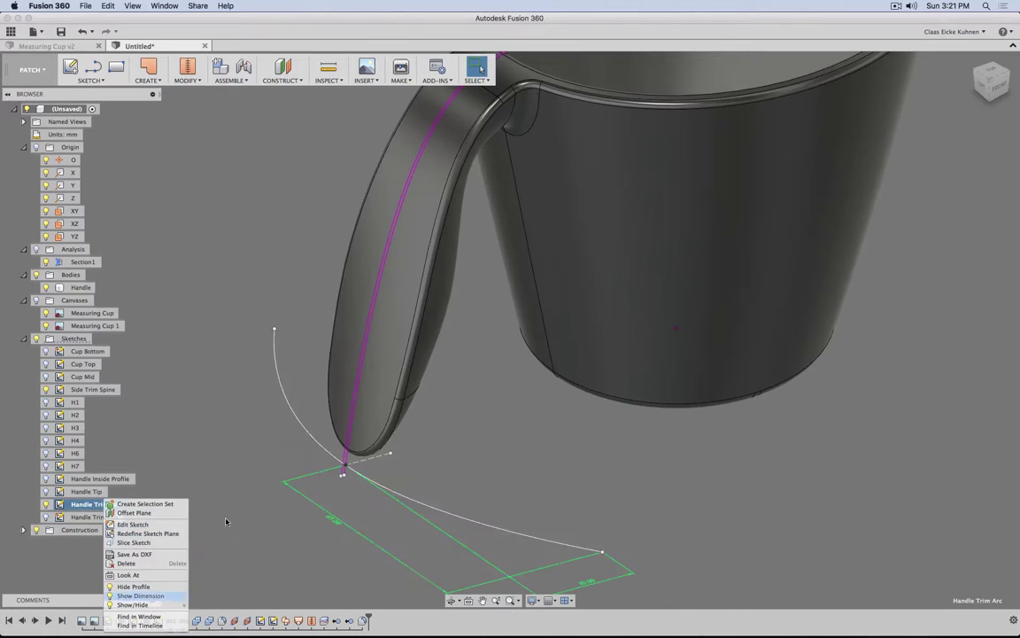
{"action": "mouse_move", "coordinate": [647, 571]}
{"action": "middle_mouse_down"}
{"action": "mouse_move", "coordinate": [542, 496]}
{"action": "mouse_move", "coordinate": [474, 510]}
{"action": "middle_mouse_up"}
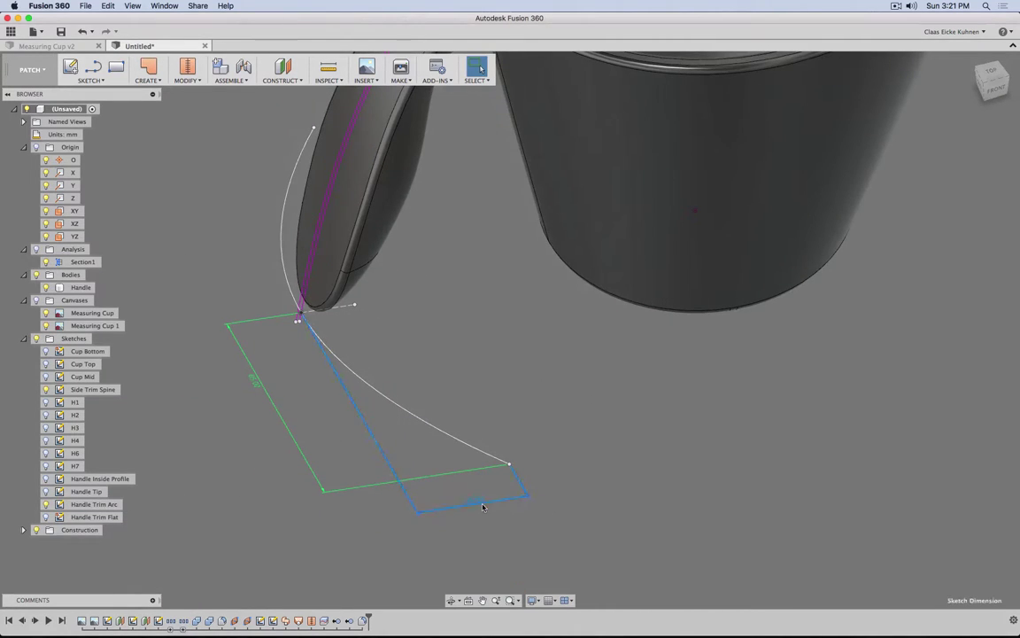
{"action": "double_click", "coordinate": [479, 502]}
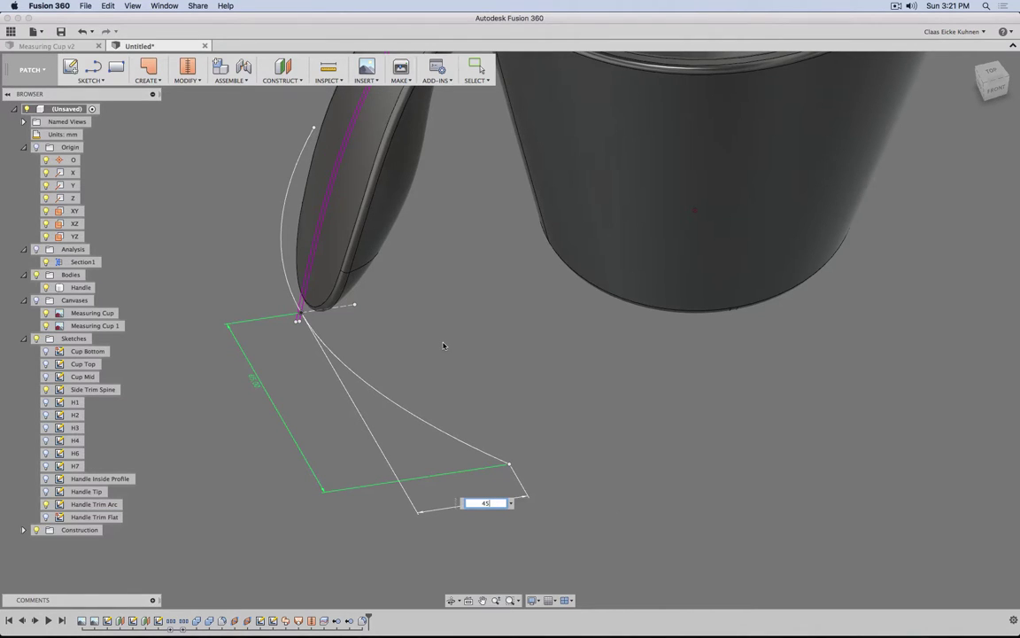
{"action": "key", "text": "Return"}
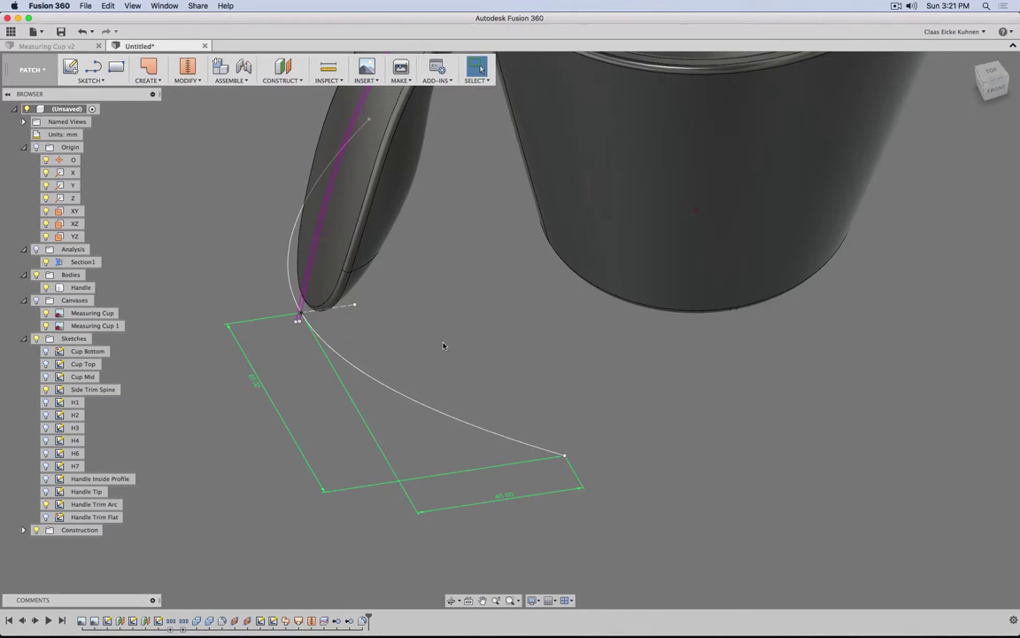
- Compare the trim arc with the handle tip from below and set the arc's depth to 60 mm
{"action": "scroll", "coordinate": [447, 386], "scroll_direction": "down", "scroll_amount": 3}
{"action": "mouse_move", "coordinate": [452, 407]}
{"action": "middle_mouse_down", "text": "shift"}
{"action": "mouse_move", "coordinate": [526, 310]}
{"action": "mouse_move", "coordinate": [521, 279]}
{"action": "mouse_move", "coordinate": [392, 329]}
{"action": "middle_mouse_up", "text": "shift"}
{"action": "scroll", "coordinate": [391, 330], "scroll_direction": "up", "scroll_amount": 5}
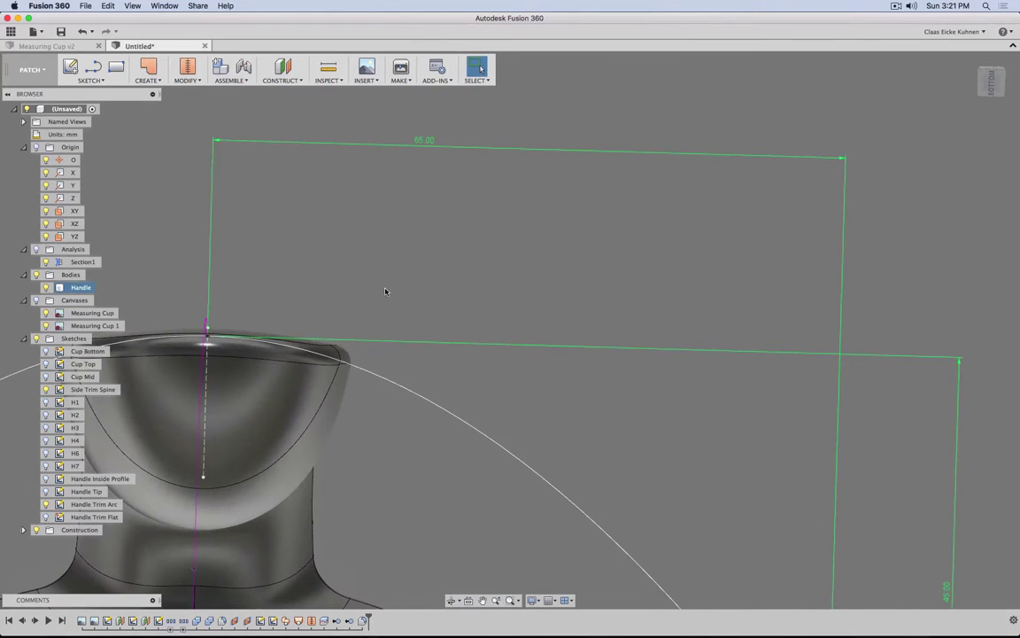
{"action": "scroll", "coordinate": [471, 369], "scroll_direction": "down", "scroll_amount": 3}
{"action": "middle_click_drag", "start_coordinate": [610, 412], "coordinate": [590, 358]}
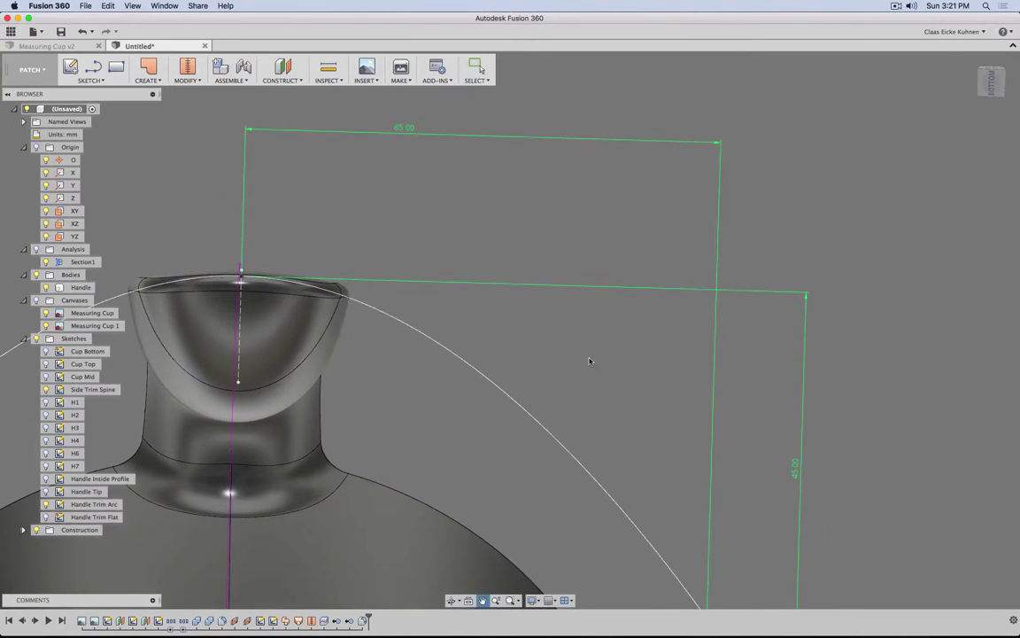
{"action": "double_click", "coordinate": [797, 470]}
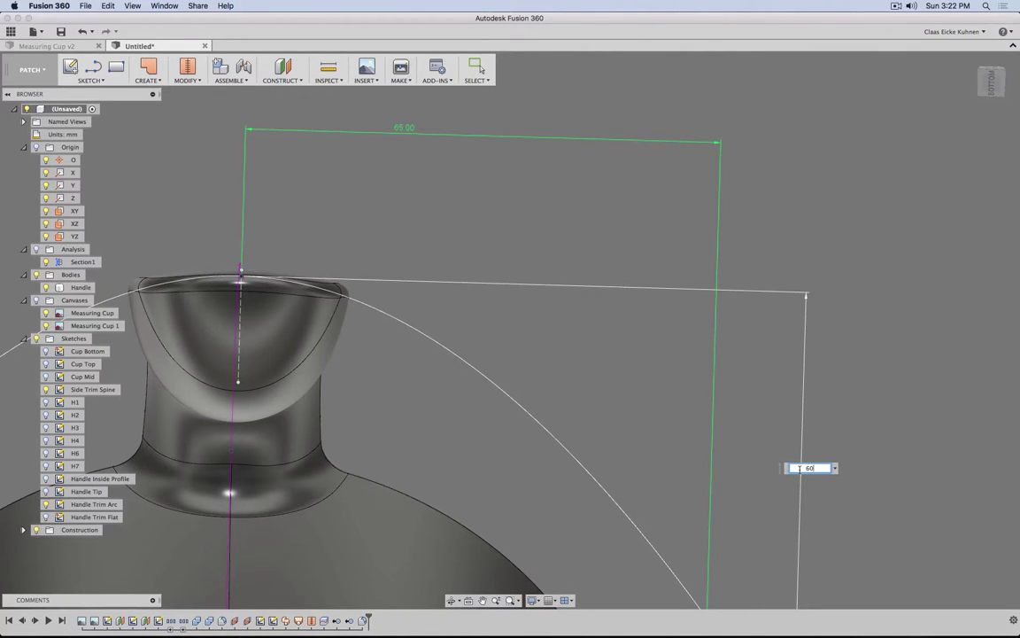
{"action": "key", "text": "Return"}
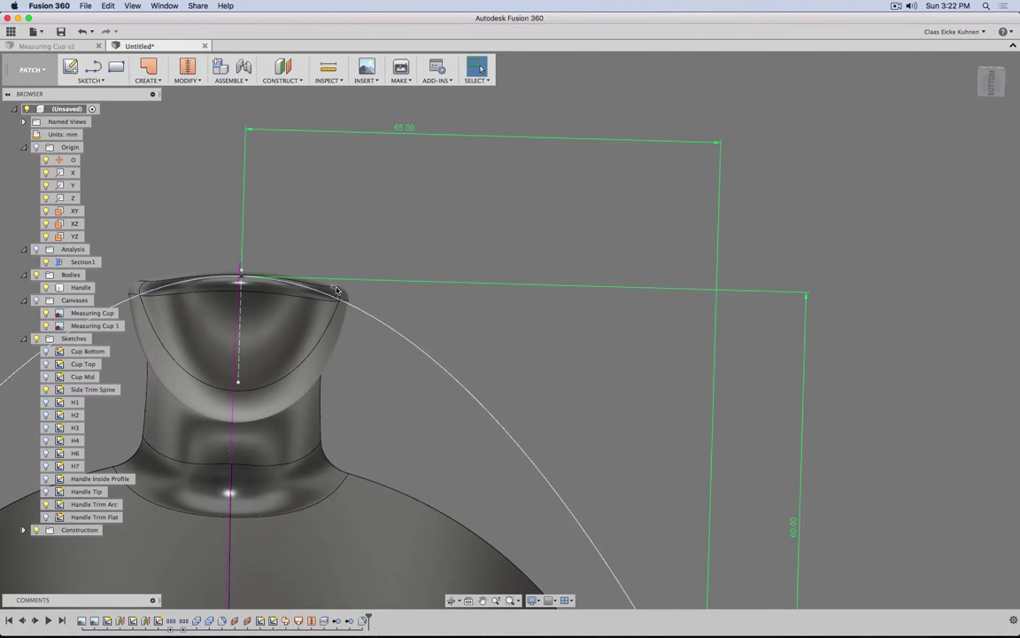
- Examine the reshaped handle edge and cup rim against the trim sketches from below, at an angle and from the front
{"action": "scroll", "coordinate": [471, 287], "scroll_direction": "up", "scroll_amount": 2}
{"action": "scroll", "coordinate": [471, 286], "scroll_direction": "down", "scroll_amount": 5}
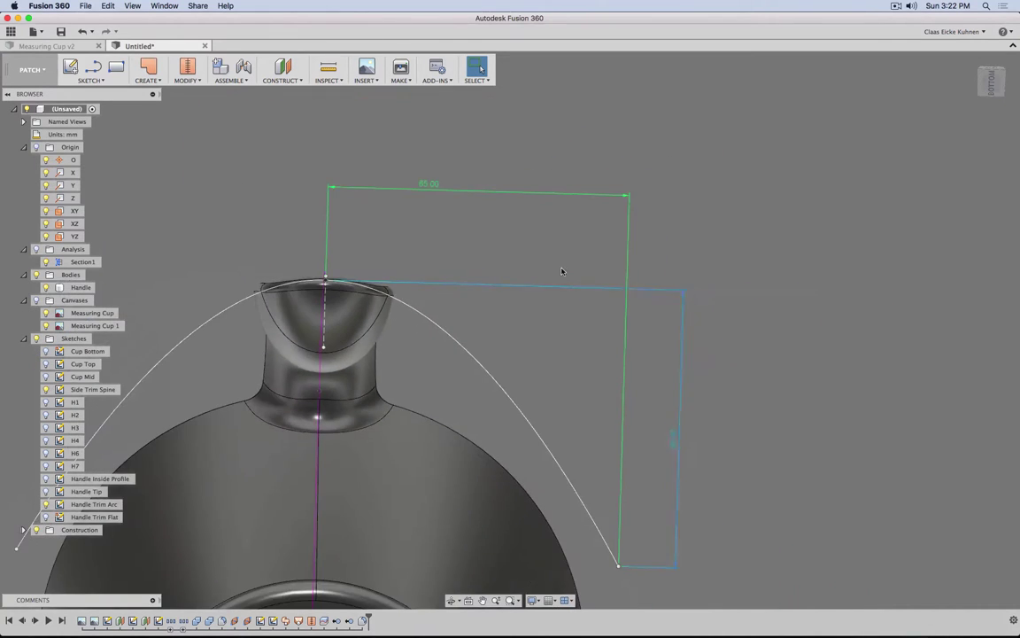
{"action": "middle_click_drag", "start_coordinate": [561, 271], "coordinate": [389, 492], "text": "shift"}
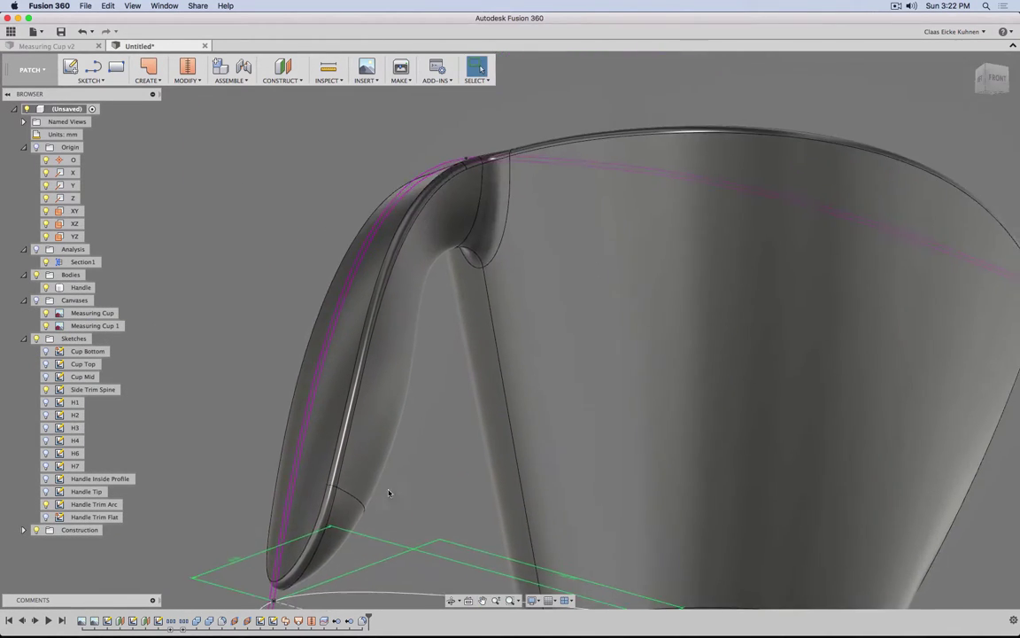
{"action": "left_click", "coordinate": [387, 296]}
{"action": "middle_click_drag", "start_coordinate": [387, 296], "coordinate": [345, 330], "text": "shift"}
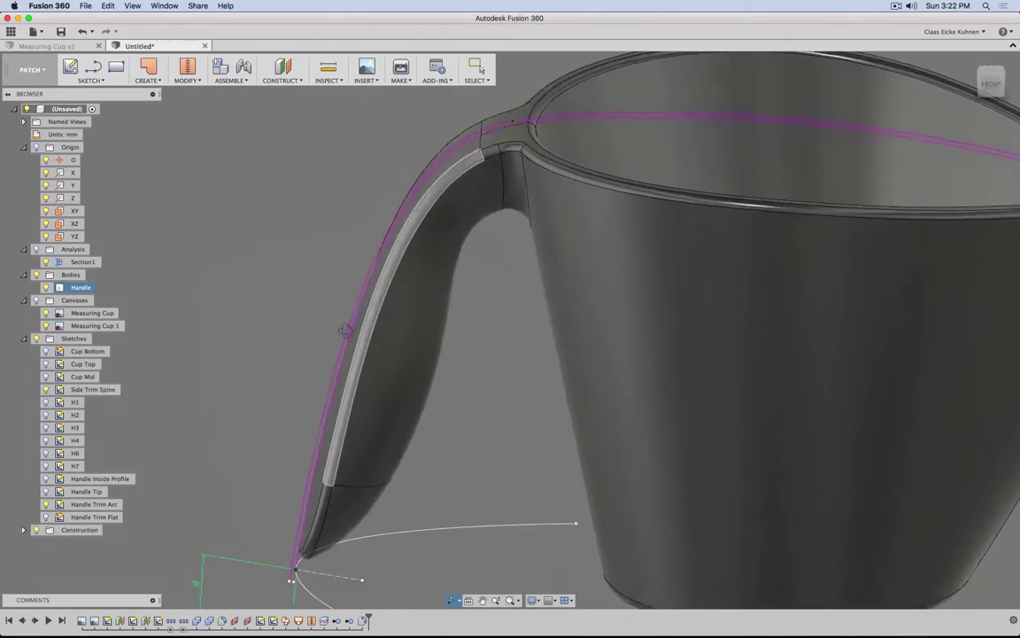
{"action": "scroll", "coordinate": [474, 380], "scroll_direction": "down", "scroll_amount": 5}
{"action": "left_click", "coordinate": [987, 87]}
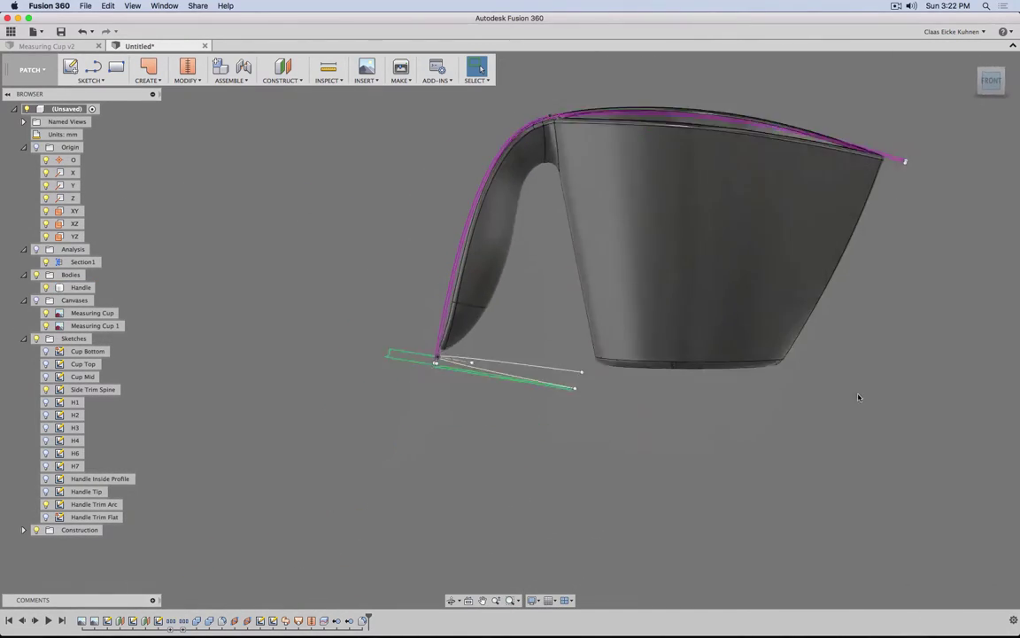
{"action": "middle_click_drag", "start_coordinate": [858, 397], "coordinate": [716, 439], "text": "shift"}
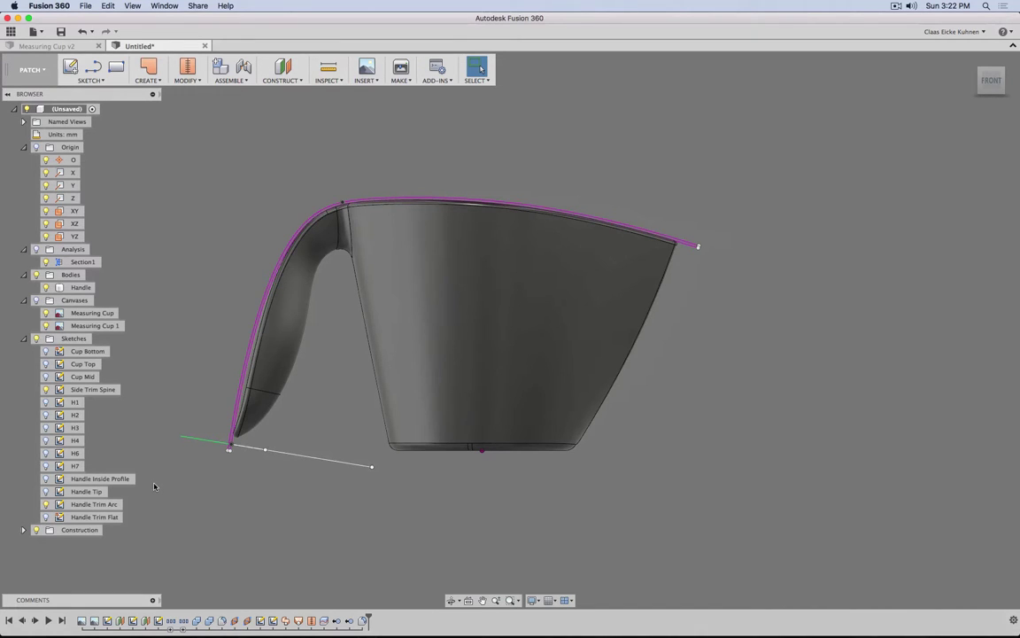
- Show the Handle Inside Profile sketch and the handle section sketches H1, H2, H3, H4, H6 and H7
{"action": "left_click", "coordinate": [47, 491]}
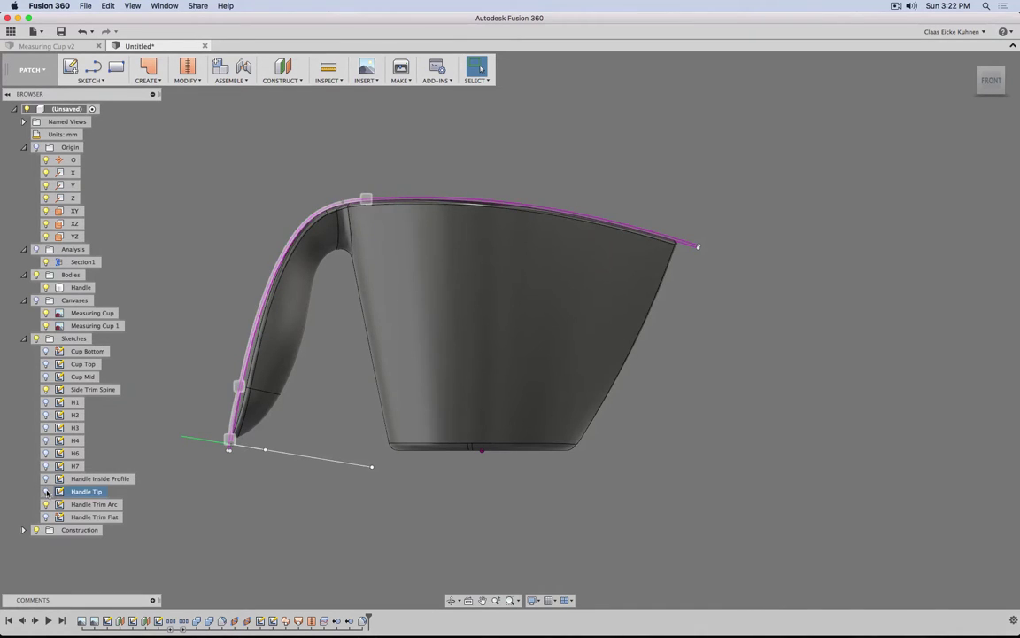
{"action": "left_click", "coordinate": [46, 479]}
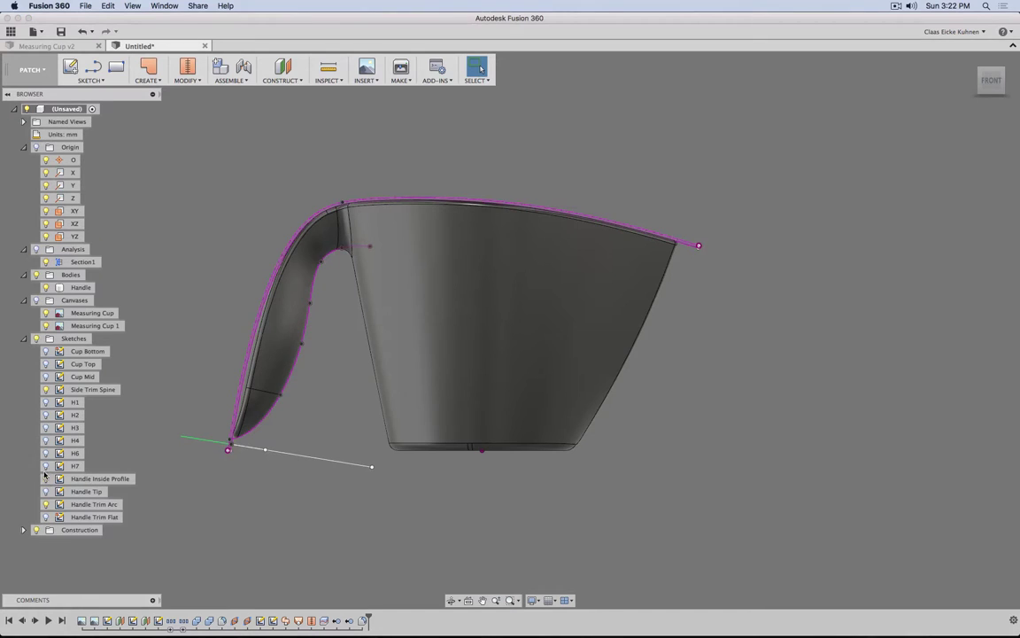
{"action": "left_click", "coordinate": [46, 466]}
{"action": "left_click", "coordinate": [46, 453]}
{"action": "left_click", "coordinate": [46, 440]}
{"action": "left_click", "coordinate": [46, 428]}
{"action": "left_click", "coordinate": [47, 414]}
{"action": "left_click", "coordinate": [47, 402]}
- Set the depth of the lowest handle cross-section, near the handle tip, to 19 mm
{"action": "middle_click_drag", "start_coordinate": [270, 398], "coordinate": [311, 423], "text": "shift"}
{"action": "scroll", "coordinate": [309, 426], "scroll_direction": "up", "scroll_amount": 3}
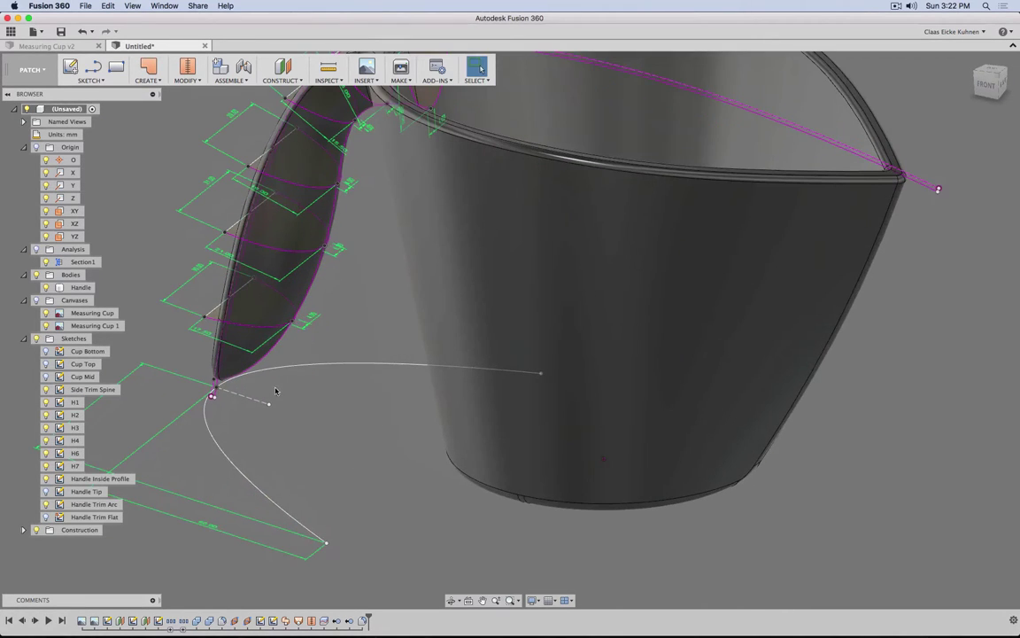
{"action": "double_click", "coordinate": [203, 331]}
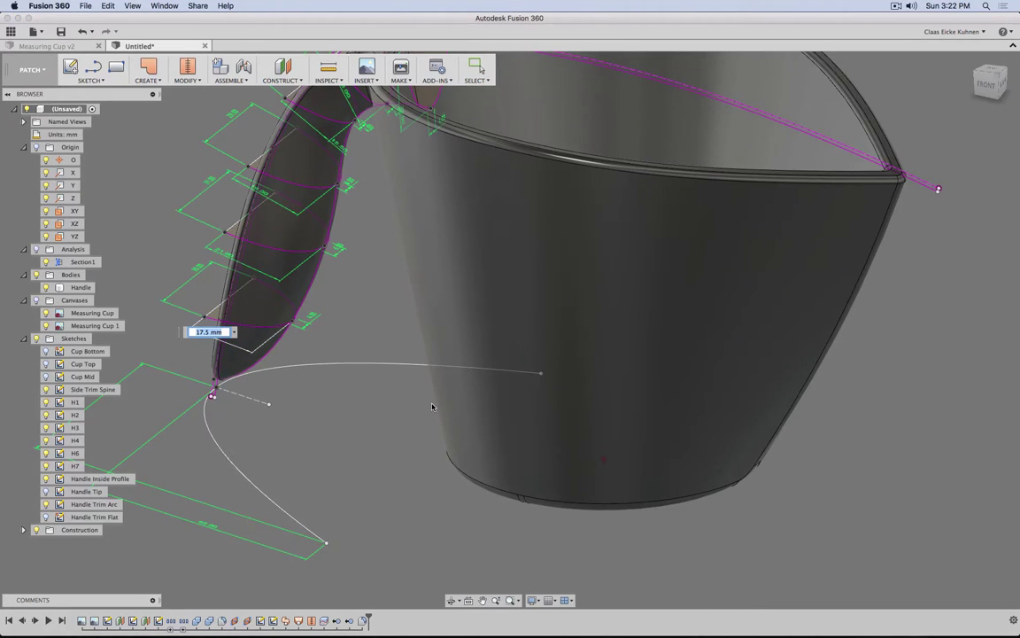
{"action": "type", "text": "19"}
{"action": "key", "text": "Return"}
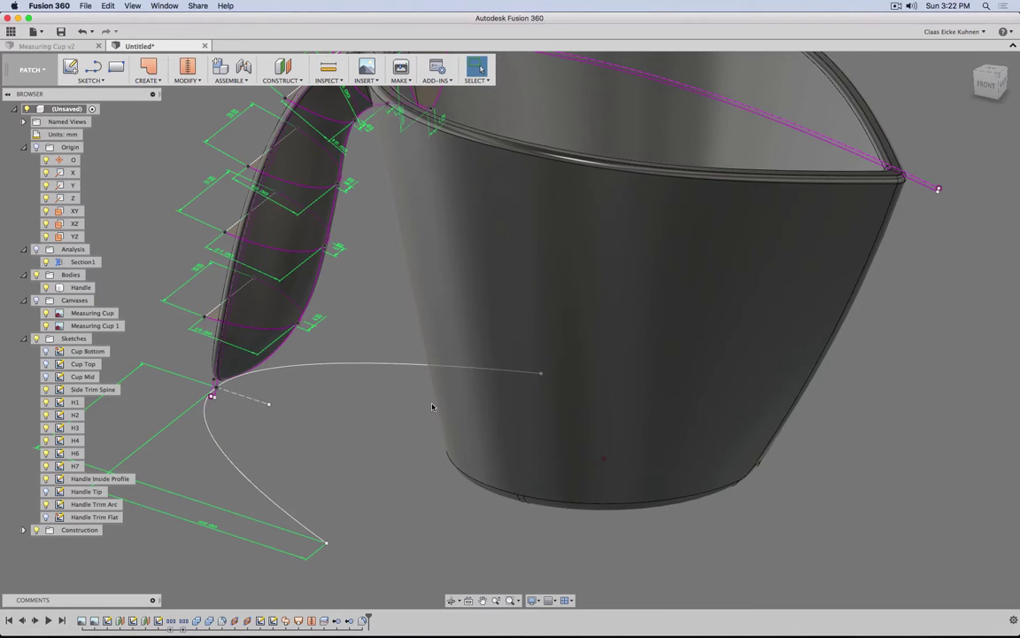
- Open the Handle Inside Profile sketch for editing and select the spline's lower end point to reveal its tangent handle
{"action": "left_click", "coordinate": [985, 84]}
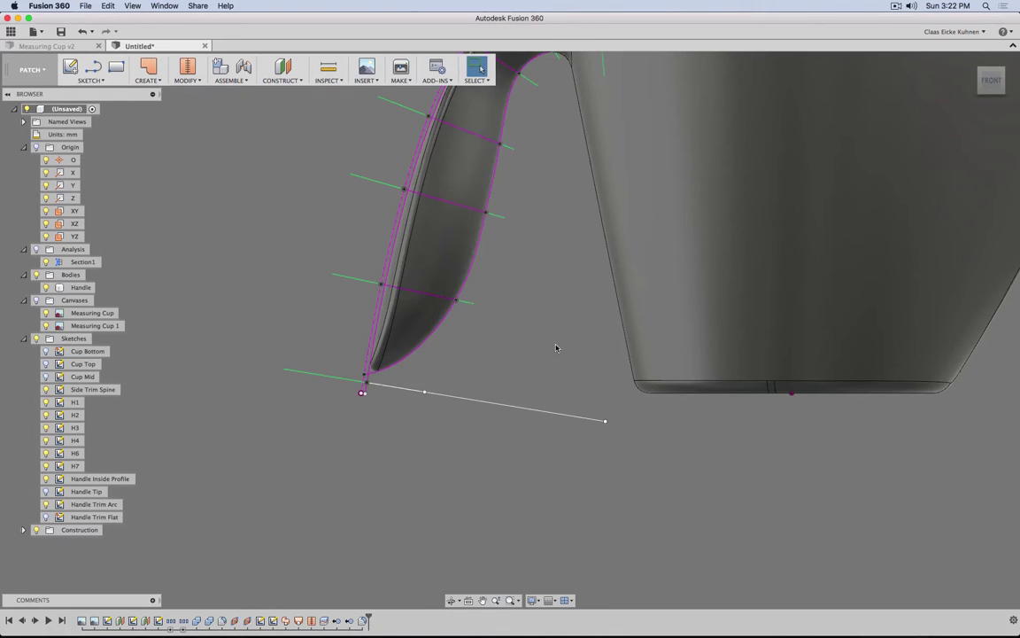
{"action": "left_click", "coordinate": [382, 374]}
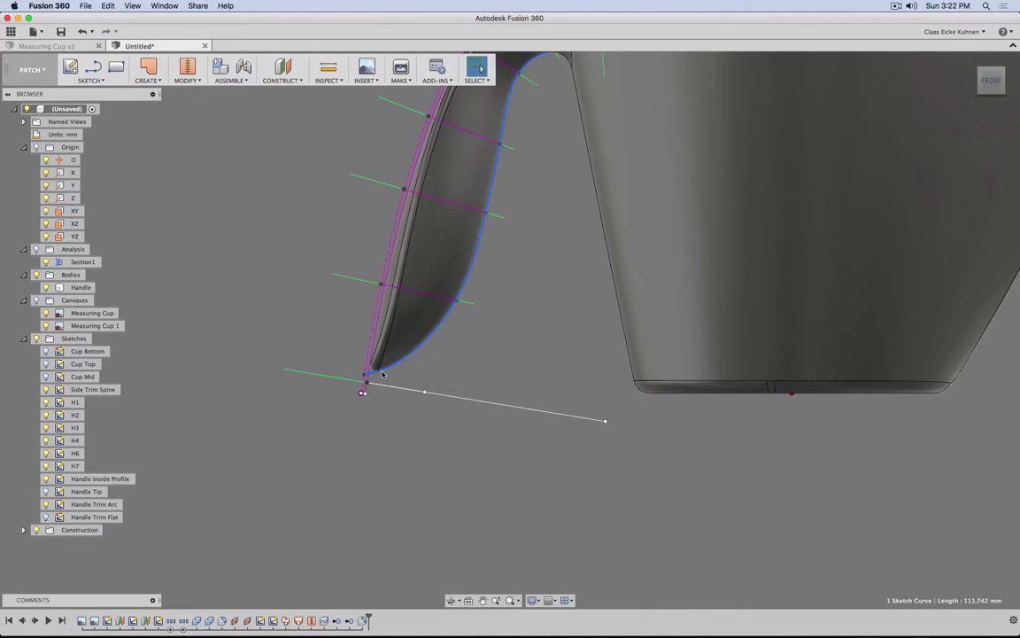
{"action": "left_click", "coordinate": [47, 478]}
{"action": "double_click", "coordinate": [99, 478]}
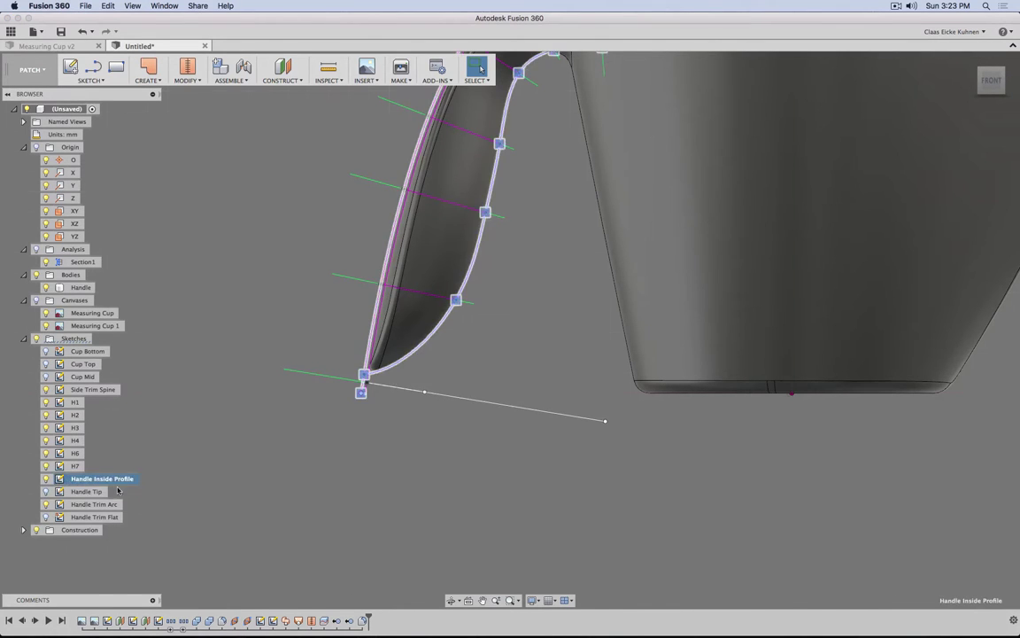
{"action": "left_click", "coordinate": [384, 372]}
{"action": "left_click", "coordinate": [363, 375]}
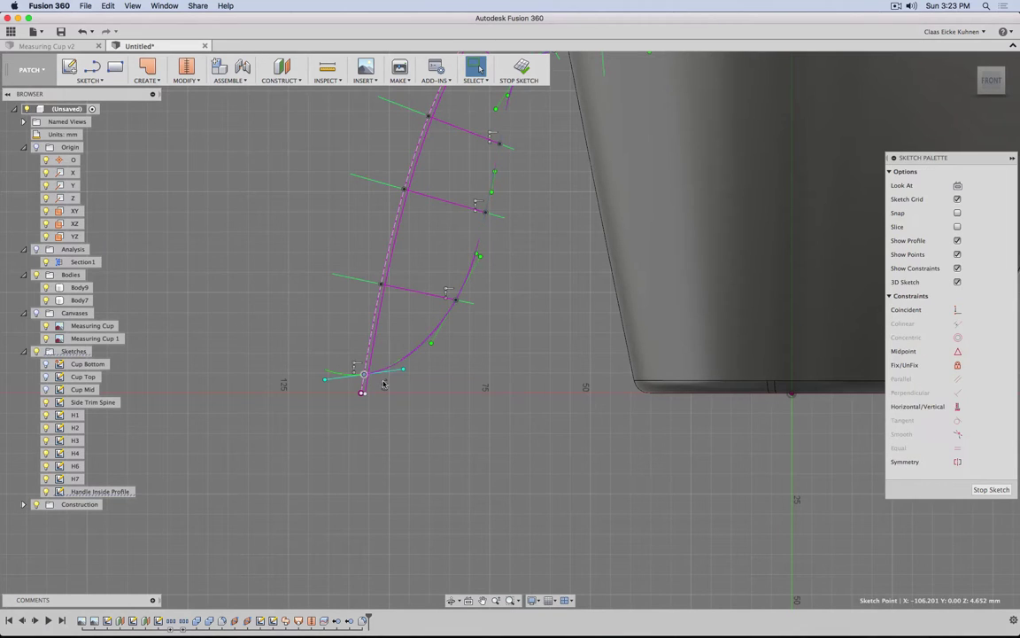
{"action": "scroll", "coordinate": [404, 371], "scroll_direction": "up", "scroll_amount": 5}
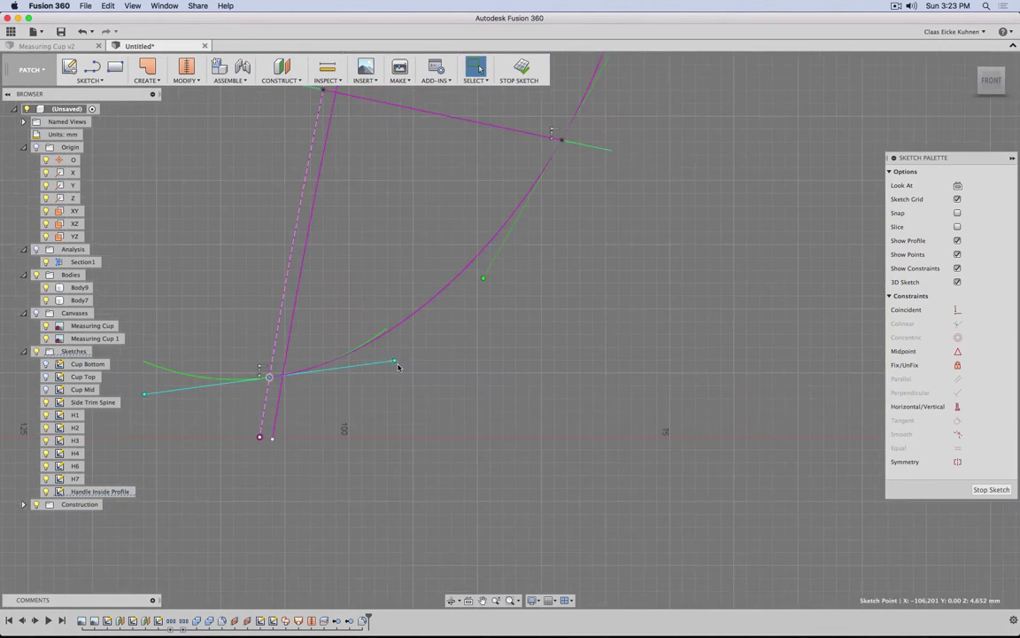
- Try making the tangent handle at the inside profile's lower end horizontal and shorter, and undo the change
{"action": "left_click_drag", "start_coordinate": [402, 363], "coordinate": [372, 377]}
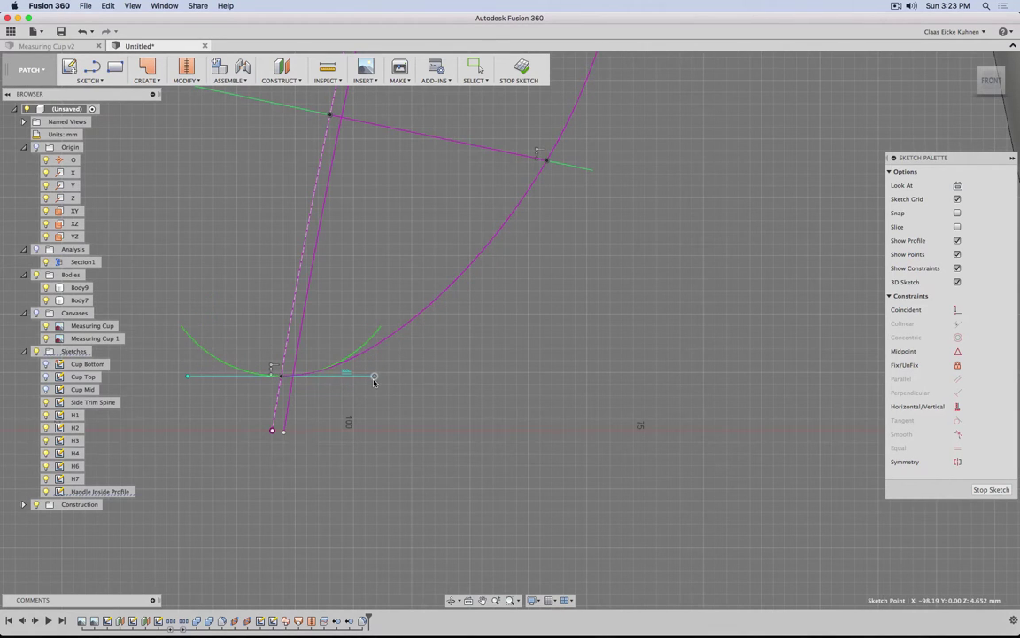
{"action": "left_click", "coordinate": [546, 312]}
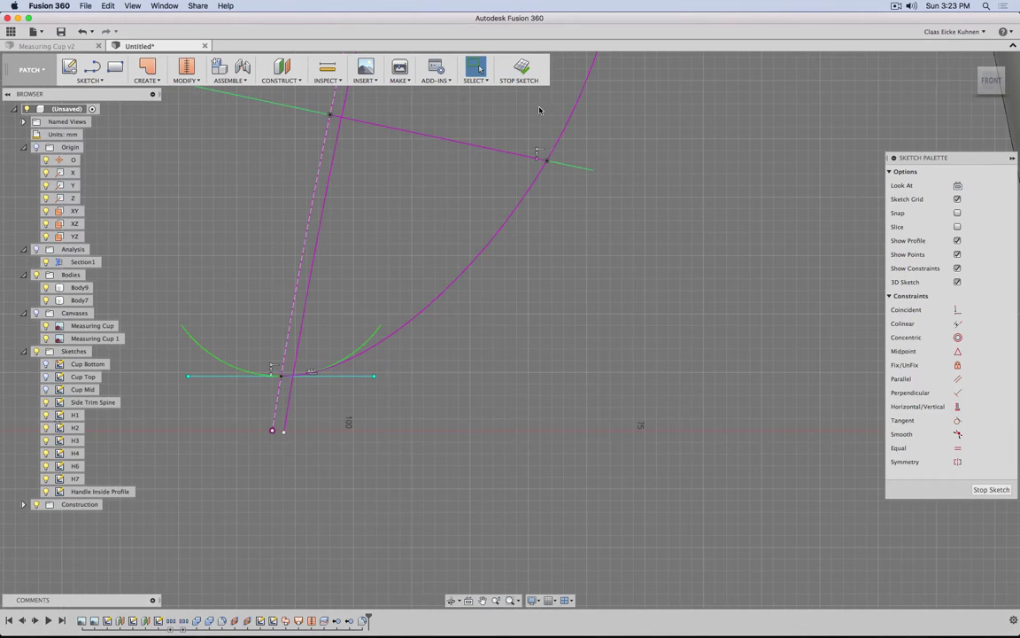
{"action": "key", "text": "super+z"}
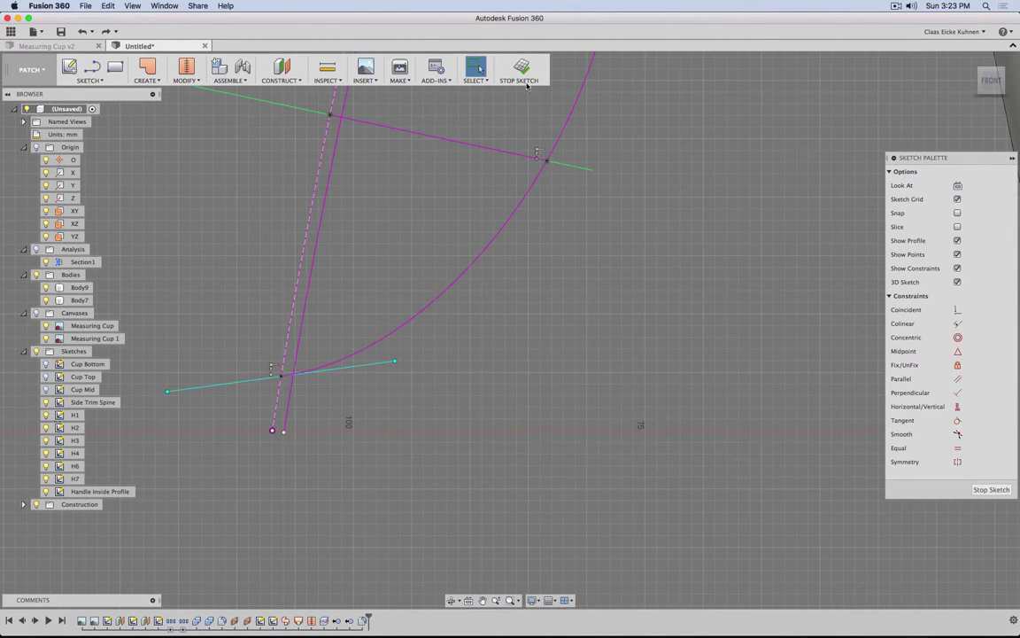
- Shorten and tilt the lower tangent handle to end at about X -97.7, Z 2.9 mm, finish the sketch and check the handle
{"action": "mouse_move", "coordinate": [395, 360]}
{"action": "left_mouse_down"}
{"action": "mouse_move", "coordinate": [422, 364]}
{"action": "mouse_move", "coordinate": [433, 335]}
{"action": "mouse_move", "coordinate": [319, 375]}
{"action": "mouse_move", "coordinate": [382, 361]}
{"action": "left_mouse_up"}
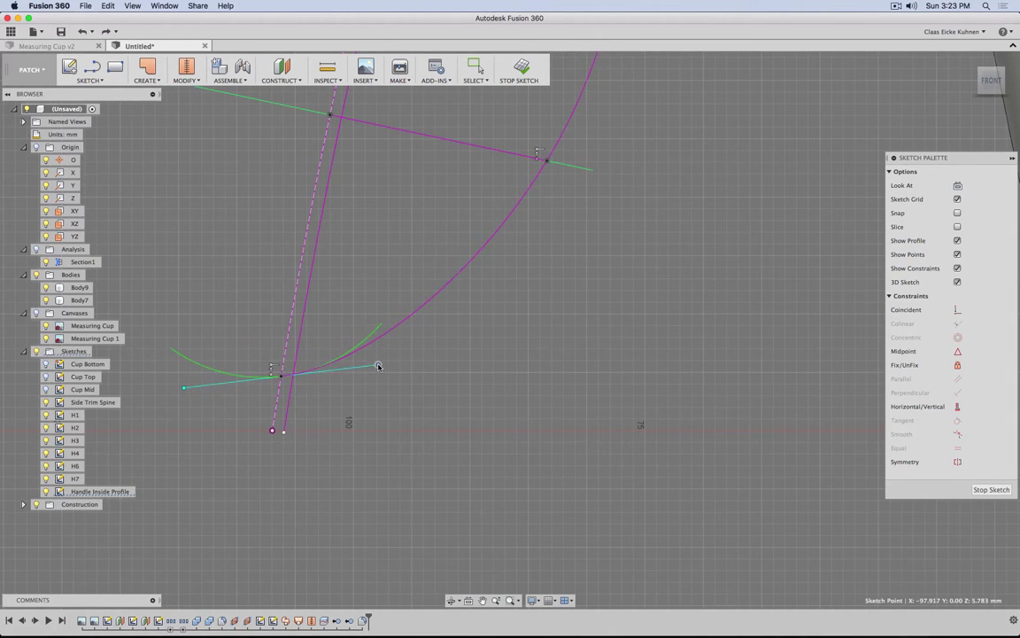
{"action": "scroll", "coordinate": [483, 442], "scroll_direction": "down", "scroll_amount": 3}
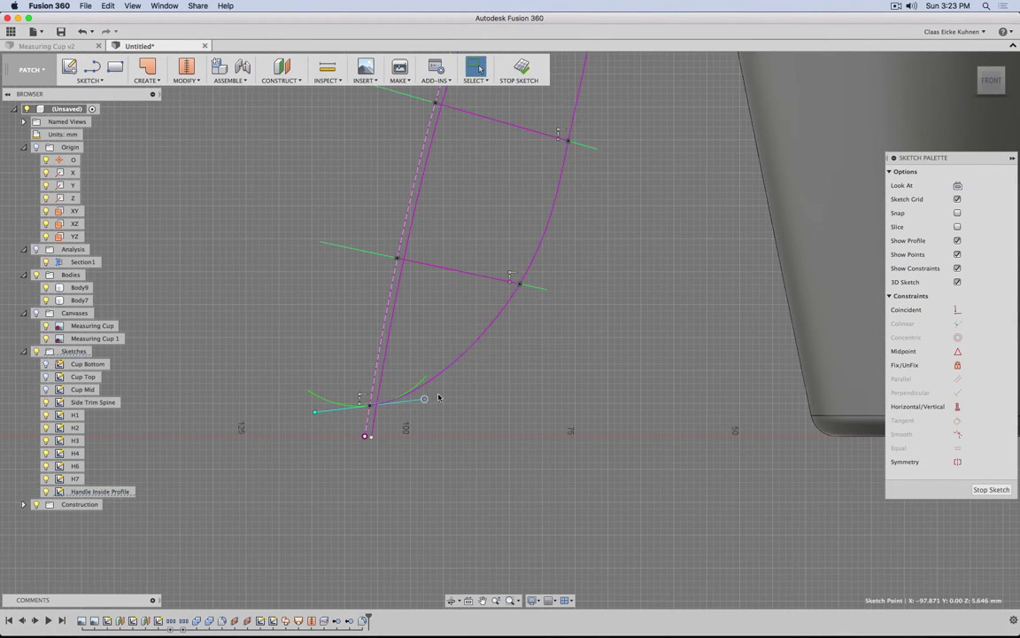
{"action": "left_click_drag", "start_coordinate": [424, 400], "coordinate": [425, 416]}
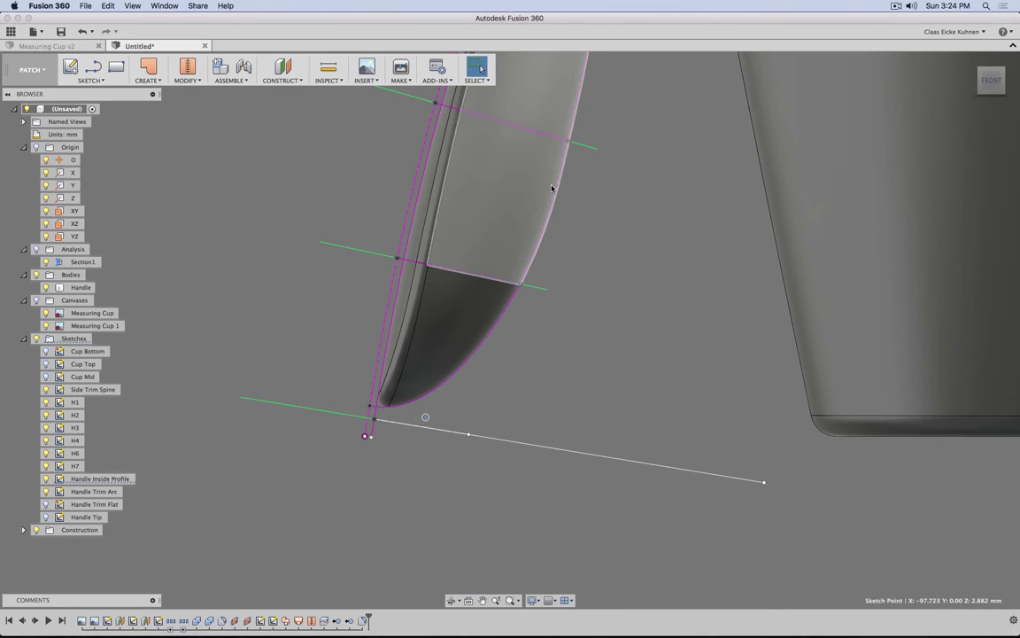
{"action": "scroll", "coordinate": [486, 344], "scroll_direction": "down", "scroll_amount": 3}
{"action": "middle_click_drag", "start_coordinate": [485, 343], "coordinate": [471, 412], "text": "shift"}
{"action": "left_click", "coordinate": [991, 83]}
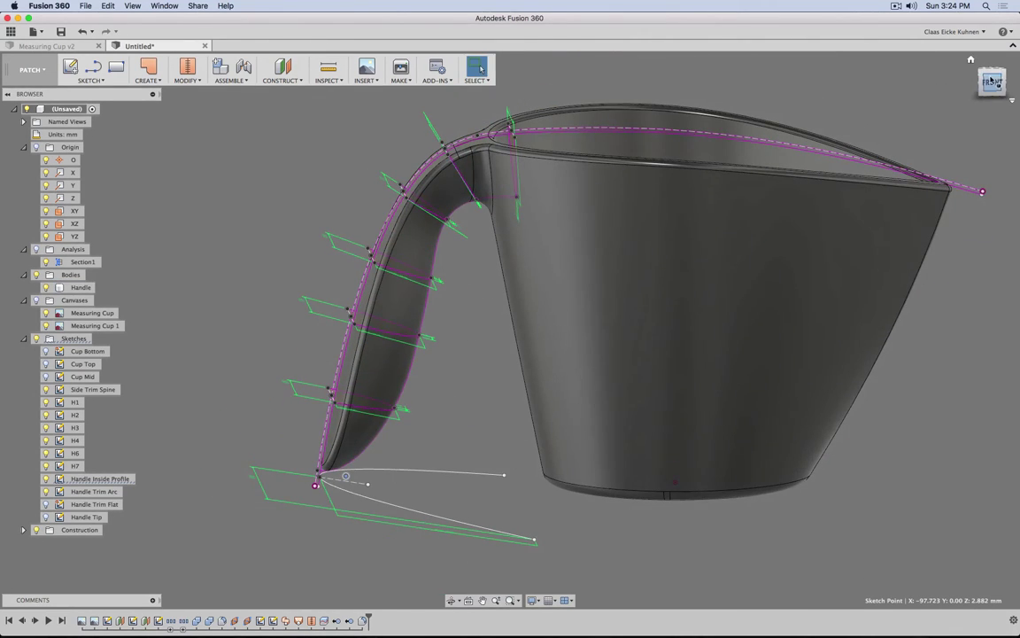